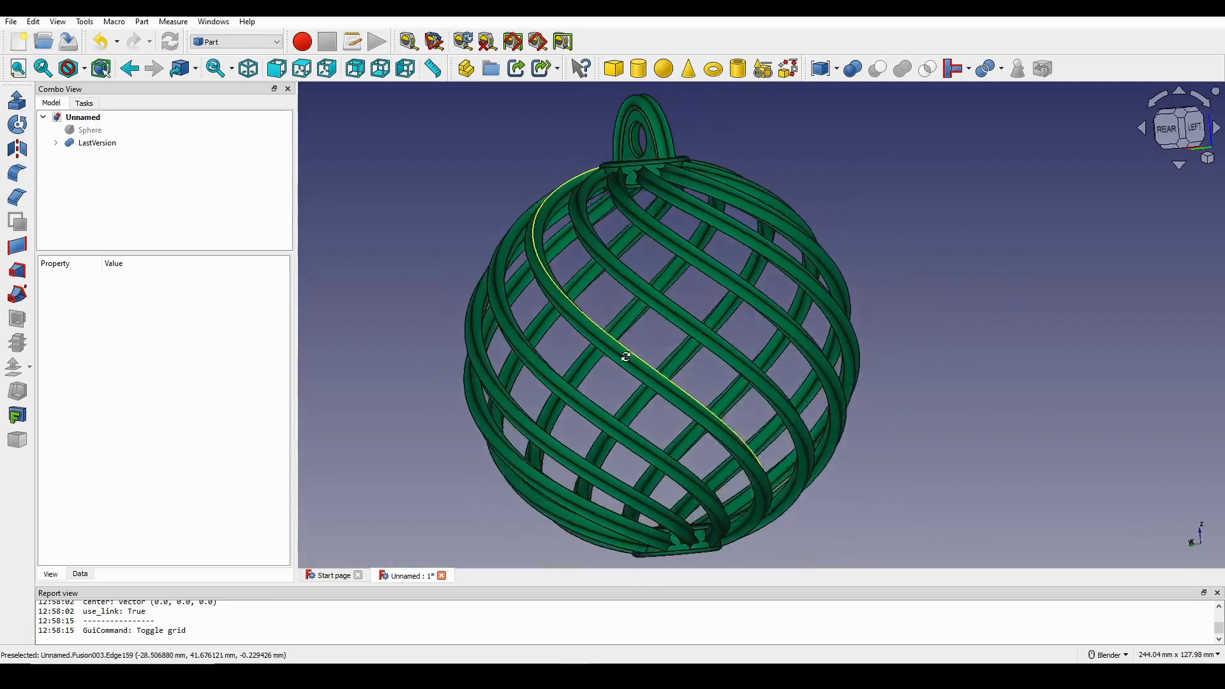
- Examine the finished ornament's crossing spiral ribs from the rear and around its lower ring
left_click(1172, 145)
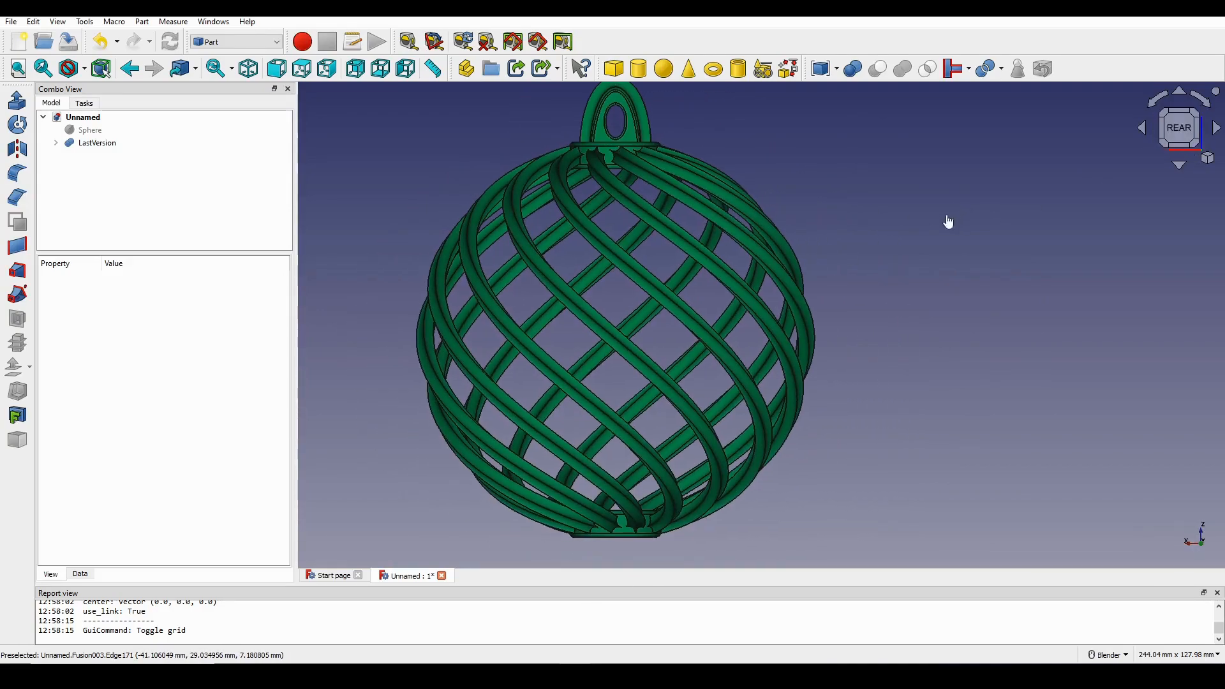
left_click(713, 333)
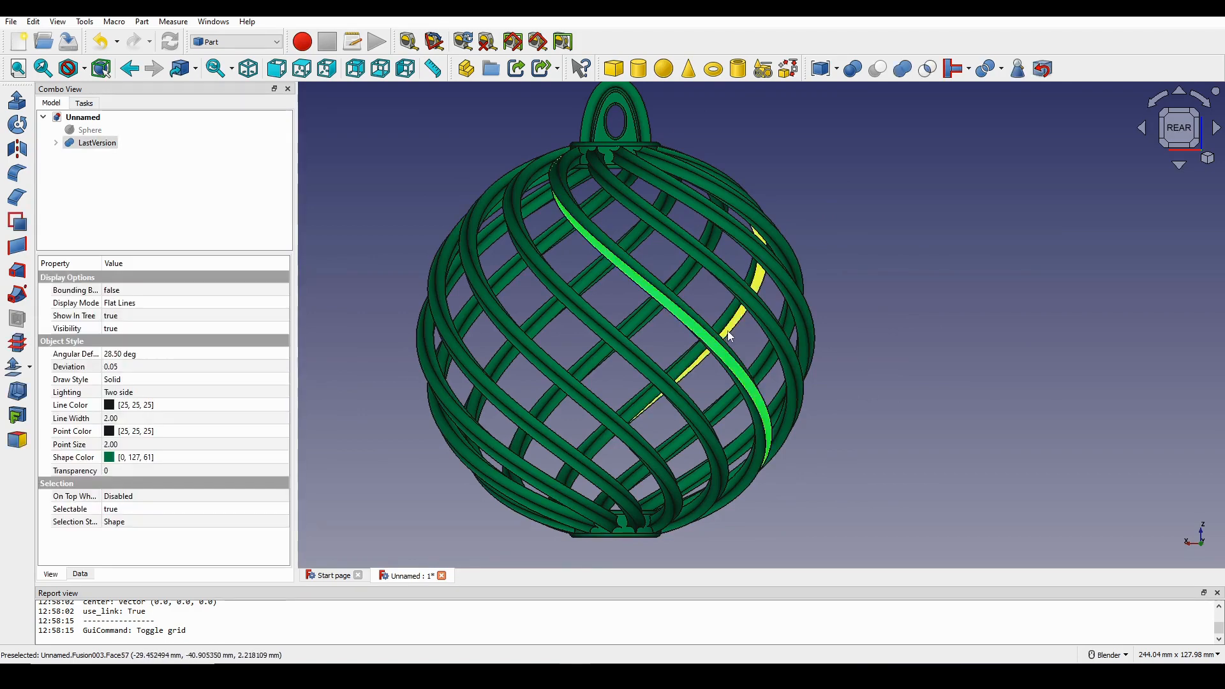
scroll(564, 153, "down", 1)
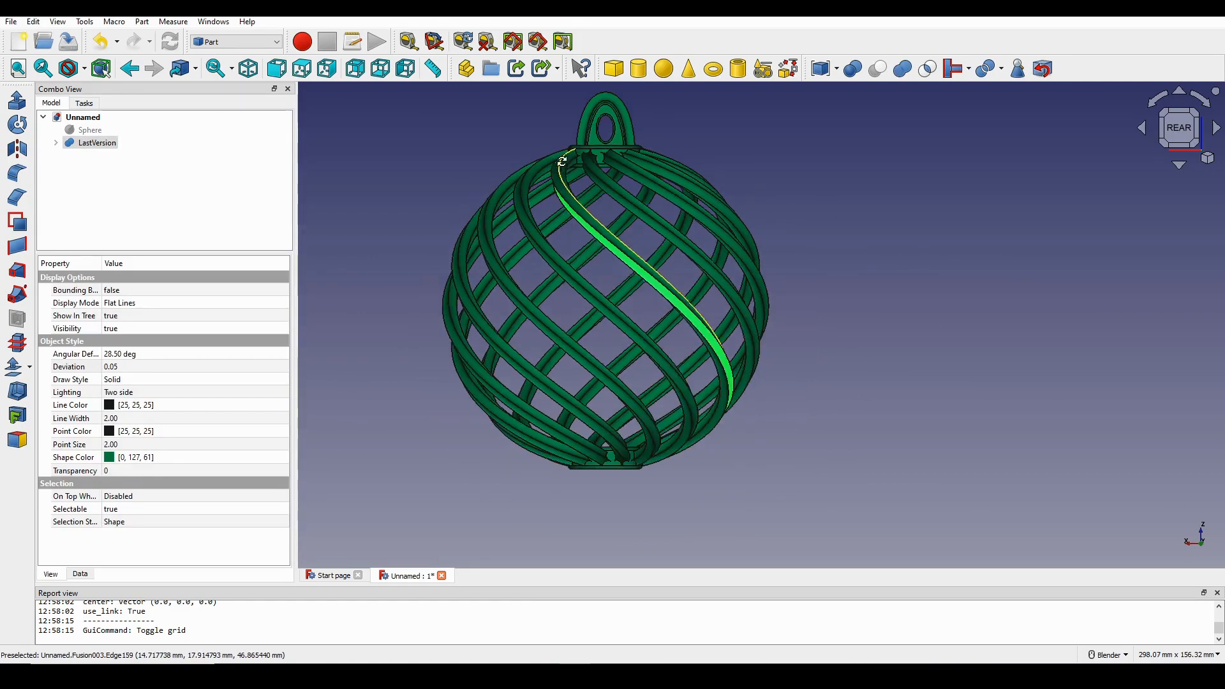
mouse_move(564, 154)
middle_mouse_down()
mouse_move(596, 184)
mouse_move(578, 157)
middle_mouse_up()
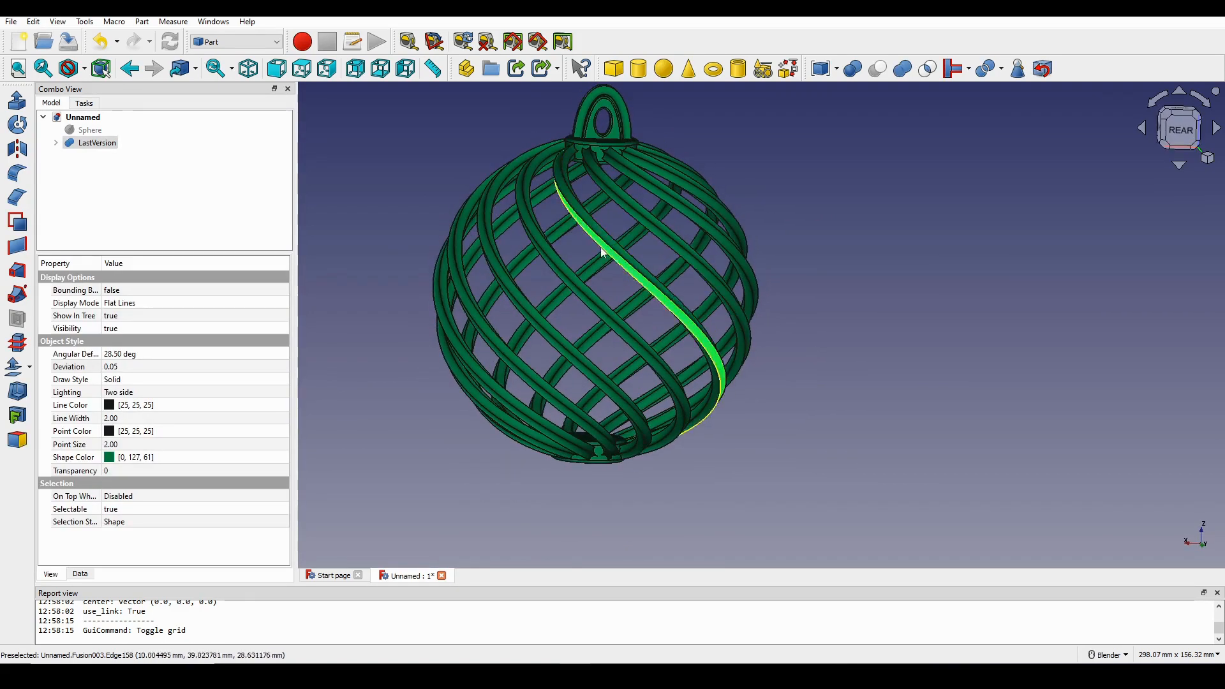
middle_click_drag(561, 467, 678, 462)
scroll(754, 457, "up", 1)
left_click(754, 458)
middle_click_drag(753, 310, 771, 427, "shift")
- Inspect how the spiral ribs join the collar at the top of the finished ornament
scroll(734, 420, "up", 3)
middle_click_drag(696, 414, 572, 322)
scroll(709, 392, "up", 2)
scroll(662, 389, "up", 2)
middle_click_drag(663, 389, 724, 384)
scroll(599, 316, "up", 2)
left_click(599, 310)
scroll(704, 383, "down", 3)
scroll(706, 312, "up", 4)
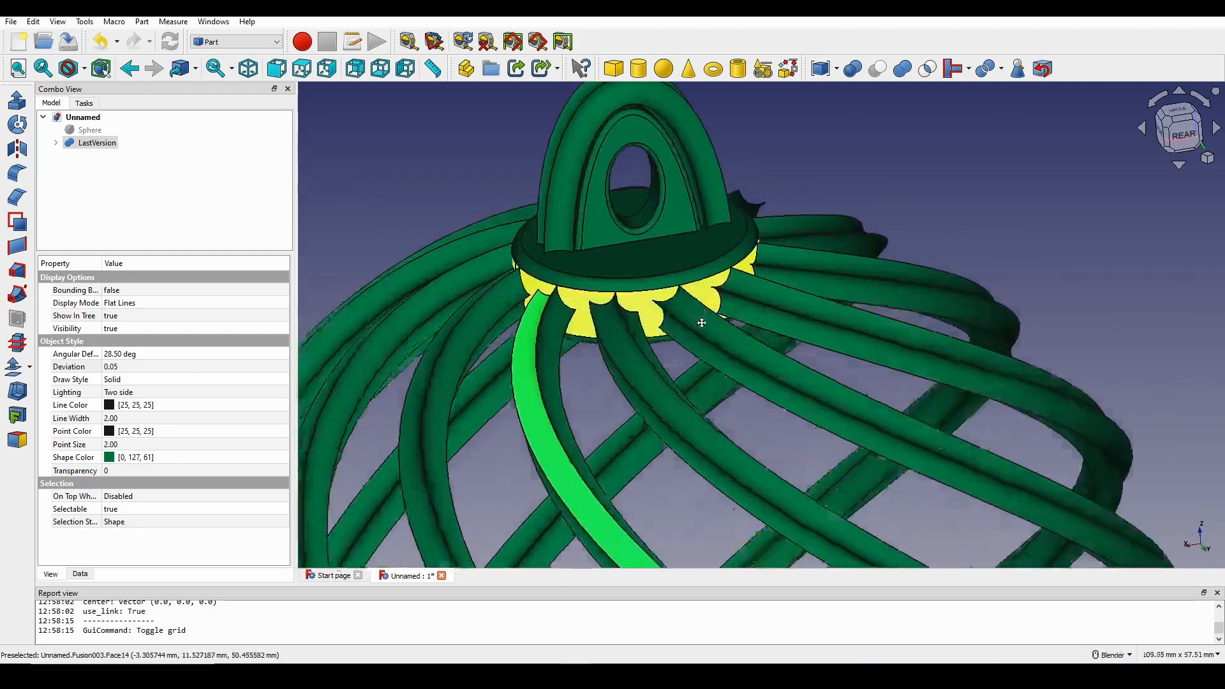
- Inspect the grooved hanging loop on the ornament's collar from the side and at an angle
middle_click_drag(638, 284, 652, 385, "shift")
scroll(702, 442, "up", 1)
scroll(641, 437, "up", 1)
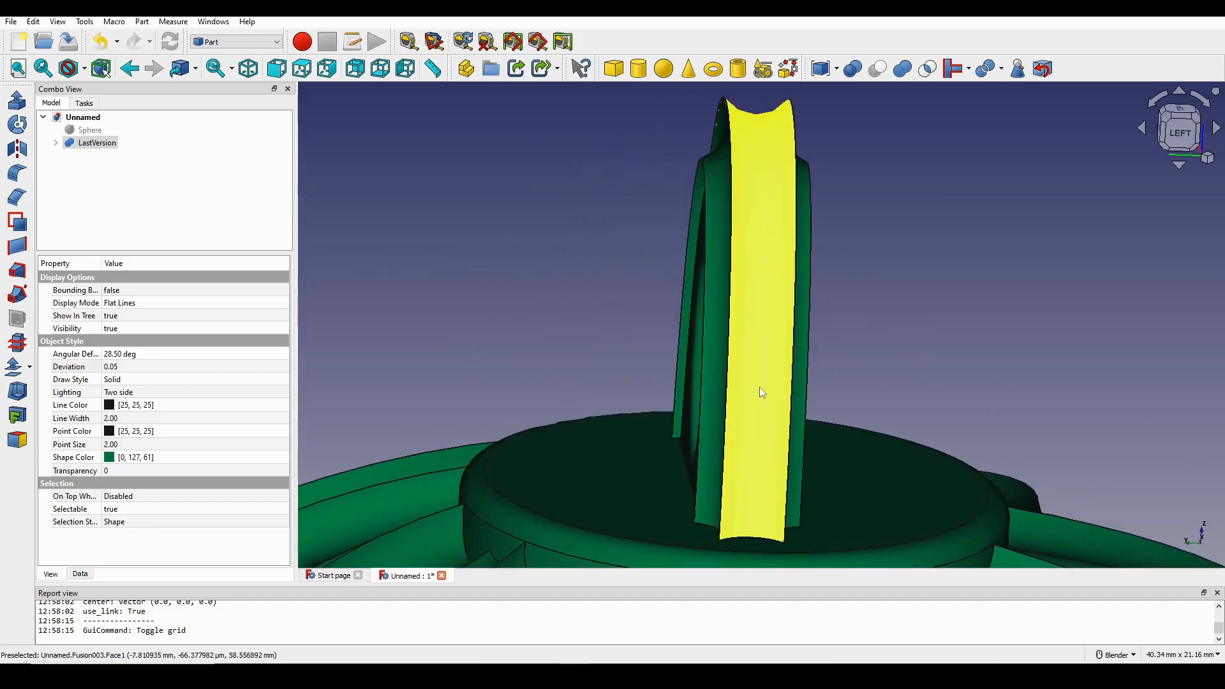
scroll(758, 386, "down", 3)
scroll(756, 347, "up", 2)
middle_click_drag(756, 347, 647, 162)
scroll(779, 224, "up", 5)
scroll(719, 237, "down", 3)
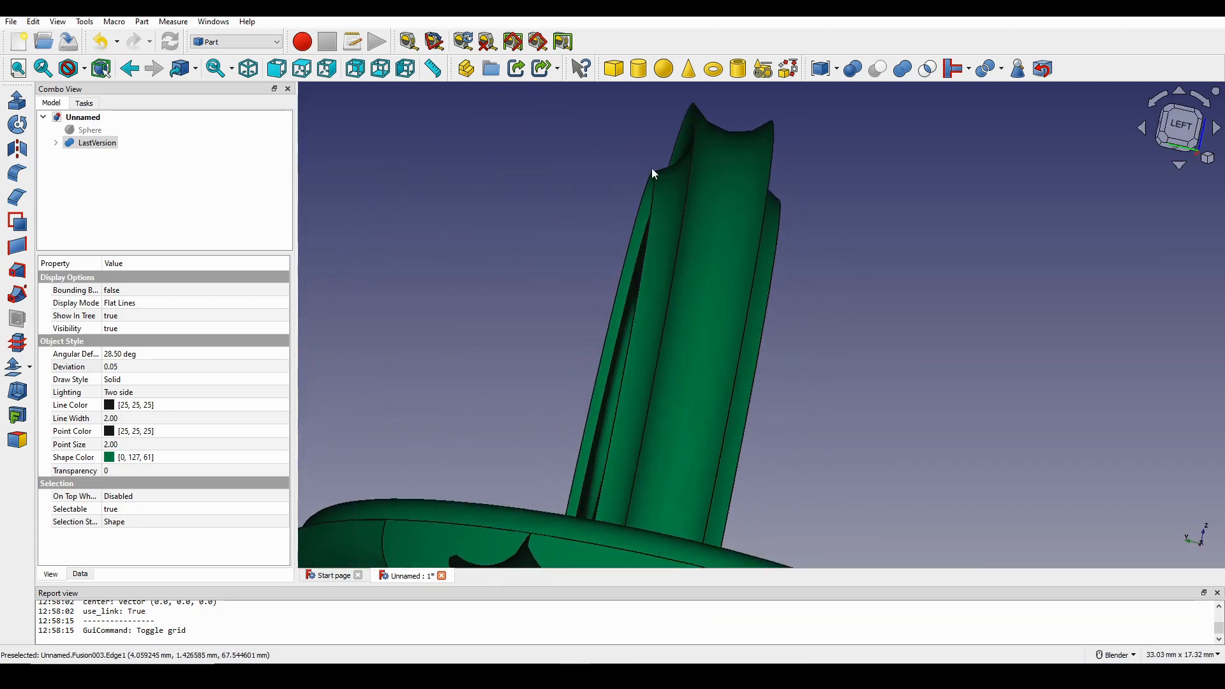
middle_click_drag(778, 205, 657, 203)
scroll(706, 357, "down", 5)
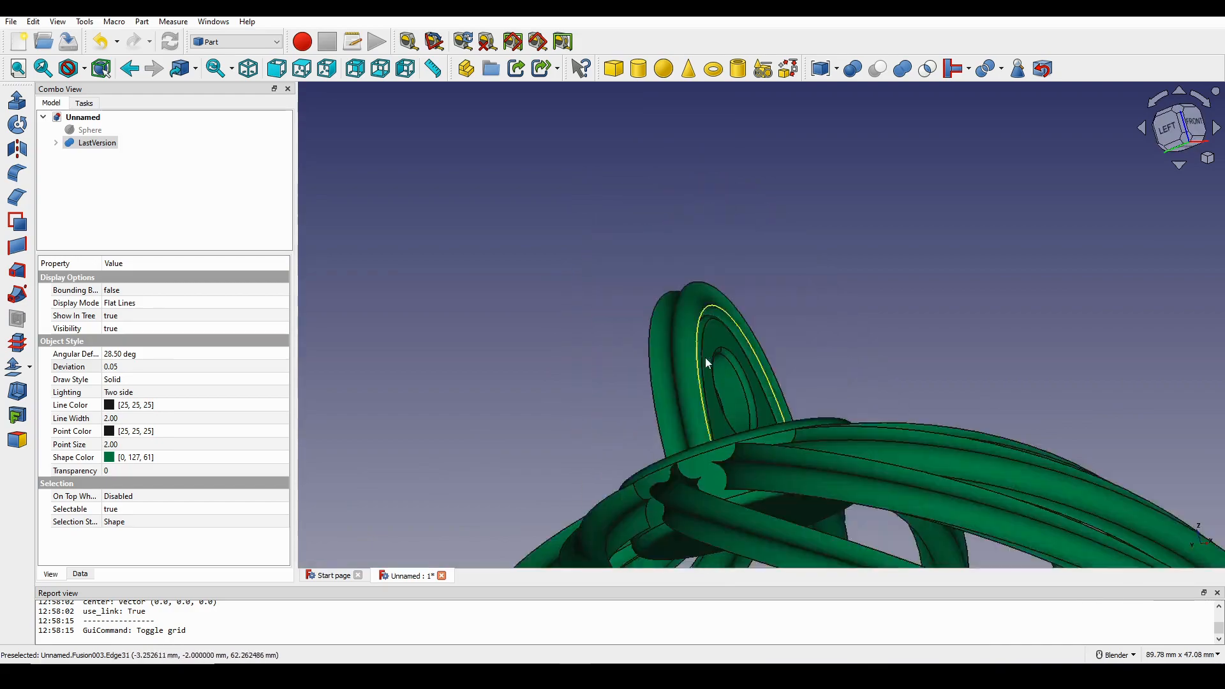
- Review the complete ornament, with its ribs, collar and loop, from the rear and other angles
middle_click_drag(695, 466, 832, 361, "shift")
scroll(713, 284, "down", 3)
middle_click_drag(553, 416, 706, 272, "shift")
scroll(599, 281, "down", 2)
middle_click_drag(546, 341, 731, 209, "shift")
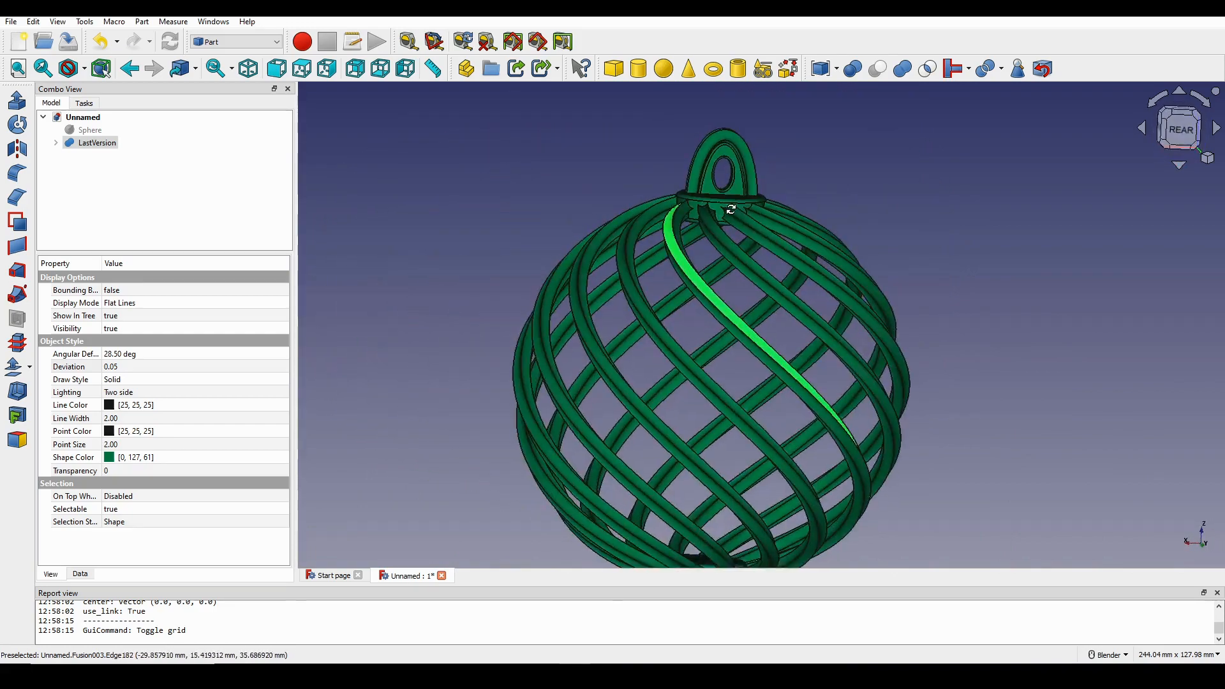
left_click(1175, 146)
middle_click_drag(1044, 262, 956, 240, "shift")
left_click(956, 242)
middle_click_drag(965, 324, 949, 276, "shift")
middle_click_drag(844, 297, 864, 340)
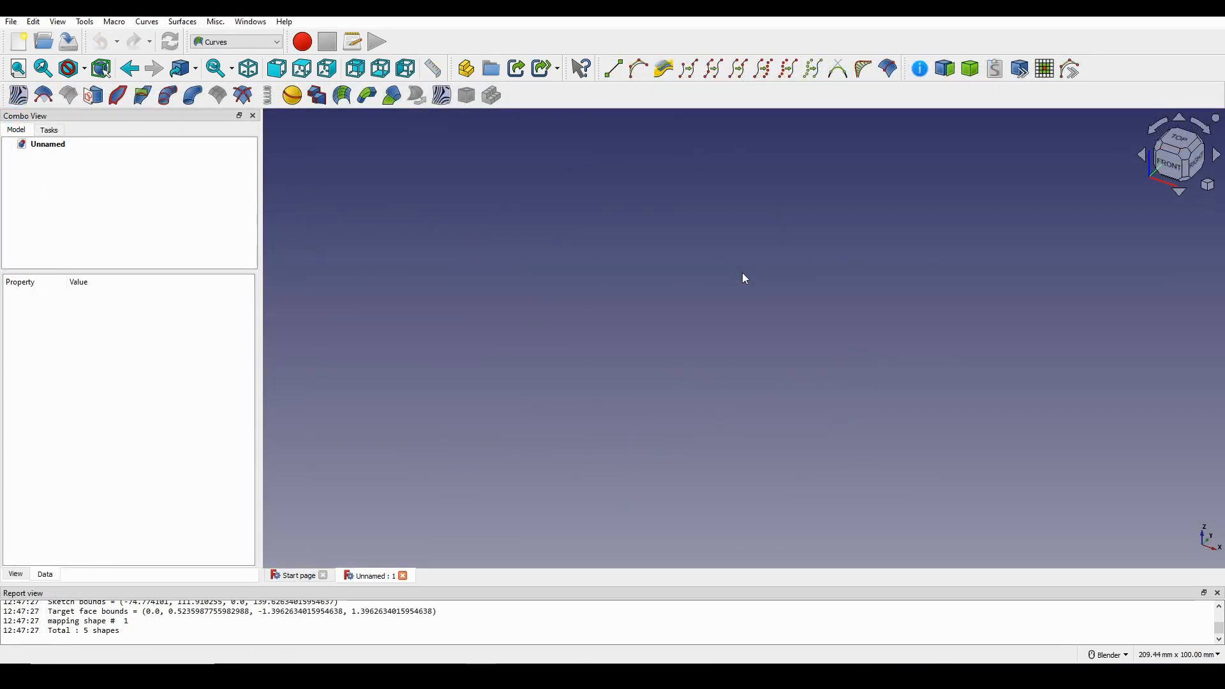
- Switch to the Part workbench and create a sphere solid in the empty document
left_click(239, 42)
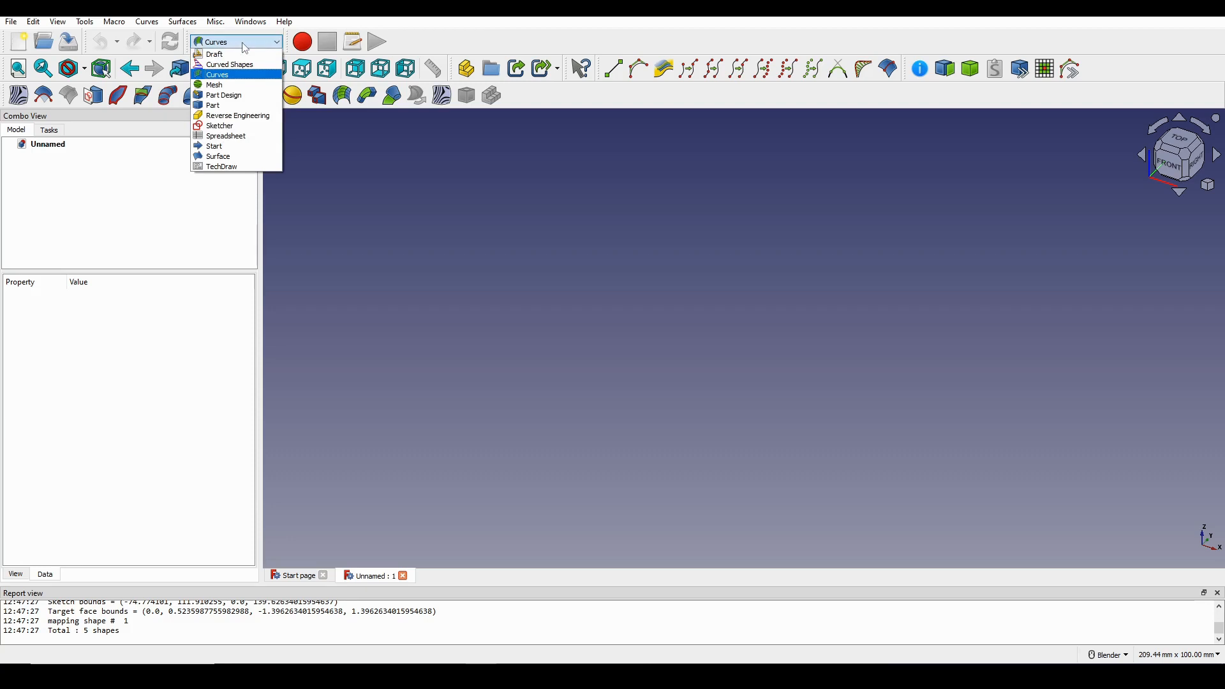
left_click(239, 106)
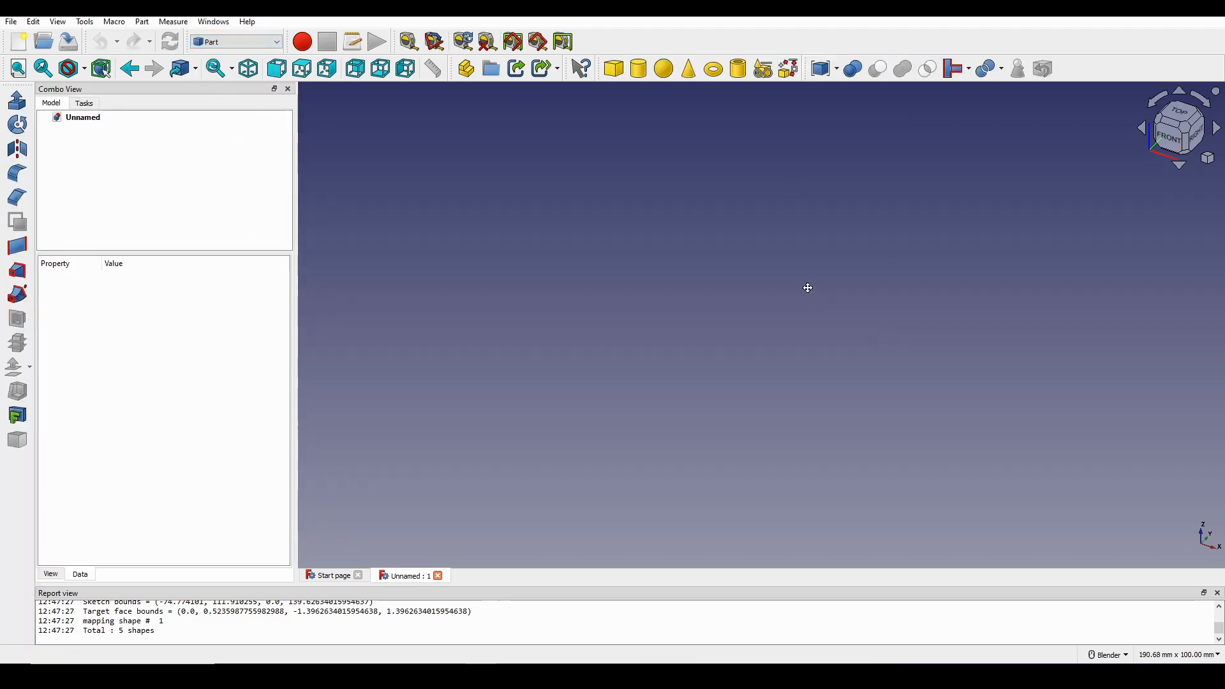
left_click(664, 68)
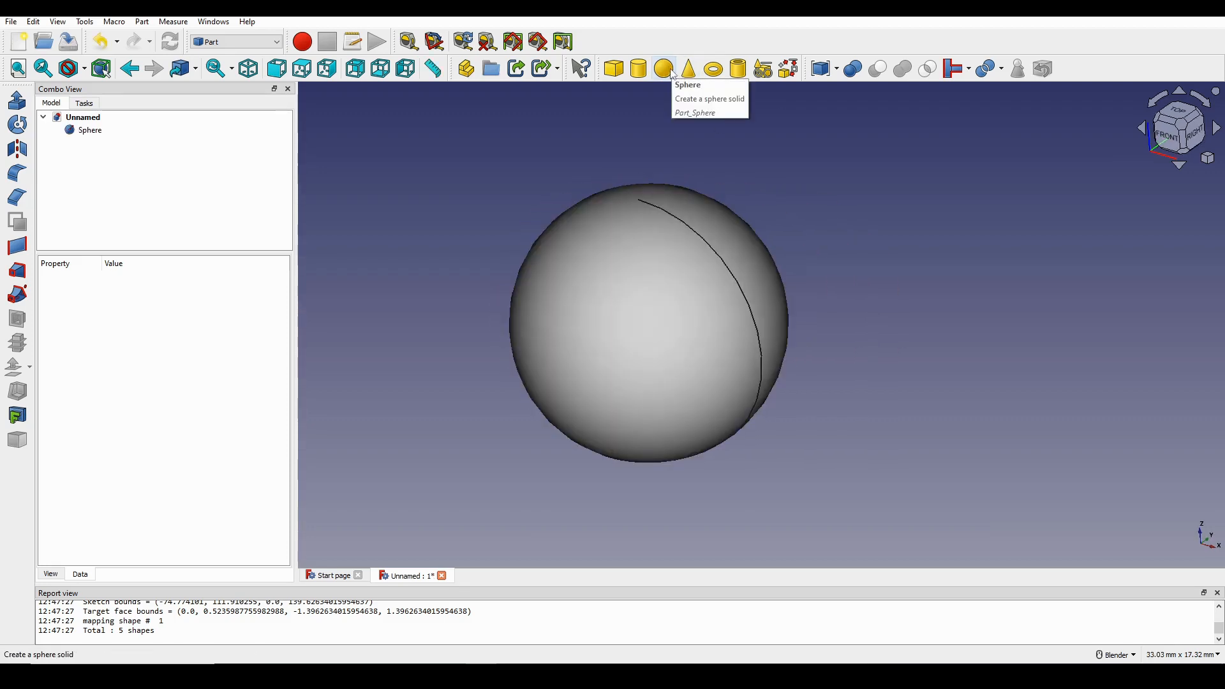
middle_click_drag(733, 329, 719, 291)
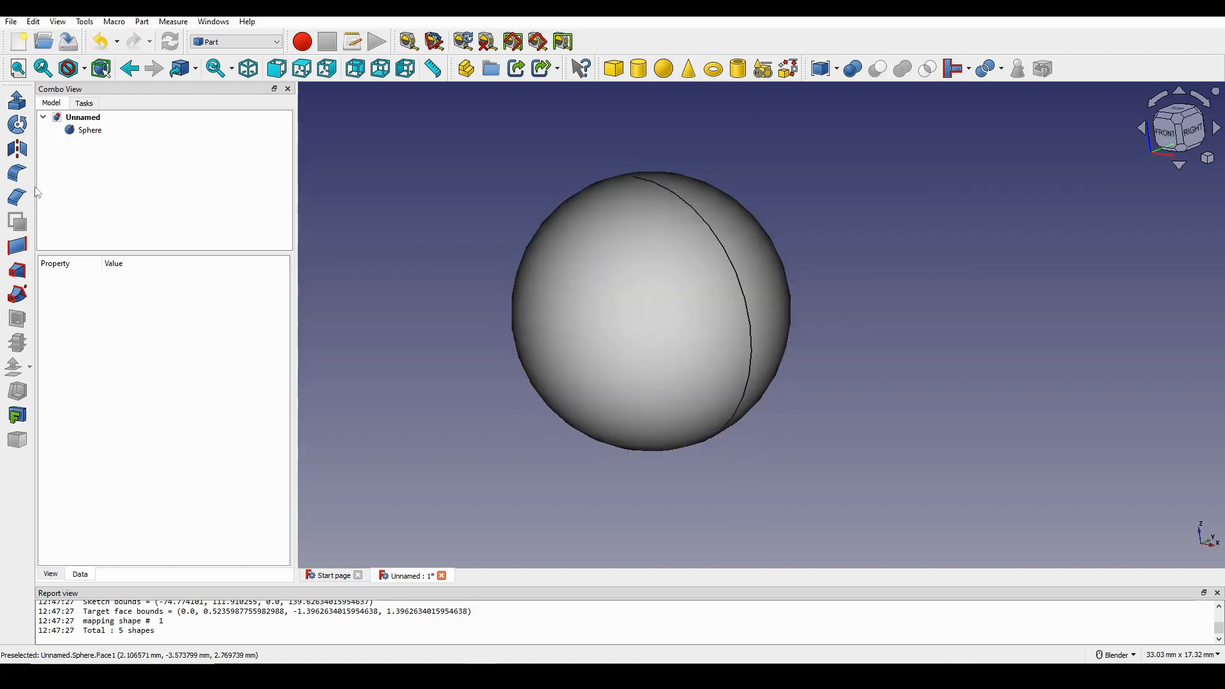
- Set the sphere's radius to 50 mm and fit the enlarged sphere in view
left_click(83, 135)
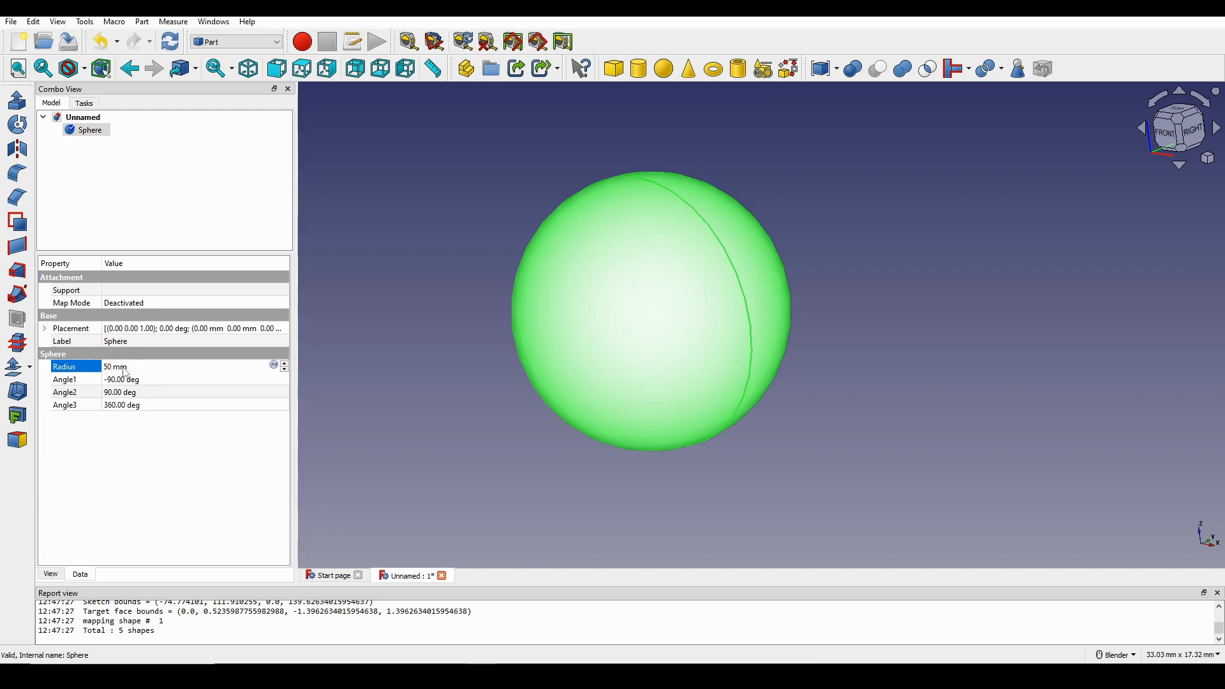
key("Return")
scroll(914, 375, "down", 12)
middle_click_drag(913, 375, 765, 375, "shift")
middle_click_drag(764, 375, 661, 315)
scroll(836, 370, "up", 2)
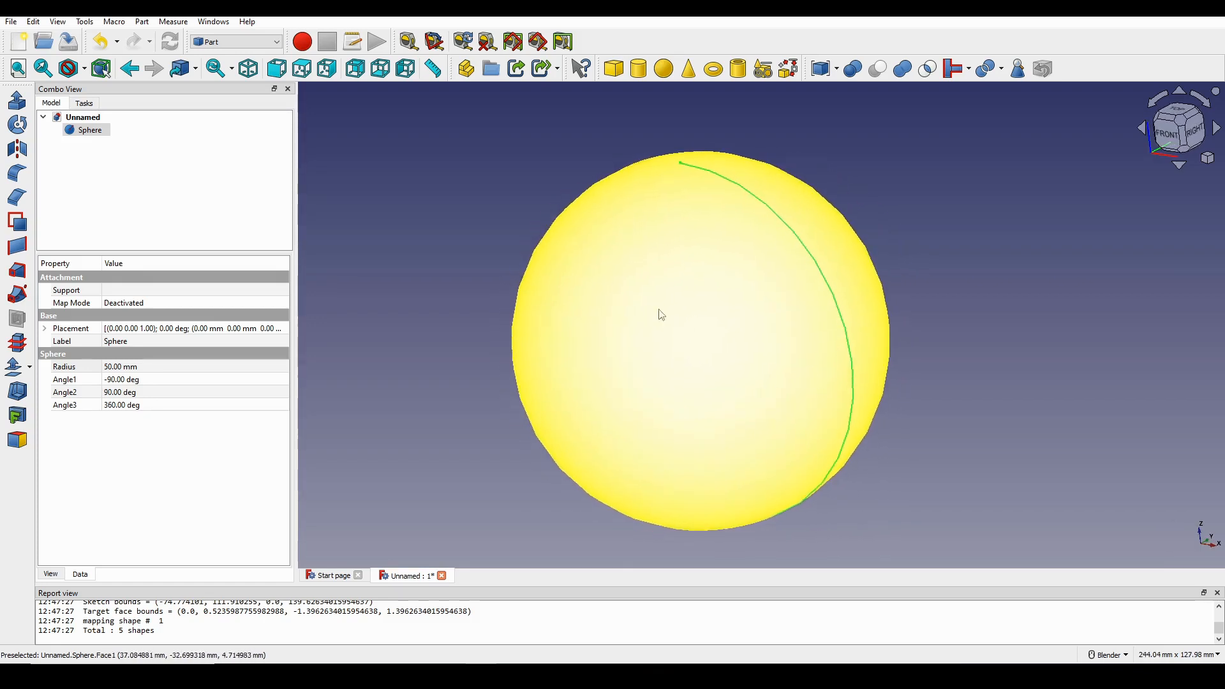
- Set the sphere's Angle3 to 30 degrees so that only a narrow wedge remains
middle_click_drag(838, 290, 744, 358)
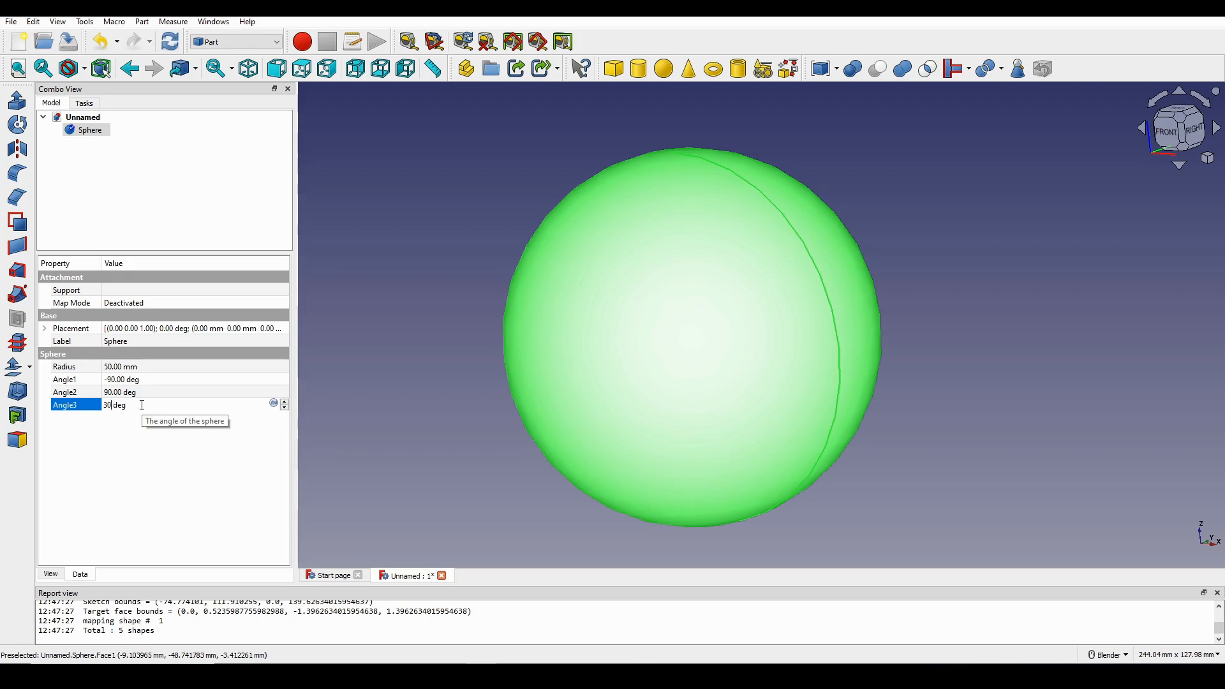
key("Return")
middle_click_drag(746, 402, 625, 452)
middle_click_drag(793, 303, 730, 386)
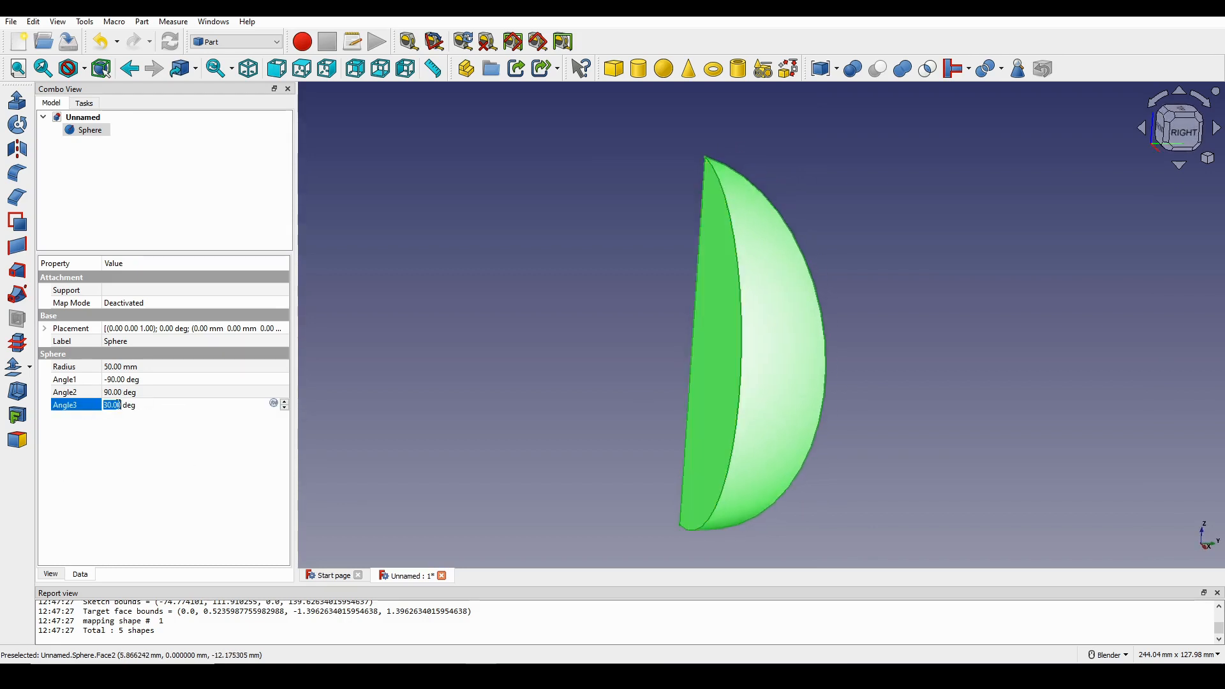
- Try Angle3 values of 60 and 90 degrees on the sphere and view the wedge from the top
key("Return")
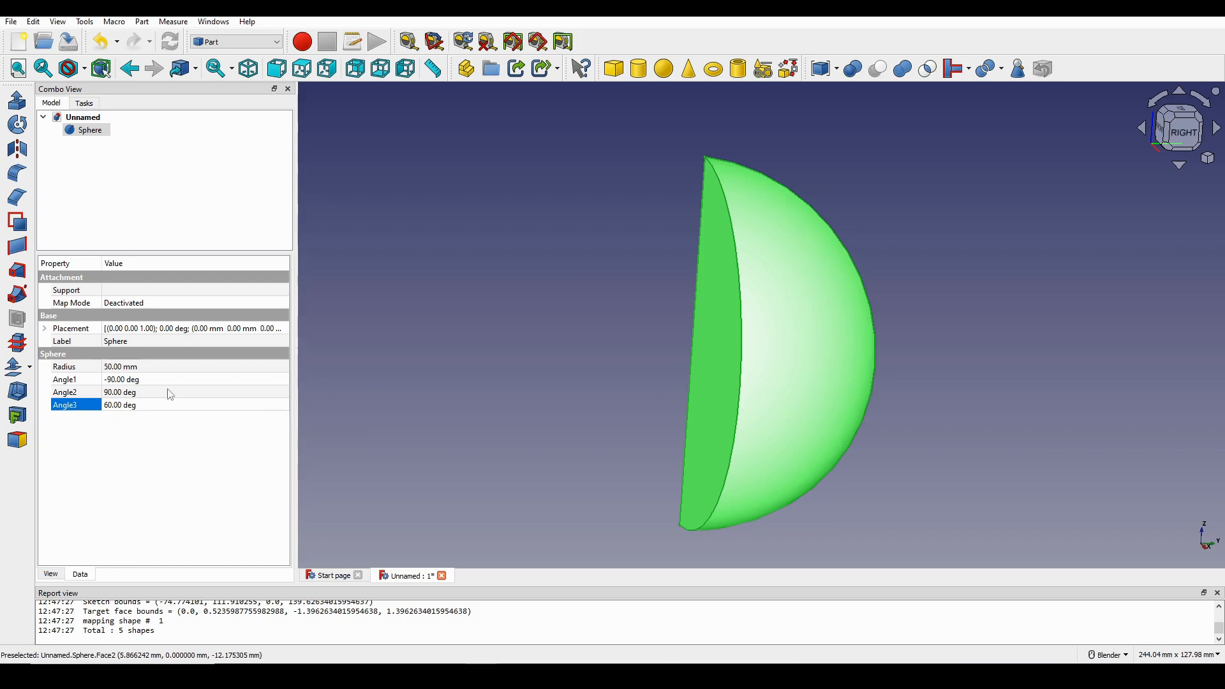
middle_click_drag(776, 430, 849, 347)
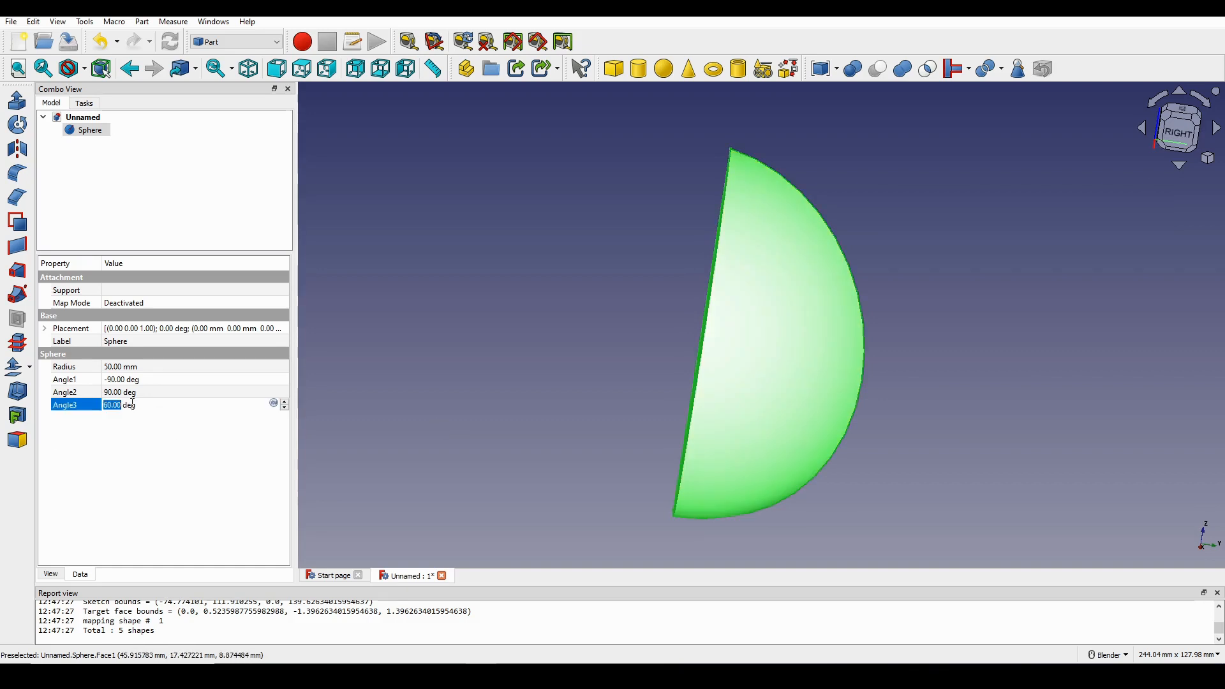
key("Return")
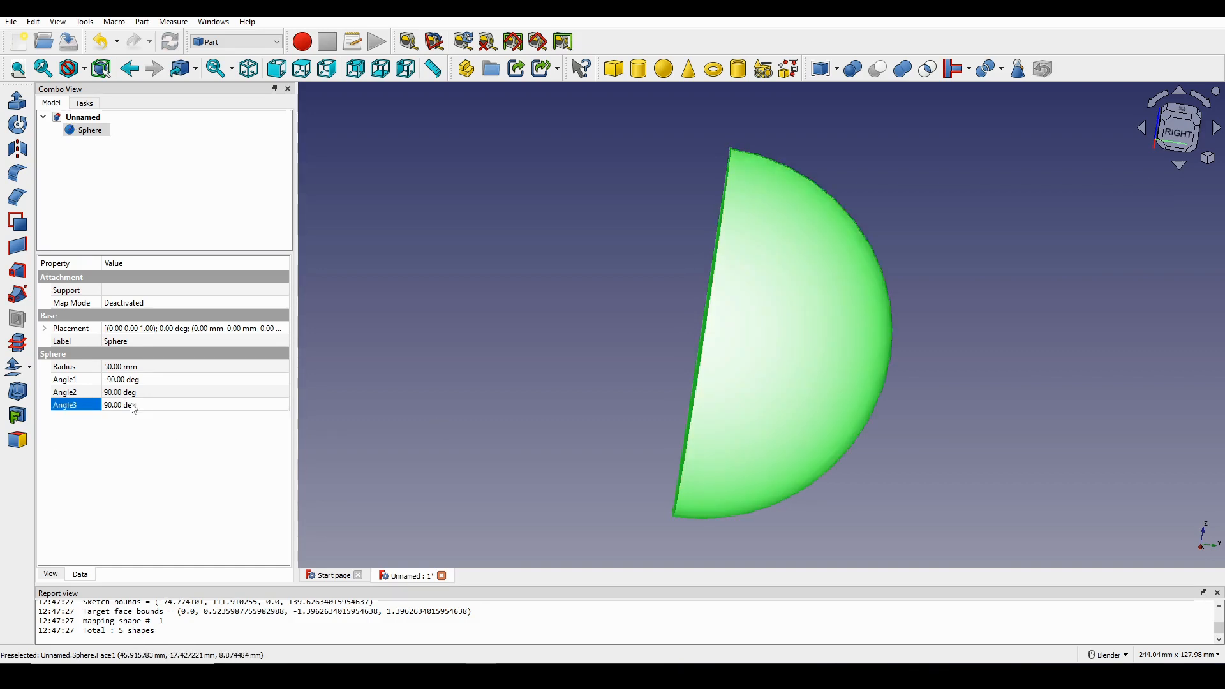
middle_click_drag(919, 384, 1068, 286)
left_click(1192, 139)
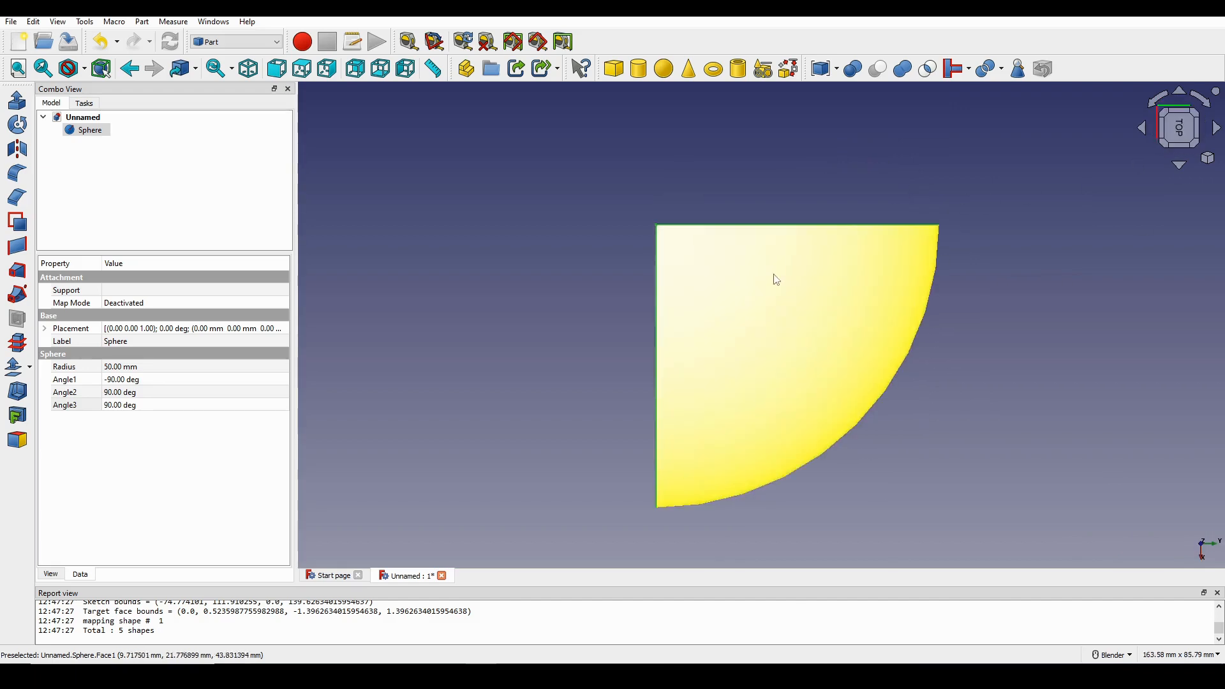
- Mark the quarter sphere's corner angle on a screen capture and discard the capture
key("Print")
left_click_drag(492, 157, 1100, 562)
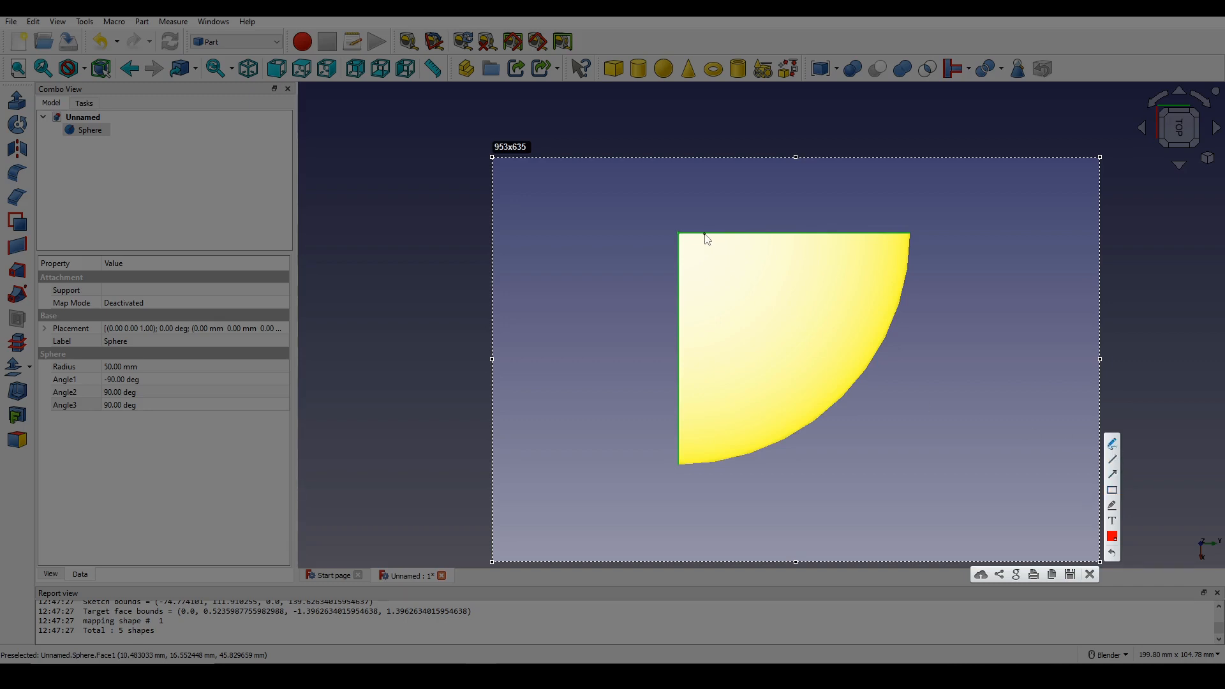
mouse_move(704, 234)
left_mouse_down()
mouse_move(707, 275)
mouse_move(683, 274)
left_mouse_up()
left_click(1088, 575)
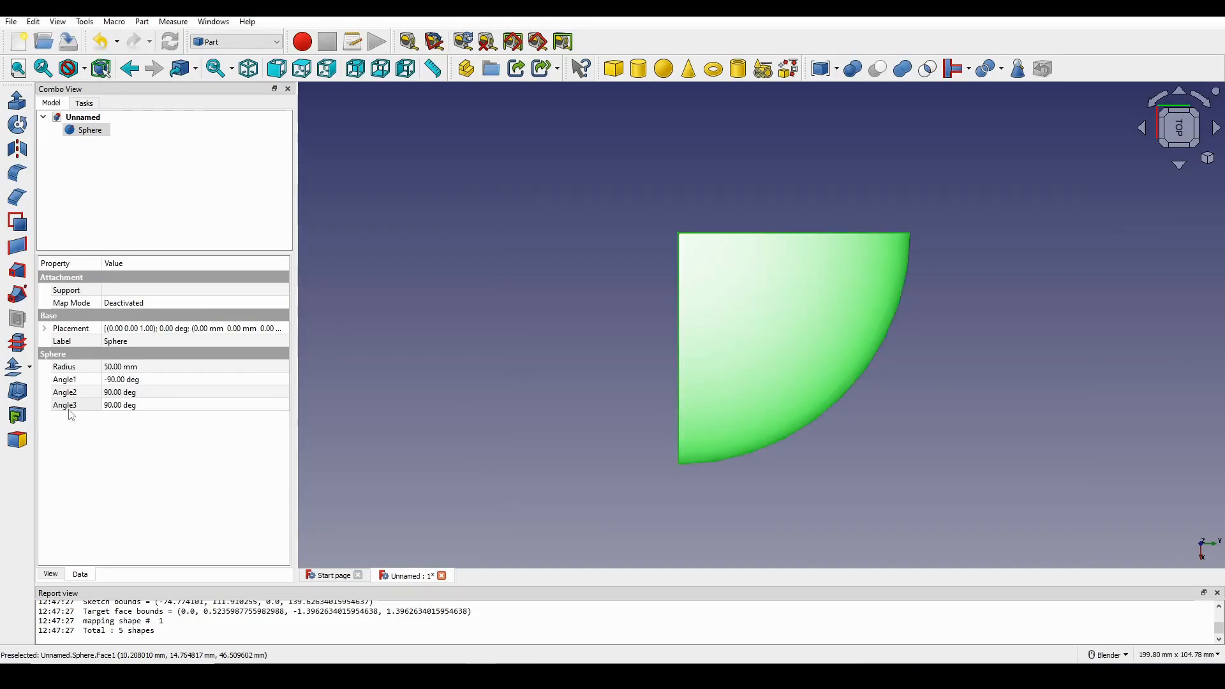
- Select the two curved edges bounding the sphere wedge's outer face to check its extent
scroll(683, 265, "up", 3)
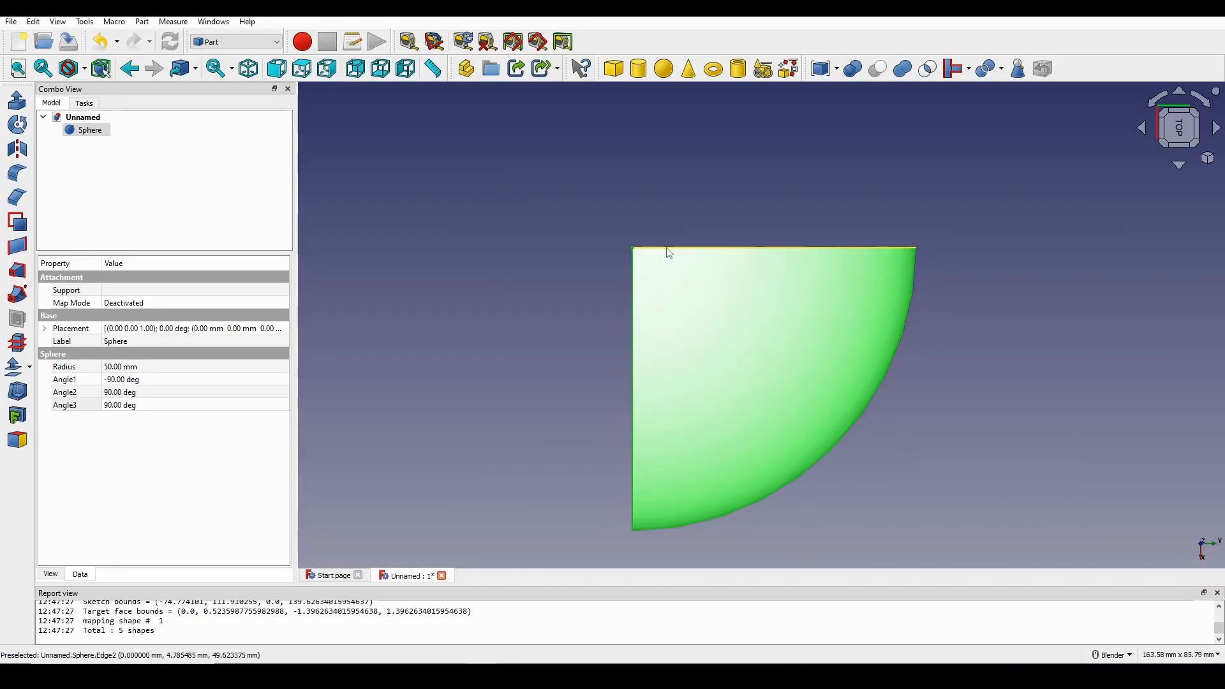
middle_click_drag(667, 253, 618, 313)
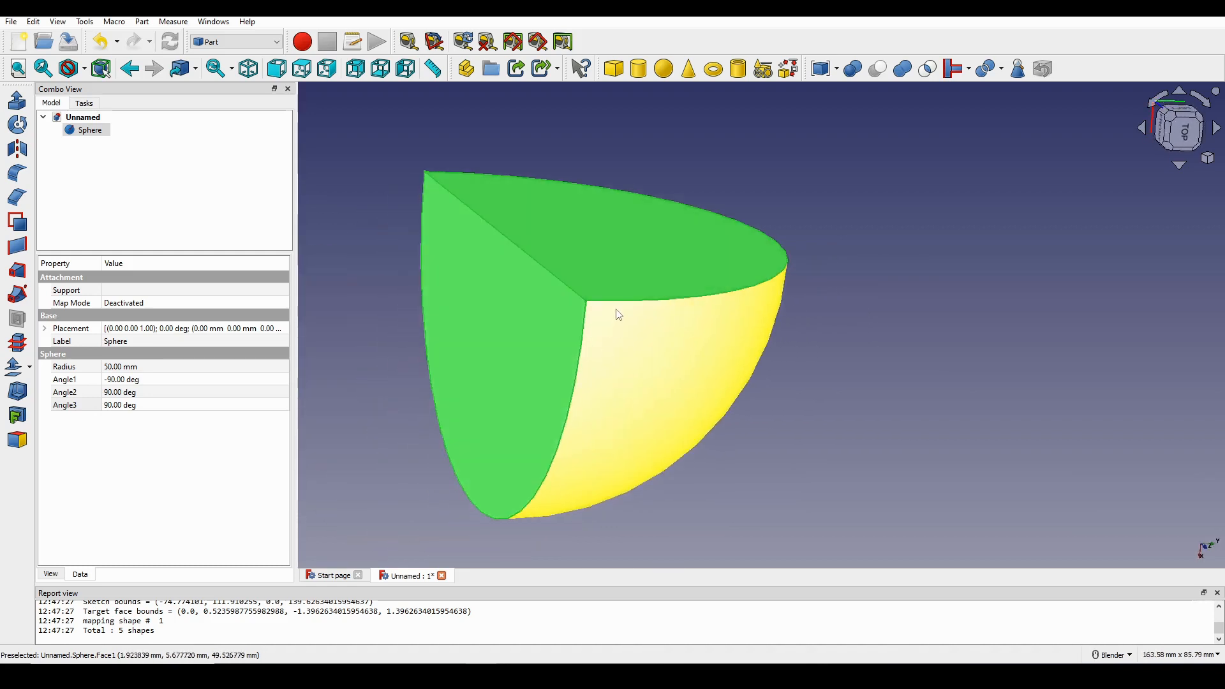
left_click(623, 301)
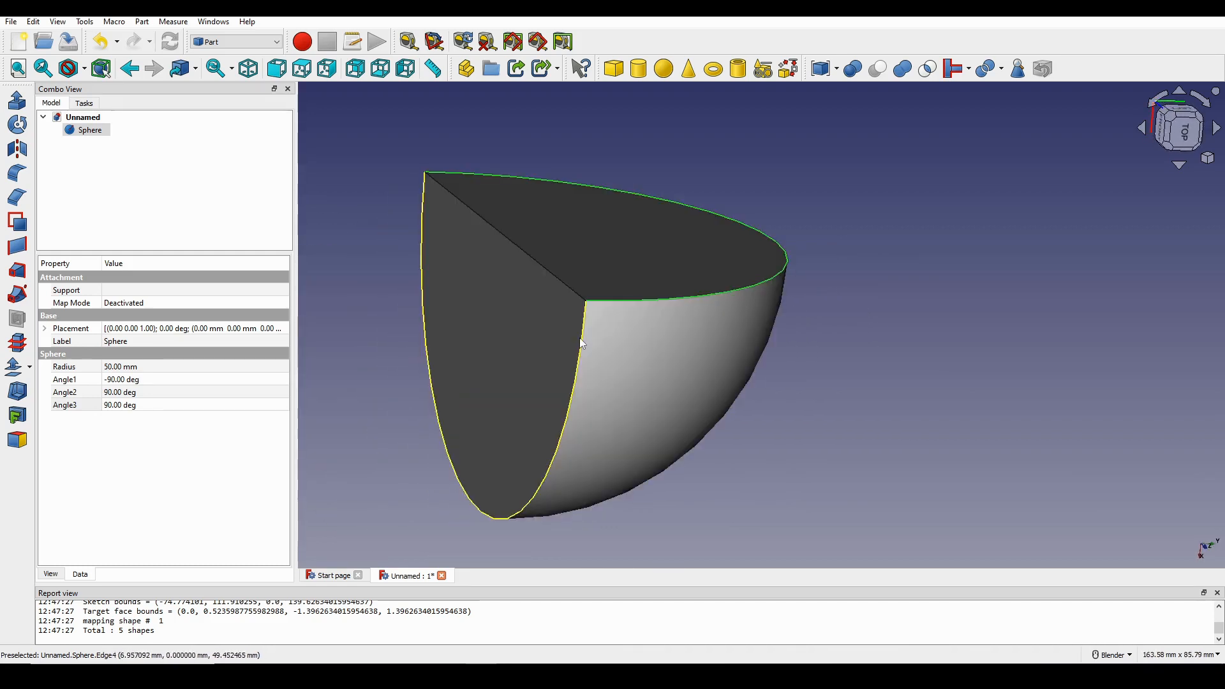
left_click(579, 338, "ctrl")
scroll(702, 382, "down", 1)
middle_click_drag(702, 383, 686, 305)
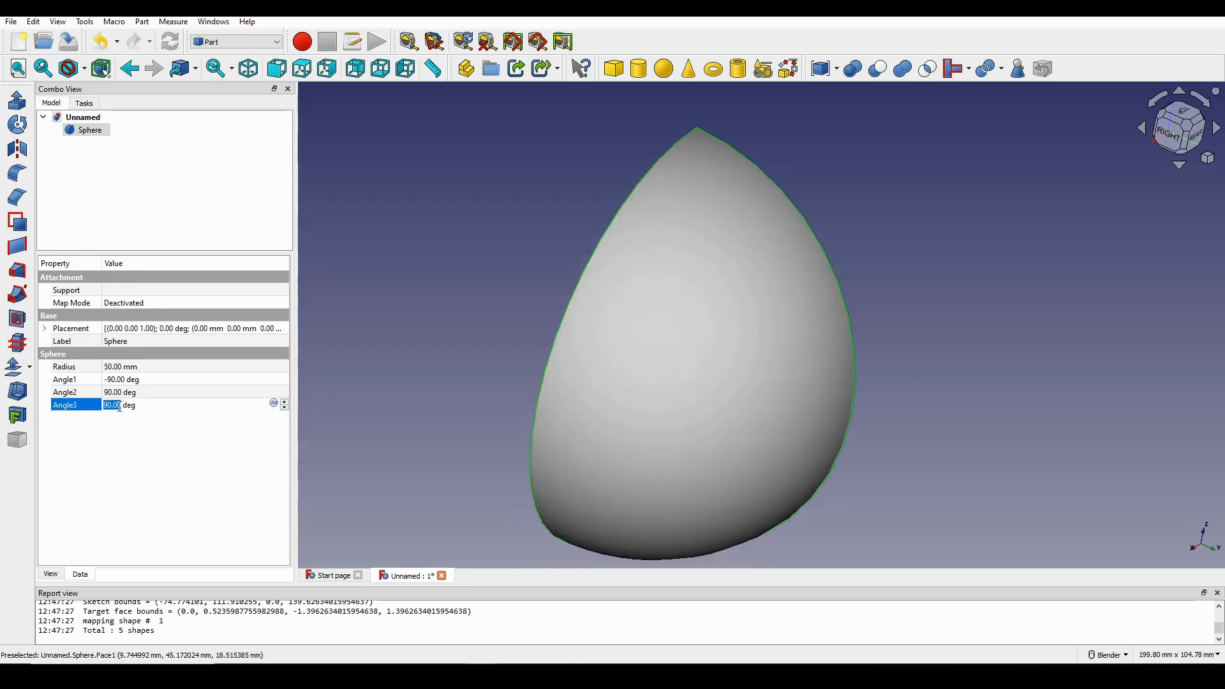
- Set the sphere's Angle3 to 30 degrees and select the wedge's outer curved face
key("Return")
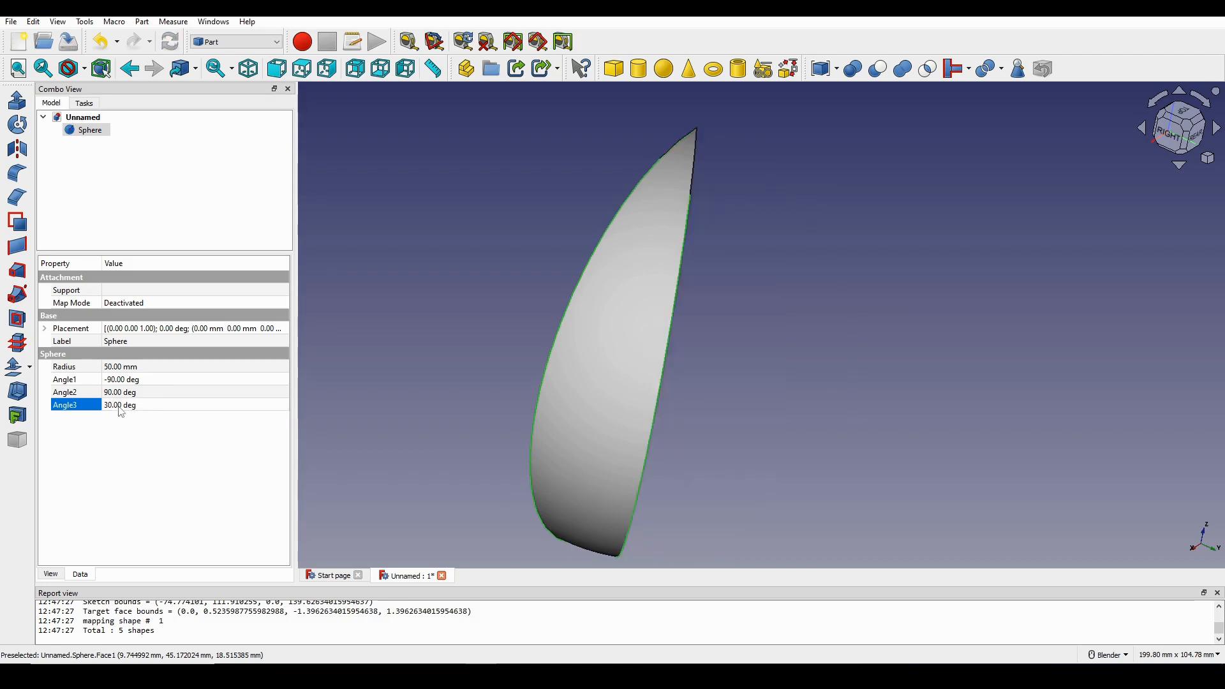
middle_click_drag(536, 389, 817, 348)
left_click(815, 345)
left_click(674, 337)
middle_click_drag(674, 338, 606, 379)
middle_click_drag(552, 432, 570, 446)
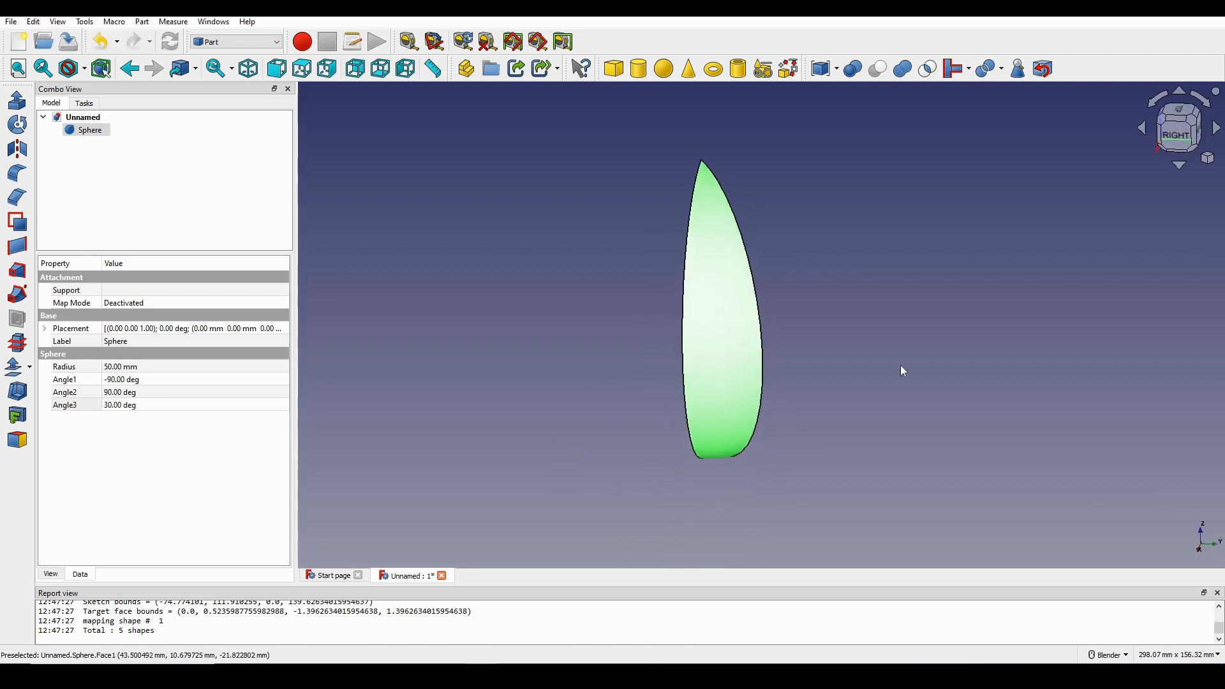
- Set the sphere's Angle2 to 80 degrees to cut off the upper tip of the wedge's curved face
scroll(859, 358, "up", 1)
mouse_move(800, 382)
middle_mouse_down()
mouse_move(784, 366)
mouse_move(861, 389)
mouse_move(783, 360)
mouse_move(831, 366)
mouse_move(816, 372)
middle_mouse_up()
scroll(760, 377, "down", 2)
scroll(813, 373, "up", 1)
scroll(737, 410, "up", 1)
middle_click_drag(758, 413, 645, 456)
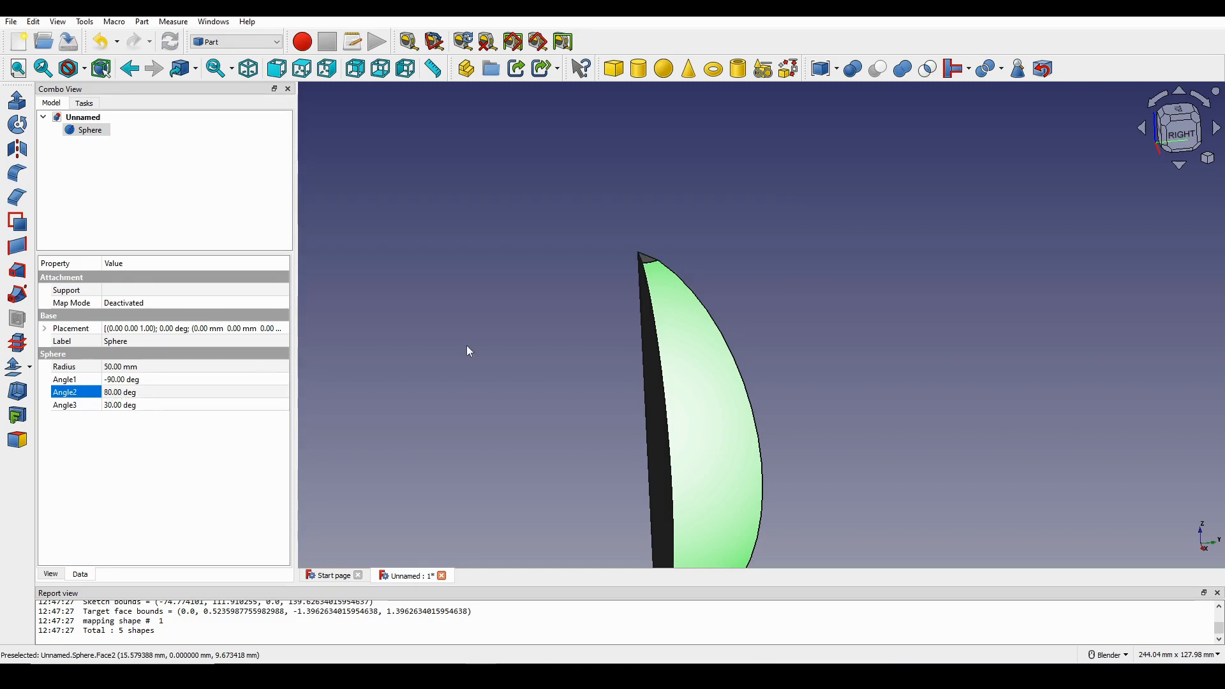
middle_click_drag(683, 317, 731, 417)
scroll(692, 321, "up", 4)
scroll(731, 415, "up", 1)
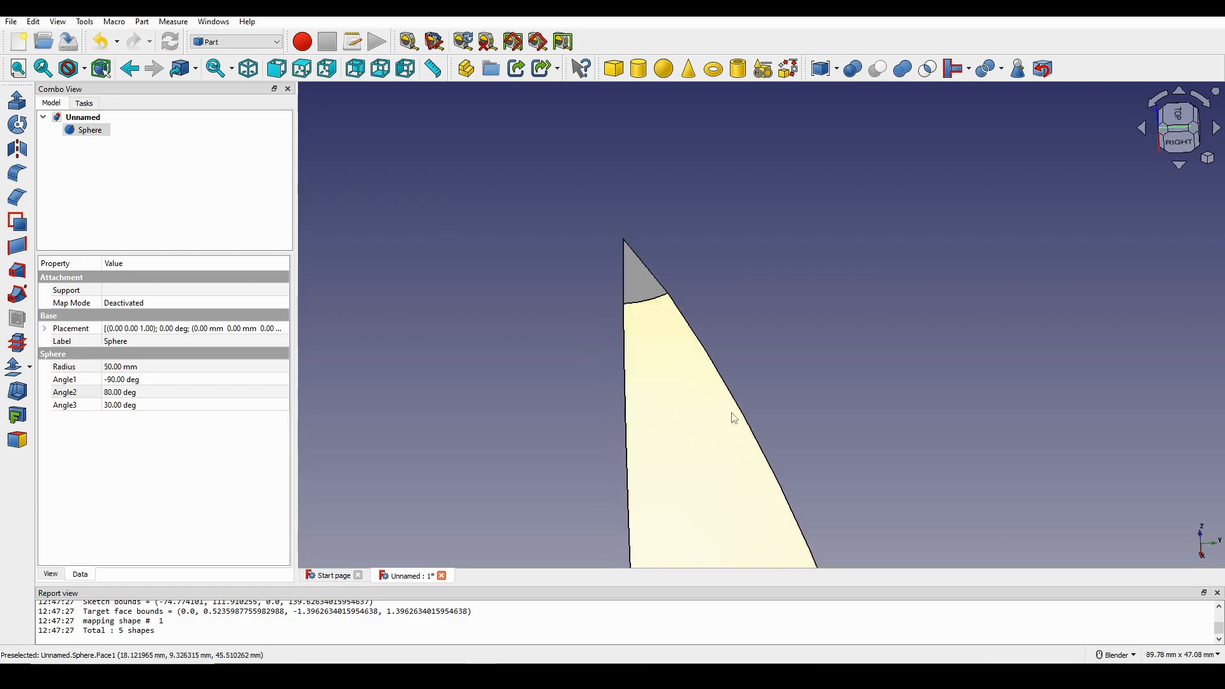
- Mark the short edge at the wedge's upper tip on a screen capture and discard the capture
key("Print")
left_click_drag(475, 195, 834, 491)
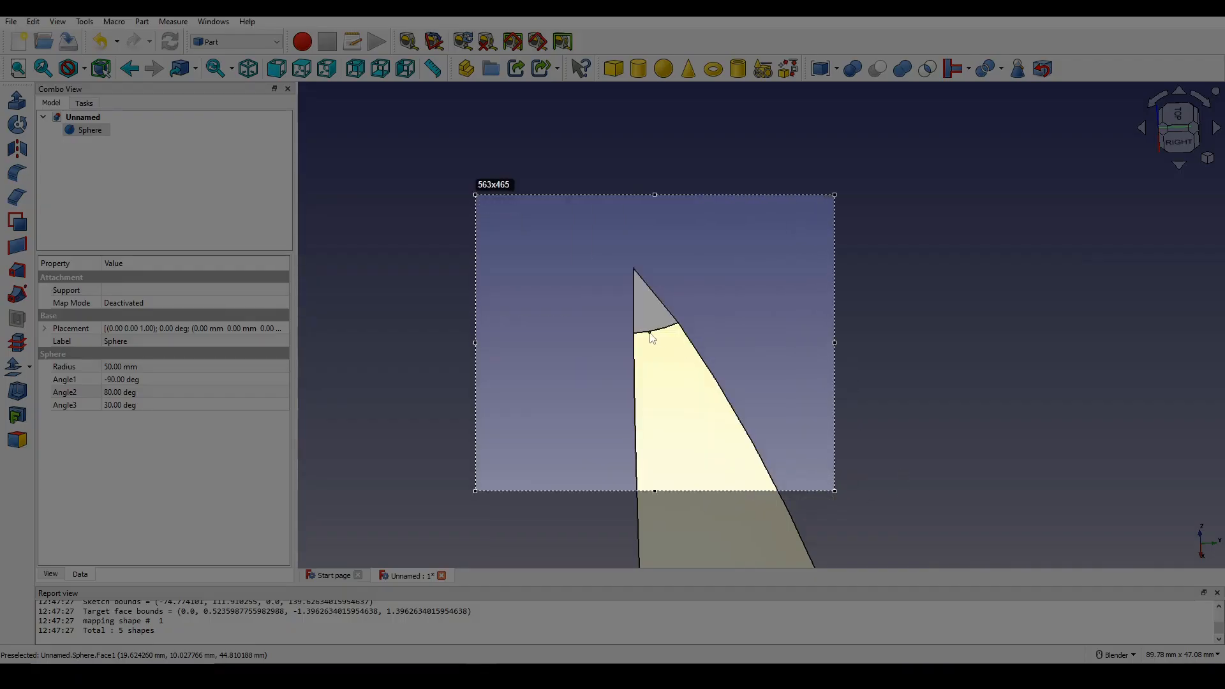
left_click_drag(636, 357, 636, 357)
left_click(824, 503)
- Set the sphere's Angle1 to -80 degrees to cut off the lower tip of the wedge's curved face
middle_click_drag(824, 504, 706, 392)
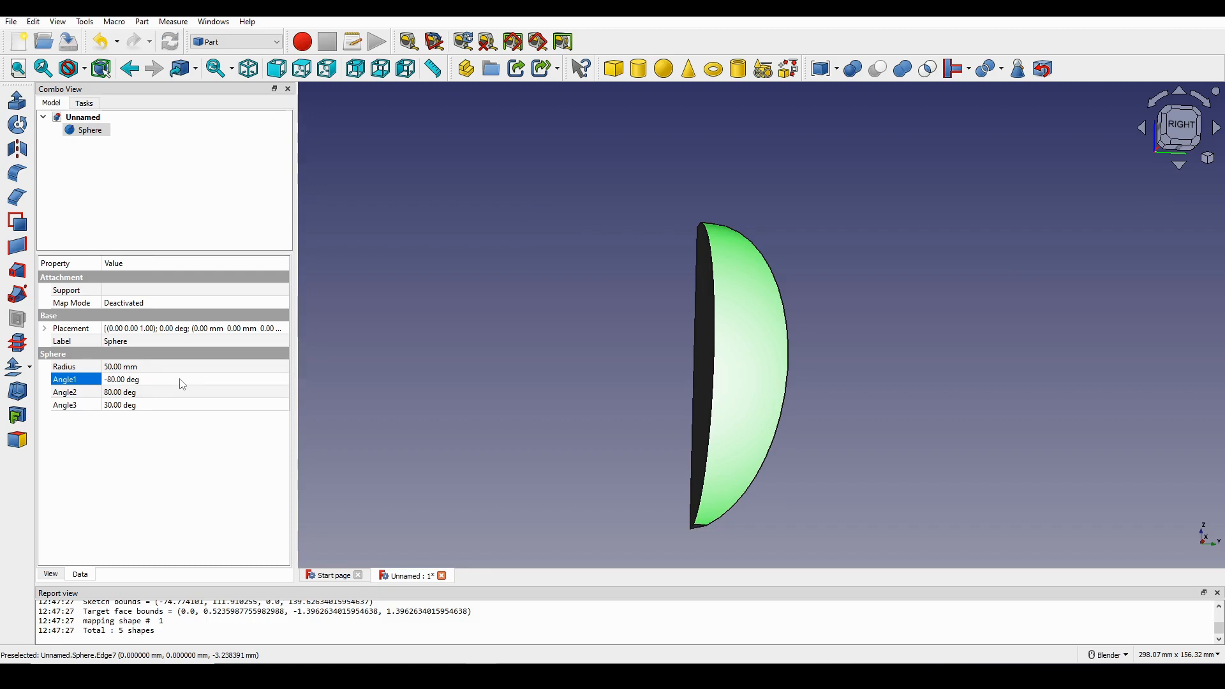
middle_click_drag(683, 433, 616, 254, "shift")
scroll(616, 255, "up", 3)
middle_click_drag(624, 354, 670, 274)
scroll(668, 366, "up", 2)
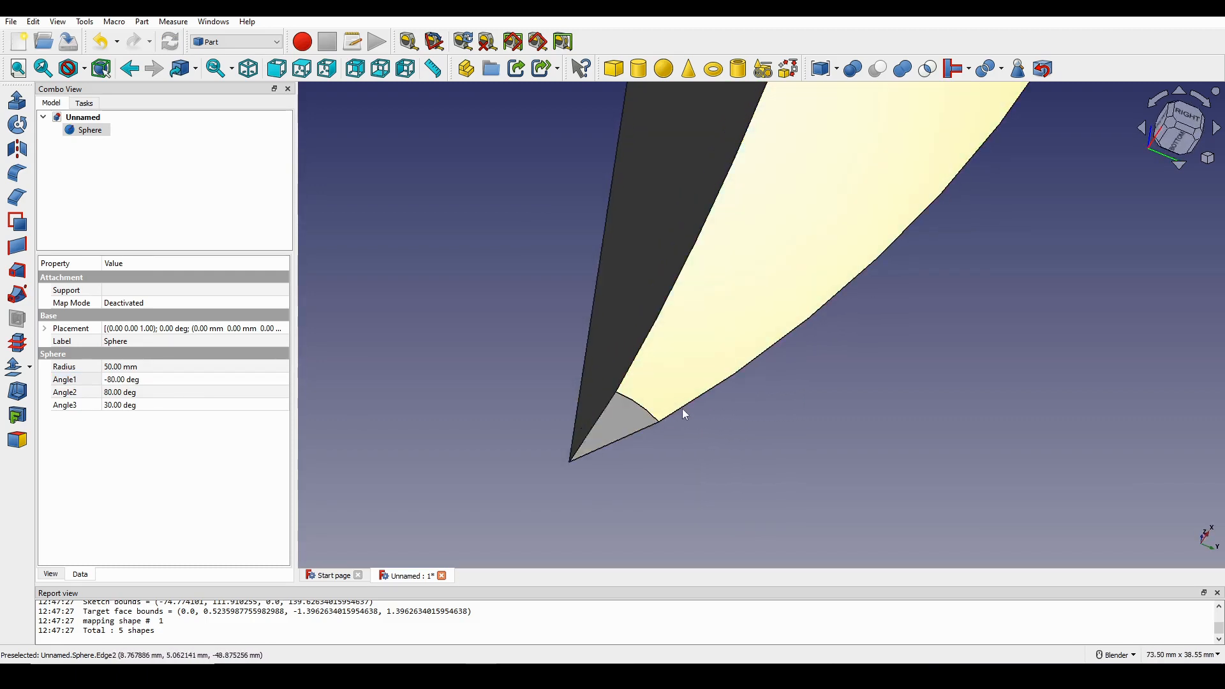
- Examine the long side edges and the short lower edge that bound the wedge's curved outer face
scroll(686, 411, "down", 3)
middle_click_drag(794, 365, 761, 352)
left_click(713, 338)
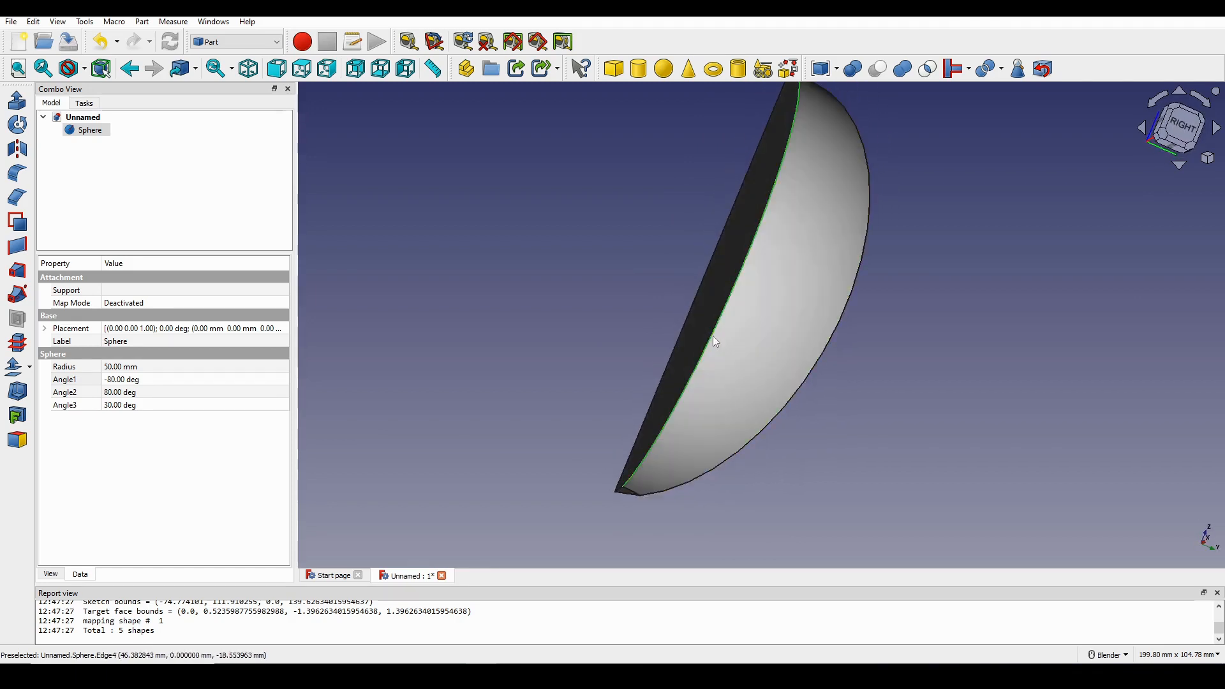
middle_click_drag(668, 464, 663, 473)
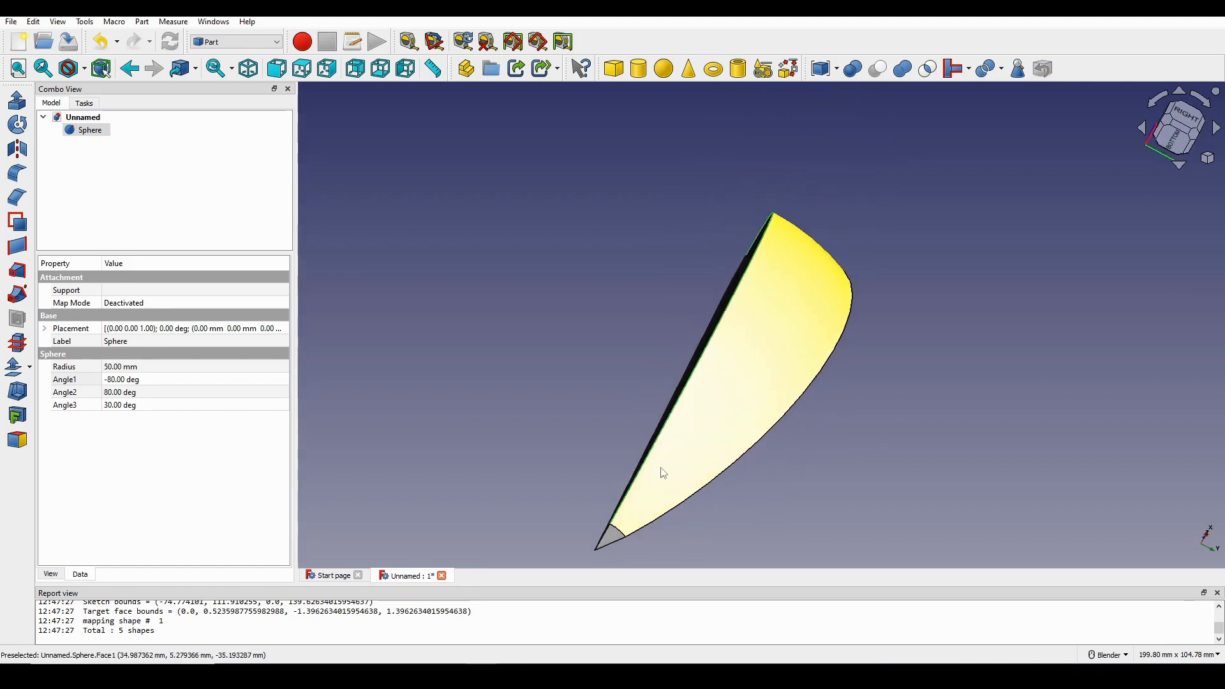
left_click(617, 526)
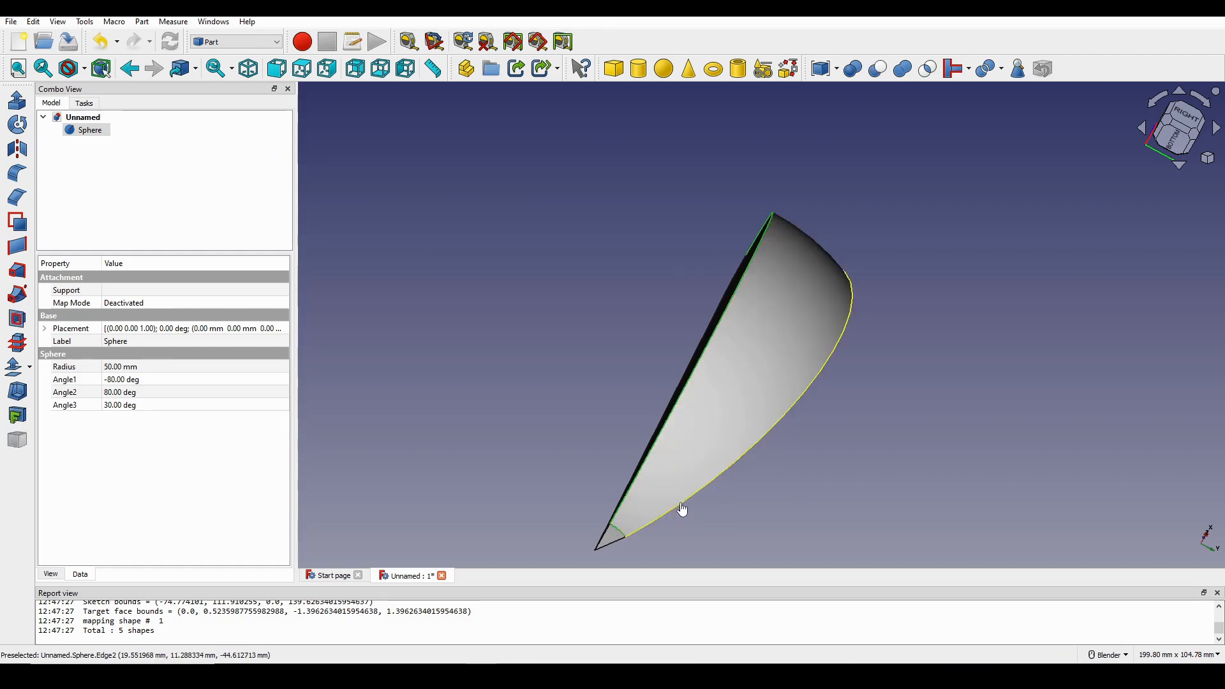
middle_click_drag(839, 292, 862, 326)
left_click(878, 322)
- Map a sketch onto the wedge's curved outer face with the Curves workbench's Sketch on Surface command
left_click(813, 331)
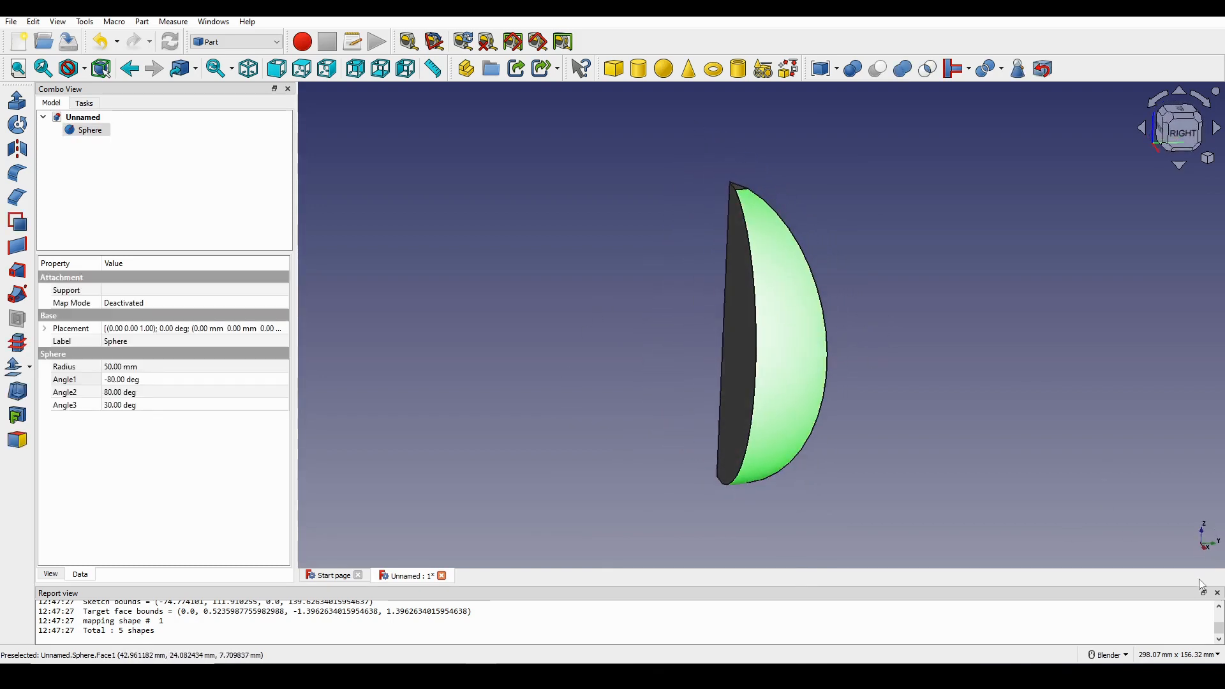
left_click(236, 41)
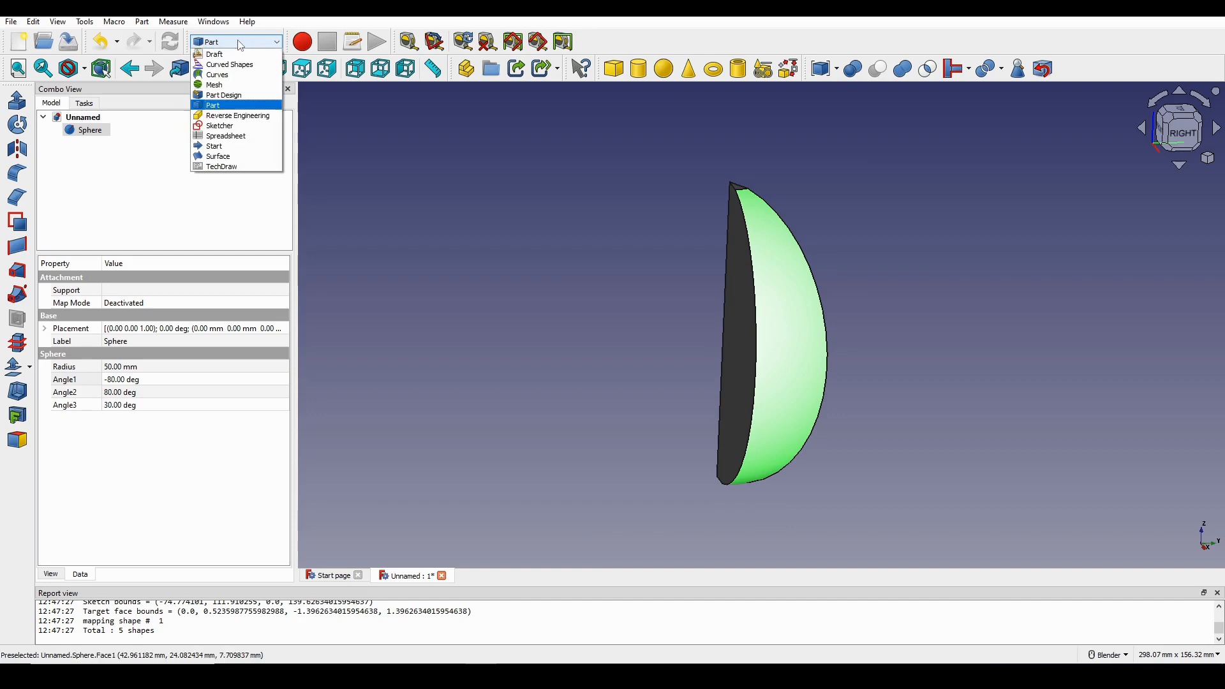
left_click(235, 75)
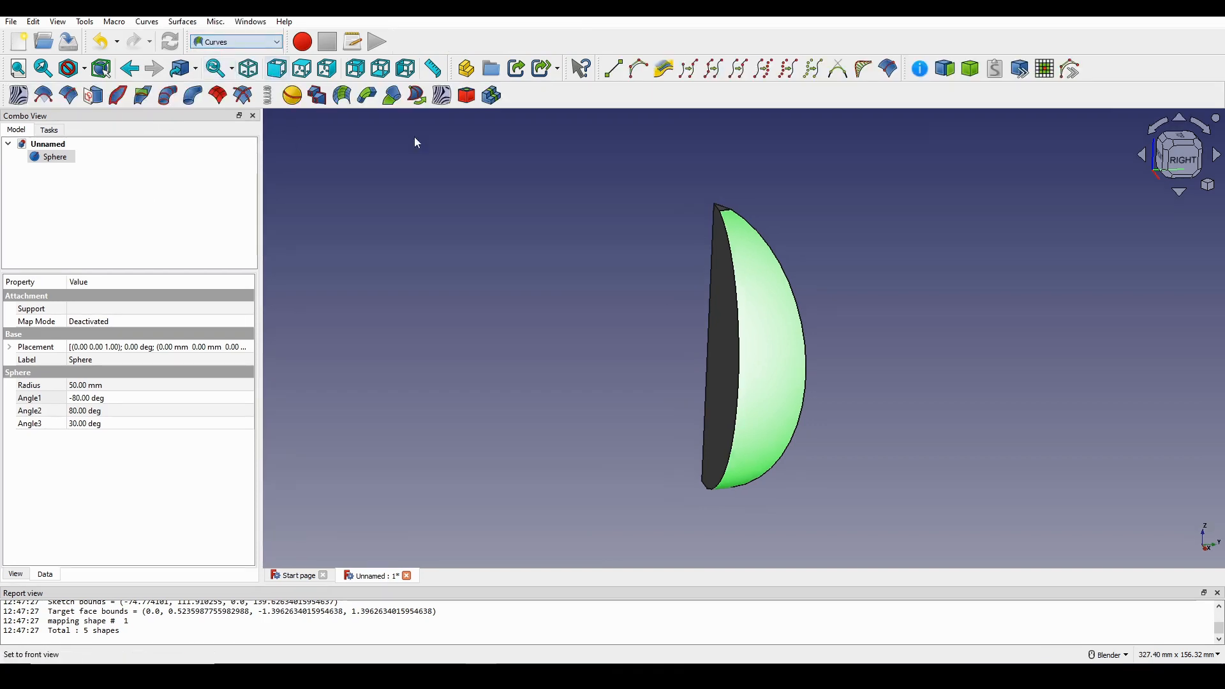
left_click(93, 101)
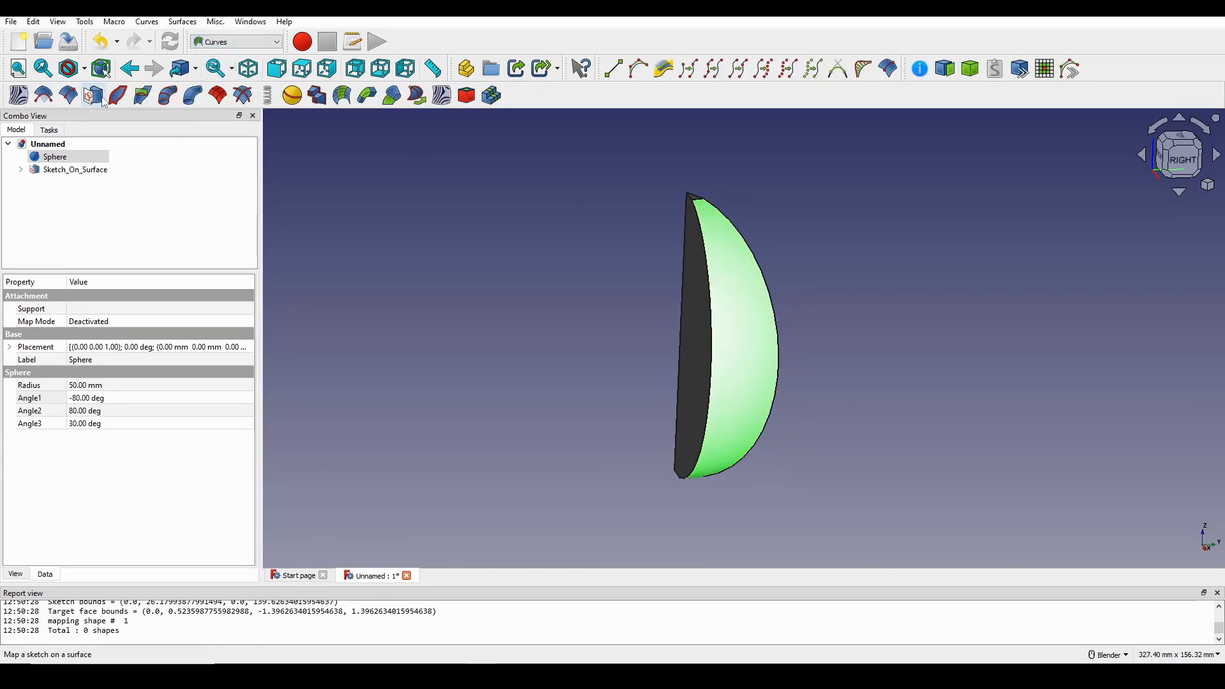
middle_click_drag(605, 310, 579, 301, "shift")
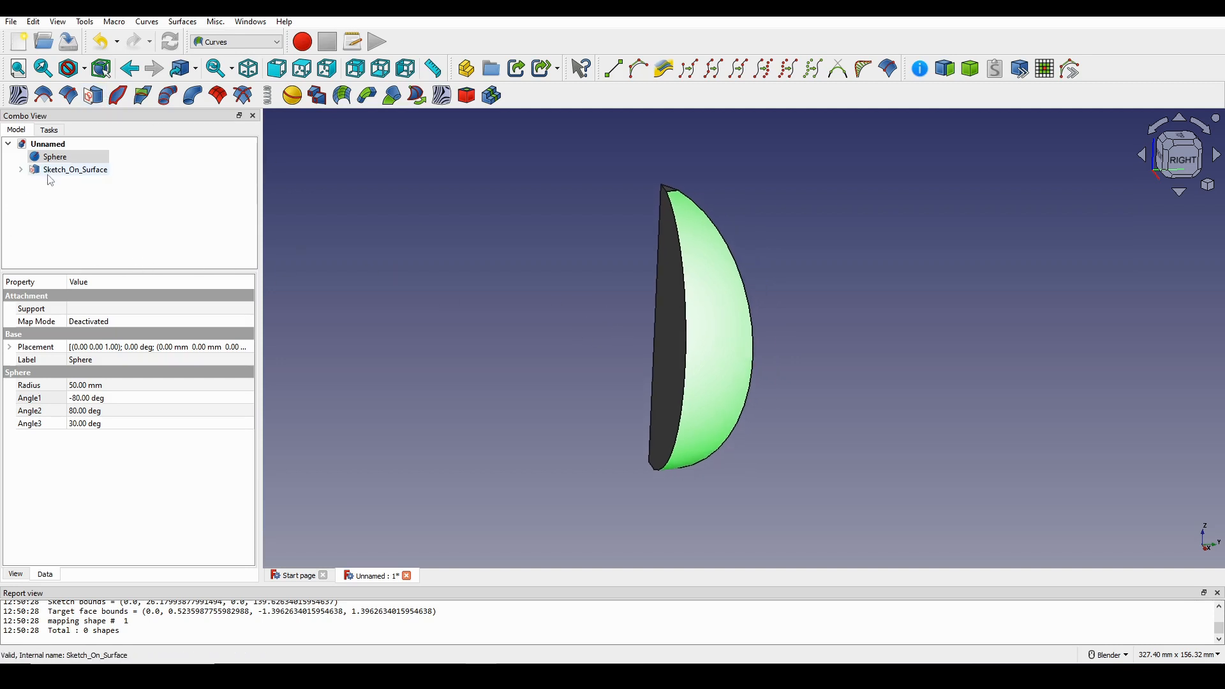
- Open Mapped_Sketch for editing and move its height and width dimensions clear of the boundary rectangle
left_click(76, 169)
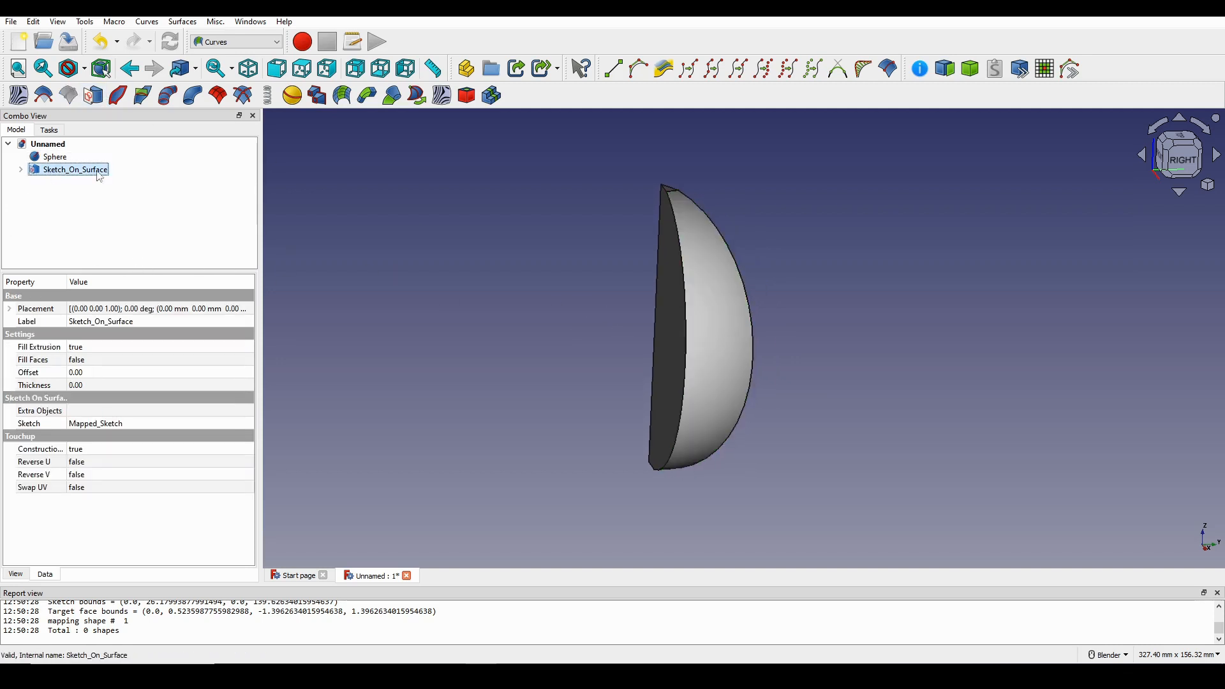
left_click(20, 169)
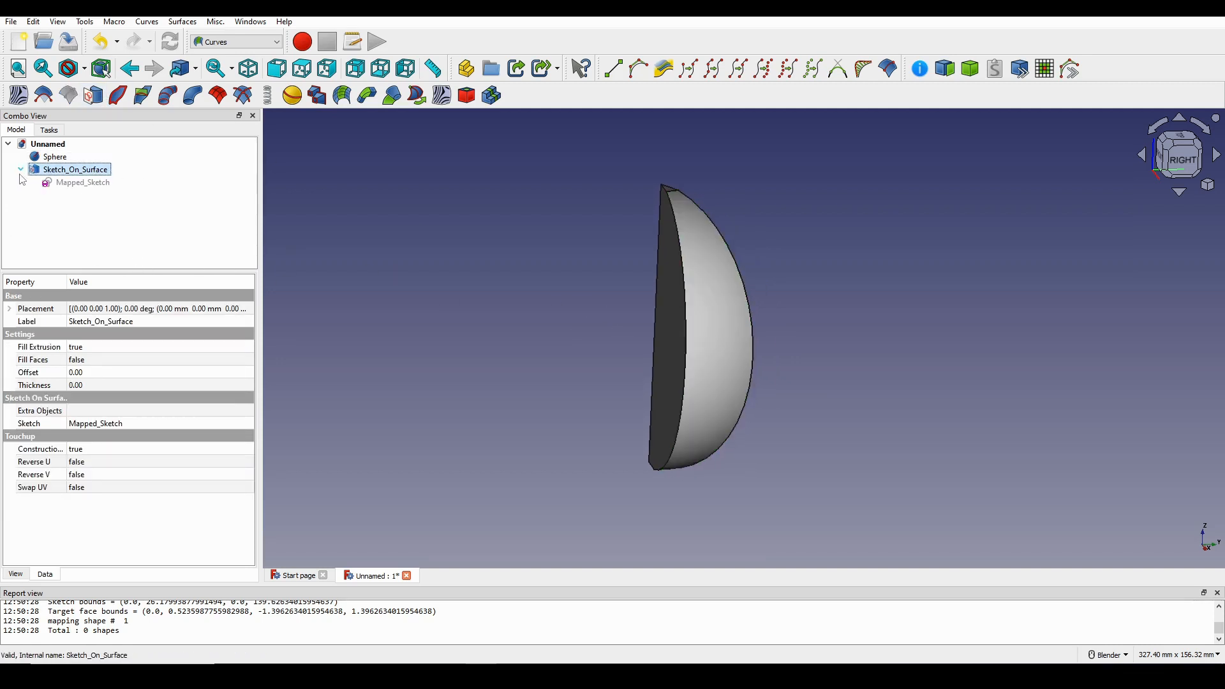
double_click(81, 185)
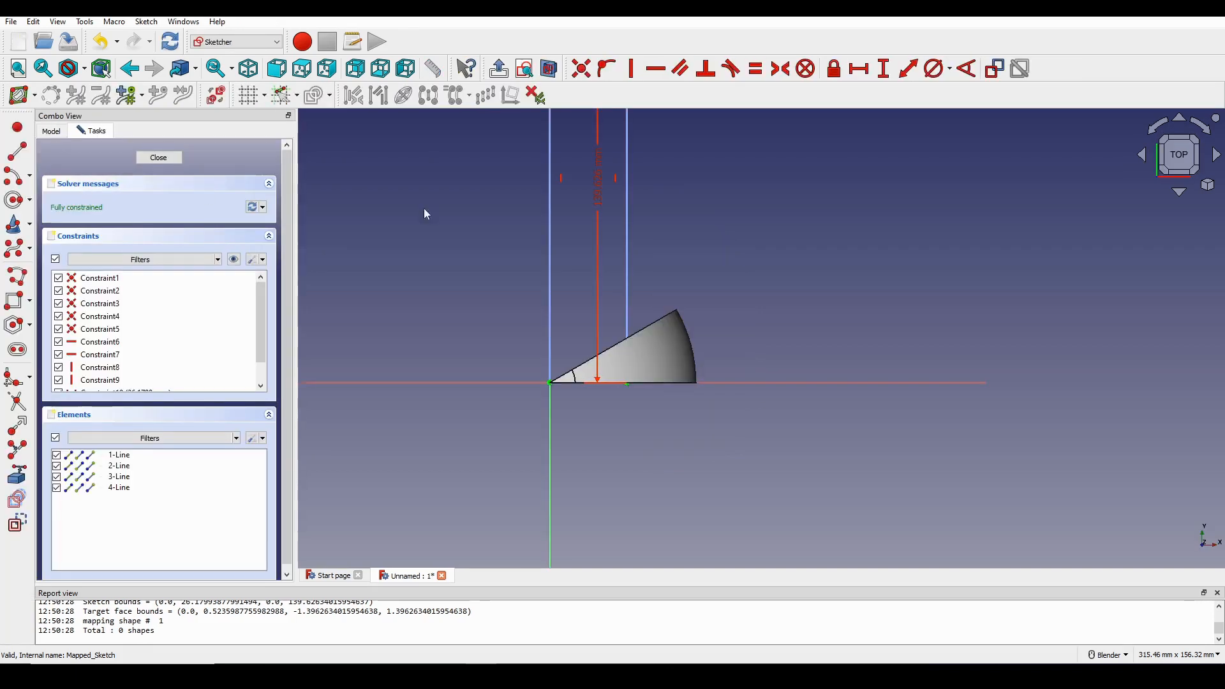
scroll(637, 396, "down", 2)
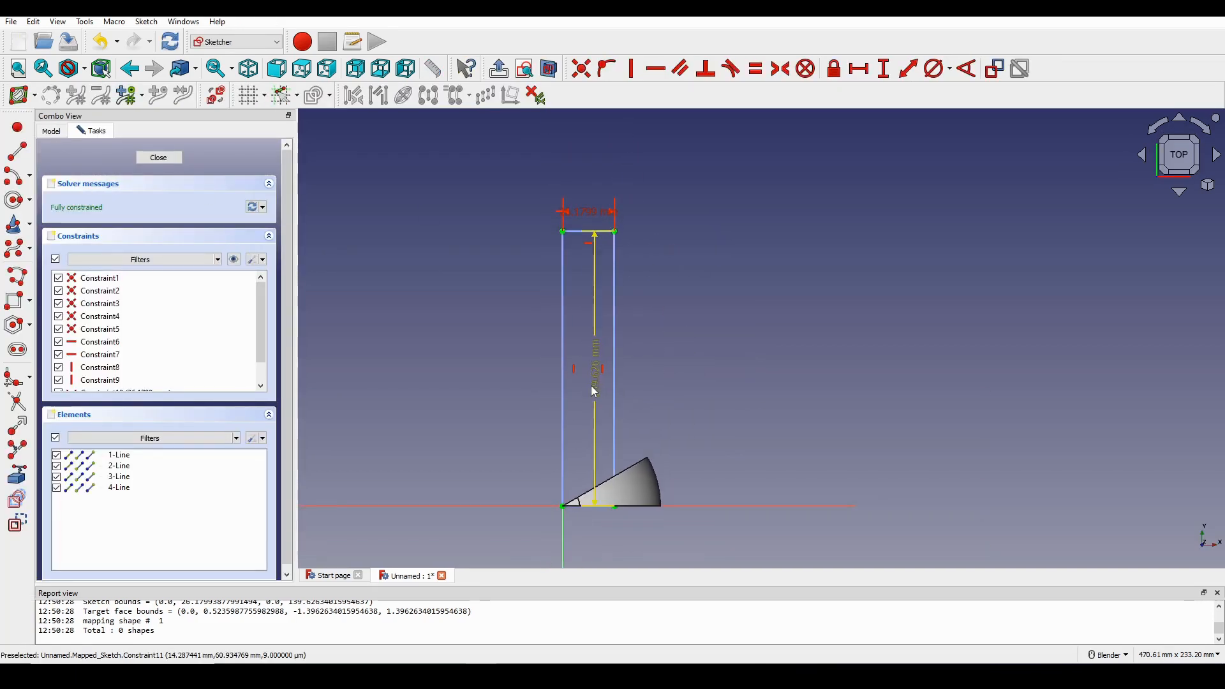
mouse_move(590, 385)
left_mouse_down()
mouse_move(801, 399)
mouse_move(831, 171)
left_mouse_up()
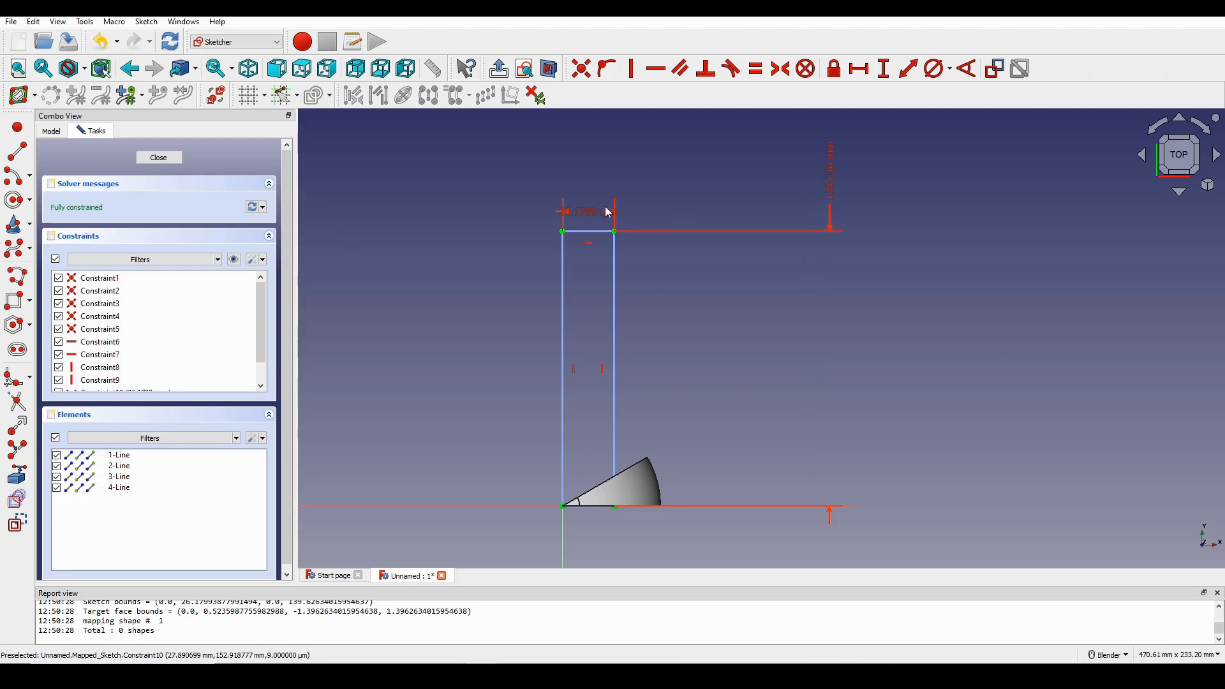
left_click_drag(608, 213, 426, 224)
scroll(613, 227, "up", 1)
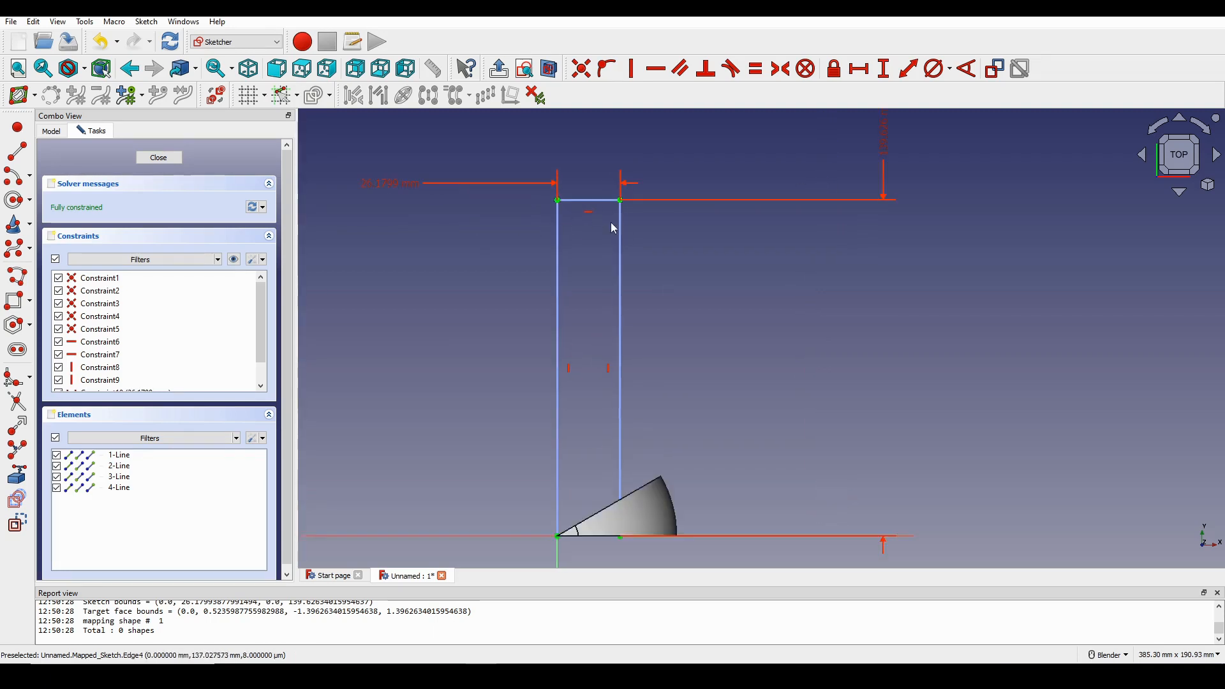
mouse_move(617, 234)
middle_mouse_down("shift")
mouse_move(596, 242)
mouse_move(604, 213)
middle_mouse_up("shift")
middle_click_drag(607, 290, 607, 269, "shift")
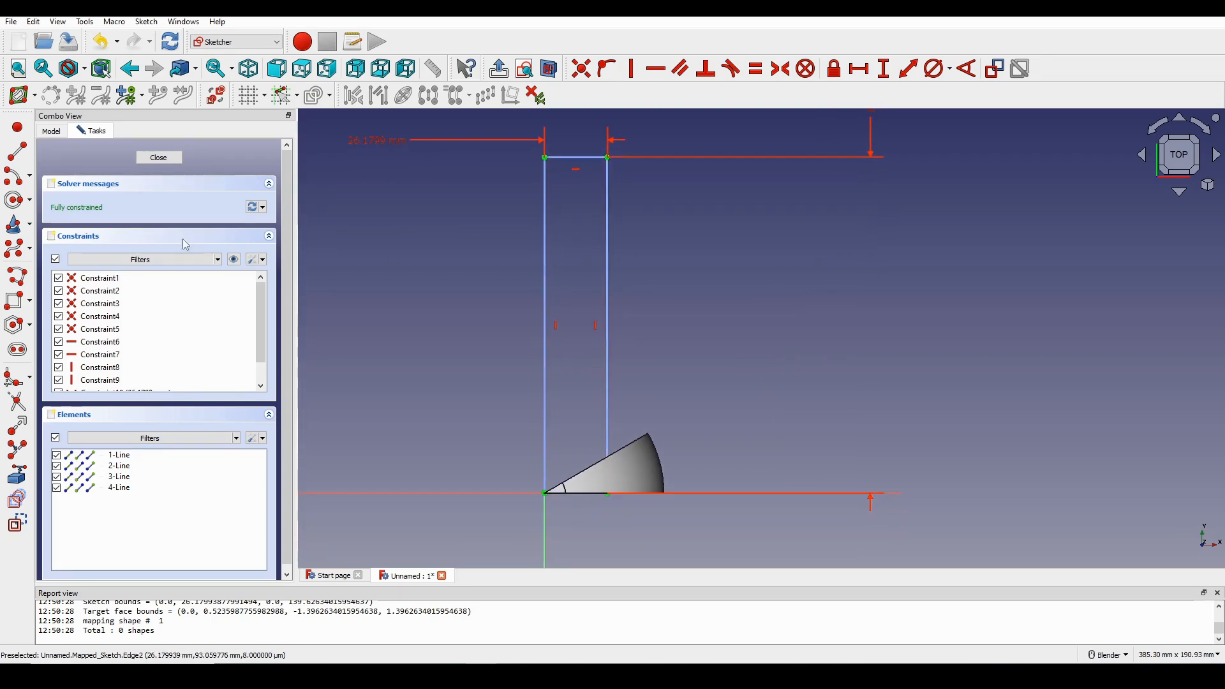
- Draw a trial circle of about 10 mm radius and a narrow upright rectangle below it inside the boundary, and finish the sketch
left_click(14, 201)
left_click(575, 231)
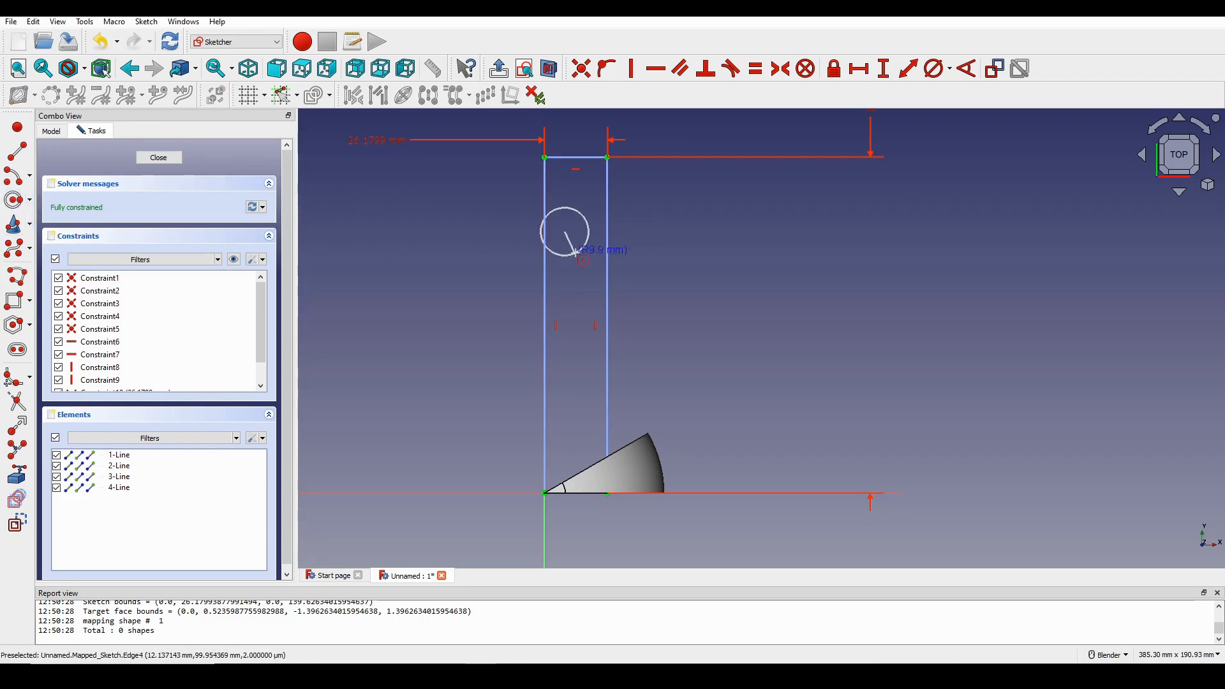
left_click(557, 248)
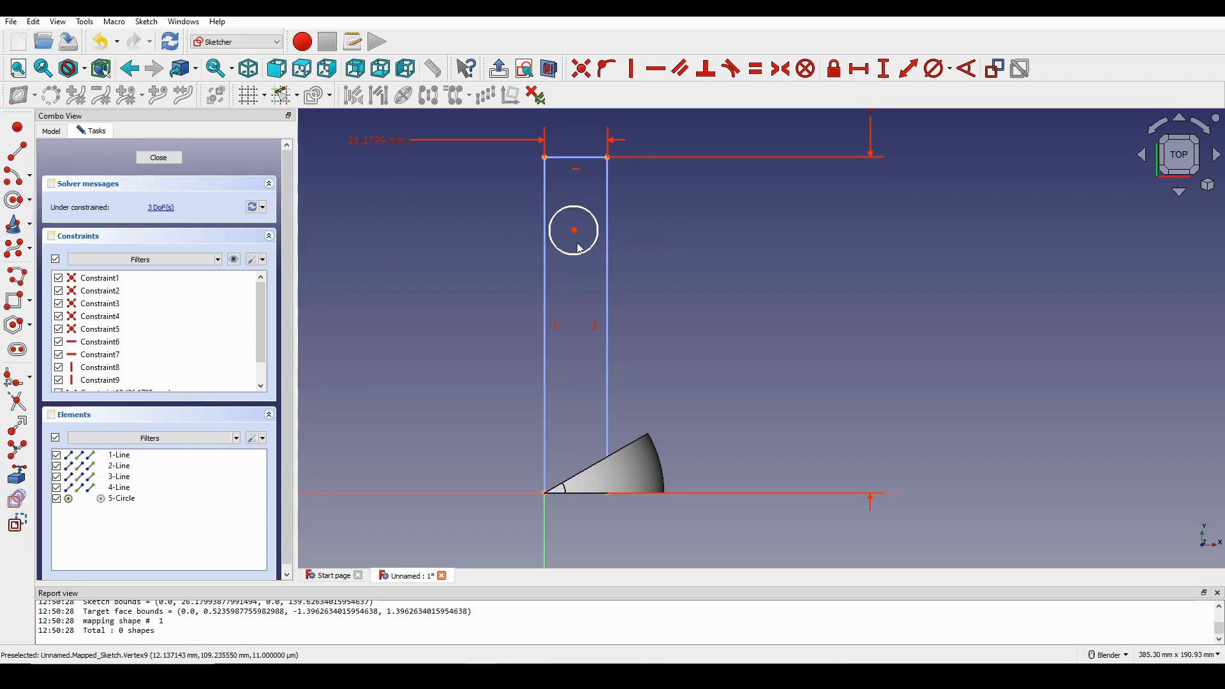
left_click(14, 300)
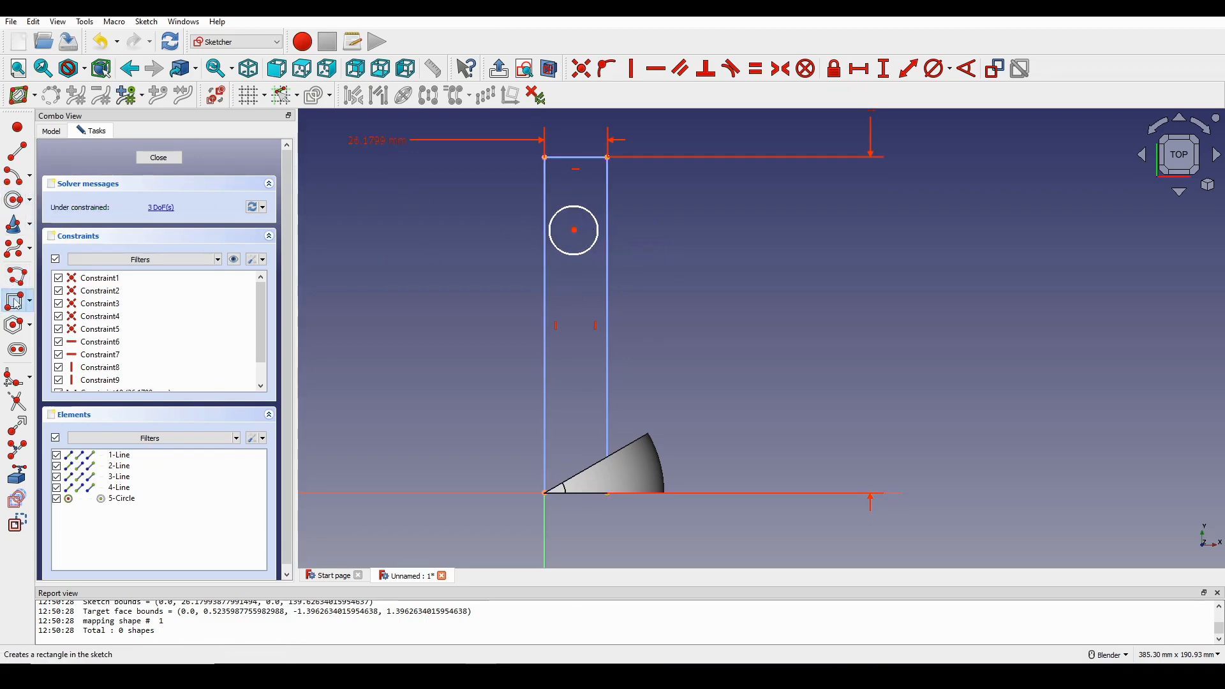
left_click(590, 364)
left_click(171, 160)
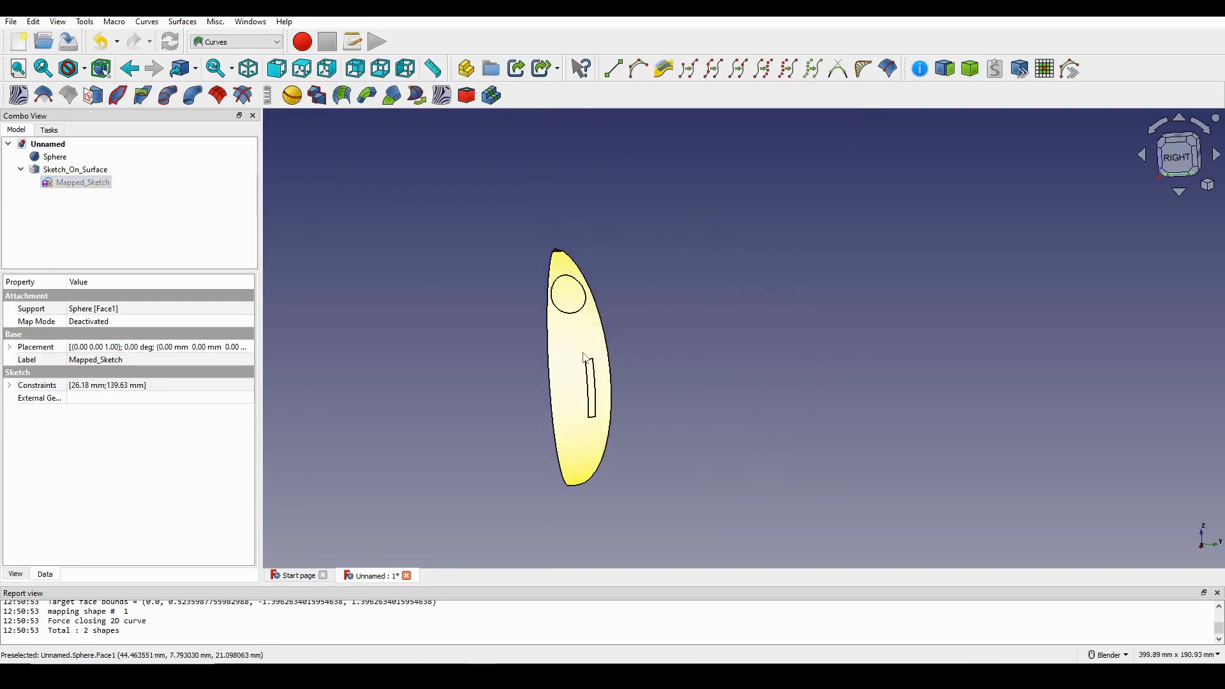
- Mark a diagonal path between opposite tip corners of the curved face on a screen capture and discard the capture
scroll(599, 391, "up", 2)
middle_click_drag(610, 396, 554, 382)
middle_click_drag(577, 332, 549, 202)
middle_click_drag(583, 316, 411, 293)
key("3")
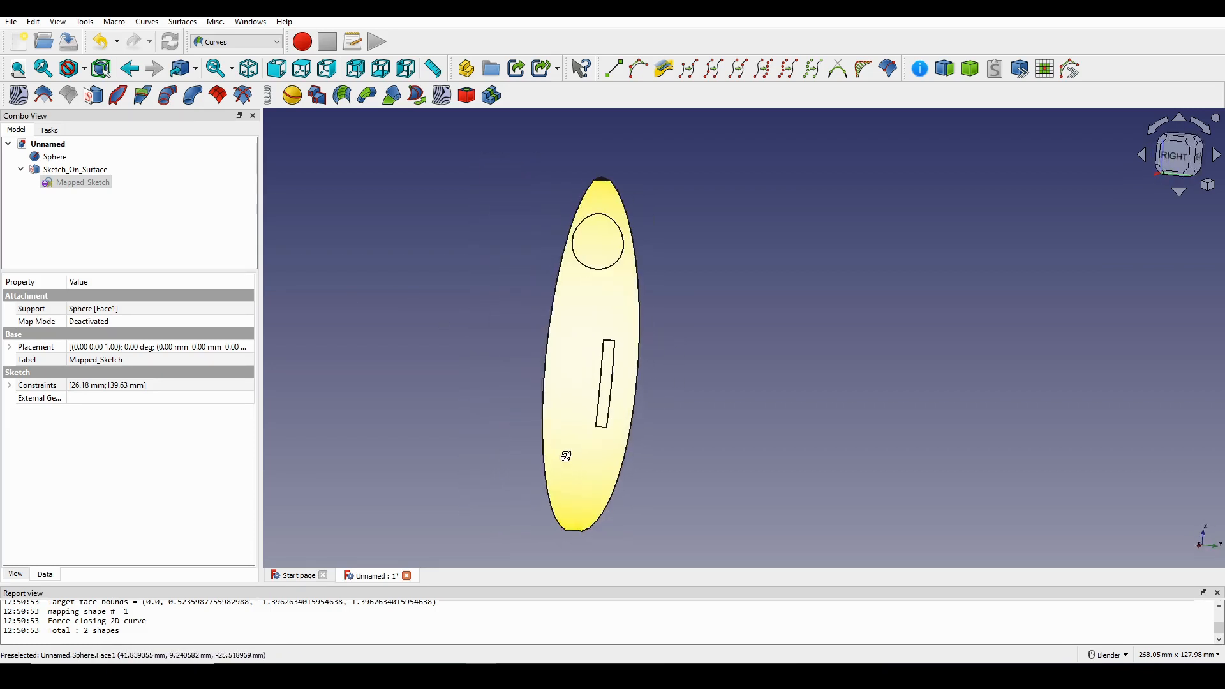
key("Print")
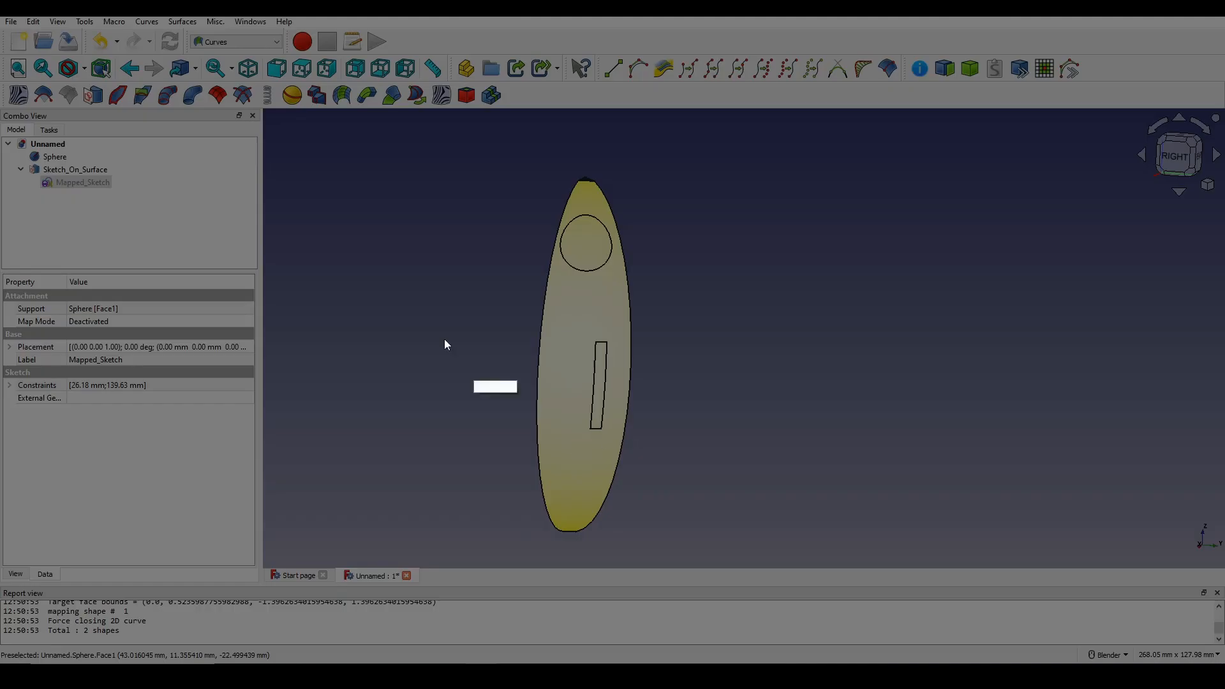
left_click_drag(305, 177, 834, 555)
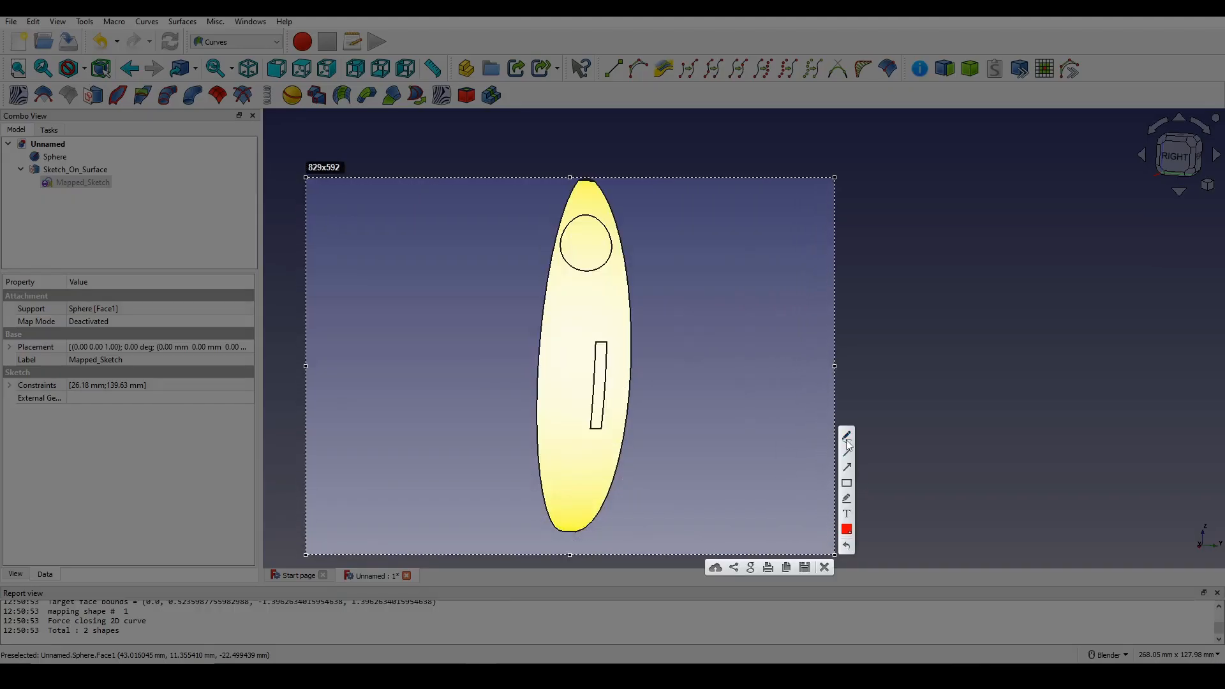
left_click_drag(580, 185, 580, 192)
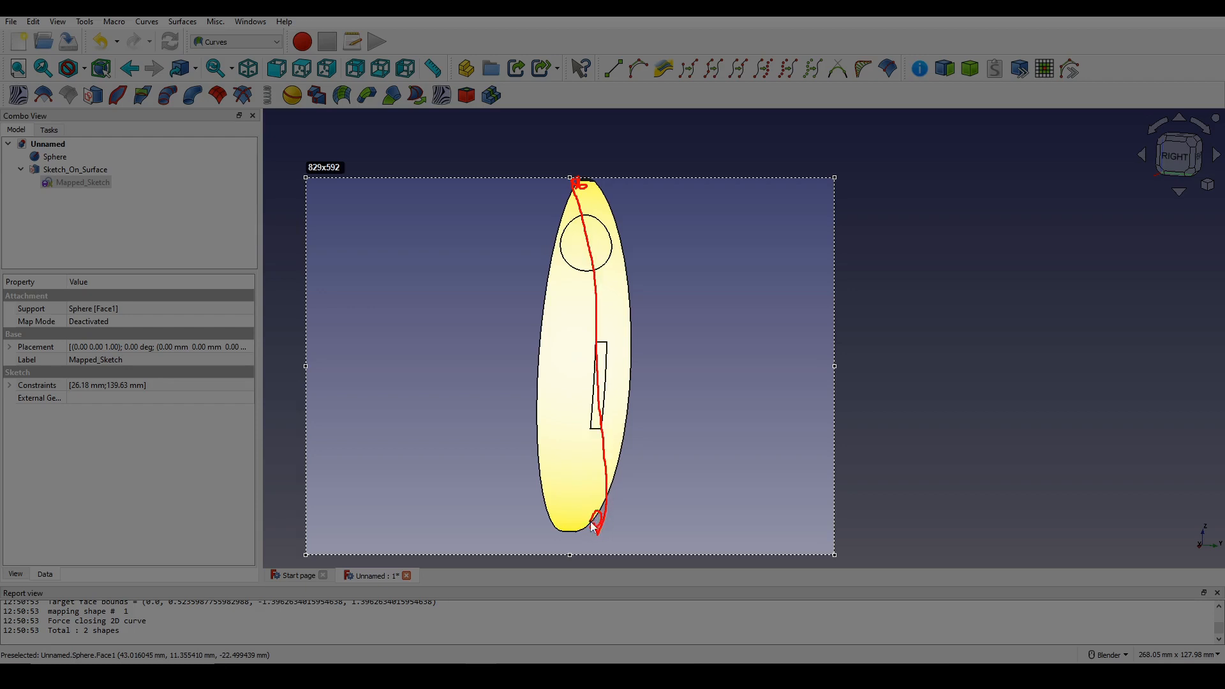
left_click_drag(592, 525, 599, 517)
left_click_drag(577, 184, 574, 266)
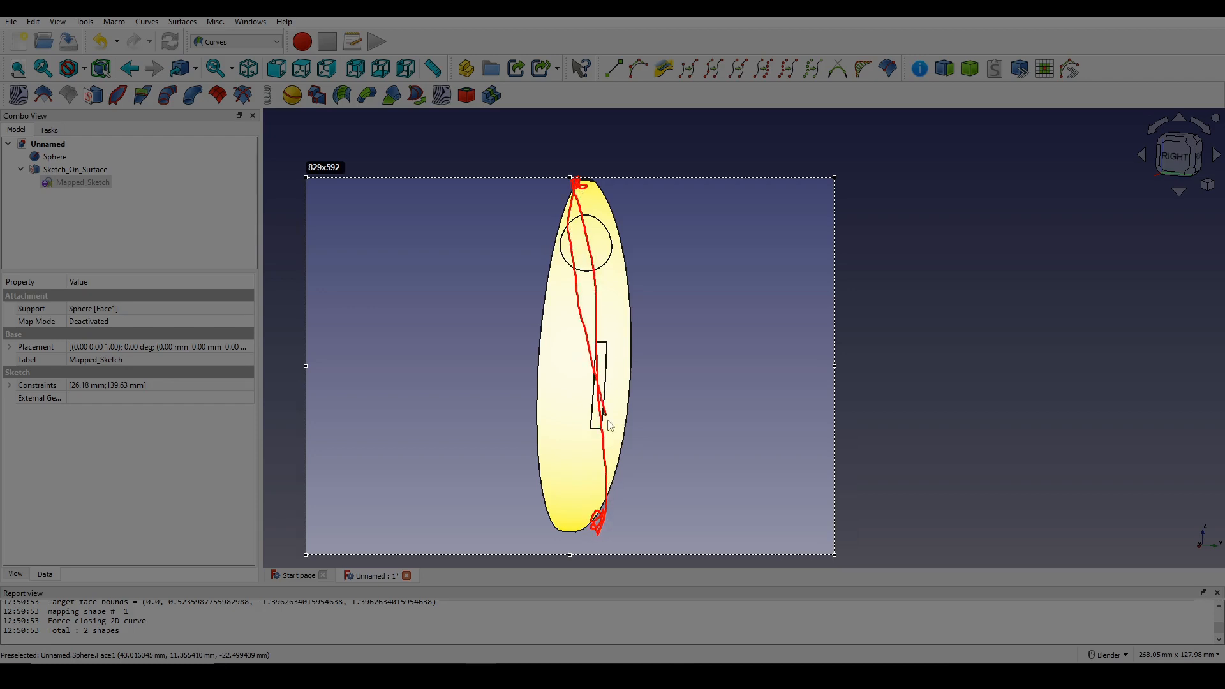
left_click_drag(600, 531, 599, 532)
left_click(824, 567)
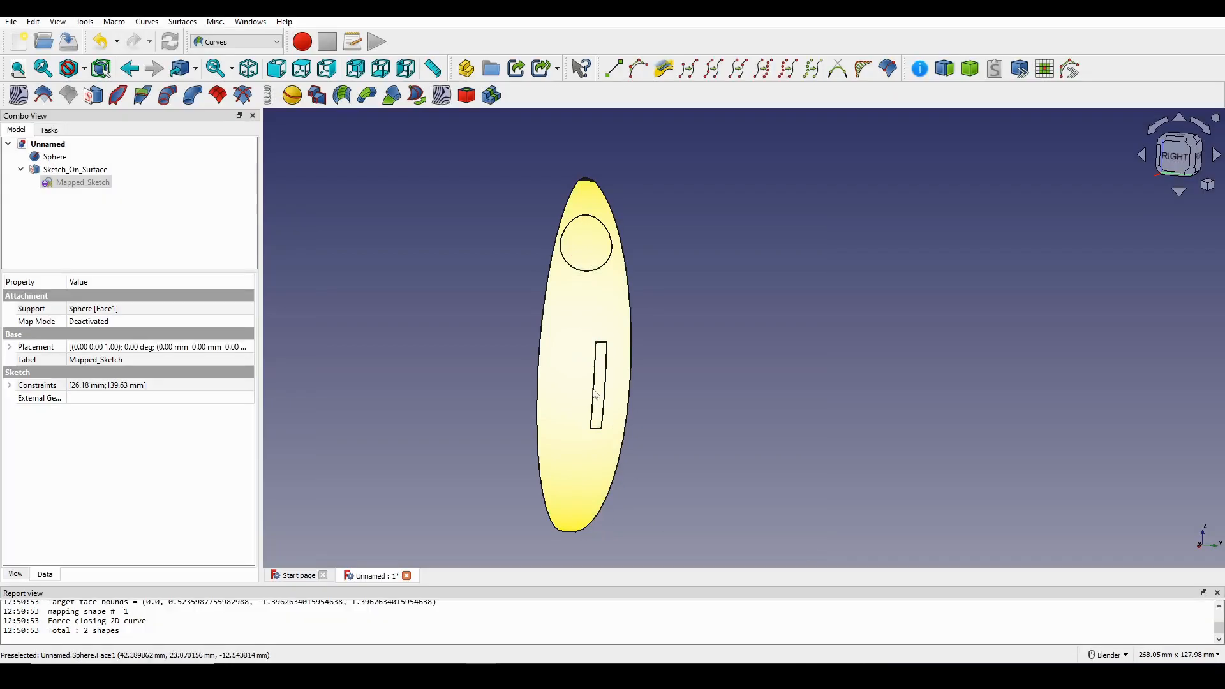
- Reopen Mapped_Sketch and delete the trial circle and the narrow rectangle
middle_click_drag(753, 395, 683, 347)
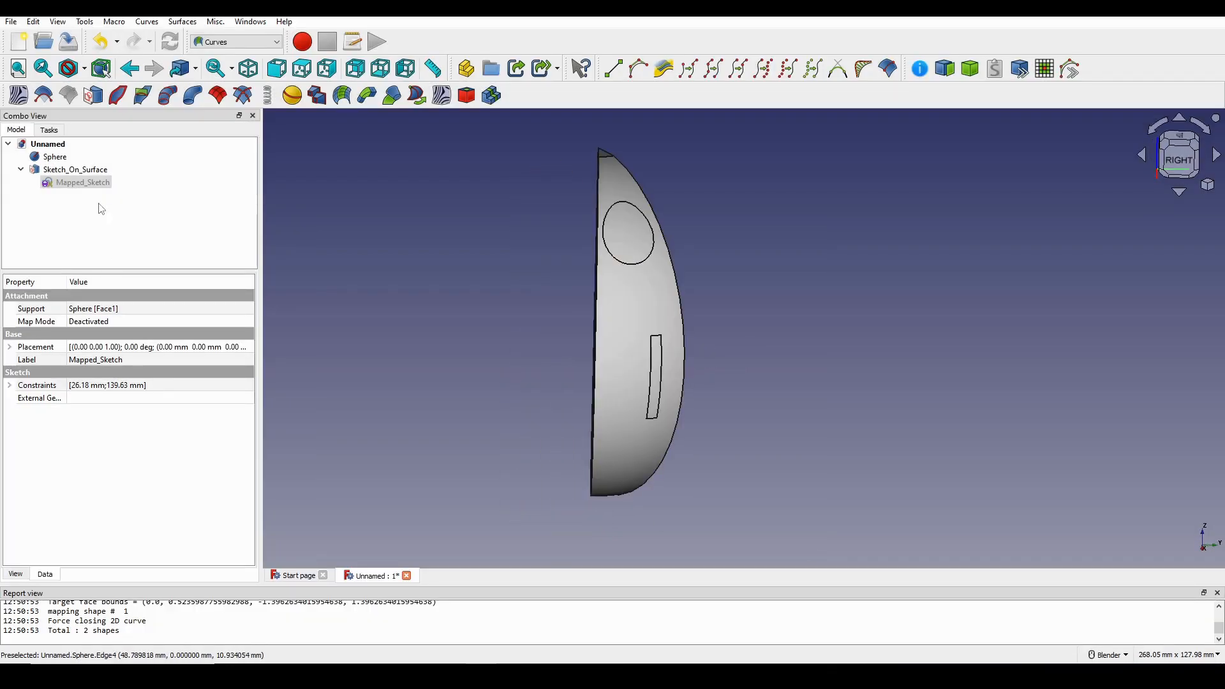
double_click(83, 183)
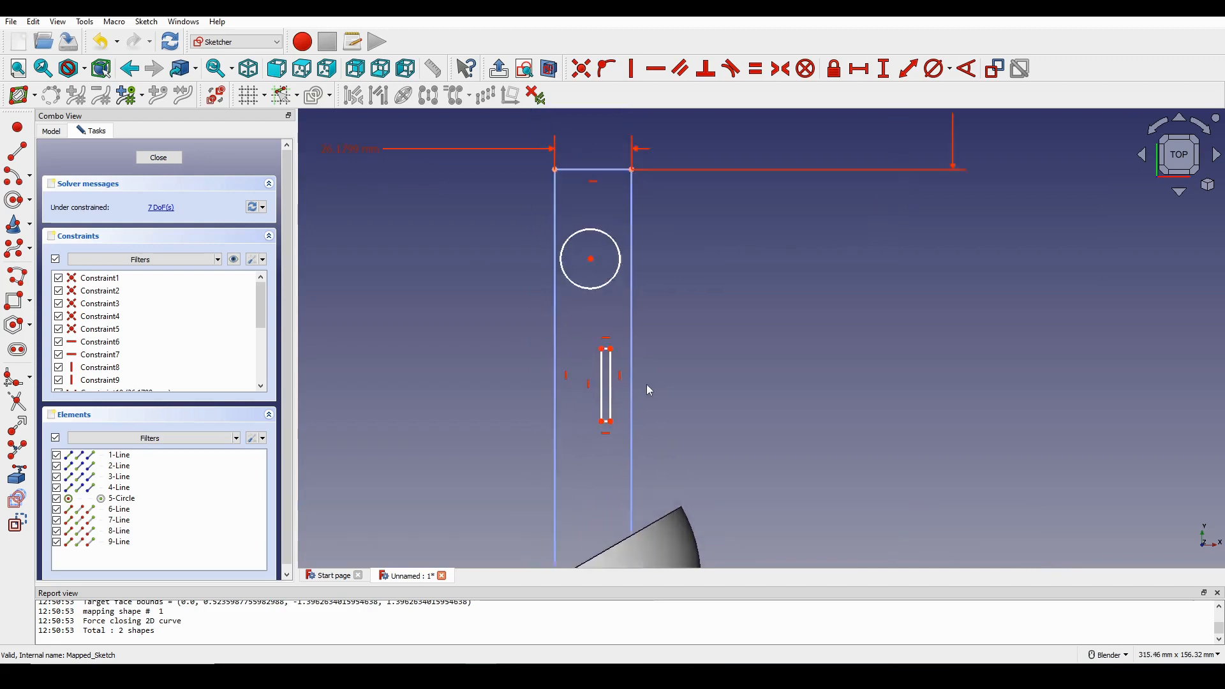
left_click_drag(599, 461, 536, 179)
key("Delete")
key("Delete")
scroll(575, 235, "down", 5)
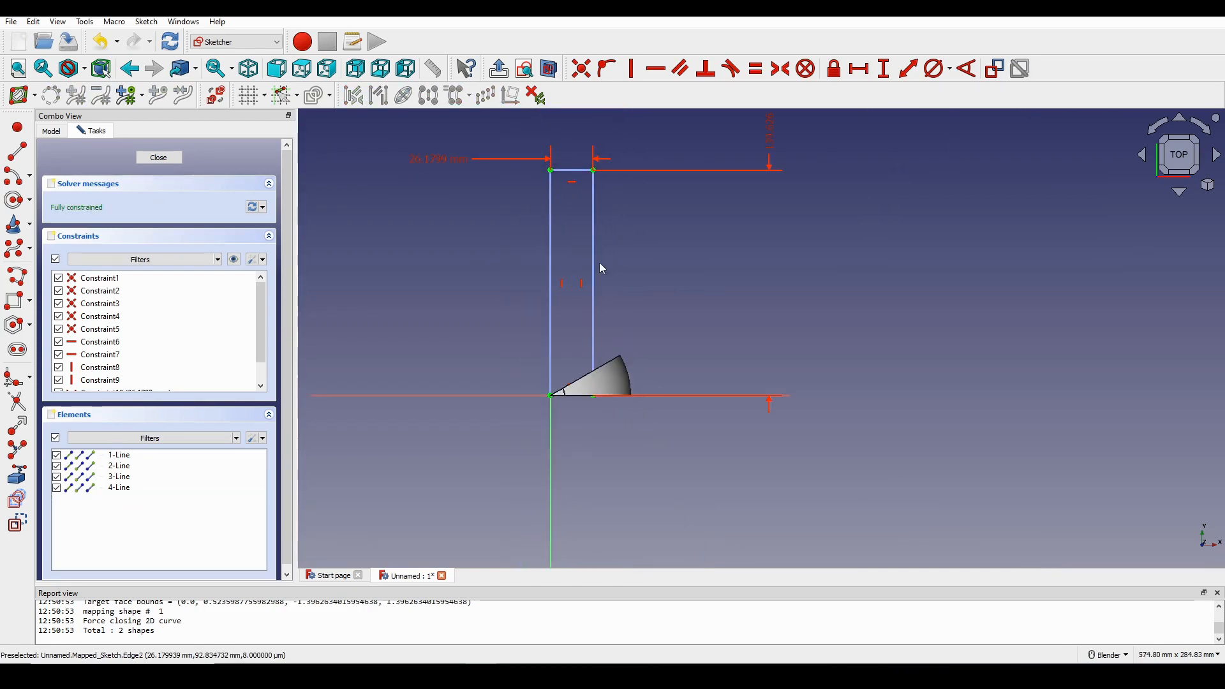
- Draw a diagonal line from the boundary rectangle's upper-left corner to its lower-right corner and finish the sketch
scroll(611, 285, "up", 2)
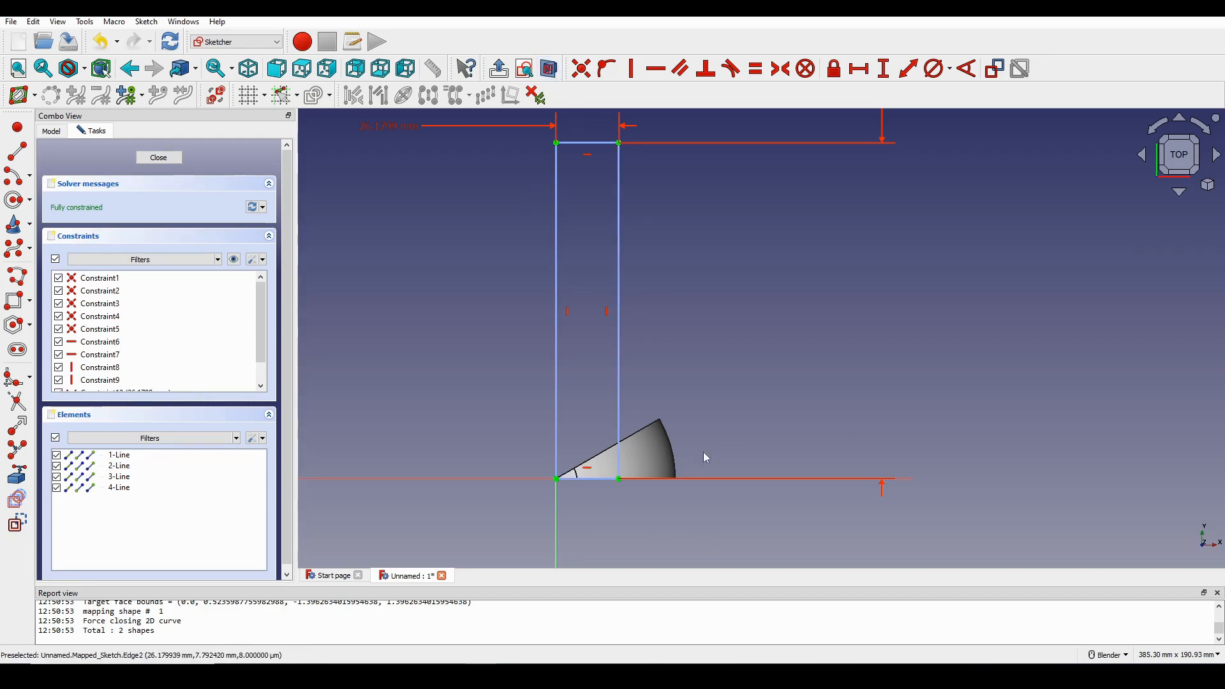
mouse_move(703, 451)
middle_mouse_down("shift")
mouse_move(650, 405)
mouse_move(676, 383)
mouse_move(708, 389)
mouse_move(622, 382)
middle_mouse_up("shift")
scroll(642, 381, "up", 1)
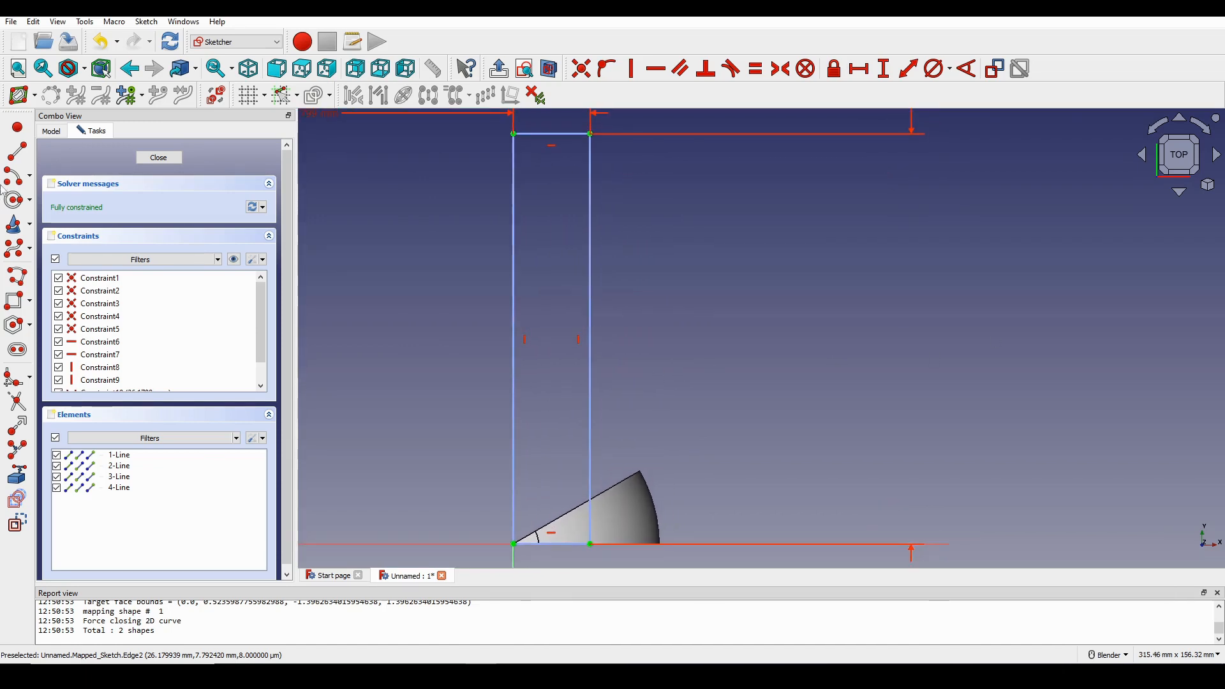
left_click(18, 152)
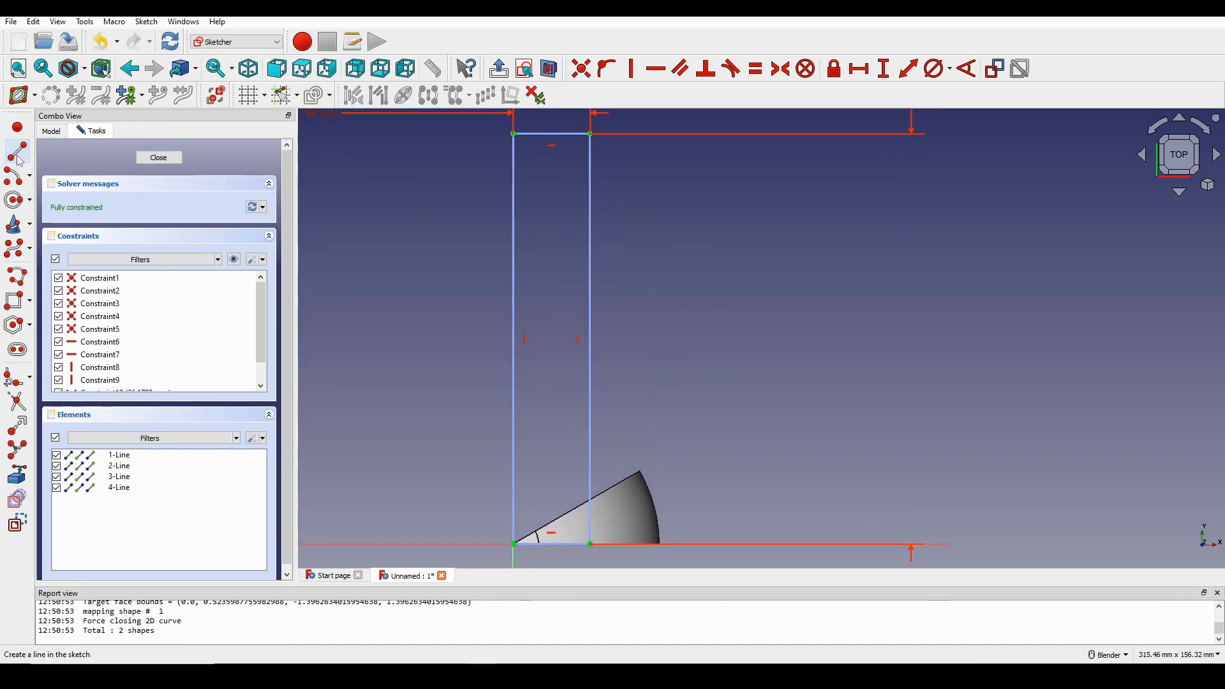
left_click(514, 133)
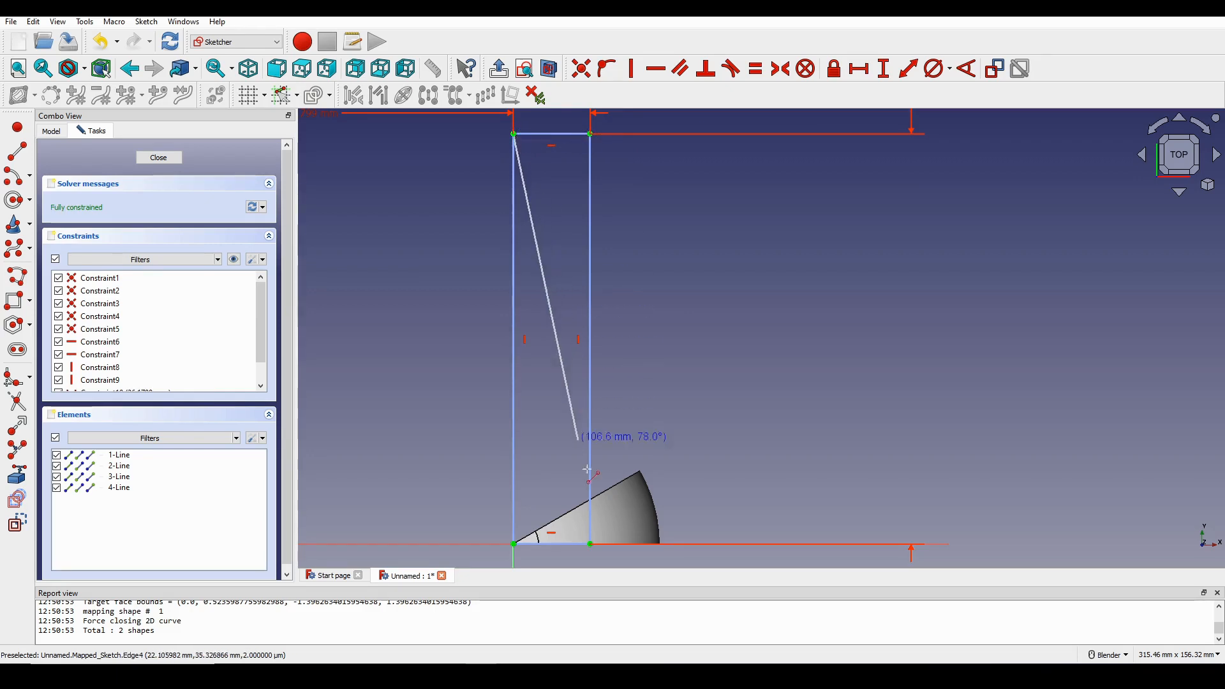
left_click(590, 543)
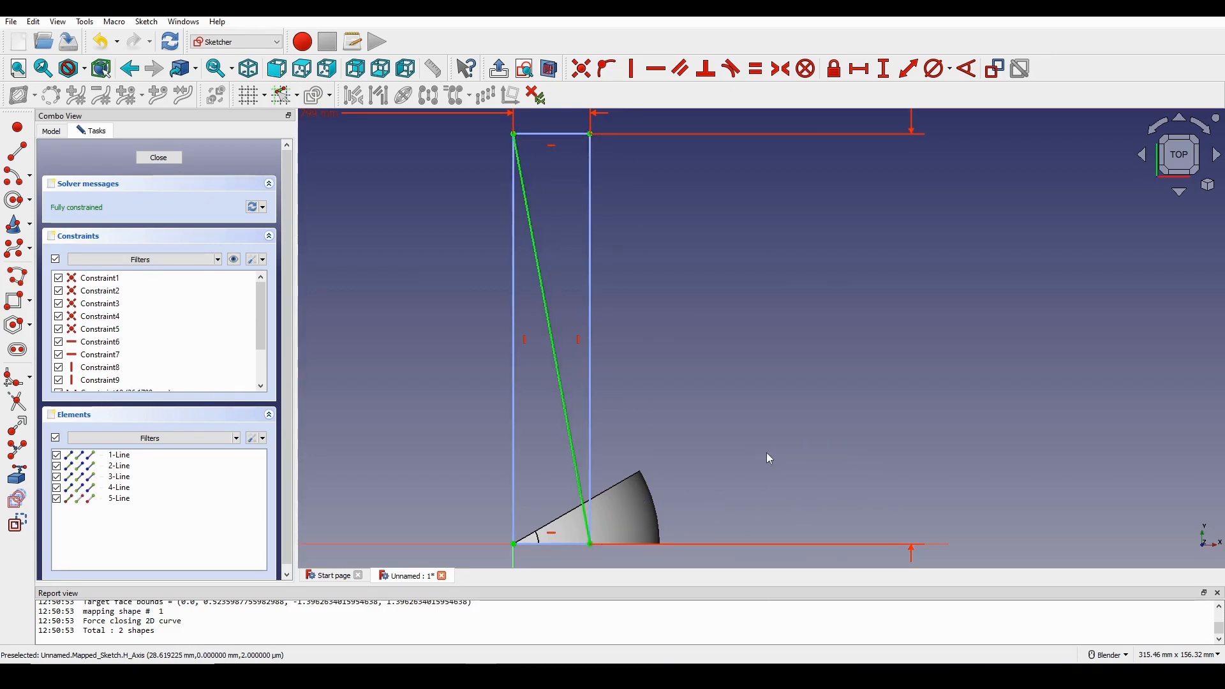
middle_click_drag(732, 438, 764, 440, "shift")
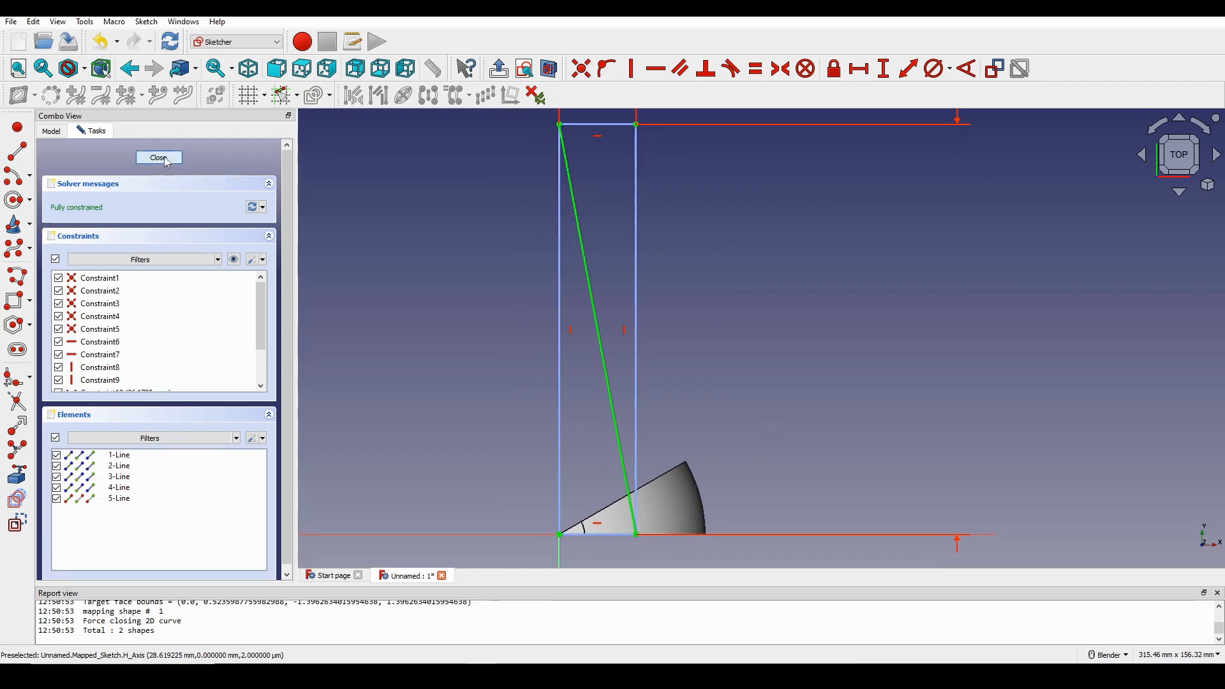
left_click(159, 158)
middle_click_drag(699, 313, 561, 335)
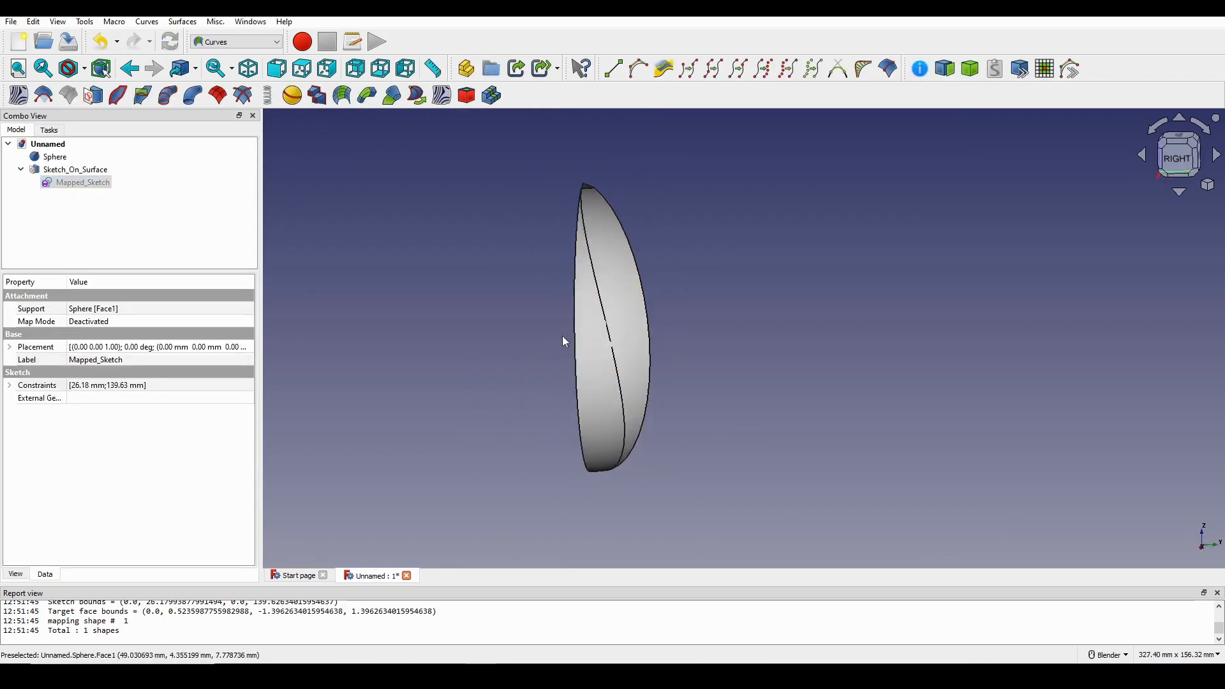
- Hide the sphere and examine the mapped diagonal curve on its own from several angles
left_click(58, 157)
key("space")
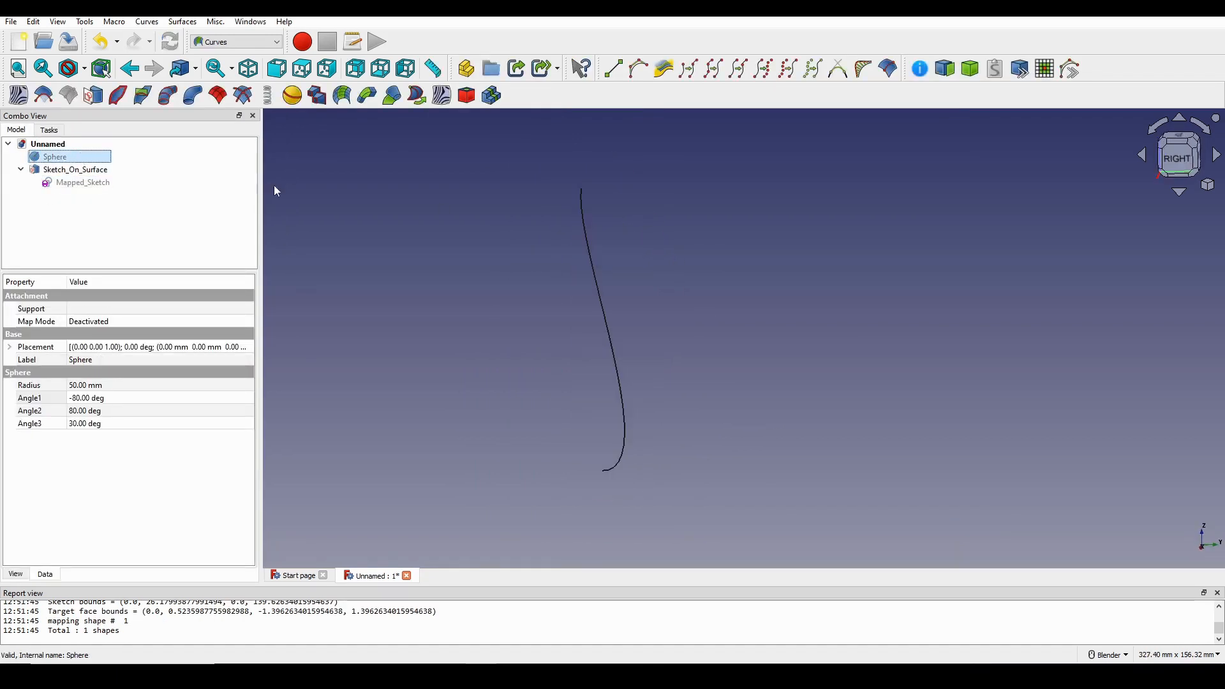
middle_click_drag(276, 191, 596, 327)
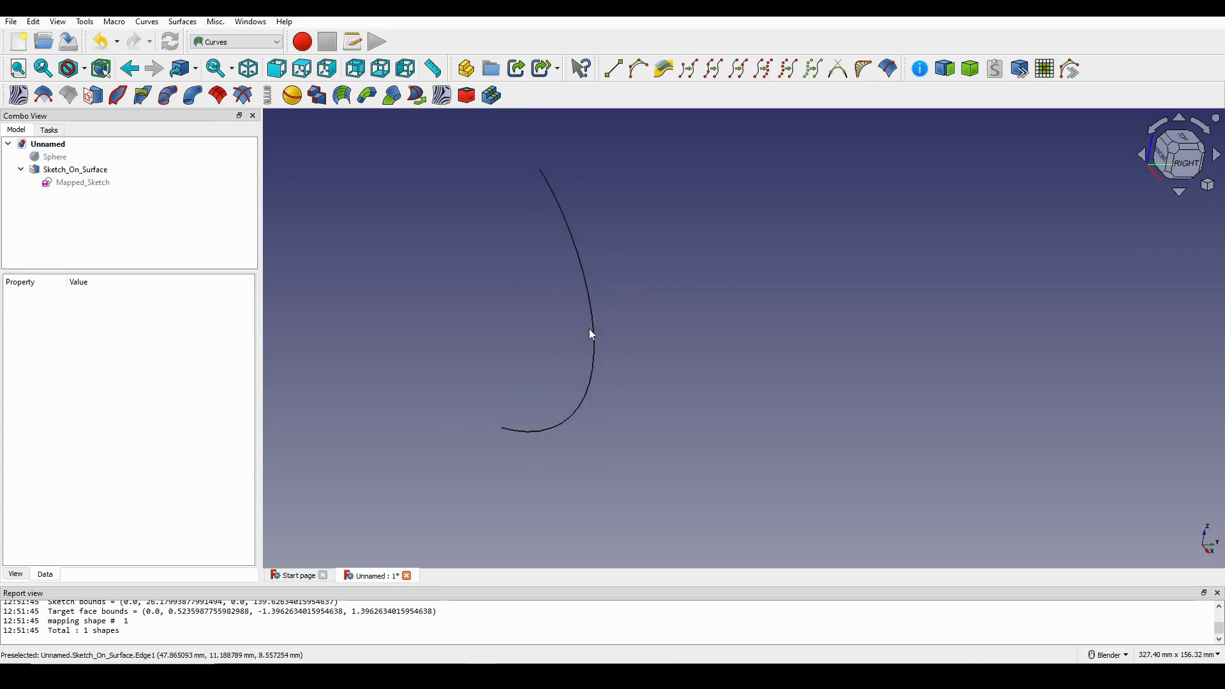
left_click(592, 334)
mouse_move(667, 364)
middle_mouse_down()
mouse_move(479, 337)
mouse_move(585, 344)
middle_mouse_up()
middle_click_drag(668, 364, 619, 359)
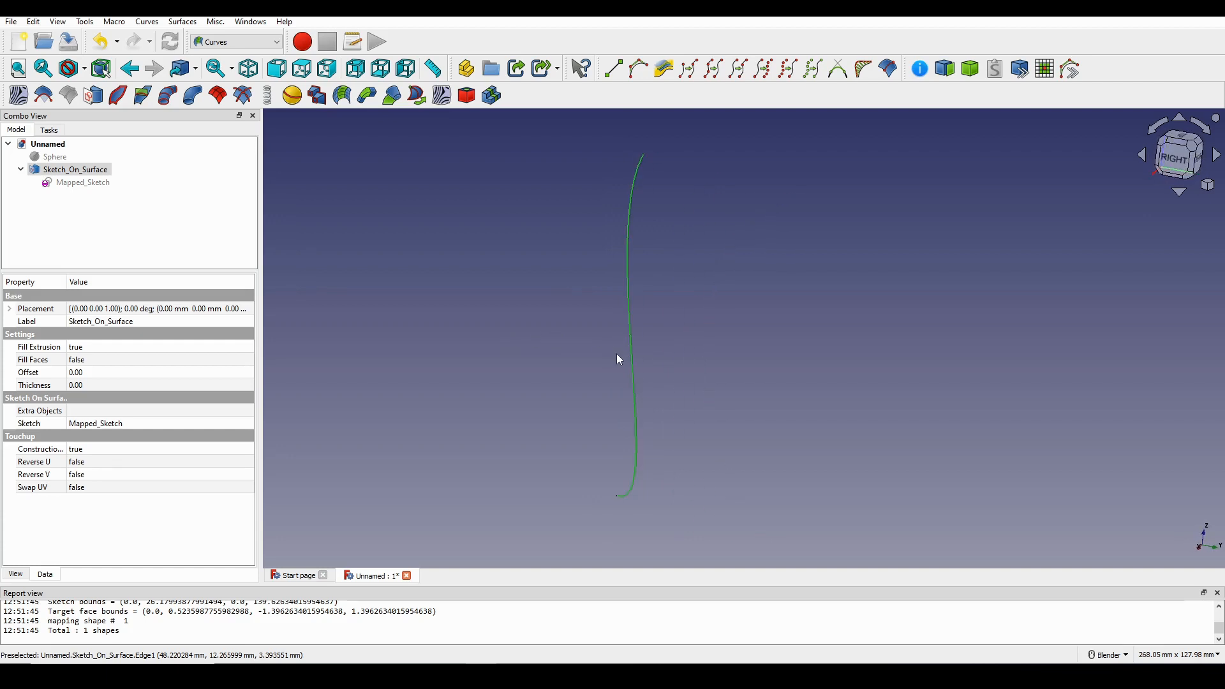
- Show the sphere again and examine how the diagonal curve runs across its curved face
left_click(55, 157)
key("space")
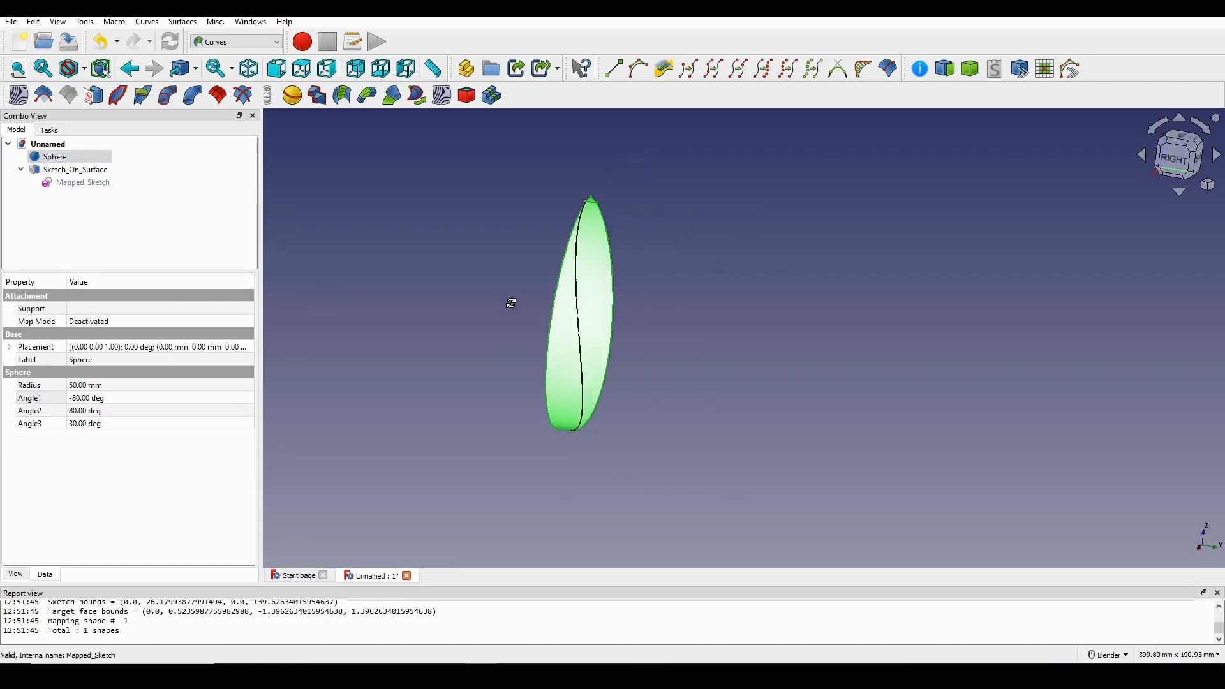
middle_click_drag(511, 300, 625, 364)
middle_click_drag(625, 364, 656, 331)
left_click(529, 416)
middle_click_drag(529, 416, 600, 392)
middle_click_drag(601, 392, 465, 377)
scroll(465, 377, "up", 2)
middle_click_drag(700, 388, 724, 404, "shift")
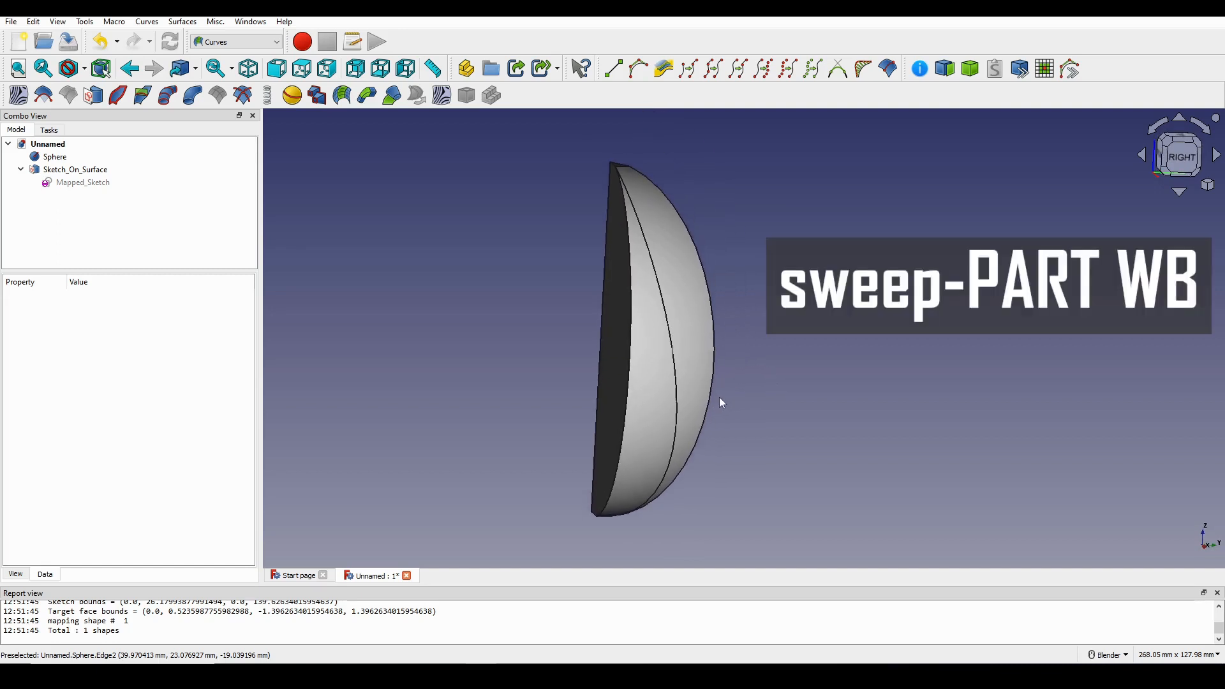
middle_click_drag(693, 395, 727, 399)
left_click(624, 392)
middle_click_drag(623, 392, 662, 371)
- Hide the sphere and rename the Sketch_On_Surface object as Path
left_click(679, 383)
right_click(63, 169)
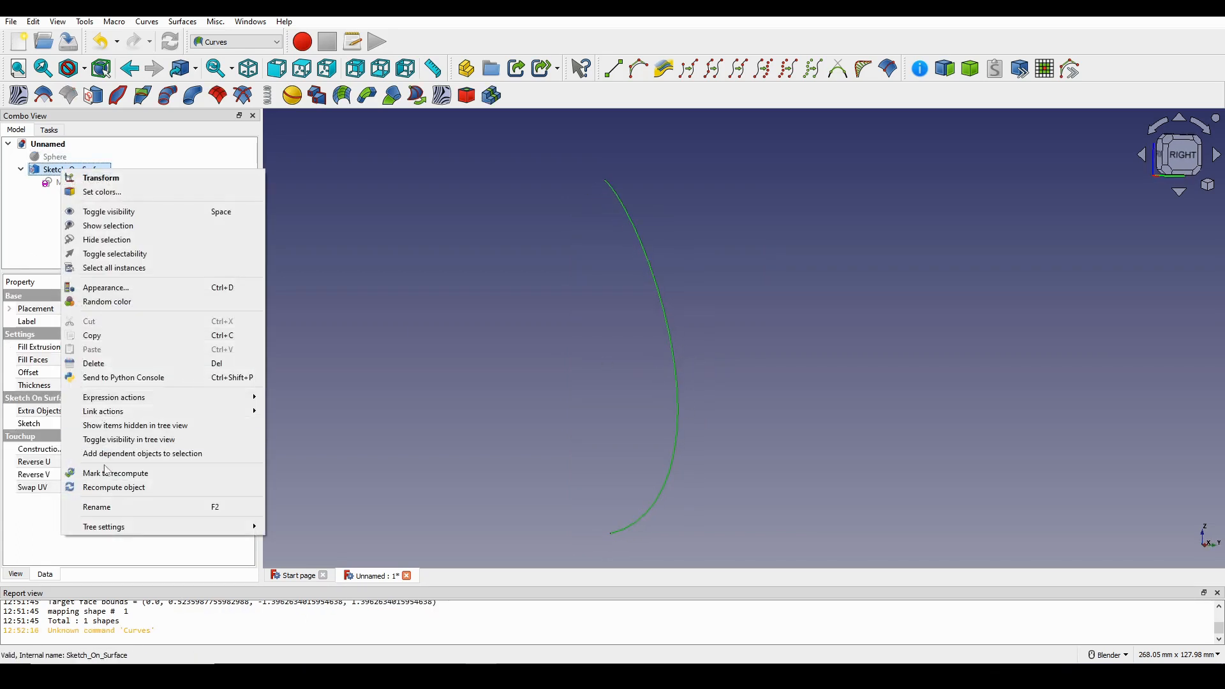
left_click(123, 507)
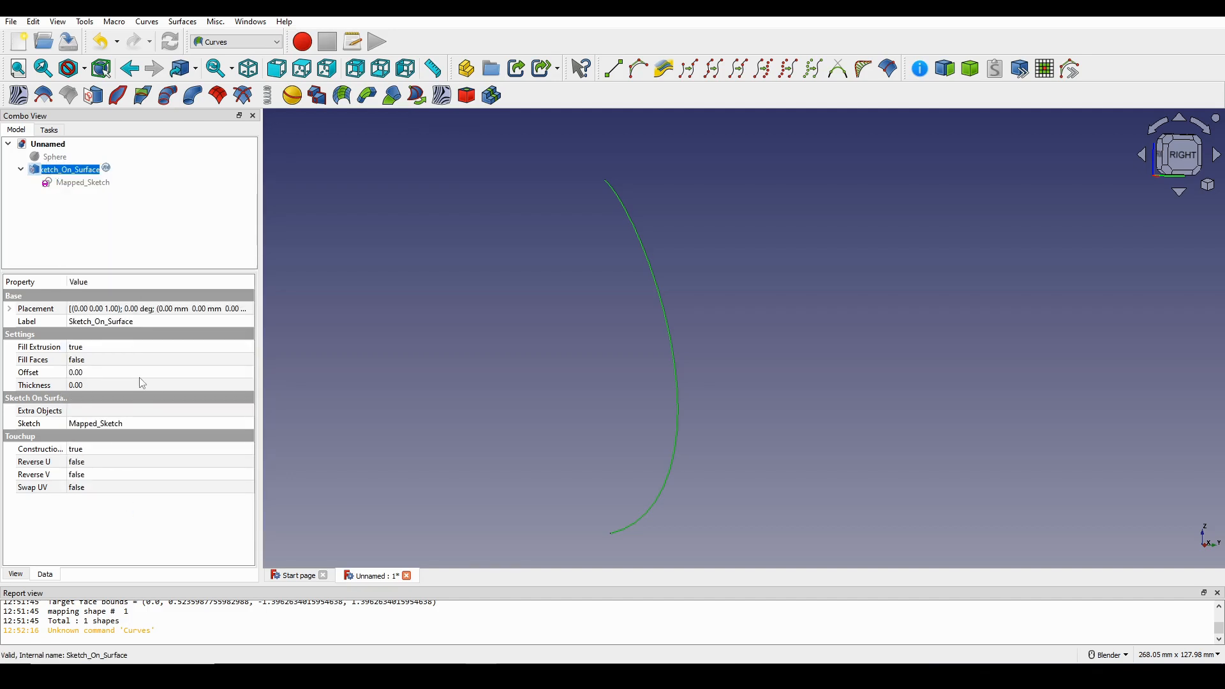
type("Path")
key("Return")
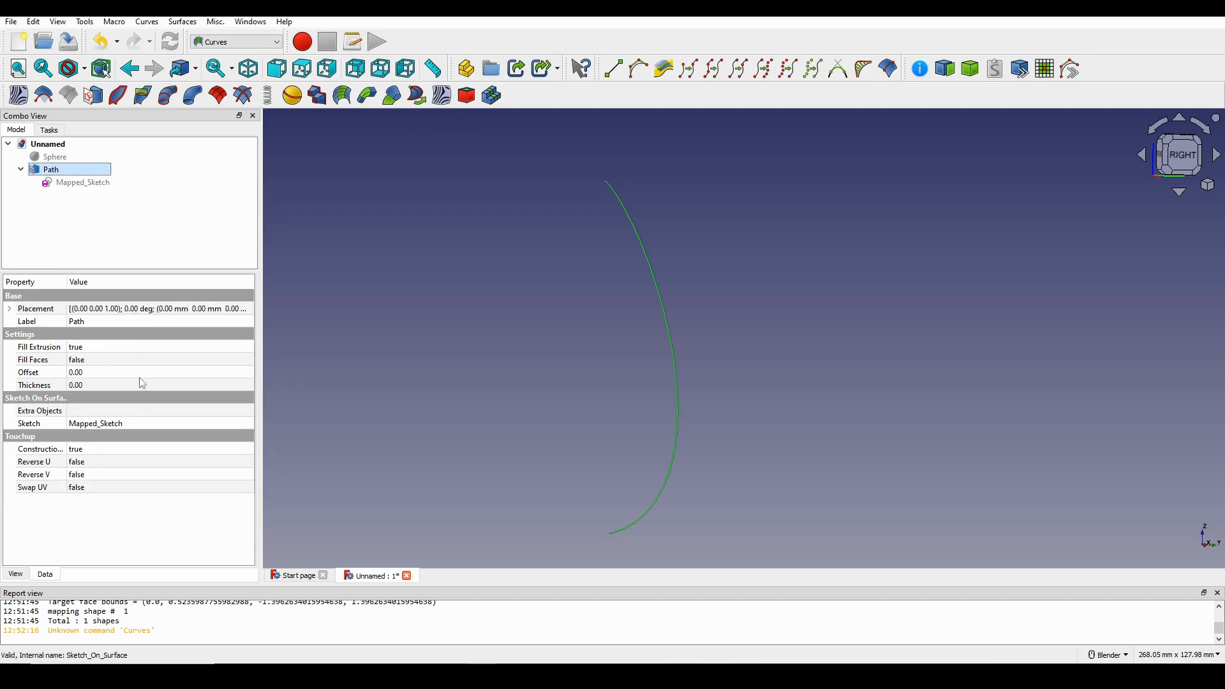
- Examine the Path curve from one end to the other in the 3D view
middle_click_drag(641, 327, 640, 295, "shift")
middle_click_drag(590, 338, 530, 381)
left_click(592, 338)
scroll(584, 335, "up", 1)
scroll(522, 365, "up", 2)
scroll(544, 370, "down", 1)
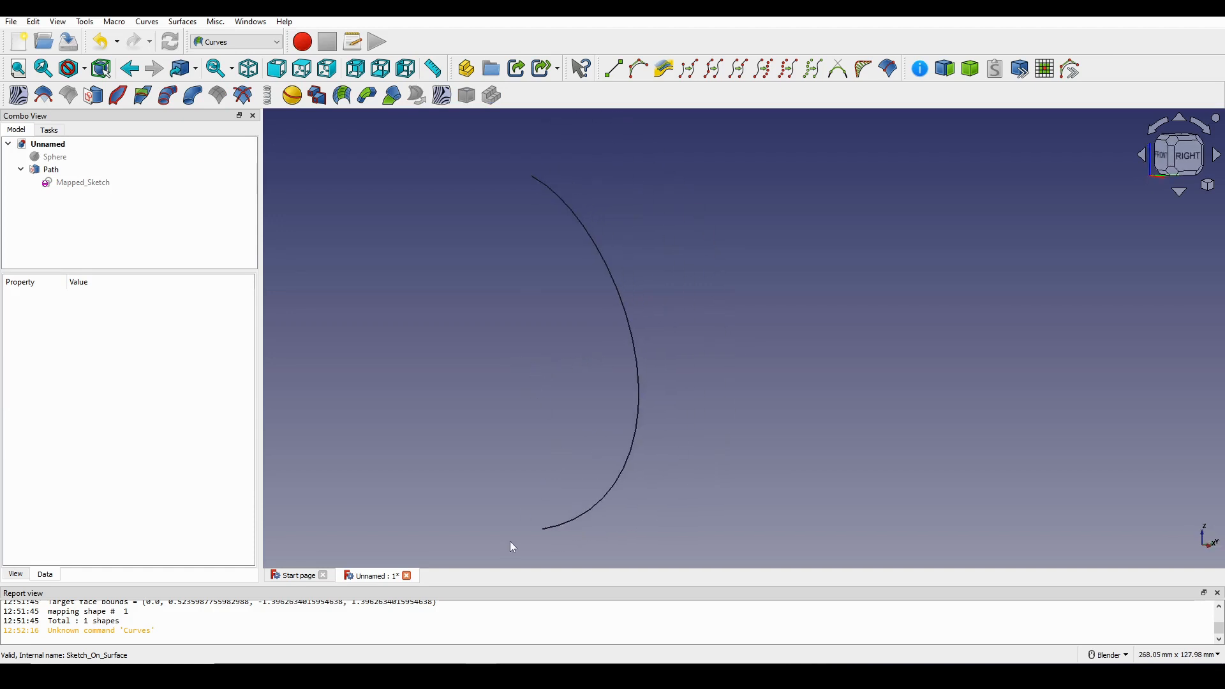
left_click(593, 505)
scroll(625, 408, "down", 2)
left_click(594, 389)
scroll(644, 380, "up", 1)
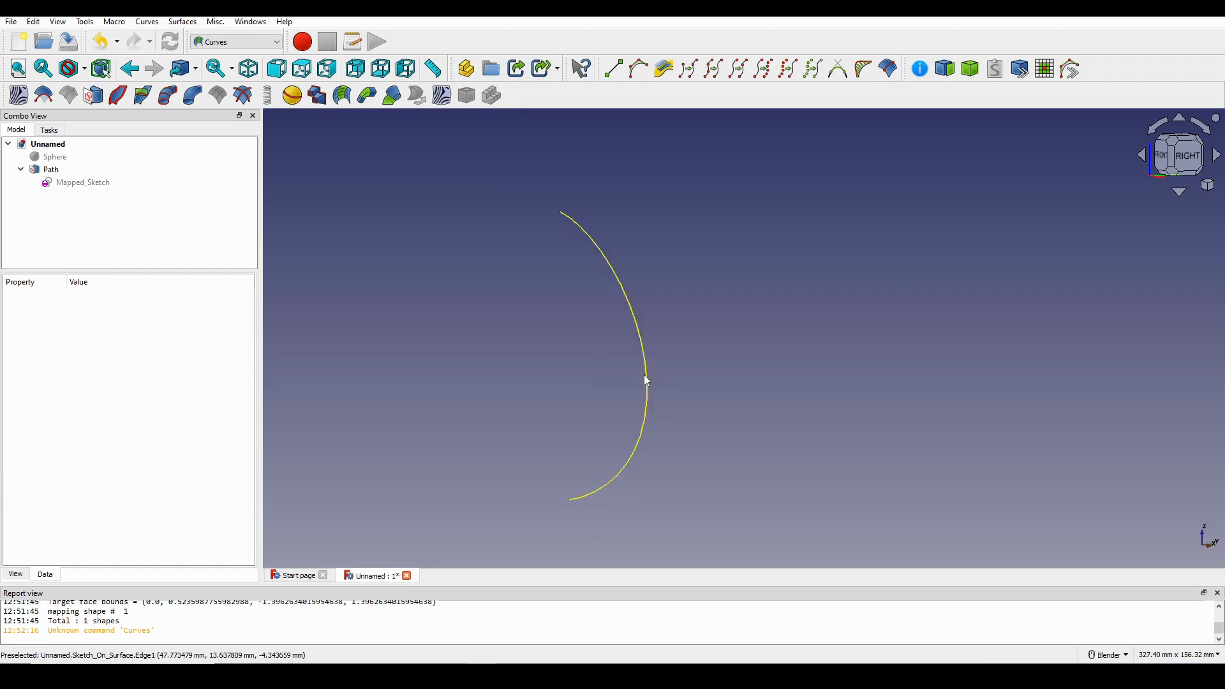
- Switch to the Sketcher workbench and create a new sketch on the XY-Plane with no offset
left_click(249, 42)
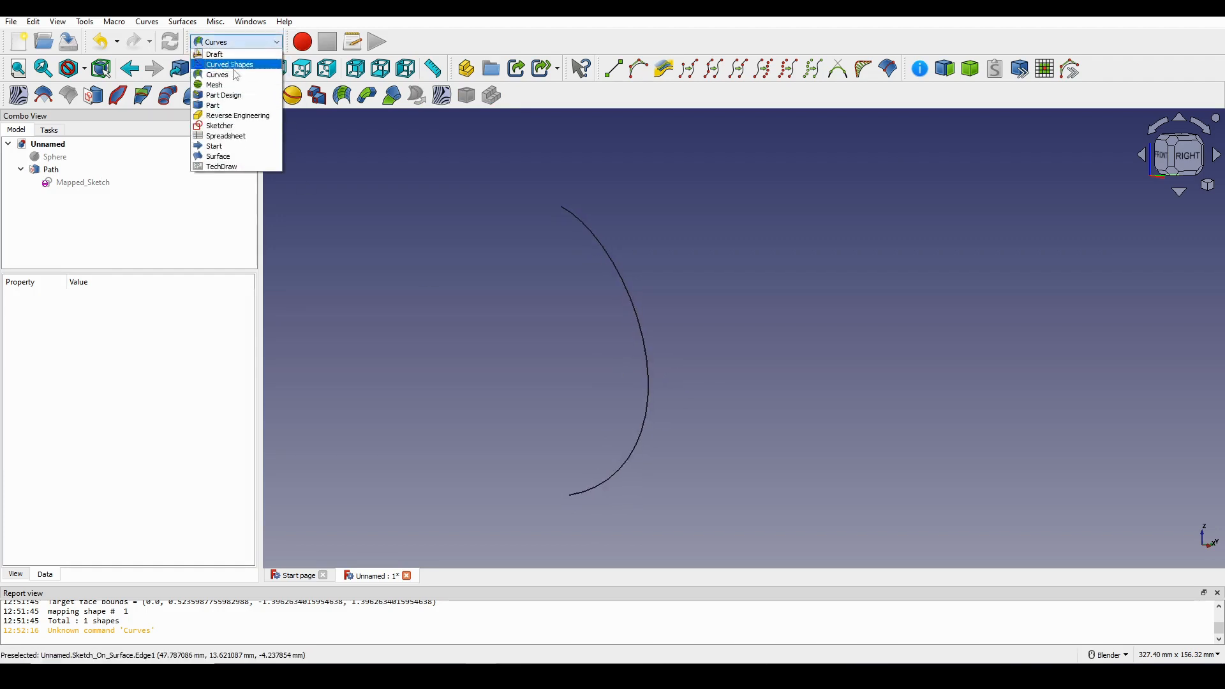
left_click(217, 124)
left_click(134, 96)
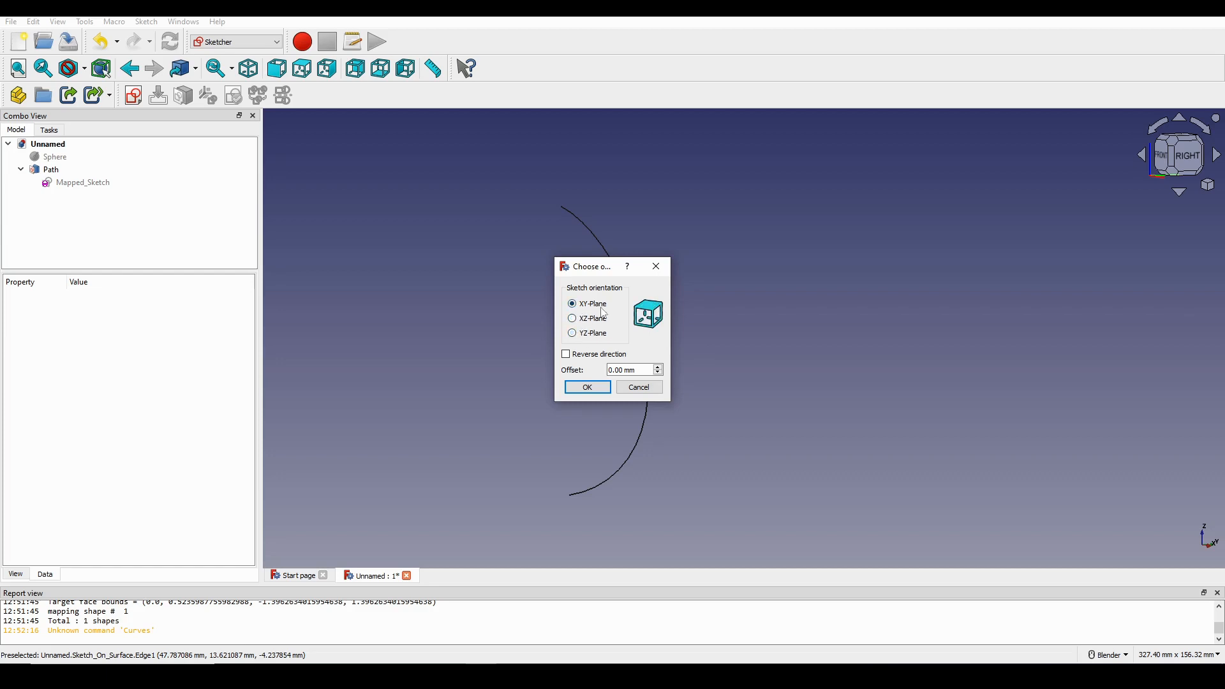
left_click(587, 387)
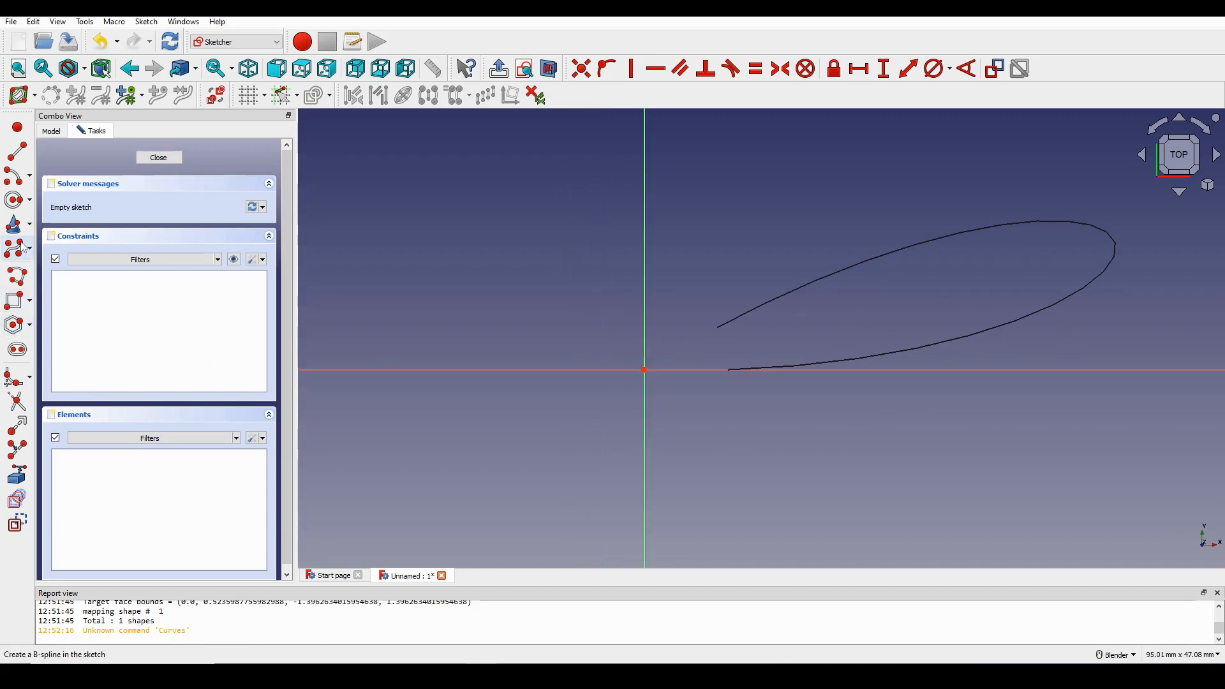
- Draw a pentagon of about 6.8 mm radius centred on the origin, with its upper vertex on the vertical axis
left_click(30, 325)
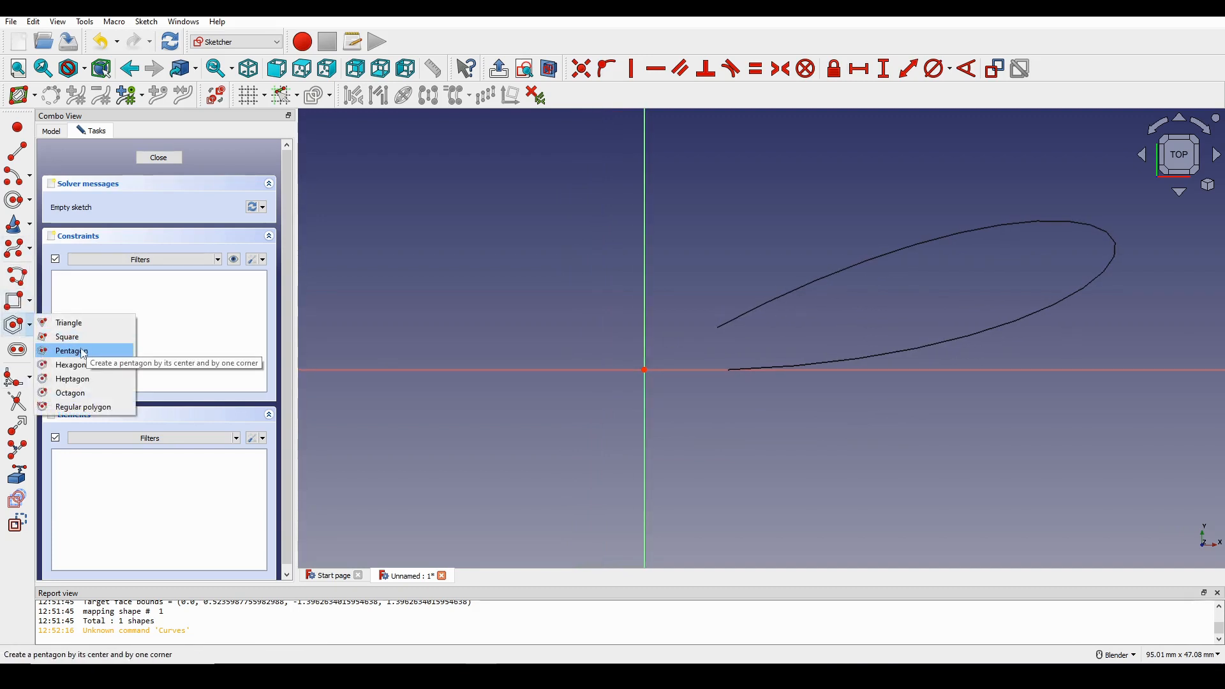
left_click(101, 356)
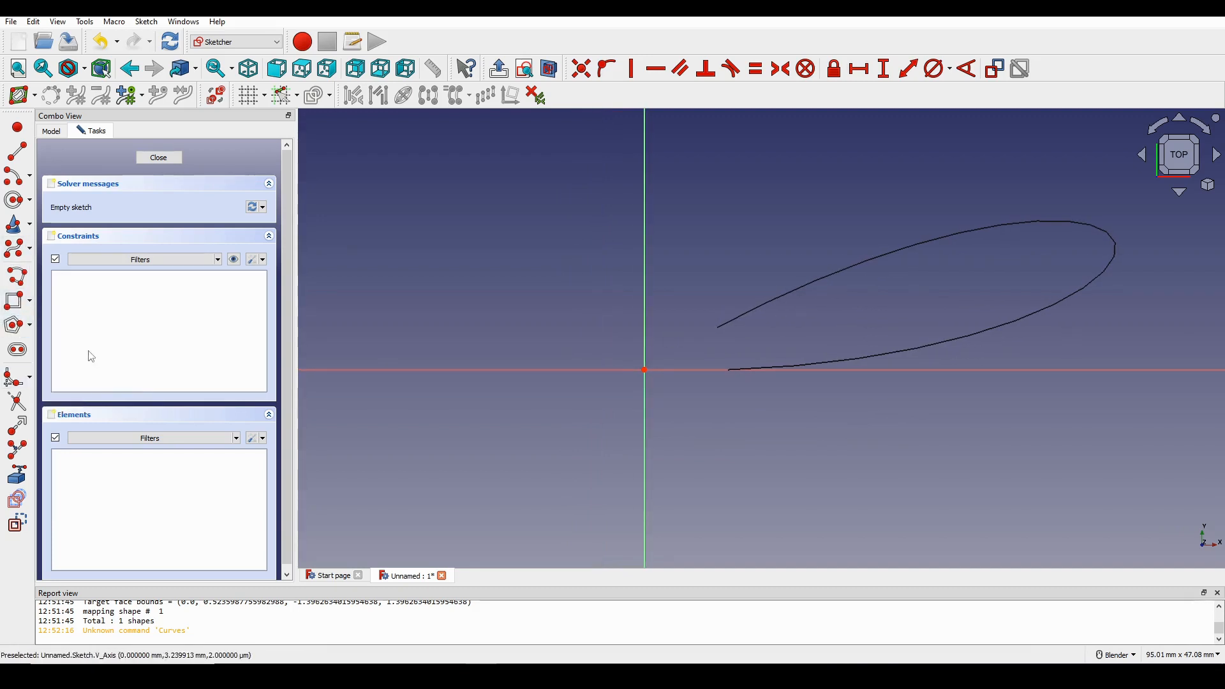
left_click(644, 369)
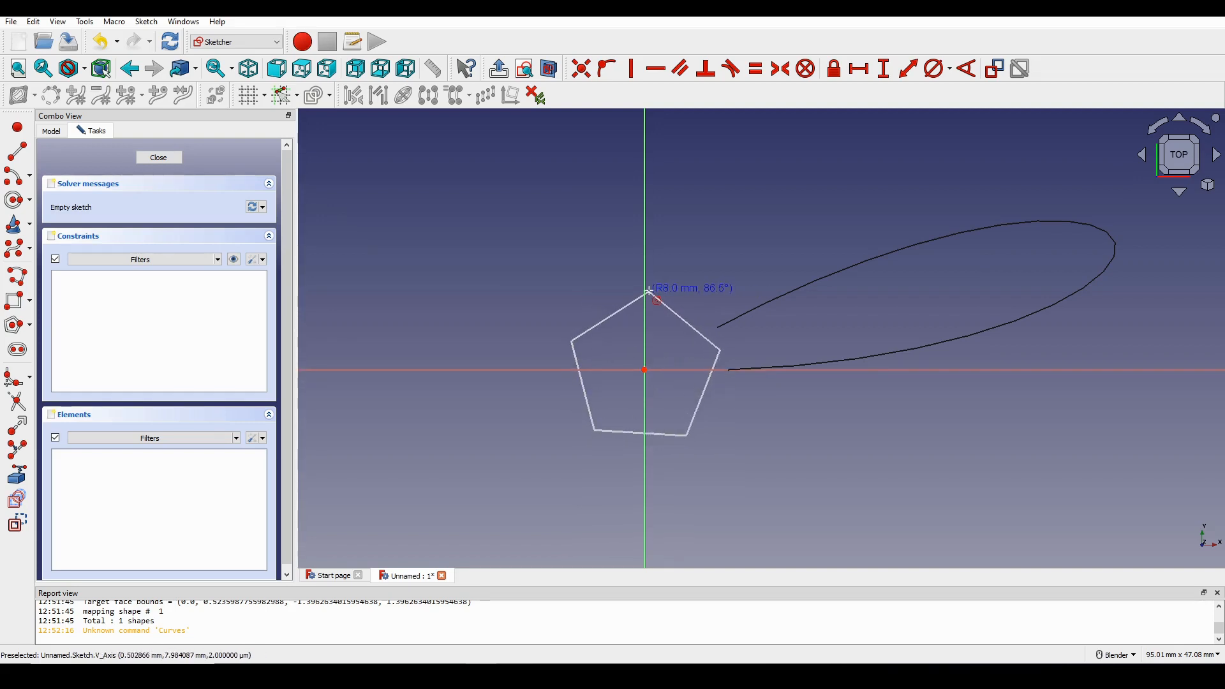
scroll(646, 292, "up", 2)
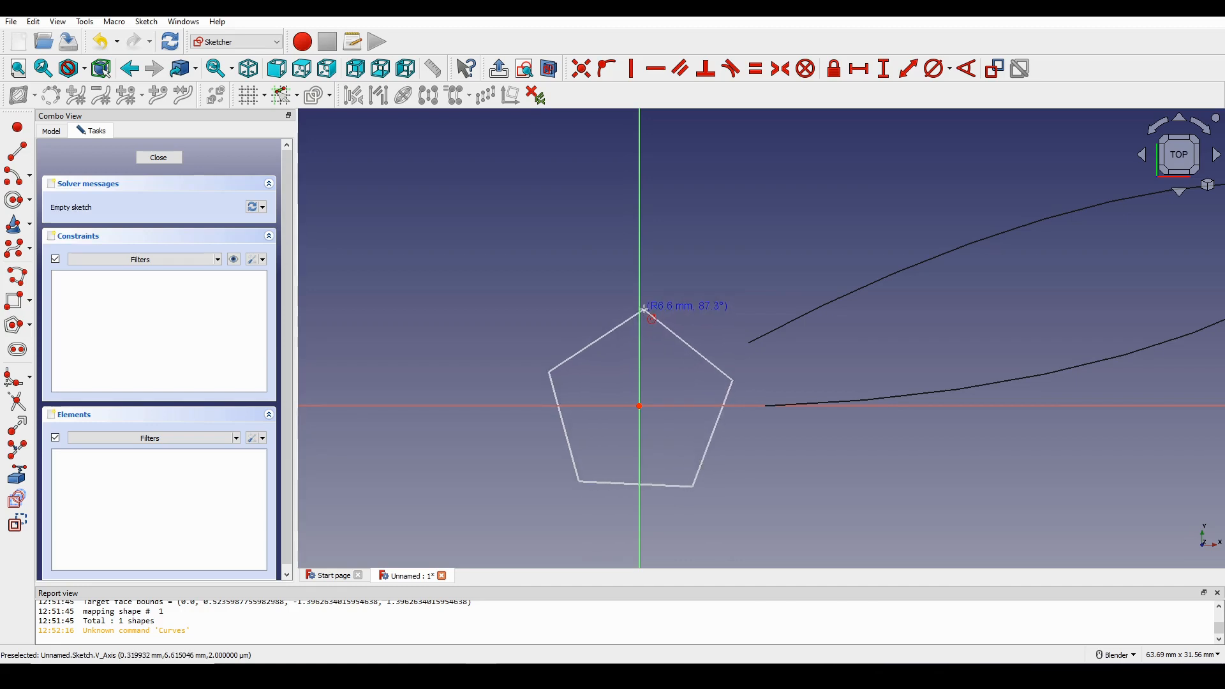
left_click(639, 308)
scroll(702, 317, "up", 2)
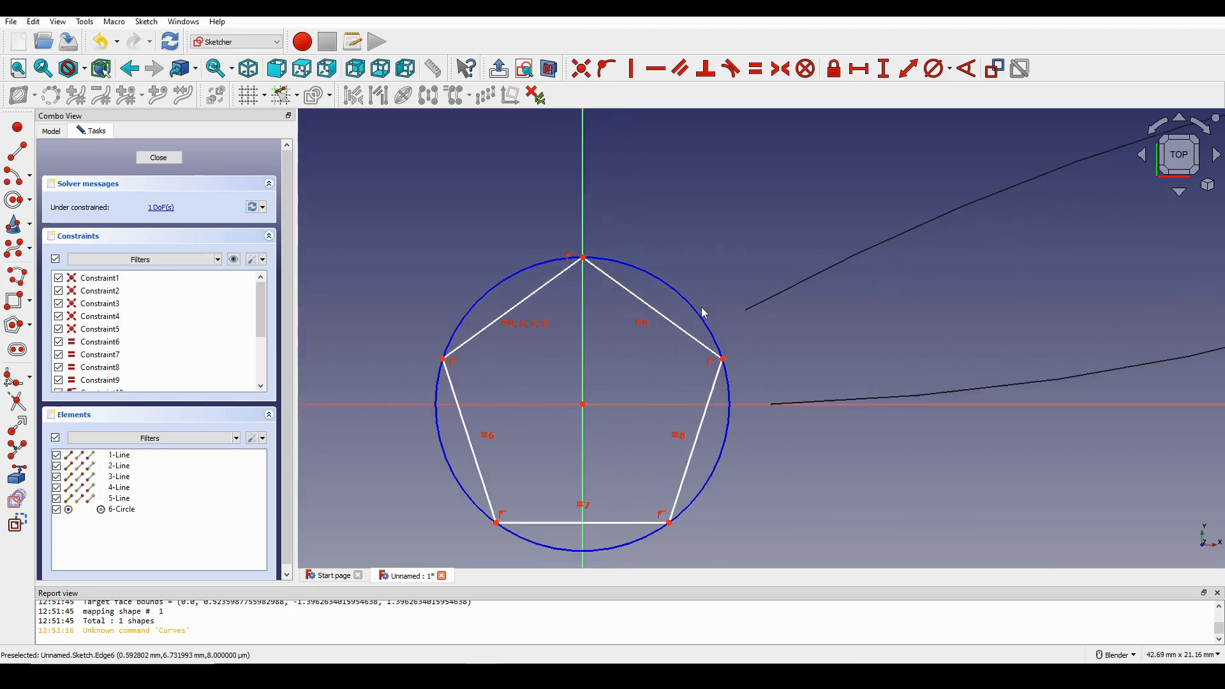
- Constrain the pentagon's circumscribed circle to a 3 mm radius and place the dimension label outside the circle
left_click(701, 317)
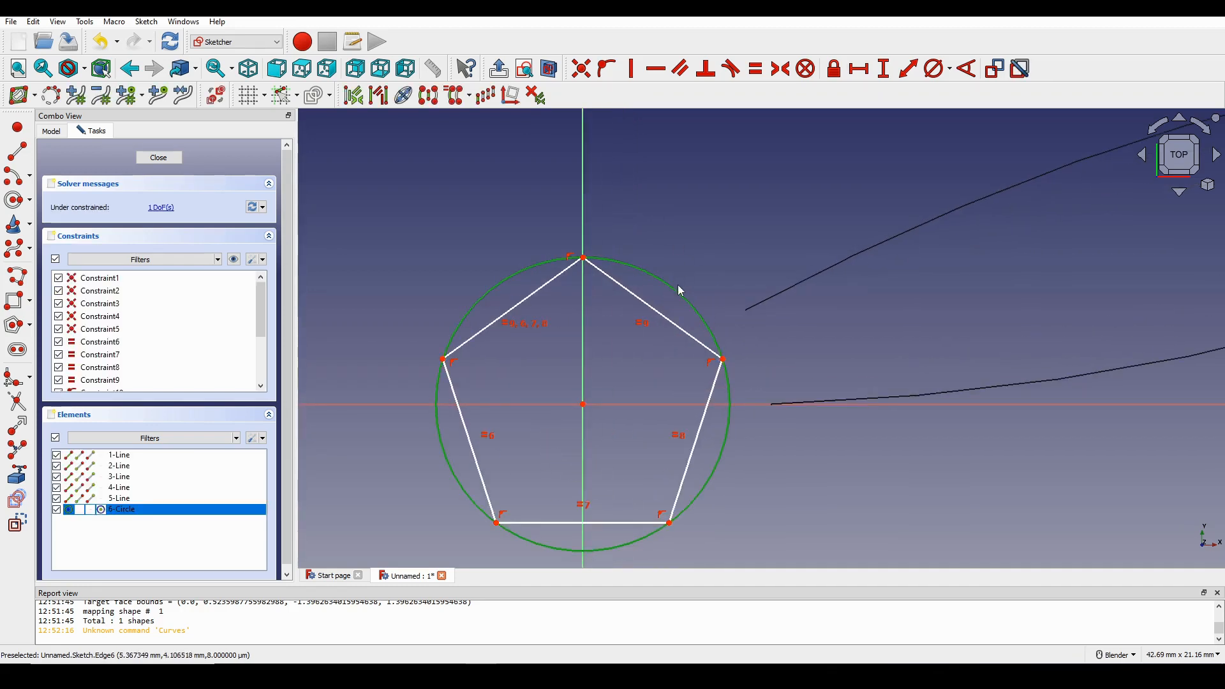
left_click(948, 70)
left_click(966, 88)
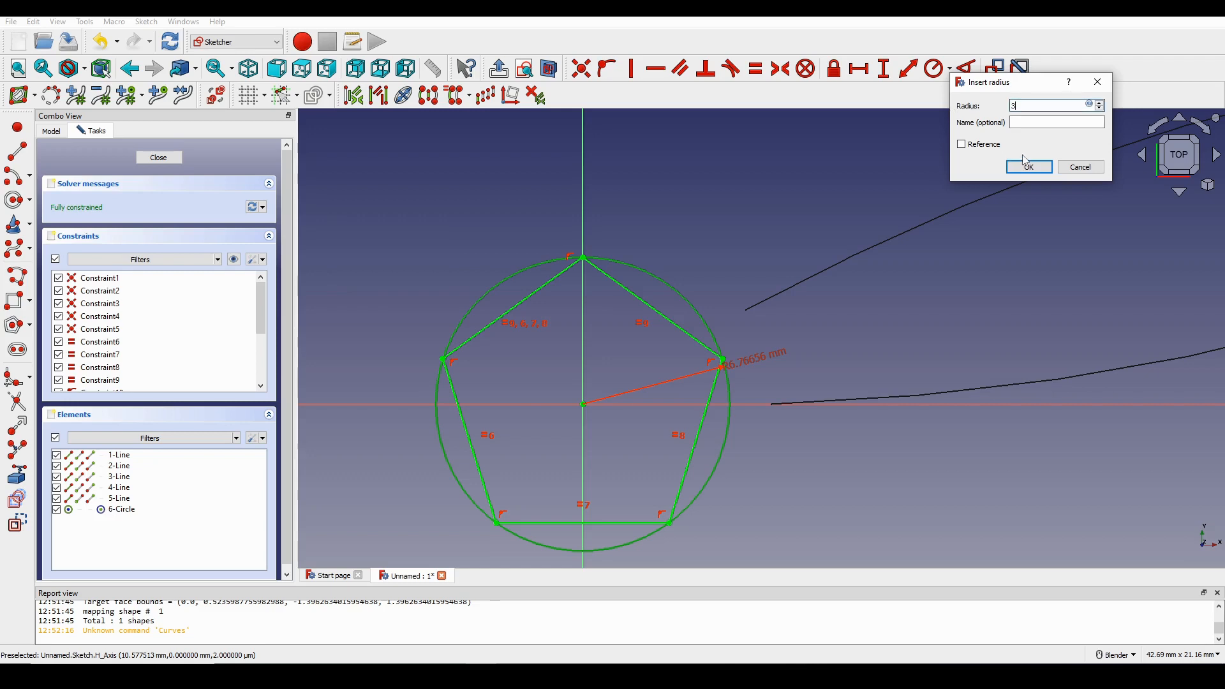
left_click(1027, 166)
scroll(727, 199, "up", 5)
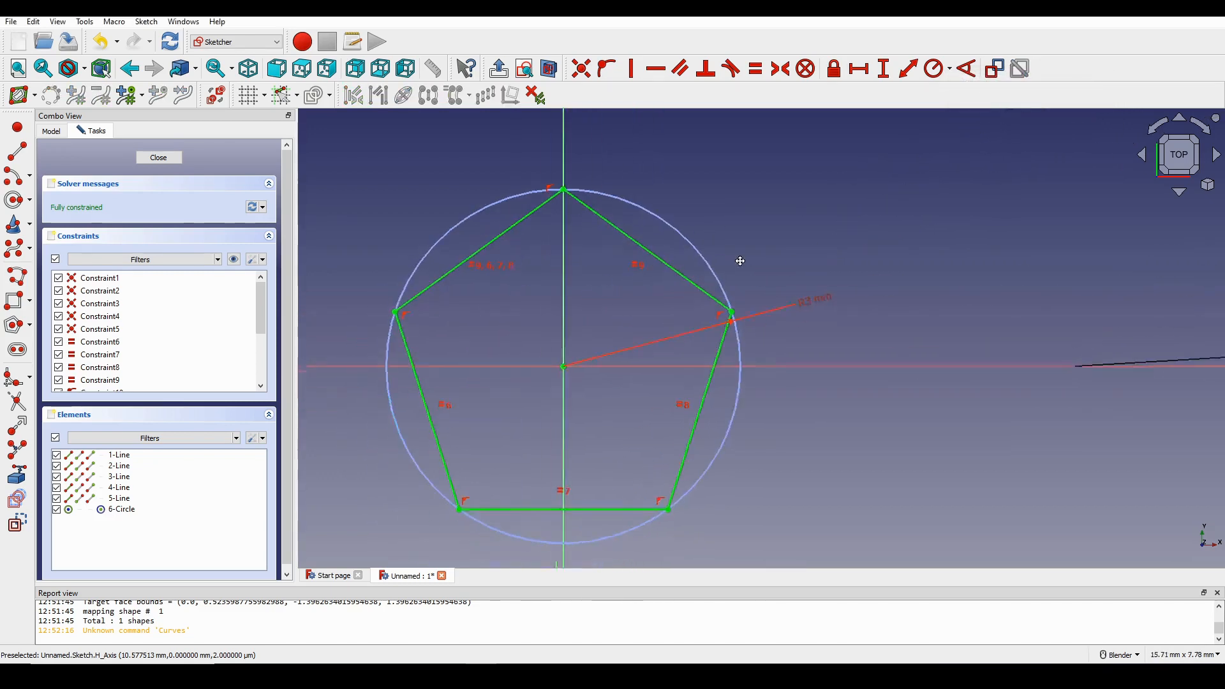
left_click_drag(809, 305, 945, 260)
middle_click_drag(720, 271, 773, 270, "shift")
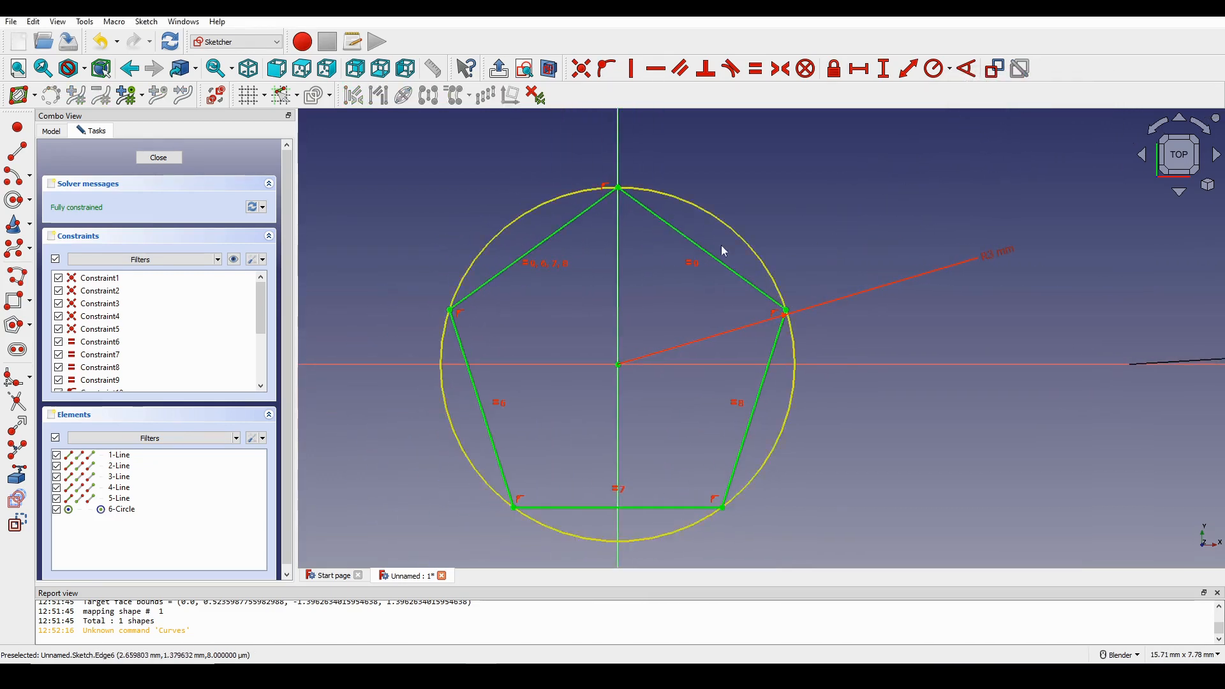
middle_click_drag(627, 314, 622, 310, "shift")
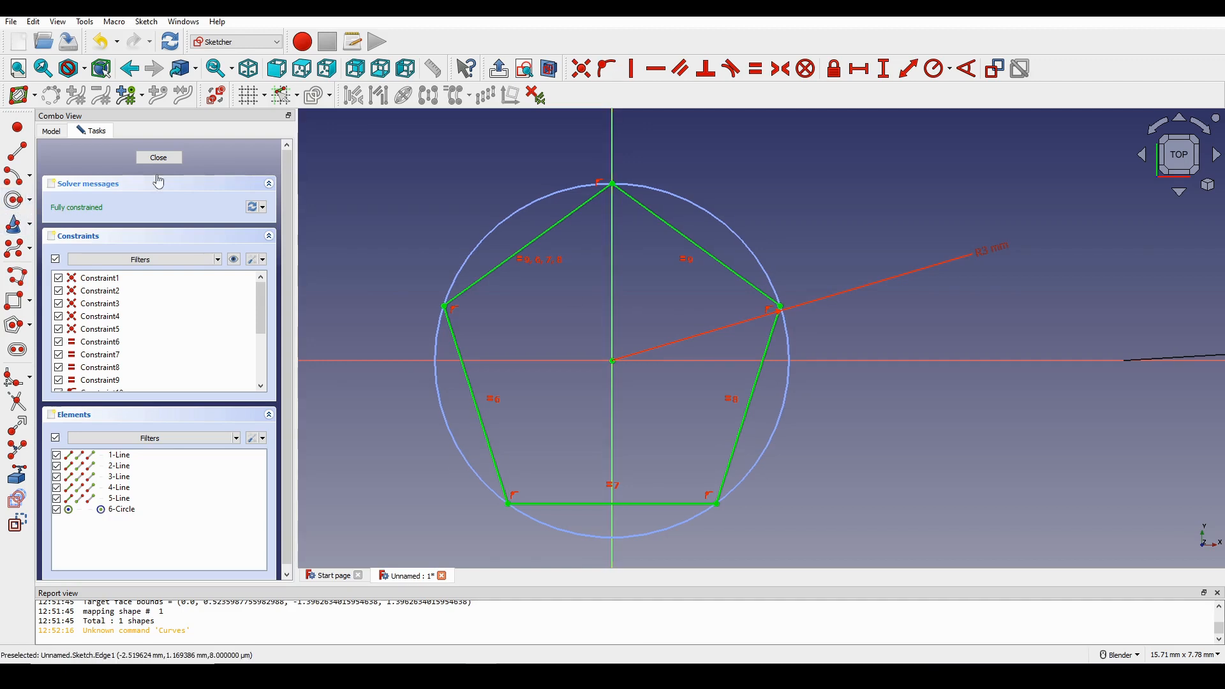
- Draw five circles of freehand sizes, one centred on each vertex of the pentagon
left_click(17, 151)
middle_click_drag(628, 193, 611, 232, "shift")
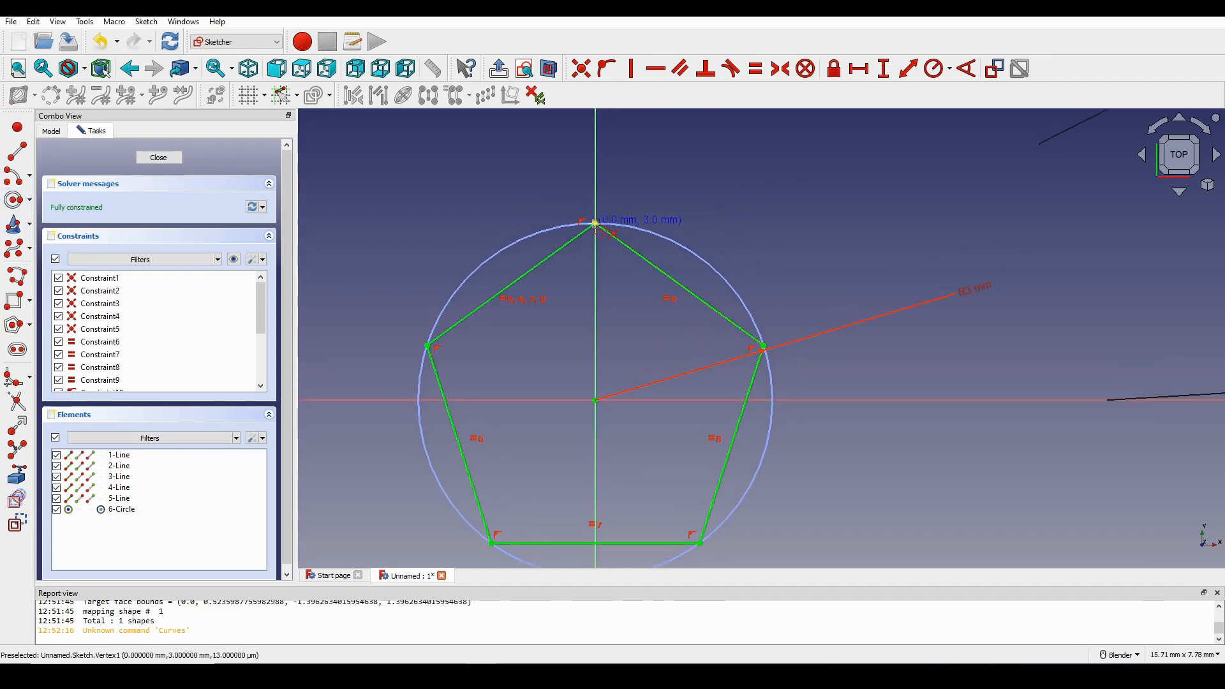
left_click(595, 222)
left_click(642, 256)
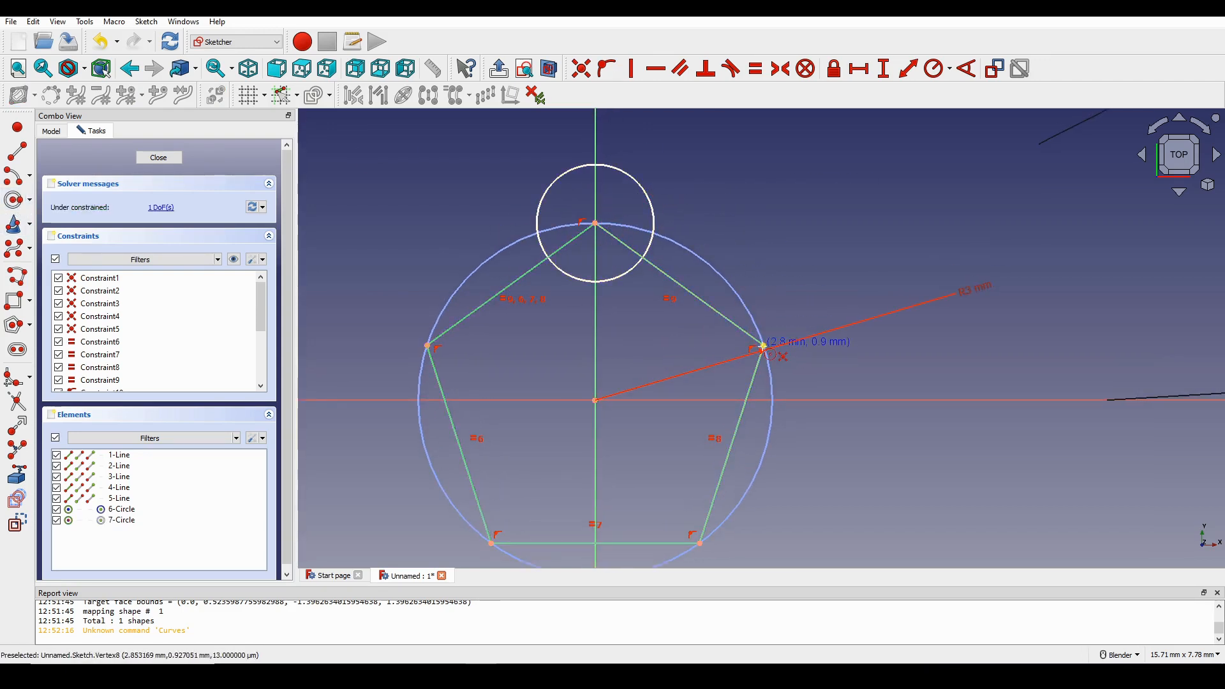
left_click(846, 335)
middle_click_drag(705, 525, 725, 426, "shift")
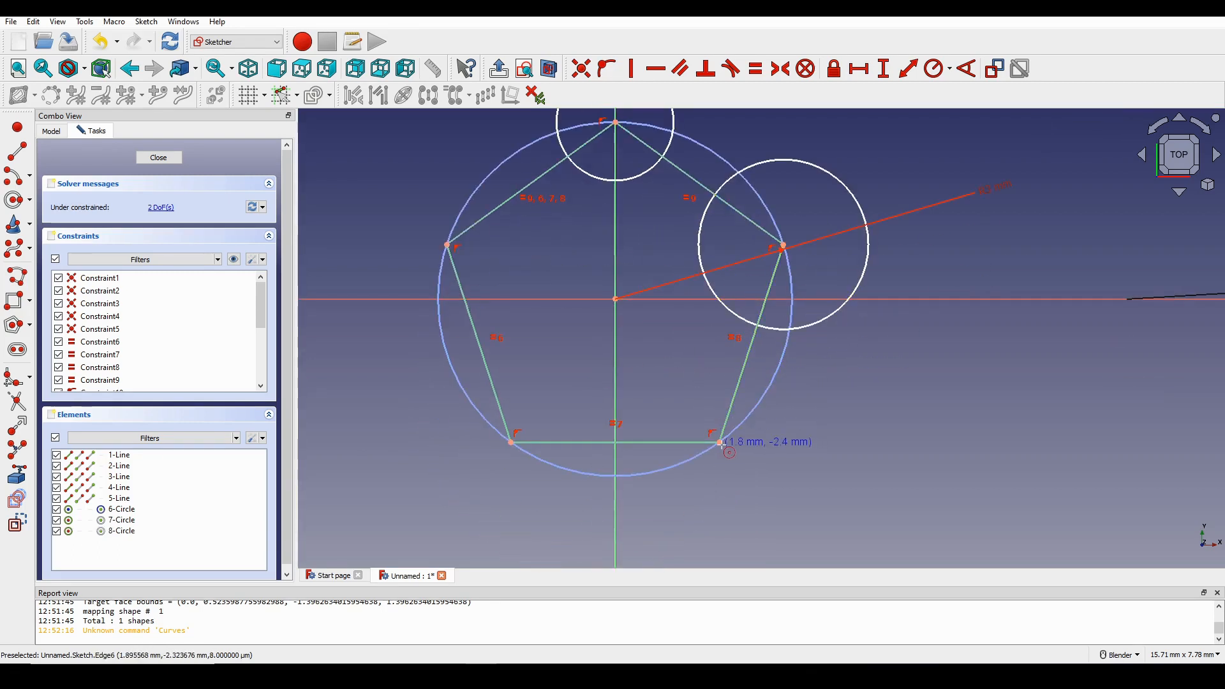
left_click(720, 442)
left_click(783, 465)
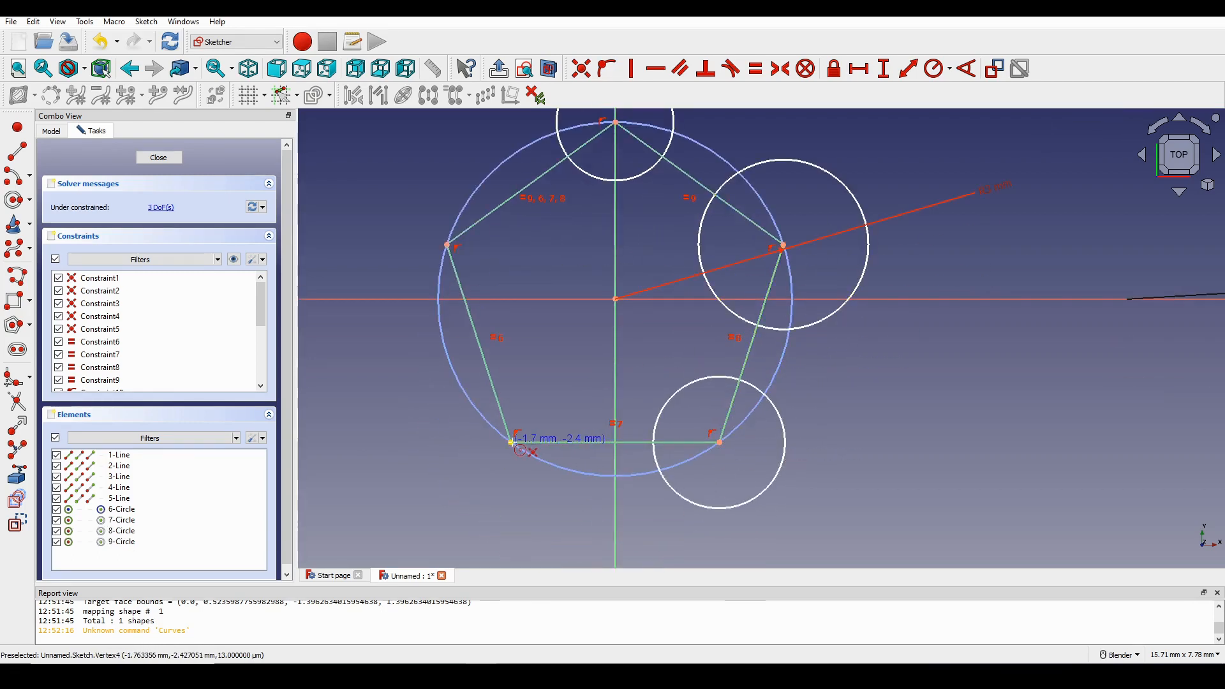
left_click(487, 369)
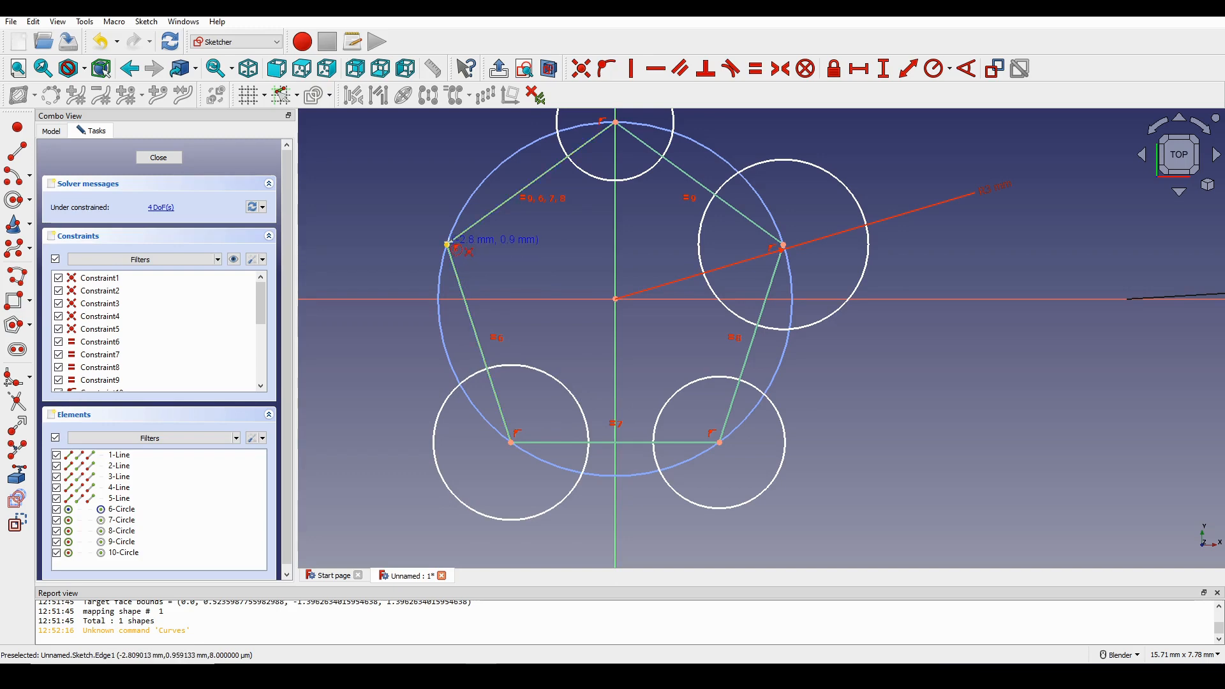
left_click(447, 244)
left_click(536, 242)
right_click(572, 243)
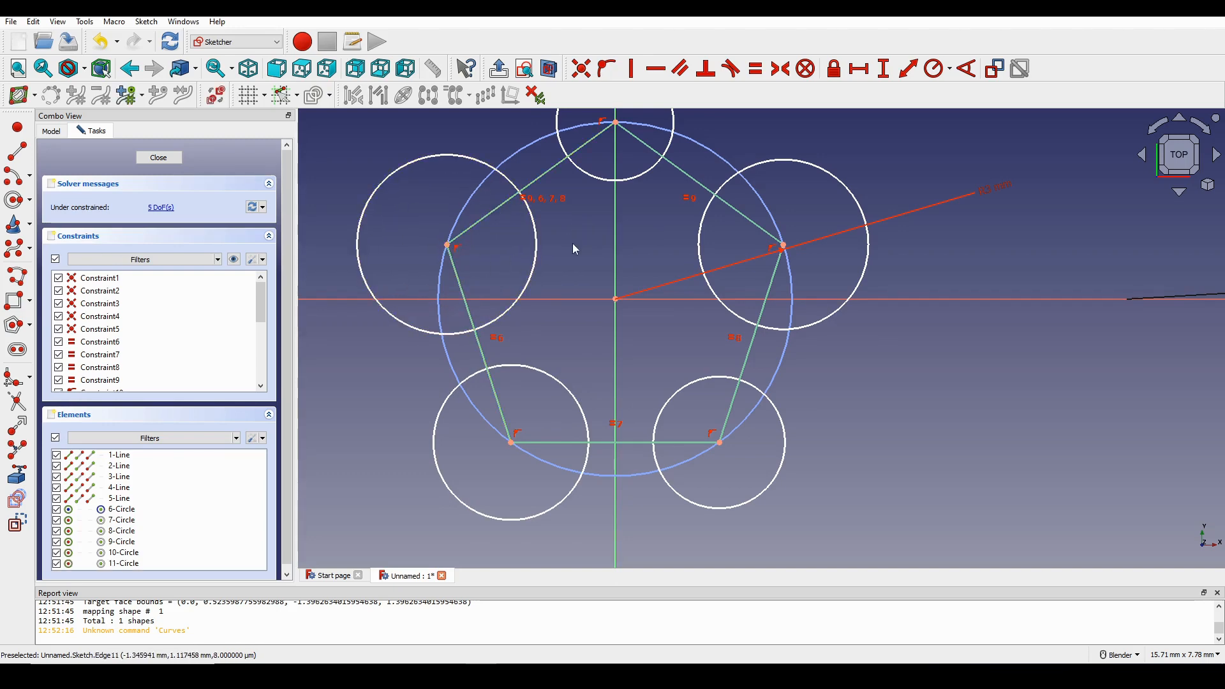
right_click(572, 243)
- Convert all five sides of the pentagon to construction geometry
left_click(587, 220)
middle_click_drag(587, 220, 440, 330, "shift")
scroll(422, 269, "down", 2)
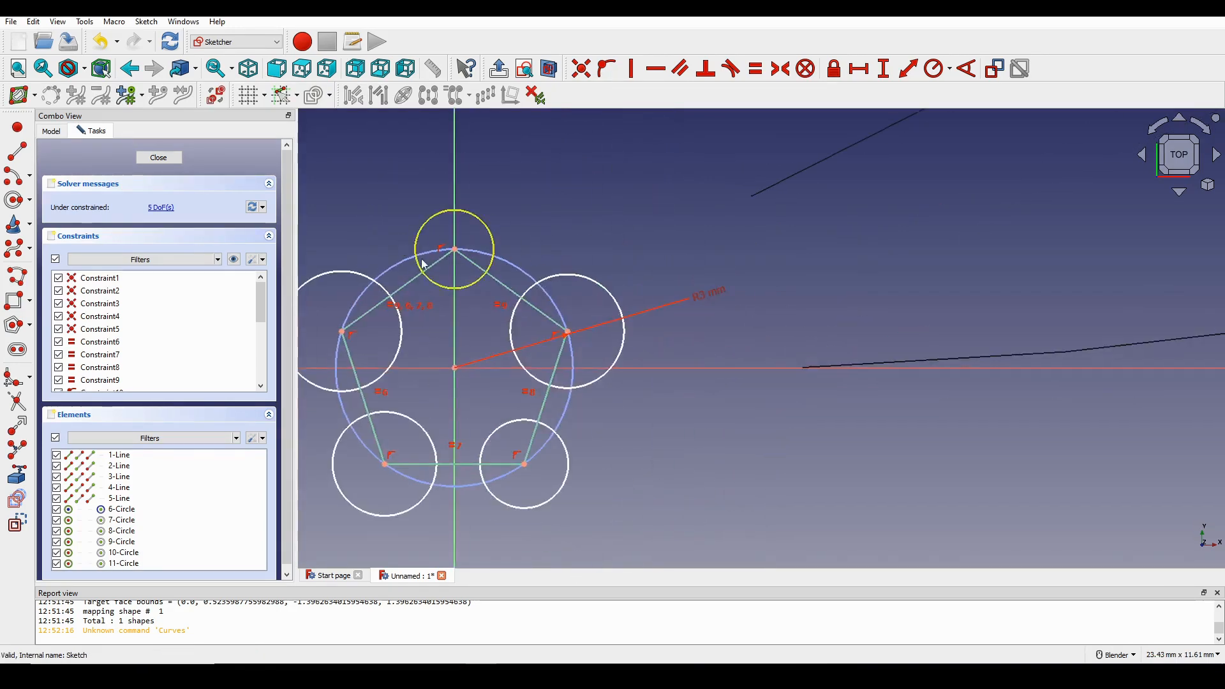
middle_click_drag(421, 265, 552, 259, "shift")
scroll(554, 261, "up", 1)
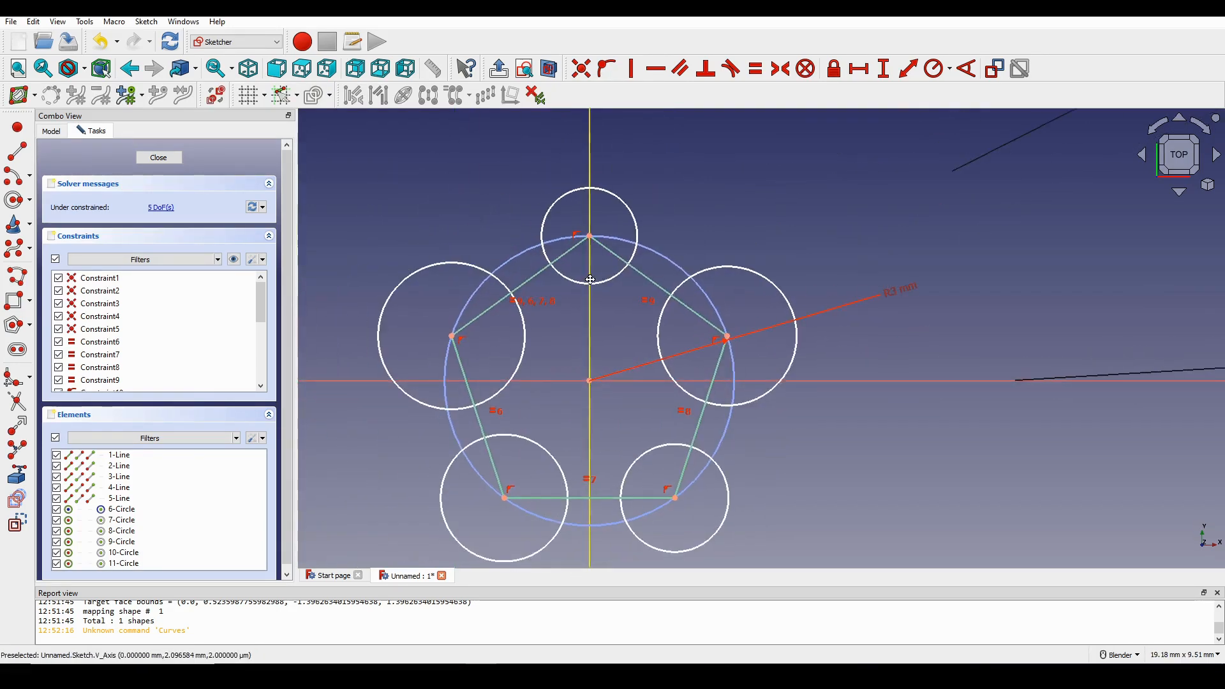
left_click(532, 281)
left_click(466, 373)
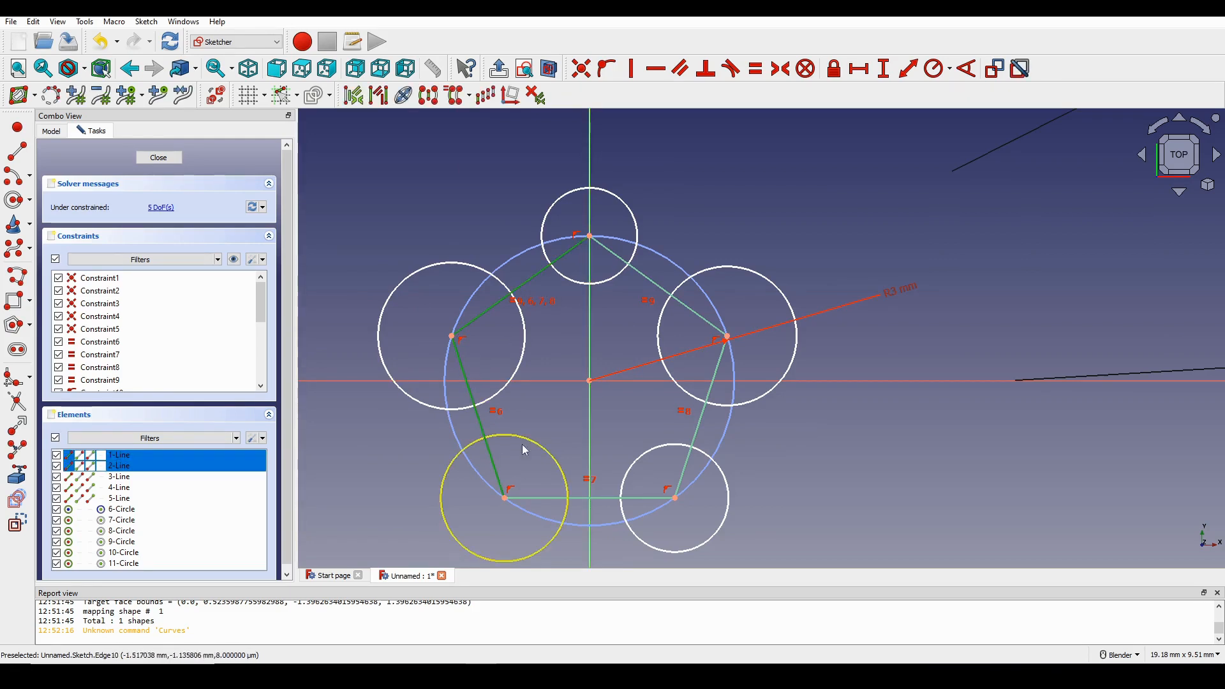
left_click(553, 497)
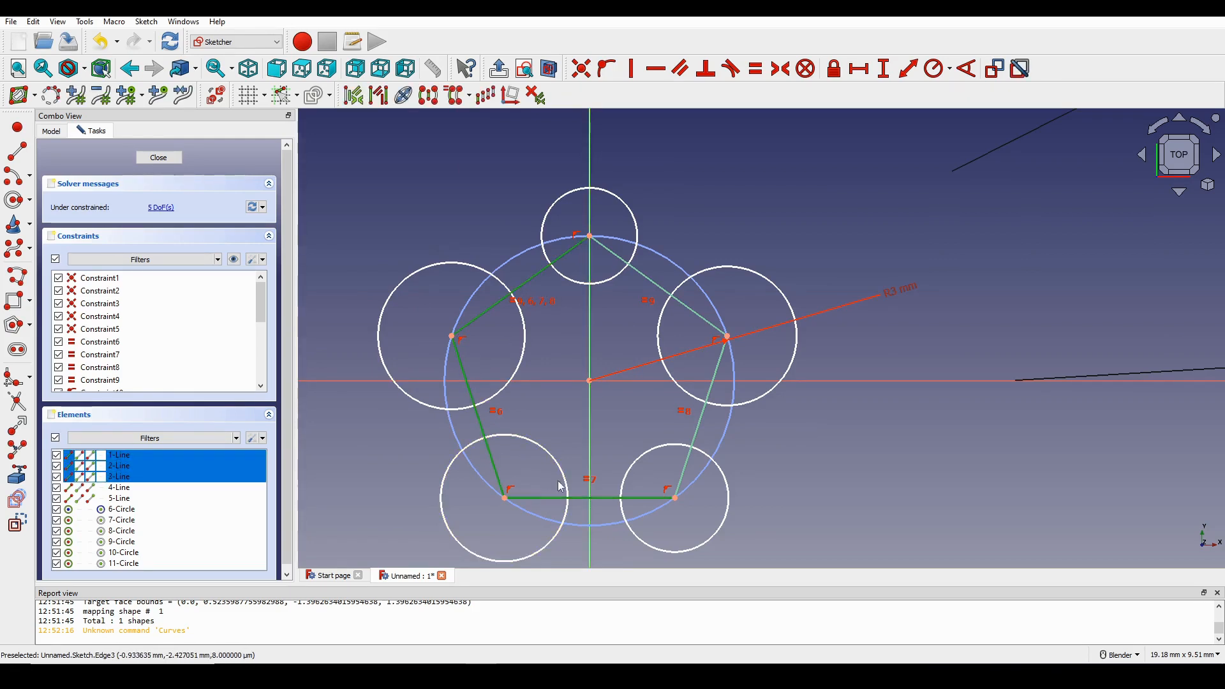
left_click(700, 432)
left_click(645, 275)
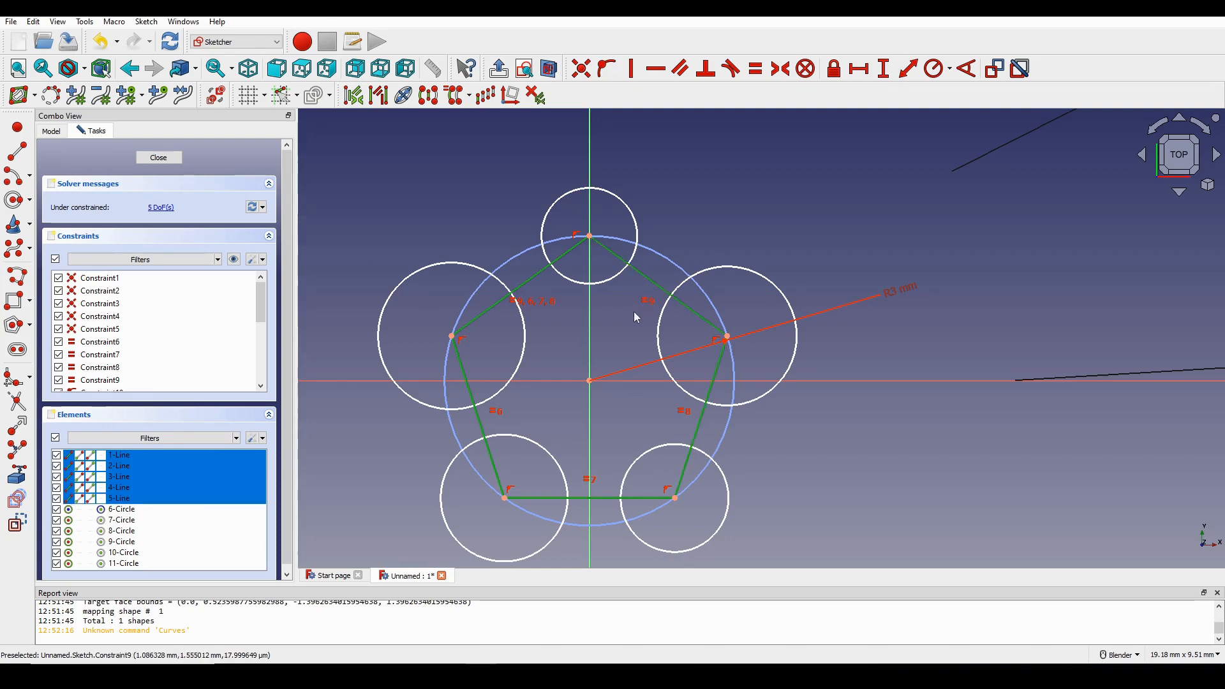
left_click(14, 525)
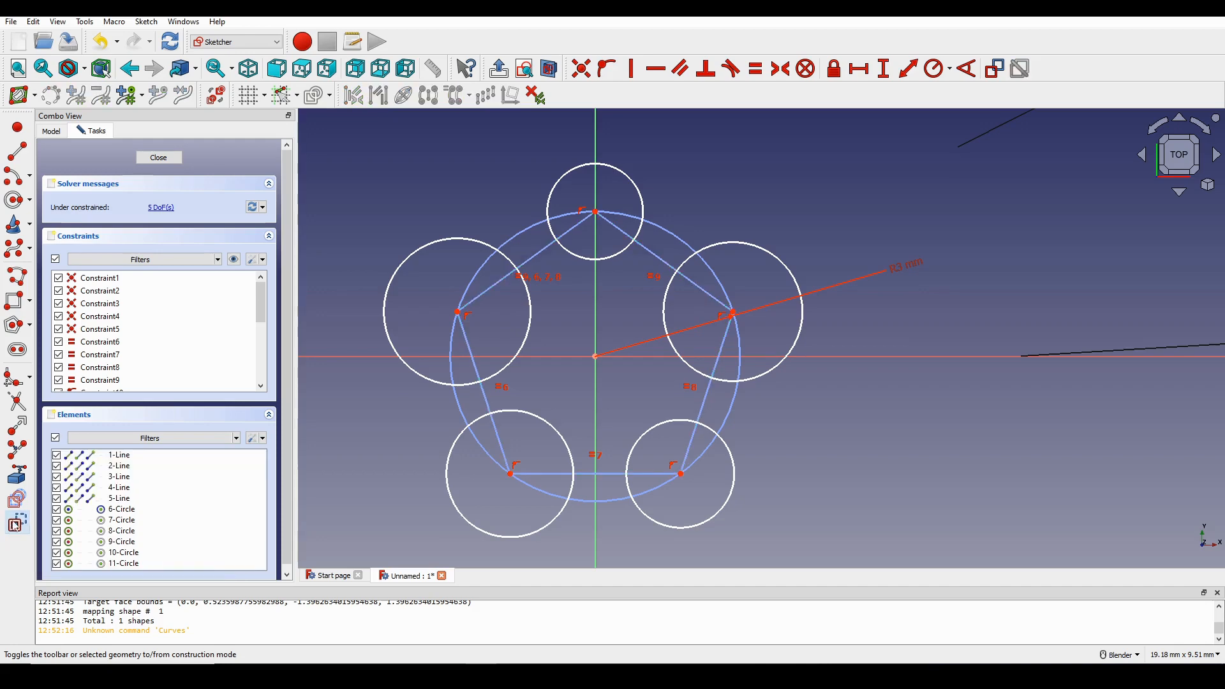
- Apply an equal constraint to the five circles centred on the pentagon's vertices
scroll(674, 191, "down", 2)
scroll(675, 191, "up", 2)
mouse_move(669, 213)
middle_mouse_down("shift")
mouse_move(697, 197)
mouse_move(660, 221)
middle_mouse_up("shift")
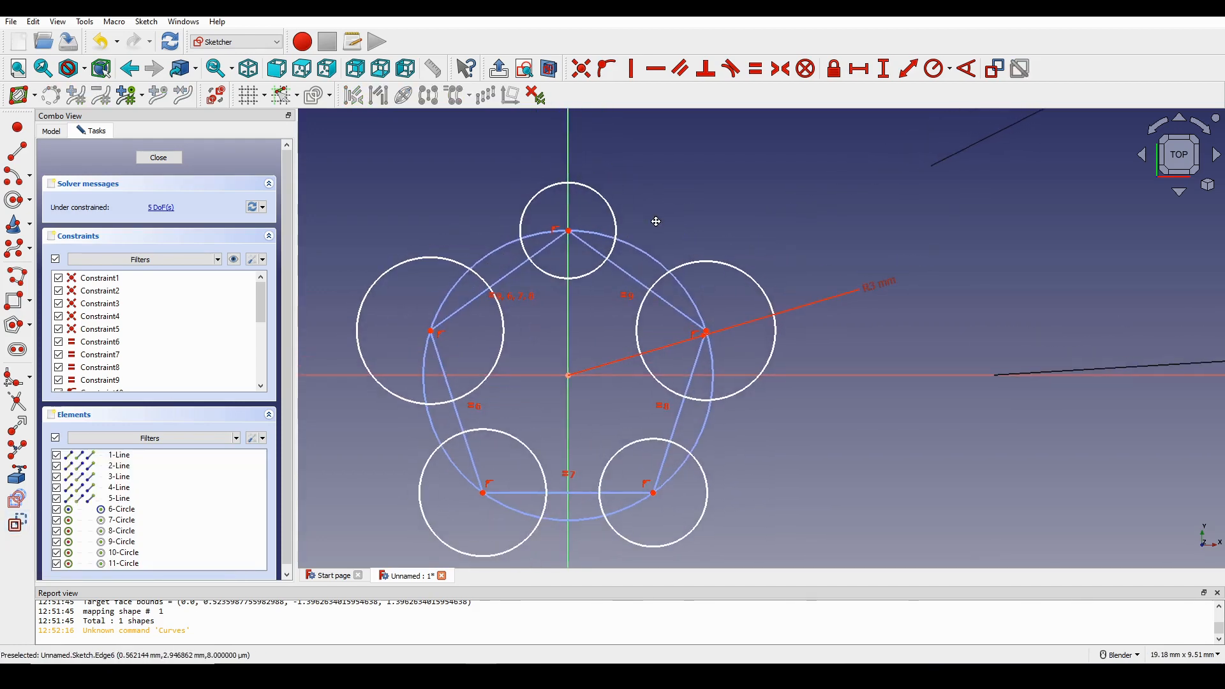
left_click(503, 338)
left_click(544, 193)
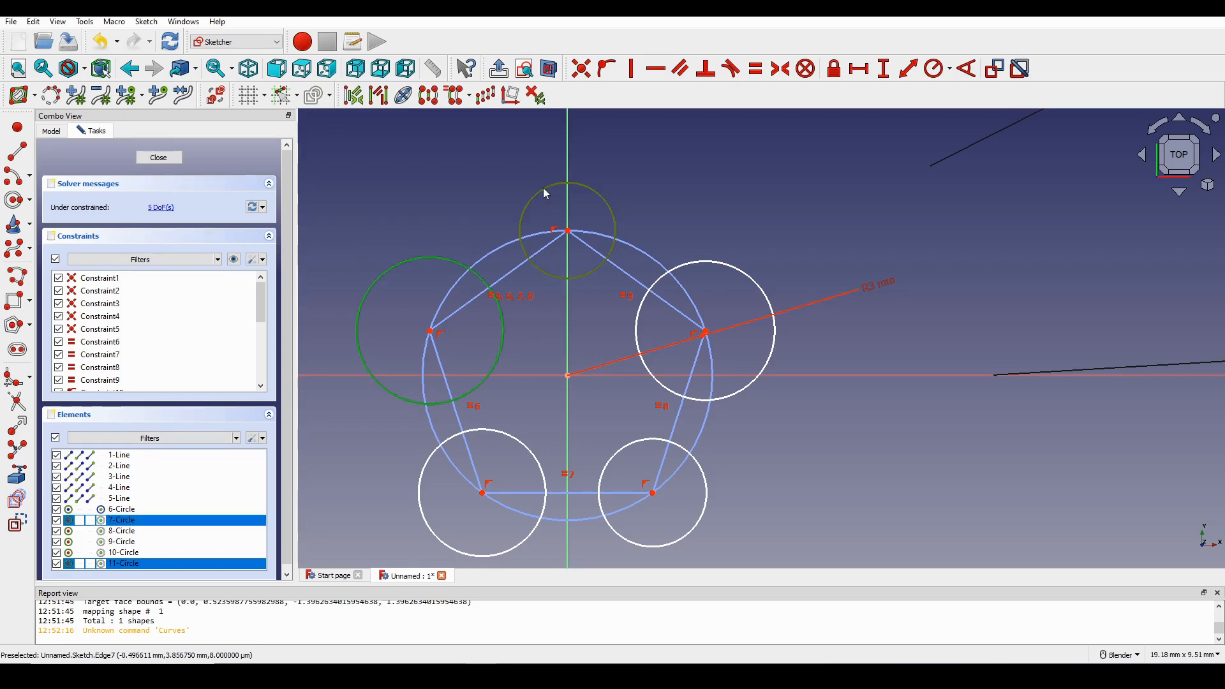
left_click(743, 277)
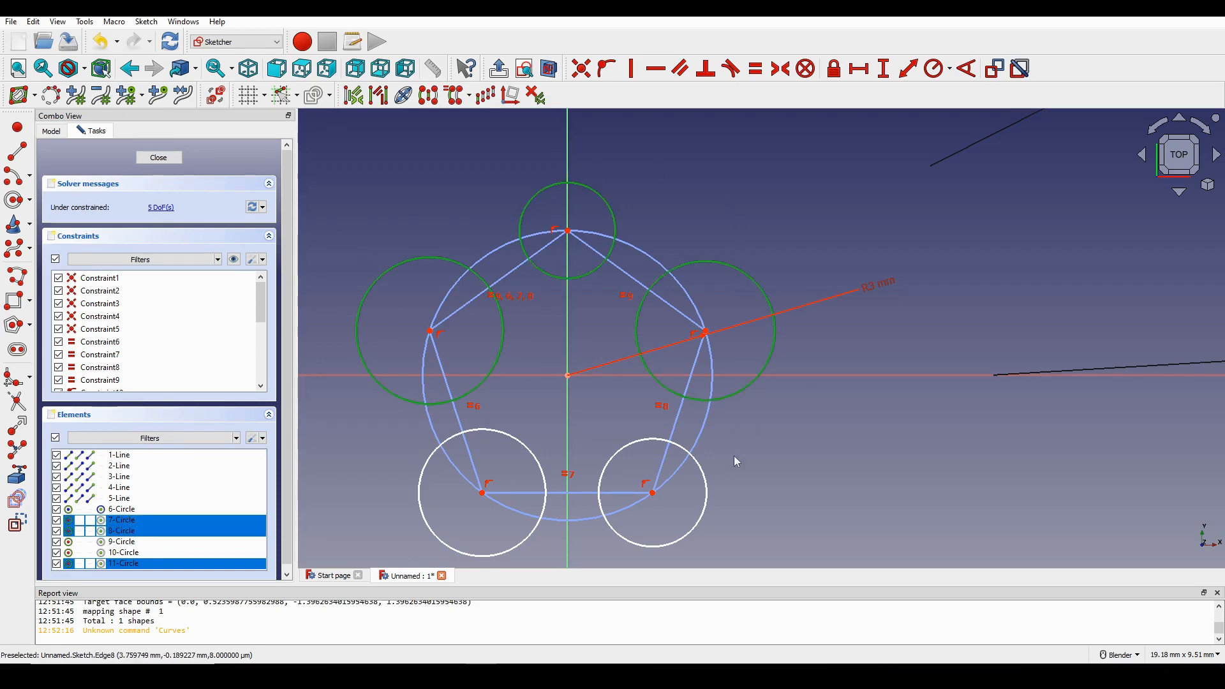
left_click(708, 494)
left_click(515, 548)
key("e")
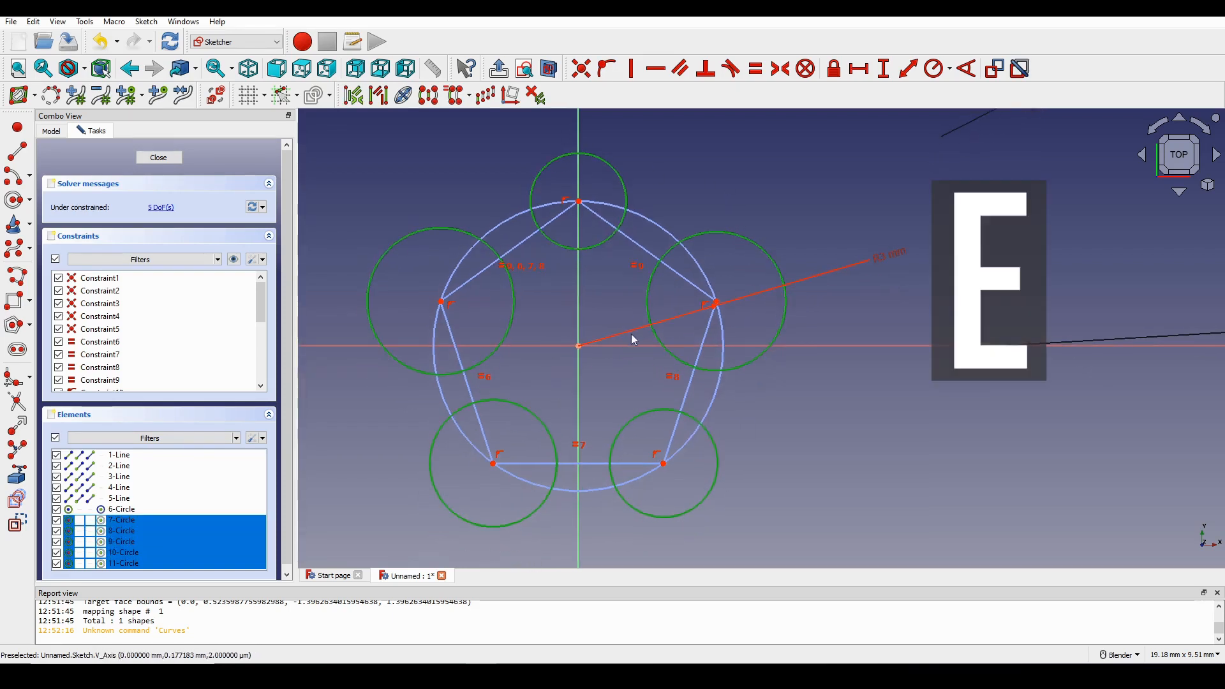
- Make the upper-left circle tangent to the circle on the pentagon's top vertex
left_click(500, 297)
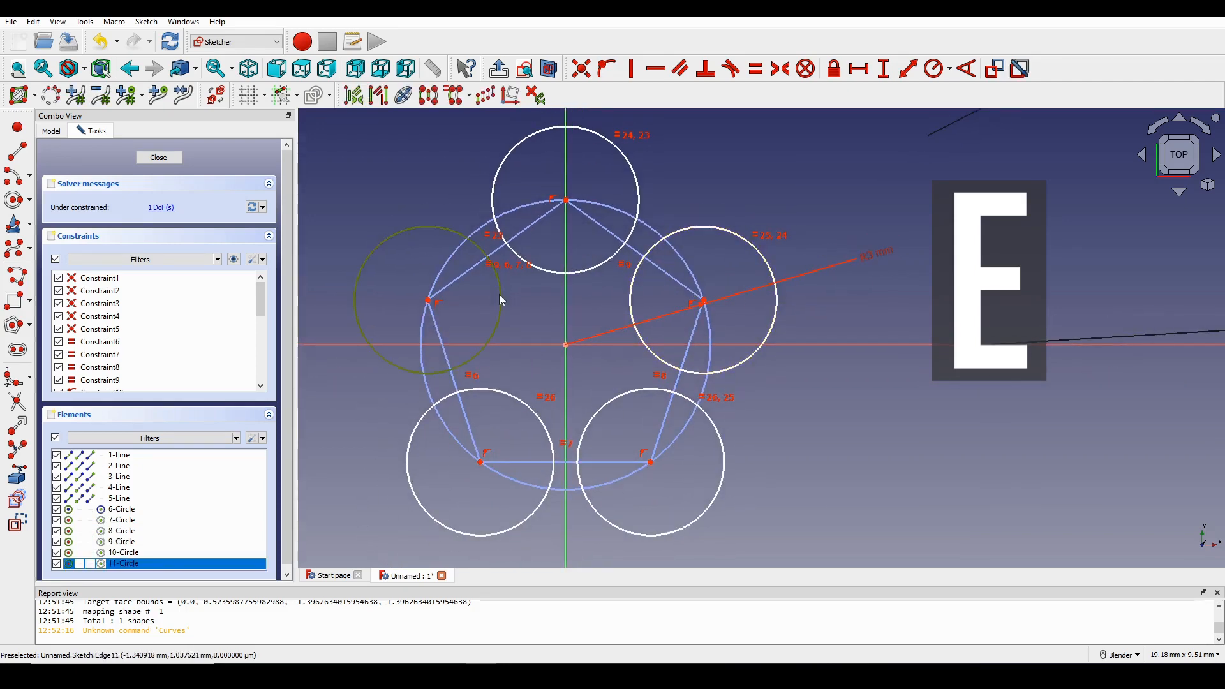
left_click(547, 274)
key("t")
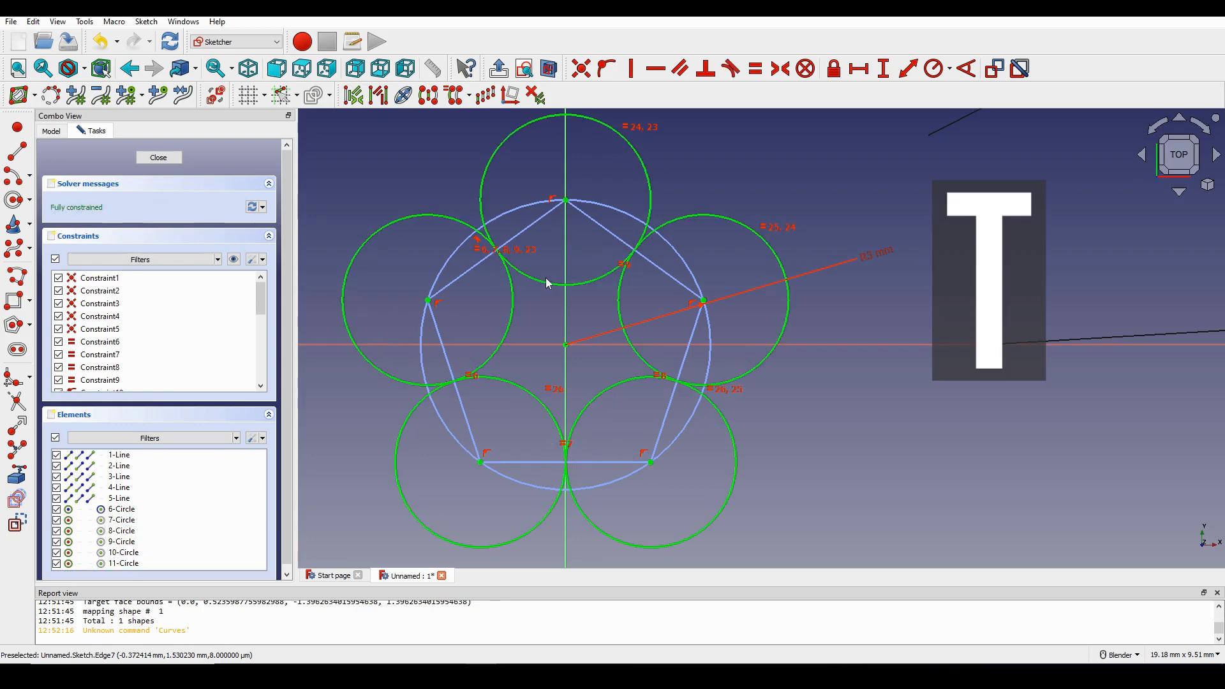
- Trim away the outer portions of all five circles, keeping the arcs inside the circumscribed construction circle
scroll(559, 298, "down", 1)
mouse_move(559, 298)
middle_mouse_down("shift")
mouse_move(564, 339)
mouse_move(569, 300)
mouse_move(566, 316)
middle_mouse_up("shift")
scroll(572, 296, "up", 2)
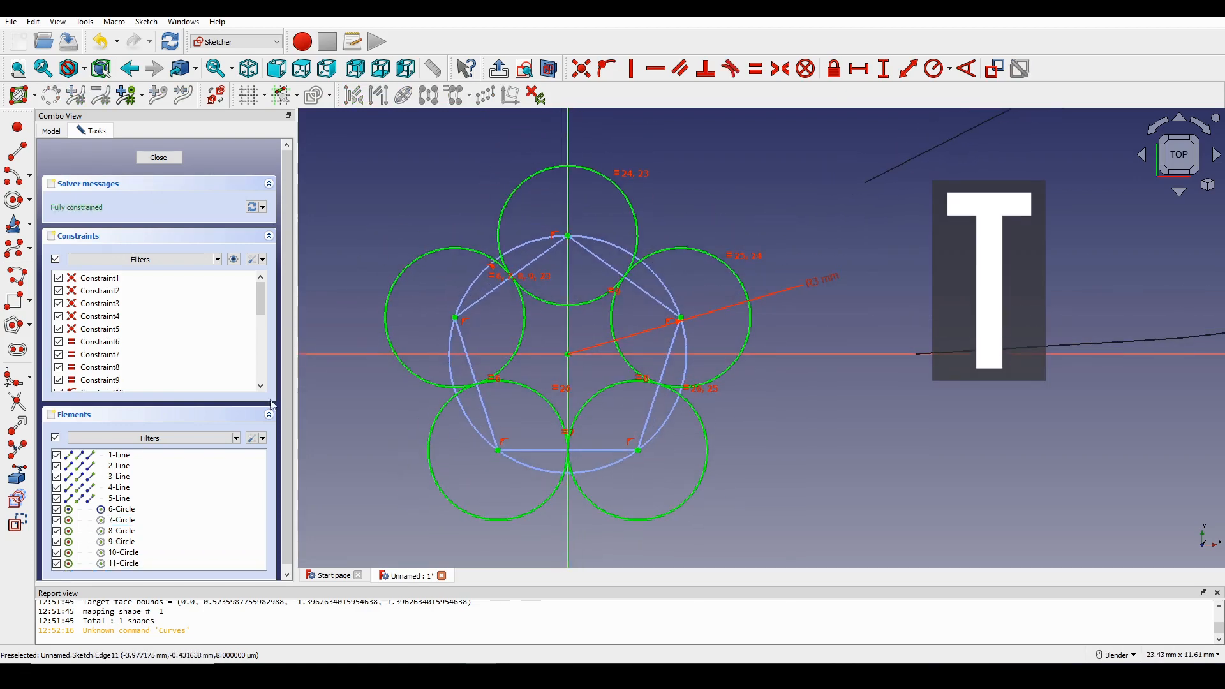
left_click(20, 404)
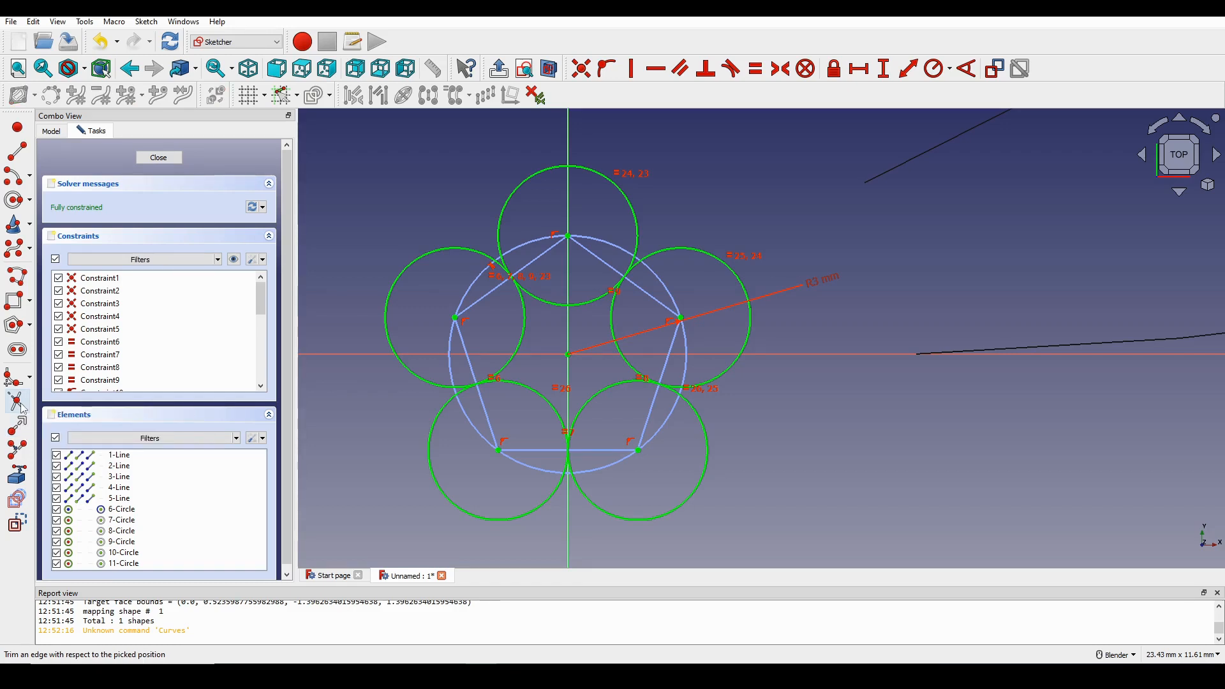
scroll(409, 306, "up", 1)
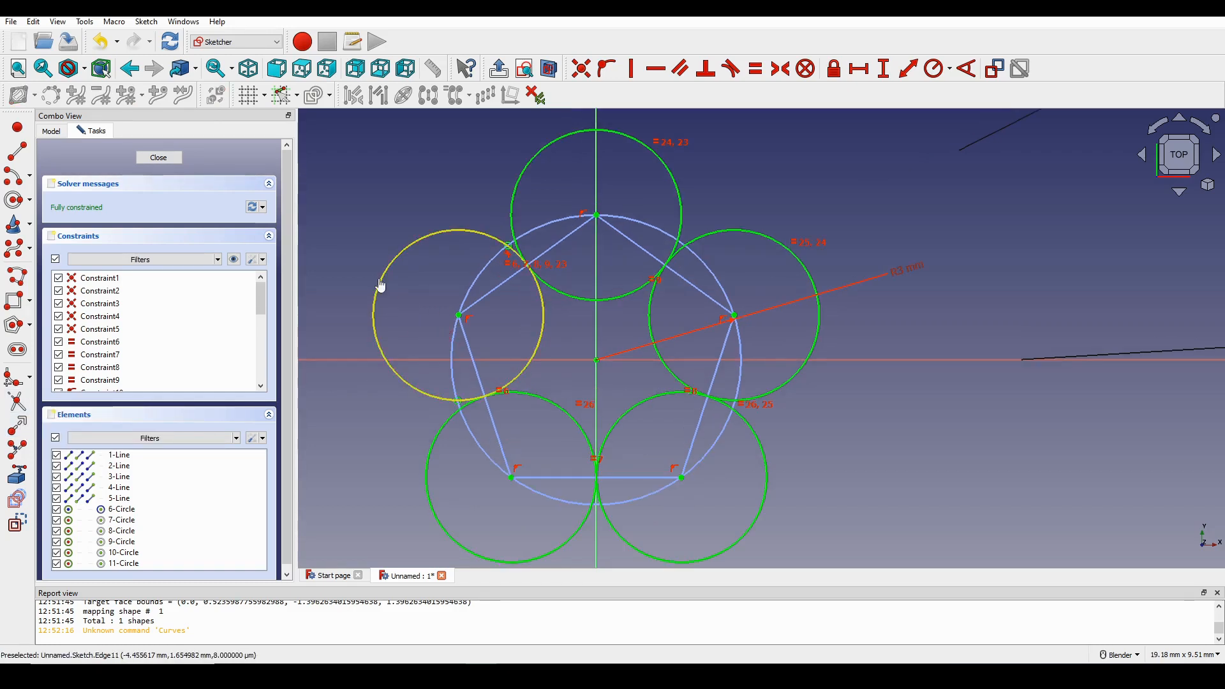
left_click(380, 285)
scroll(438, 241, "down", 2)
left_click(506, 205)
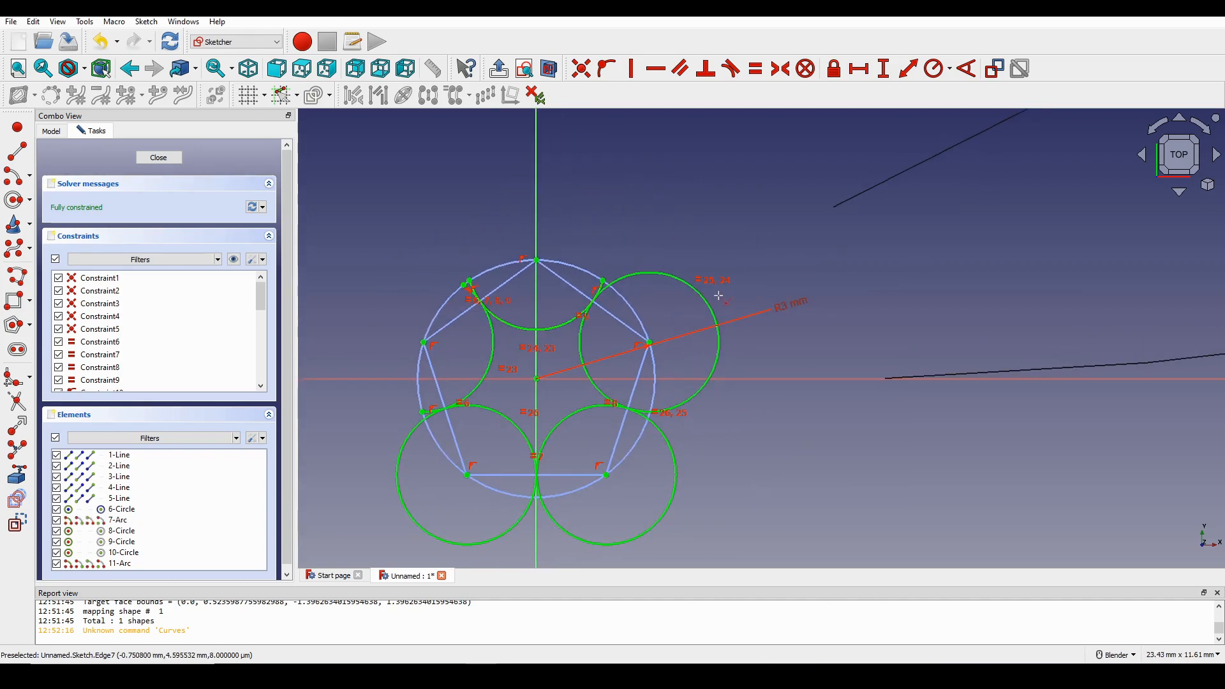
left_click(715, 309)
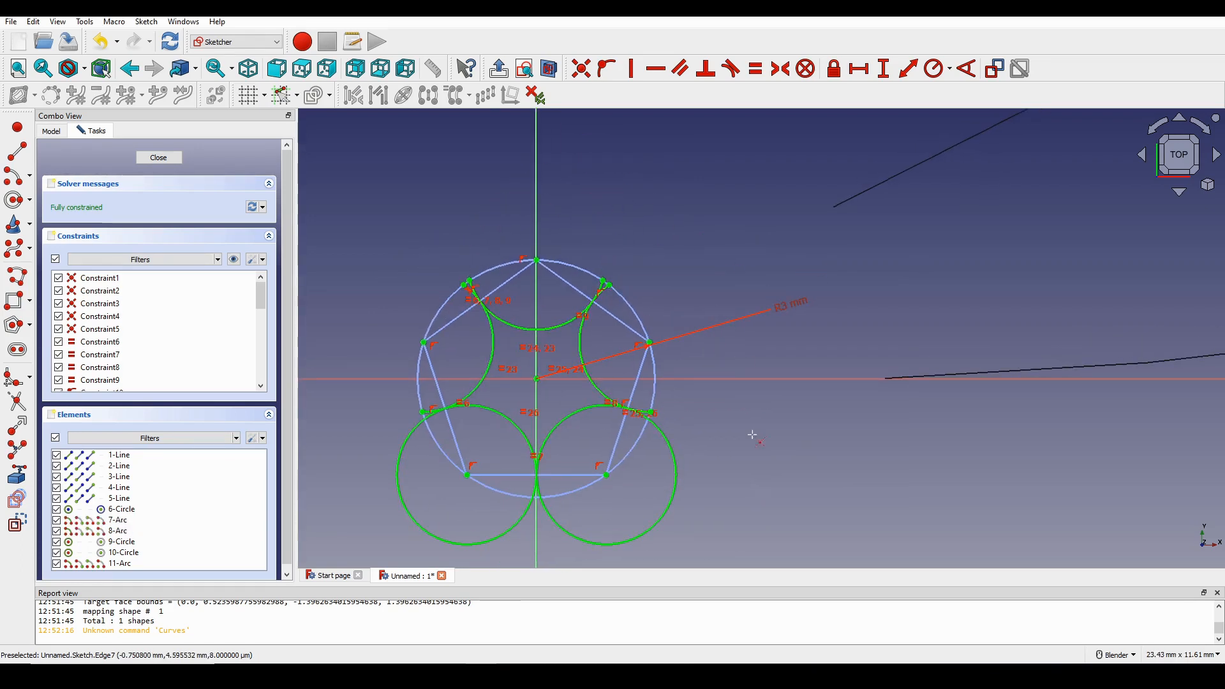
left_click(663, 524)
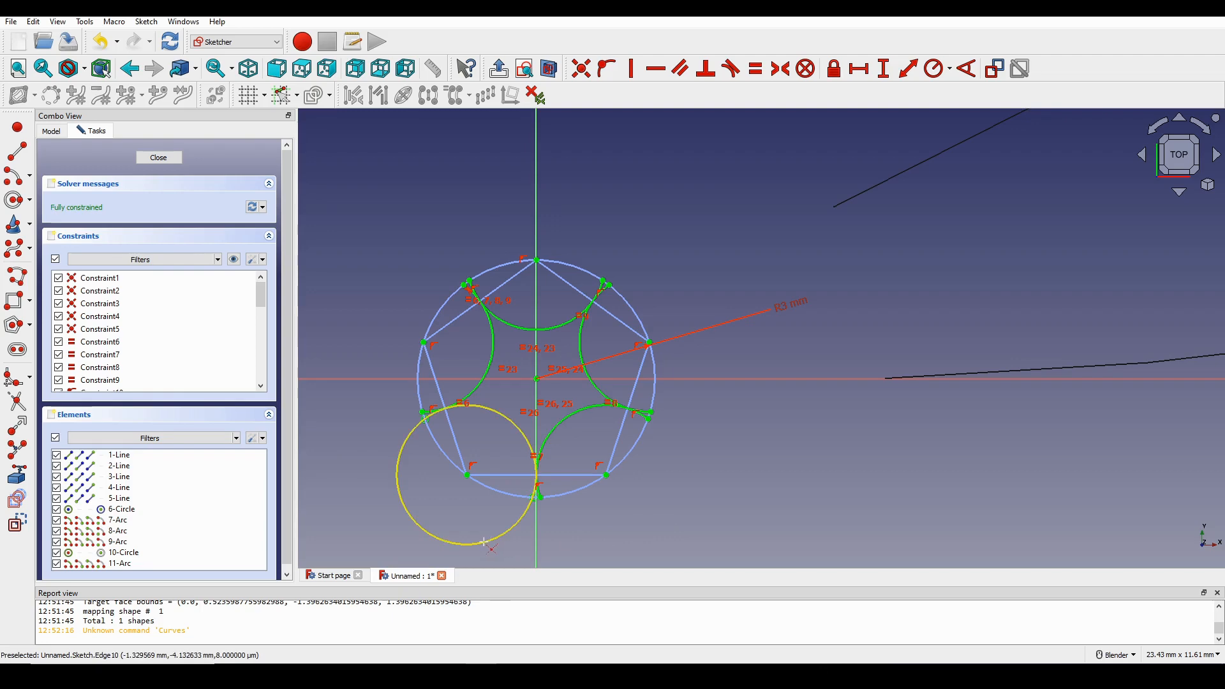
left_click(483, 541)
- Trim the leftover arc ends beyond the tangent points so the five arcs form a closed star outline
scroll(564, 530, "up", 5)
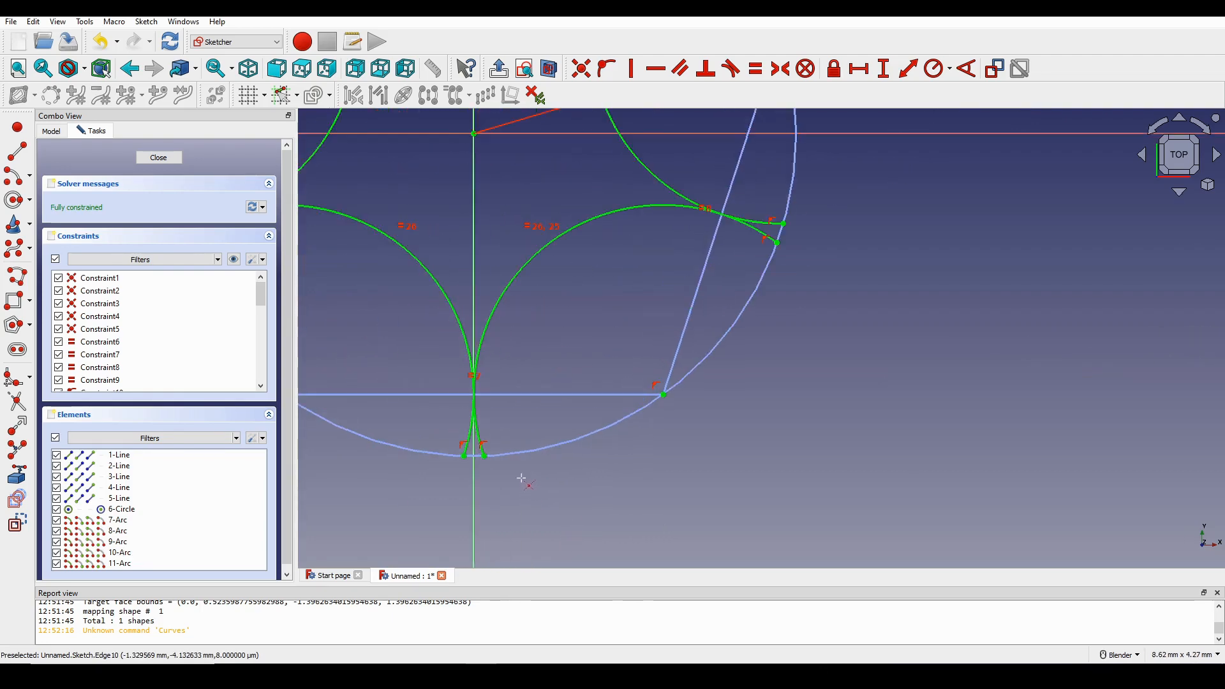
left_click(477, 430)
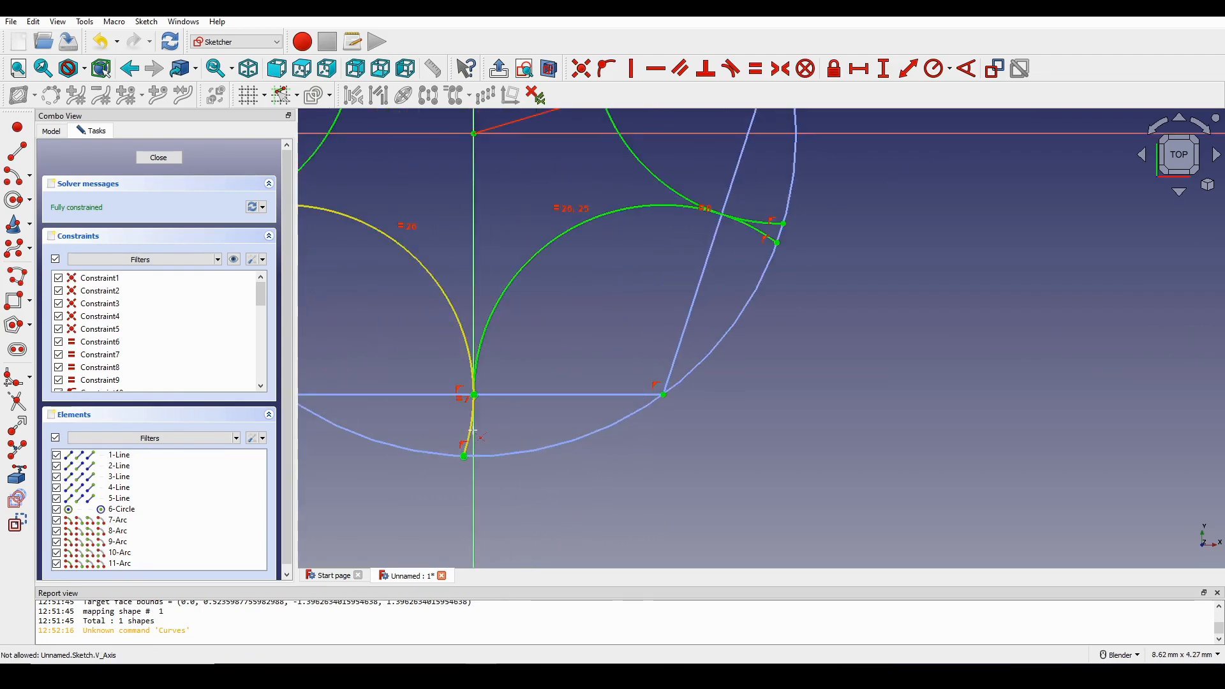
left_click(471, 431)
middle_click_drag(587, 341, 552, 414, "shift")
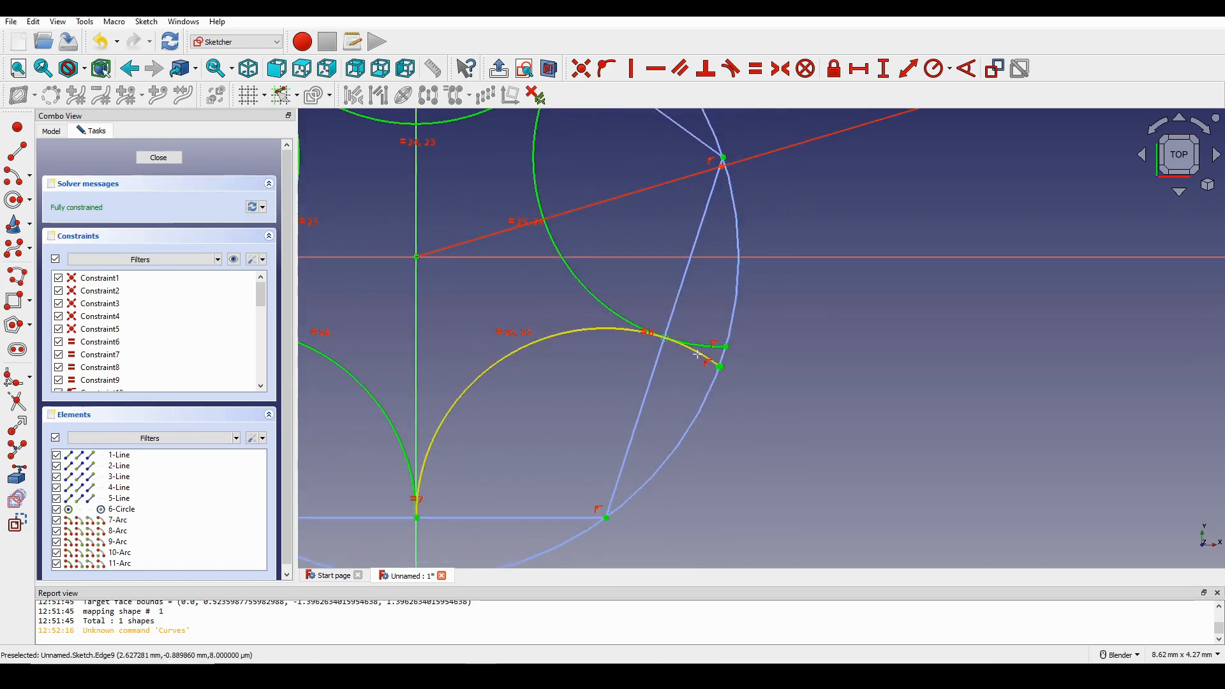
scroll(704, 350, "down", 3)
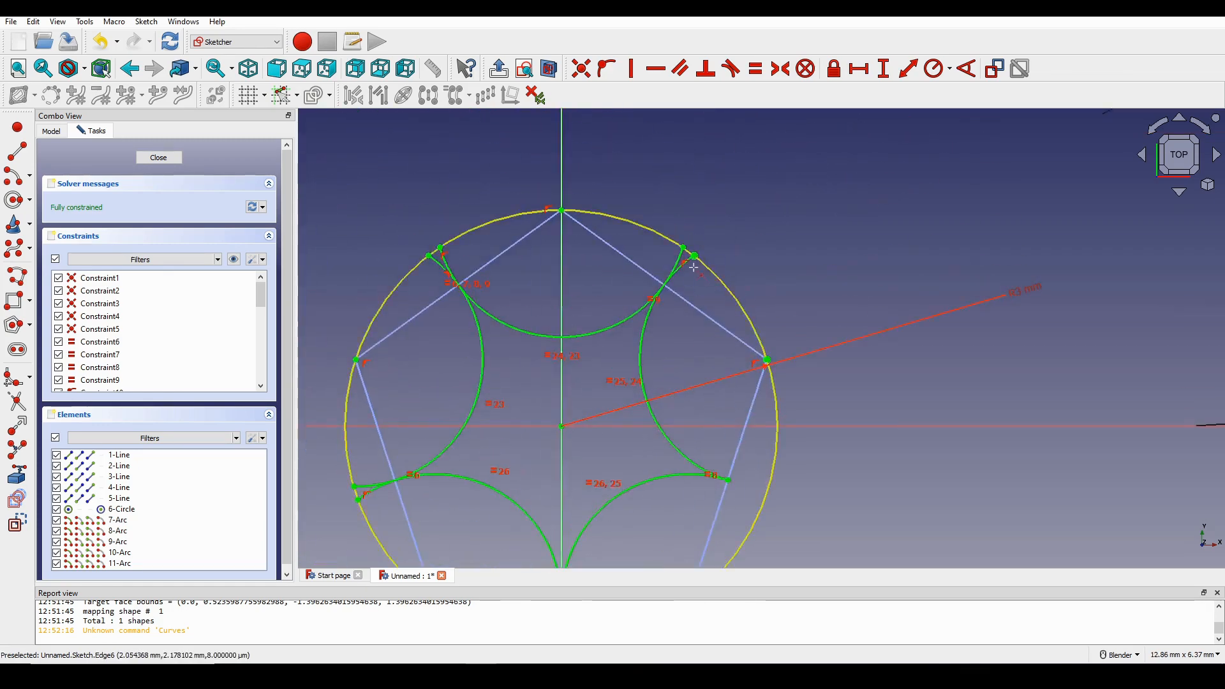
left_click(675, 266)
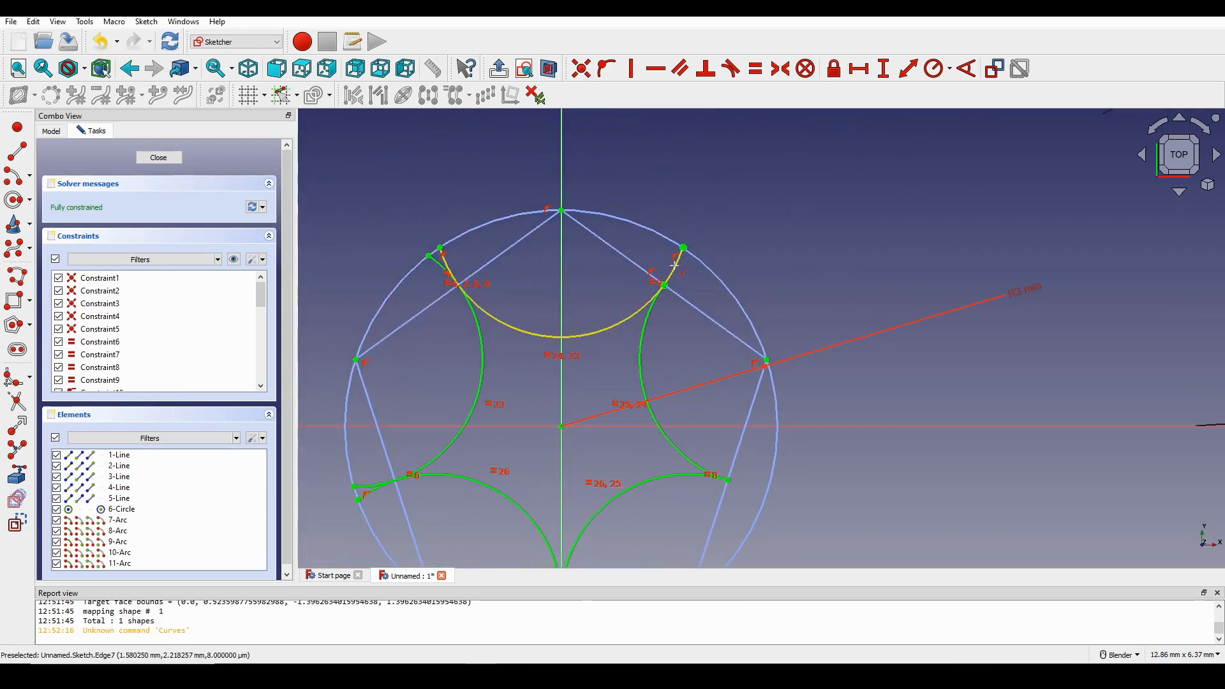
left_click(439, 264)
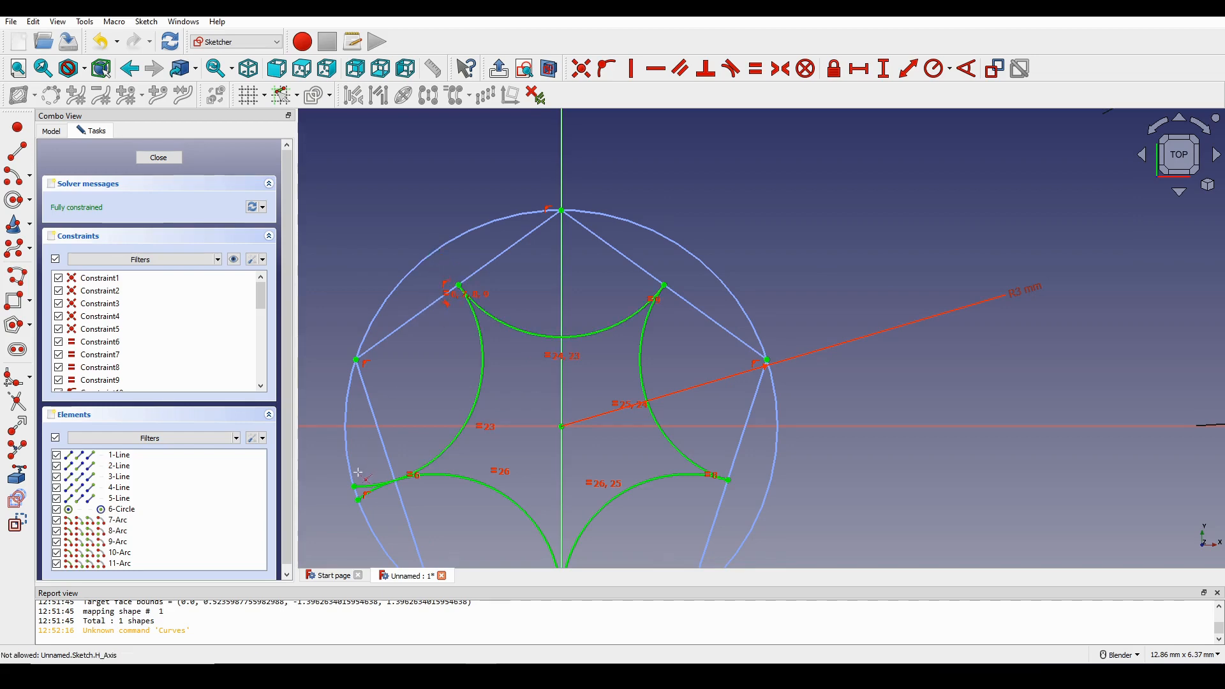
scroll(357, 474, "up", 4)
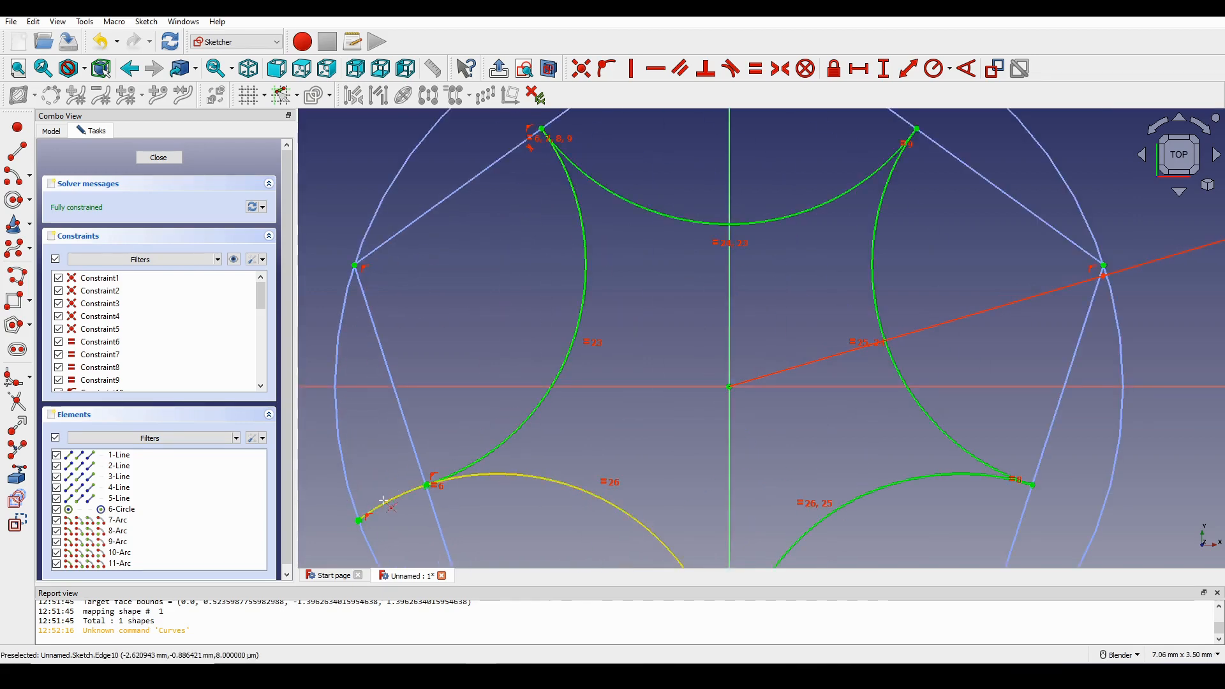
left_click(382, 497)
key("Escape")
scroll(542, 361, "down", 8)
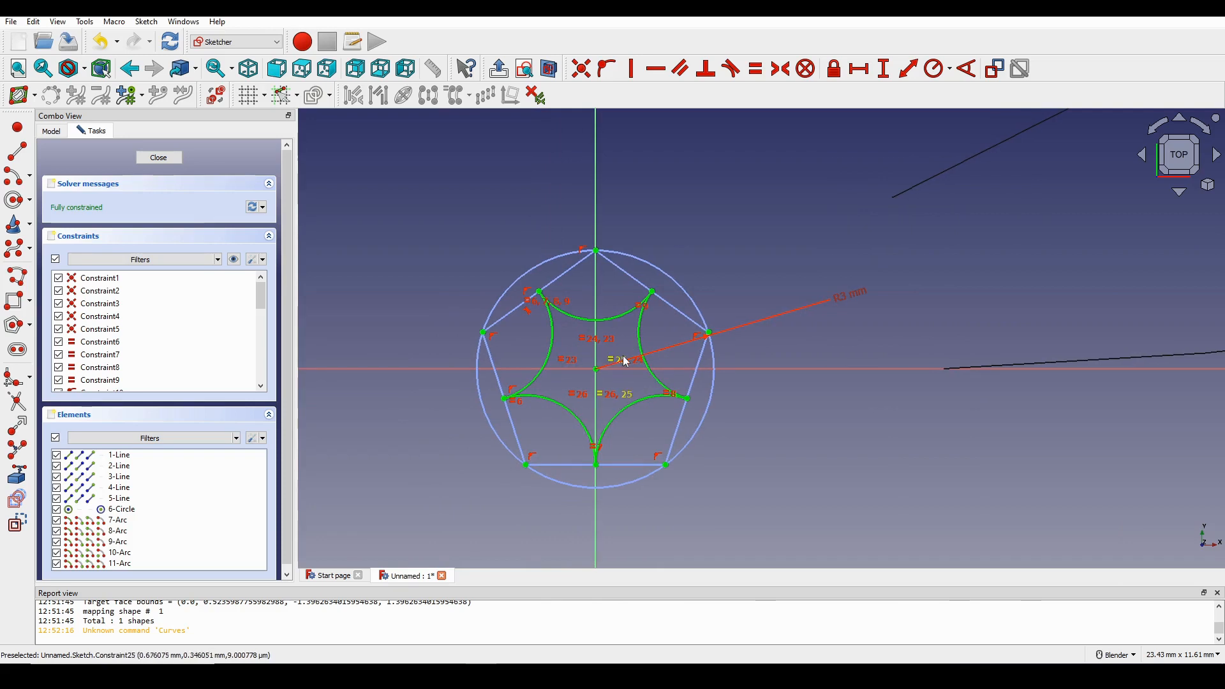
- Finish the star sketch and rename it Profile
scroll(624, 356, "up", 1)
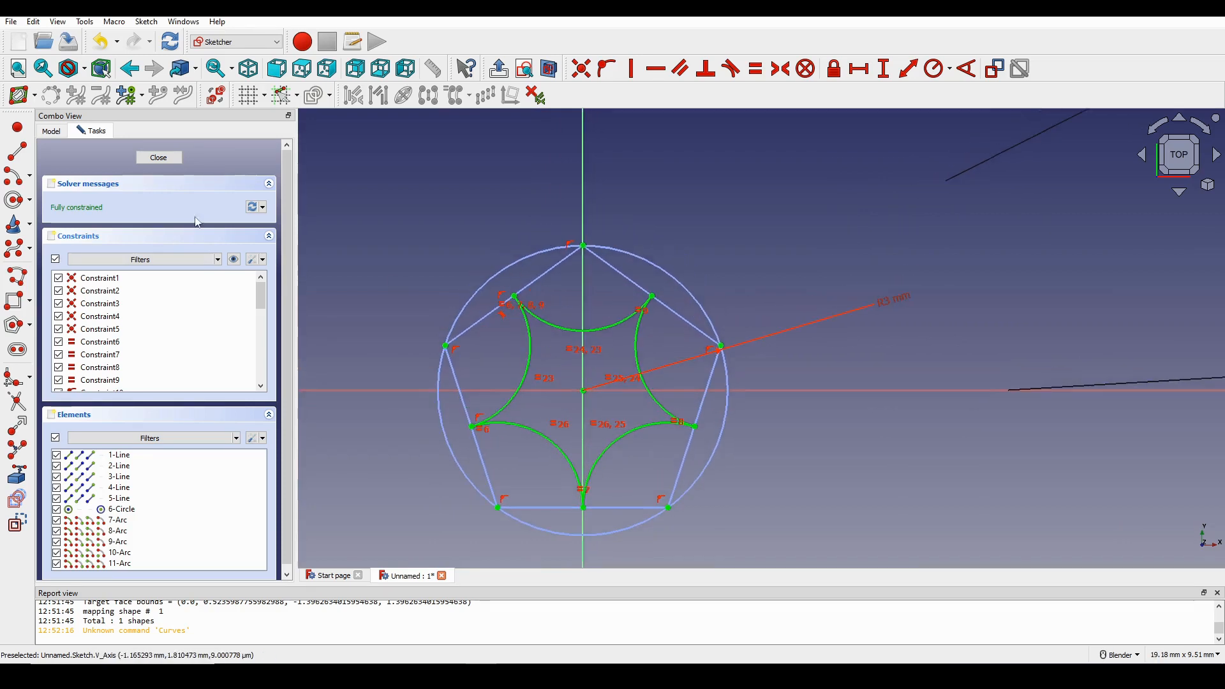
left_click(159, 157)
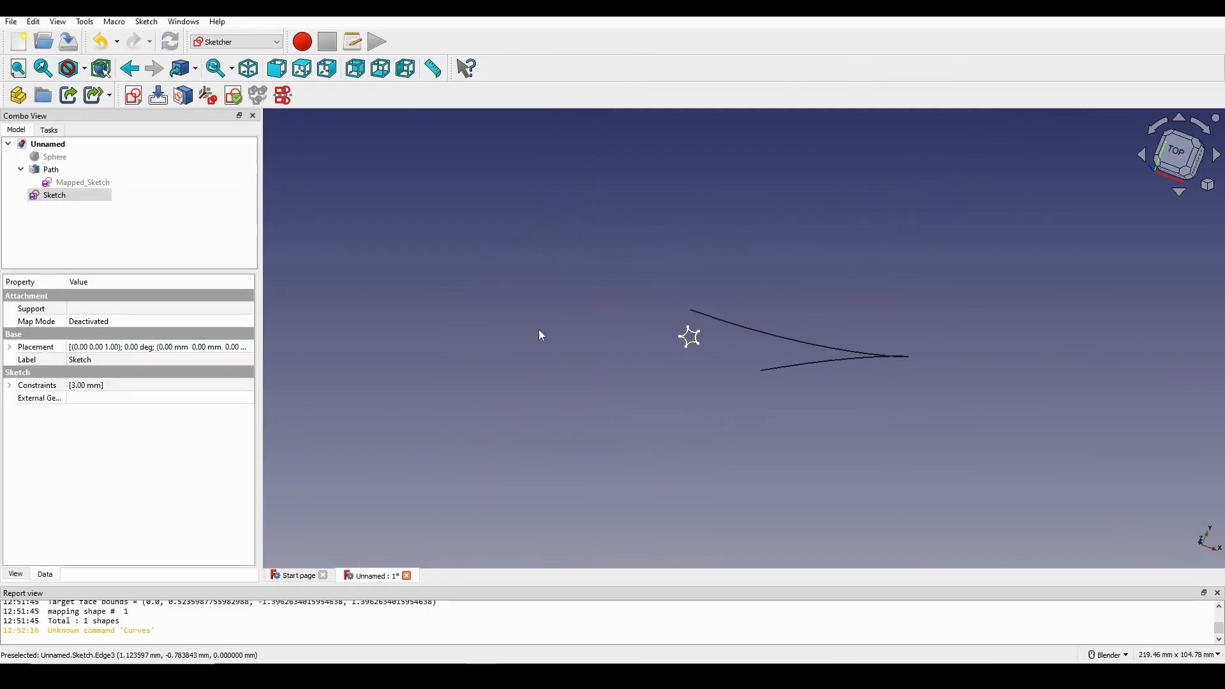
right_click(51, 197)
left_click(117, 523)
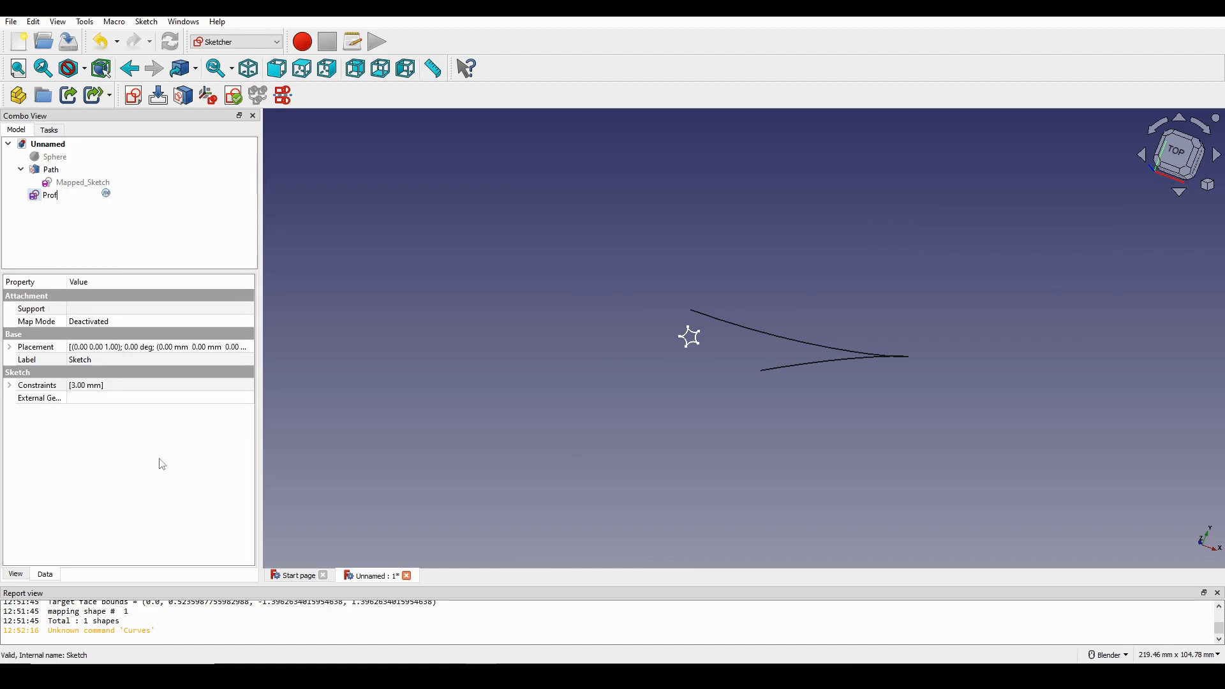
key("Return")
- Open the attachment editor for the Profile sketch and attach it to the lower end point of the path curve
key("1")
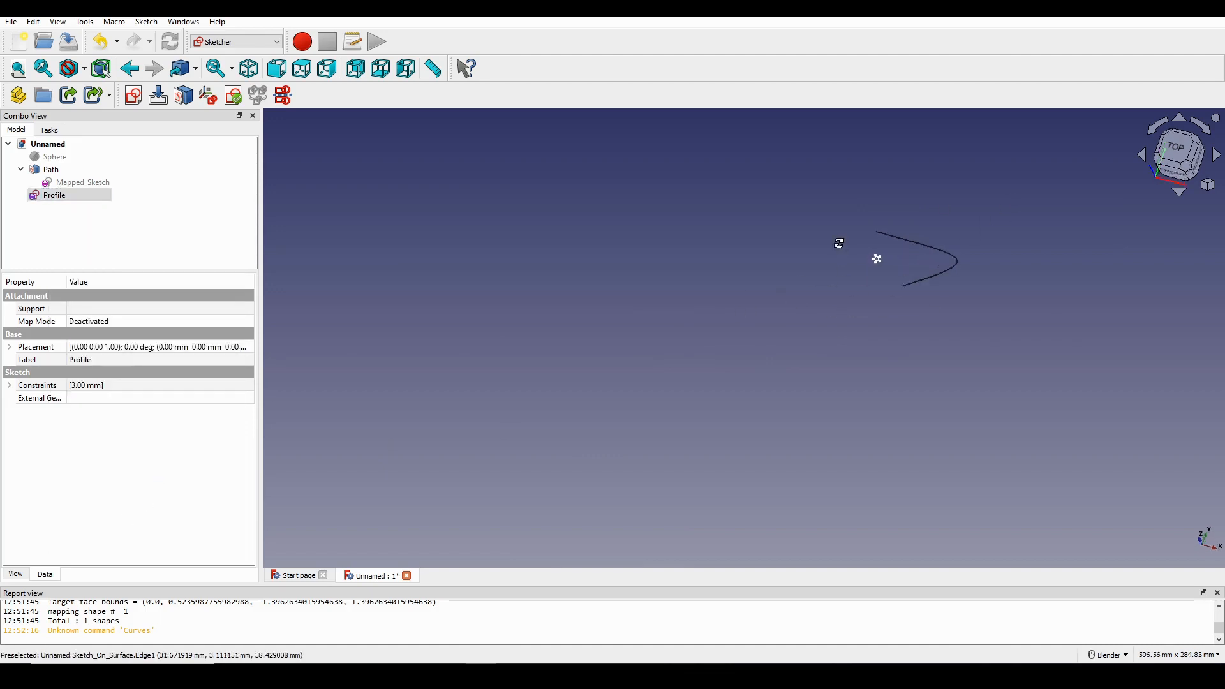
scroll(981, 287, "up", 2)
middle_click_drag(916, 286, 640, 339, "shift")
scroll(793, 358, "up", 3)
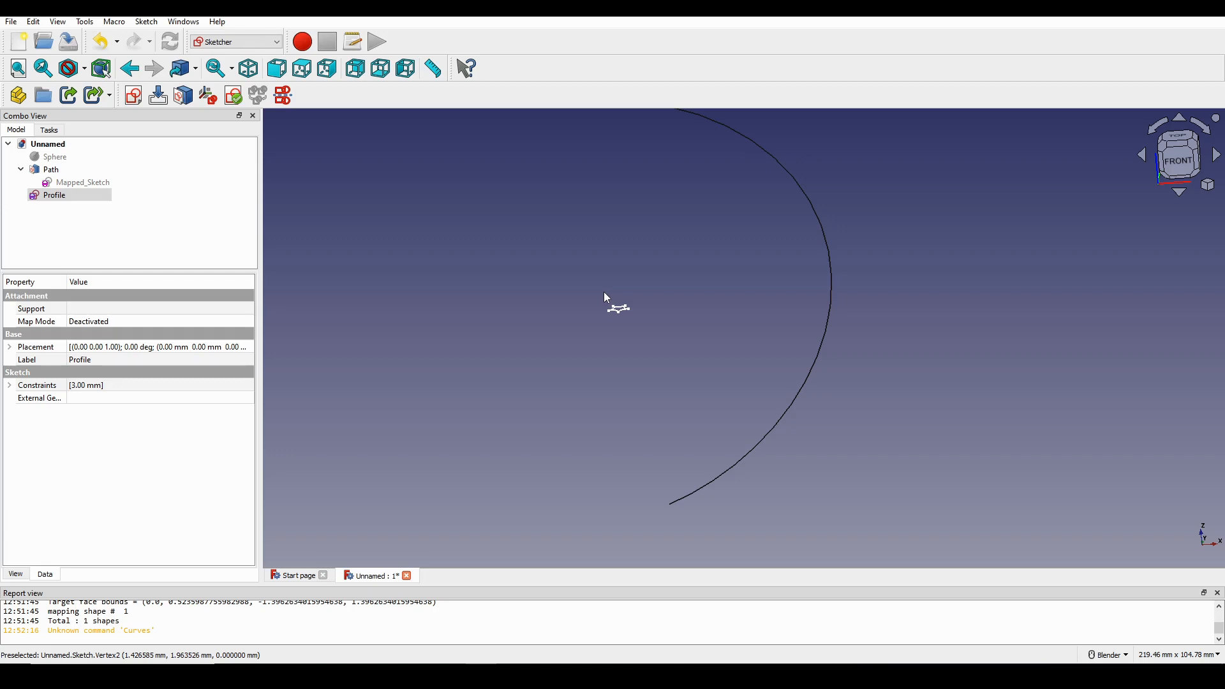
scroll(657, 487, "up", 1)
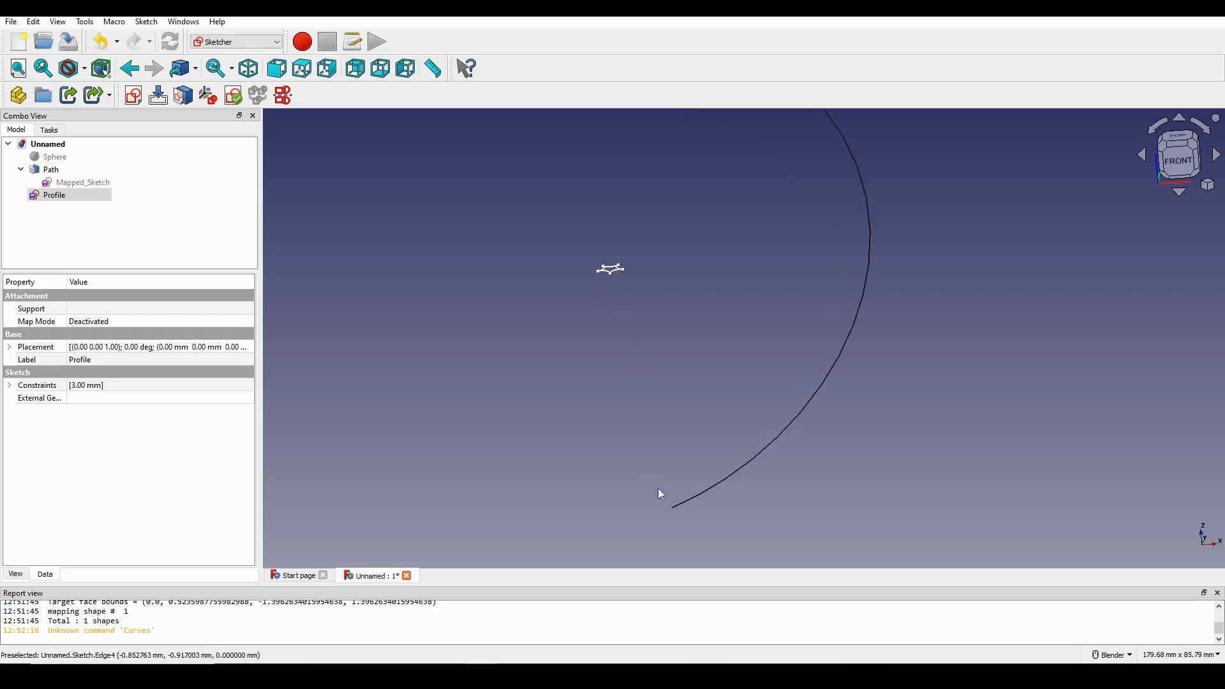
scroll(674, 512, "down", 2)
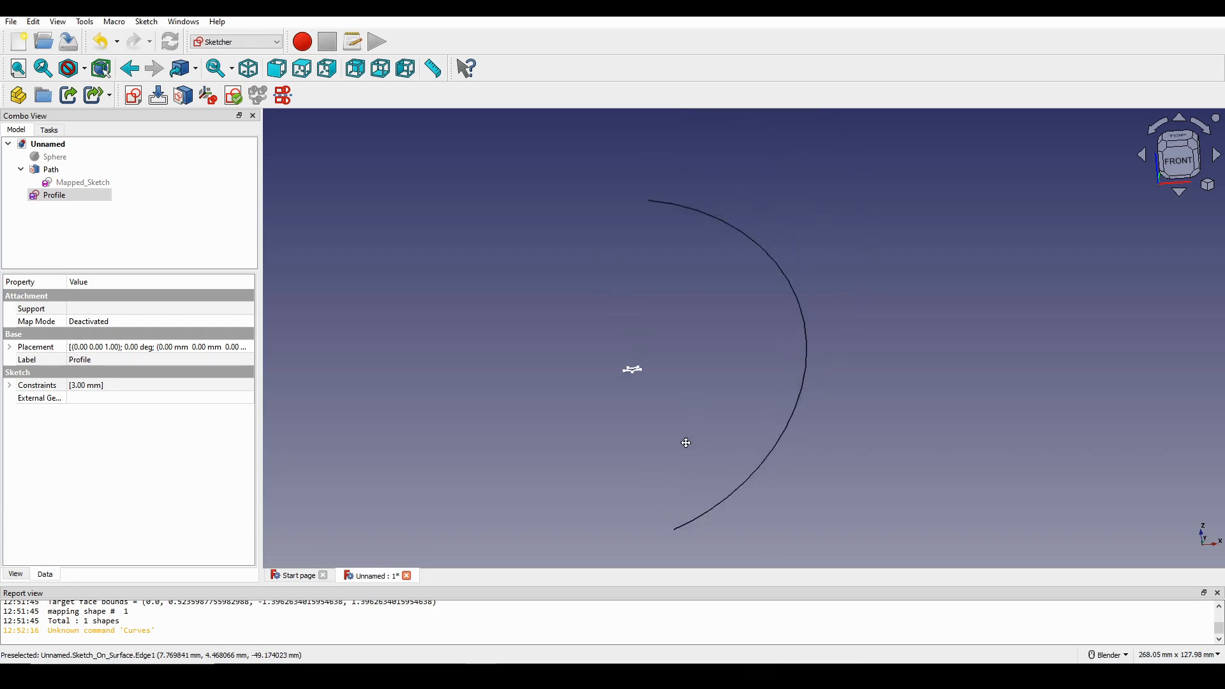
scroll(648, 204, "up", 1)
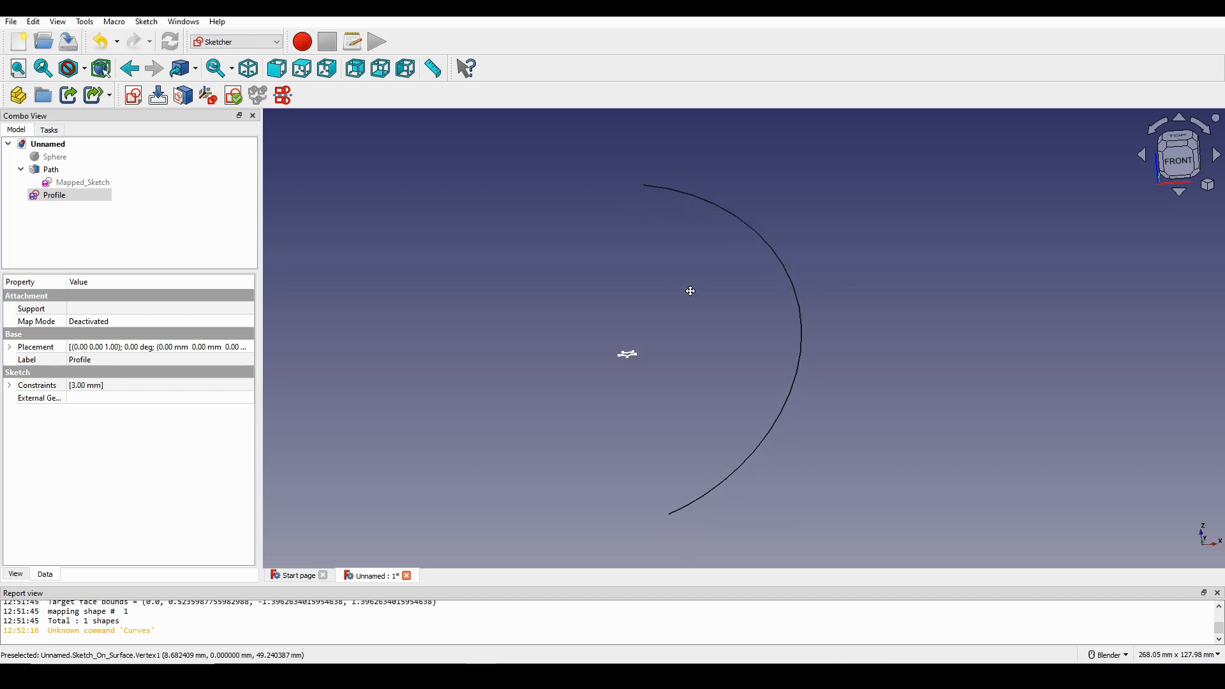
right_click(43, 200)
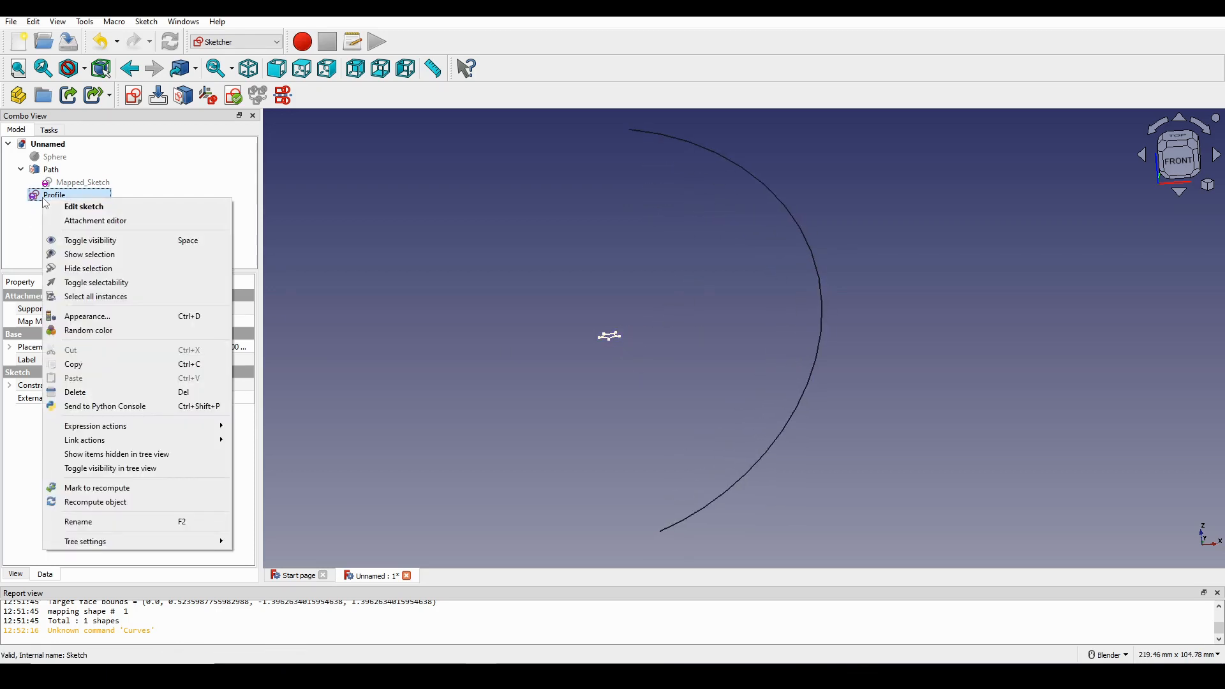
left_click(131, 223)
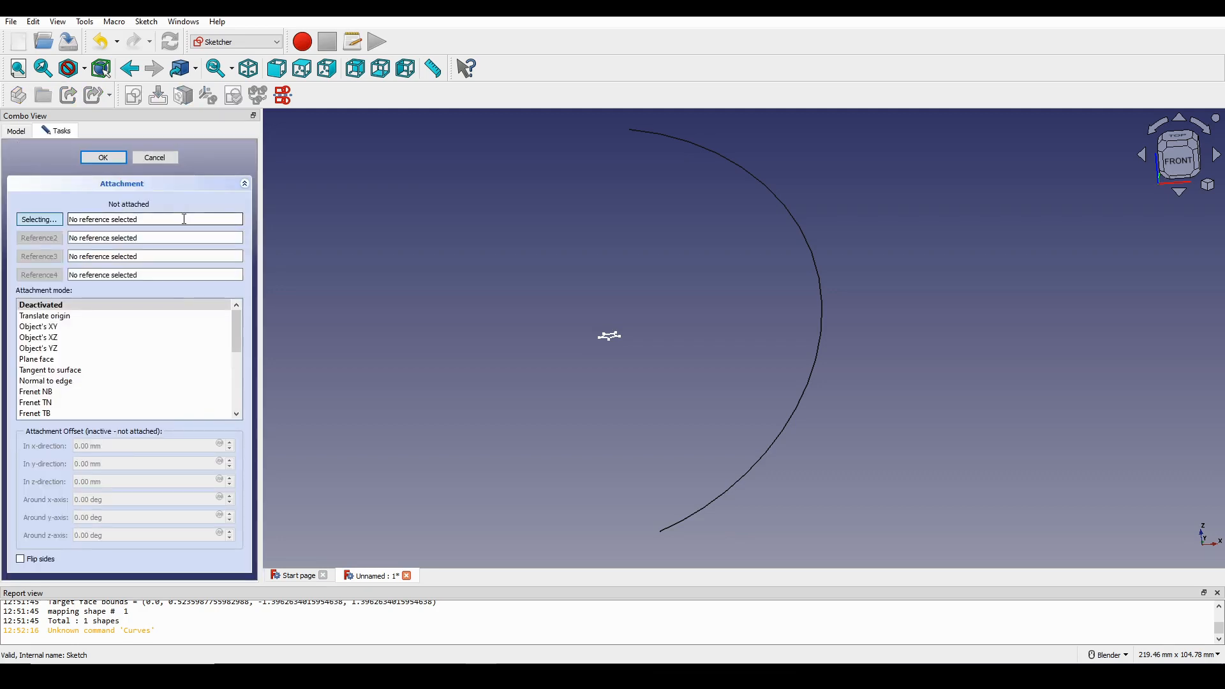
middle_click_drag(662, 301, 636, 271, "shift")
scroll(637, 296, "up", 1)
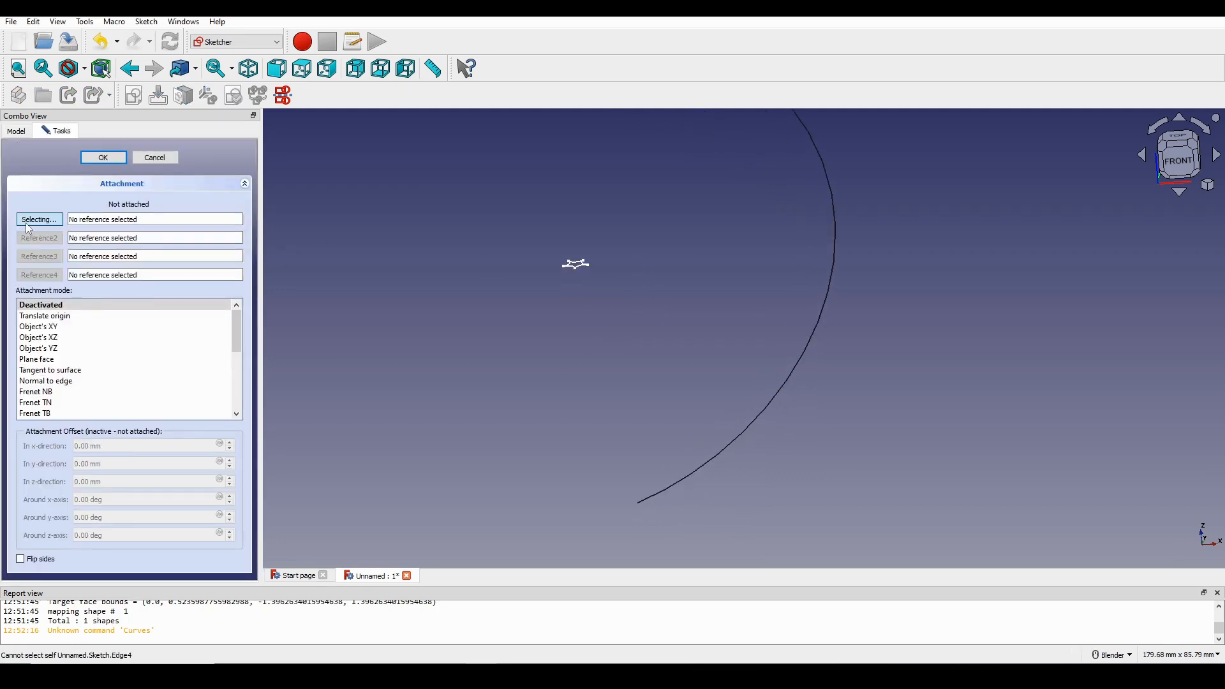
middle_click_drag(569, 299, 527, 268, "shift")
scroll(565, 328, "up", 2)
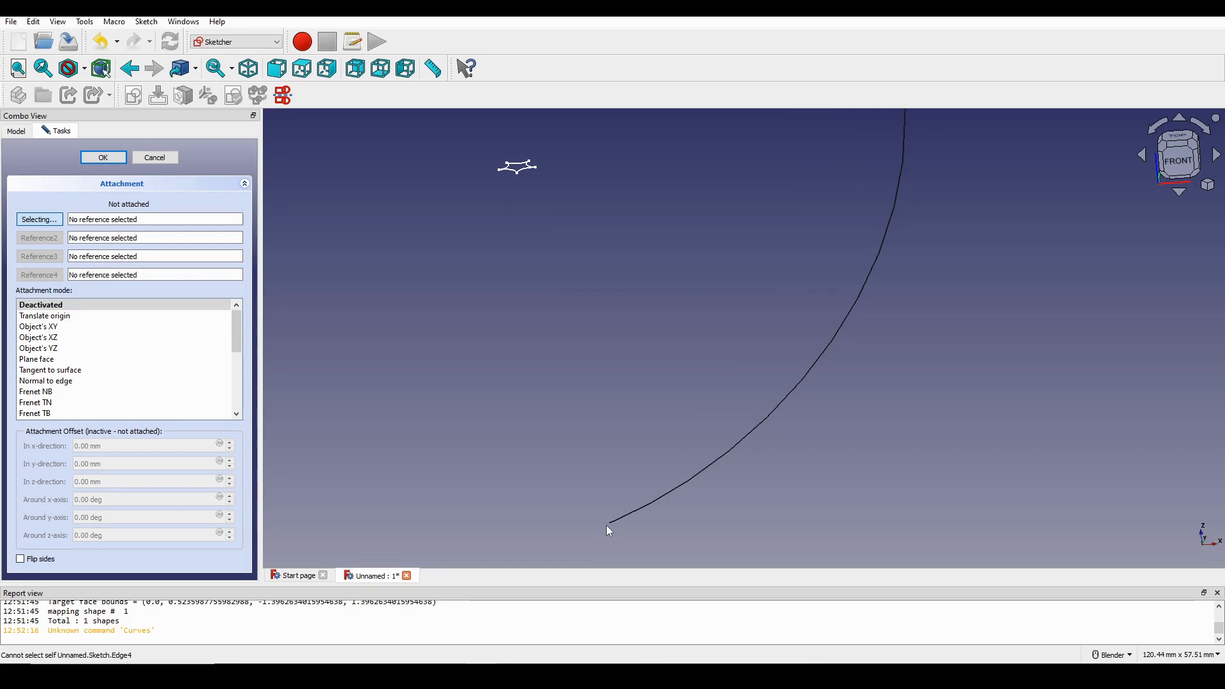
left_click(611, 530)
- Add the path curve as the second attachment reference, set the attachment mode to Normal to edge and accept
scroll(602, 424, "up", 5)
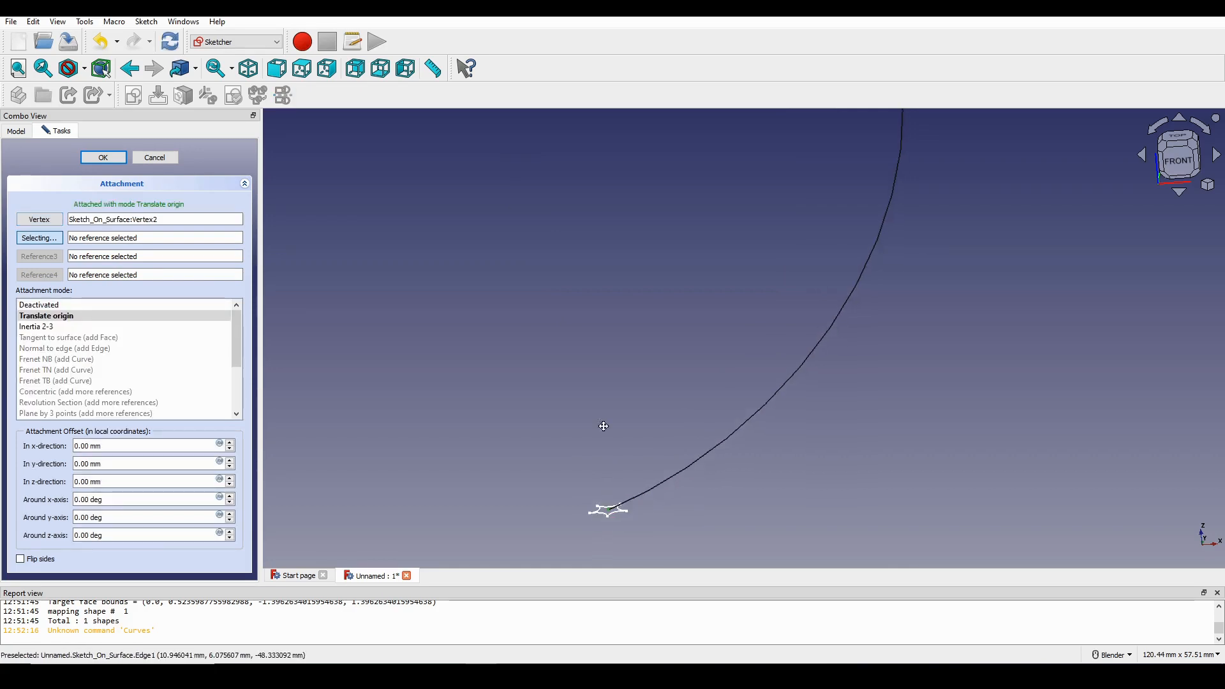
scroll(670, 483, "up", 1)
mouse_move(671, 460)
middle_mouse_down("shift")
mouse_move(670, 483)
mouse_move(676, 456)
mouse_move(759, 466)
mouse_move(561, 478)
mouse_move(465, 457)
mouse_move(481, 418)
mouse_move(511, 429)
middle_mouse_up("shift")
scroll(511, 429, "up", 4)
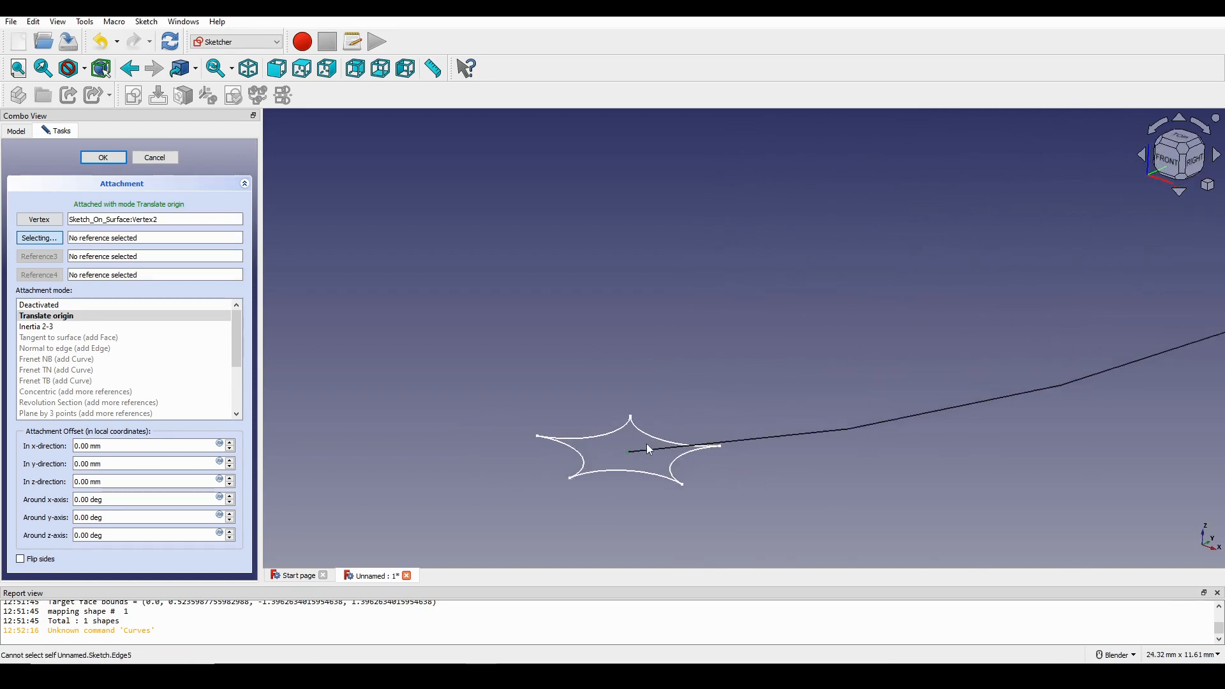
middle_click_drag(640, 442, 637, 450)
scroll(629, 458, "down", 2)
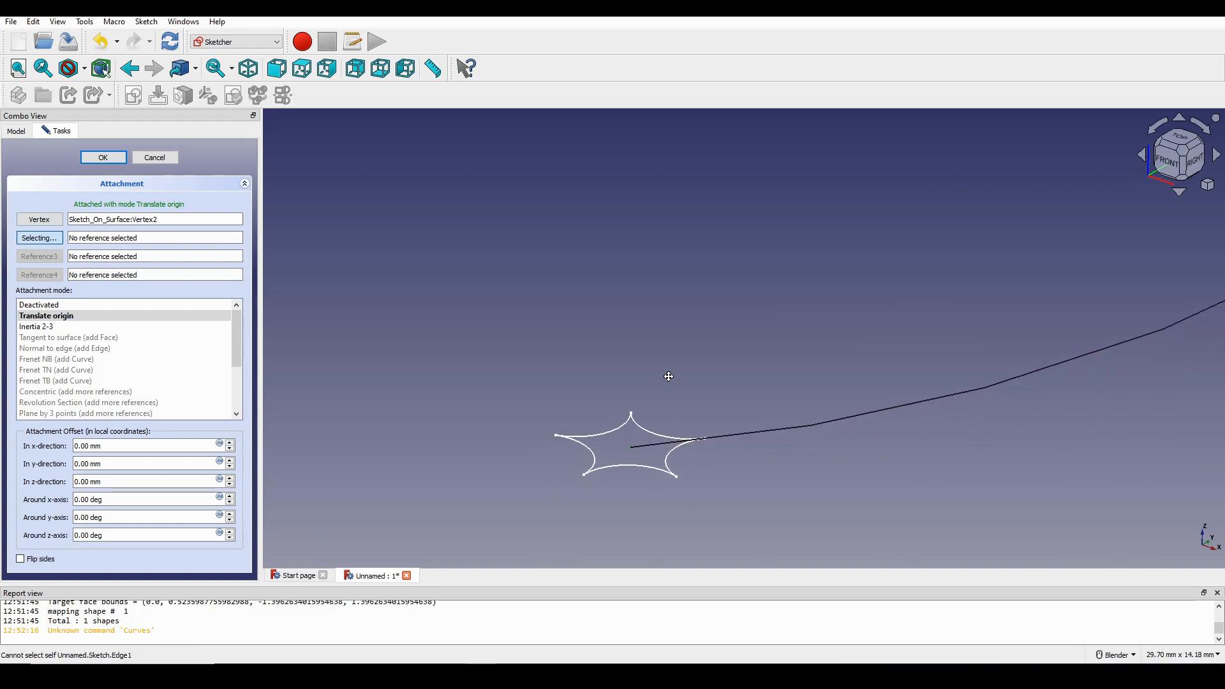
scroll(676, 369, "down", 3)
middle_click_drag(664, 364, 623, 380)
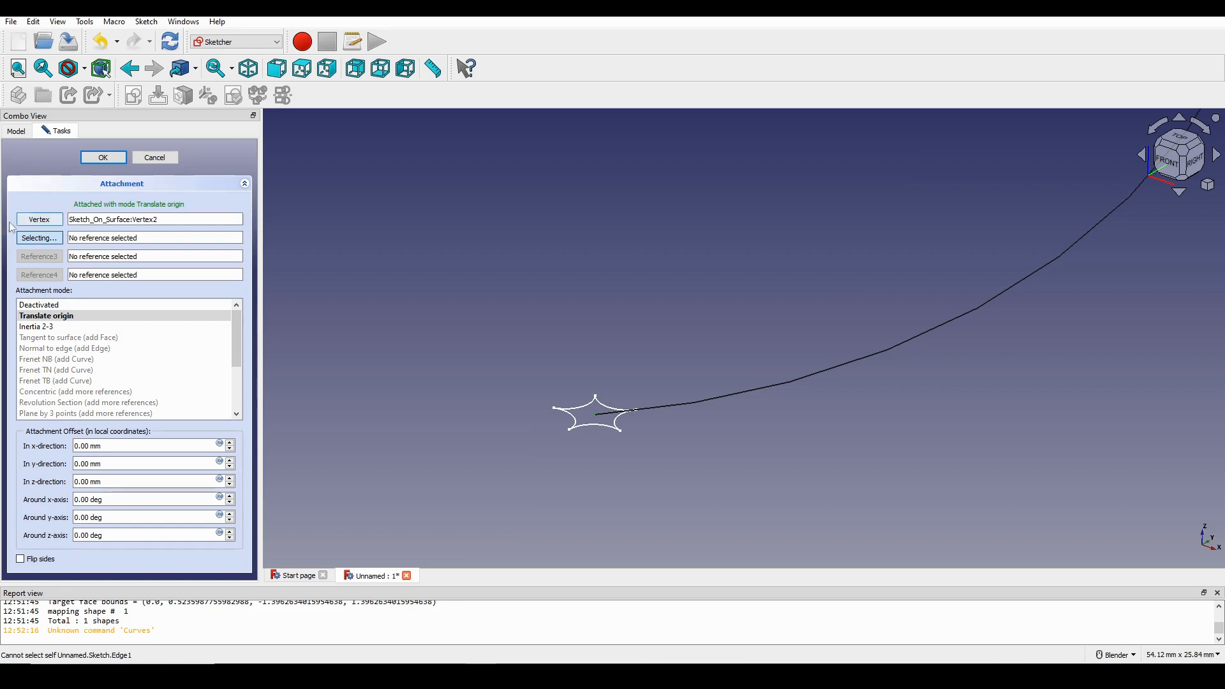
left_click(735, 402)
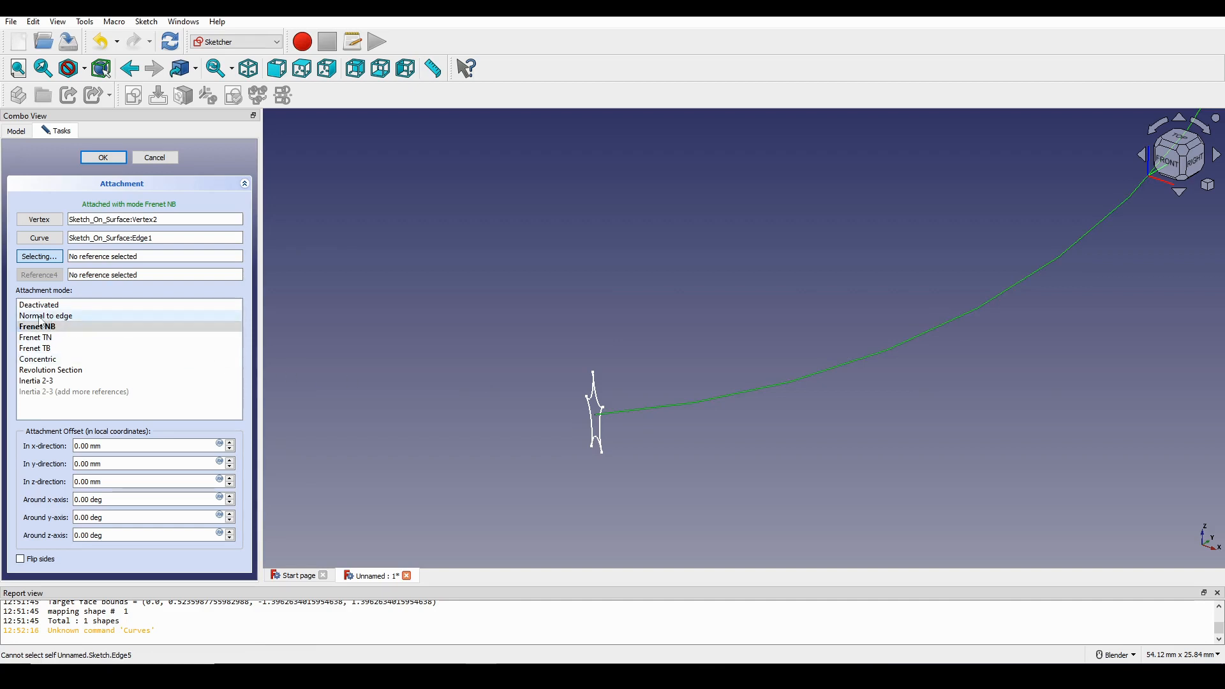
left_click(72, 321)
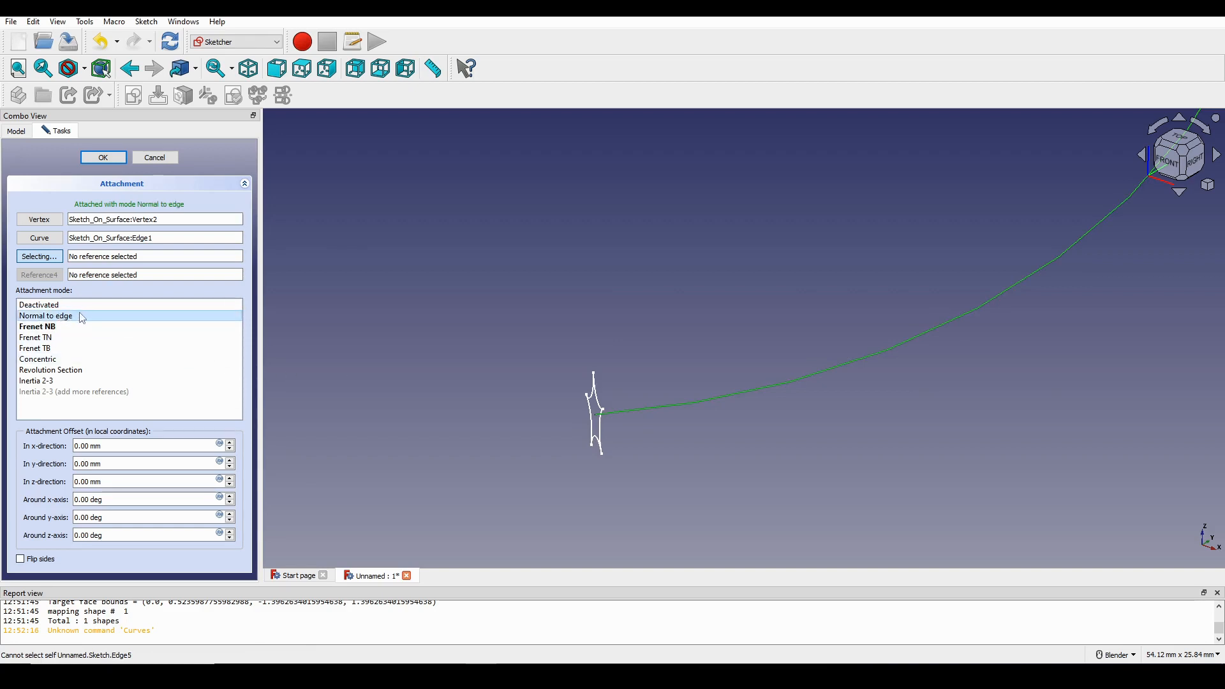
left_click(95, 157)
- In the Part workbench, sweep Profile along the path curve with Create solid and Frenet enabled
mouse_move(702, 377)
middle_mouse_down()
mouse_move(719, 380)
mouse_move(675, 372)
mouse_move(725, 374)
mouse_move(718, 361)
middle_mouse_up()
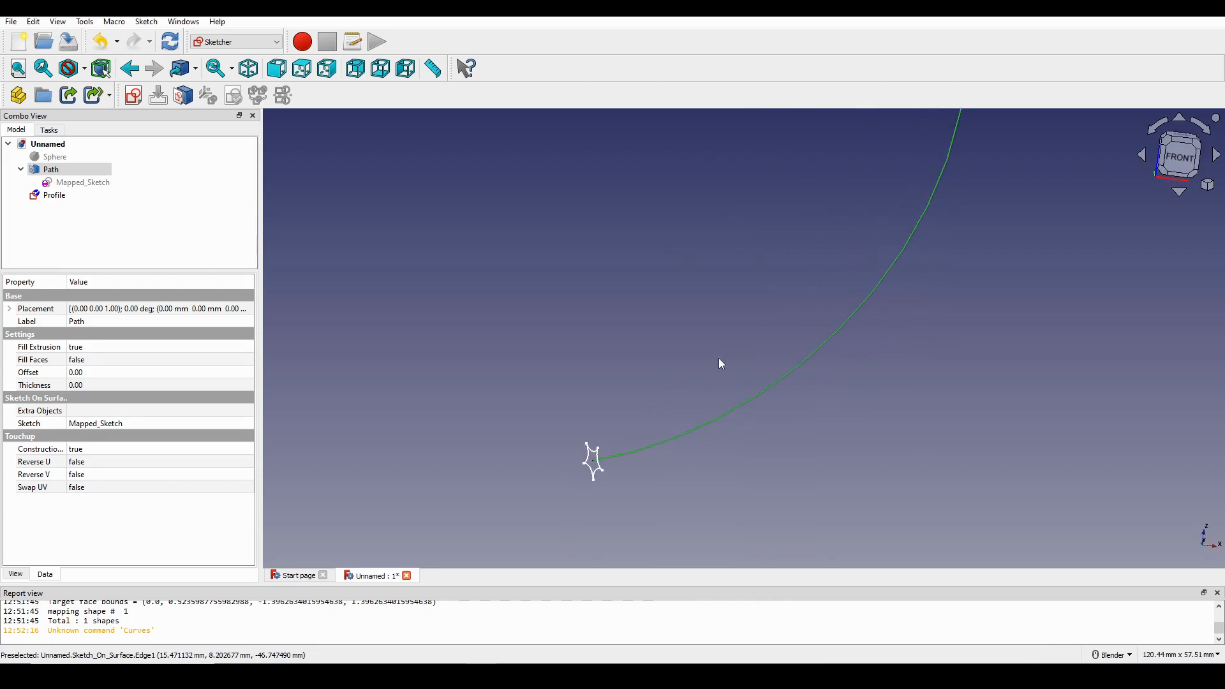
left_click(247, 42)
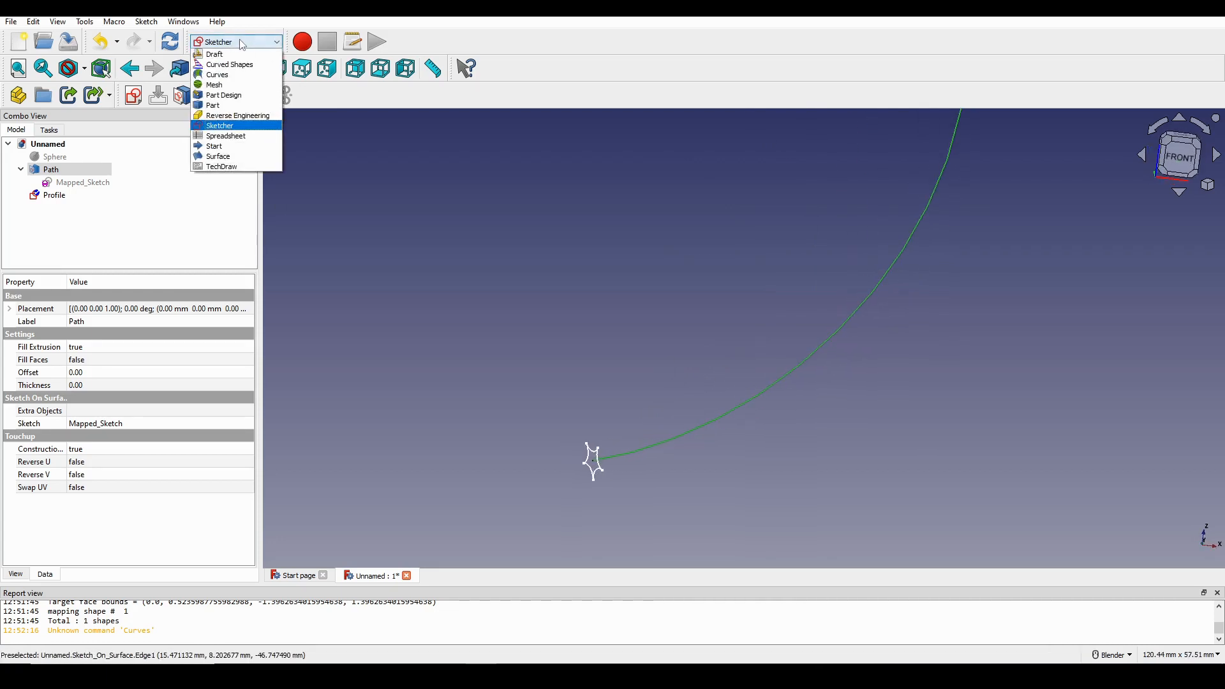
left_click(219, 102)
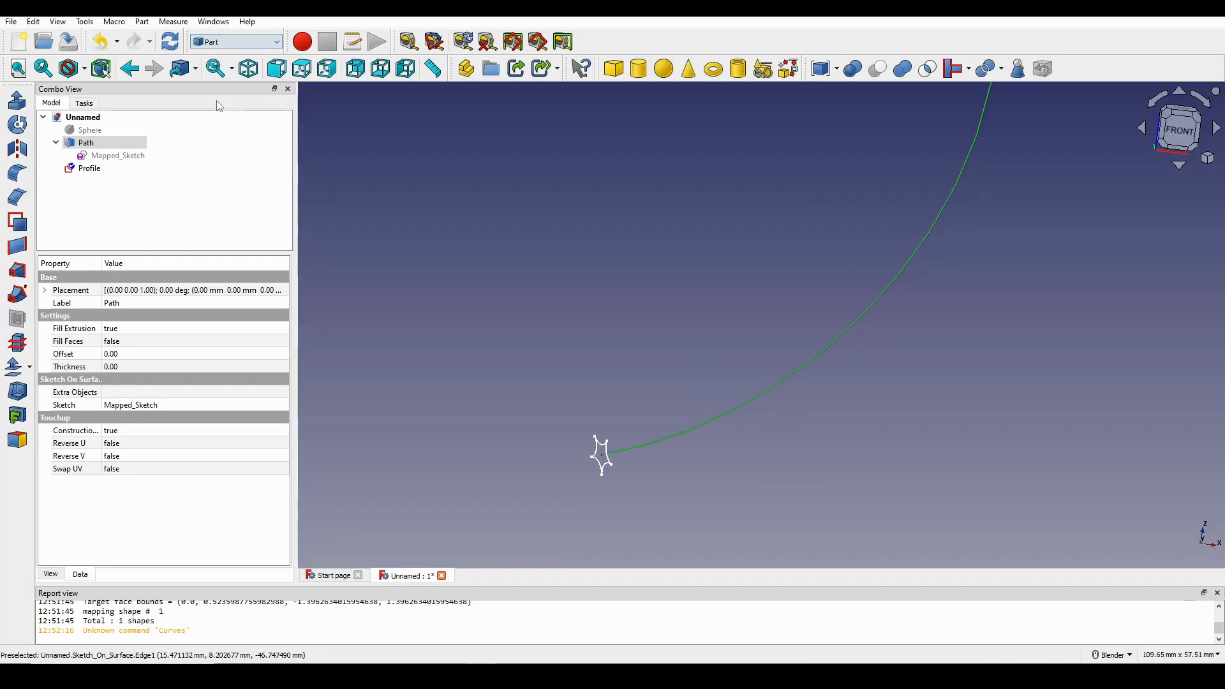
left_click(19, 294)
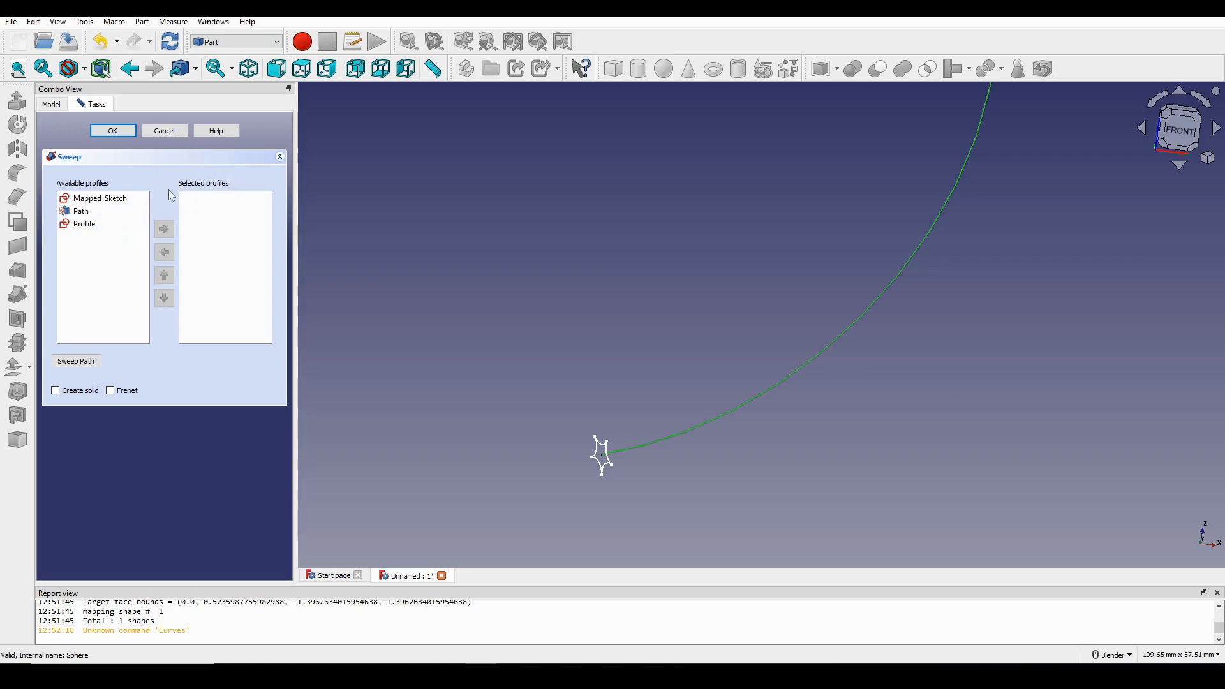
left_click(78, 226)
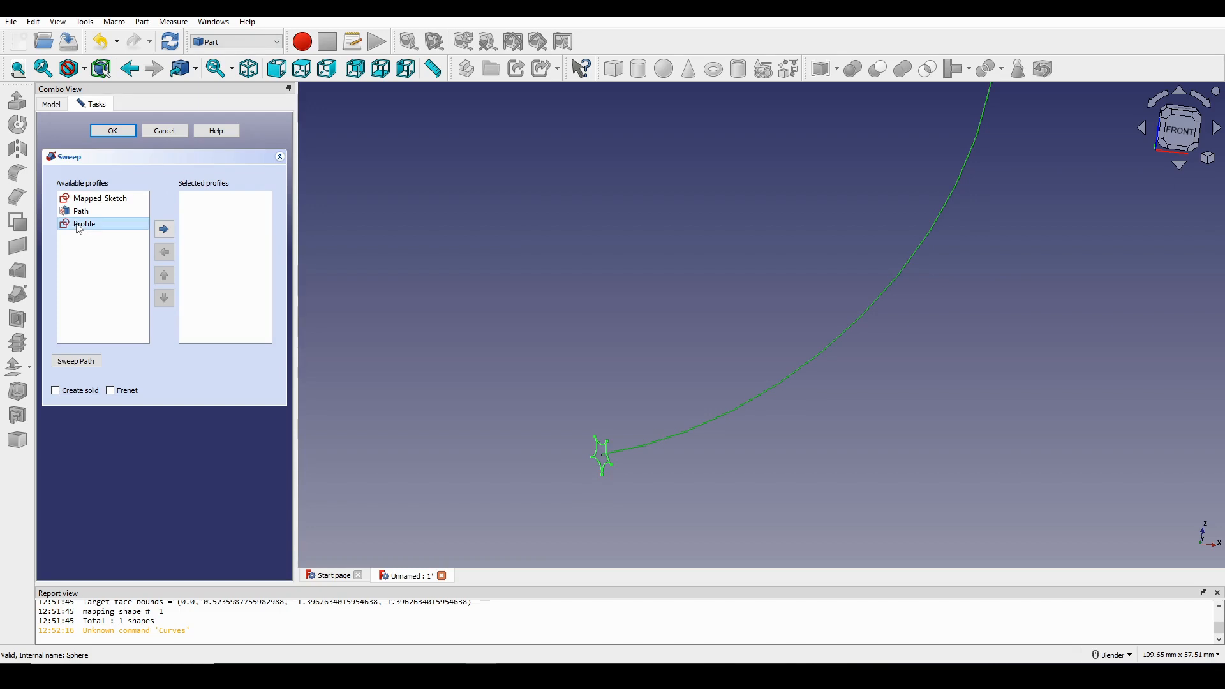
left_click(164, 229)
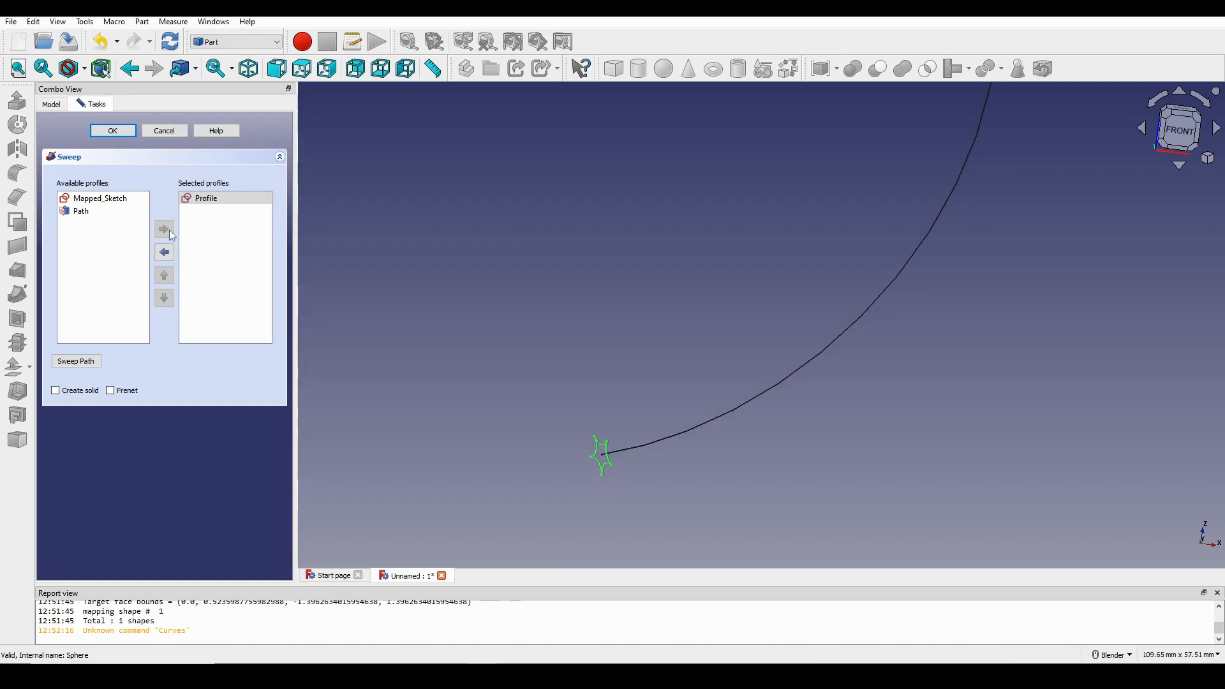
left_click(76, 361)
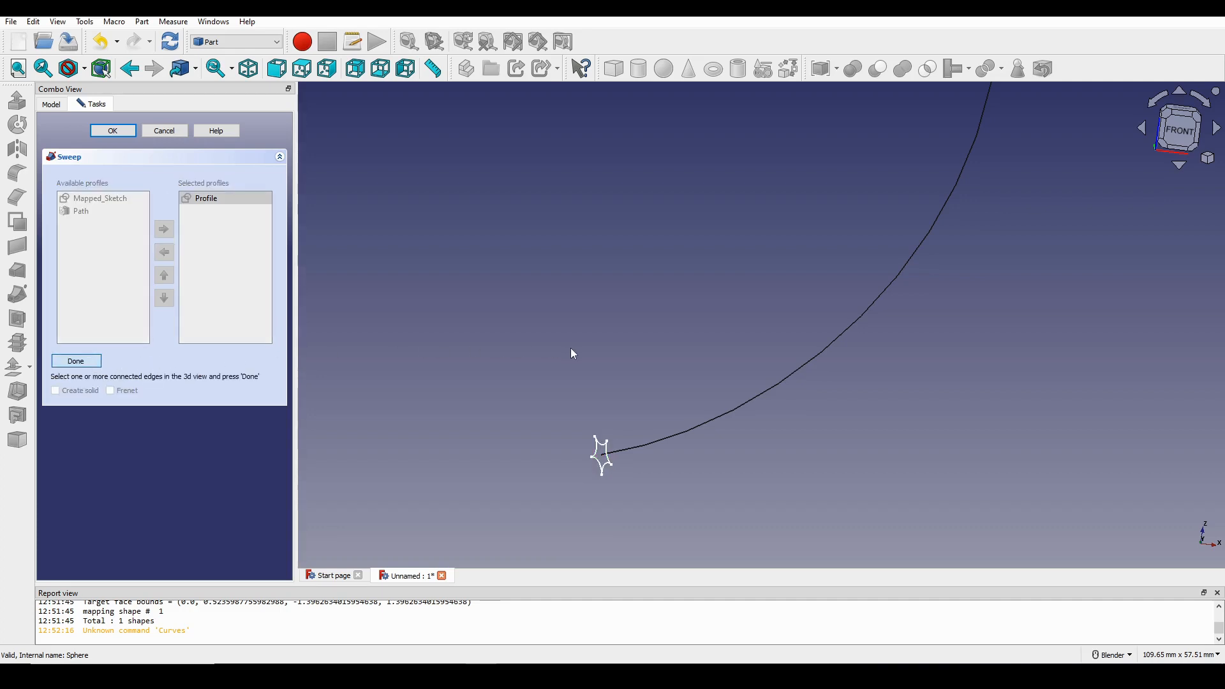
left_click(762, 396)
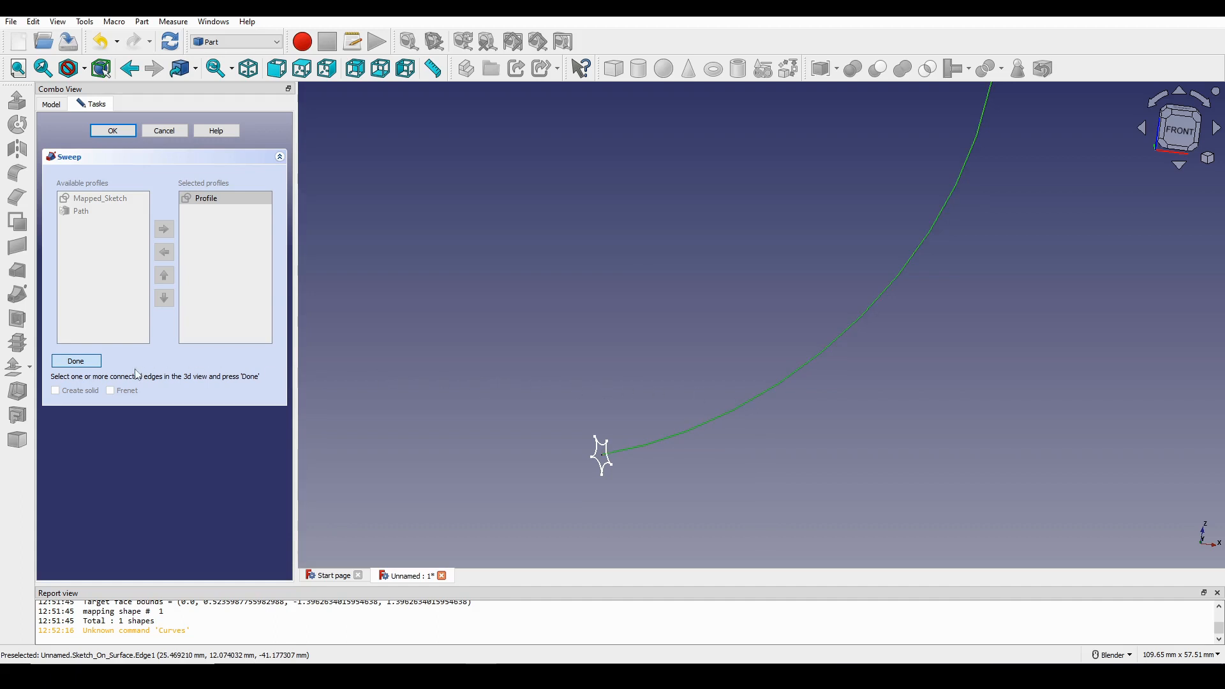
left_click(76, 361)
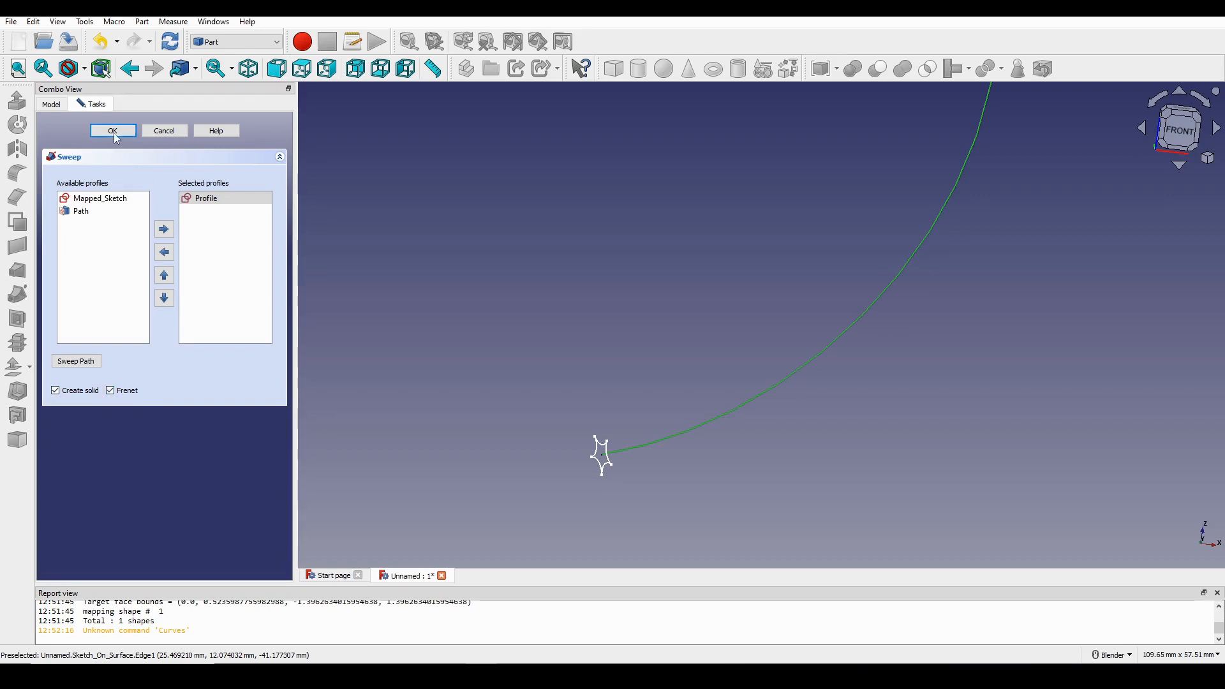
left_click(112, 130)
middle_click_drag(705, 276, 633, 399)
middle_click_drag(877, 291, 869, 282, "shift")
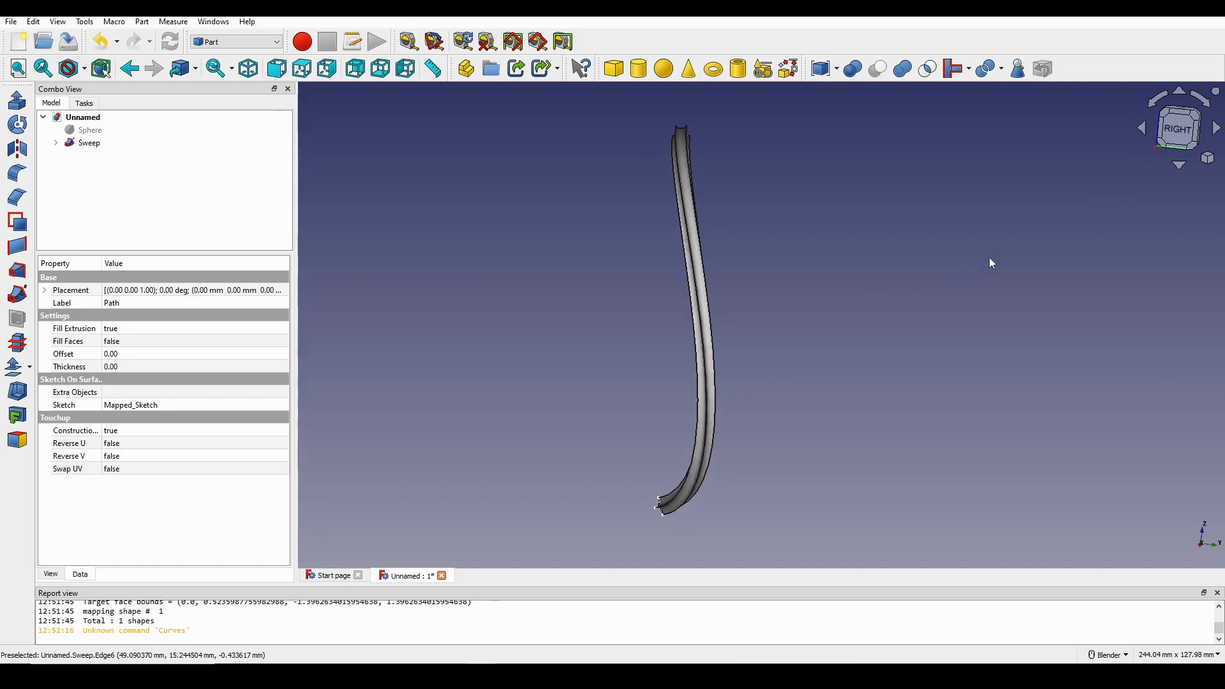
middle_click_drag(641, 273, 715, 304)
middle_click_drag(764, 236, 727, 255, "shift")
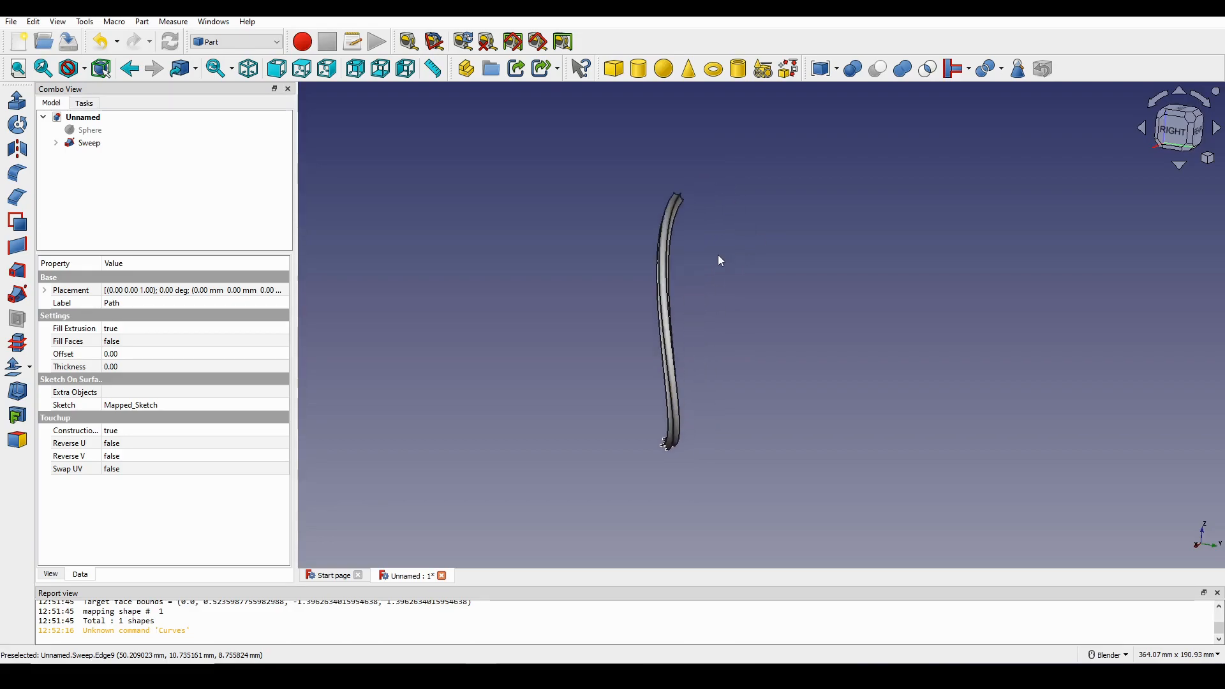
key("Print")
left_click_drag(475, 93, 925, 498)
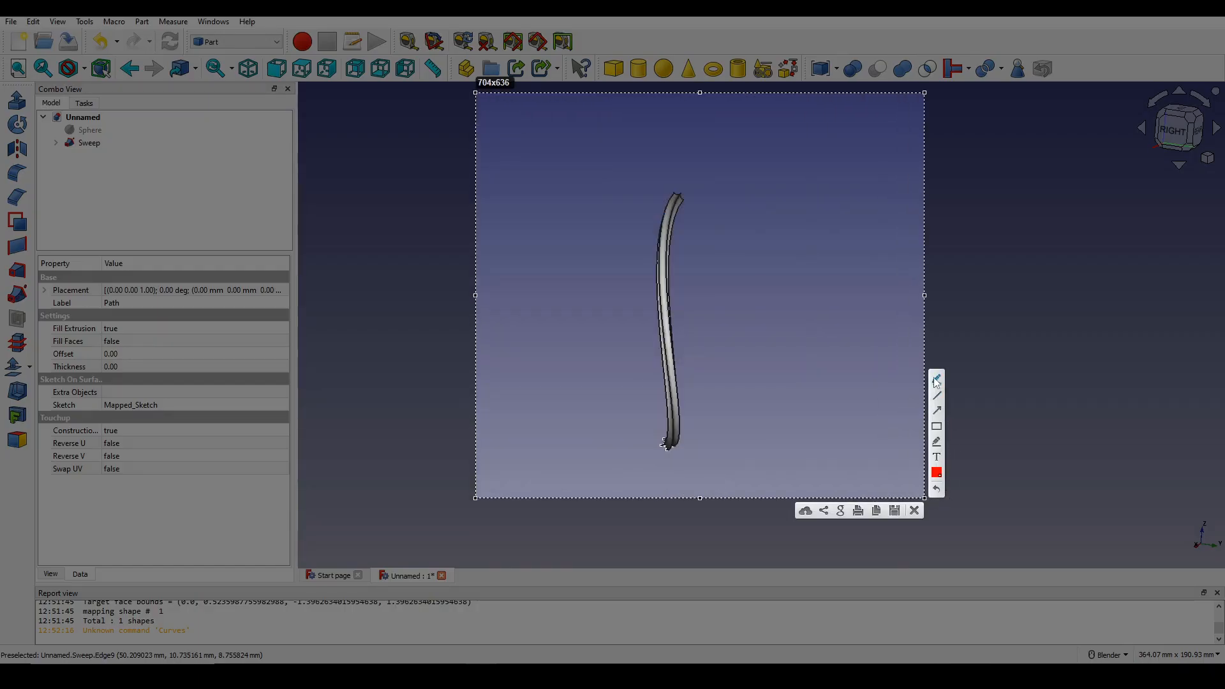
left_click_drag(690, 181, 659, 189)
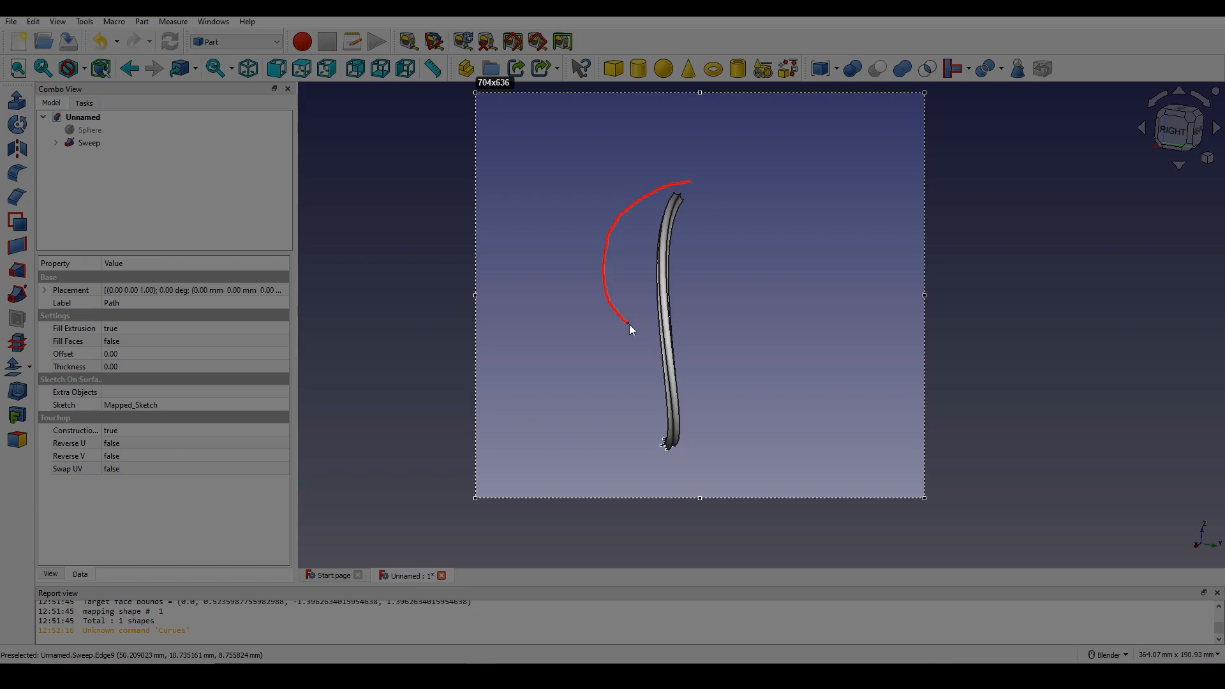
left_click_drag(664, 450, 663, 450)
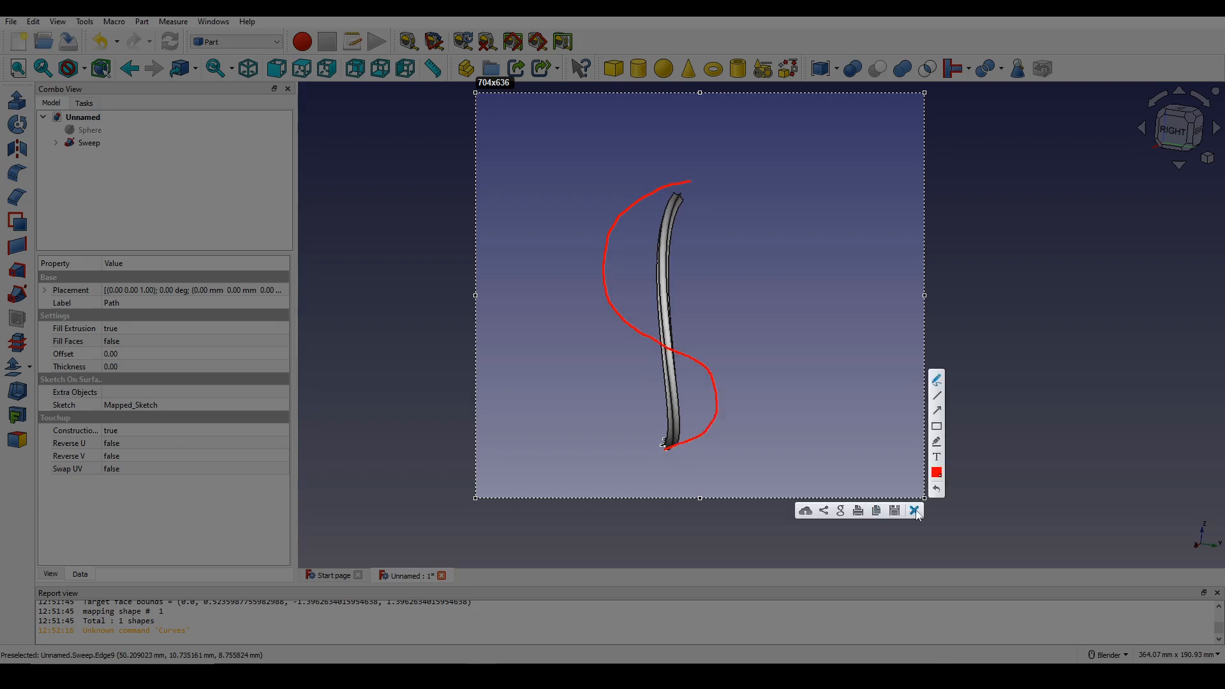
left_click(914, 510)
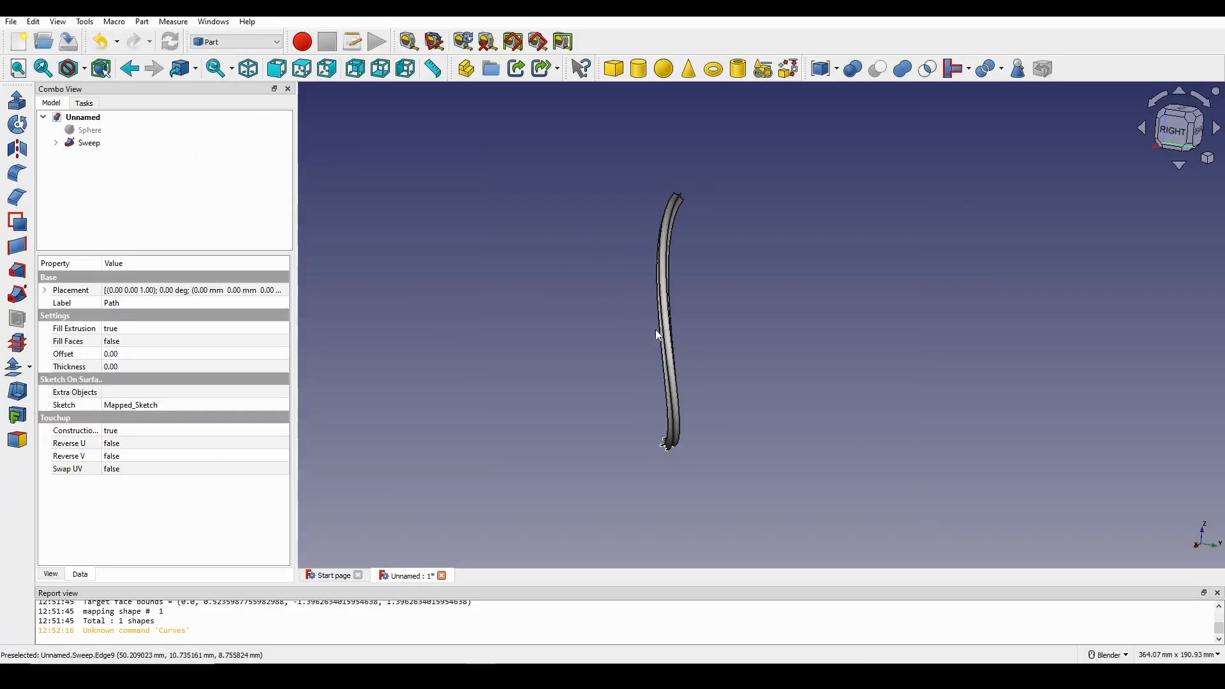
middle_click_drag(682, 314, 338, 259)
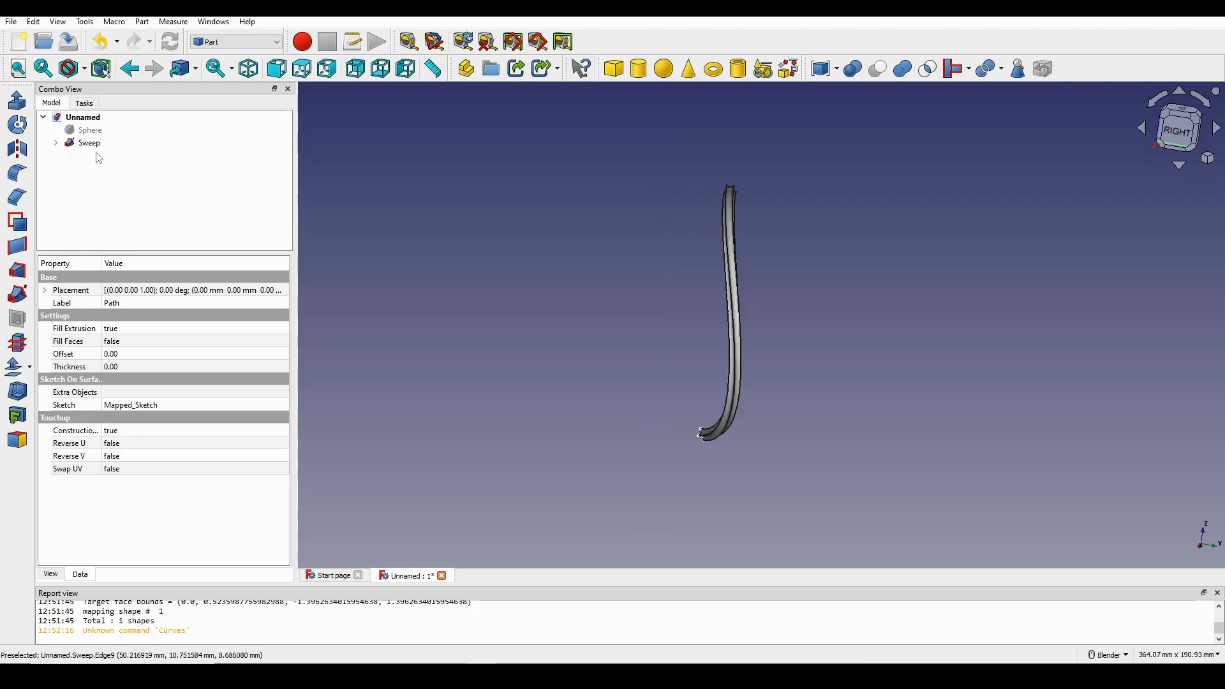
left_click(57, 144)
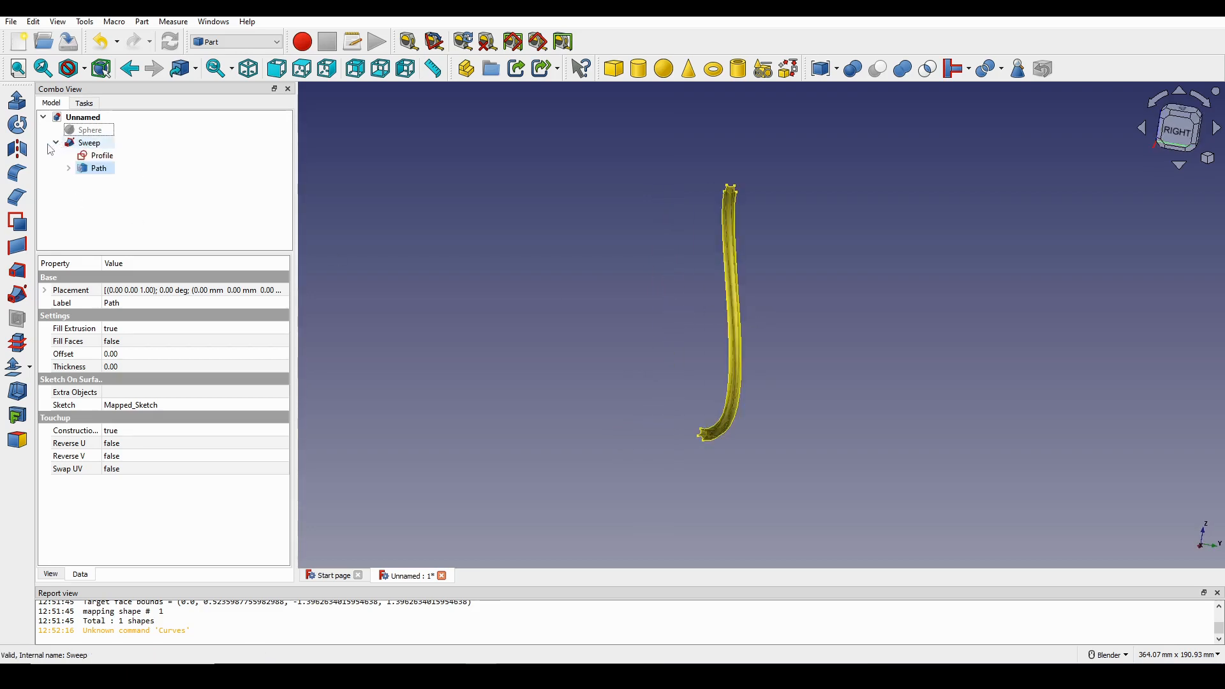
left_click(49, 146)
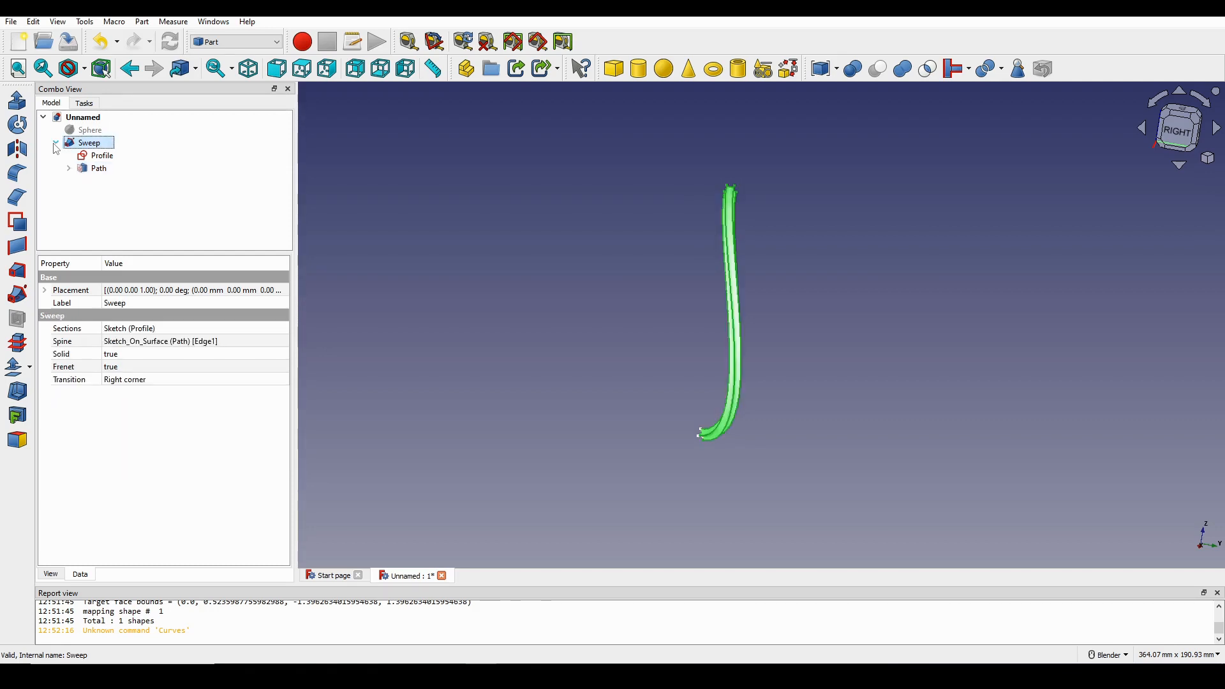
left_click(56, 144)
- Show the hidden sphere segment and view it together with the swept rib
left_click(86, 130)
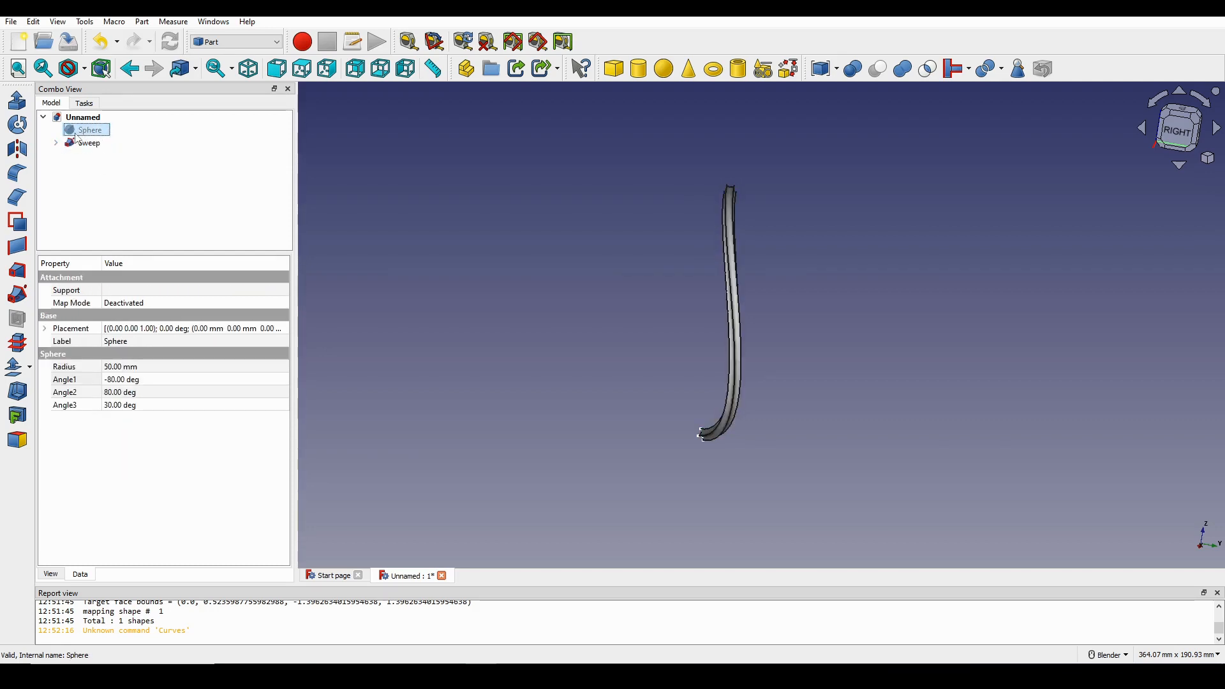
key("space")
middle_click_drag(737, 254, 680, 308)
left_click_drag(677, 308, 672, 308)
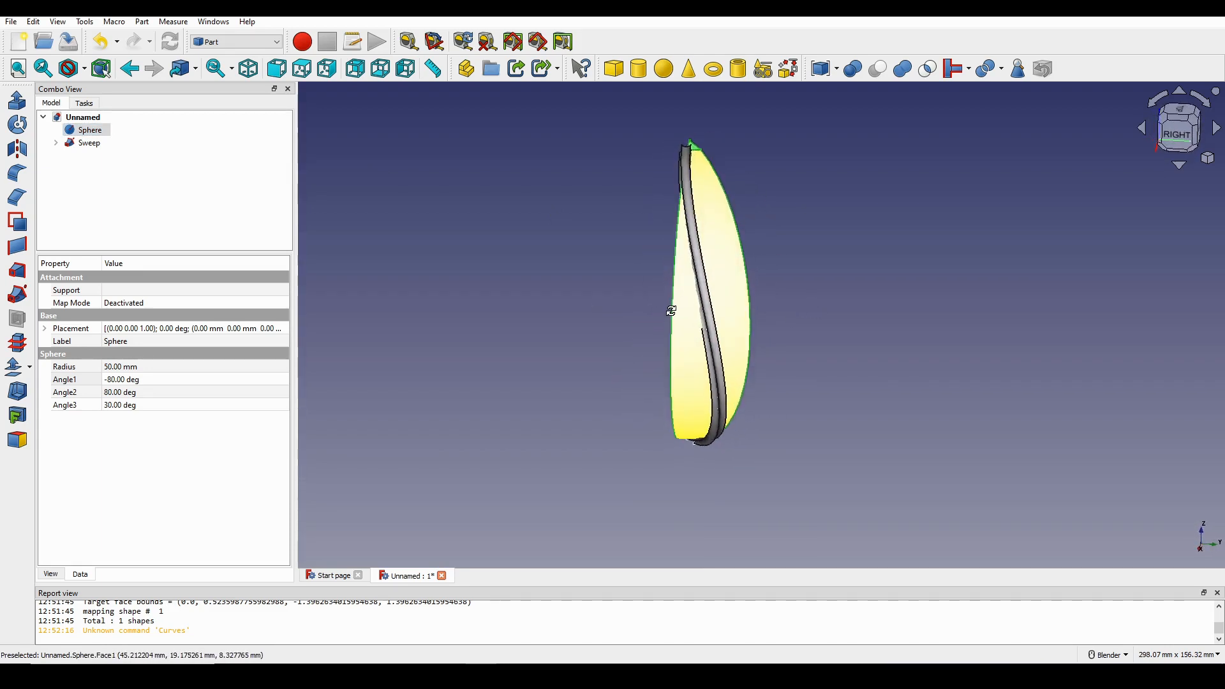
- Set the sphere's Angle3 to 180 degrees so the mapped rib wraps half way around it
middle_click_drag(672, 308, 671, 307)
scroll(701, 251, "down", 1)
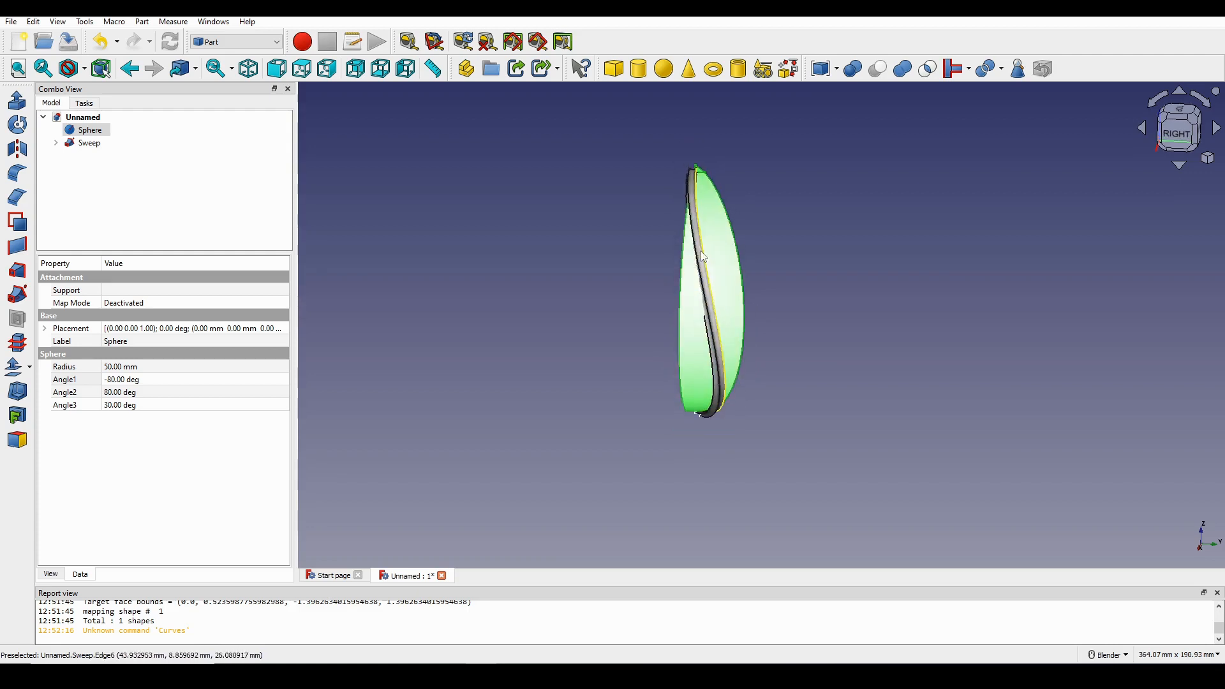
left_click(83, 132)
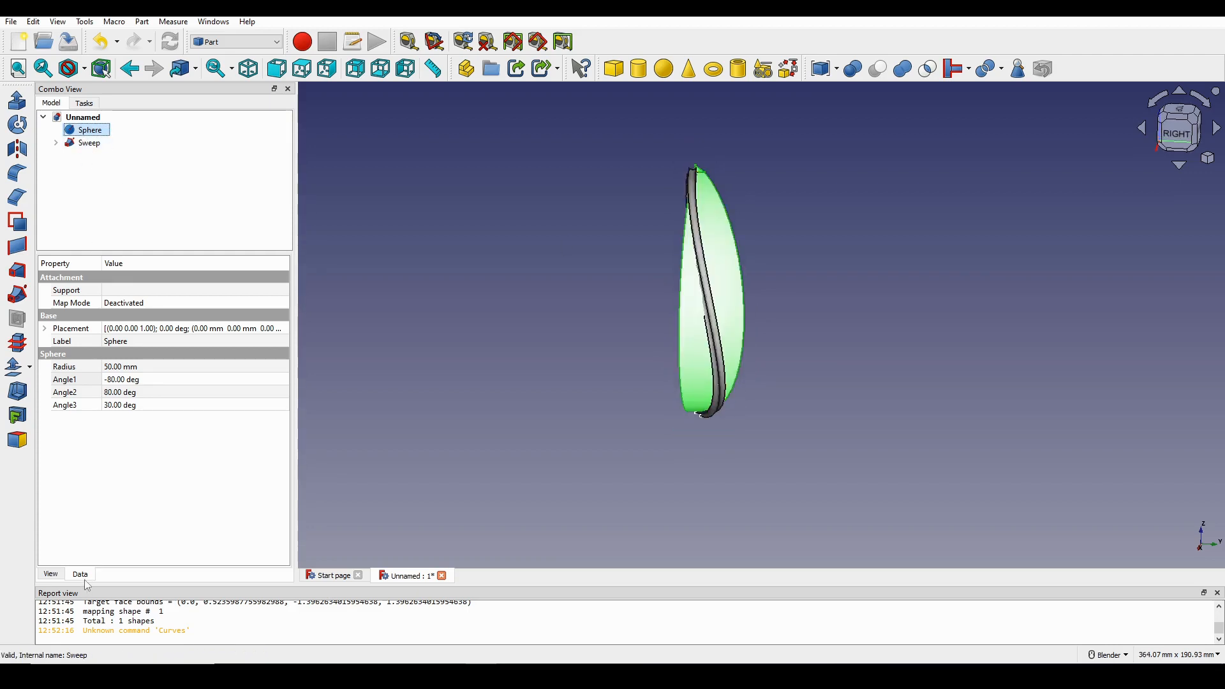
left_click(67, 409)
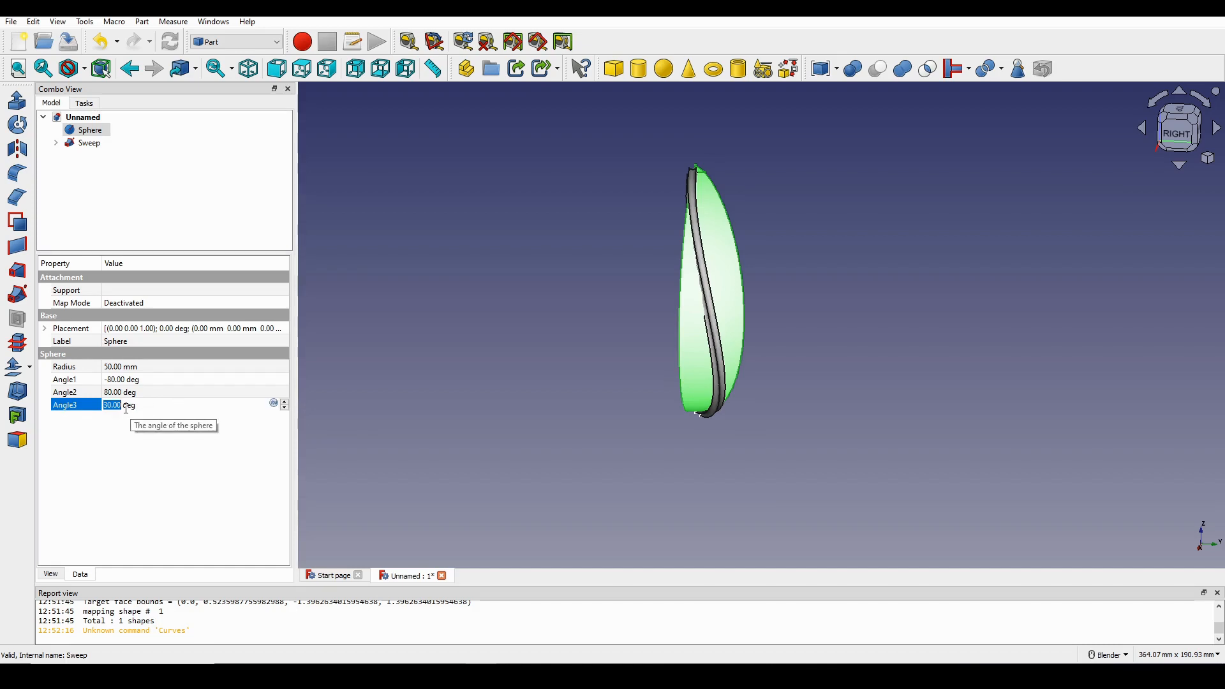
left_click(137, 405)
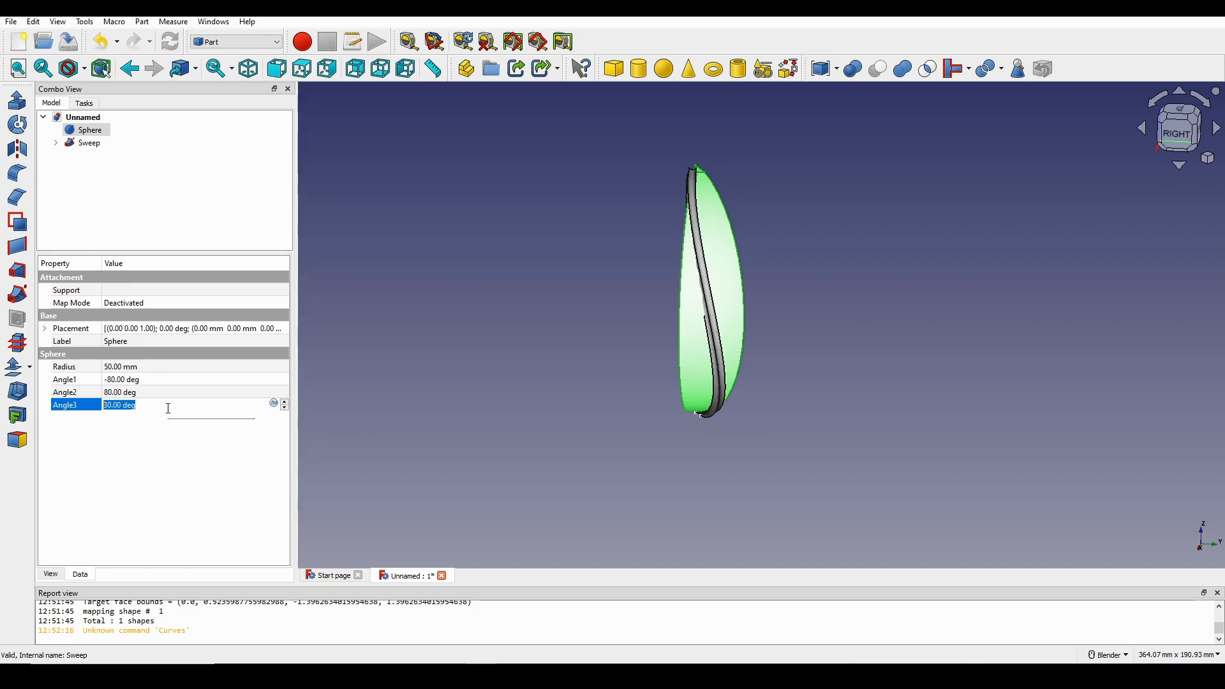
key("Return")
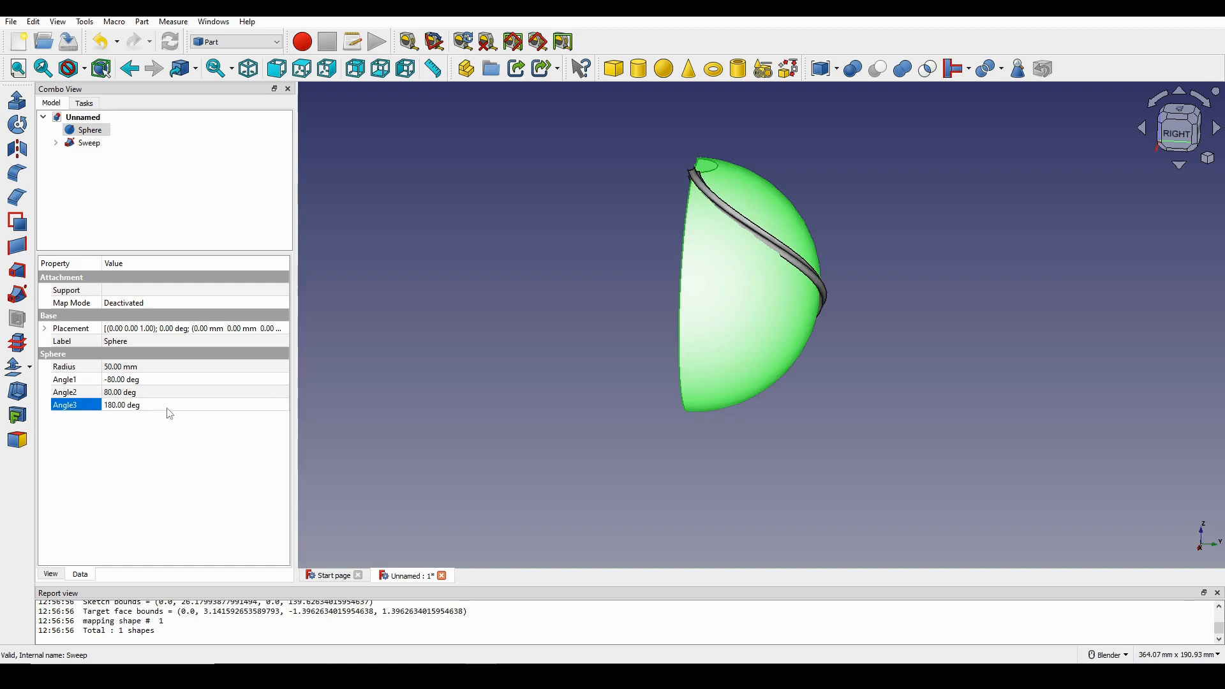
middle_click_drag(773, 350, 637, 374)
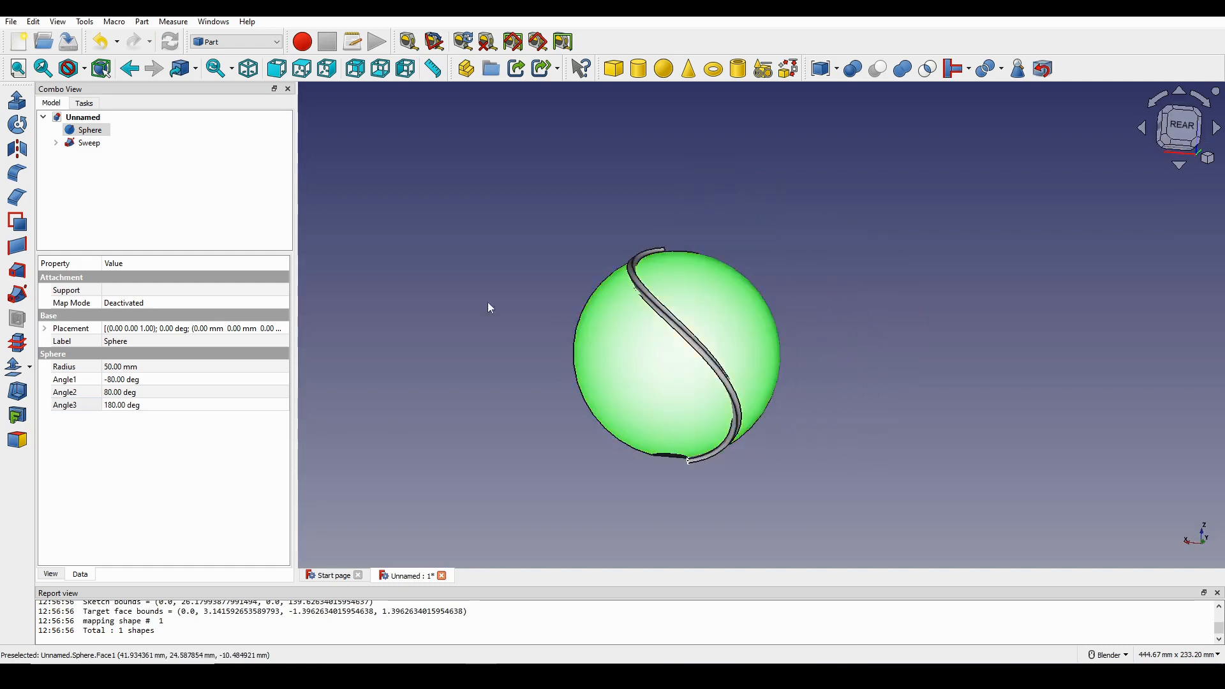
- Hide the sphere and select the swept rib on its own
key("space")
middle_click_drag(607, 336, 565, 371)
middle_click_drag(774, 339, 671, 353)
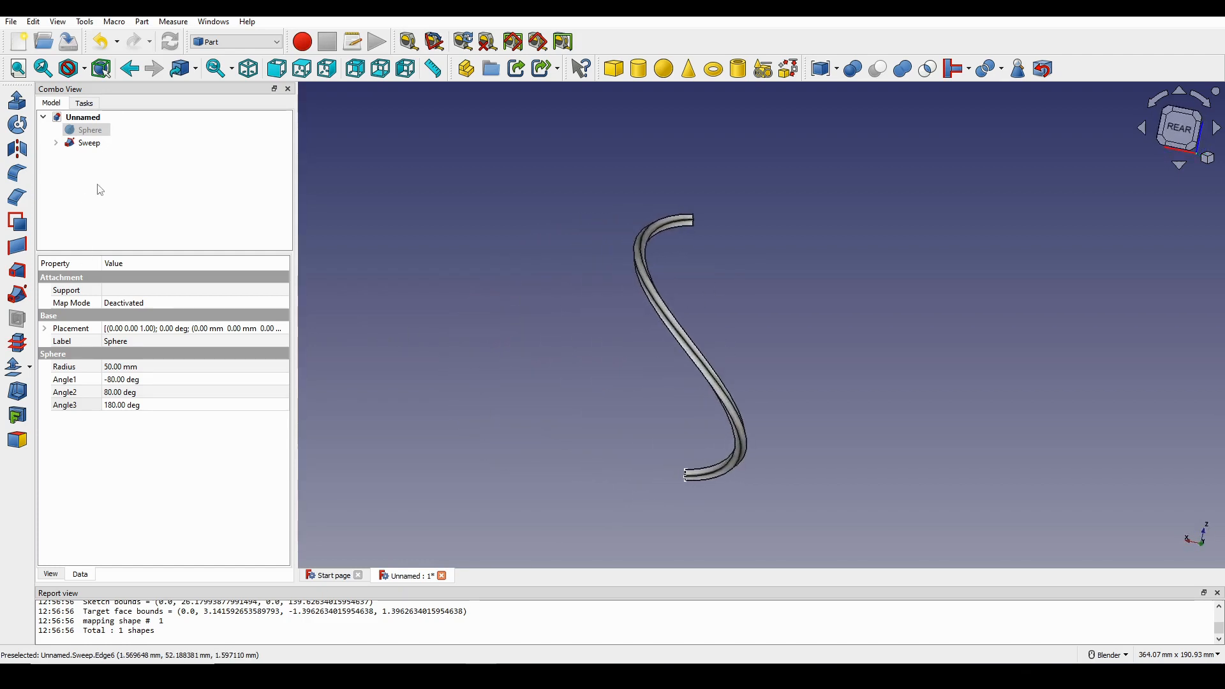
left_click(88, 145)
middle_click_drag(719, 241, 644, 242)
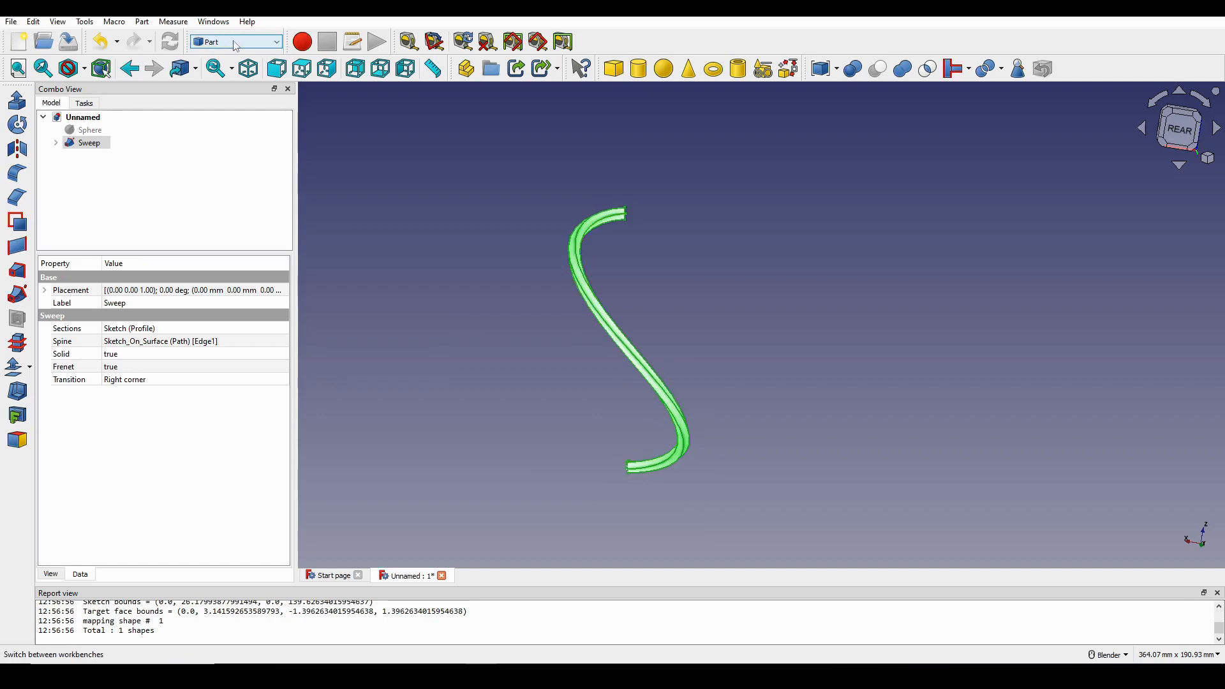
- Switch to the Draft workbench and set the working plane to Top (XY)
left_click(234, 42)
left_click(214, 54)
middle_click_drag(688, 281, 733, 294)
left_click(719, 289)
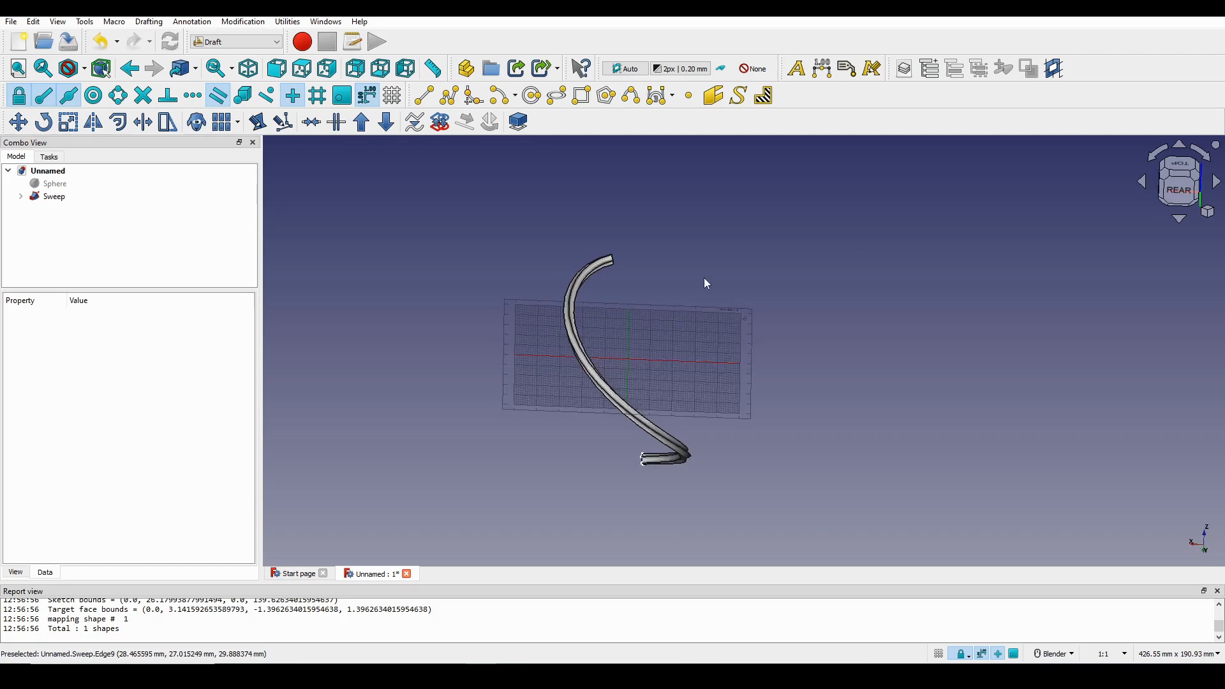
middle_click_drag(713, 347, 702, 366, "shift")
left_click(288, 21)
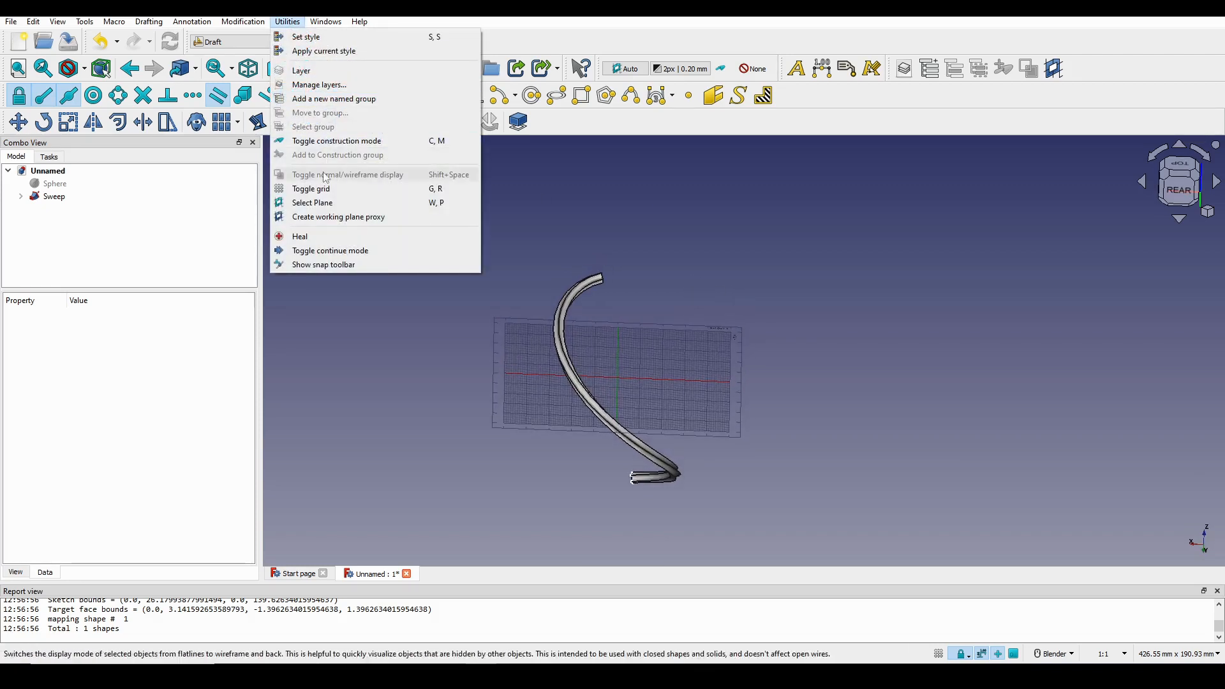
left_click(347, 200)
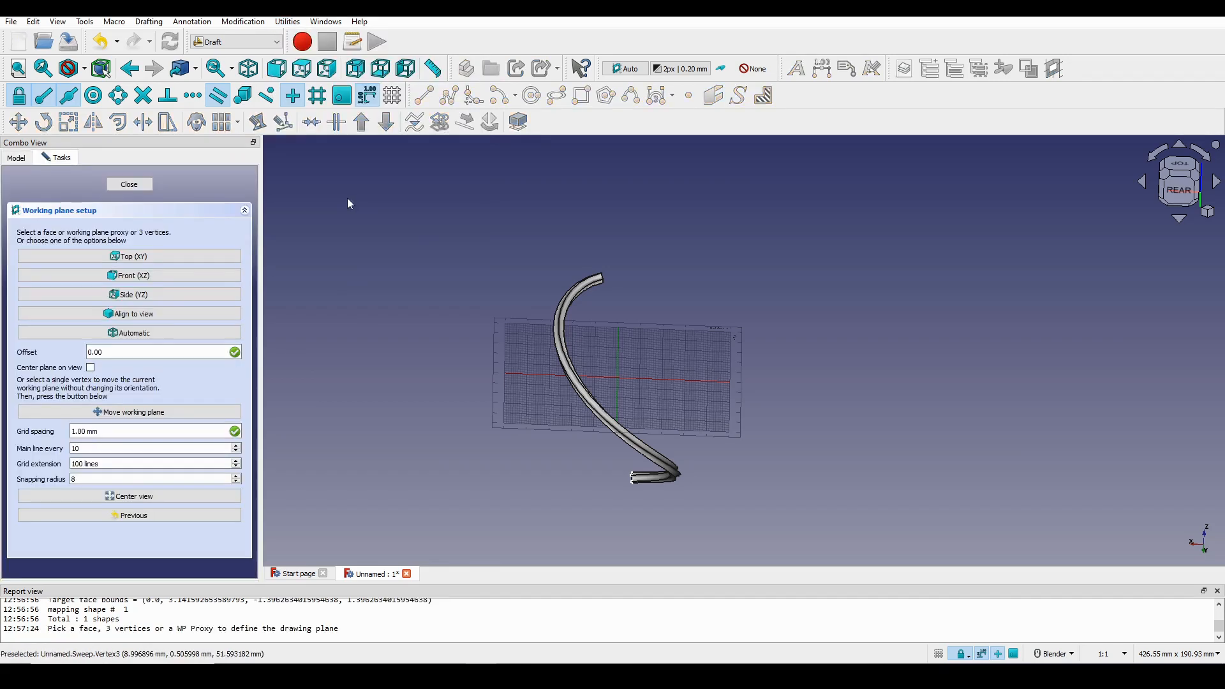
left_click(143, 258)
- View the swept rib straight from above, with the X axis horizontal and the Y axis vertical
scroll(665, 259, "down", 1)
middle_click_drag(664, 258, 660, 302)
left_click(1181, 168)
scroll(774, 304, "up", 2)
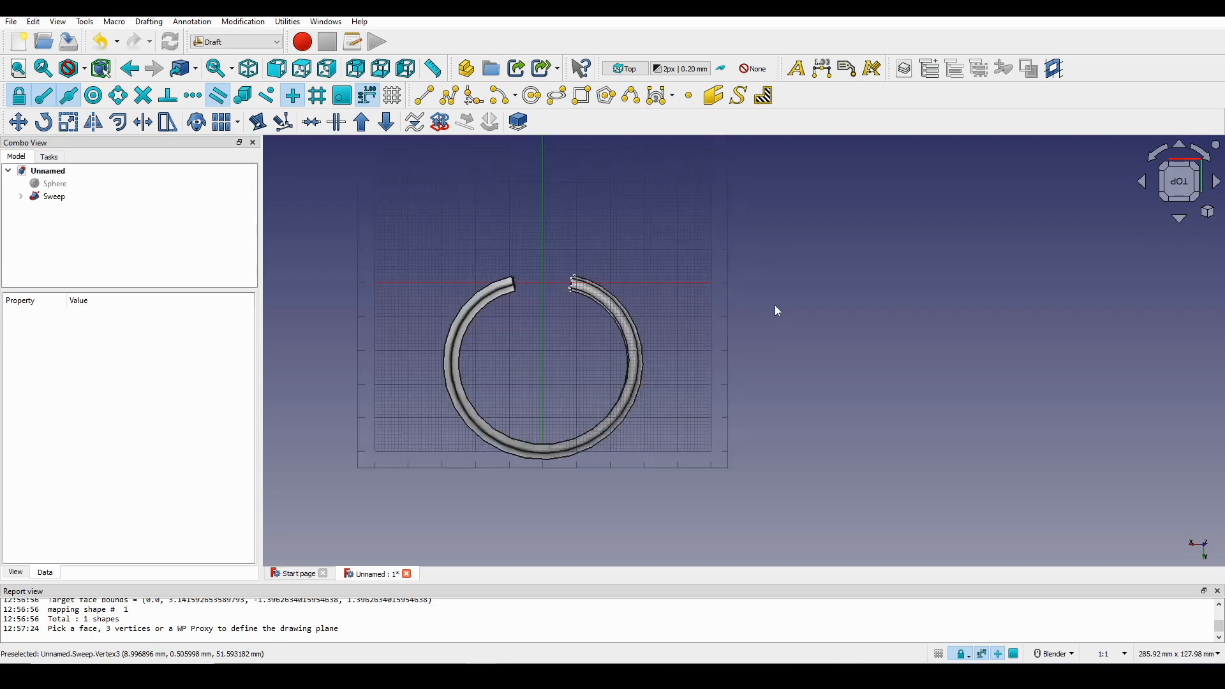
left_click(1155, 158)
left_click(1156, 157)
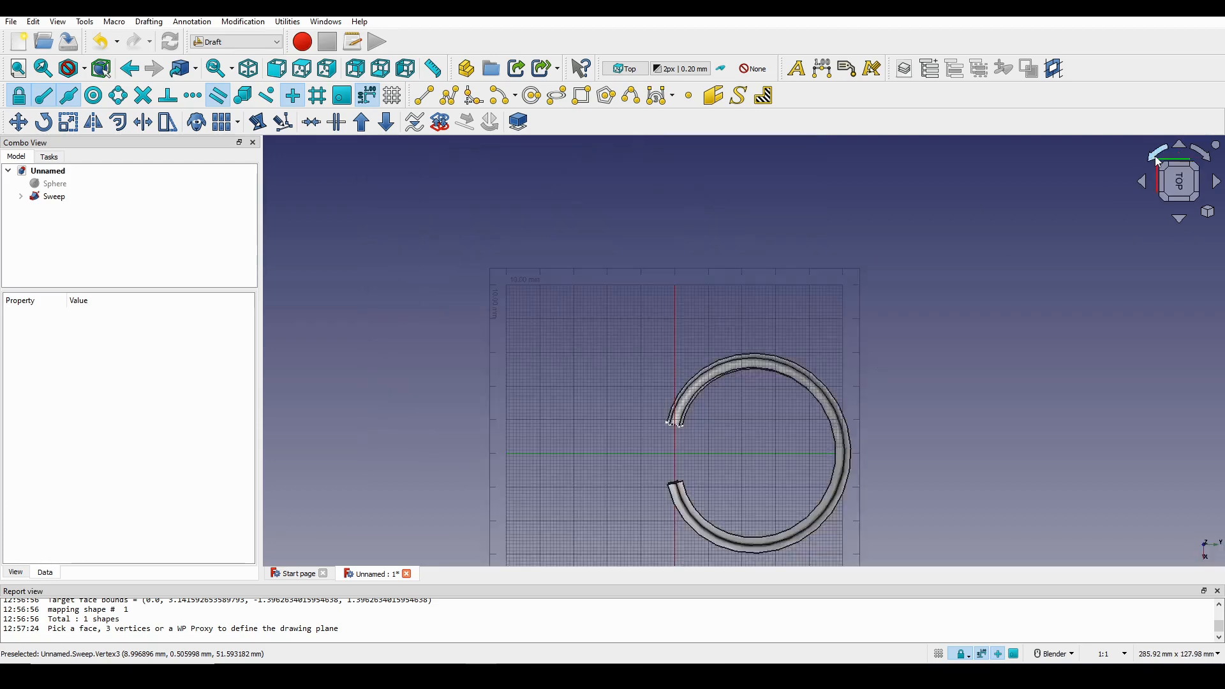
left_click(1156, 157)
middle_click_drag(1080, 191, 968, 203, "shift")
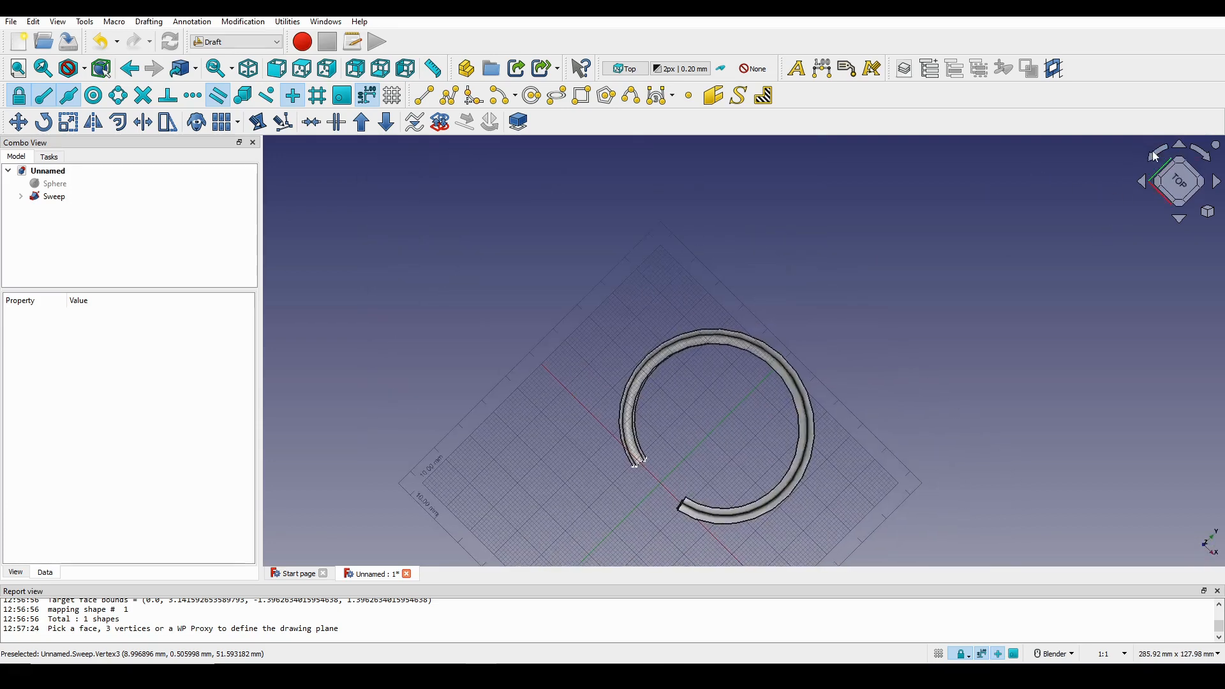
left_click(1161, 154)
scroll(820, 278, "up", 2)
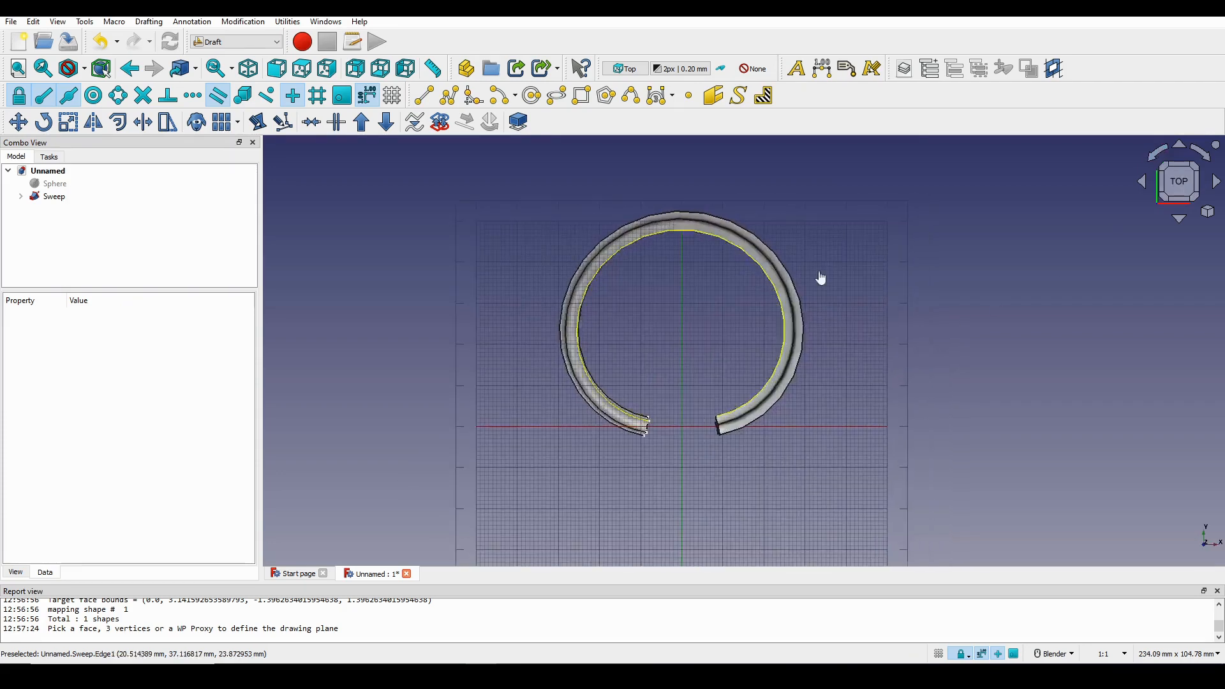
- Create a polar array of the swept rib with 12 elements over 360 degrees around the origin
left_click(55, 197)
mouse_move(796, 282)
middle_mouse_down("shift")
mouse_move(720, 302)
mouse_move(772, 285)
middle_mouse_up("shift")
scroll(720, 301, "up", 1)
left_click(243, 23)
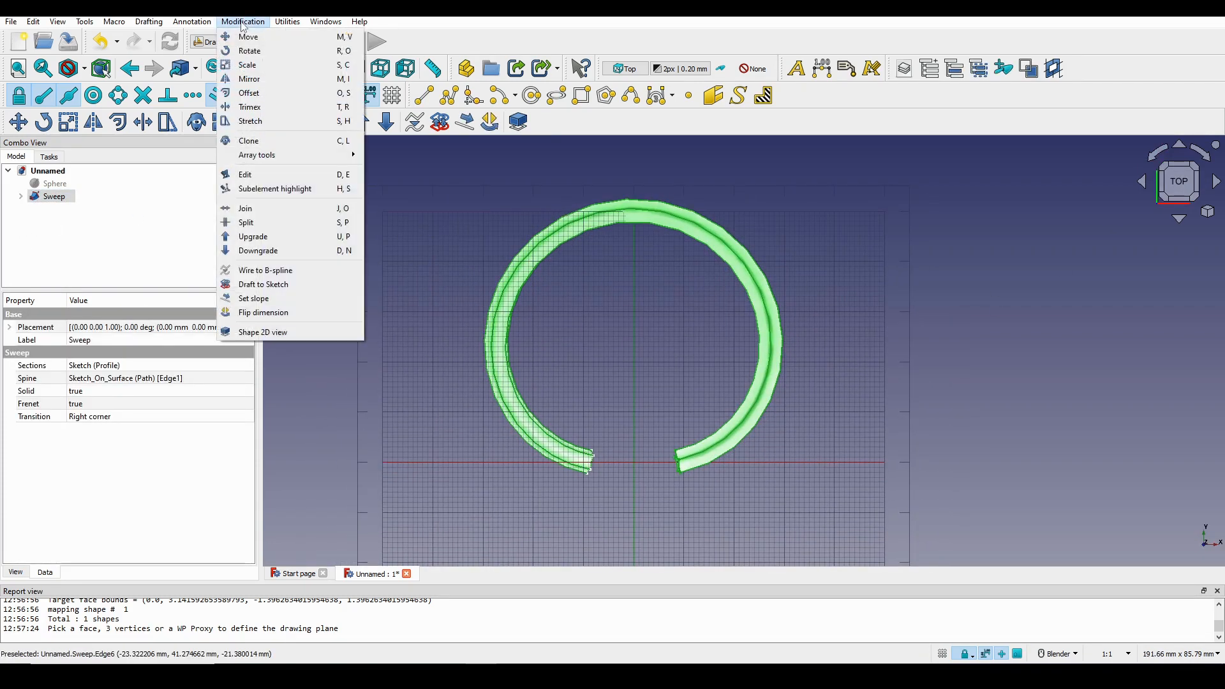
mouse_move(280, 154)
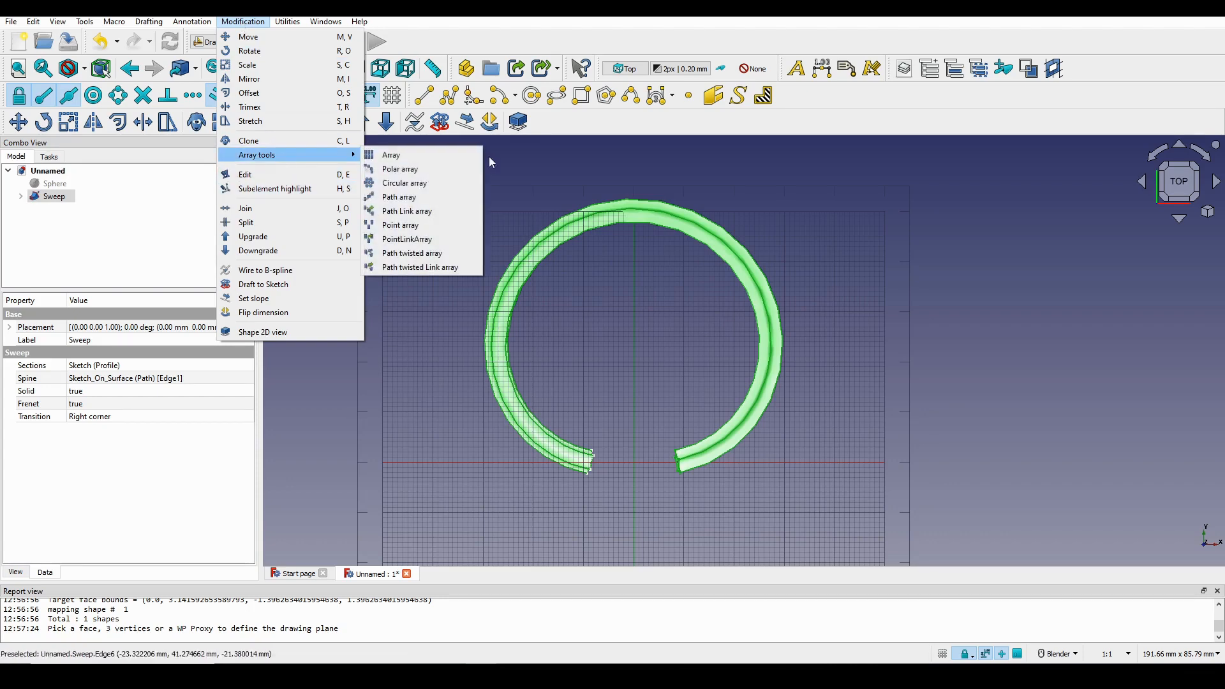
left_click(449, 170)
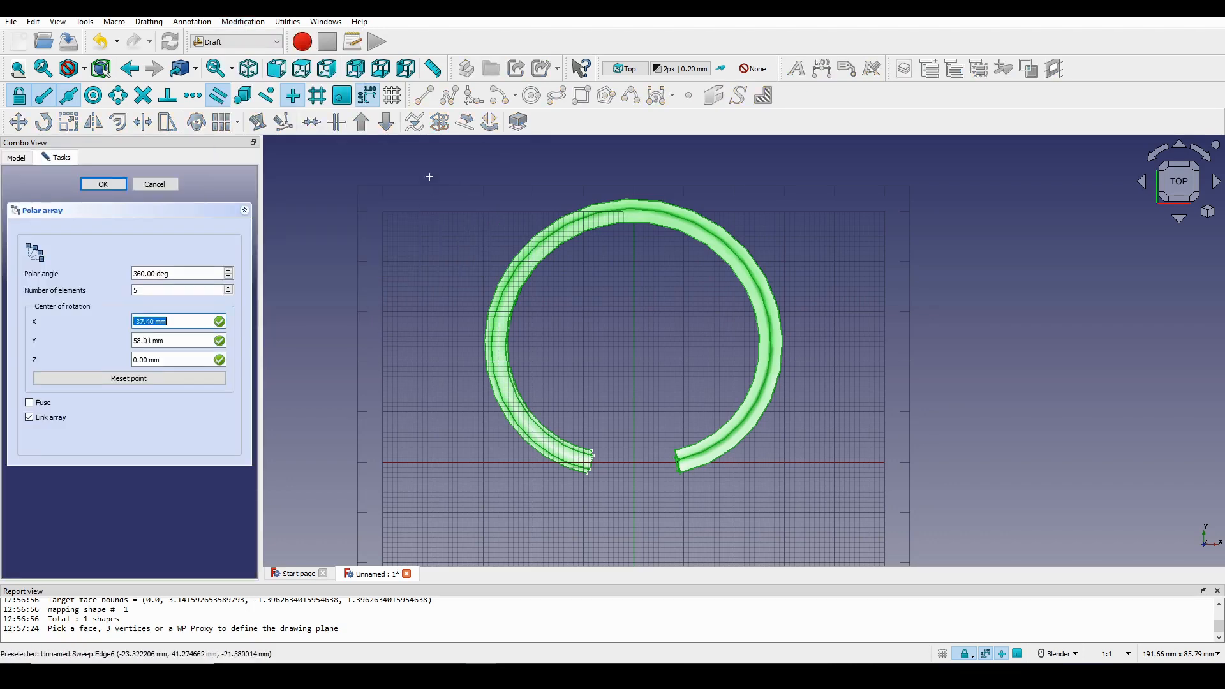
left_click(121, 383)
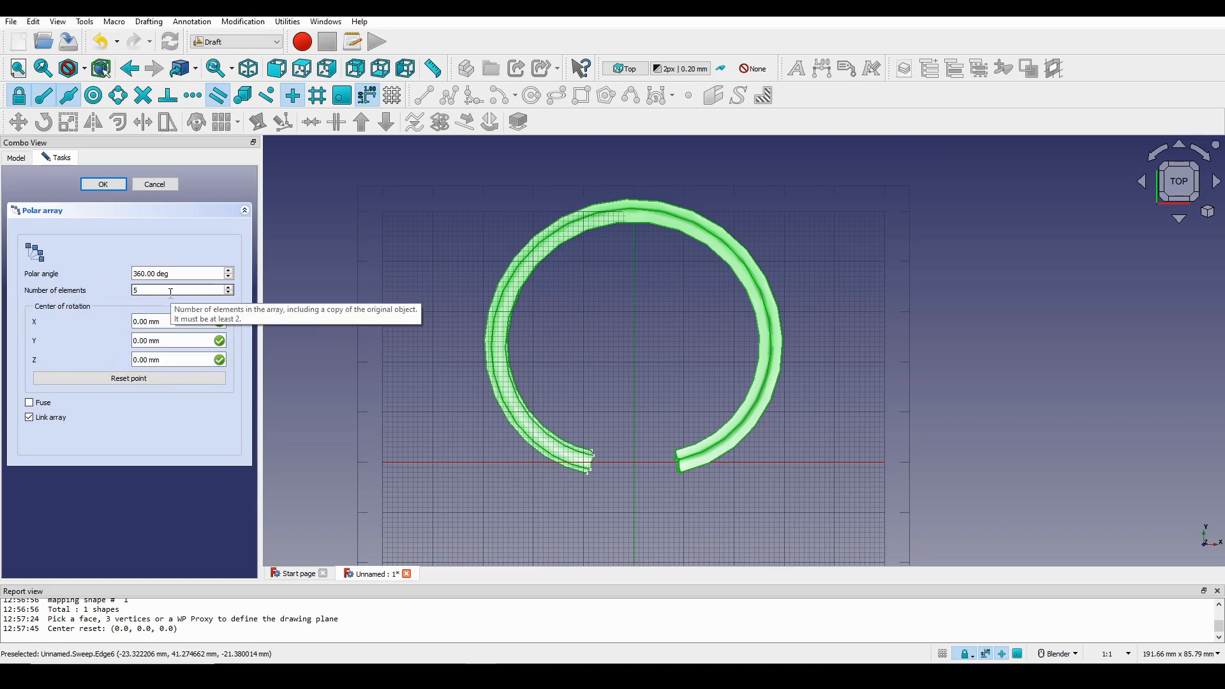
left_click_drag(169, 290, 101, 295)
type("12")
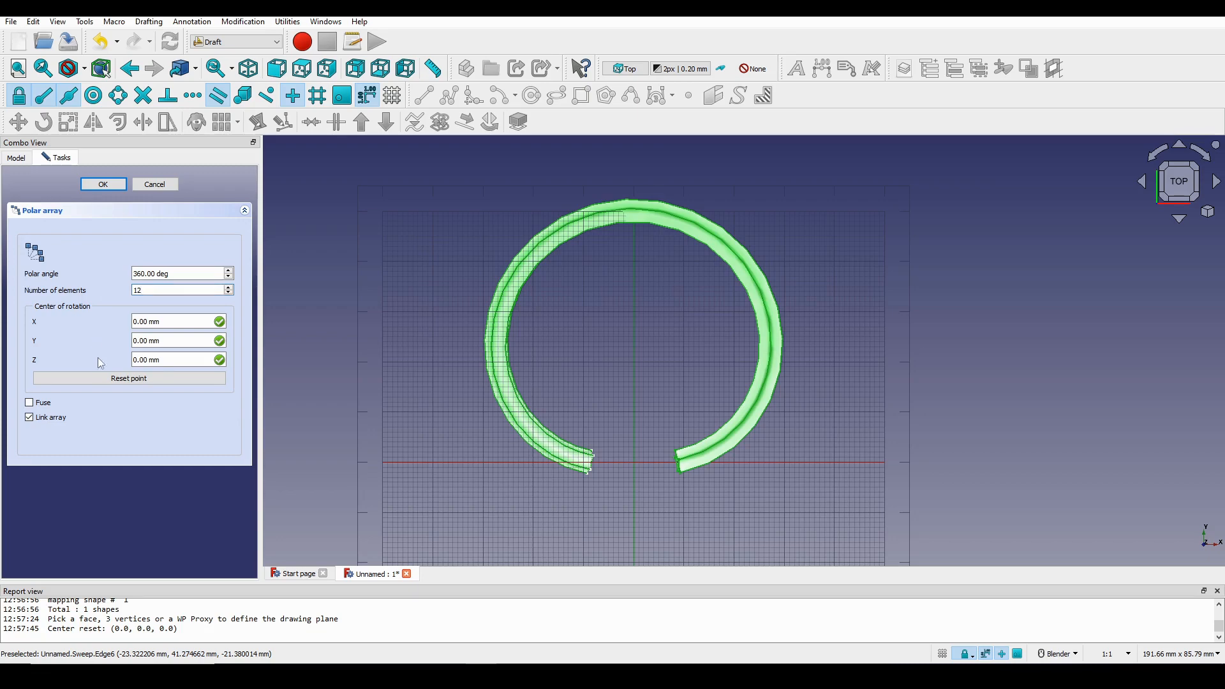
left_click(103, 184)
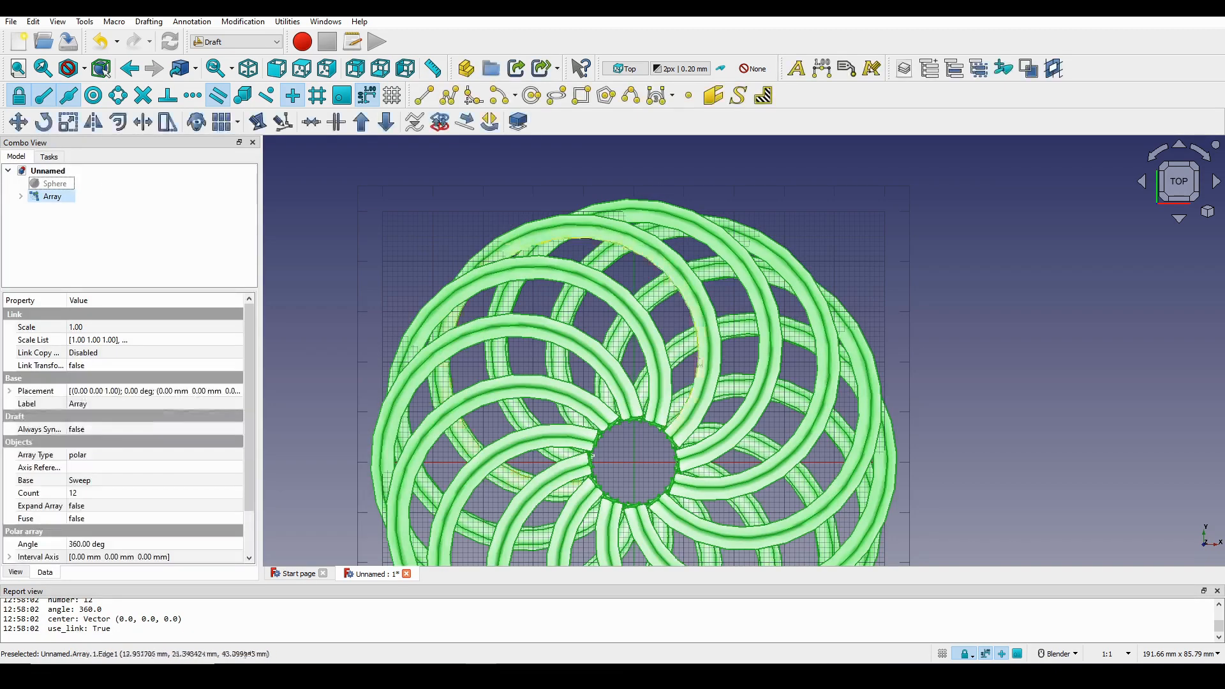
- Examine the arrayed ribs and their star-shaped ends around the upper opening
scroll(704, 373, "down", 4)
middle_click_drag(701, 408, 675, 357, "shift")
middle_click_drag(675, 357, 652, 291)
middle_click_drag(660, 394, 698, 333, "shift")
scroll(692, 351, "up", 4)
scroll(696, 377, "up", 5)
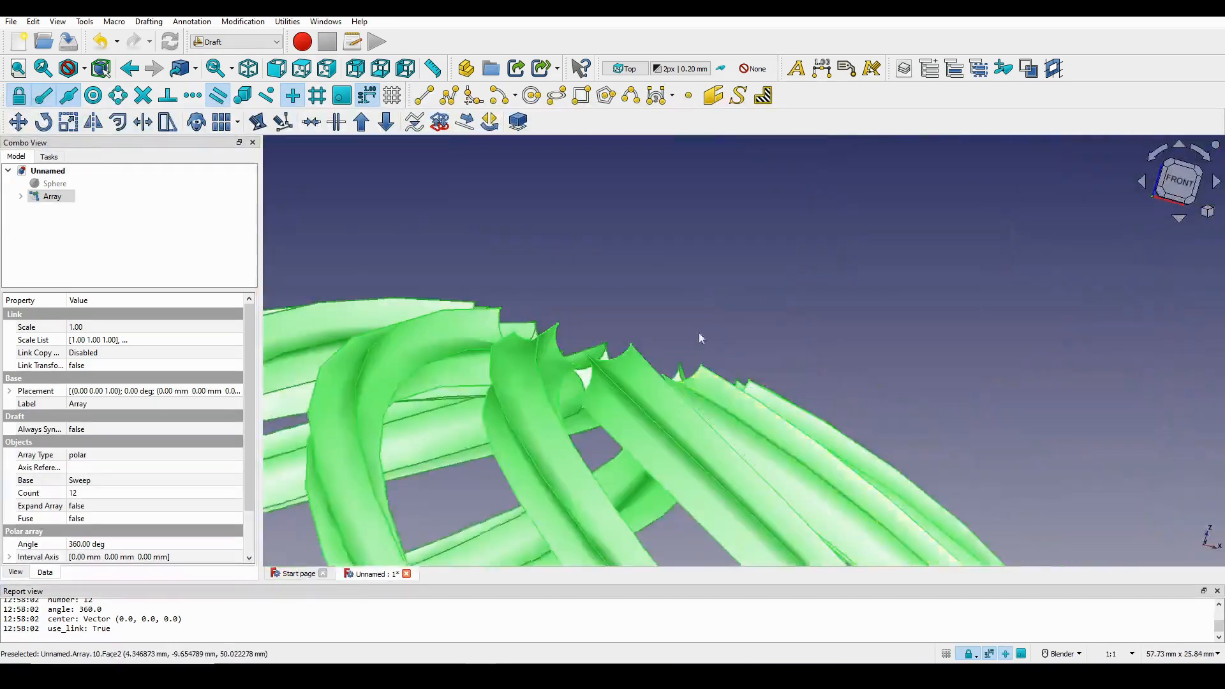
scroll(724, 418, "down", 9)
middle_click_drag(722, 408, 756, 316)
scroll(890, 383, "up", 3)
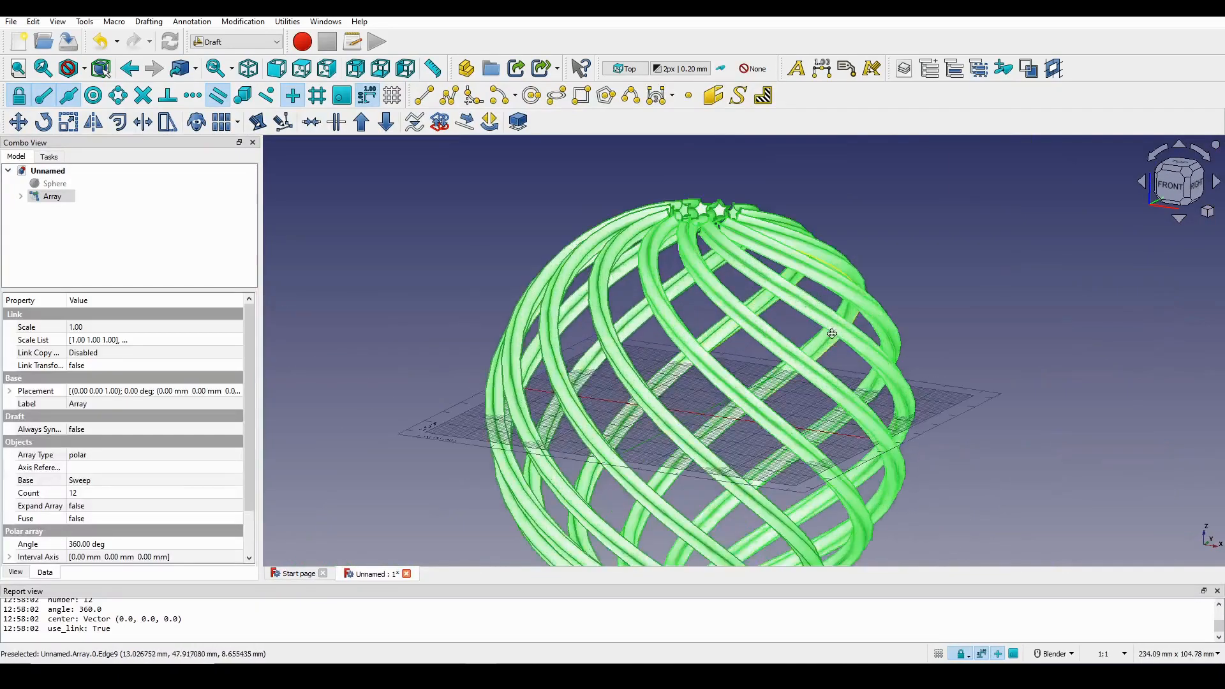
- Turn off the Draft grid and deselect the array
left_click(941, 655)
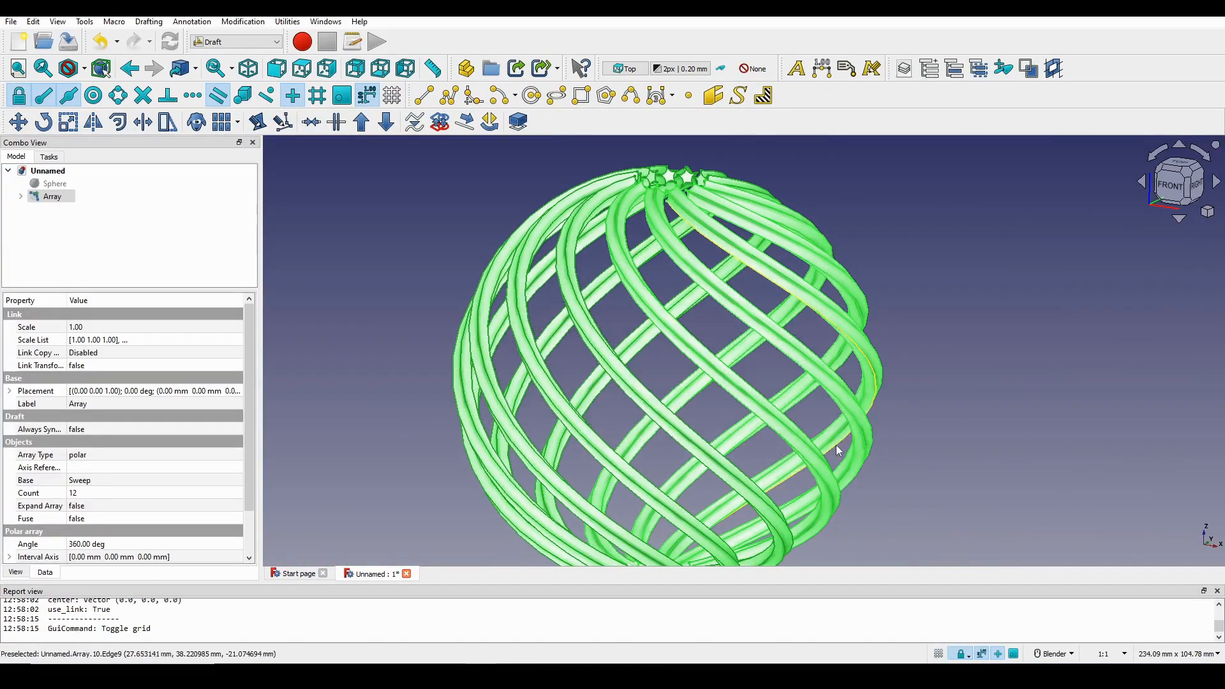
middle_click_drag(834, 444, 666, 412)
scroll(743, 424, "down", 3)
left_click(898, 334)
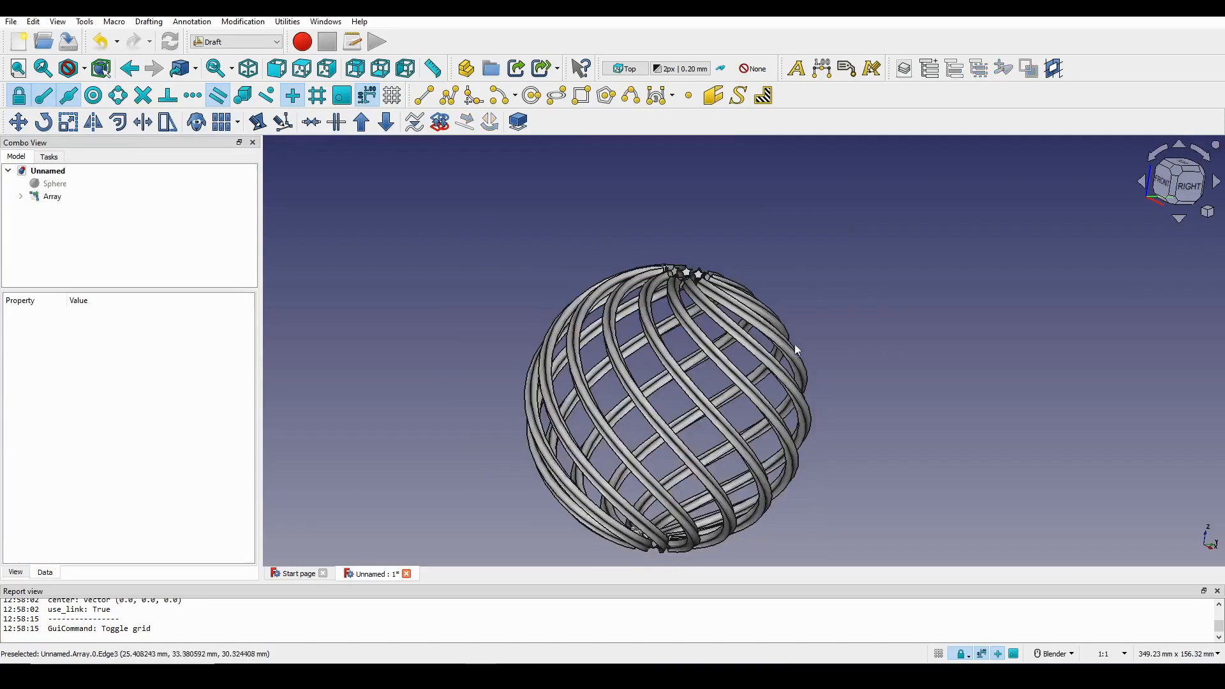
- Inspect how the ribs cross around the sphere and the gap they leave at the poles
middle_click_drag(796, 347, 695, 335)
scroll(745, 365, "up", 2)
scroll(747, 402, "up", 2)
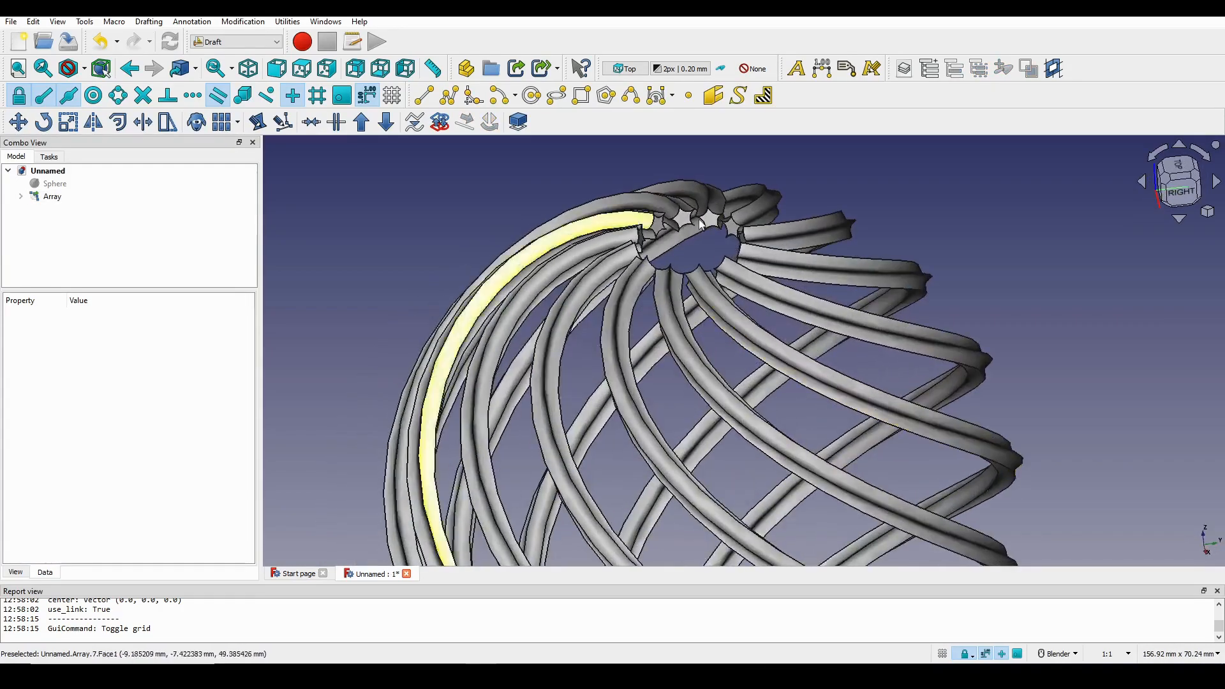
scroll(725, 300, "down", 3)
middle_click_drag(720, 510, 730, 399, "shift")
middle_click_drag(786, 329, 759, 472, "shift")
scroll(759, 472, "up", 1)
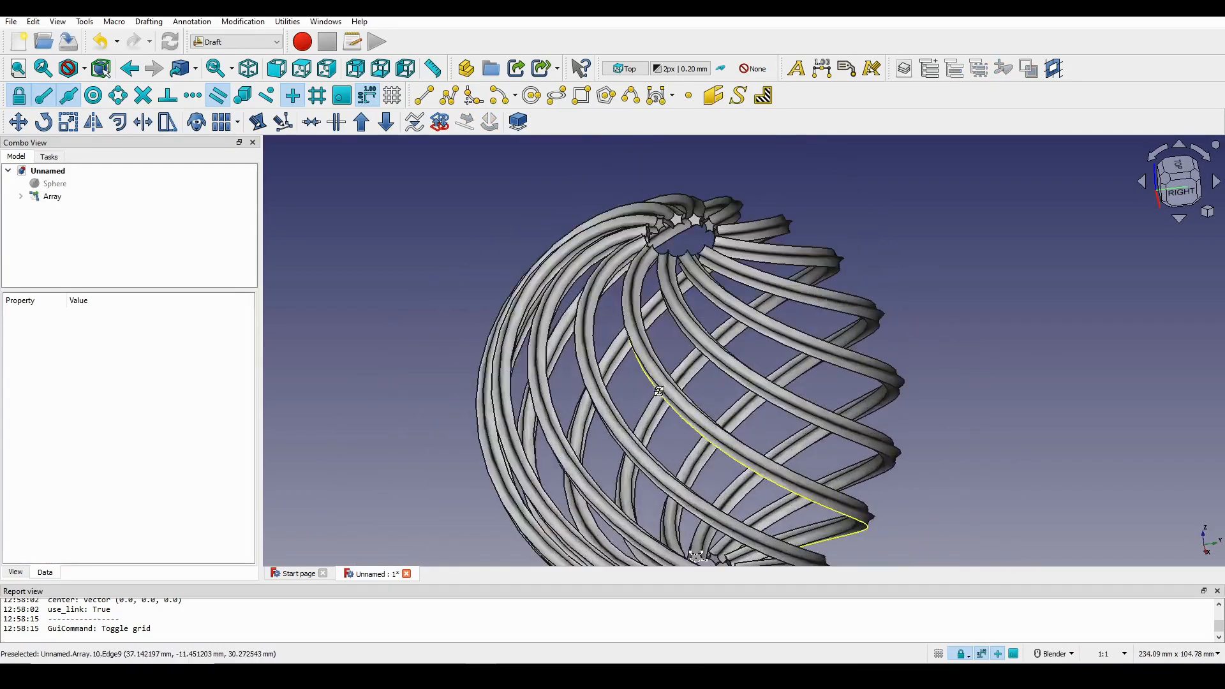
middle_click_drag(679, 376, 763, 404)
middle_click_drag(688, 307, 738, 347, "shift")
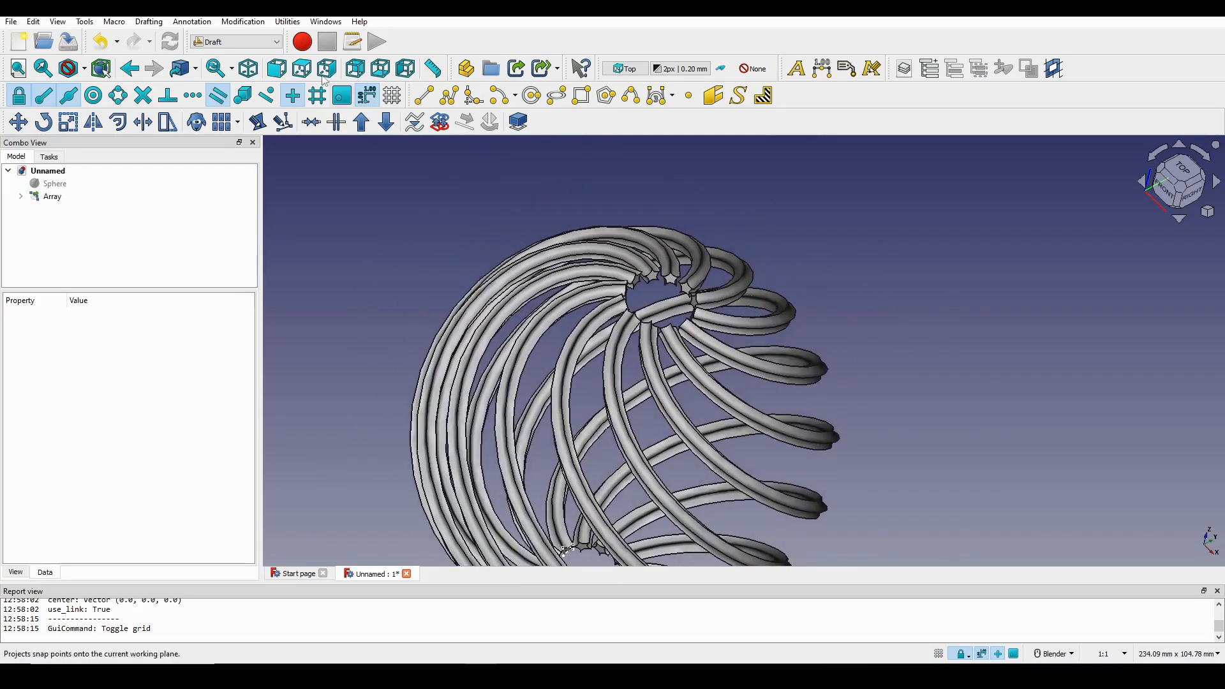
- Switch to the Sketcher workbench and create a new sketch on the XY plane
left_click(236, 41)
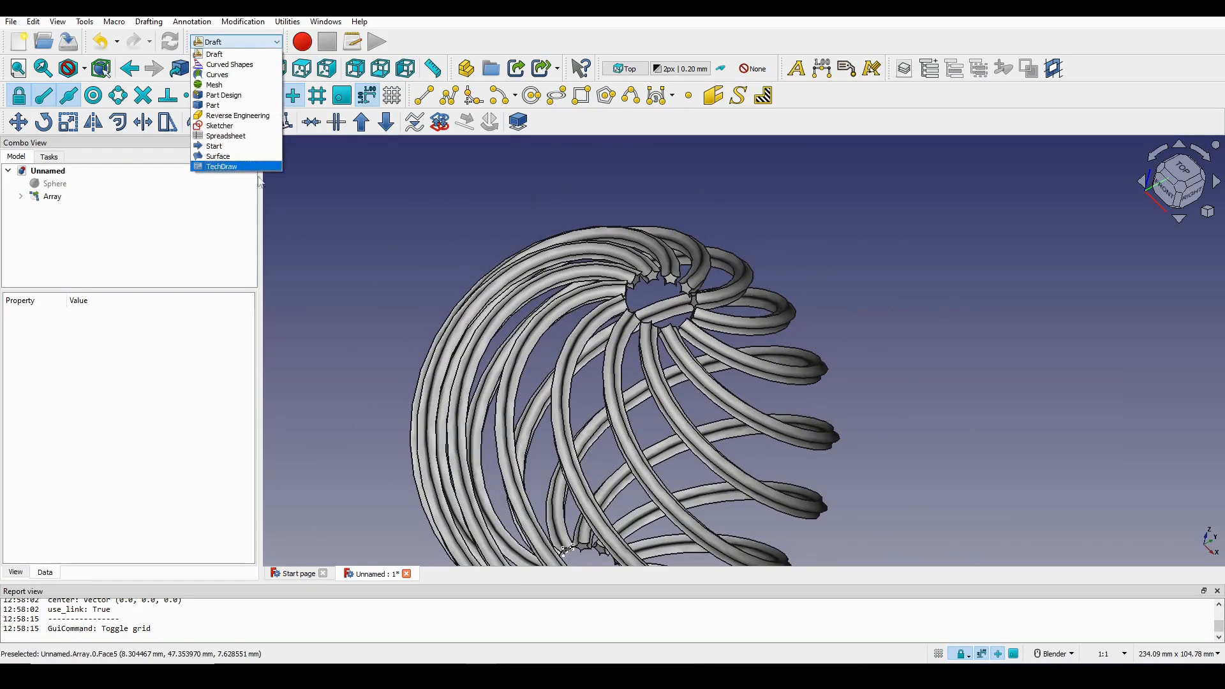
left_click(239, 126)
middle_click_drag(645, 255, 660, 306)
left_click(1179, 146)
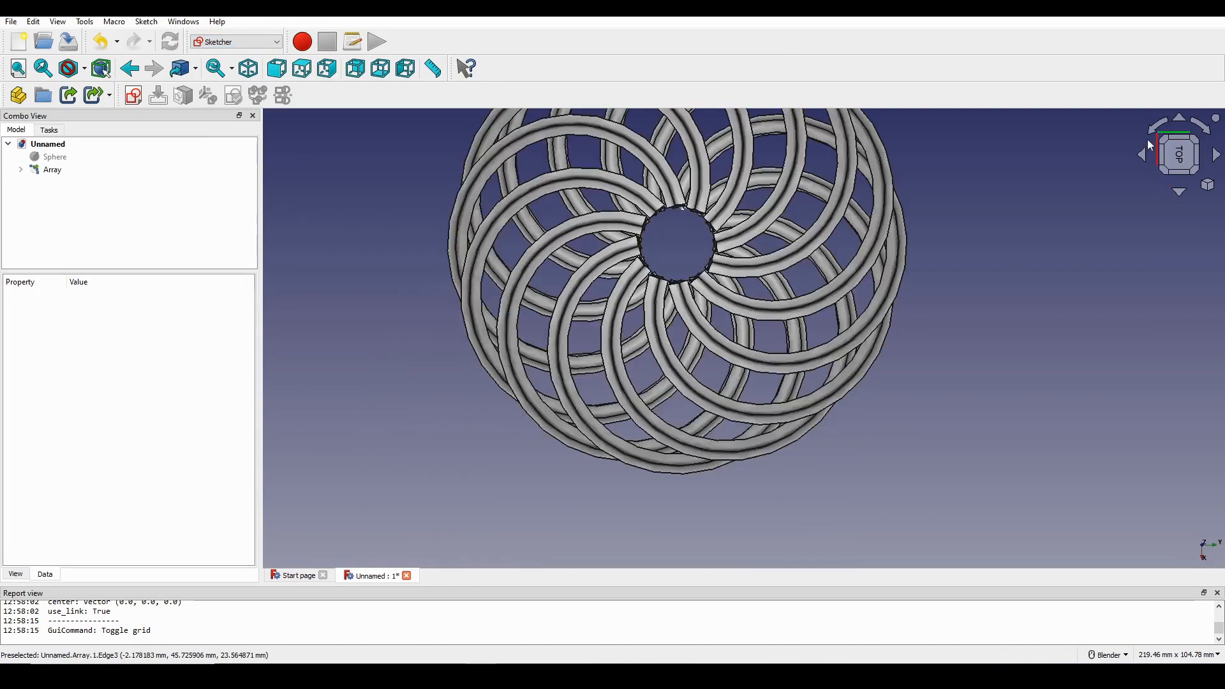
double_click(1156, 126)
middle_click_drag(833, 272, 821, 239, "shift")
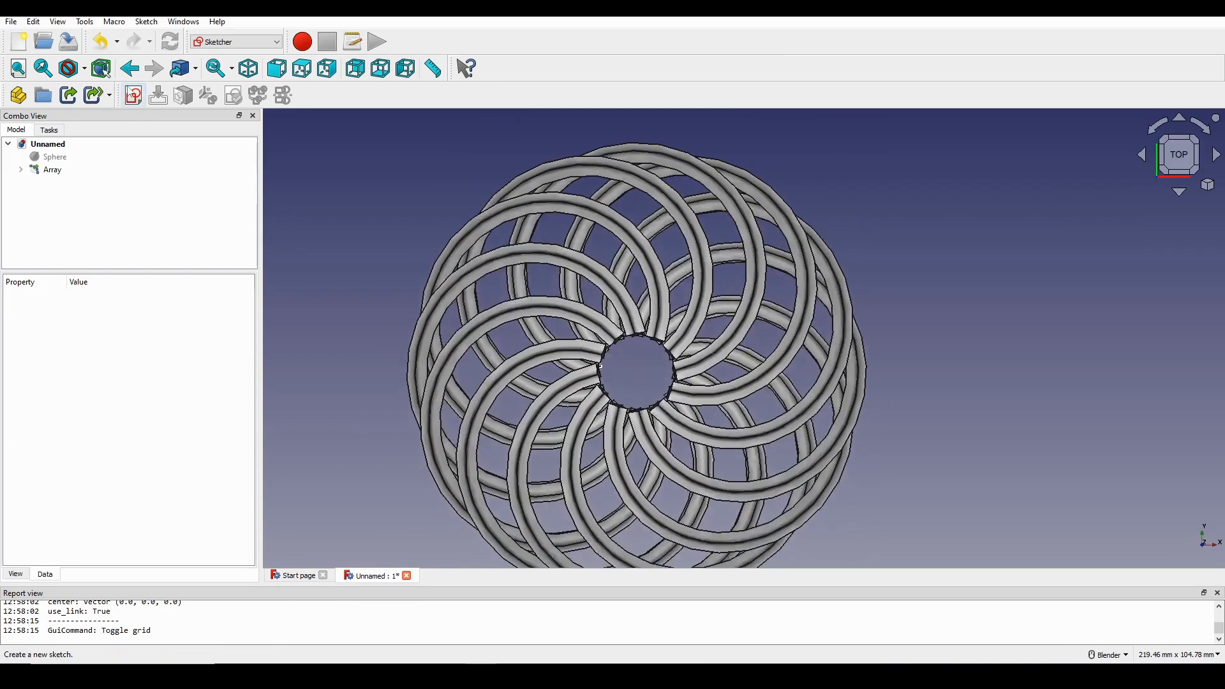
left_click(133, 95)
left_click(587, 387)
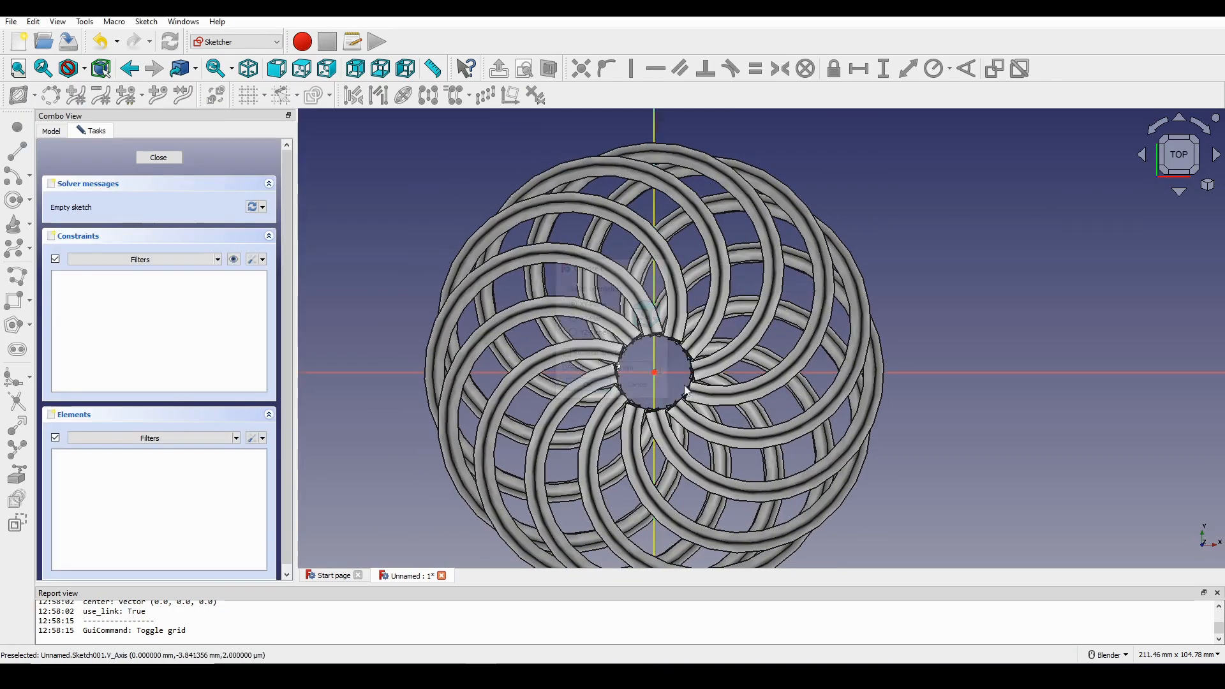
- Draw a circle centred on the sketch origin, slightly larger than the central opening between the rib ends
left_click(28, 221)
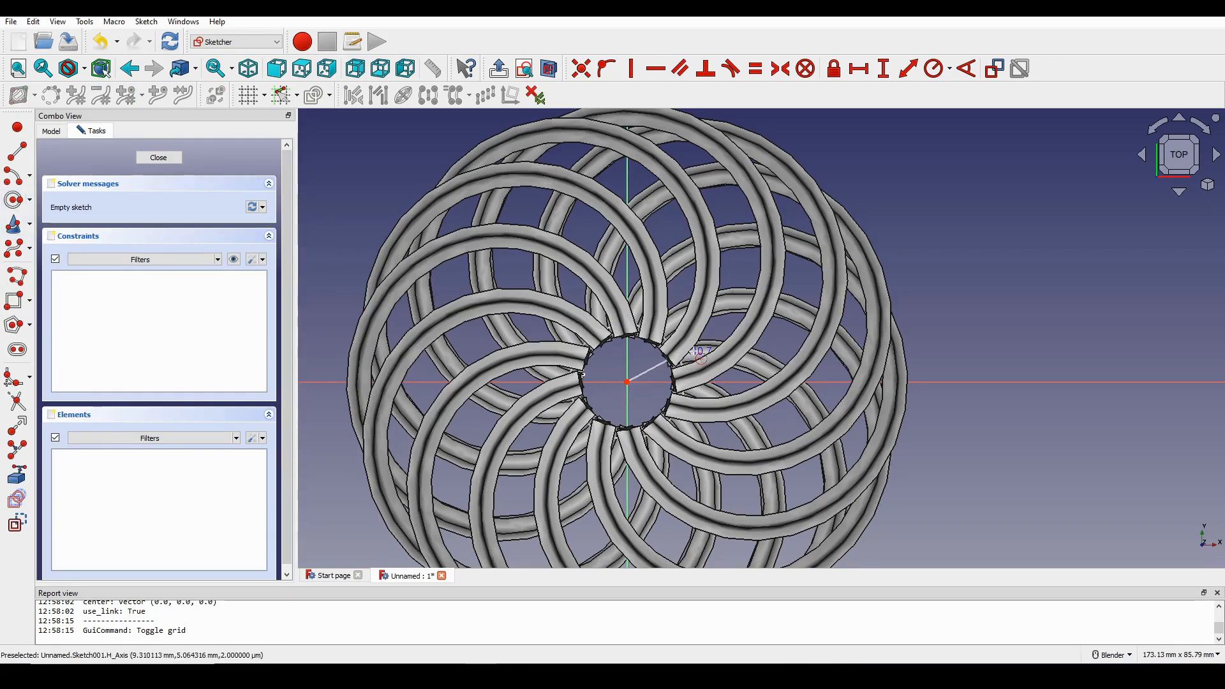
left_click(702, 349)
scroll(709, 355, "up", 3)
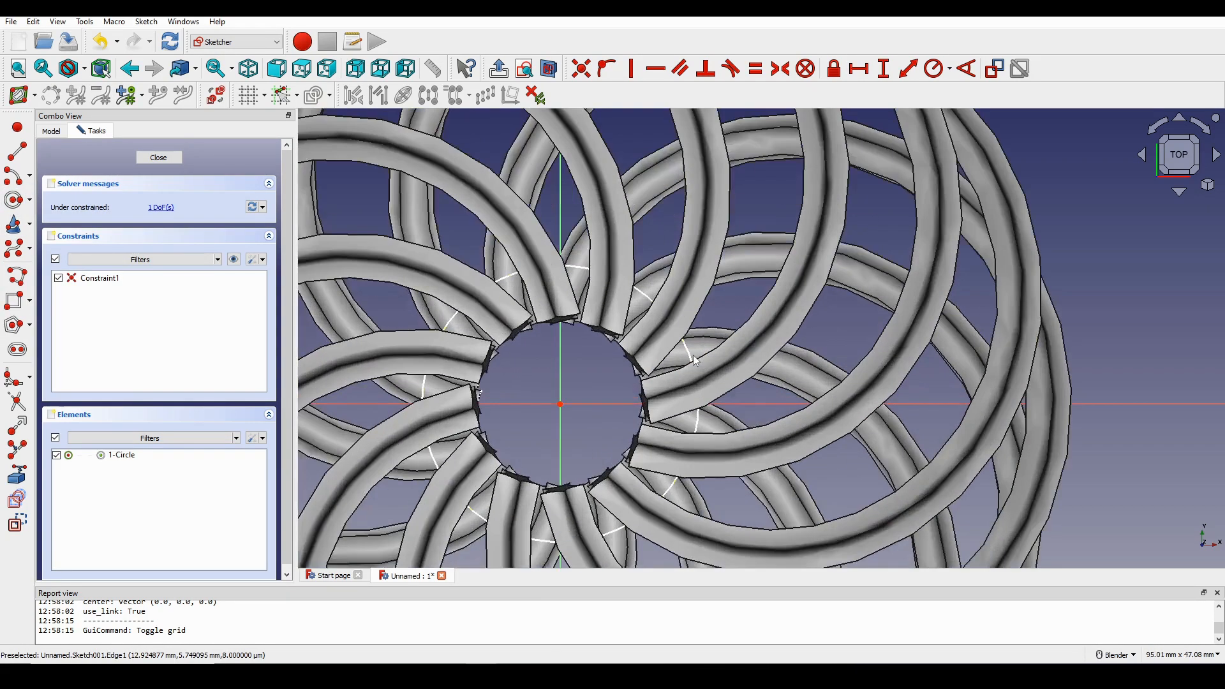
- Constrain the circle's radius to 12 mm and close the sketch
left_click(694, 360)
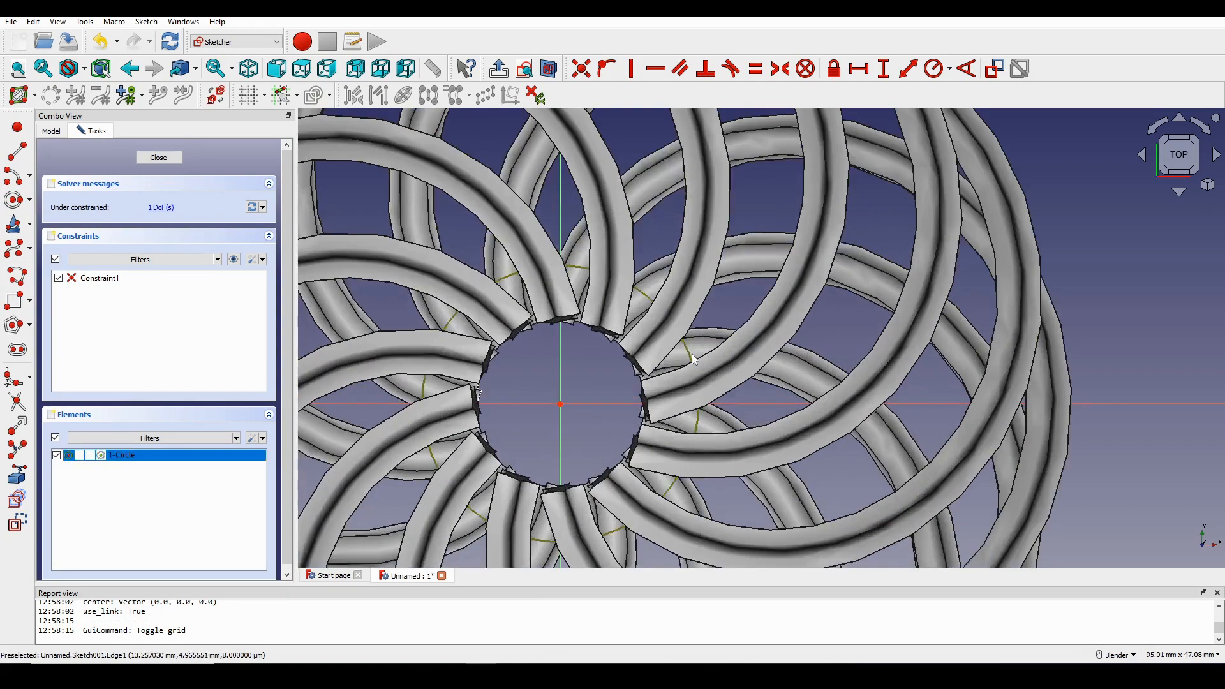
left_click(933, 69)
left_click_drag(988, 66, 608, 289)
type("12")
left_click(644, 369)
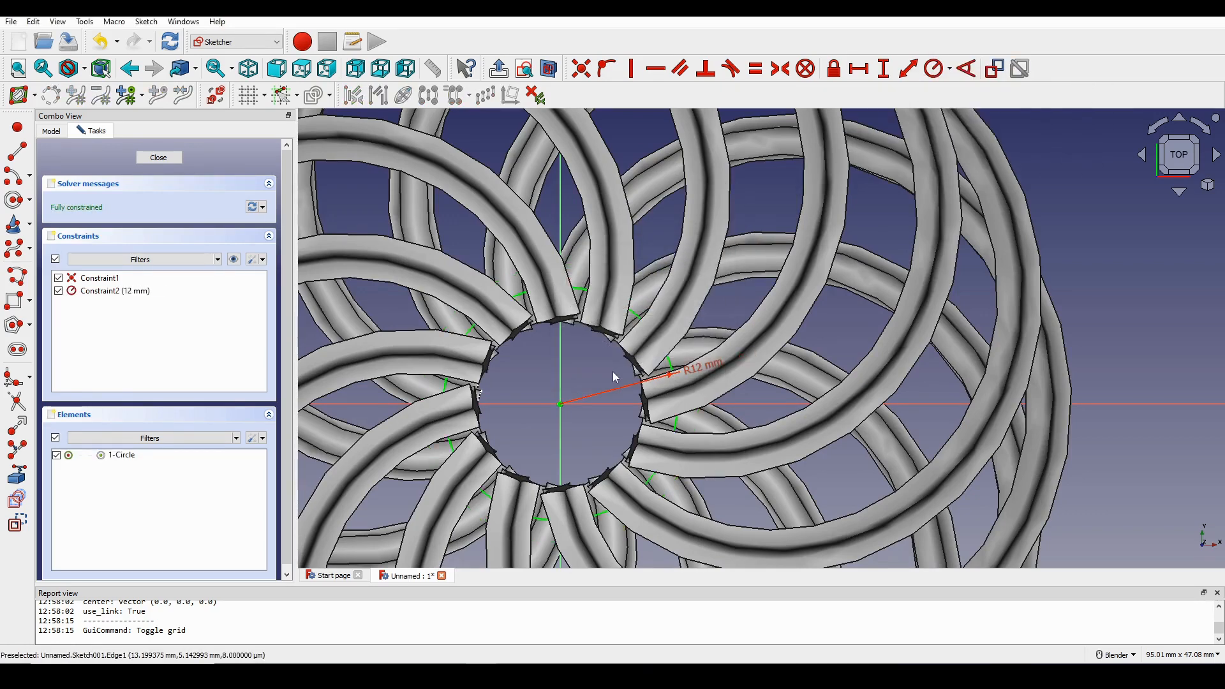
left_click(158, 157)
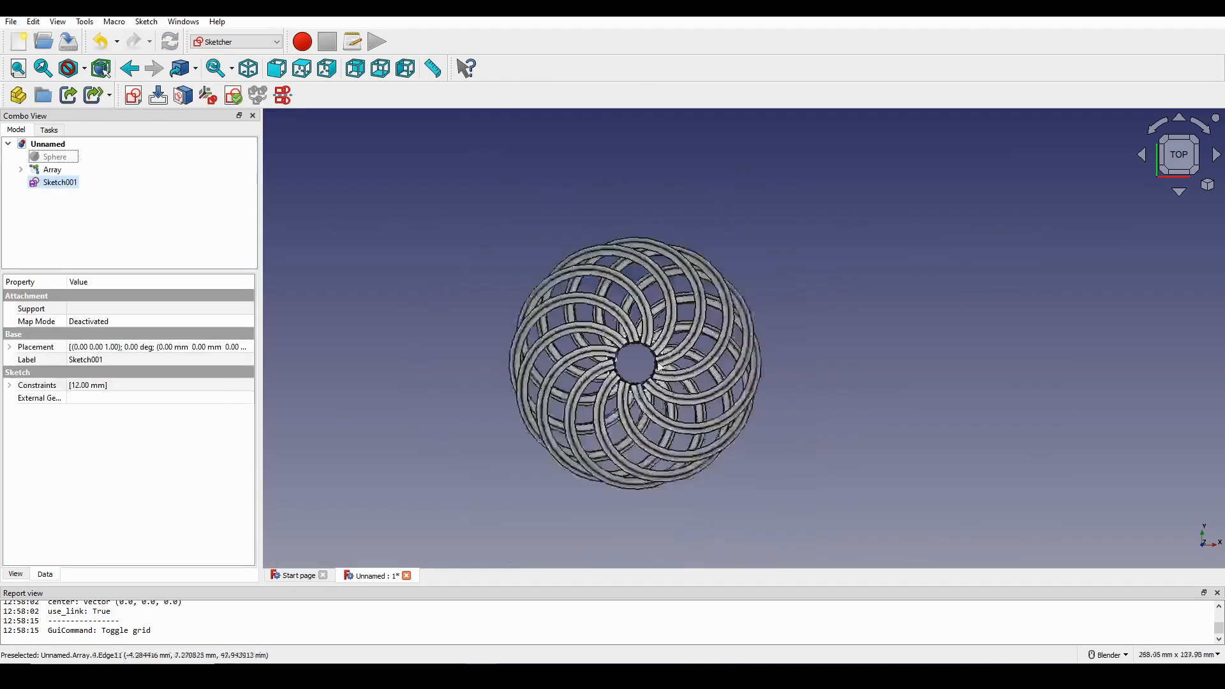
scroll(683, 367, "up", 5)
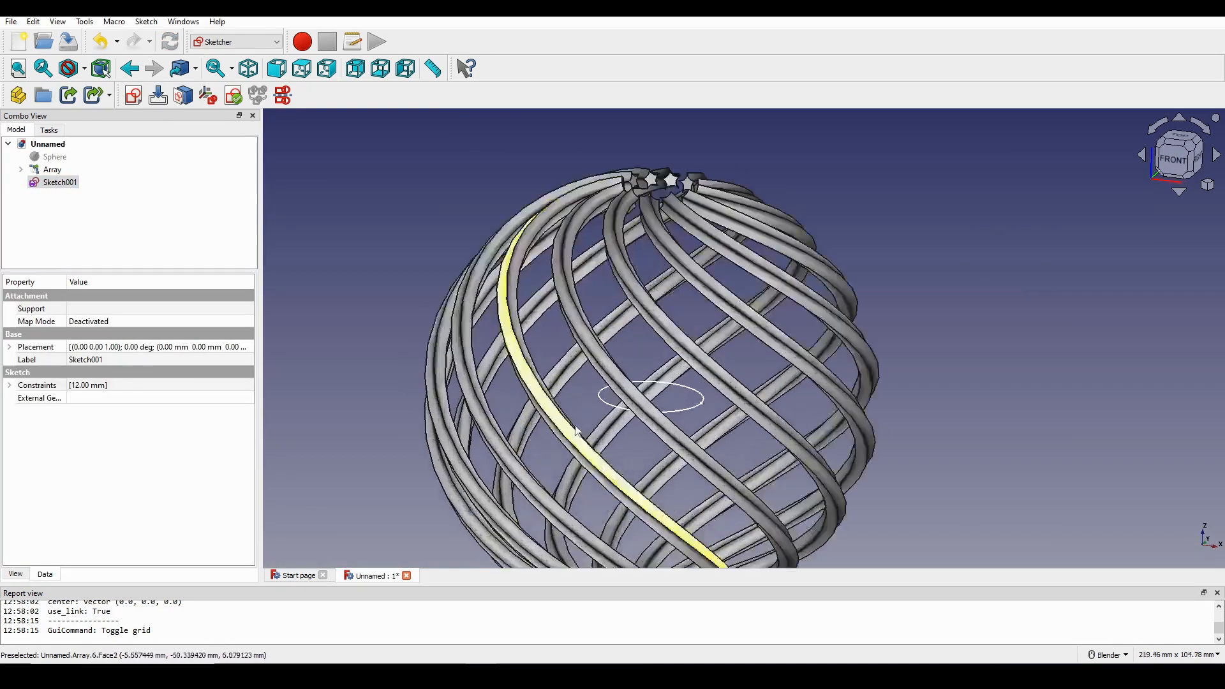
middle_click_drag(716, 413, 645, 432)
scroll(687, 408, "down", 2)
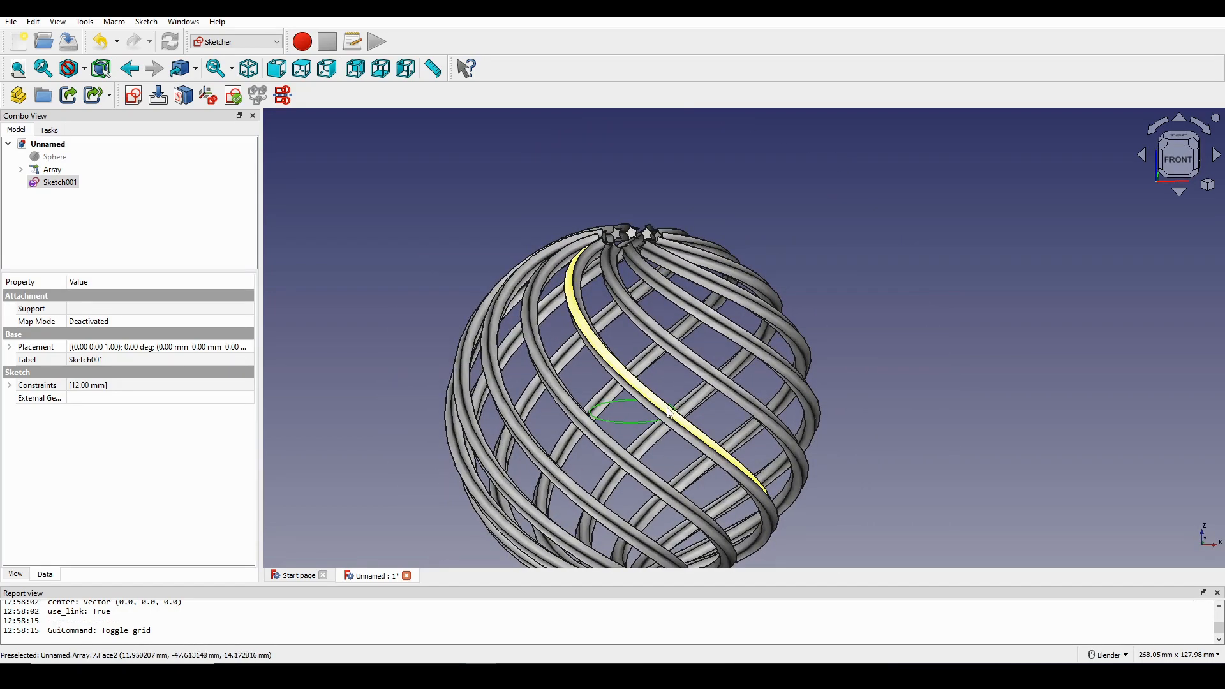
scroll(609, 421, "up", 1)
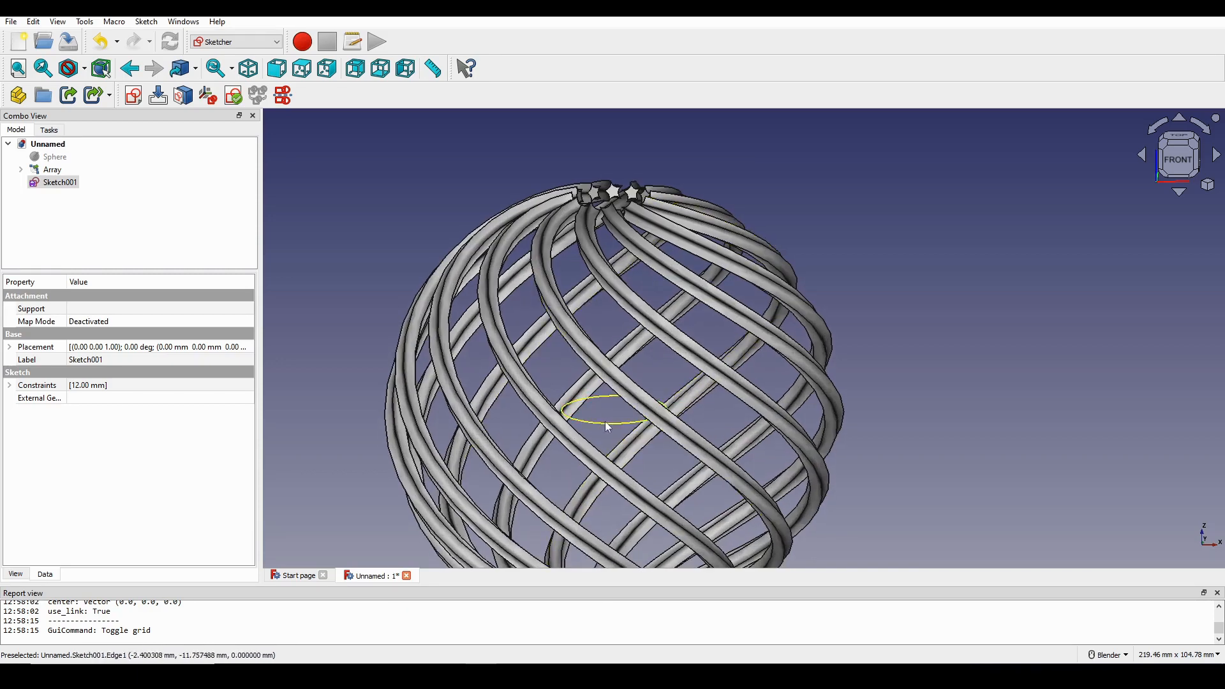
scroll(623, 312, "down", 3)
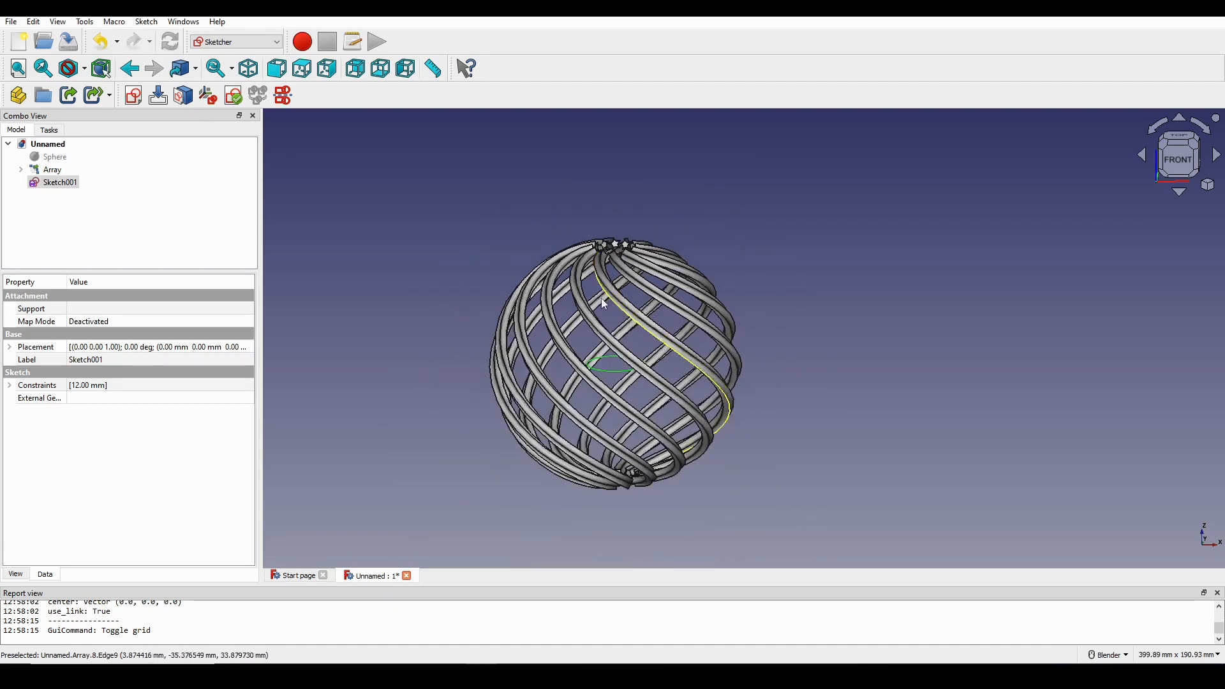
key("Print")
left_click_drag(241, 142, 846, 576)
left_click_drag(663, 406, 657, 257)
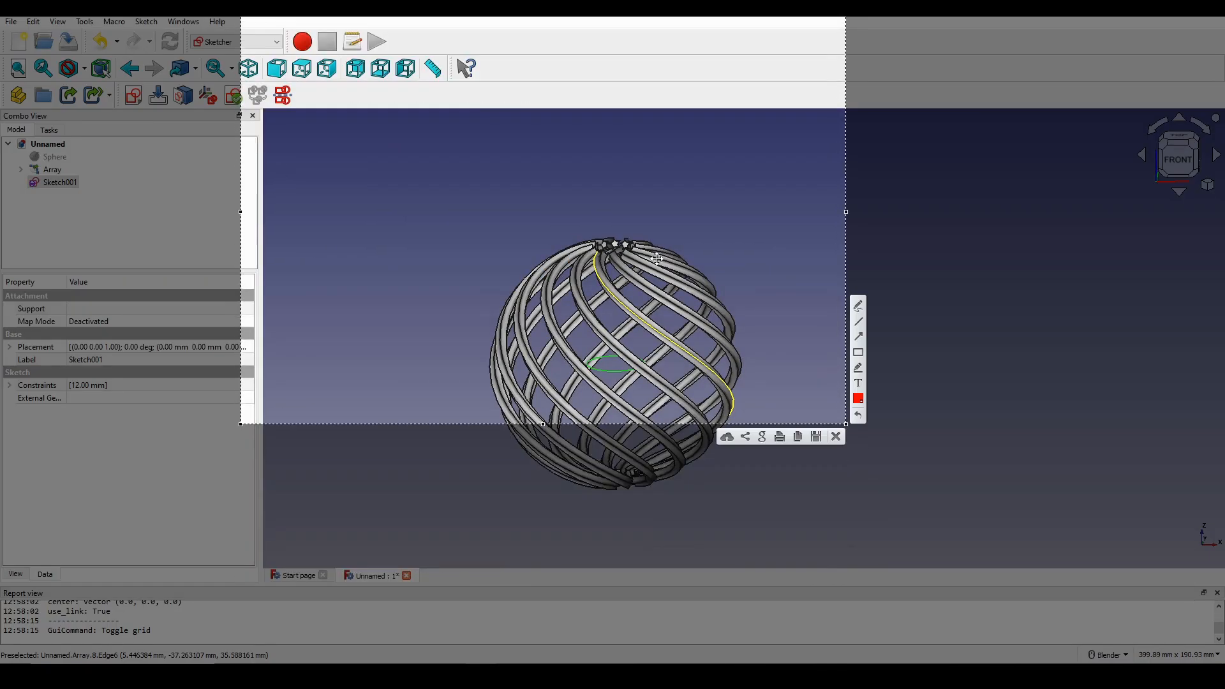
left_click_drag(655, 365, 657, 291)
left_click(835, 436)
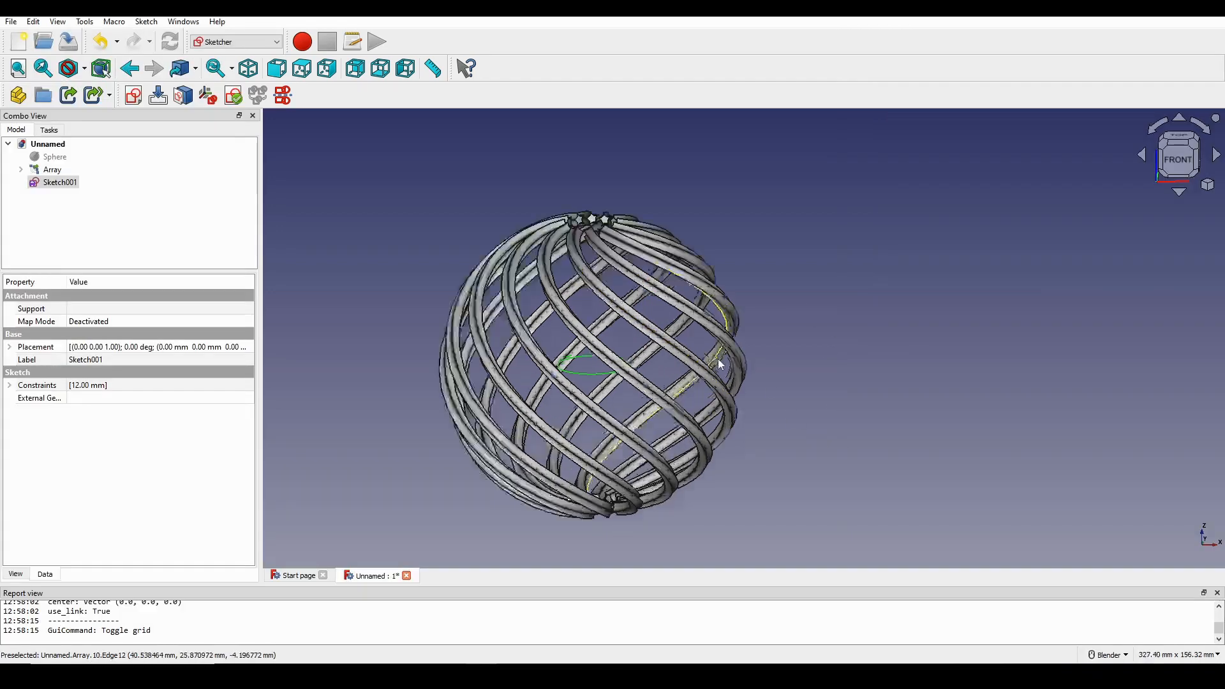
- Raise the circle sketch towards the upper opening by setting its placement Z position to 44 mm
scroll(666, 375, "up", 5)
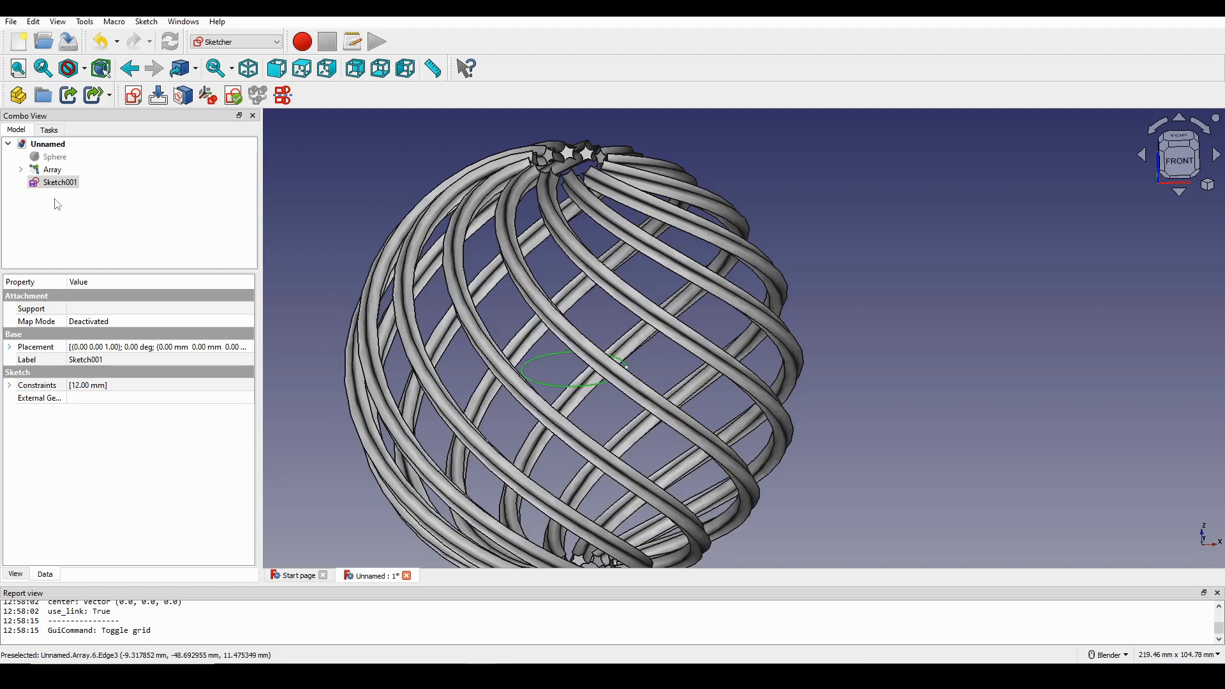
left_click(60, 185)
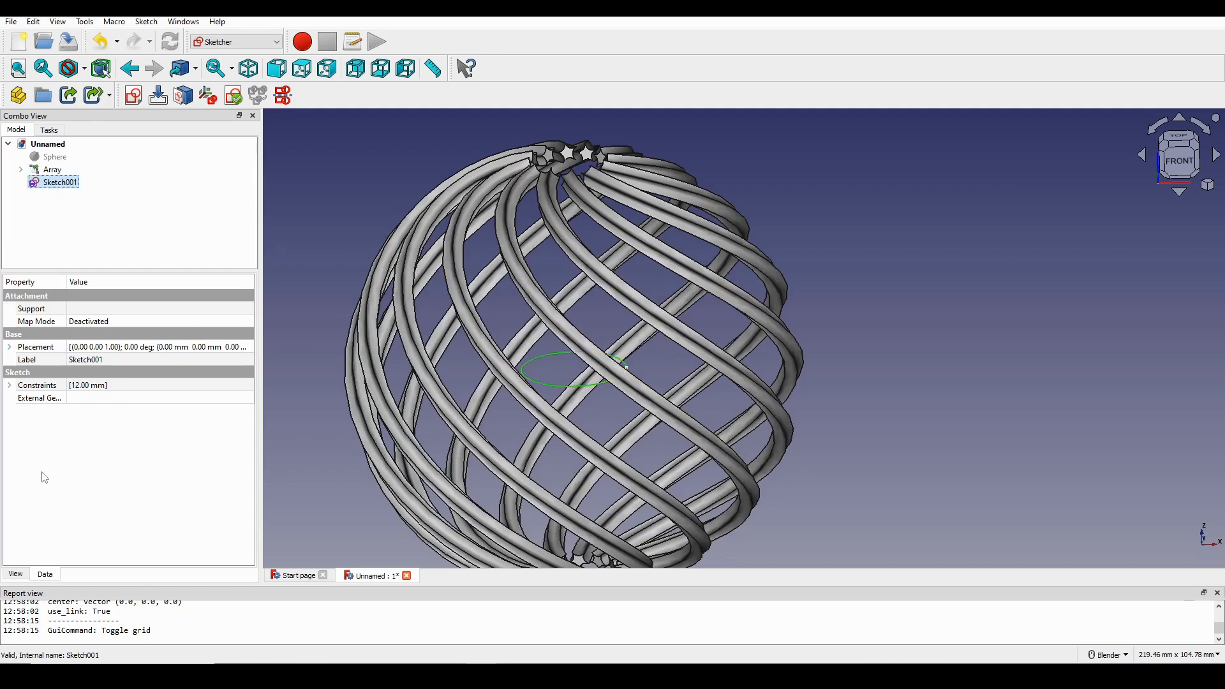
left_click(10, 347)
left_click(23, 385)
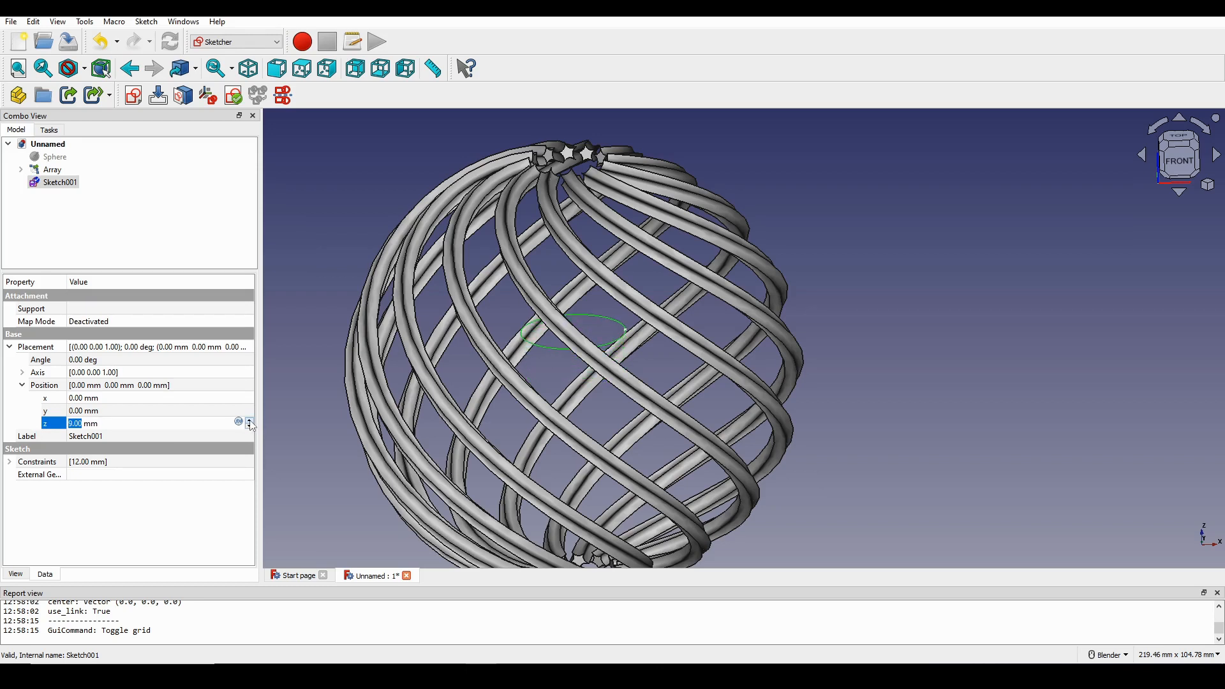
left_click(250, 421)
left_click(249, 421)
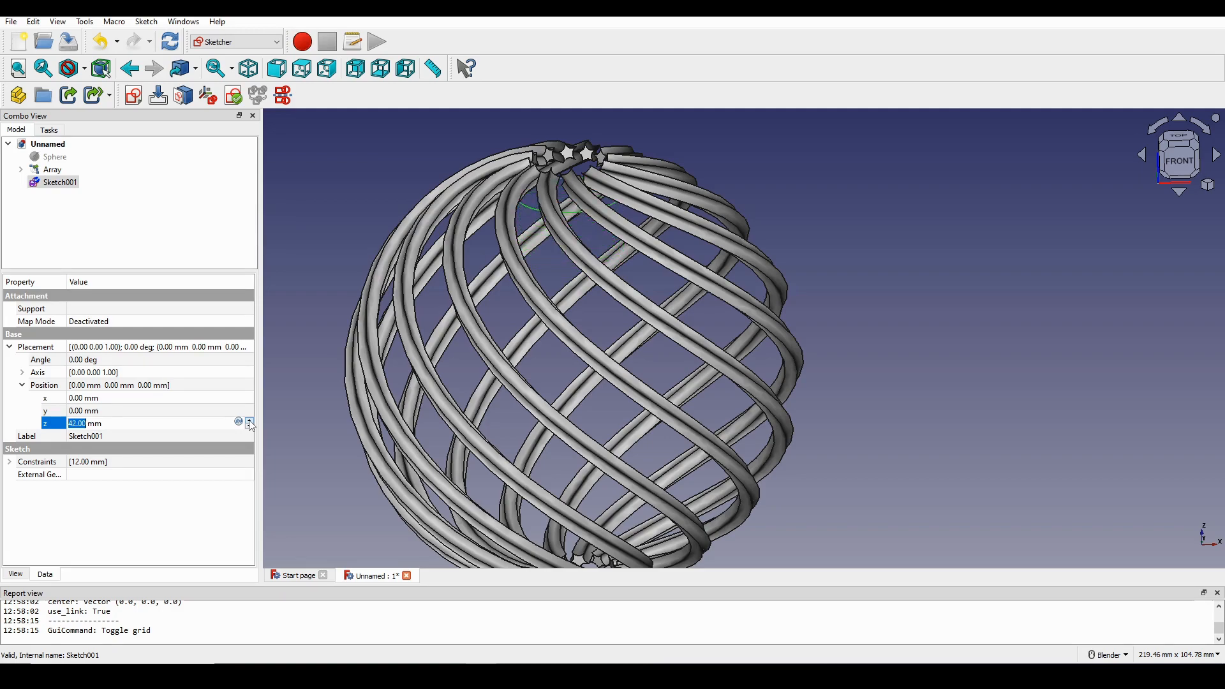
- Try a Z position of 47 mm for the circle sketch near the upper rib ends
middle_click_drag(607, 203, 590, 284, "shift")
scroll(615, 328, "up", 3)
scroll(536, 323, "up", 2)
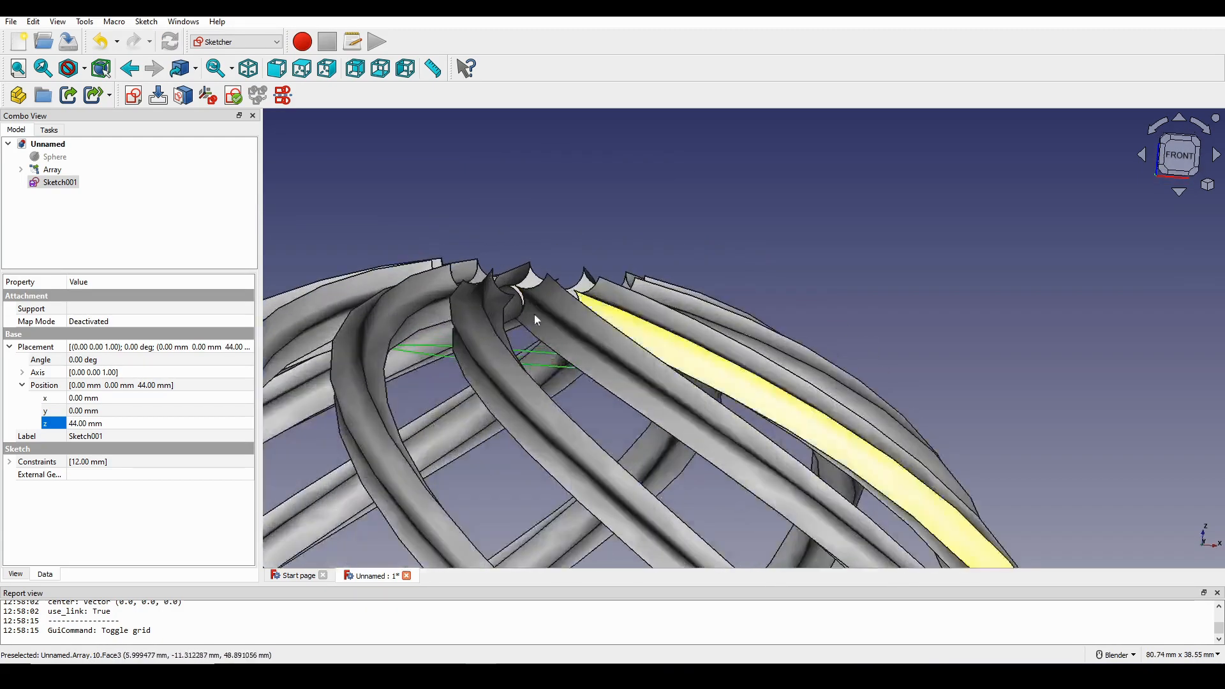
middle_click_drag(536, 323, 633, 332, "shift")
middle_click_drag(632, 332, 636, 338)
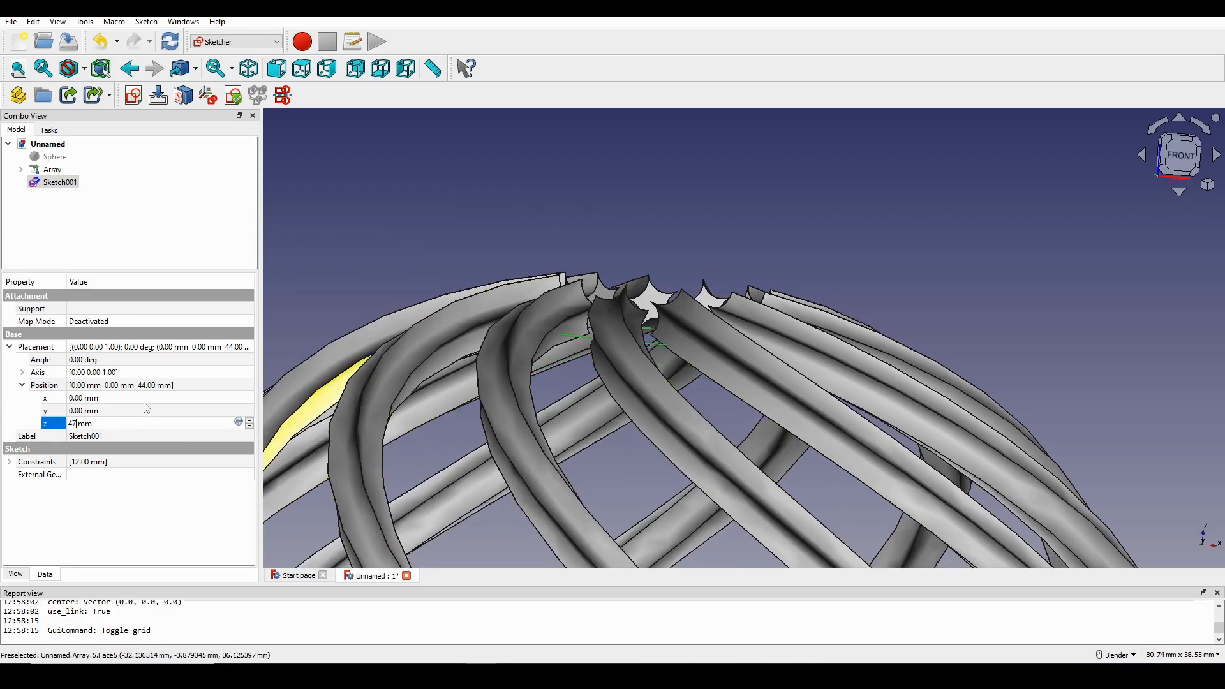
- Set the circle sketch's Z position to 45 mm
middle_click_drag(658, 331, 708, 361)
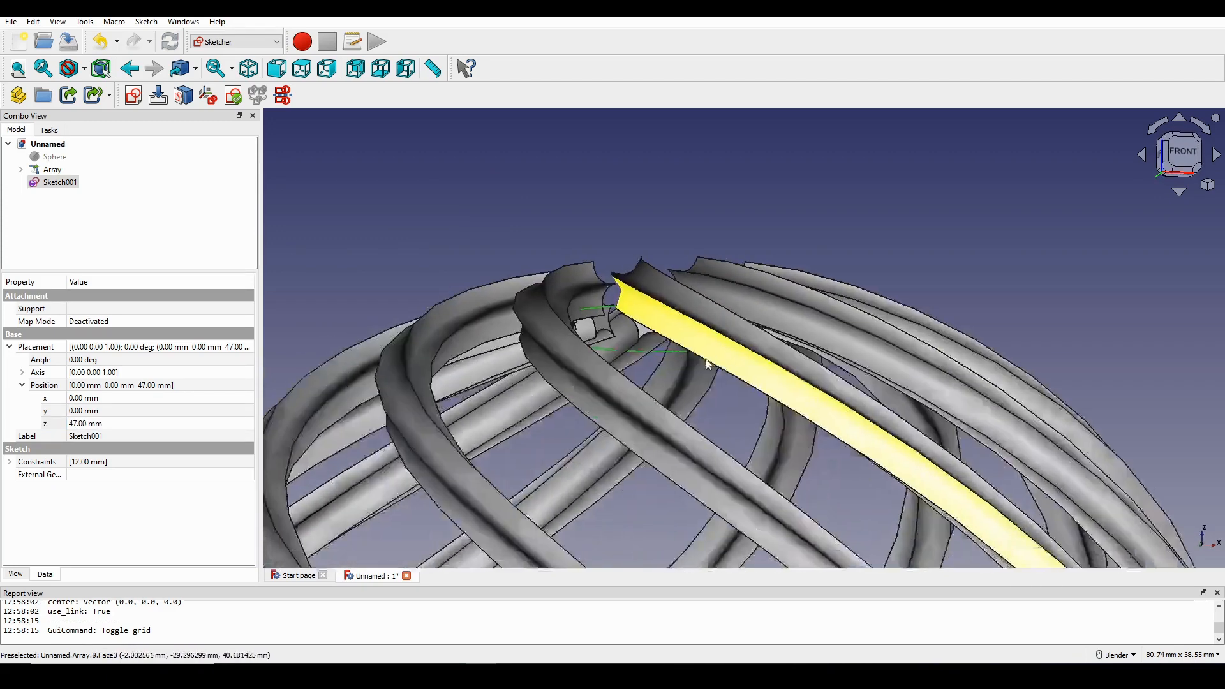
scroll(692, 354, "up", 2)
middle_click_drag(619, 335, 612, 363)
scroll(656, 309, "up", 2)
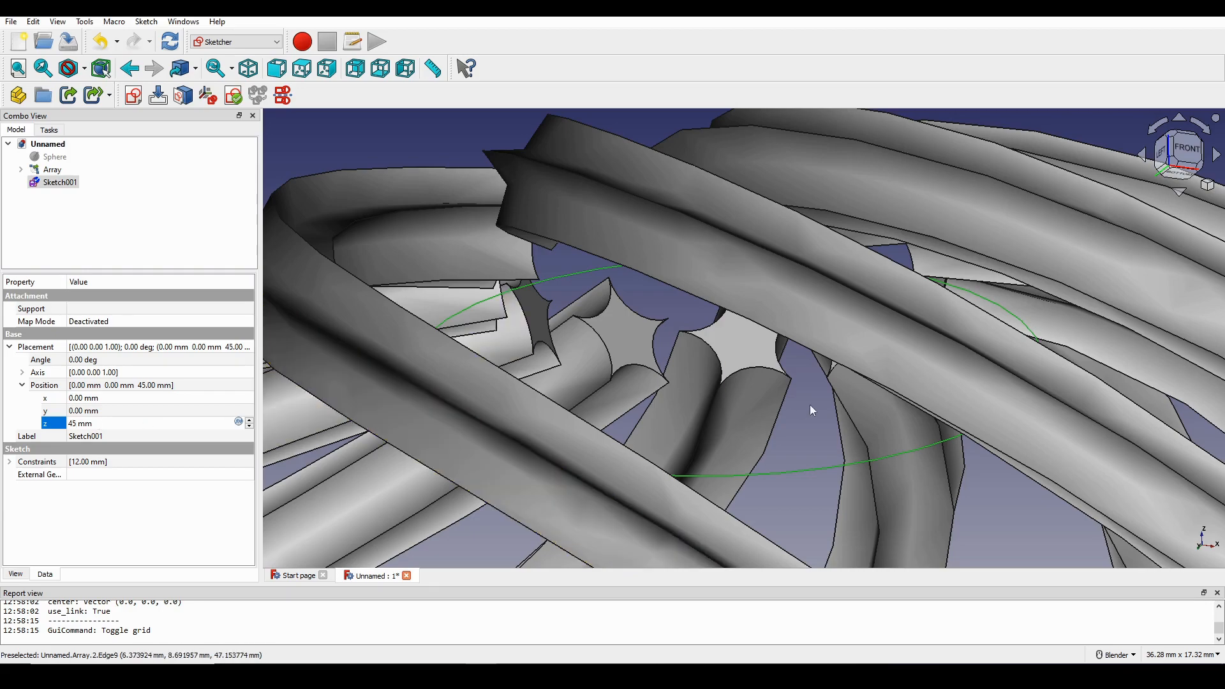
- Examine from several sides how the raised circle sits against the rib ends at the upper opening
scroll(811, 410, "down", 2)
middle_click_drag(812, 410, 806, 435)
scroll(807, 434, "up", 2)
middle_click_drag(668, 405, 696, 409)
scroll(708, 389, "up", 2)
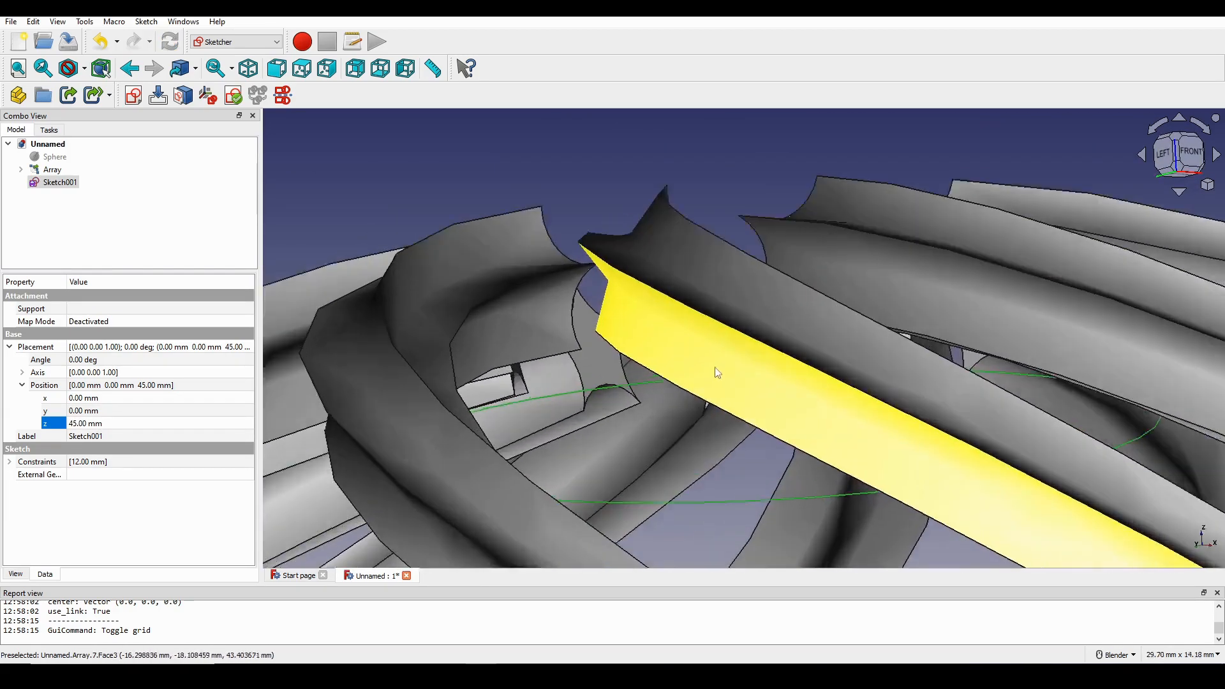
middle_click_drag(503, 434, 540, 365, "shift")
scroll(483, 326, "down", 2)
middle_click_drag(482, 326, 624, 383)
scroll(623, 383, "down", 8)
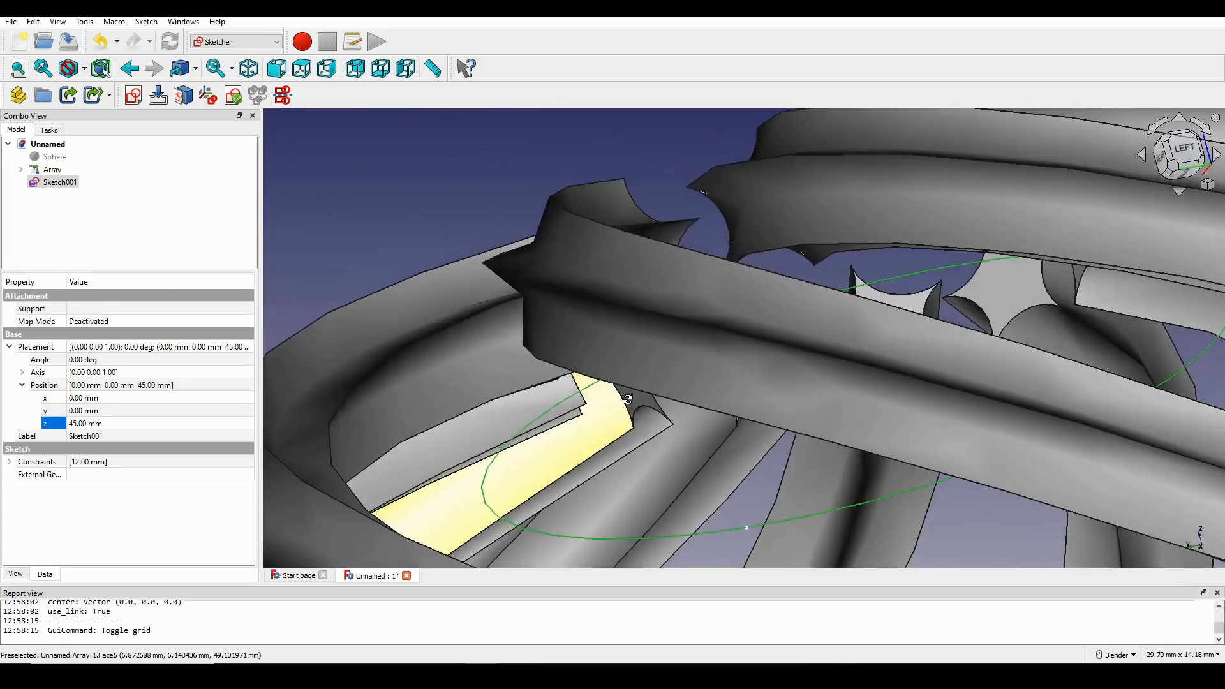
scroll(574, 440, "up", 2)
middle_click_drag(546, 371, 597, 375)
scroll(494, 307, "down", 2)
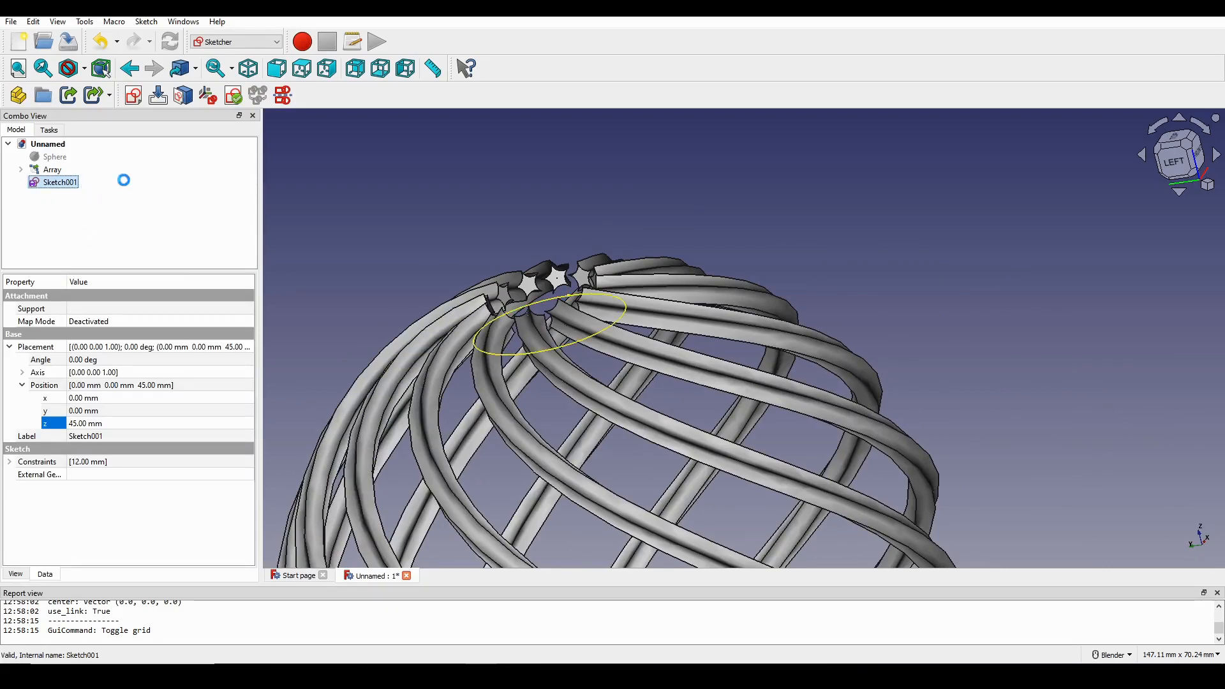
- Duplicate the circle sketch and set the copy's Z position to -45 mm
left_click(34, 196)
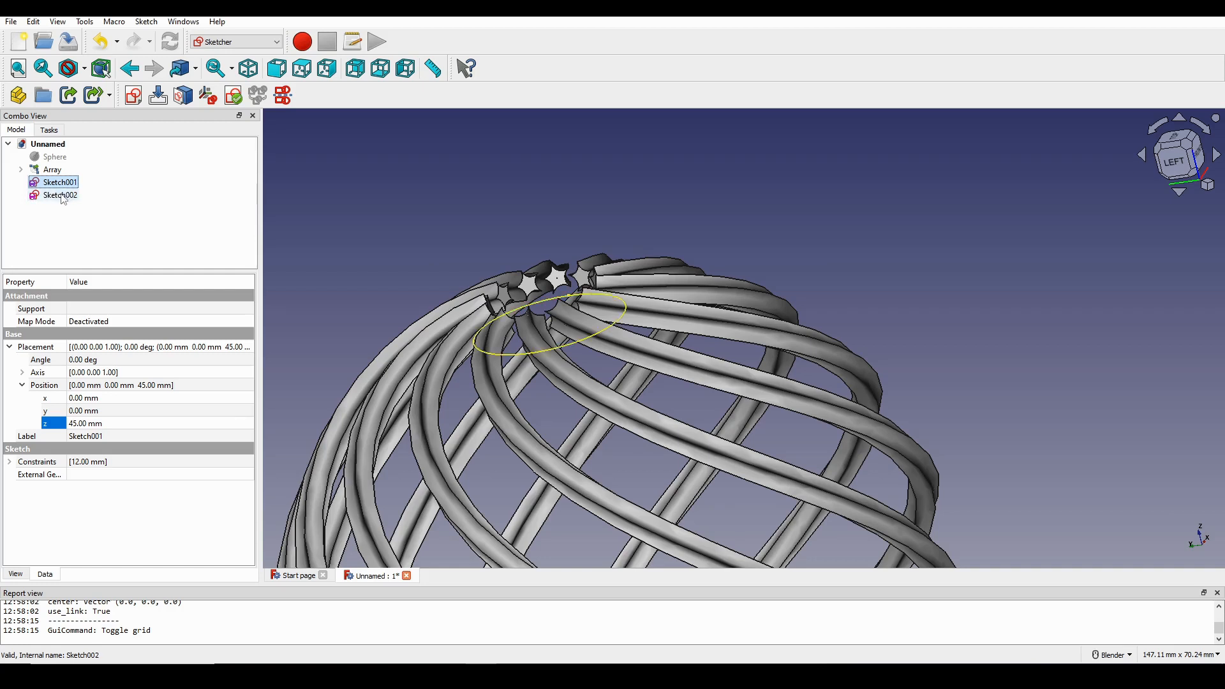
left_click(60, 195)
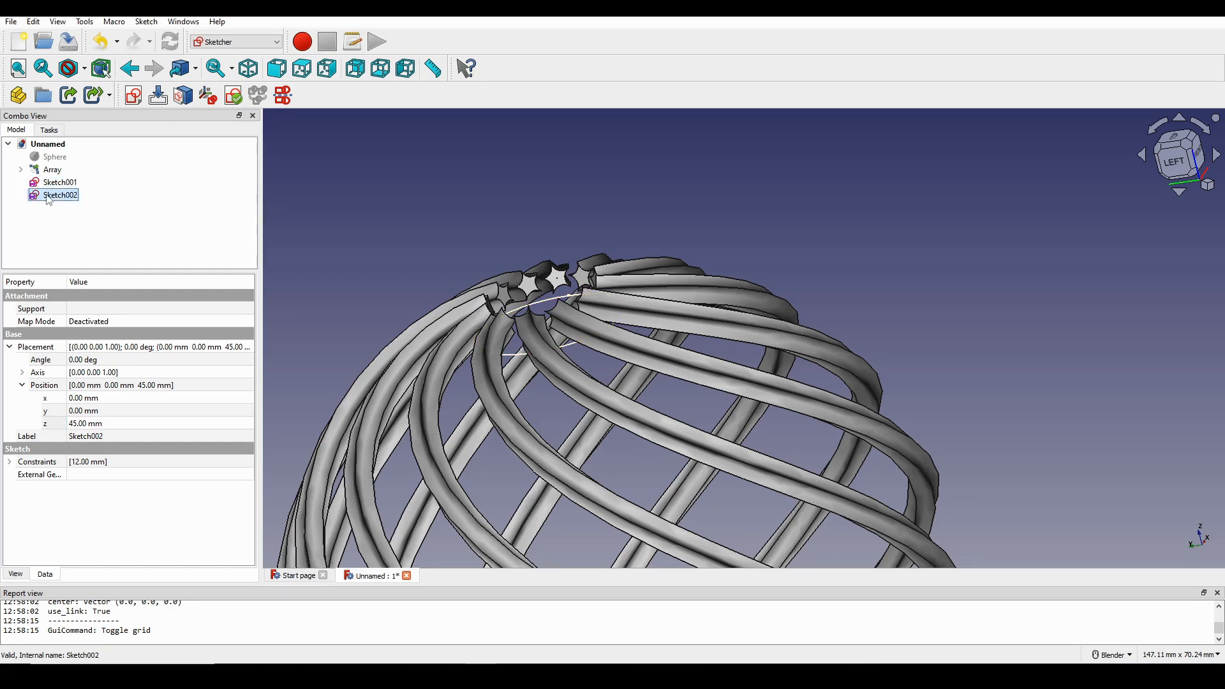
left_click(73, 425)
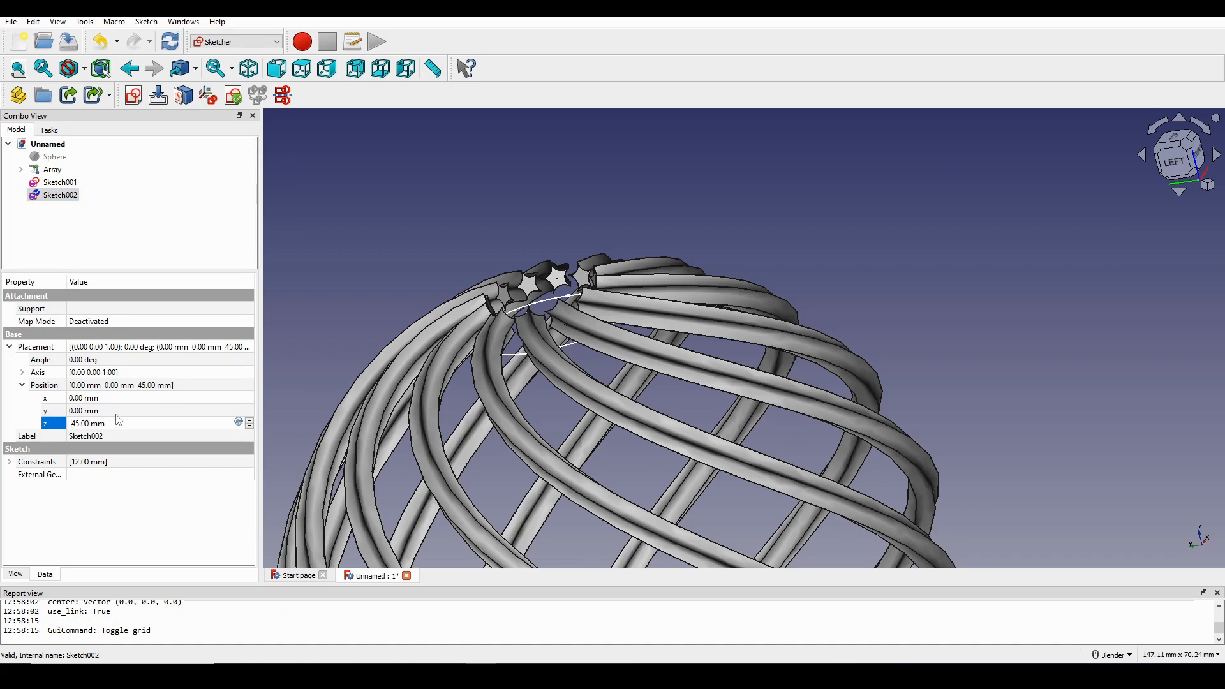
key("Return")
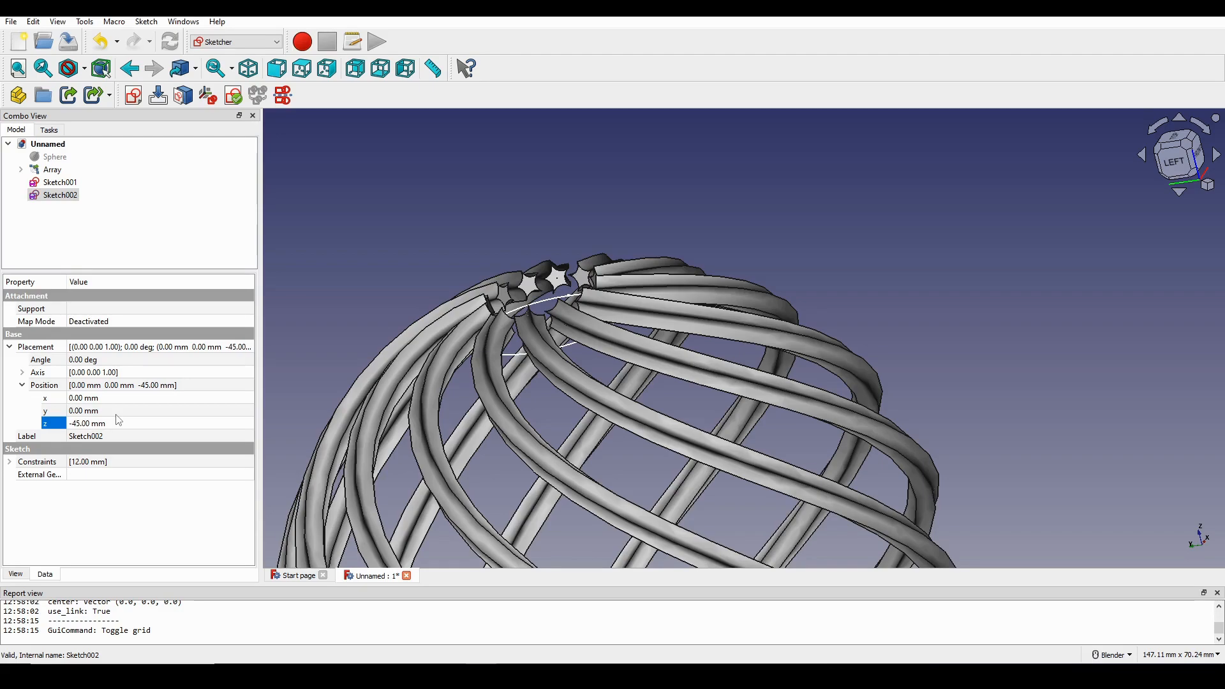
- Examine how the copied circle fits the rib ends at the lower pole, and compare the upper opening
scroll(661, 260, "down", 5)
middle_click_drag(662, 260, 654, 421)
scroll(644, 440, "up", 2)
middle_click_drag(665, 532, 569, 546, "shift")
middle_click_drag(571, 511, 589, 421)
middle_click_drag(588, 421, 668, 300, "shift")
scroll(668, 300, "up", 8)
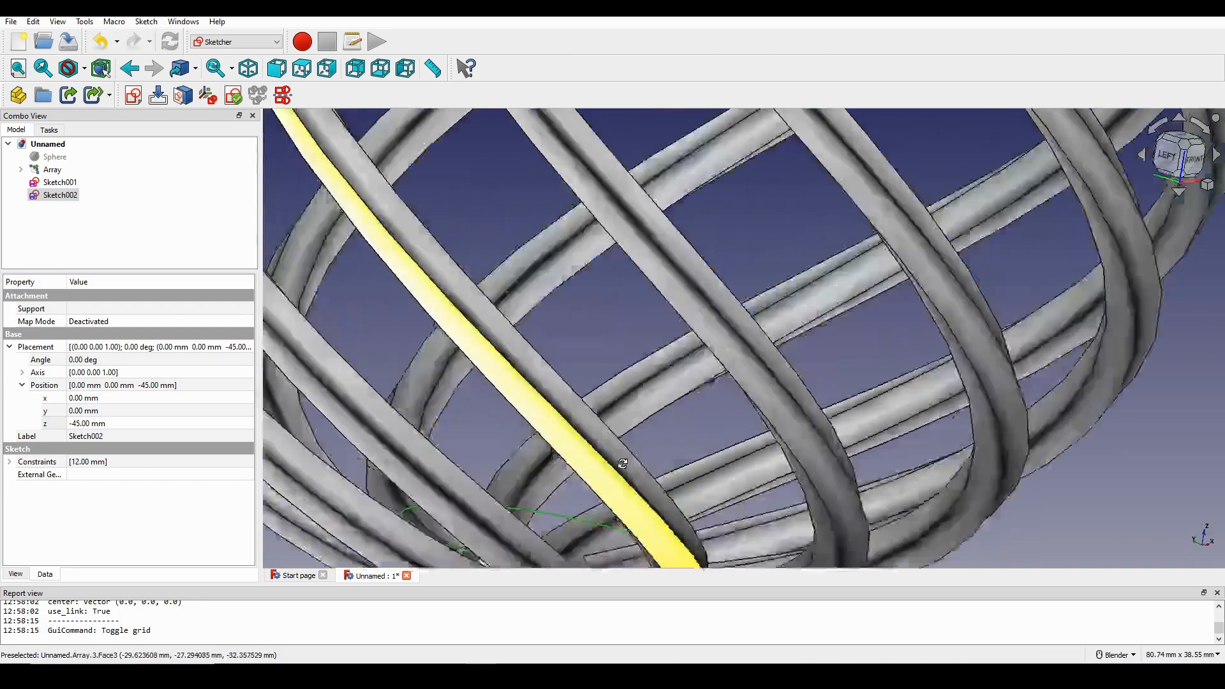
middle_click_drag(622, 463, 615, 495)
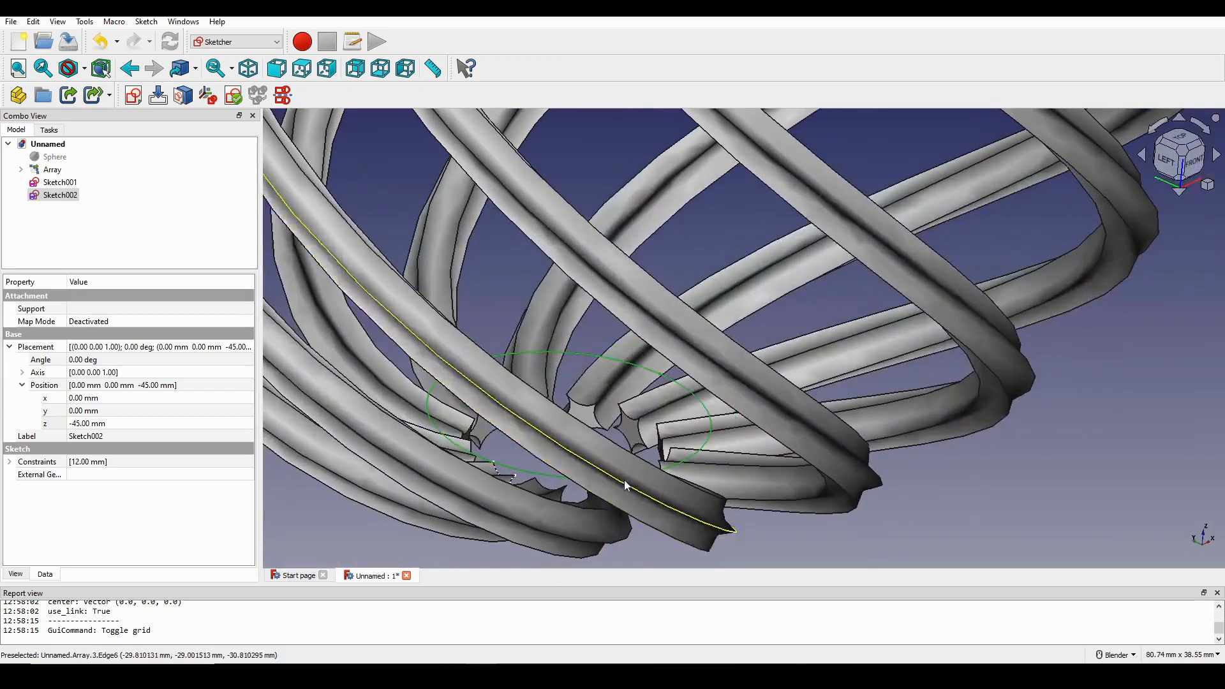
scroll(624, 482, "down", 9)
middle_click_drag(655, 300, 609, 376, "shift")
scroll(609, 376, "up", 3)
scroll(609, 376, "up", 4)
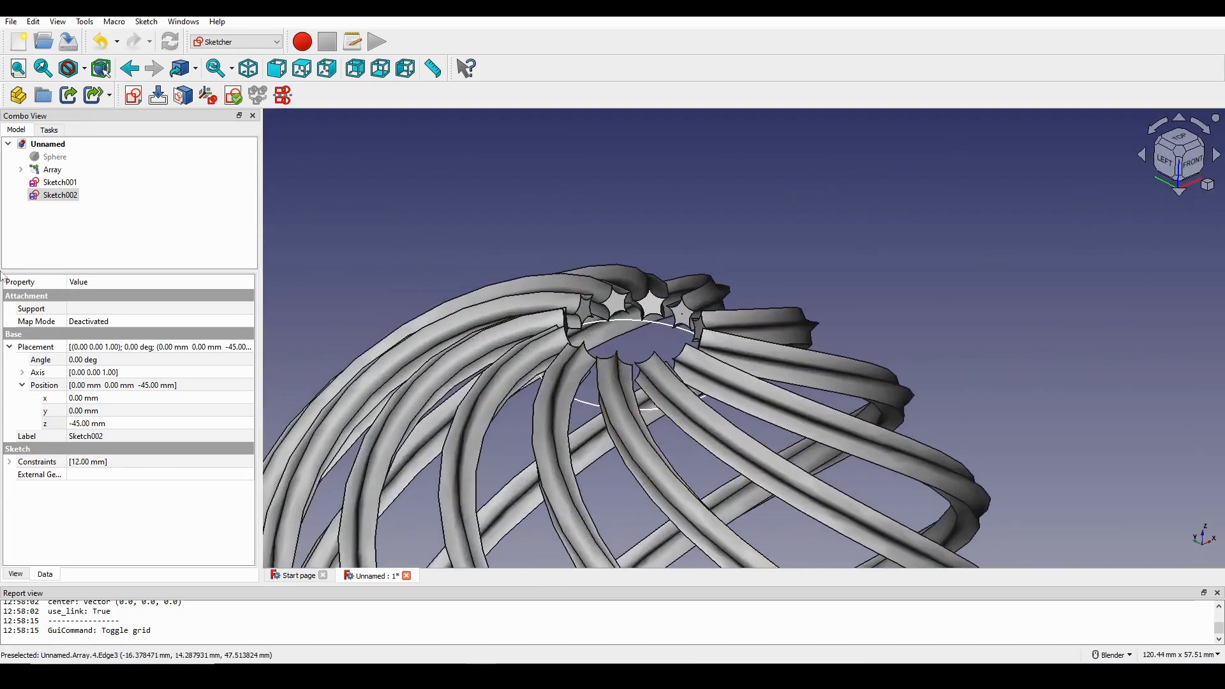
- Switch to the Part workbench and start an Extrude of the upper circle sketch
left_click(51, 183)
scroll(655, 322, "down", 5)
scroll(707, 399, "up", 5)
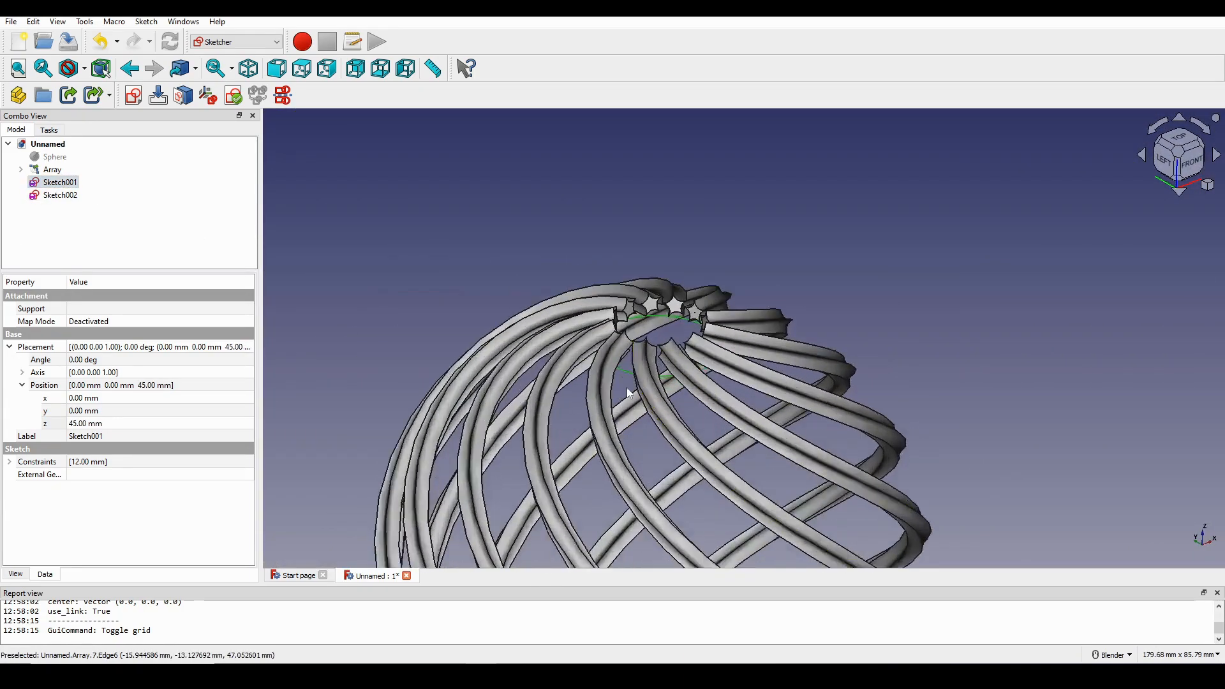
left_click(236, 42)
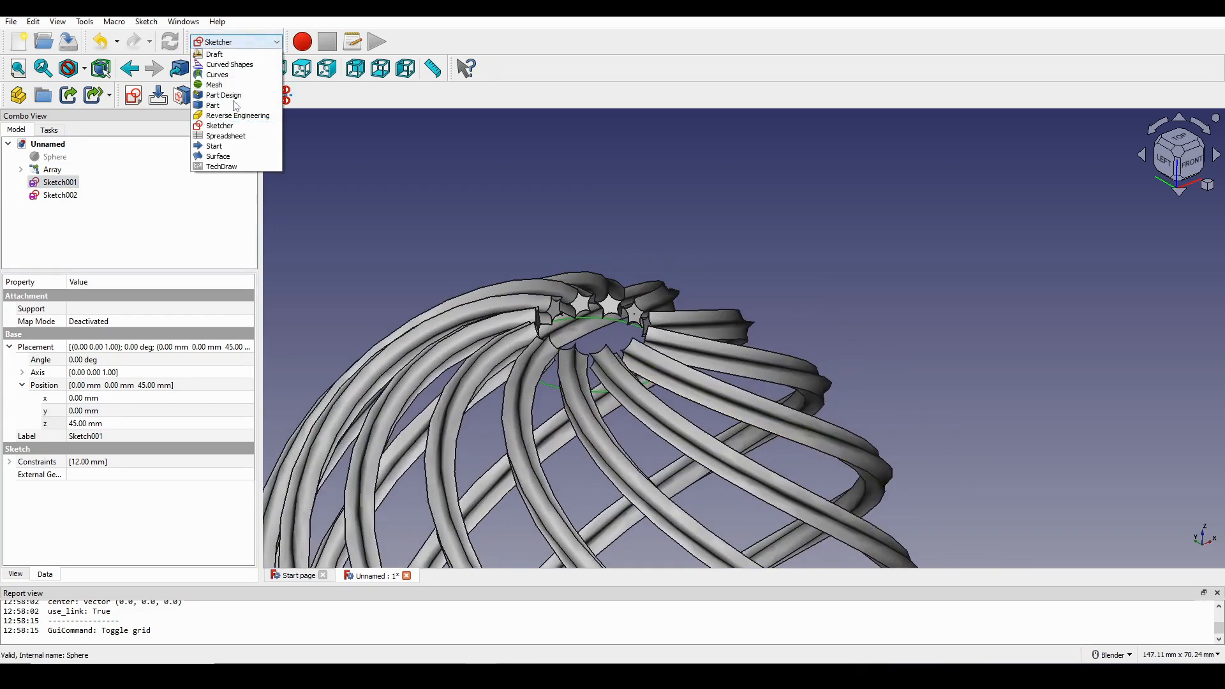
left_click(218, 107)
scroll(694, 252, "up", 2)
middle_click_drag(628, 310, 654, 270)
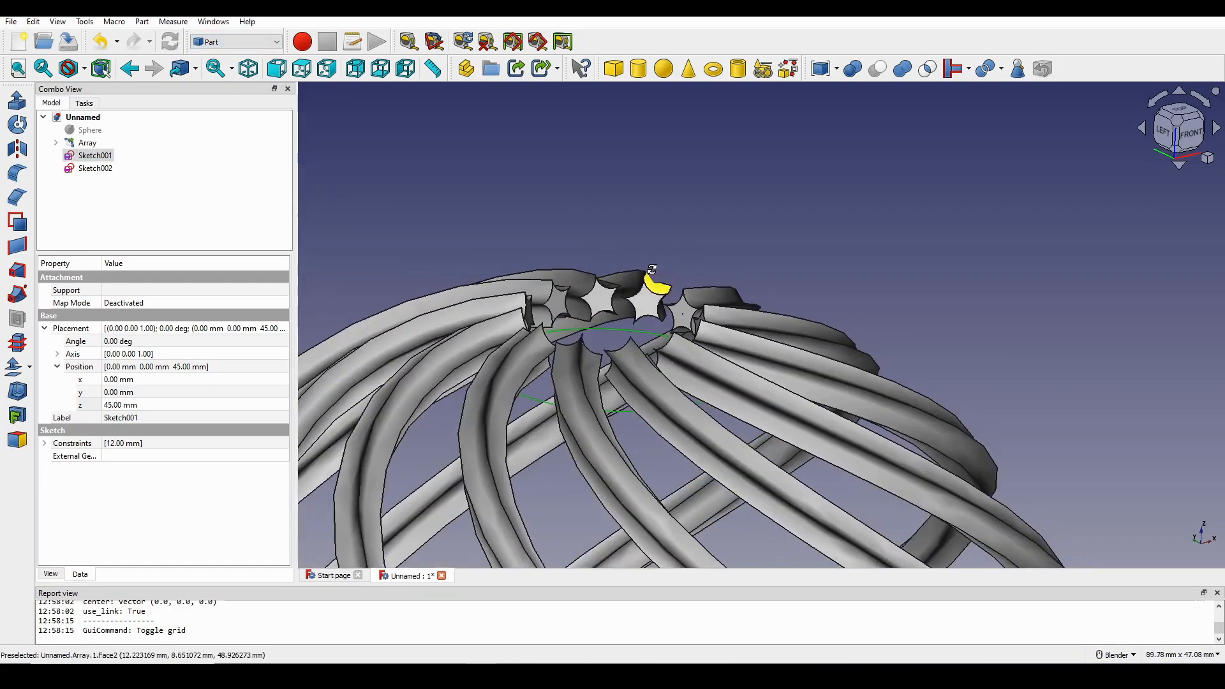
left_click(20, 106)
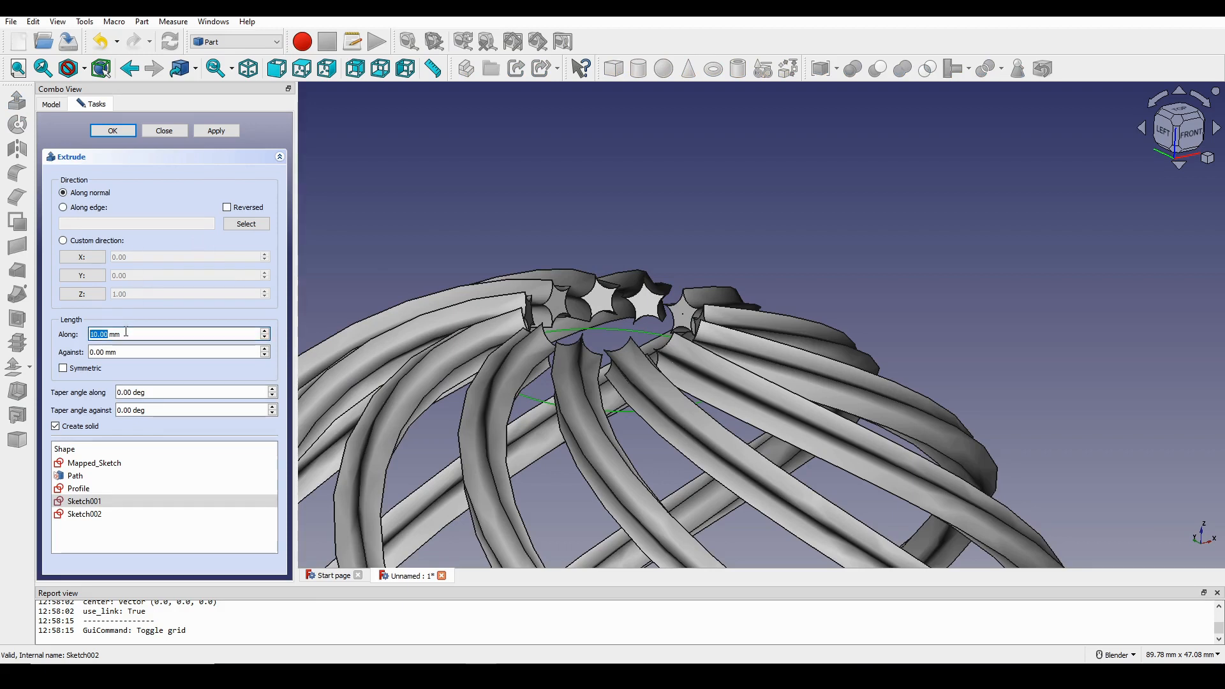
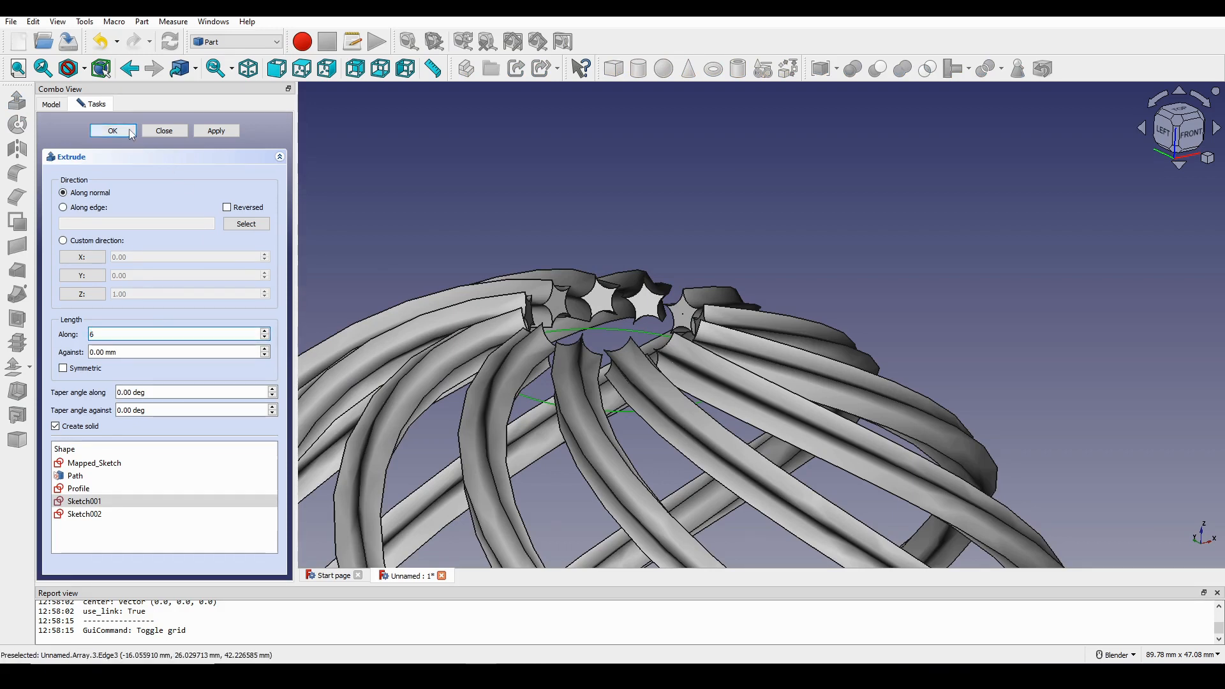
- Extrude Sketch001 at the top of the ribbed sphere 6 mm along its normal as a solid
left_click(130, 132)
middle_click_drag(701, 281, 663, 293)
scroll(565, 324, "up", 3)
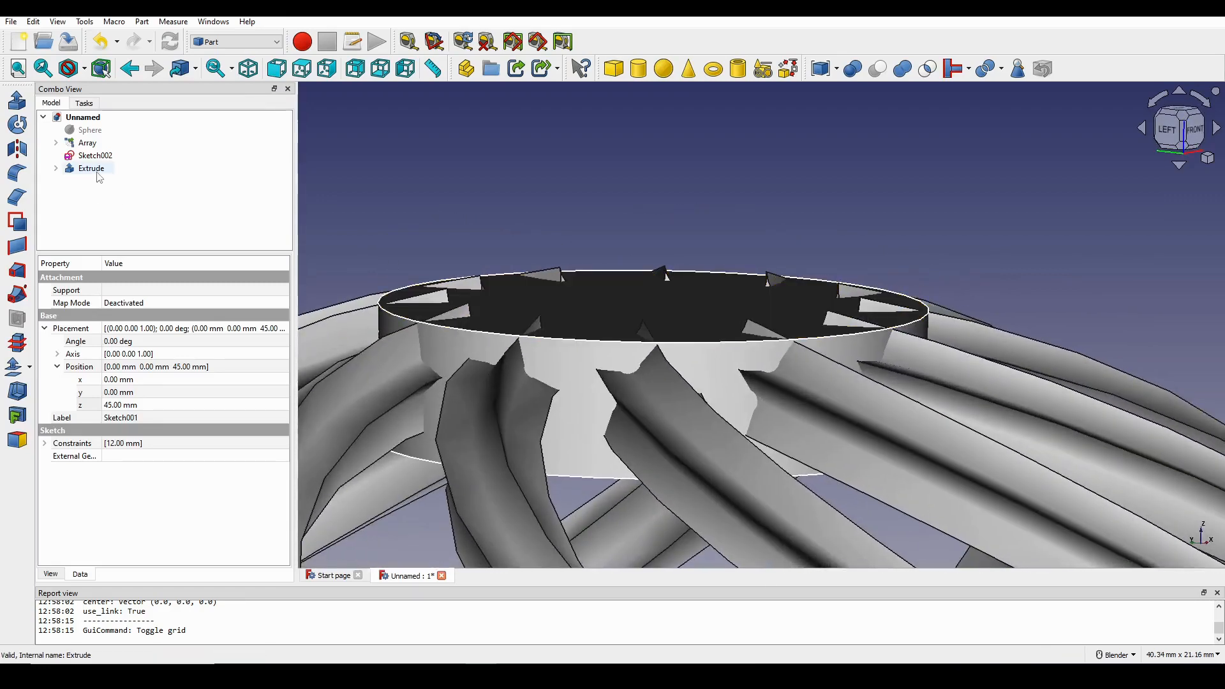
- Set the top cap extrusion's forward length to 7 mm
left_click(97, 171)
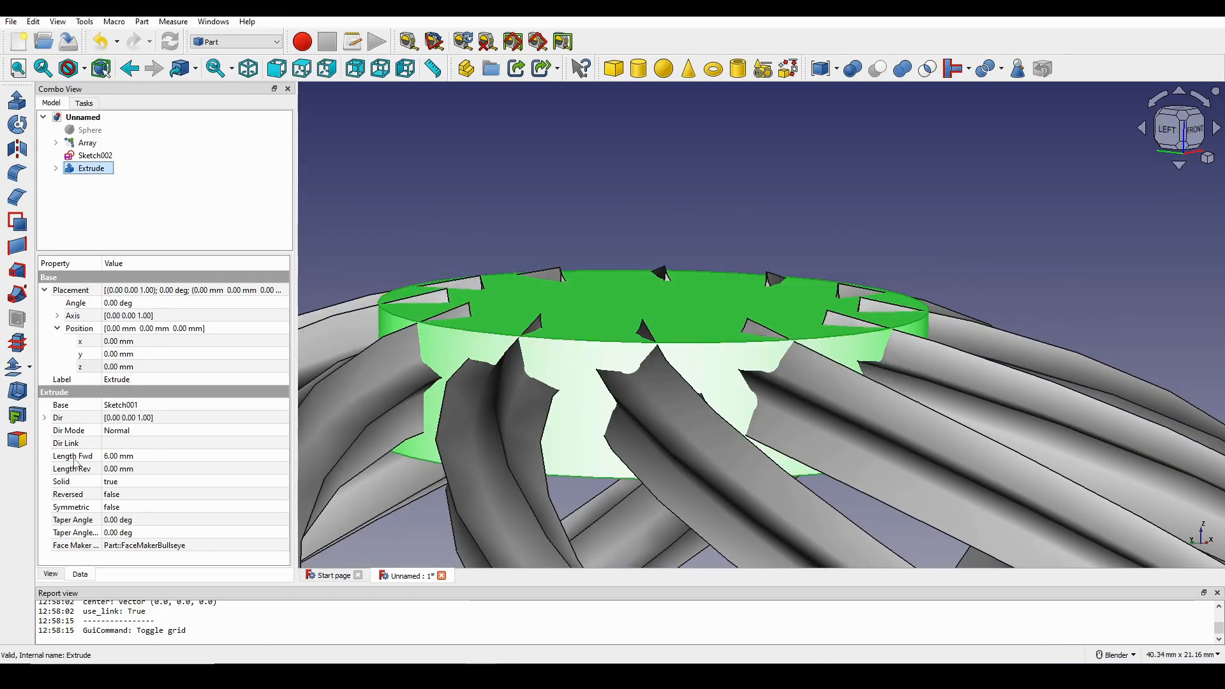
left_click(76, 459)
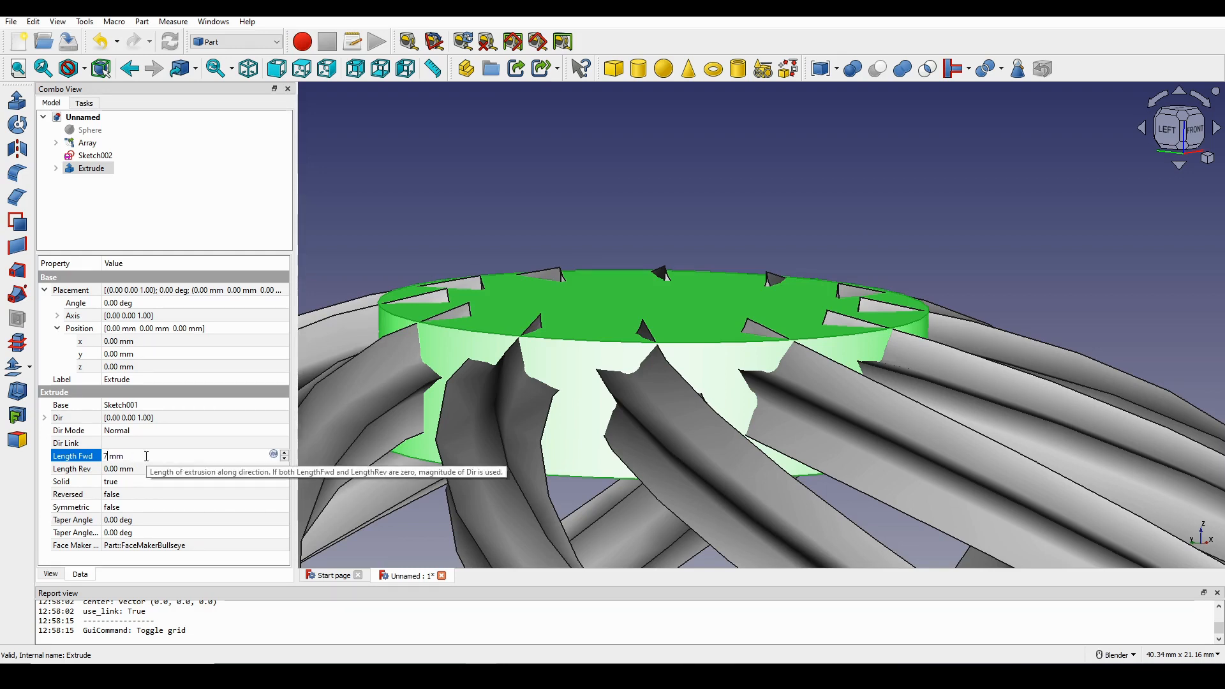
type("7")
key("Return")
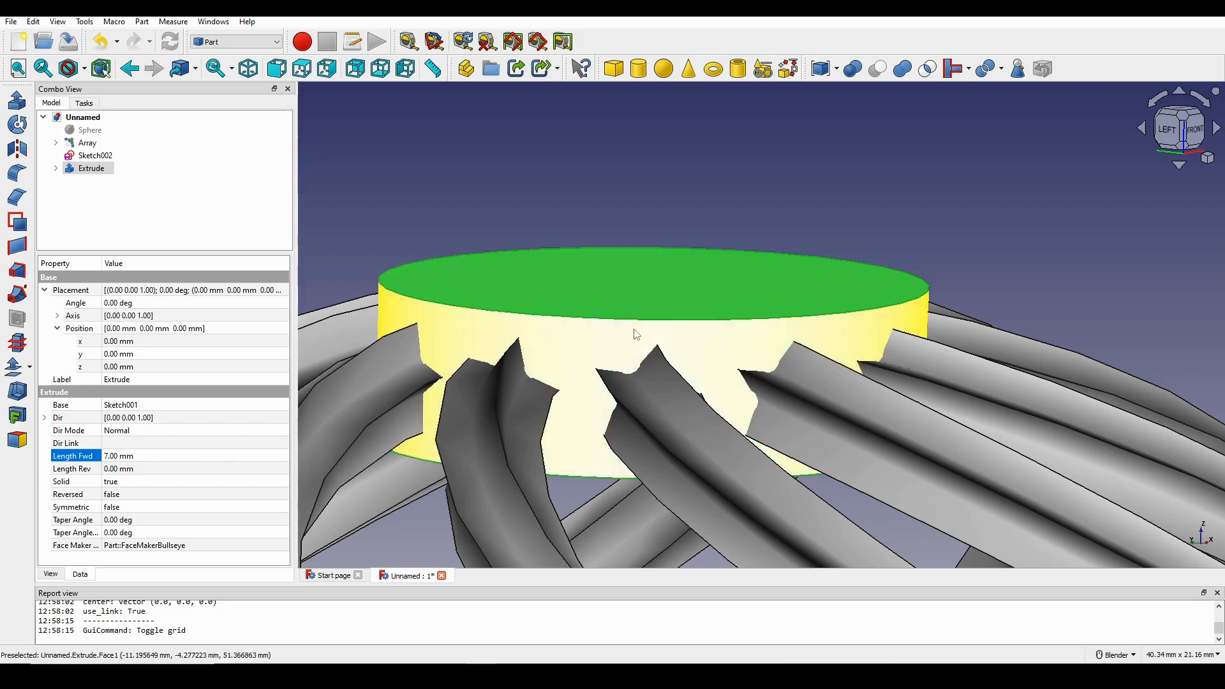
- Extrude Sketch002 at the bottom of the sphere 7 mm along the custom direction Z -1 as a solid
mouse_move(634, 334)
middle_mouse_down()
mouse_move(715, 288)
mouse_move(705, 354)
mouse_move(656, 412)
middle_mouse_up()
scroll(704, 355, "down", 3)
scroll(683, 382, "up", 4)
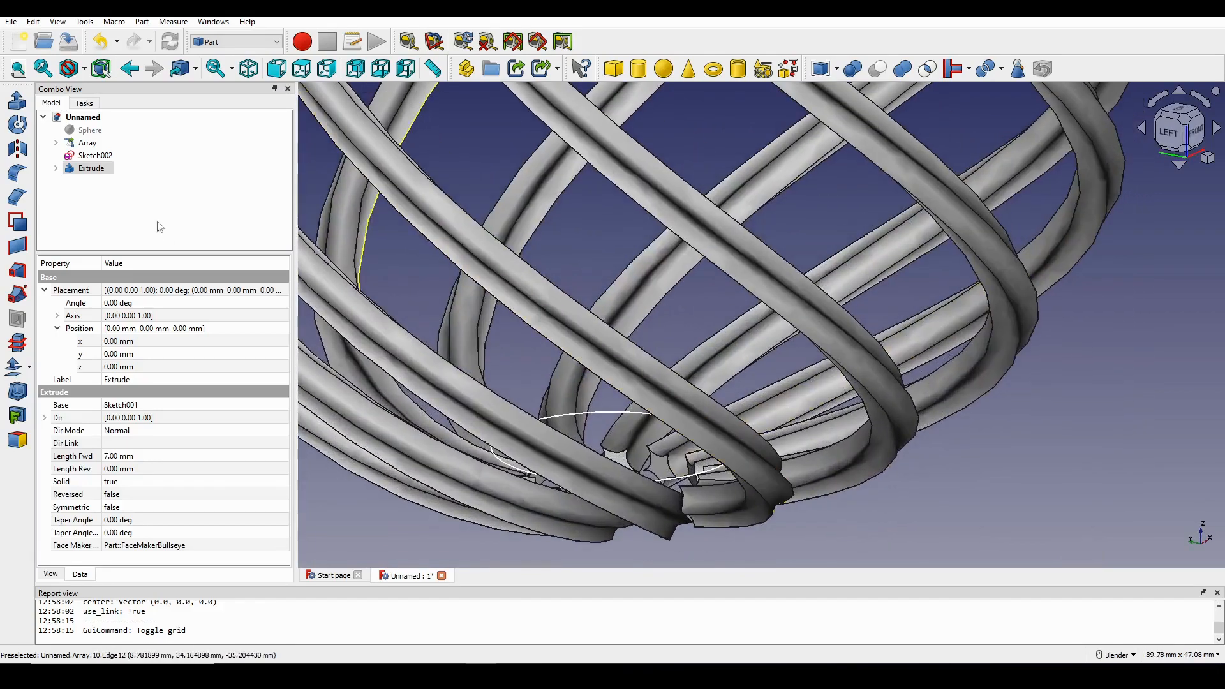
left_click(79, 157)
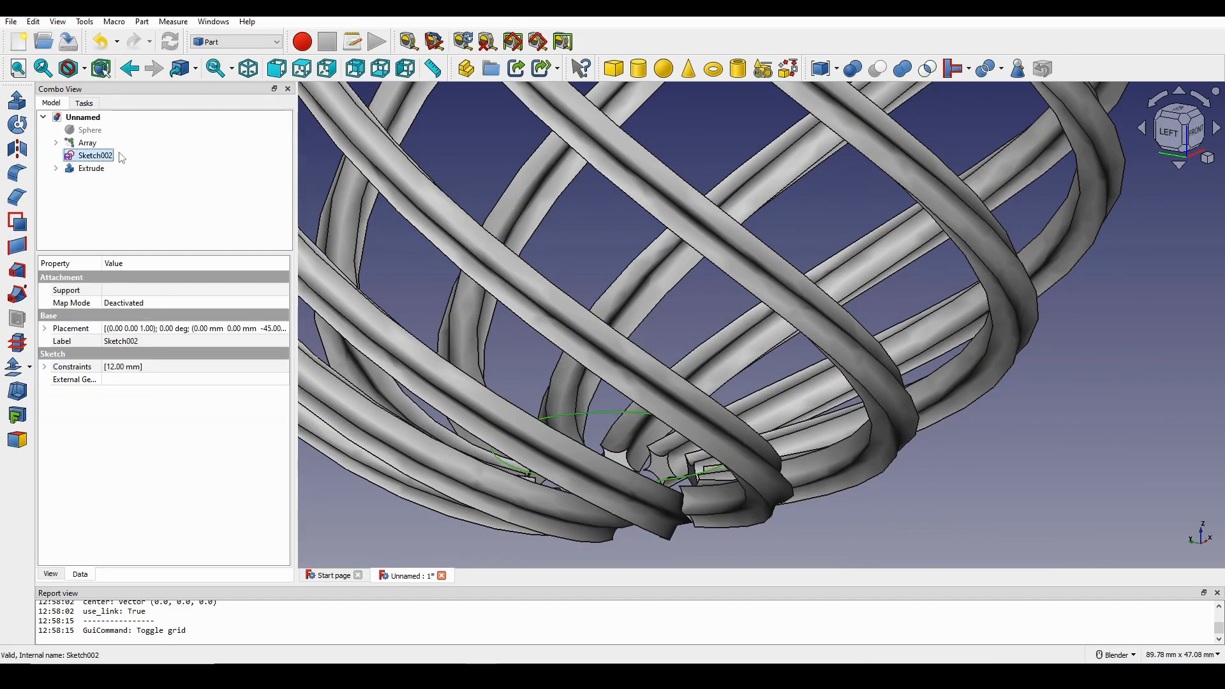
left_click(25, 108)
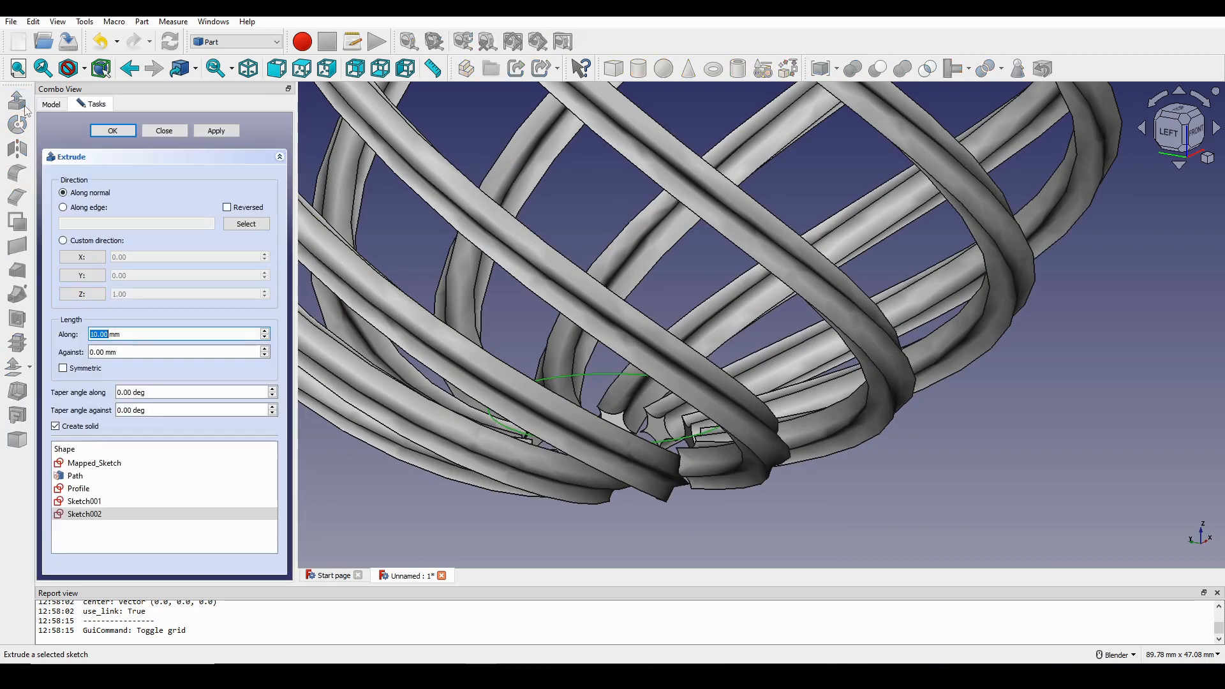
left_click(95, 299)
left_click(112, 296)
type("-")
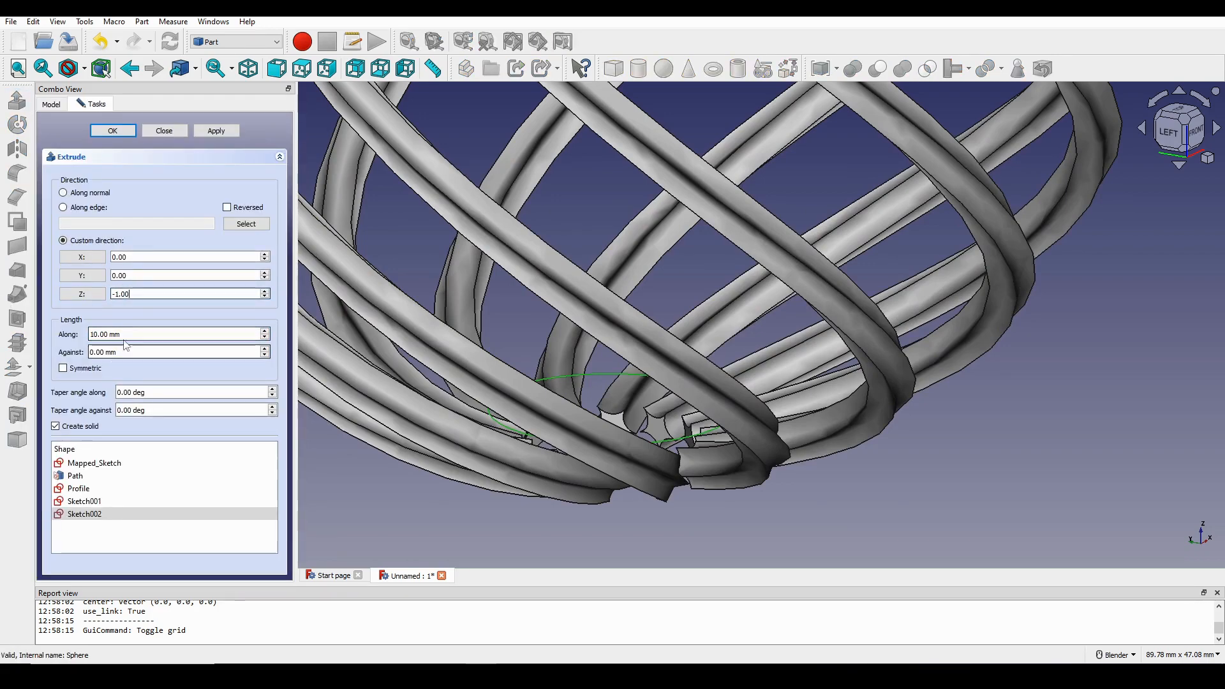
left_click_drag(124, 336, 45, 334)
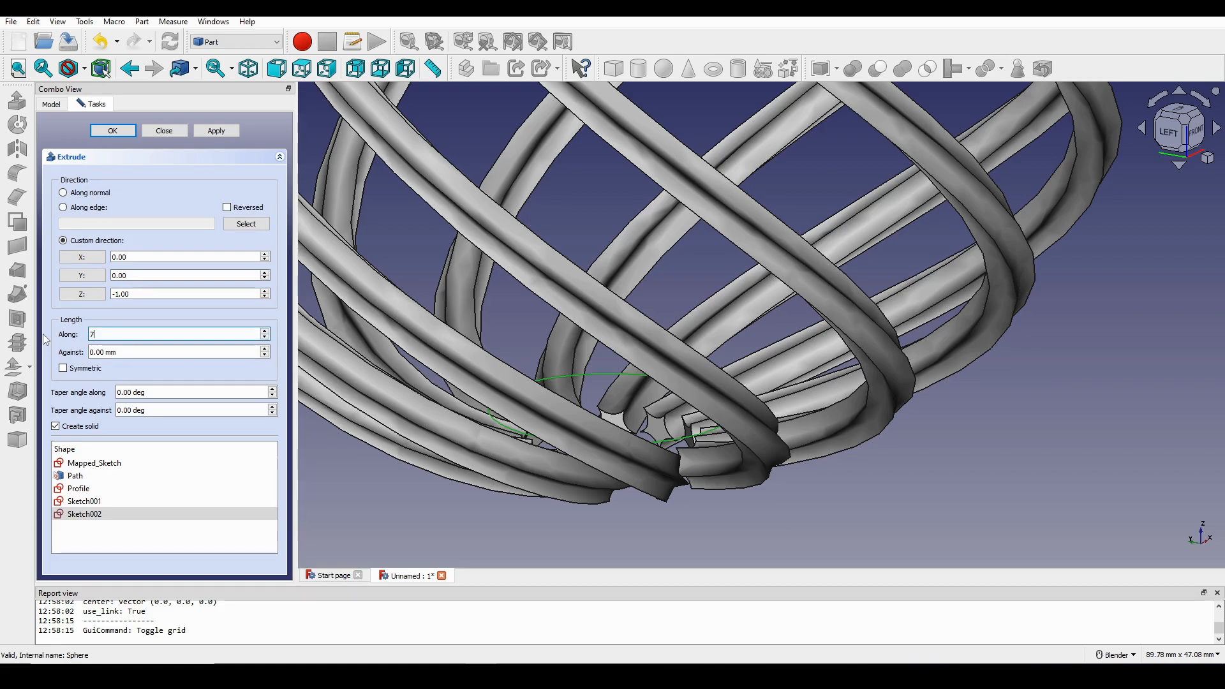
left_click(113, 132)
- Fillet both circular edges of the bottom cap with a constant 1 mm radius
scroll(808, 351, "down", 3)
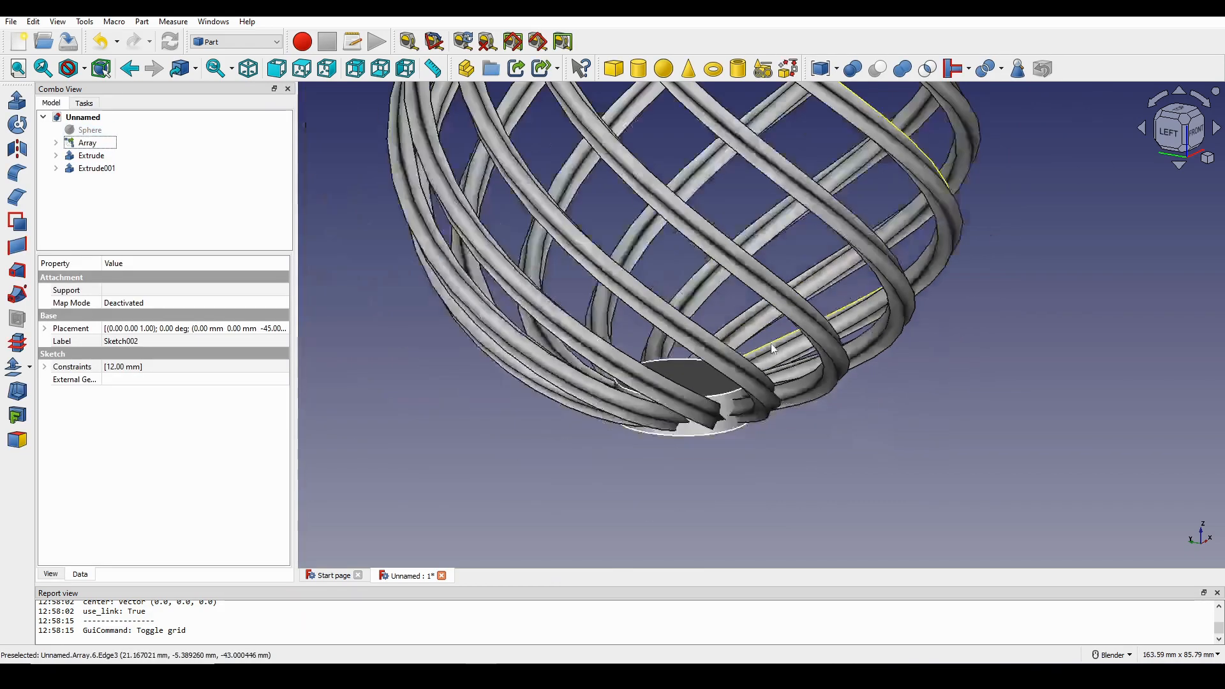
middle_click_drag(809, 351, 726, 365)
scroll(726, 365, "up", 5)
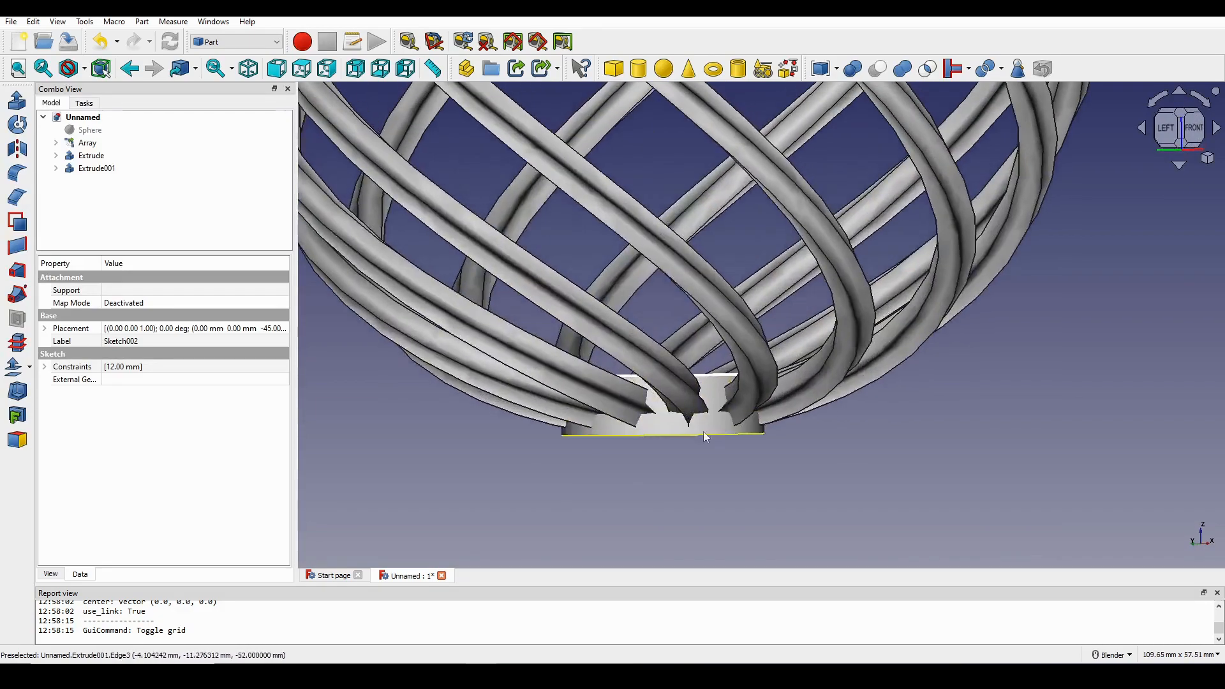
left_click(715, 444)
middle_click_drag(724, 434, 715, 399)
scroll(680, 445, "up", 2)
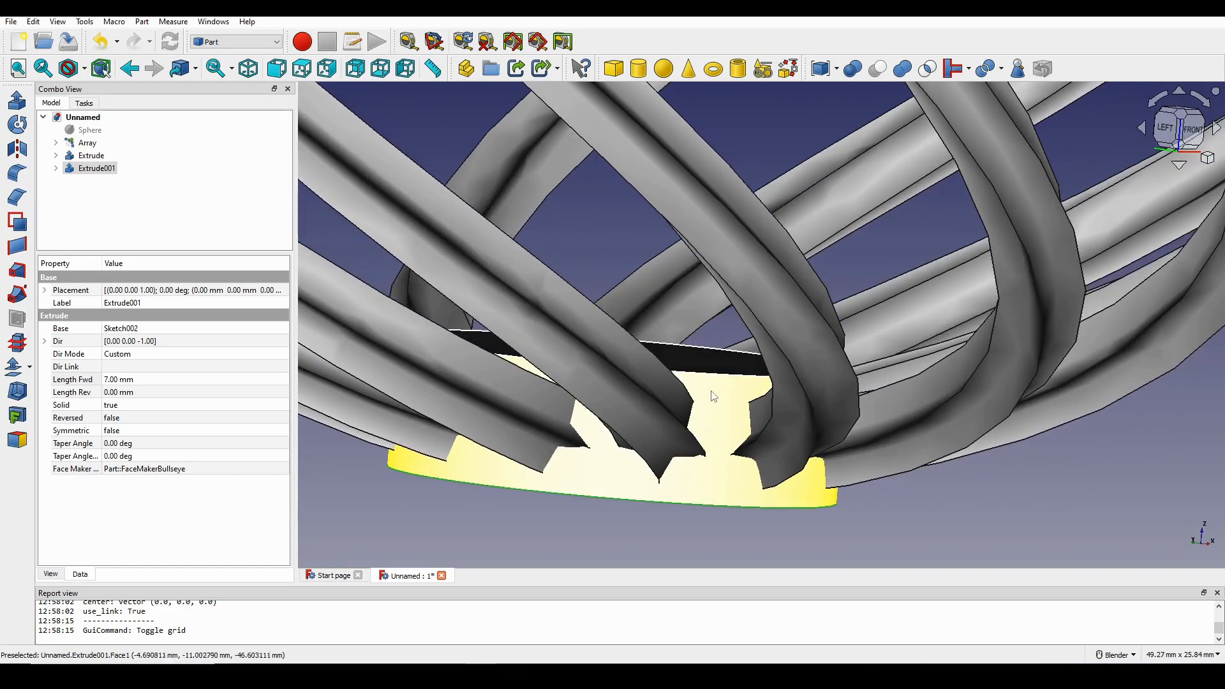
left_click(712, 379, "ctrl")
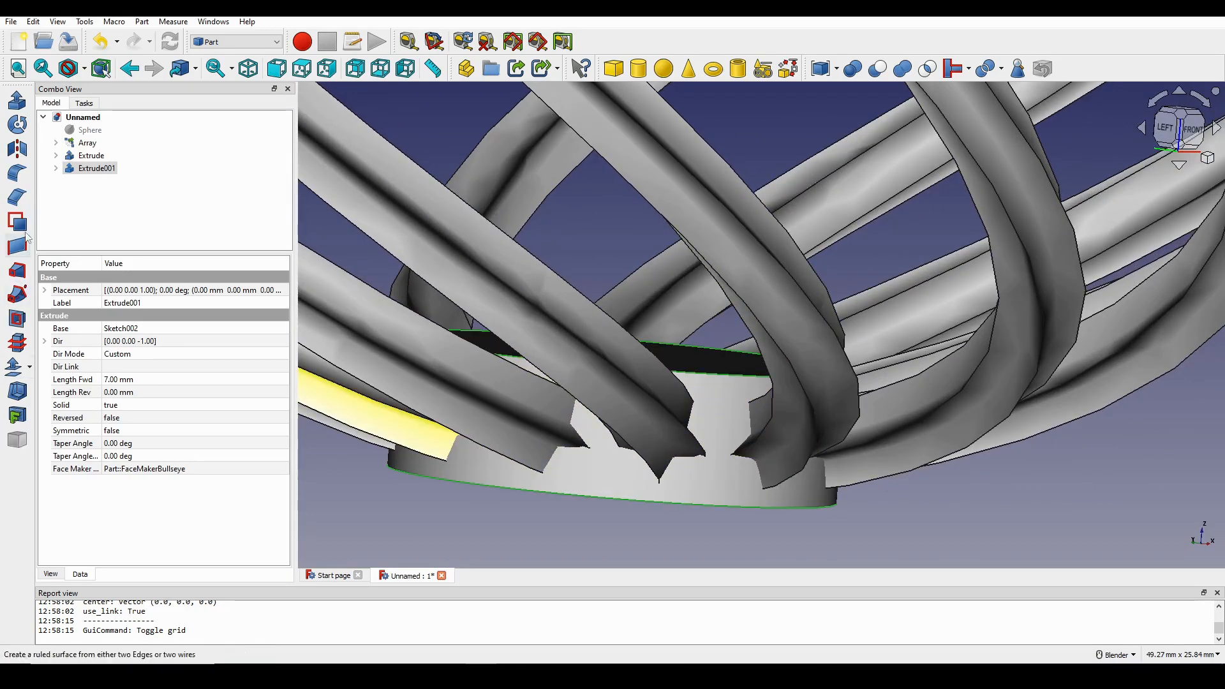
left_click(17, 172)
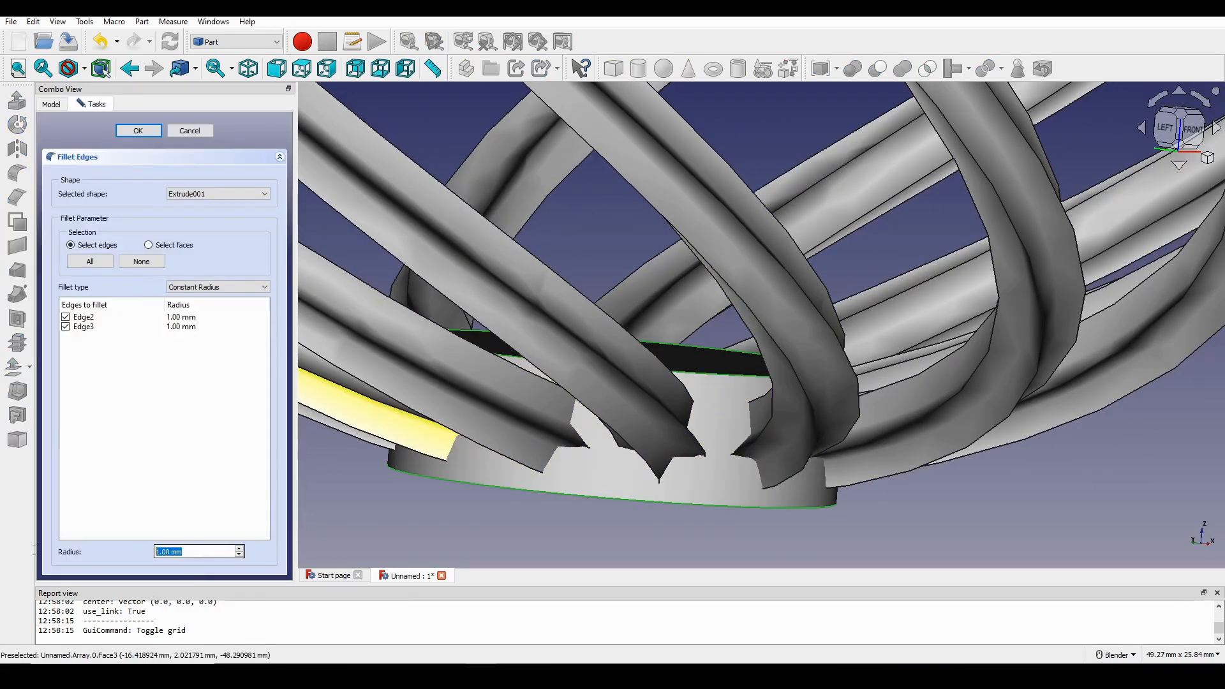
left_click(136, 133)
- Fillet both circular edges of the top cap, keeping the default radius
scroll(505, 316, "down", 2)
mouse_move(507, 320)
middle_mouse_down()
mouse_move(544, 295)
mouse_move(509, 324)
middle_mouse_up()
scroll(508, 324, "down", 5)
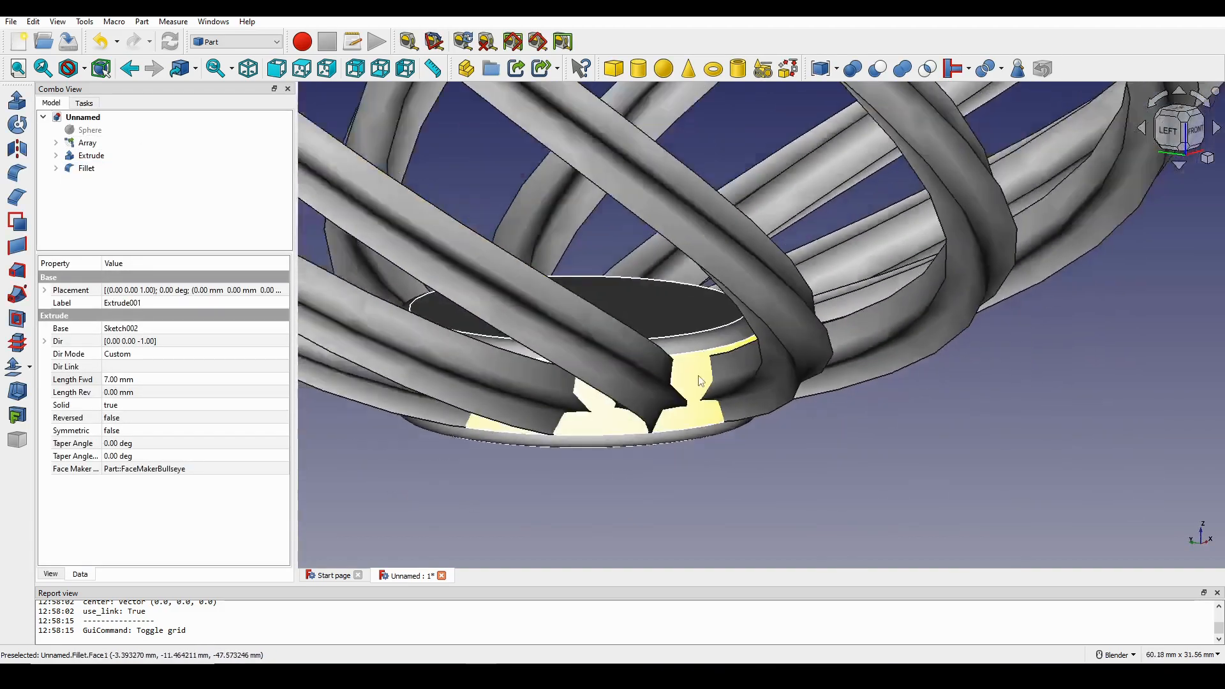
middle_click_drag(685, 279, 590, 357)
scroll(586, 359, "up", 6)
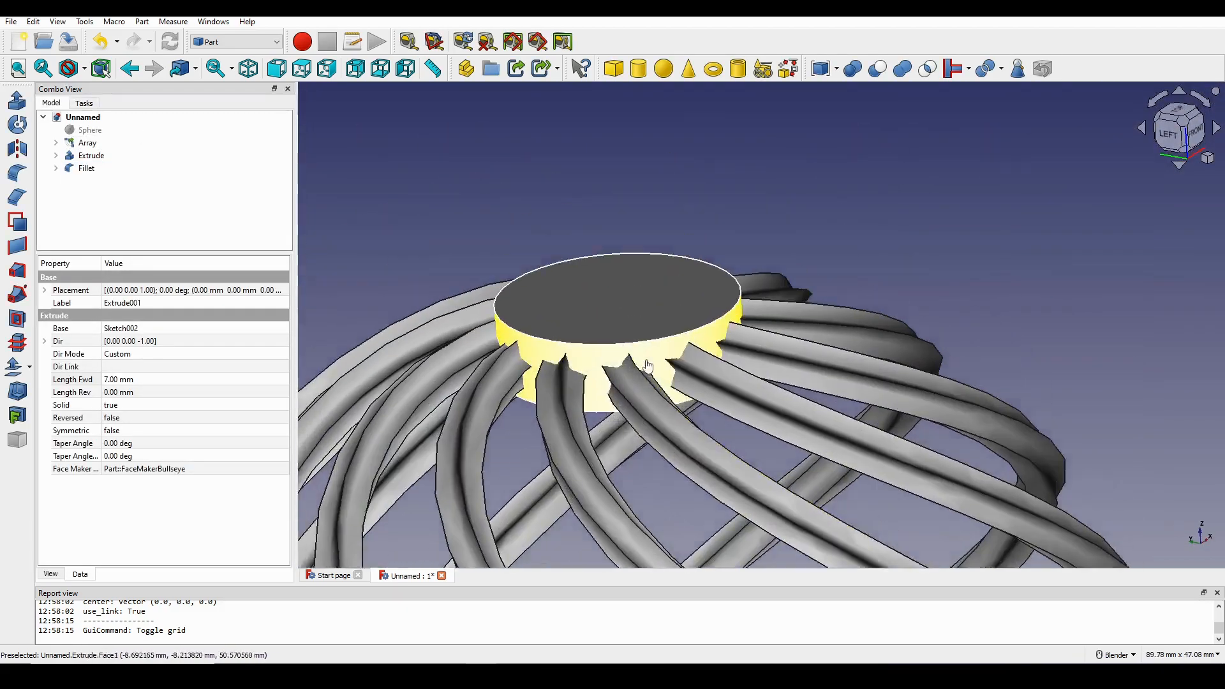
scroll(586, 360, "up", 2)
left_click(588, 336)
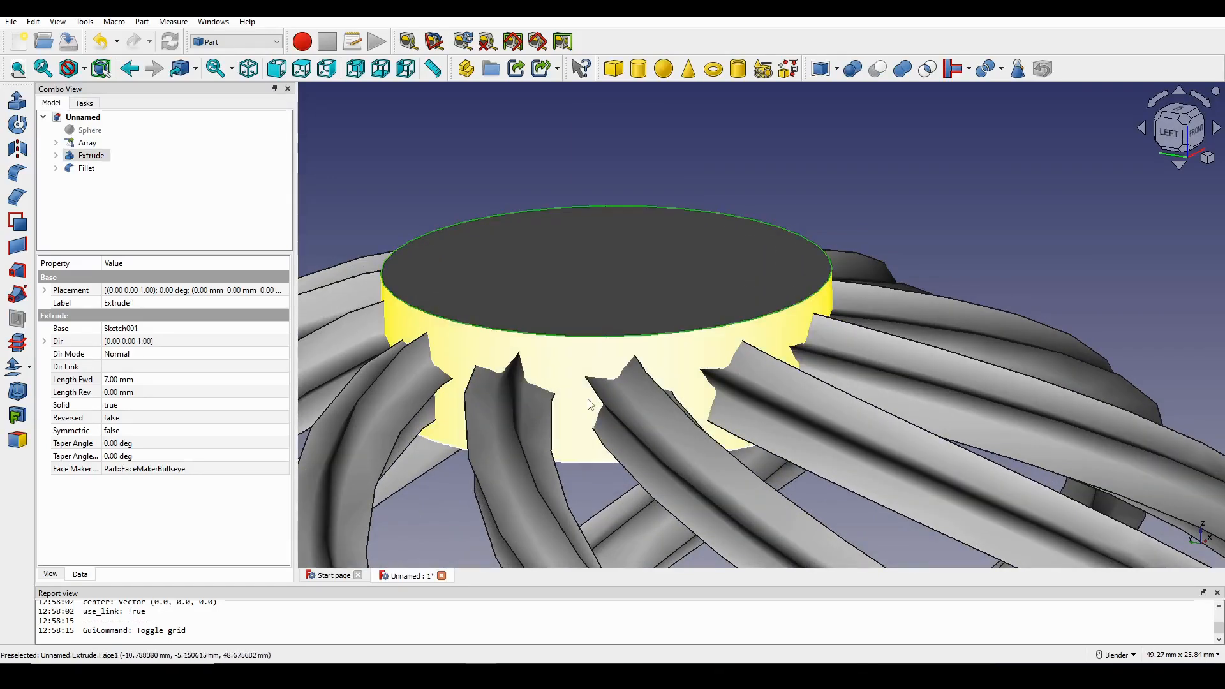
left_click(573, 461, "ctrl")
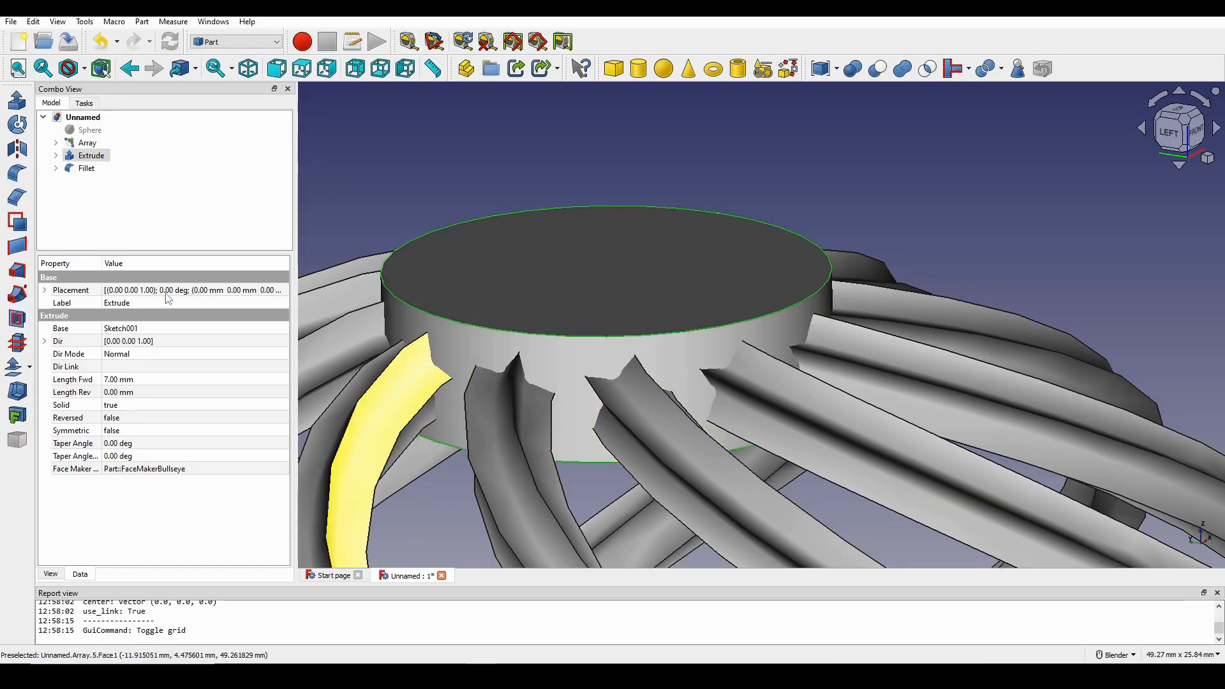
left_click(16, 172)
left_click(139, 130)
- Fuse the filleted bottom cap with the rib array in a union
scroll(594, 298, "down", 7)
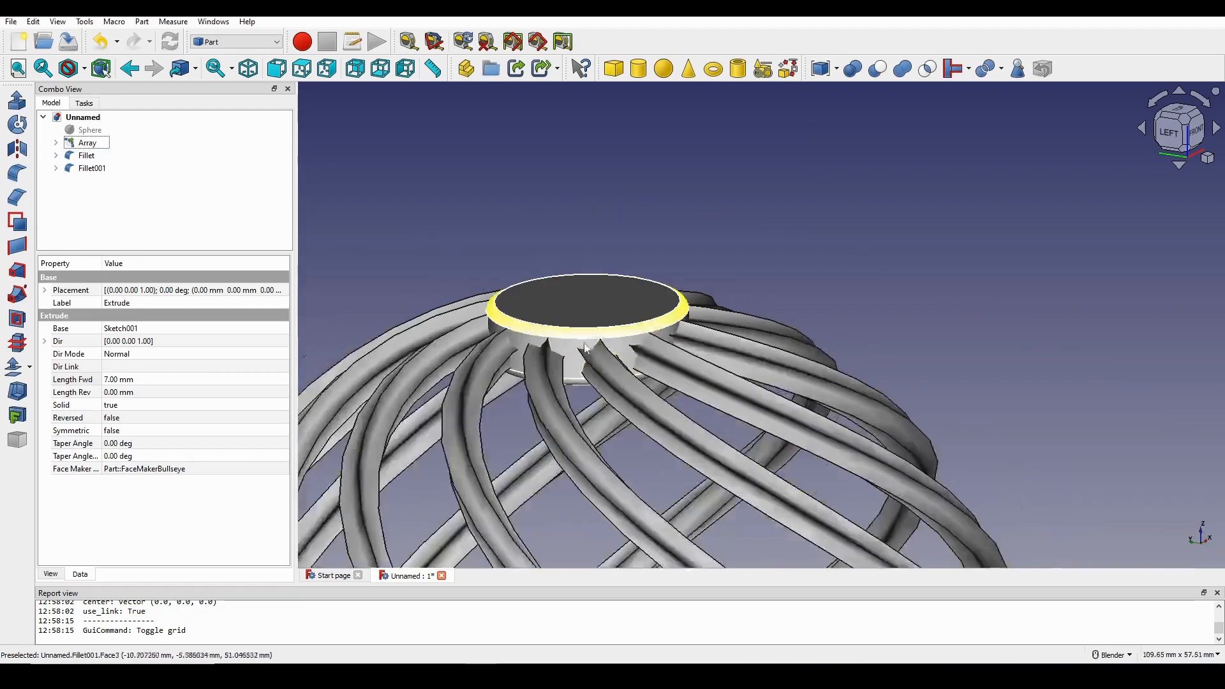
middle_click_drag(593, 298, 573, 358)
scroll(621, 373, "down", 2)
scroll(585, 333, "up", 1)
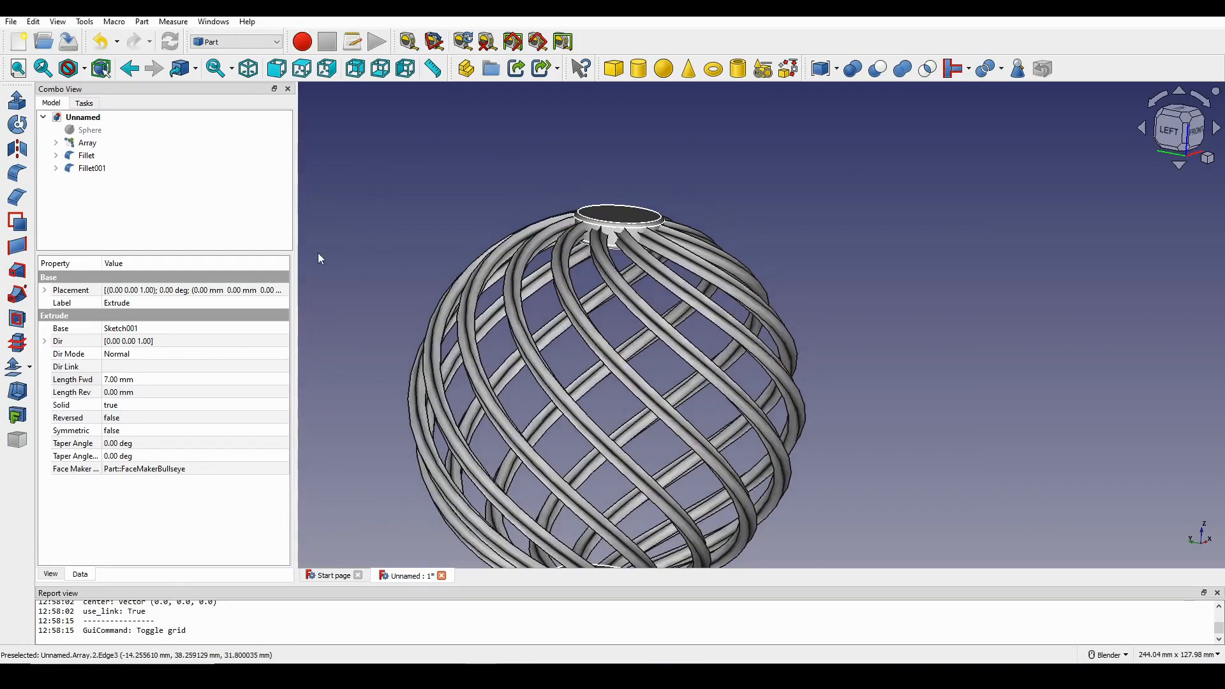
left_click(357, 190)
middle_click_drag(504, 196, 488, 230, "shift")
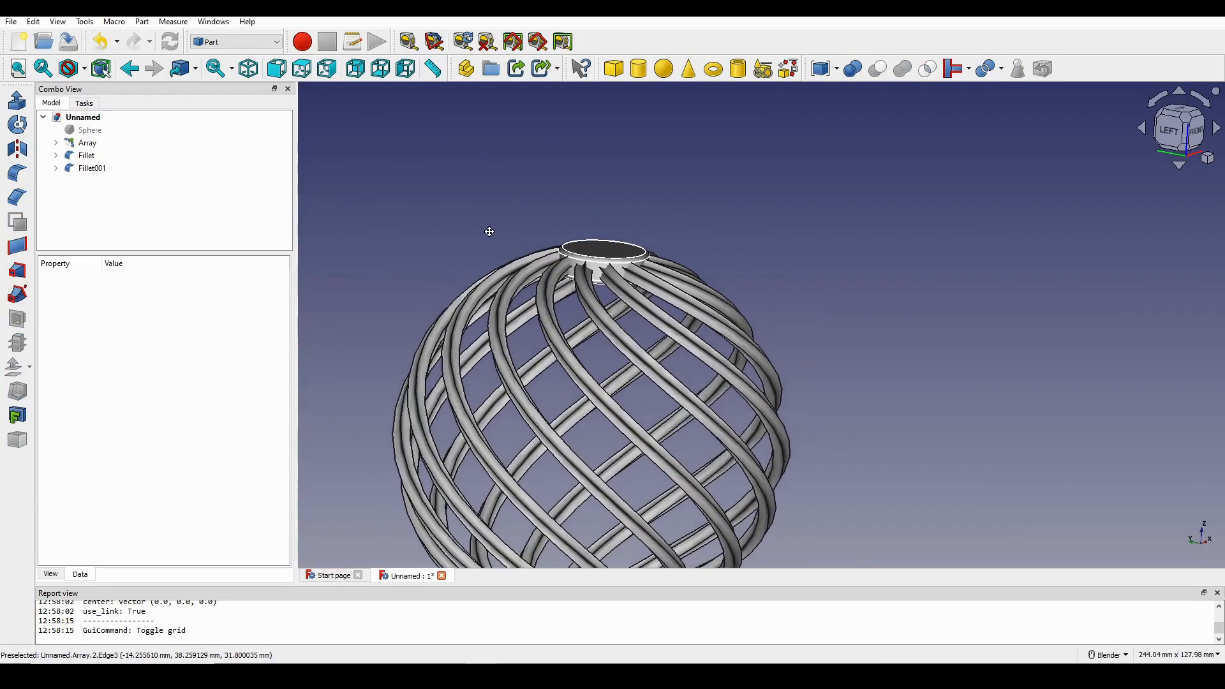
left_click(87, 142)
left_click(86, 156)
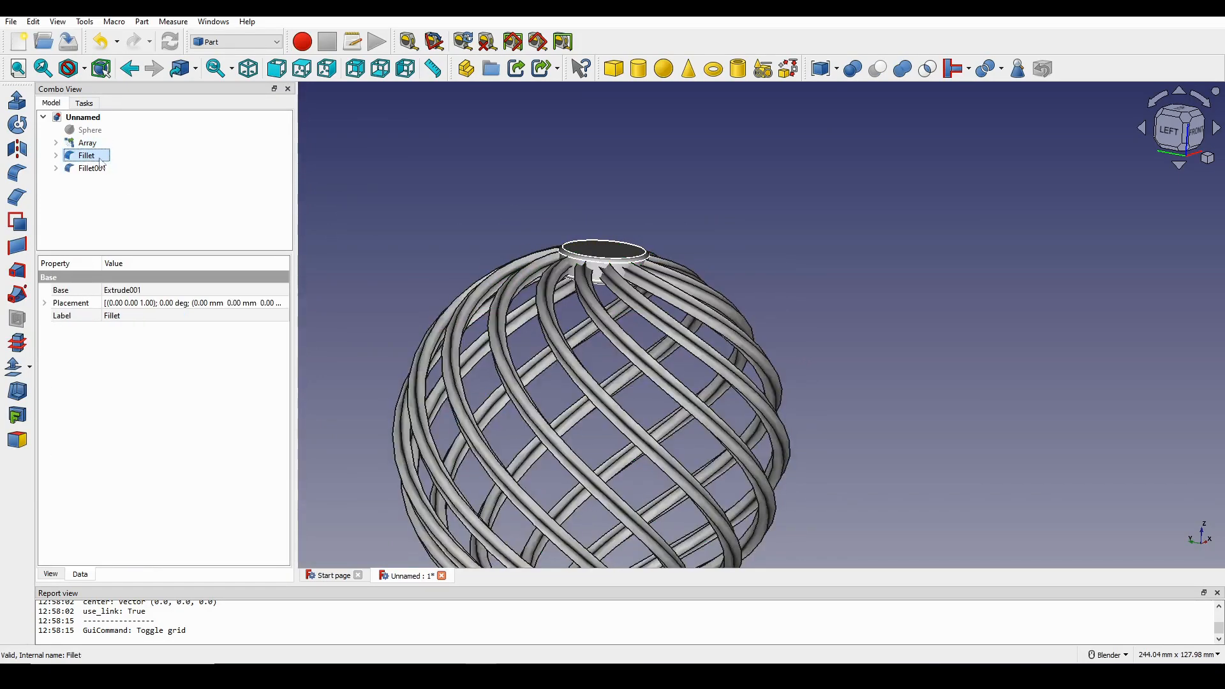
middle_click_drag(667, 389, 670, 282, "shift")
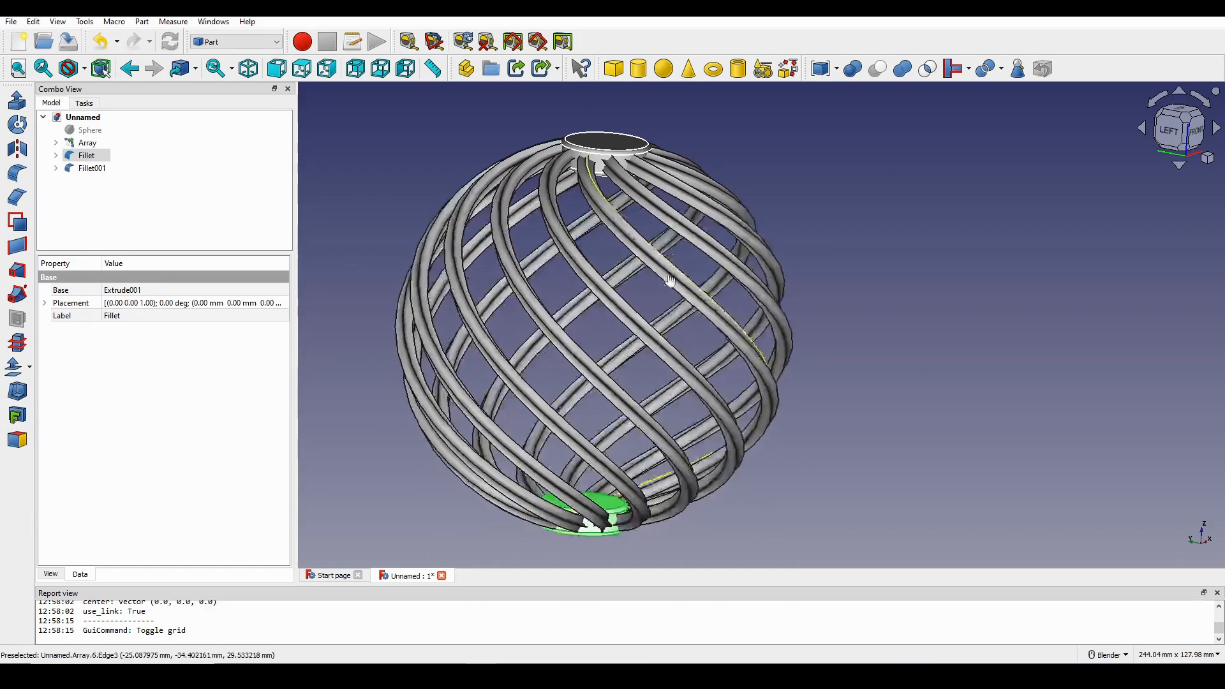
left_click(73, 162)
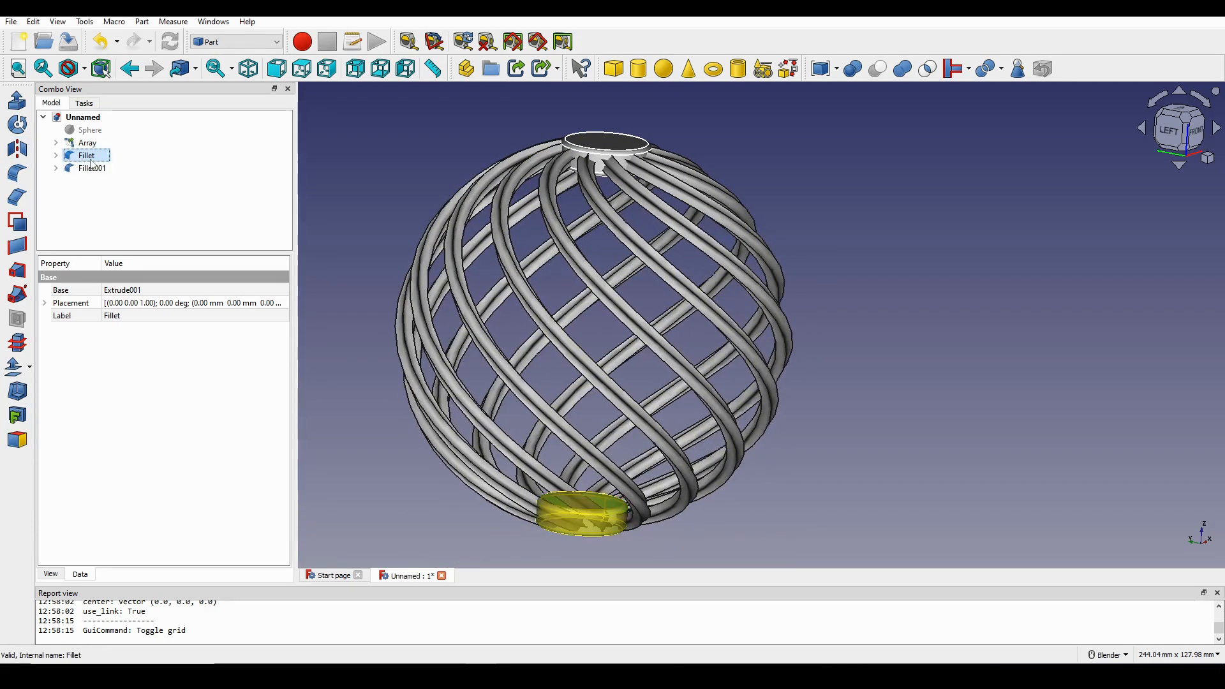
left_click_drag(669, 333, 647, 335, "shift")
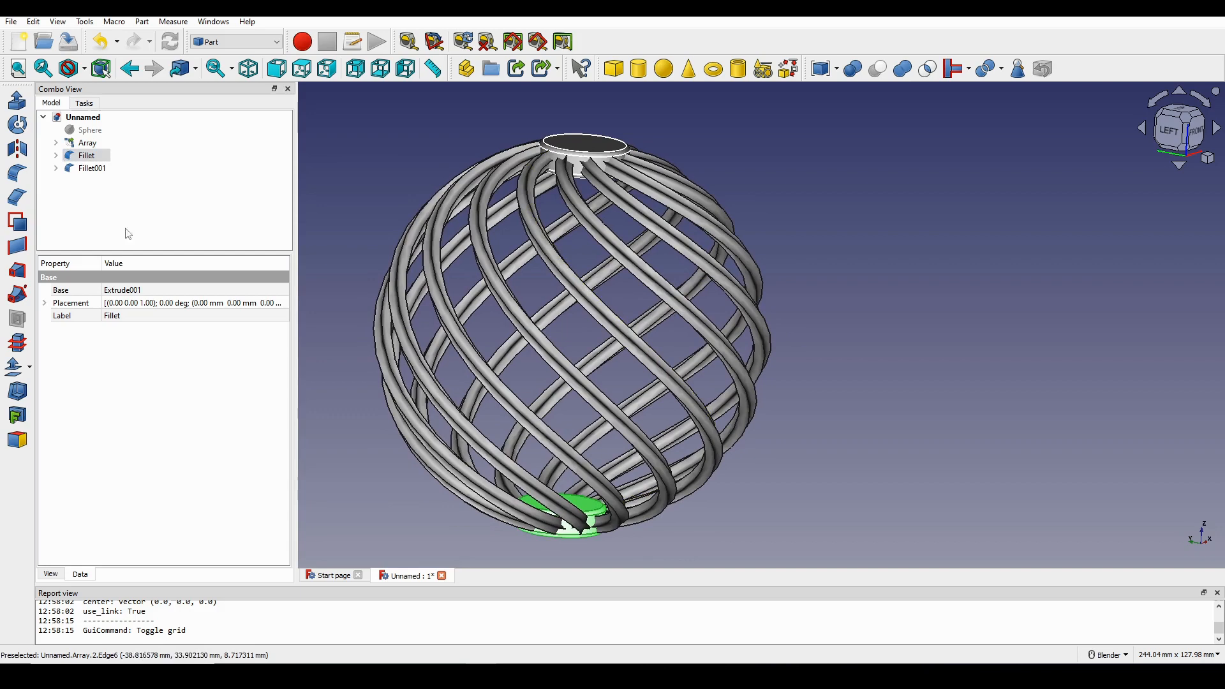
left_click(86, 144, "ctrl")
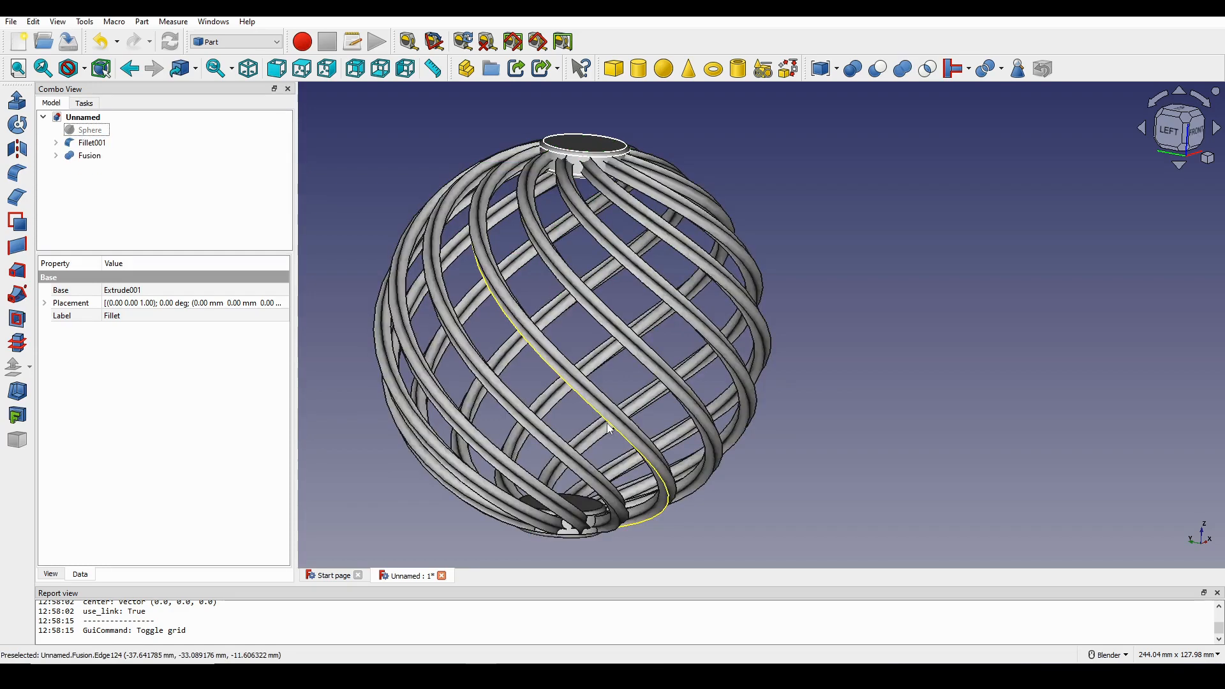
- Unite the fused ribs and bottom cap with the filleted top cap
left_click(87, 156)
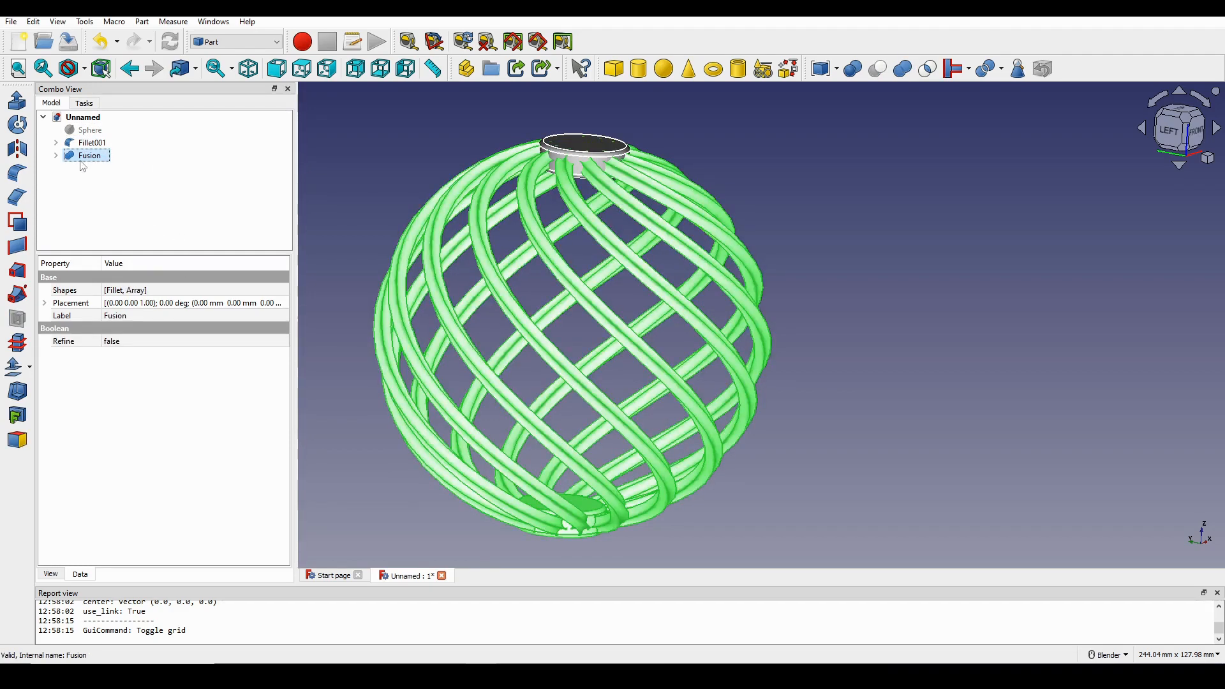
left_click(105, 143, "ctrl")
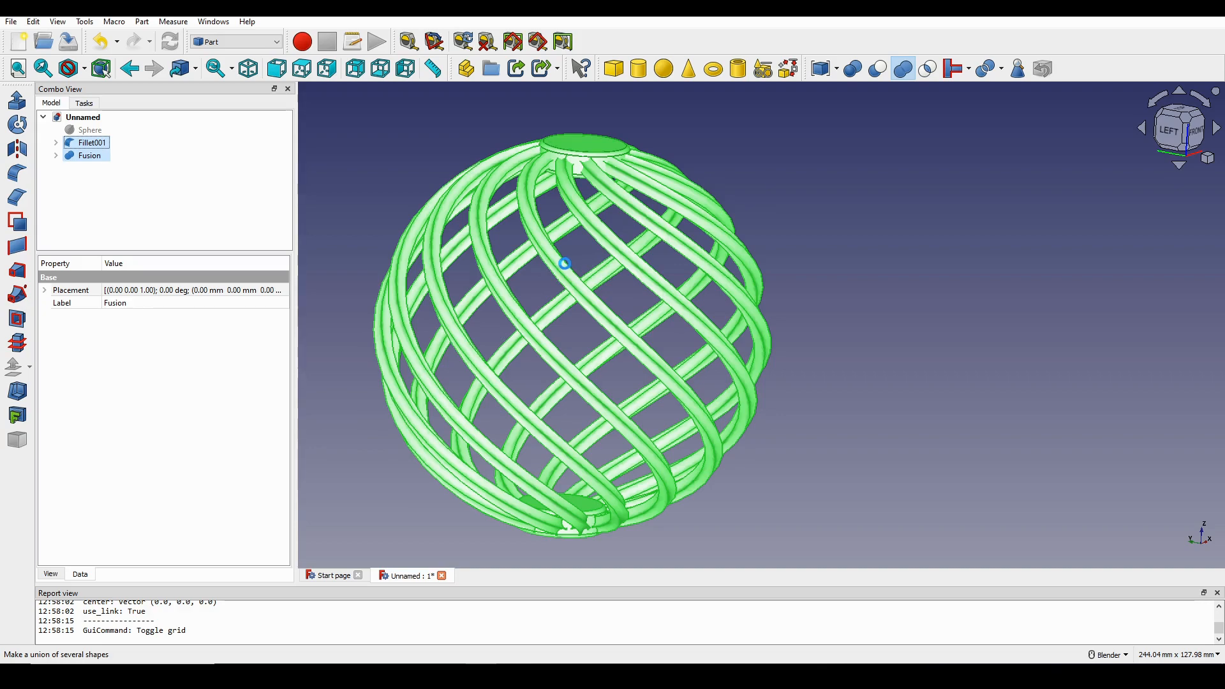
scroll(565, 266, "down", 2)
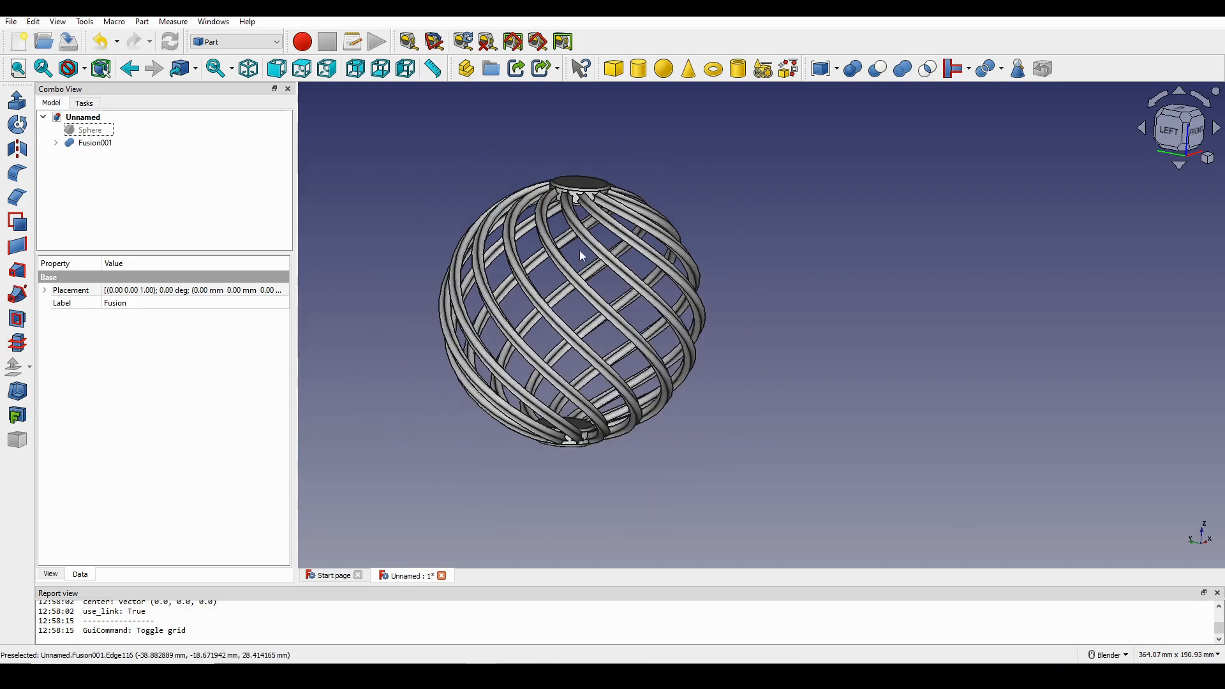
- Rename the combined union of ribs and both caps as MainBody
middle_click_drag(579, 252, 529, 255)
scroll(528, 257, "up", 2)
middle_click_drag(604, 203, 636, 193)
scroll(638, 198, "up", 3)
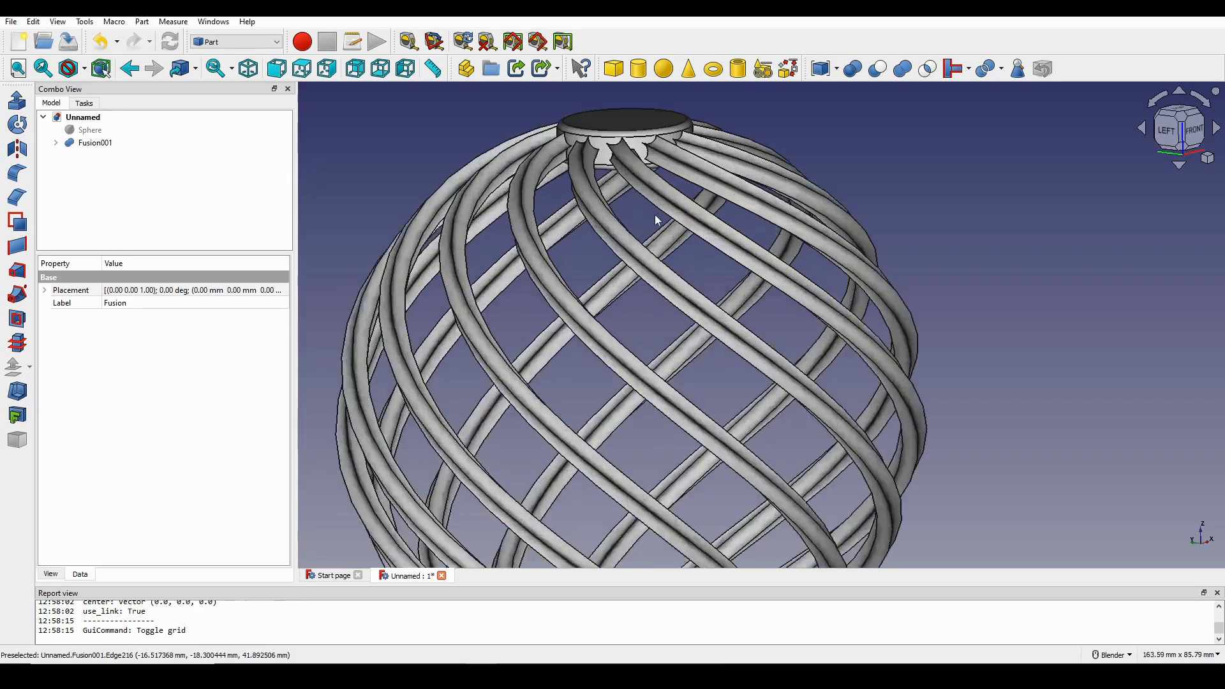
left_click(89, 143)
right_click(93, 143)
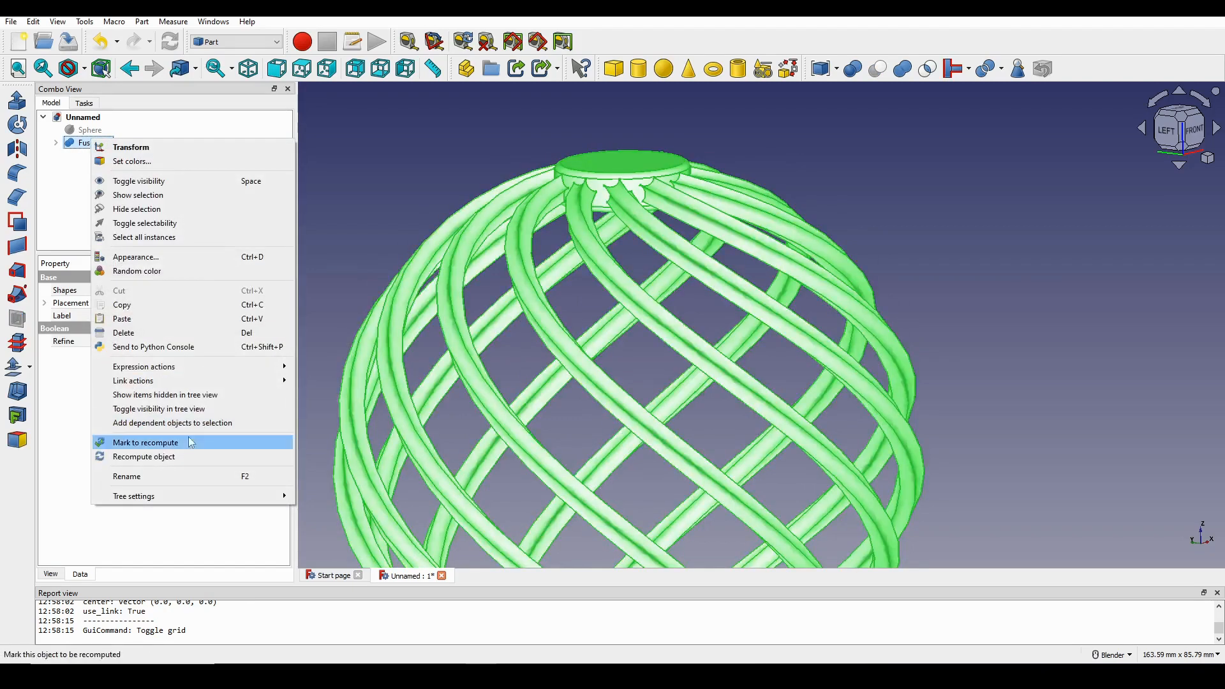
left_click(171, 476)
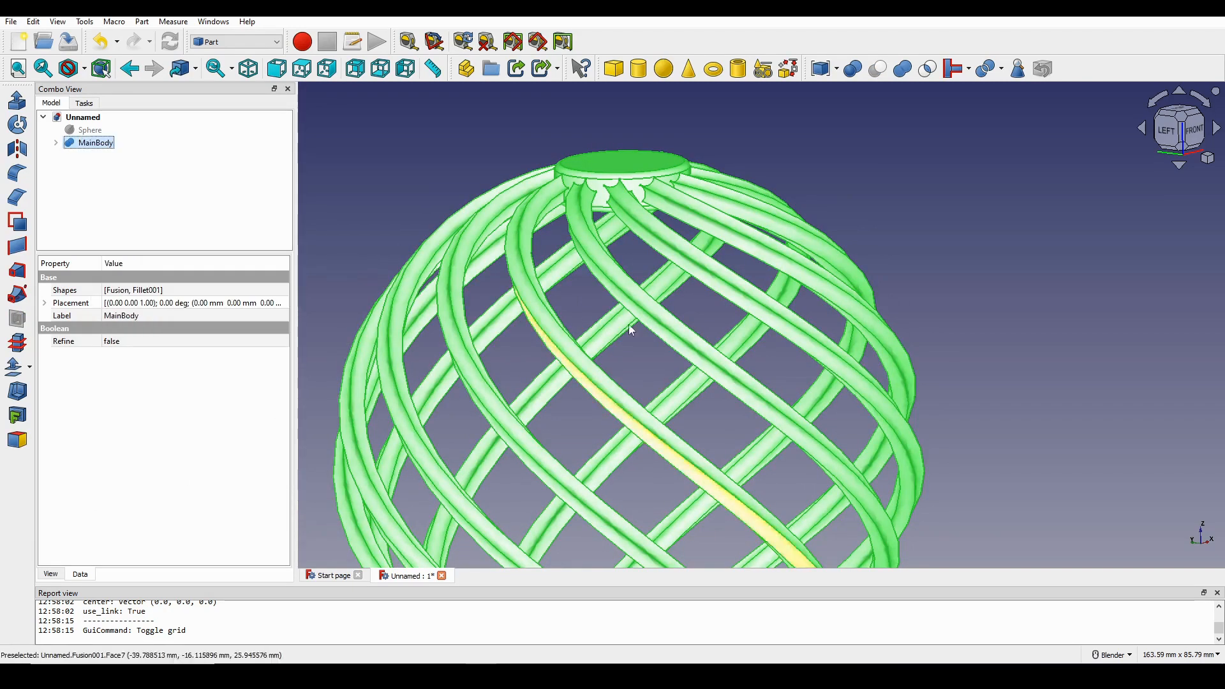
- Clear the selection, examine the ribbed sphere and its top cap from several angles, and view it from the front
scroll(629, 328, "down", 3)
left_click(792, 300)
scroll(740, 345, "up", 4)
scroll(740, 345, "down", 4)
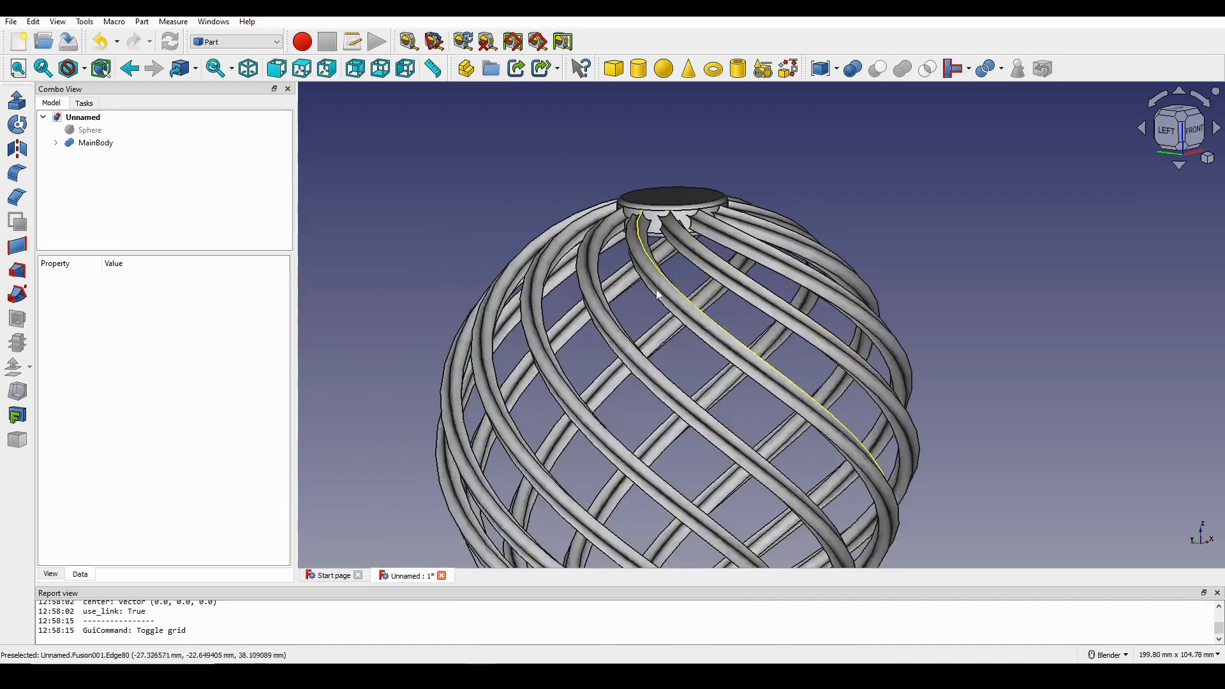
middle_click_drag(711, 355, 665, 294)
middle_click_drag(759, 256, 730, 346, "shift")
scroll(733, 345, "up", 2)
scroll(737, 344, "down", 3)
left_click(1191, 130)
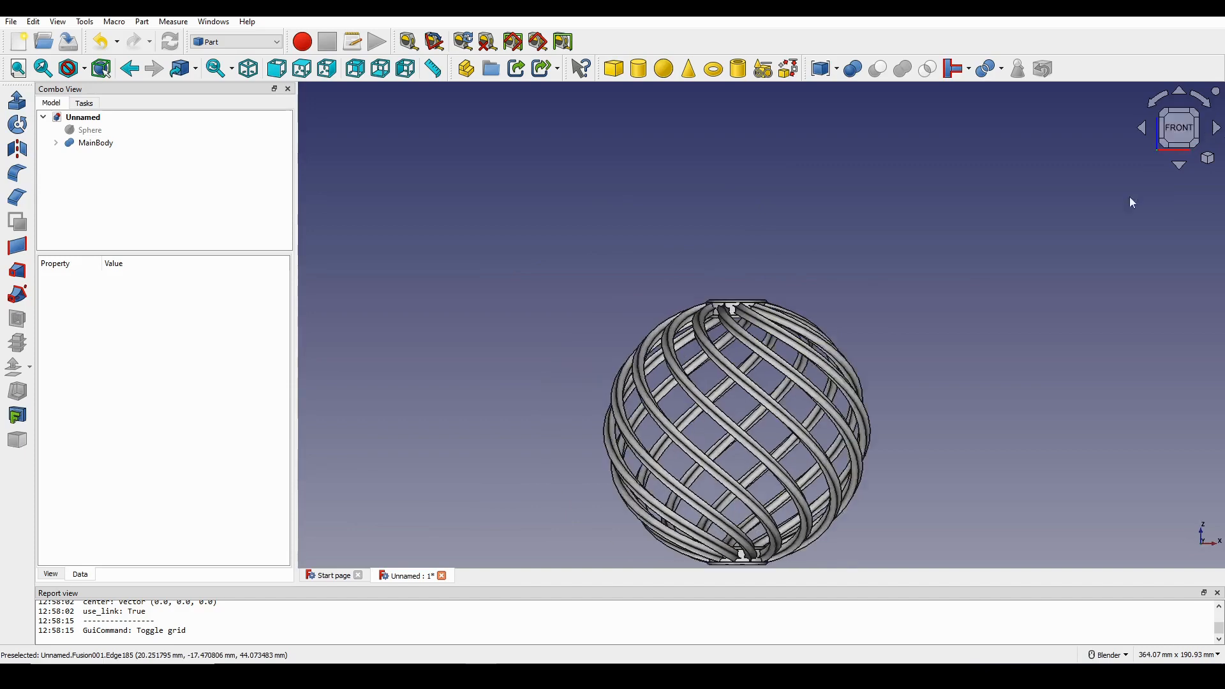
- Switch to the Sketcher workbench and create a new sketch on the XZ-Plane with a 0.00 mm offset
scroll(978, 322, "up", 2)
middle_click_drag(900, 343, 875, 330, "shift")
scroll(549, 241, "up", 2)
mouse_move(717, 205)
middle_mouse_down("shift")
mouse_move(745, 214)
mouse_move(660, 208)
middle_mouse_up("shift")
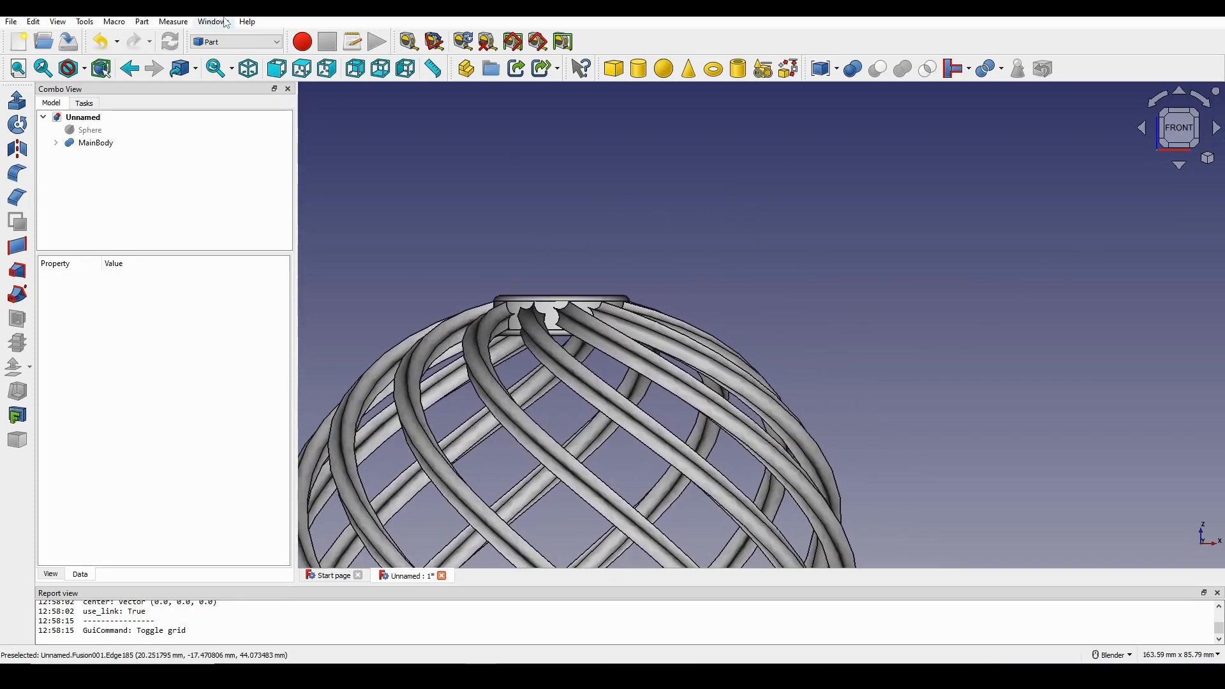
left_click(236, 42)
left_click(221, 126)
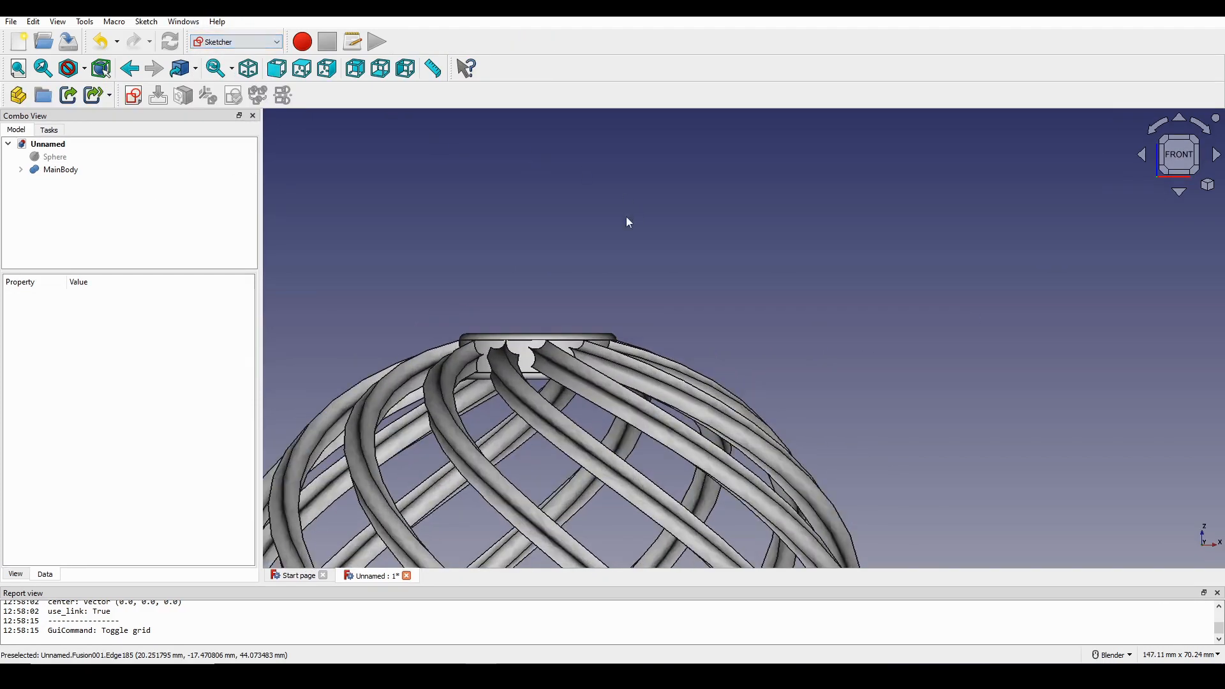
left_click(133, 95)
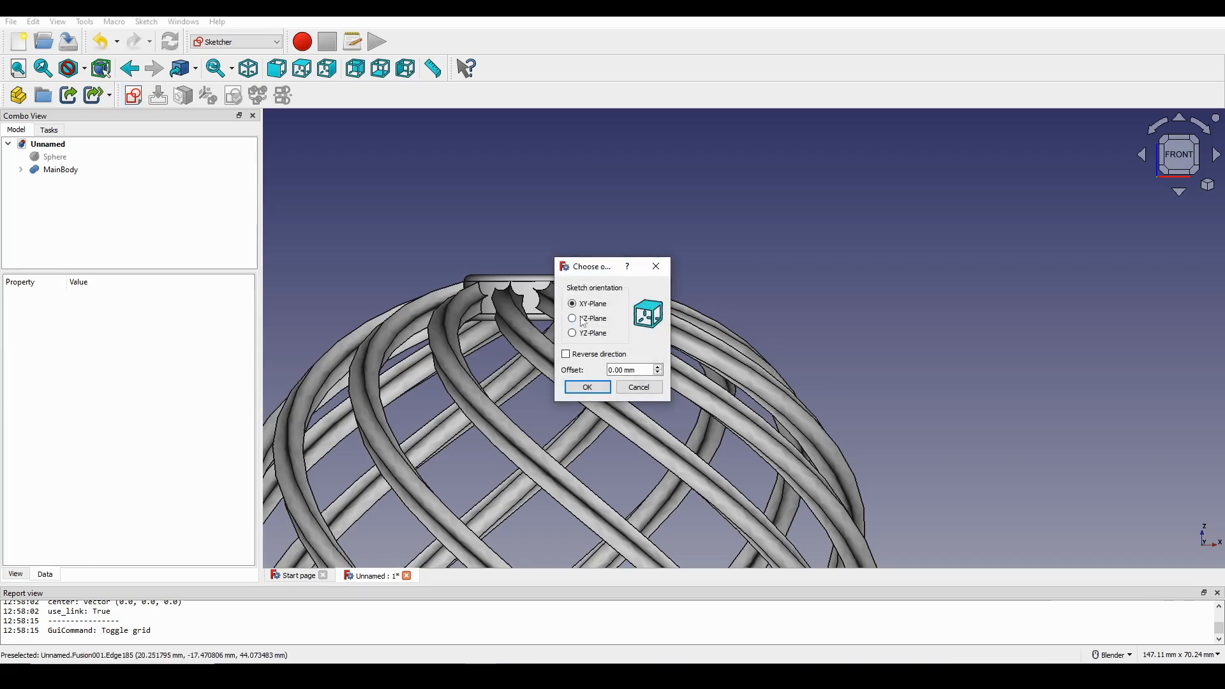
left_click(588, 387)
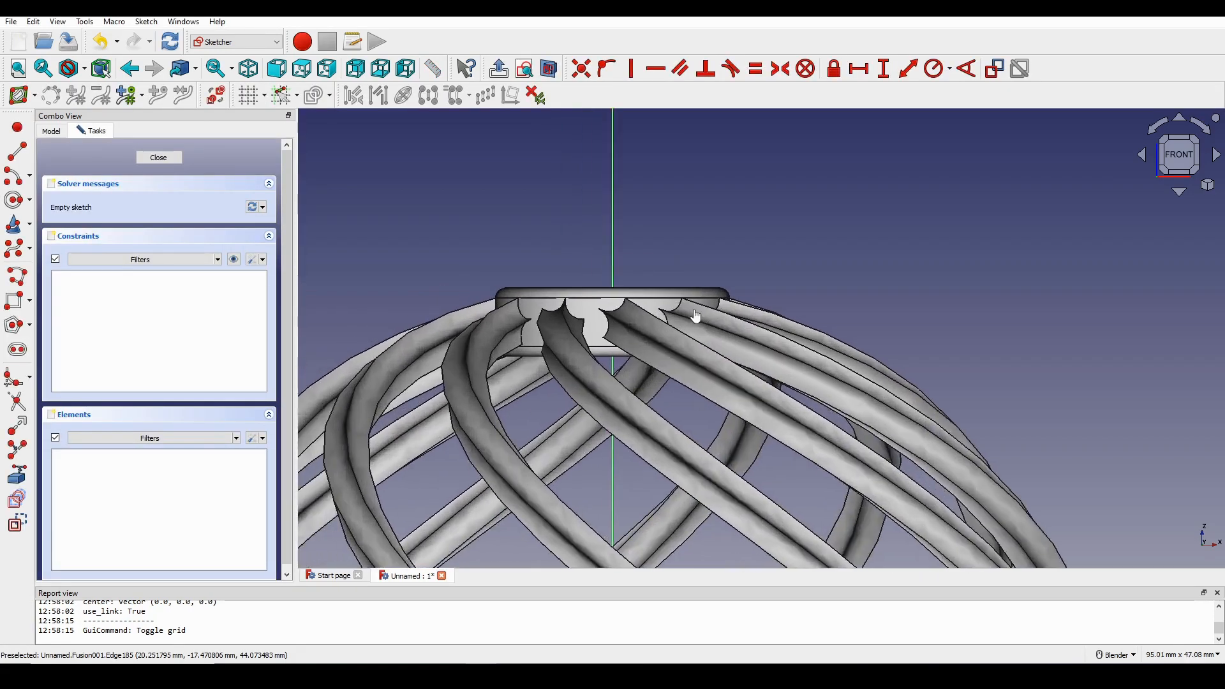
- Turn on the sketch's section view to cut the model at the sketch plane around the top cap
left_click(550, 69)
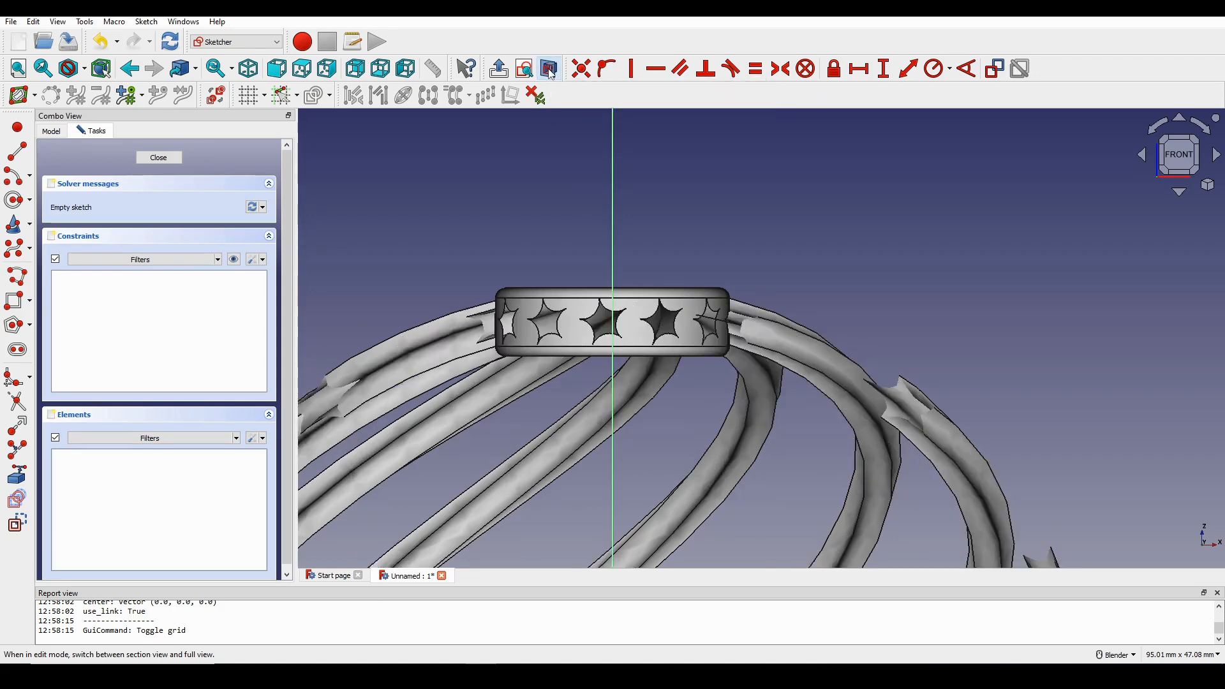
scroll(701, 328, "down", 2)
mouse_move(693, 340)
middle_mouse_down("shift")
mouse_move(710, 302)
mouse_move(732, 368)
middle_mouse_up("shift")
scroll(697, 334, "up", 3)
scroll(733, 367, "up", 2)
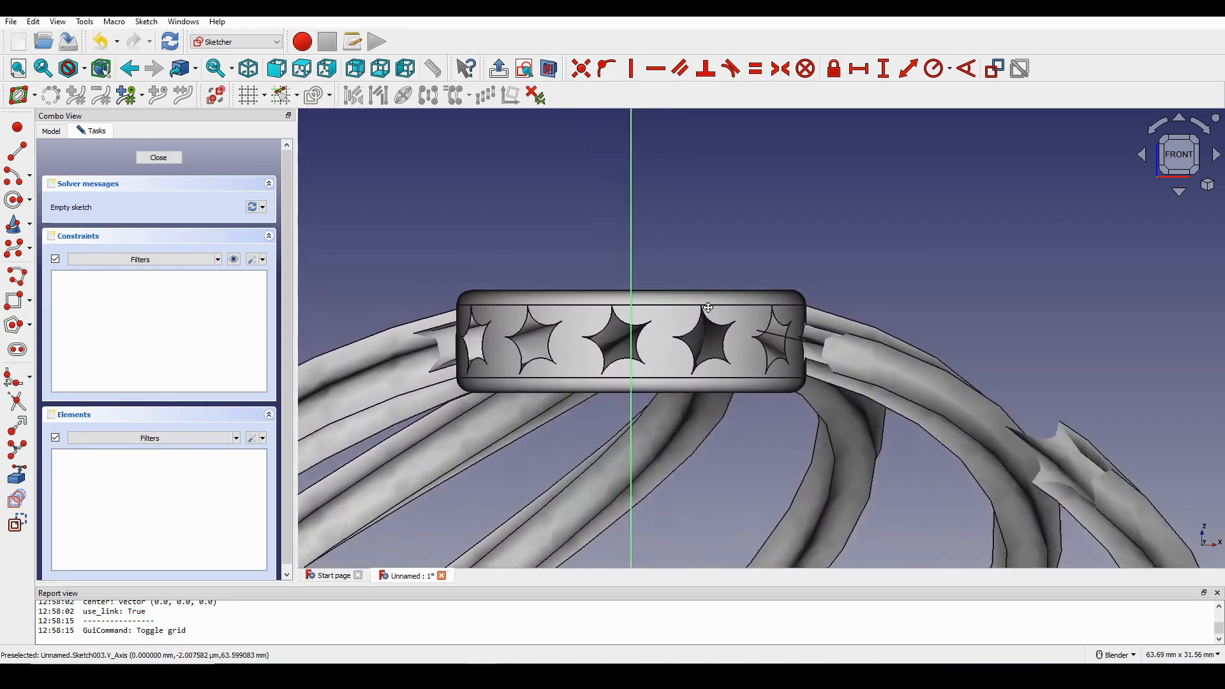
- Draw an arched four-point B-spline above the top cap, about 20 mm wide, with both ends inside the cap
left_click(15, 251)
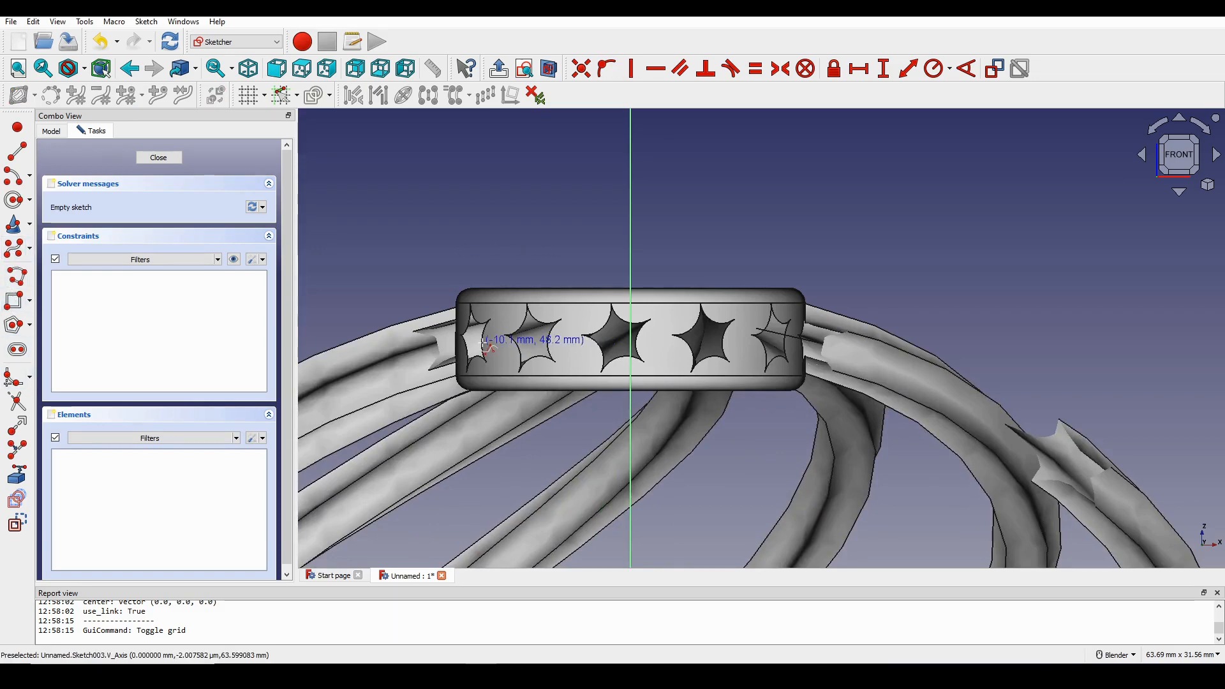
left_click(486, 345)
scroll(507, 274, "down", 3)
scroll(493, 281, "up", 1)
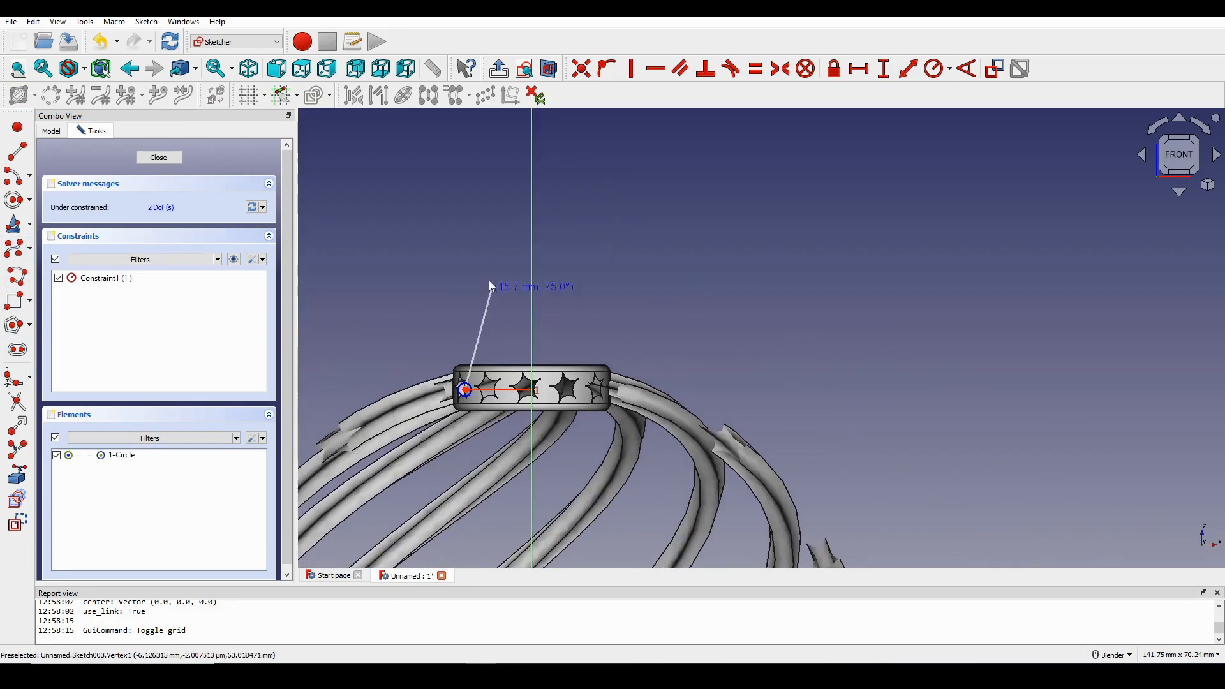
left_click(486, 241)
left_click(578, 238)
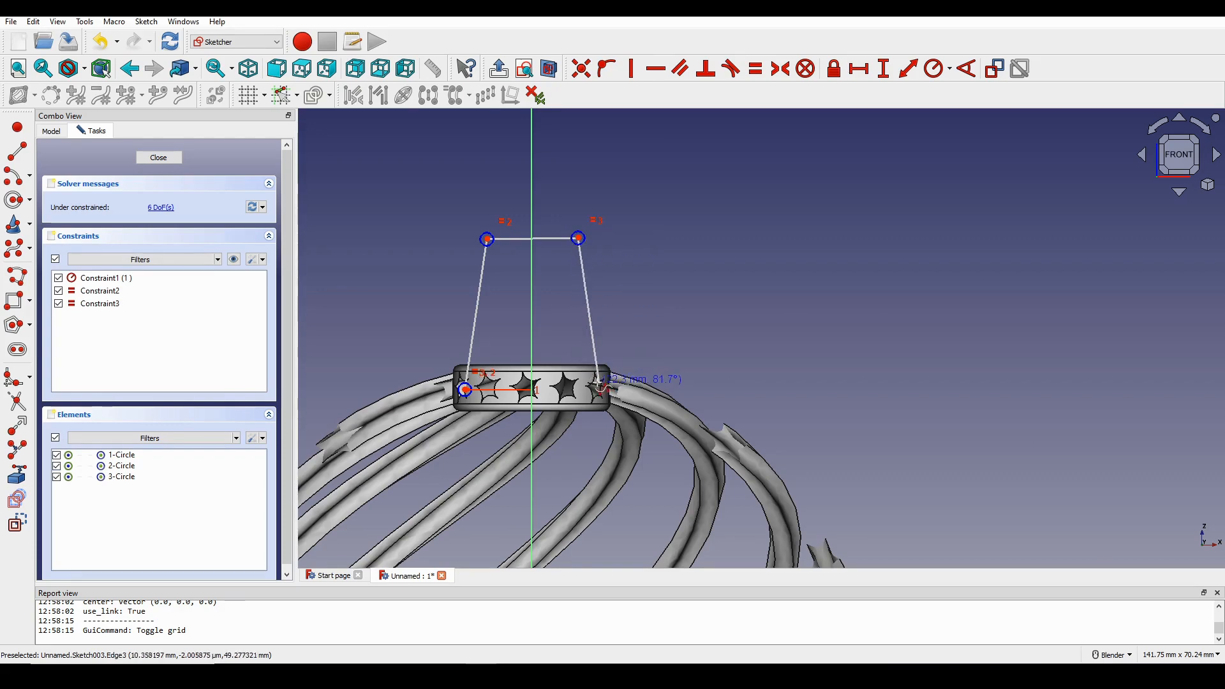
left_click(594, 386)
right_click(658, 328)
scroll(648, 332, "down", 3)
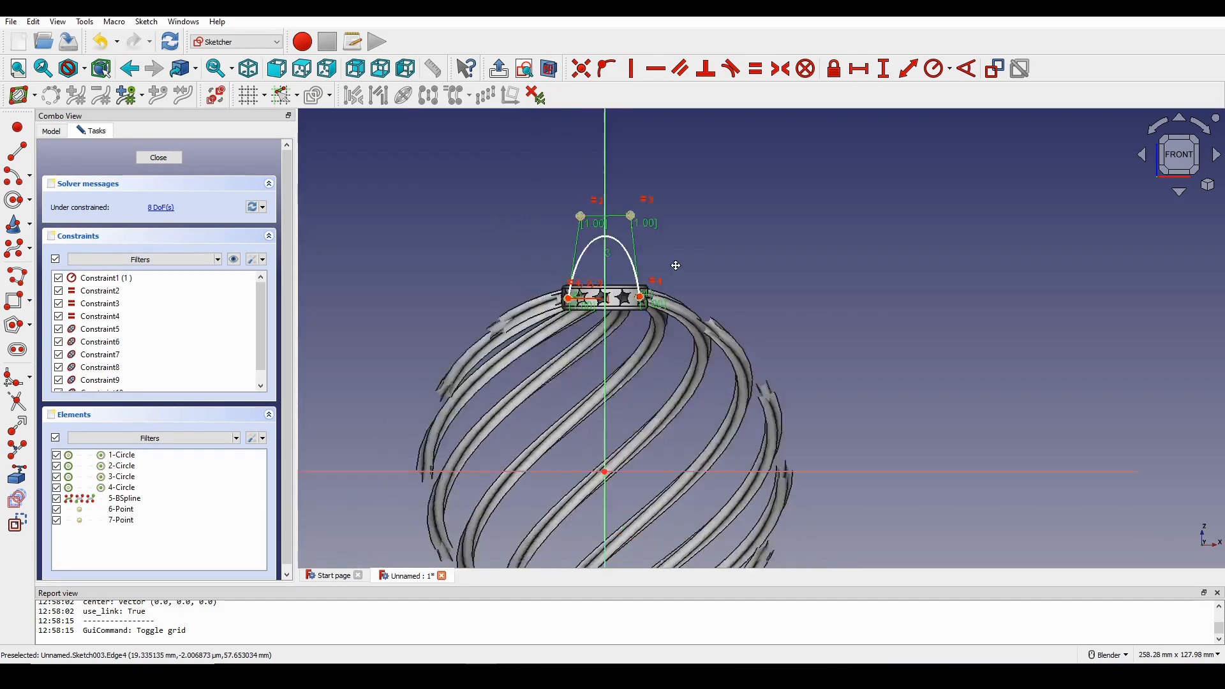
- Constrain the B-spline's two endpoints symmetric about the vertical axis
scroll(642, 336, "up", 5)
middle_click_drag(627, 317, 682, 412, "shift")
middle_click_drag(674, 364, 684, 381, "shift")
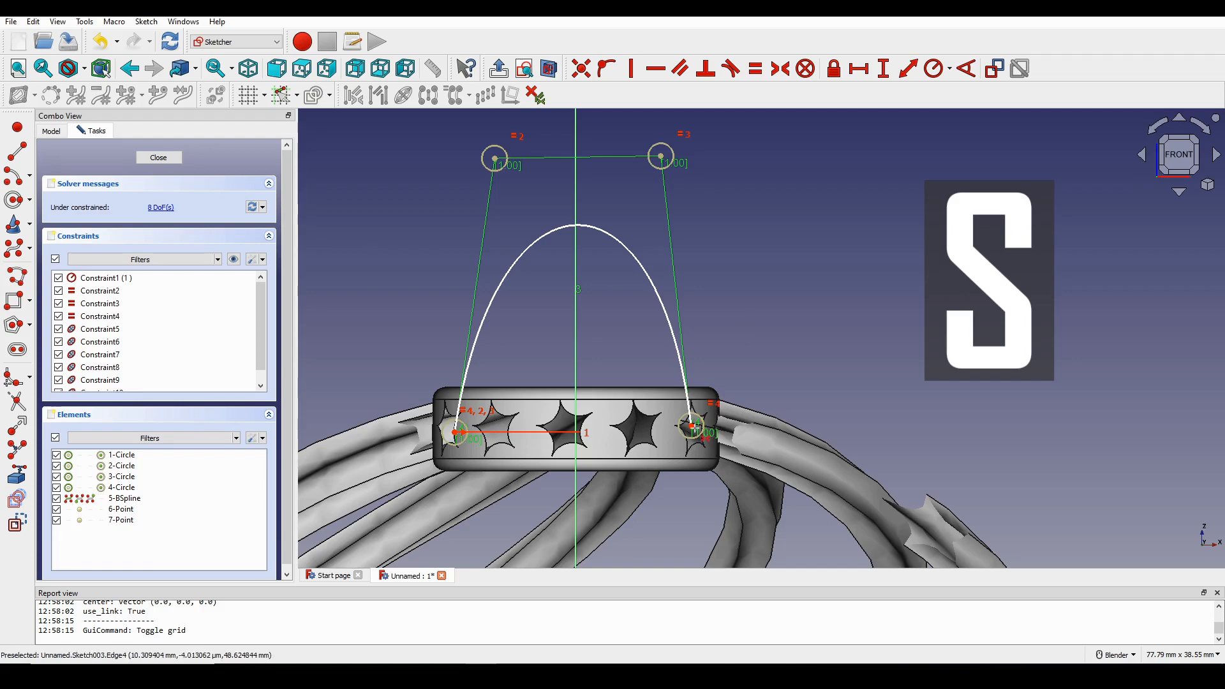
left_click(691, 425)
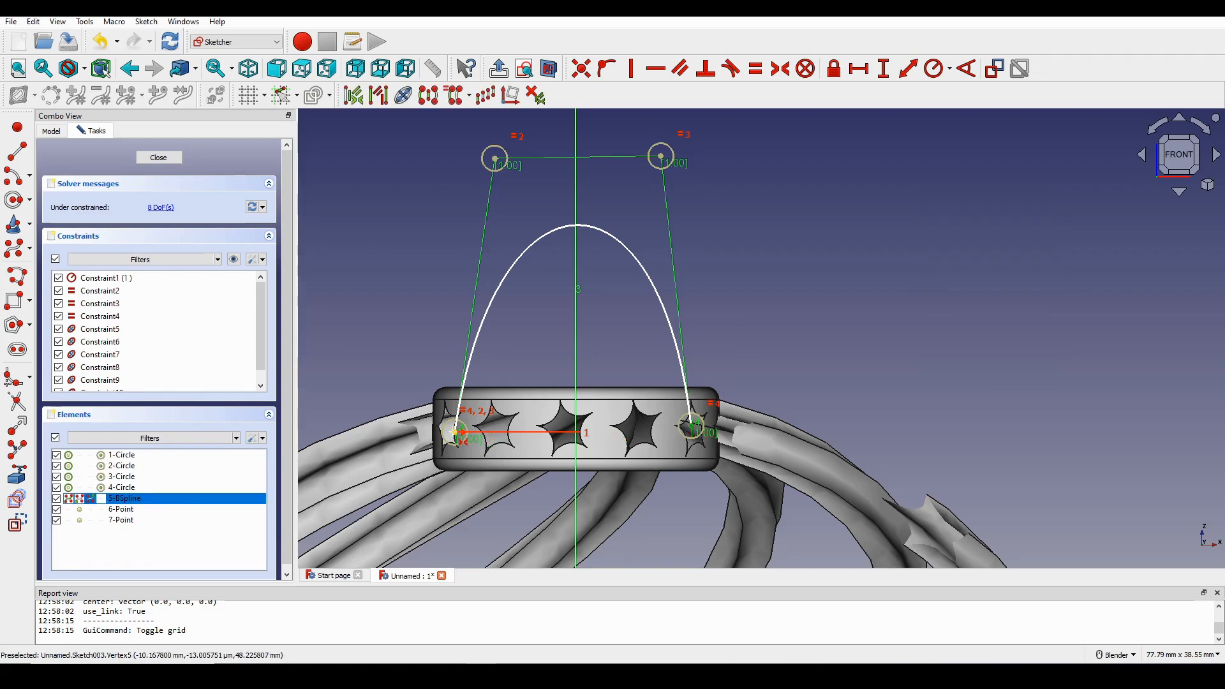
left_click(456, 437)
key("s")
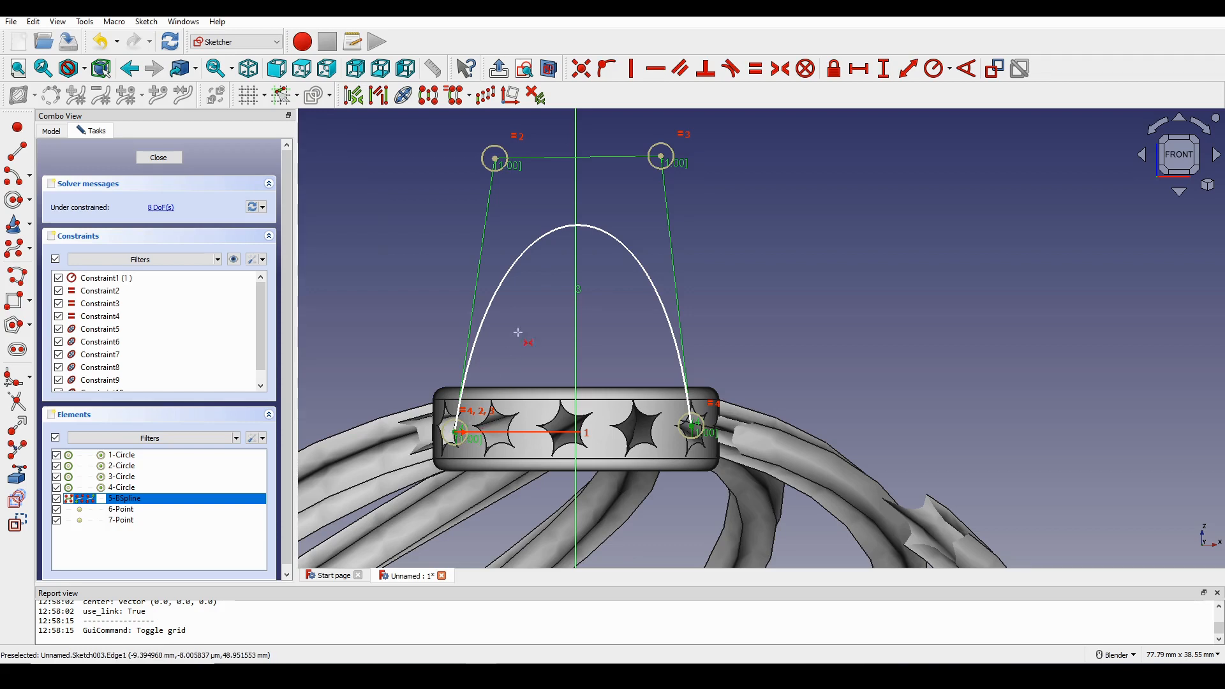
left_click(575, 186)
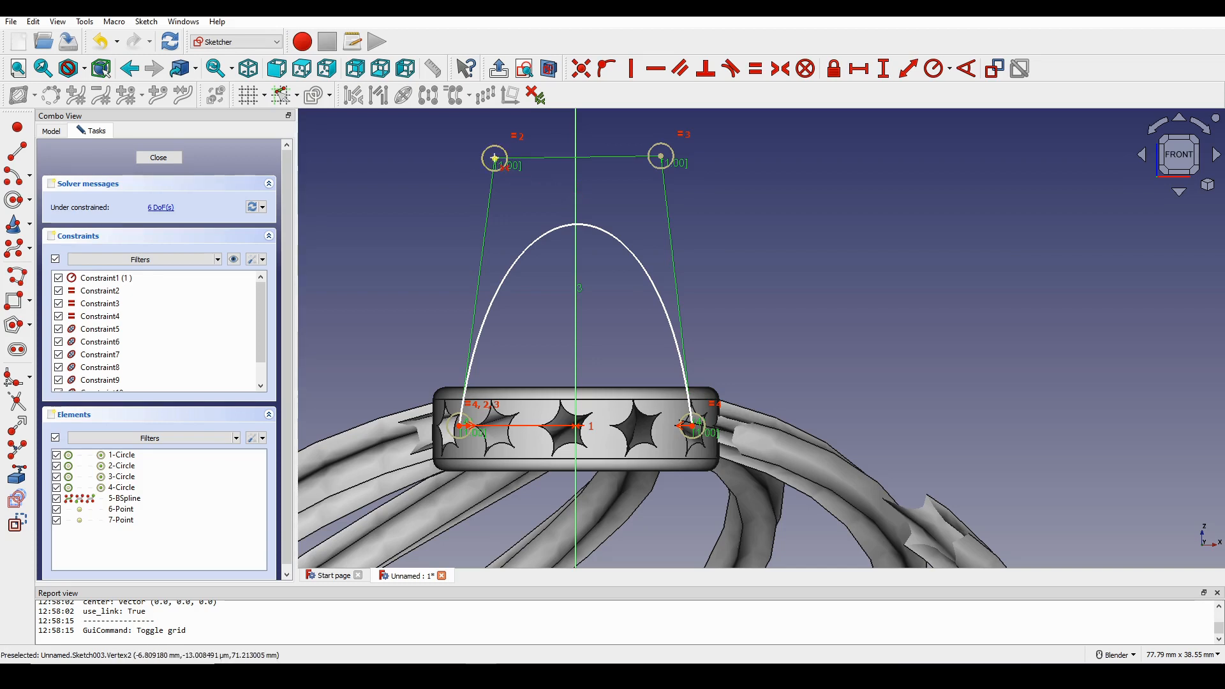
- Constrain the two upper control points of the B-spline symmetric about the vertical axis
left_click(495, 158)
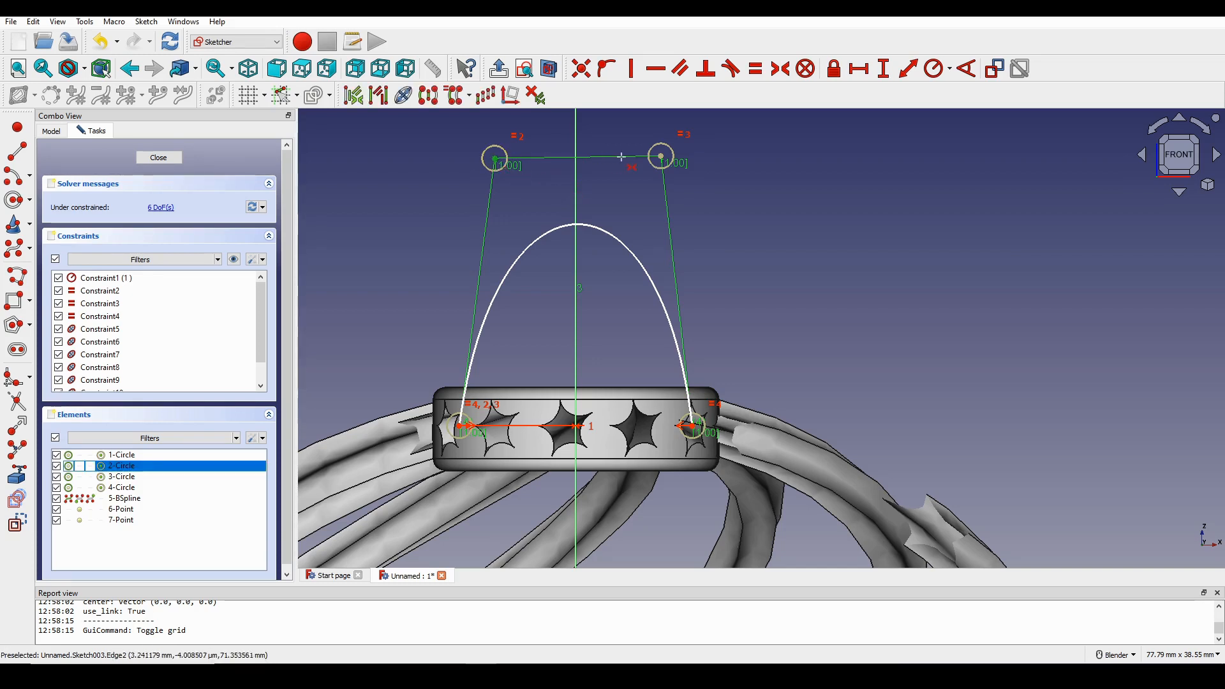
left_click(660, 156)
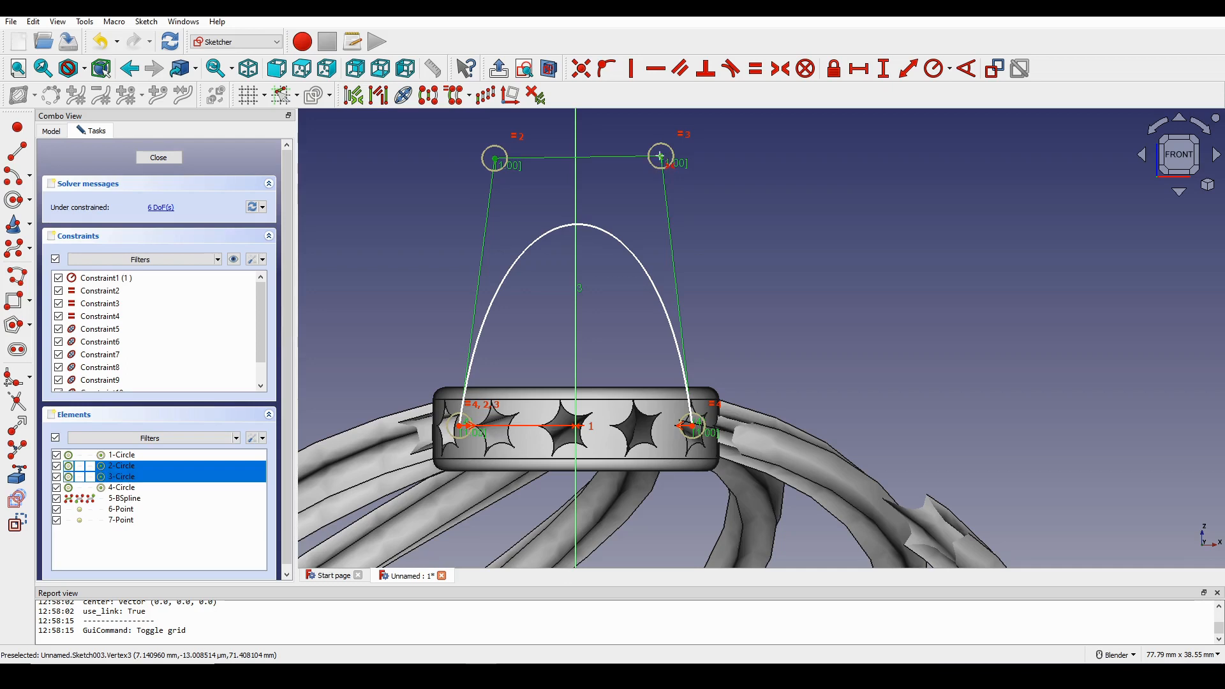
left_click(576, 183)
key("s")
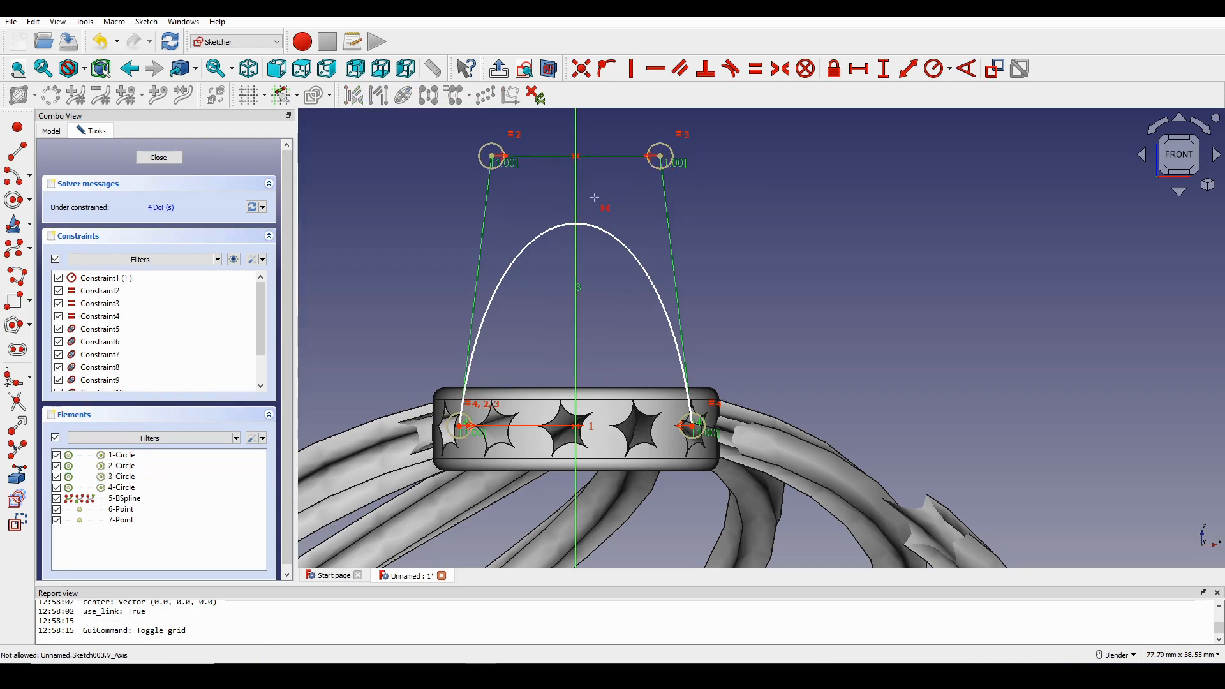
- Constrain the horizontal distance between the B-spline's endpoints to 15 mm
scroll(626, 212, "down", 1)
scroll(638, 246, "up", 1)
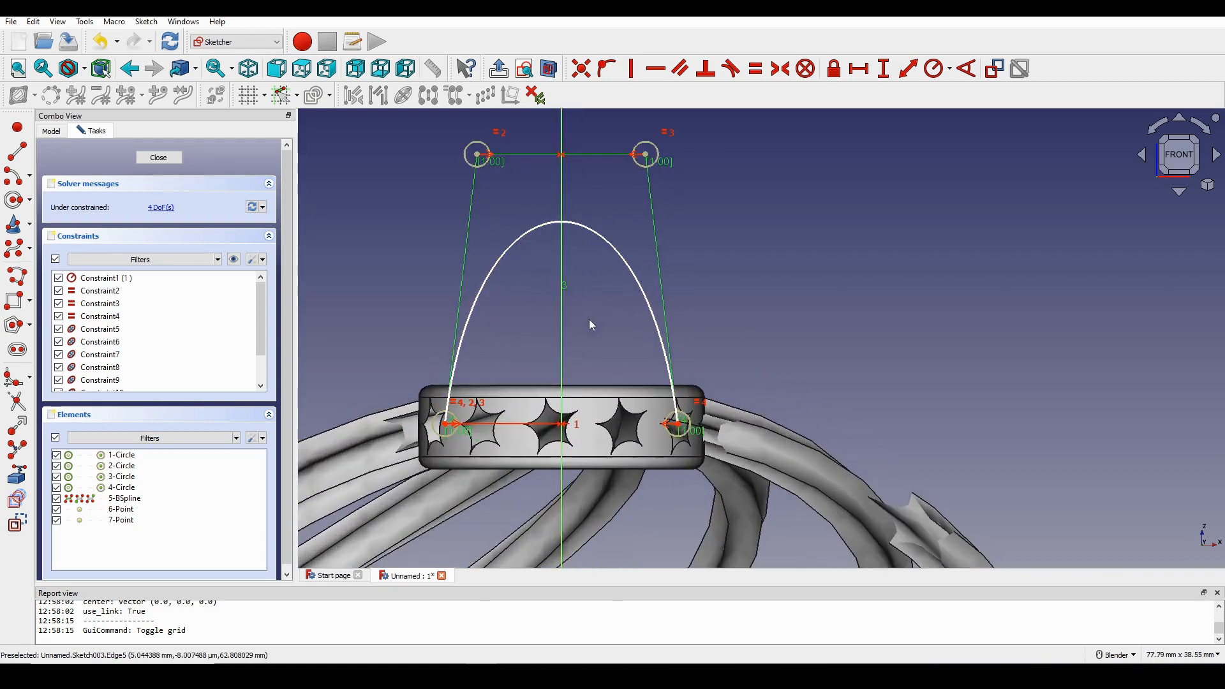
left_click(450, 426)
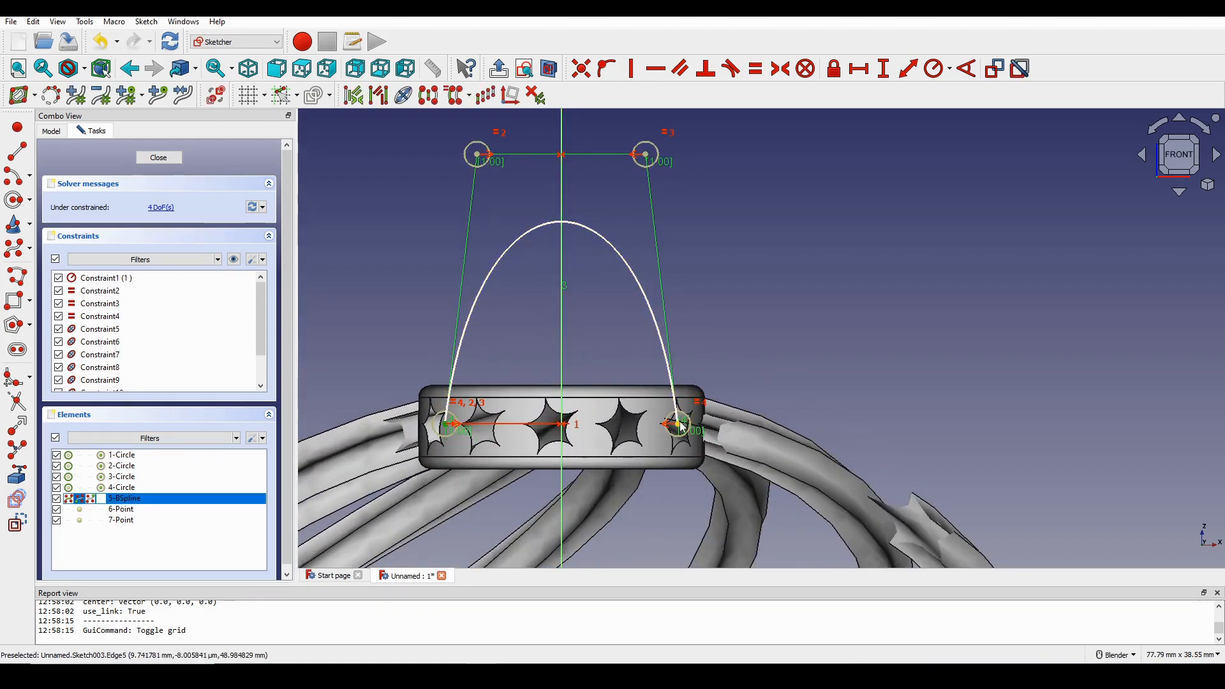
key("l")
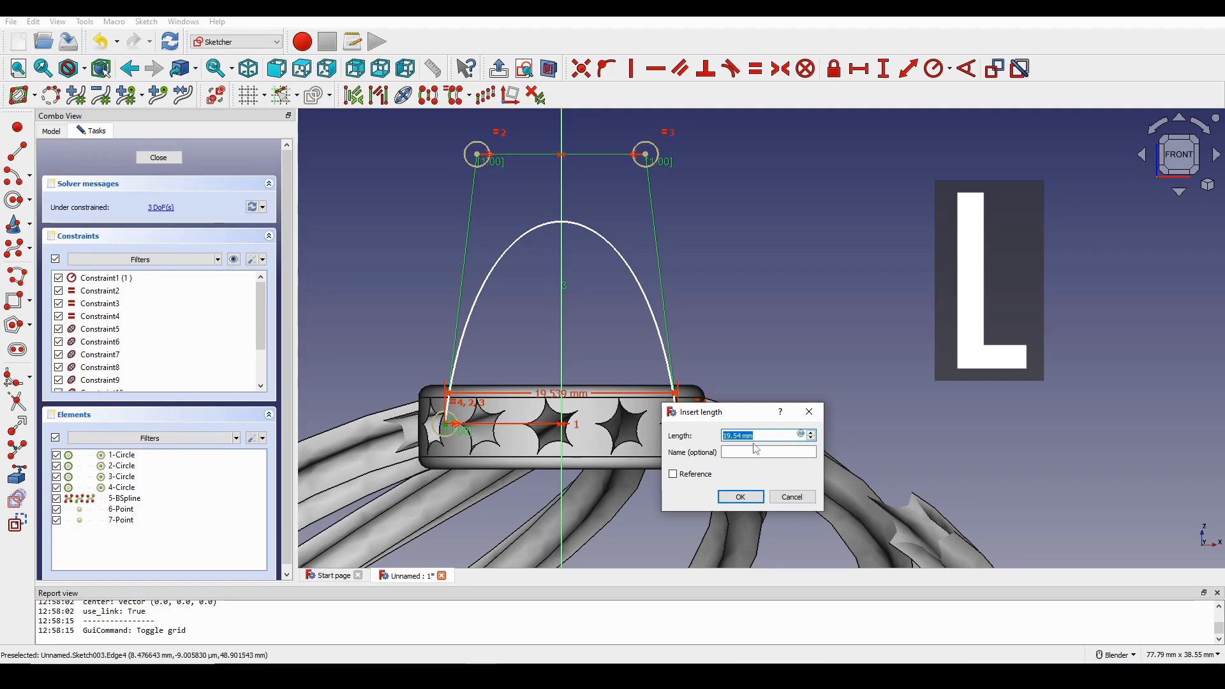
type("15")
left_click(740, 497)
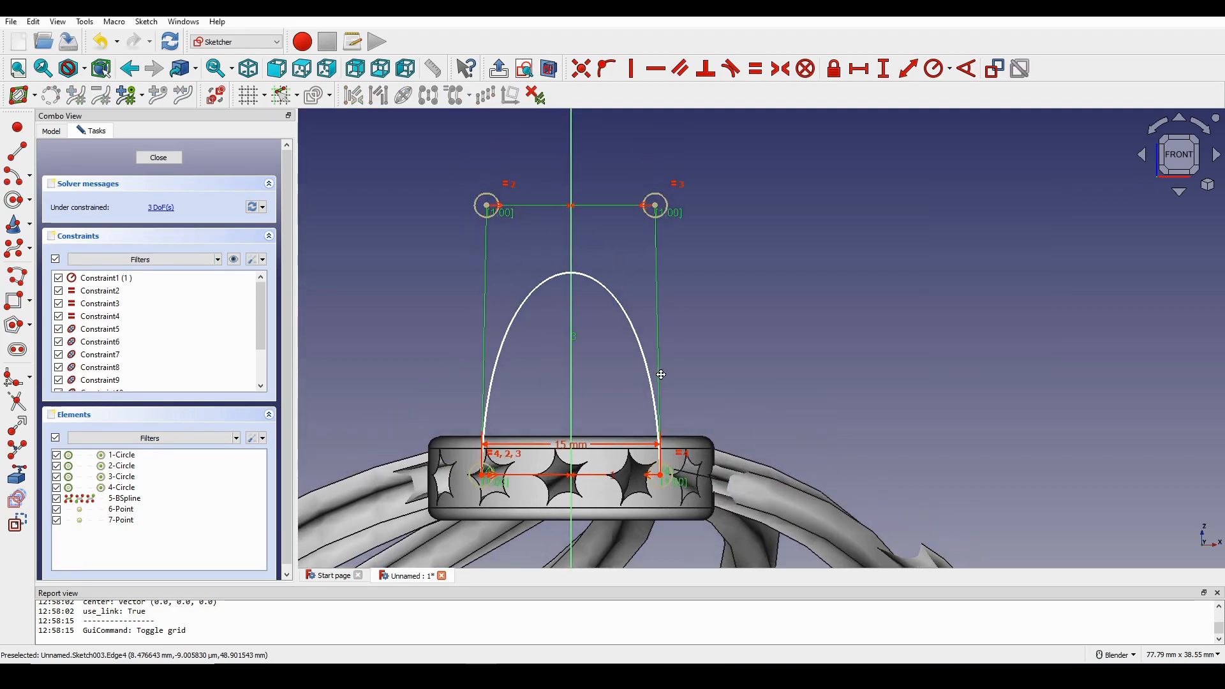
- Constrain the vertical distance between a B-spline endpoint and its upper control point to 23 mm
left_click(653, 468)
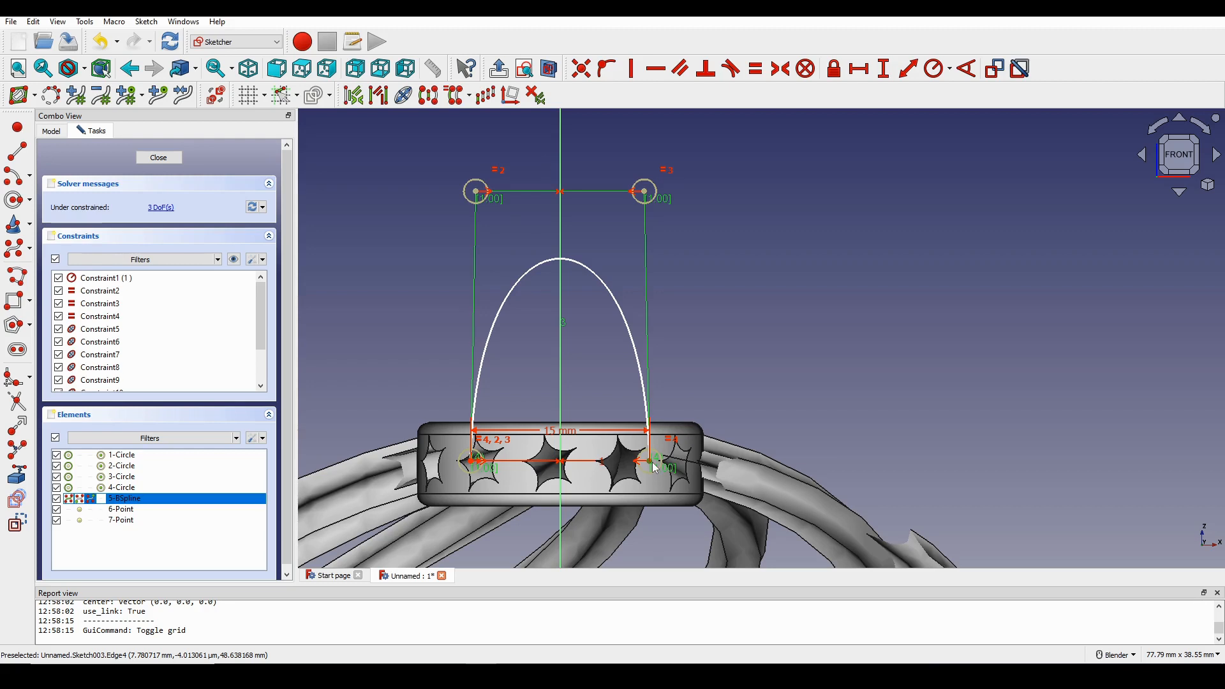
left_click(645, 192)
key("i")
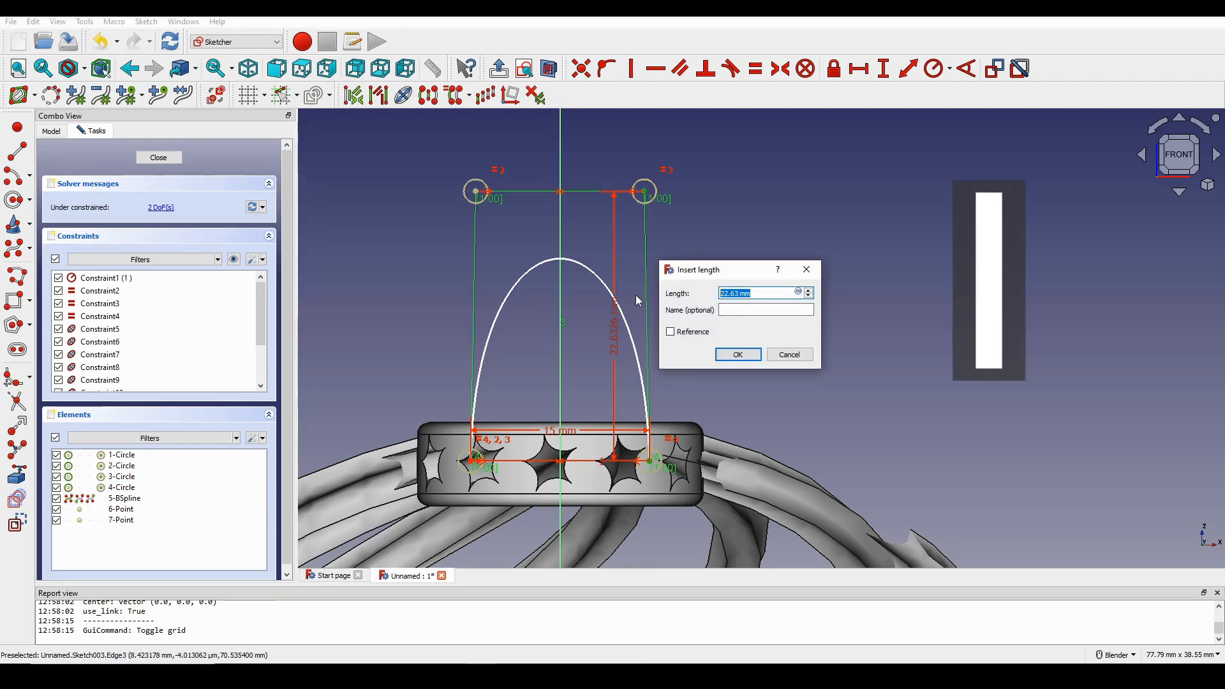
type("23")
key("Return")
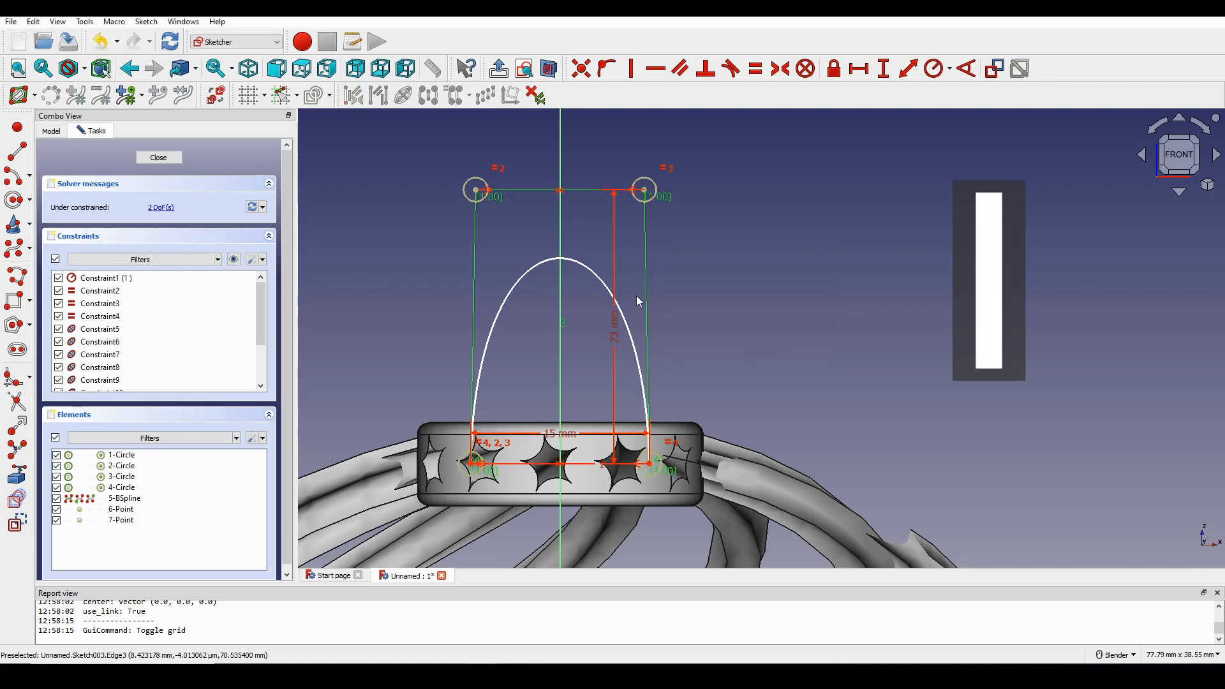
- Constrain a B-spline endpoint to a vertical distance of 50 mm from the origin and move that dimension clear of the model
scroll(655, 350, "down", 2)
middle_click_drag(677, 377, 664, 308, "shift")
scroll(664, 308, "up", 1)
scroll(664, 308, "up", 2)
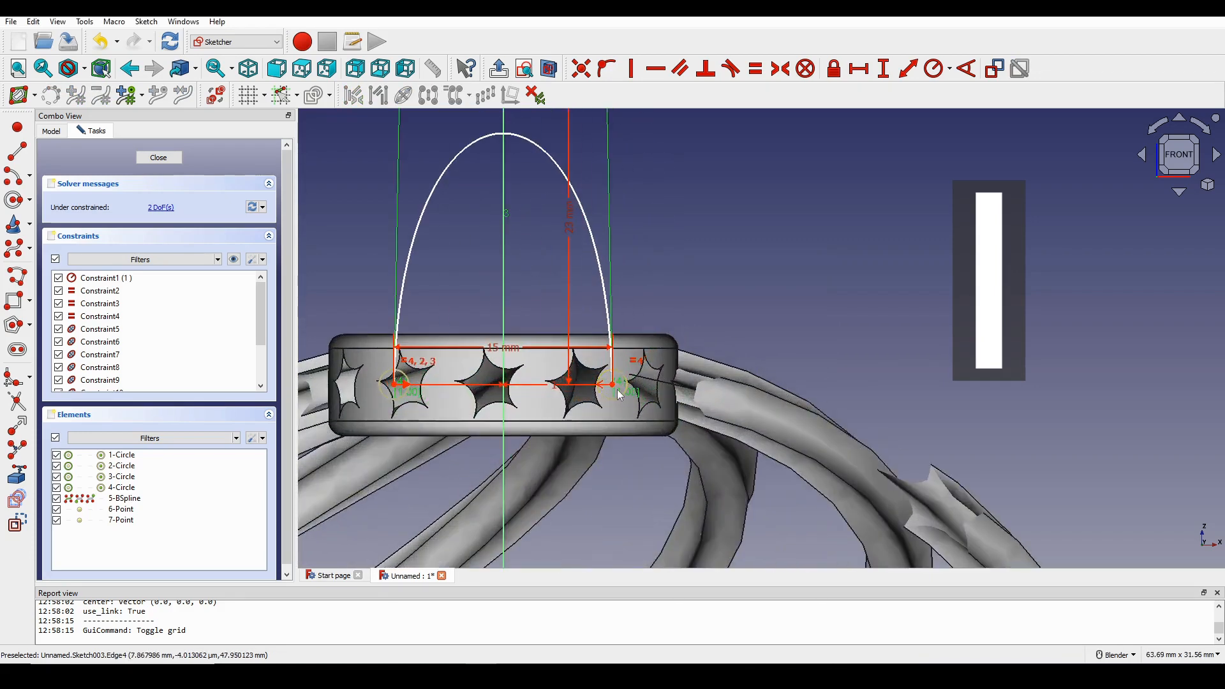
left_click(619, 394)
scroll(619, 395, "down", 4)
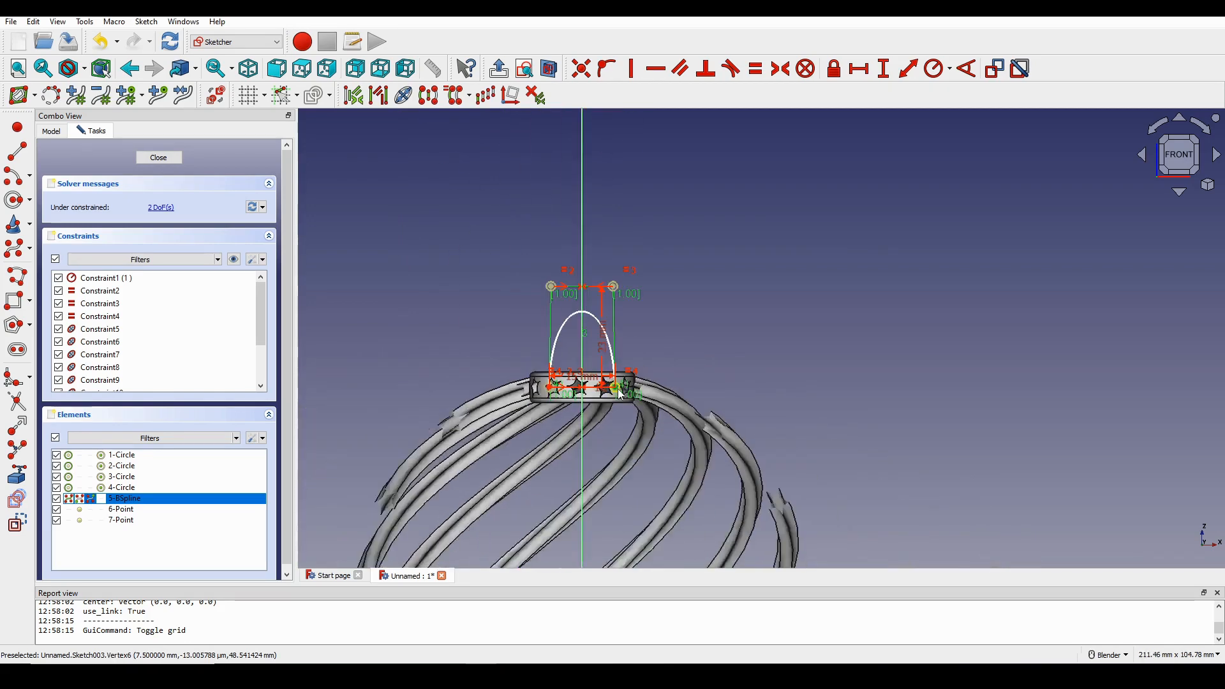
scroll(619, 394, "down", 3)
scroll(583, 472, "up", 3)
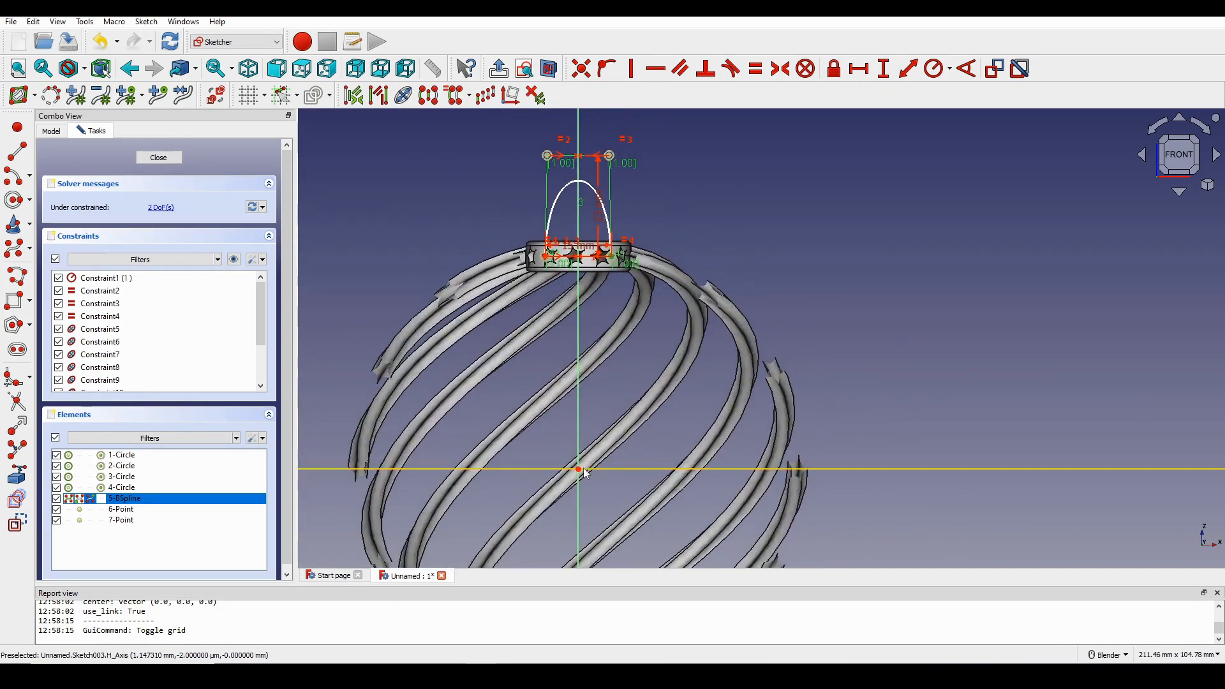
left_click(579, 470)
key("i")
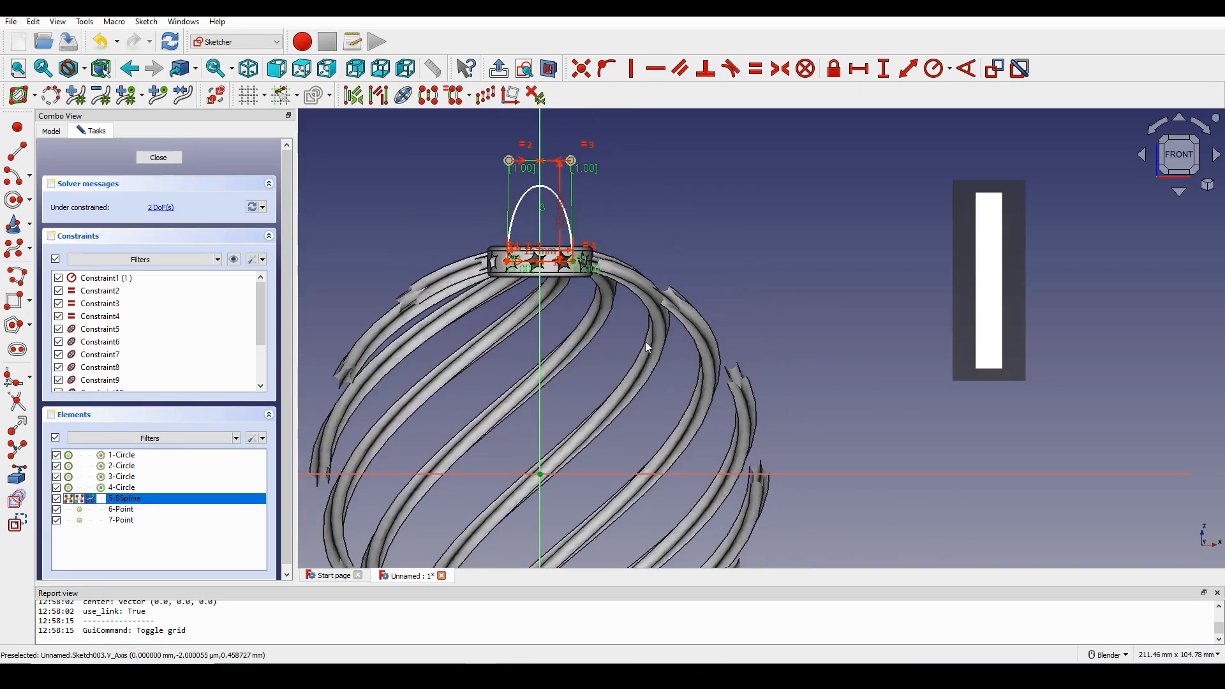
left_click_drag(727, 361, 683, 361)
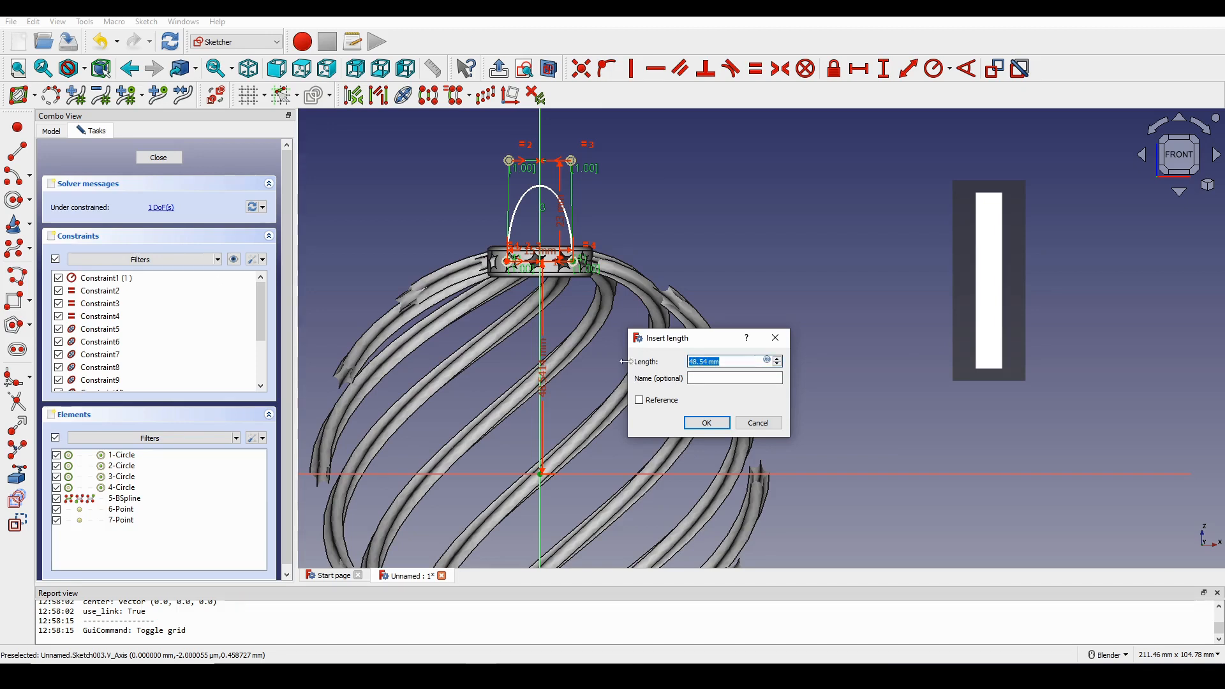
type("50")
key("Return")
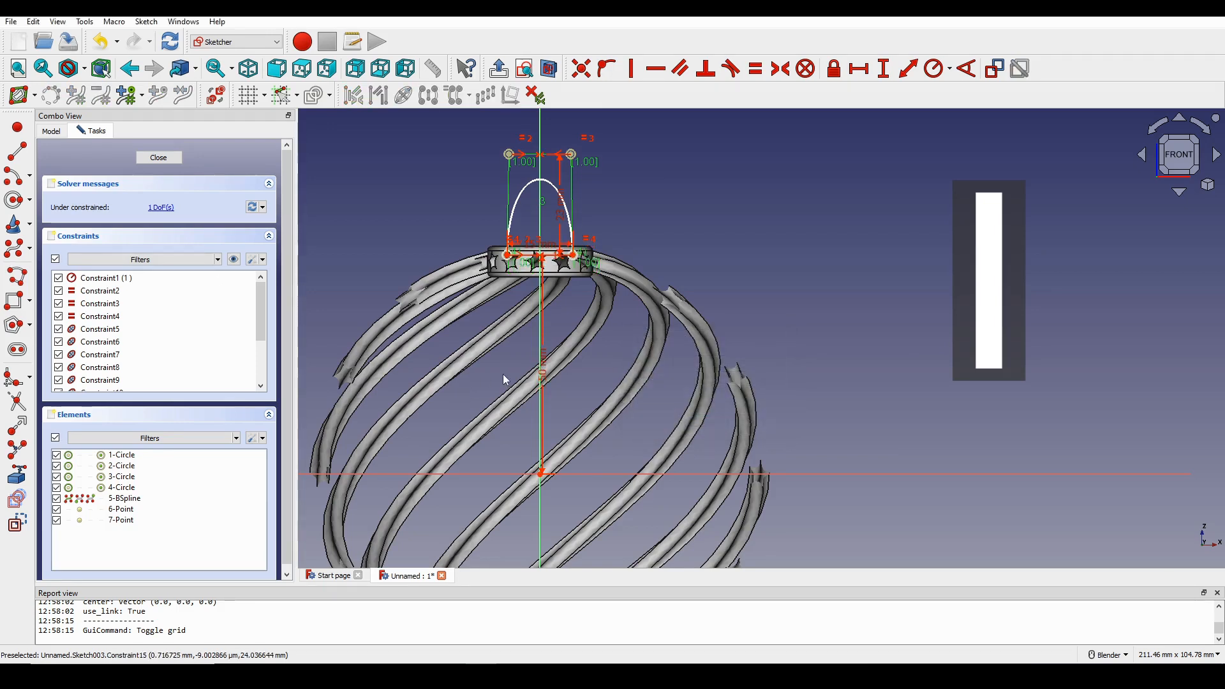
mouse_move(542, 367)
left_mouse_down()
mouse_move(823, 370)
mouse_move(940, 192)
left_mouse_up()
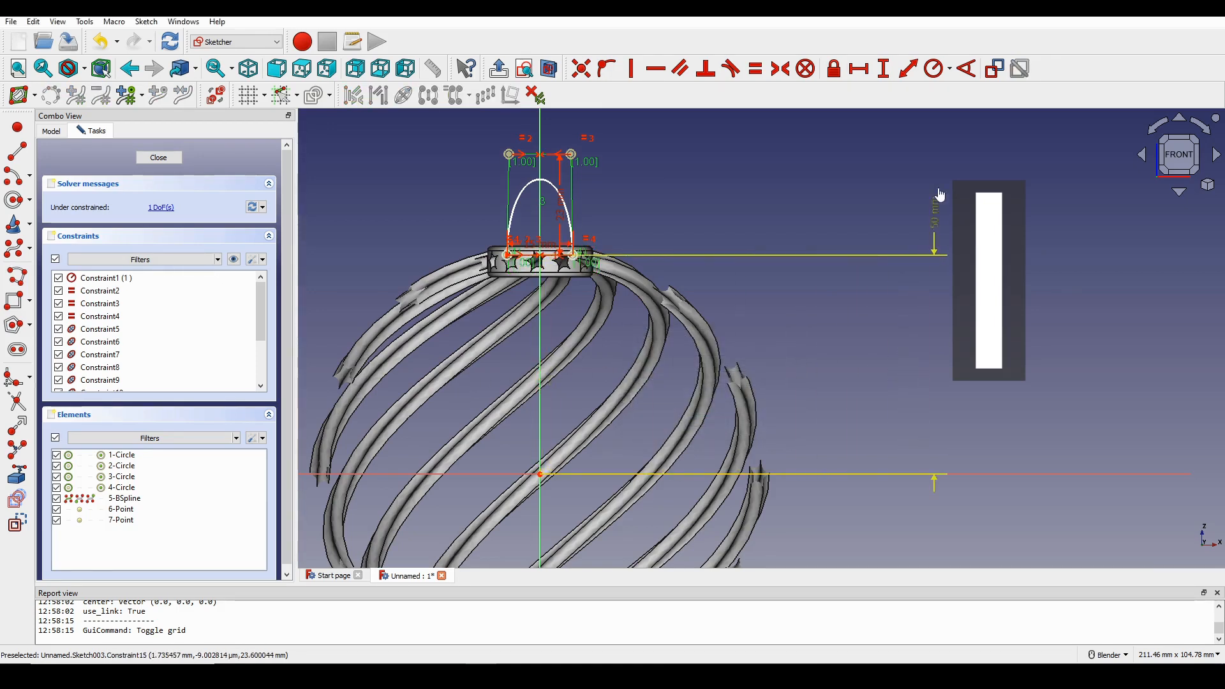
- Close the sketch, examine the arched curve above the top cap from several angles, and select it
left_click(158, 157)
scroll(593, 312, "down", 2)
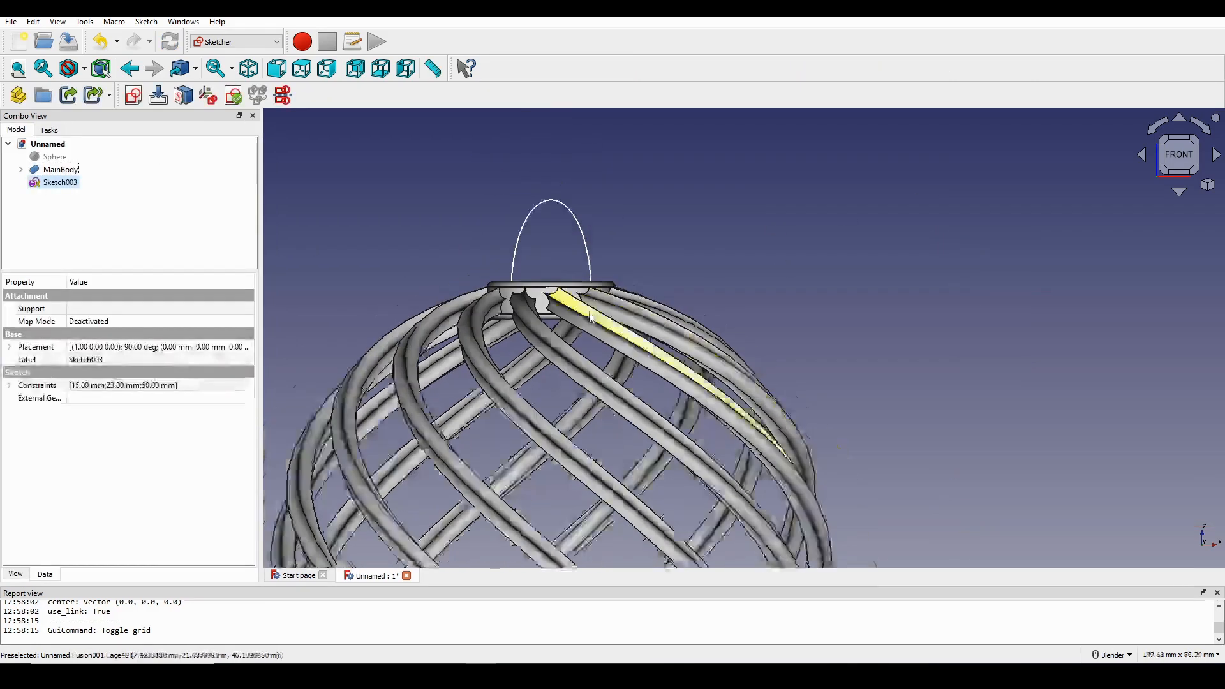
mouse_move(615, 319)
middle_mouse_down()
mouse_move(641, 341)
mouse_move(732, 350)
mouse_move(698, 354)
middle_mouse_up()
scroll(695, 354, "up", 2)
middle_click_drag(547, 273, 679, 204)
scroll(779, 377, "up", 2)
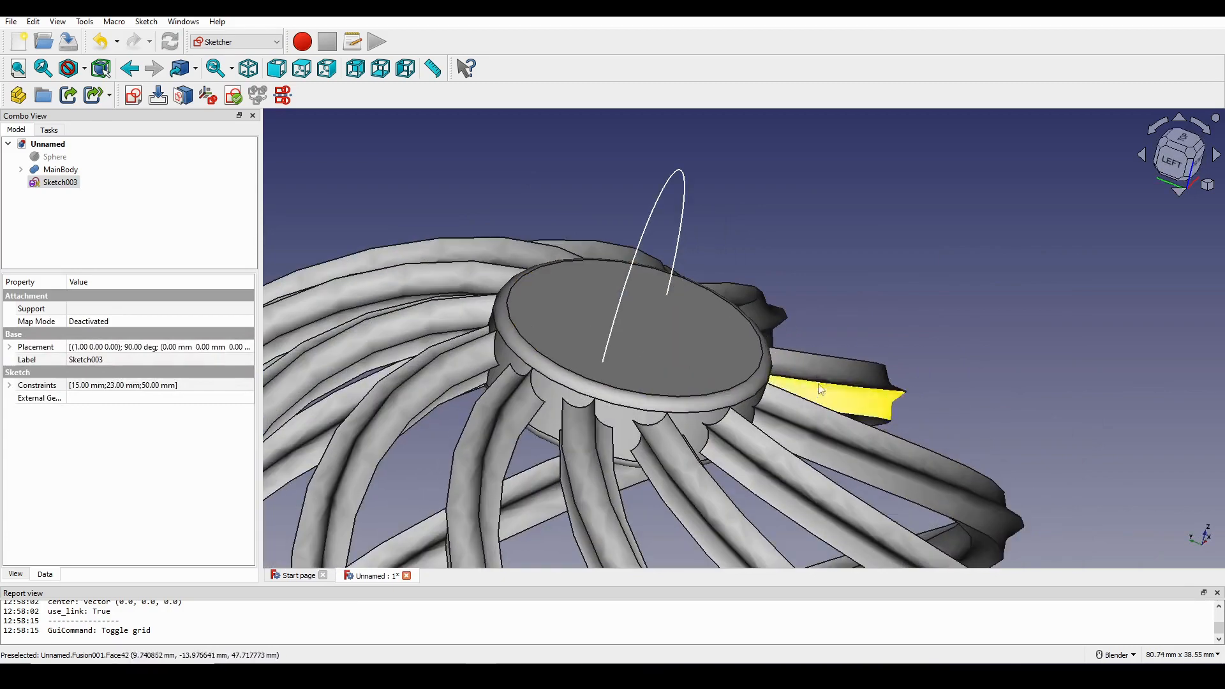
left_click(678, 179)
scroll(733, 323, "down", 3)
middle_click_drag(736, 377, 644, 338)
middle_click_drag(785, 424, 666, 299, "shift")
key("1")
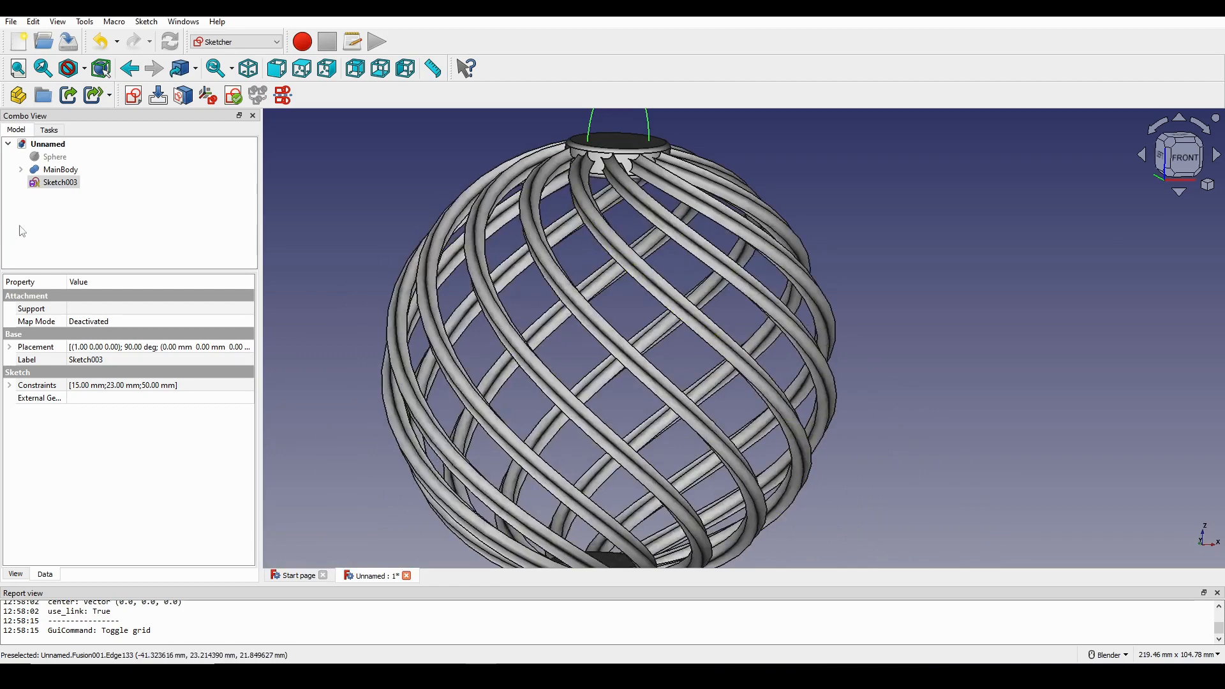
- Rename the arched curve's sketch as Path_handle
right_click(62, 183)
left_click(139, 507)
type("Path")
type("_")
type("handle")
key("Return")
scroll(668, 327, "down", 3)
middle_click_drag(721, 314, 643, 293, "shift")
scroll(642, 291, "up", 2)
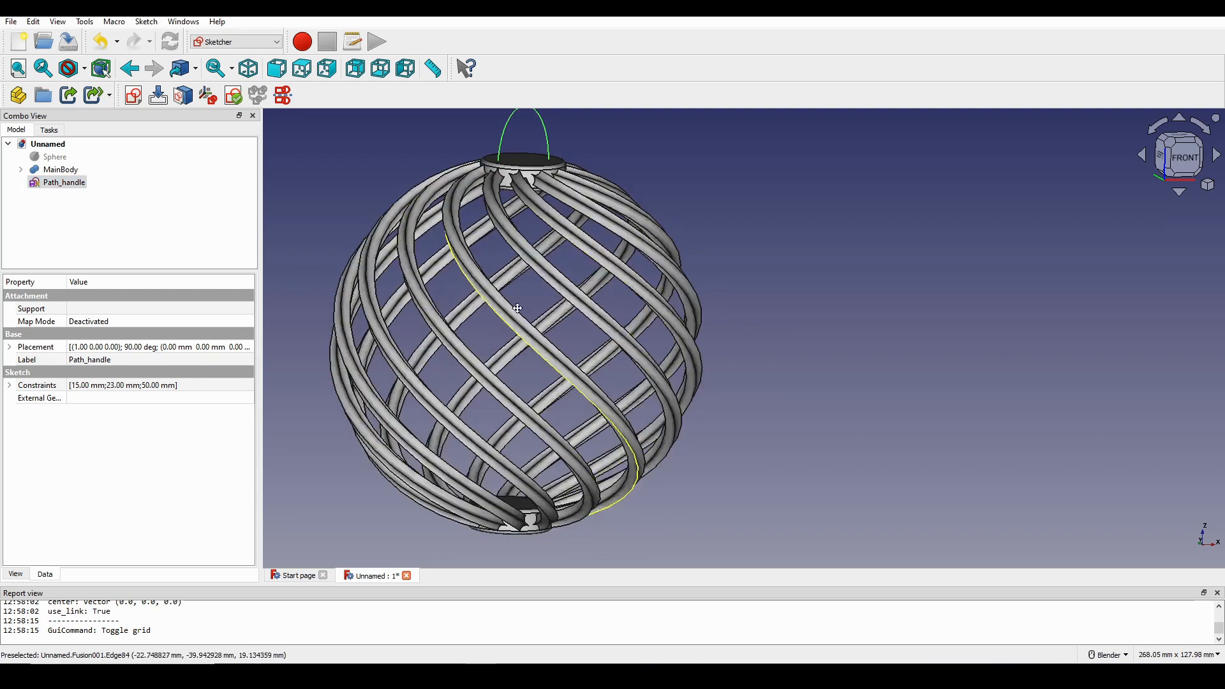
- Hide the MainBody object so that only the sketches and path curves are displayed
middle_click_drag(530, 332, 587, 343, "shift")
left_click(54, 171)
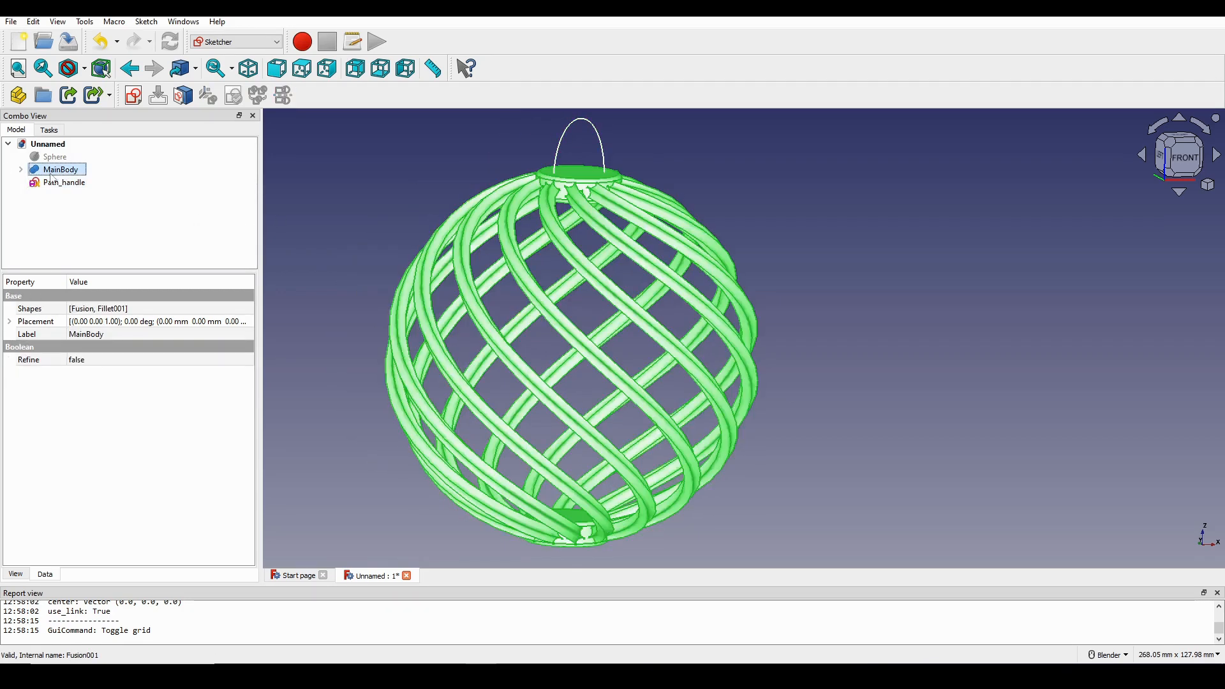
key("space")
middle_click_drag(554, 277, 596, 277, "shift")
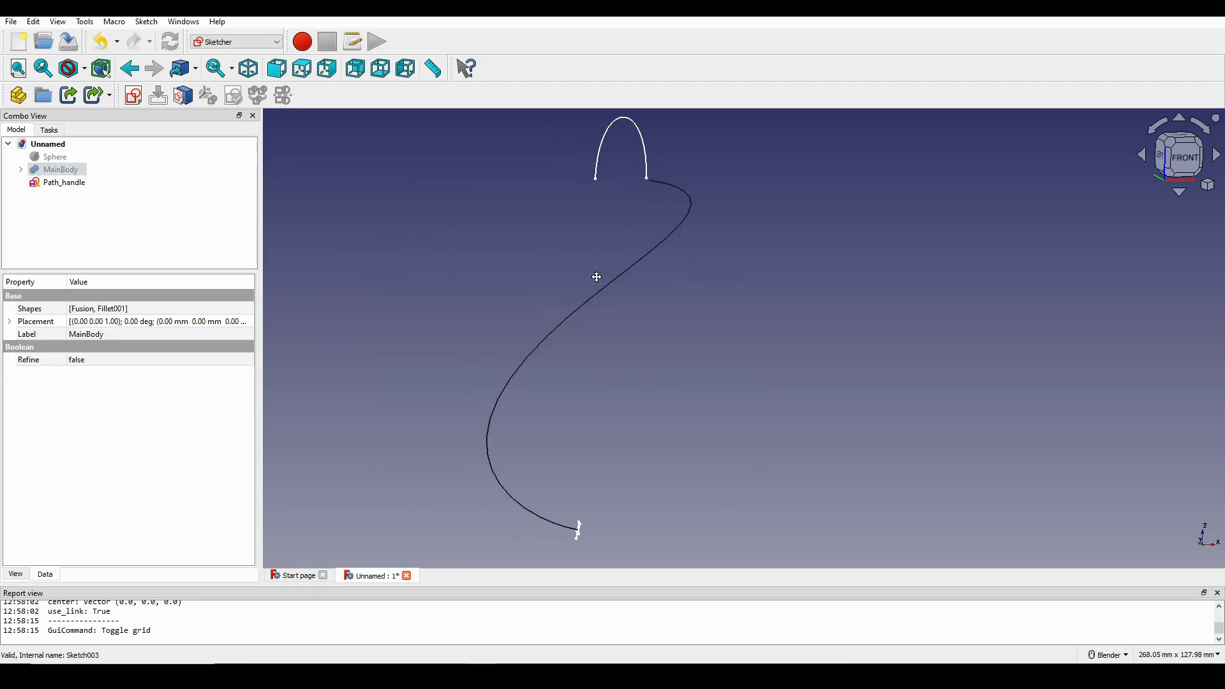
- Copy the star-shaped Profile sketch at the rib path's lower end, excluding all its dependencies, and paste the duplicate into the document
middle_click_drag(597, 423, 615, 358, "shift")
scroll(620, 383, "up", 1)
middle_click_drag(622, 402, 677, 408)
scroll(574, 416, "up", 1)
middle_click_drag(571, 416, 627, 423, "shift")
scroll(603, 472, "up", 2)
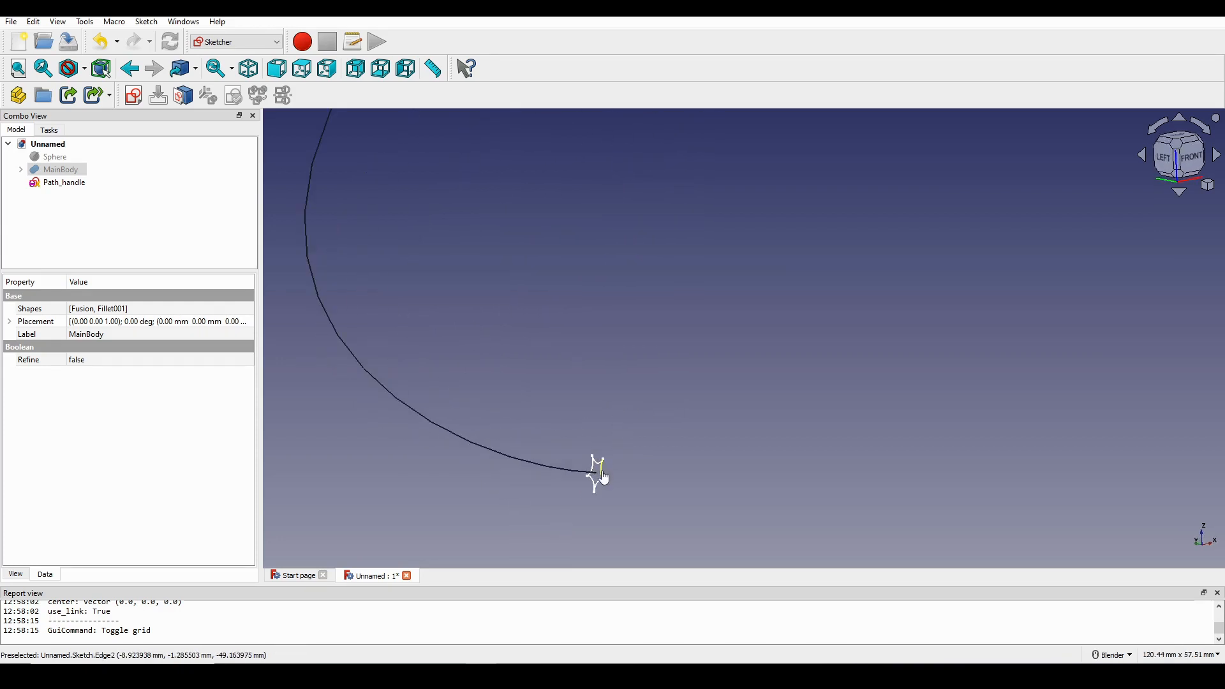
left_click(603, 476)
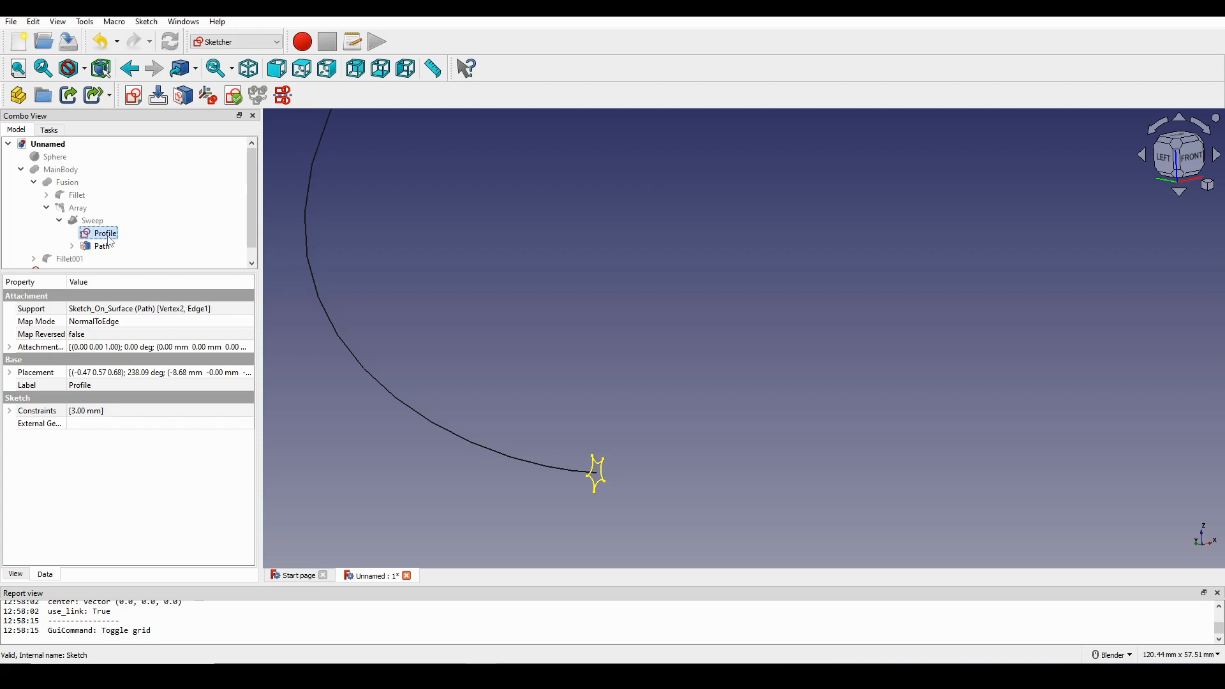
key("ctrl+c")
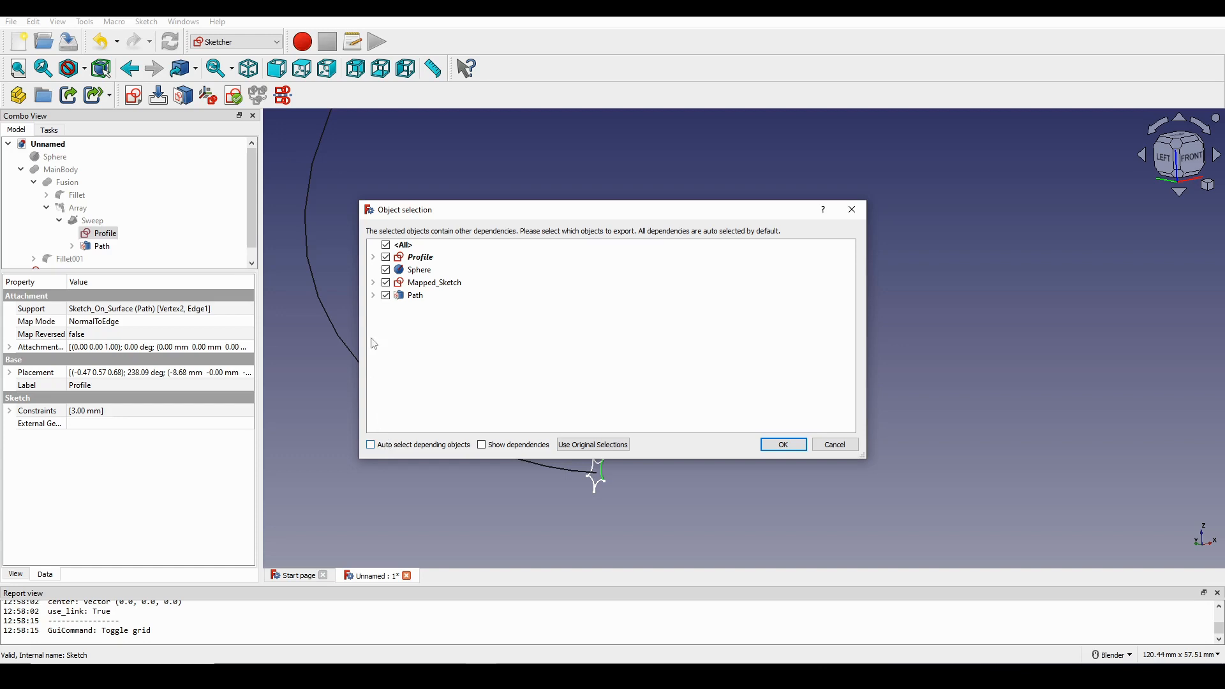
left_click(386, 248)
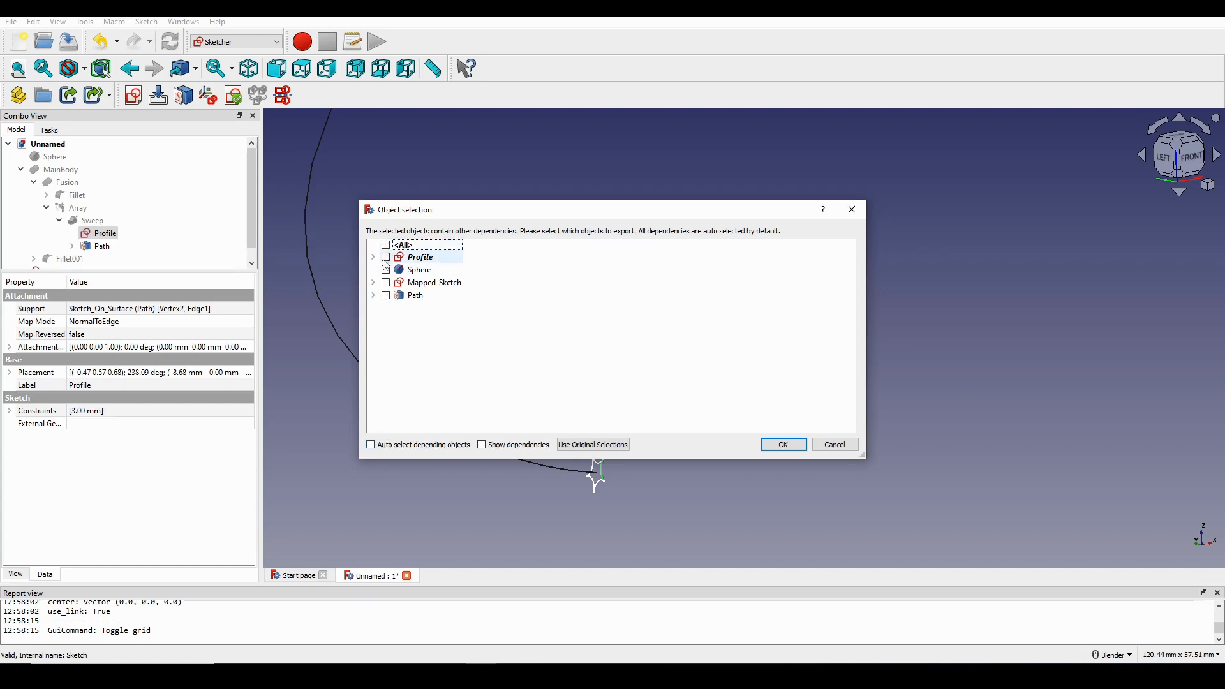
left_click(385, 258)
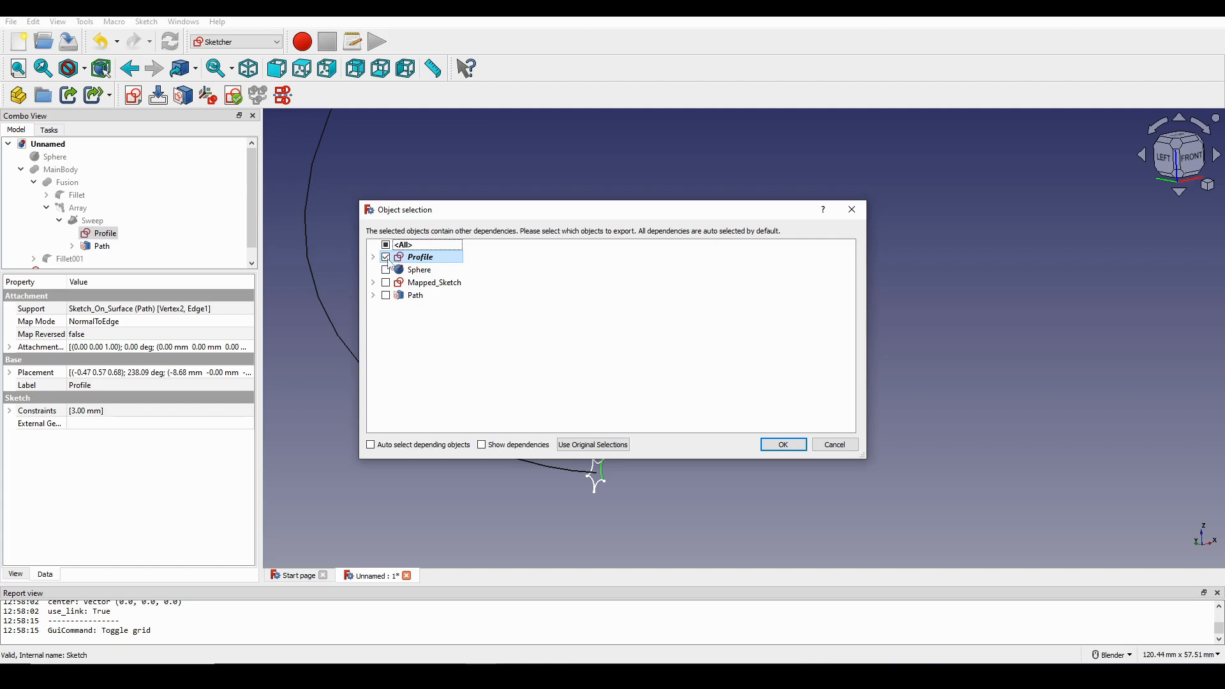
left_click(776, 446)
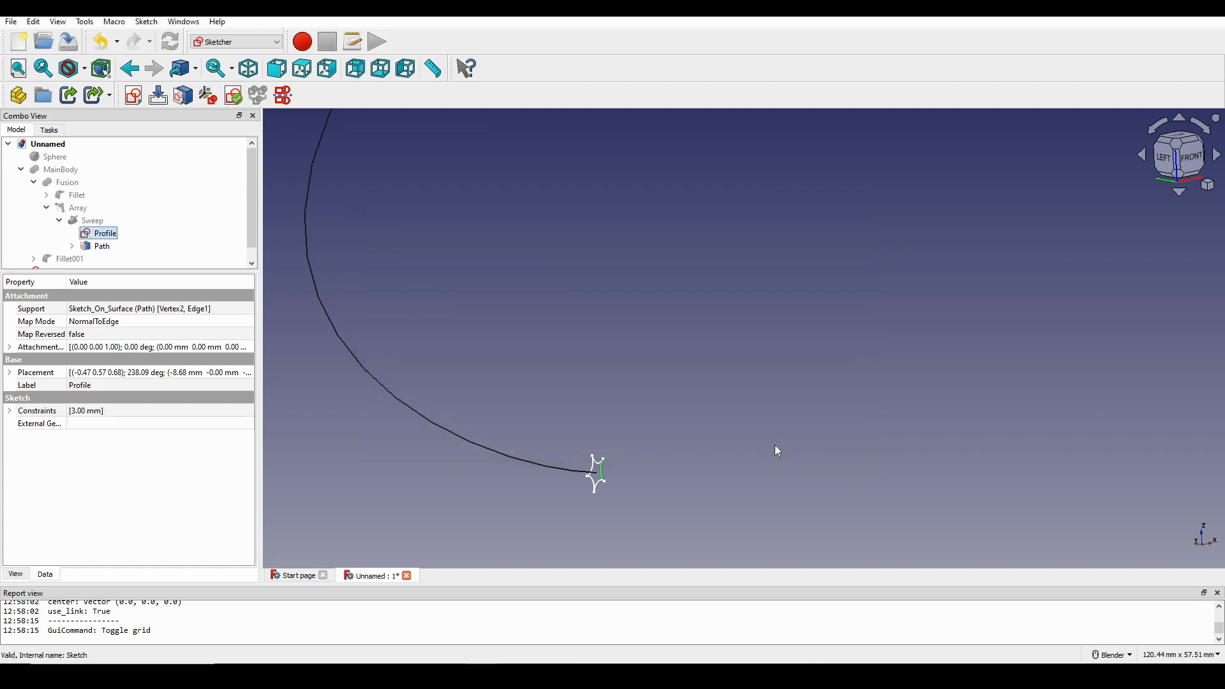
key("ctrl+v")
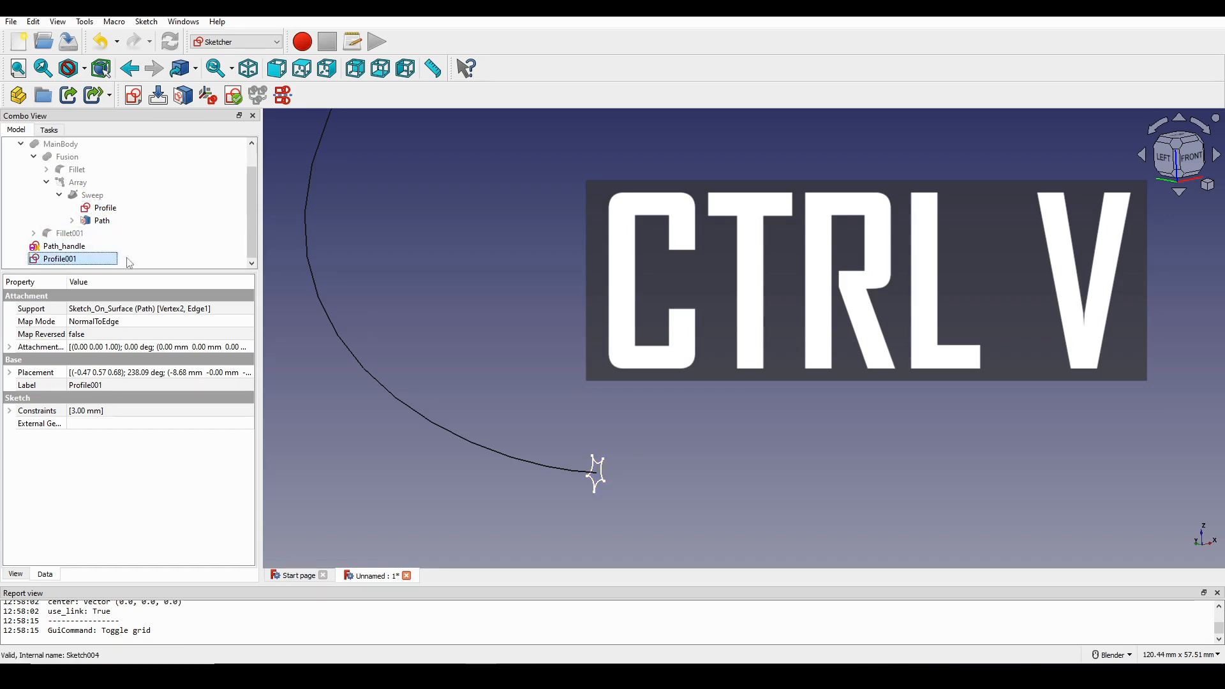
- Rename the pasted sketch copy as Profile_handle
right_click(72, 262)
left_click(155, 595)
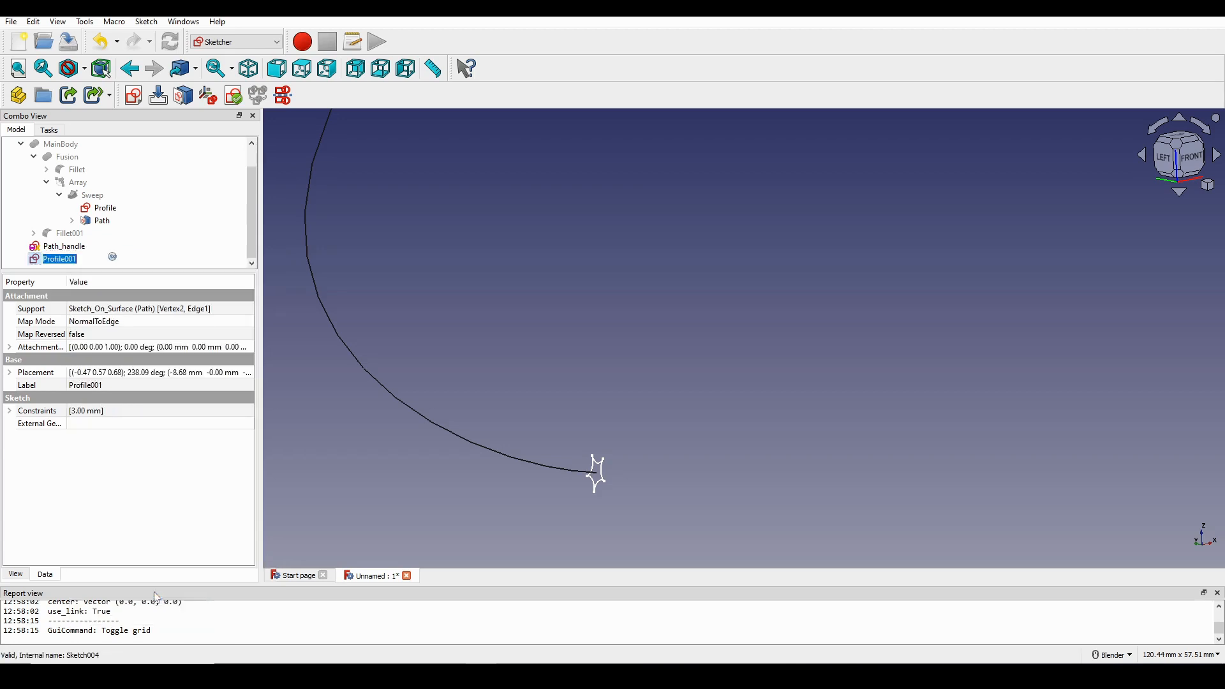
left_click(82, 256)
type("_handle")
key("Return")
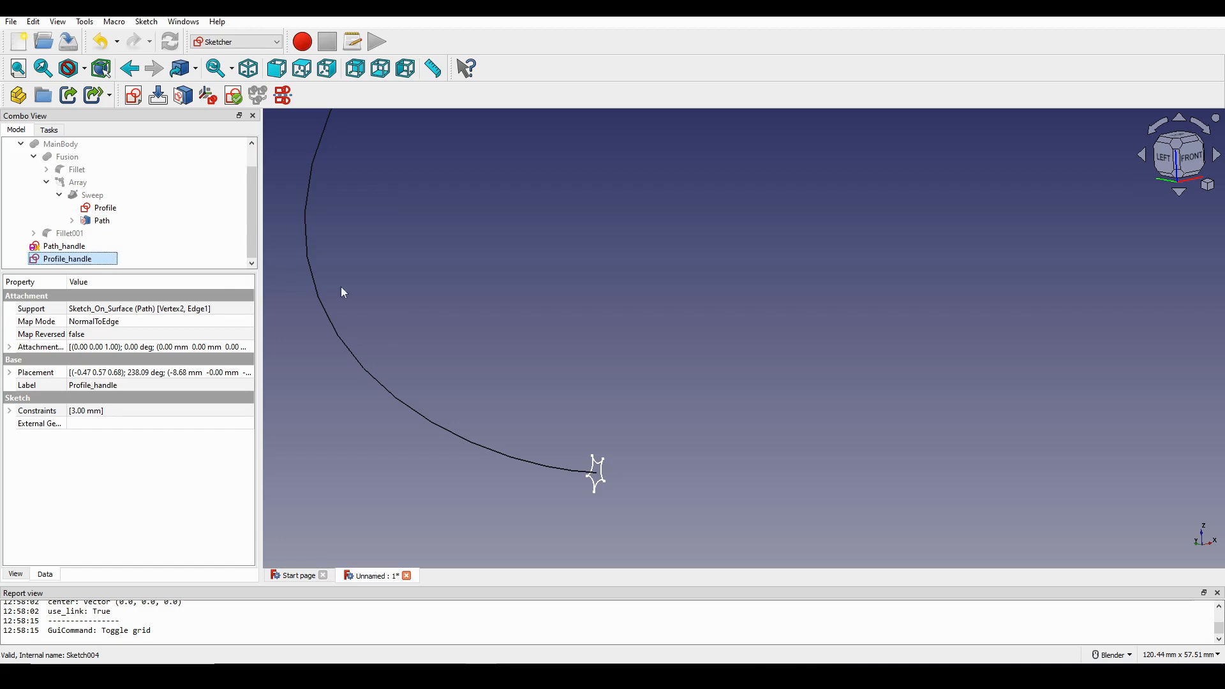
- Open the attachment editor for the Profile_handle sketch
scroll(649, 297, "down", 3)
left_click(667, 340)
scroll(657, 383, "up", 2)
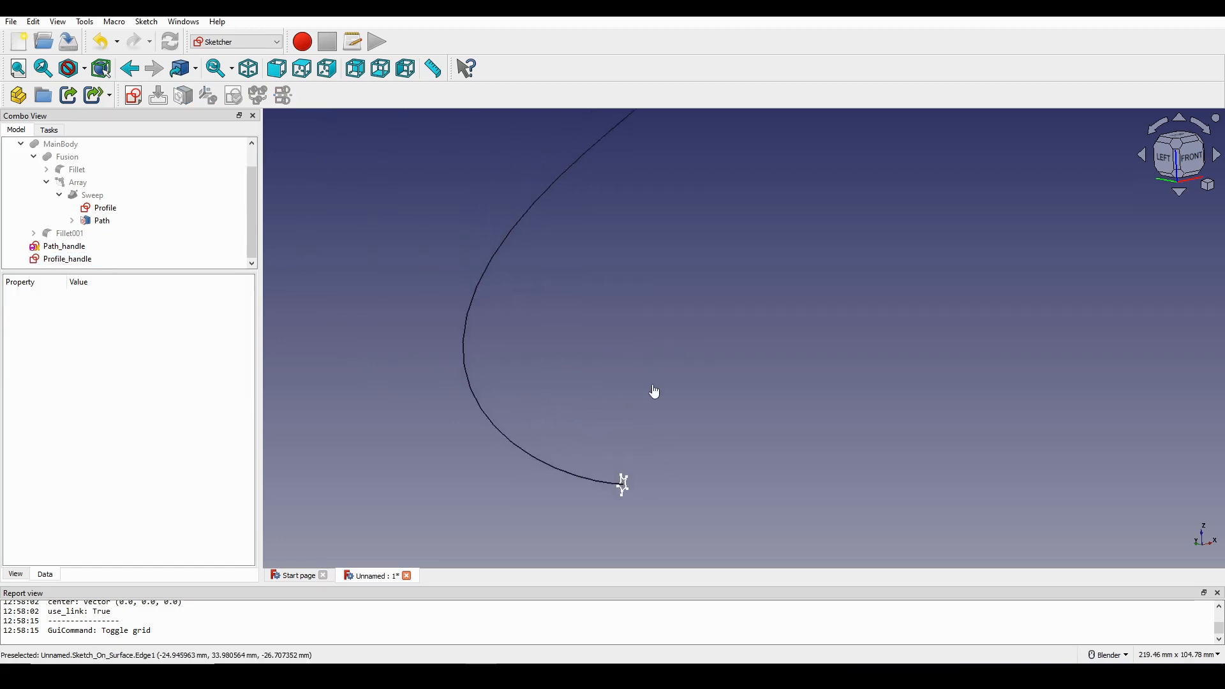
scroll(640, 353, "down", 1)
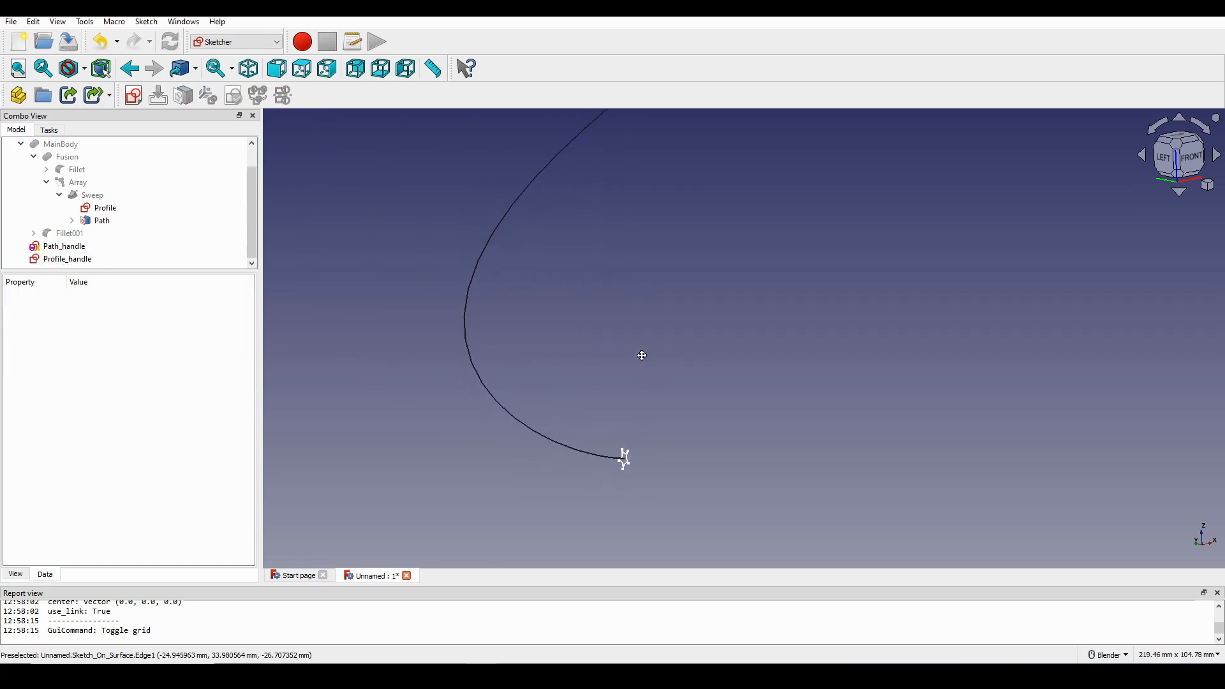
left_click(82, 259)
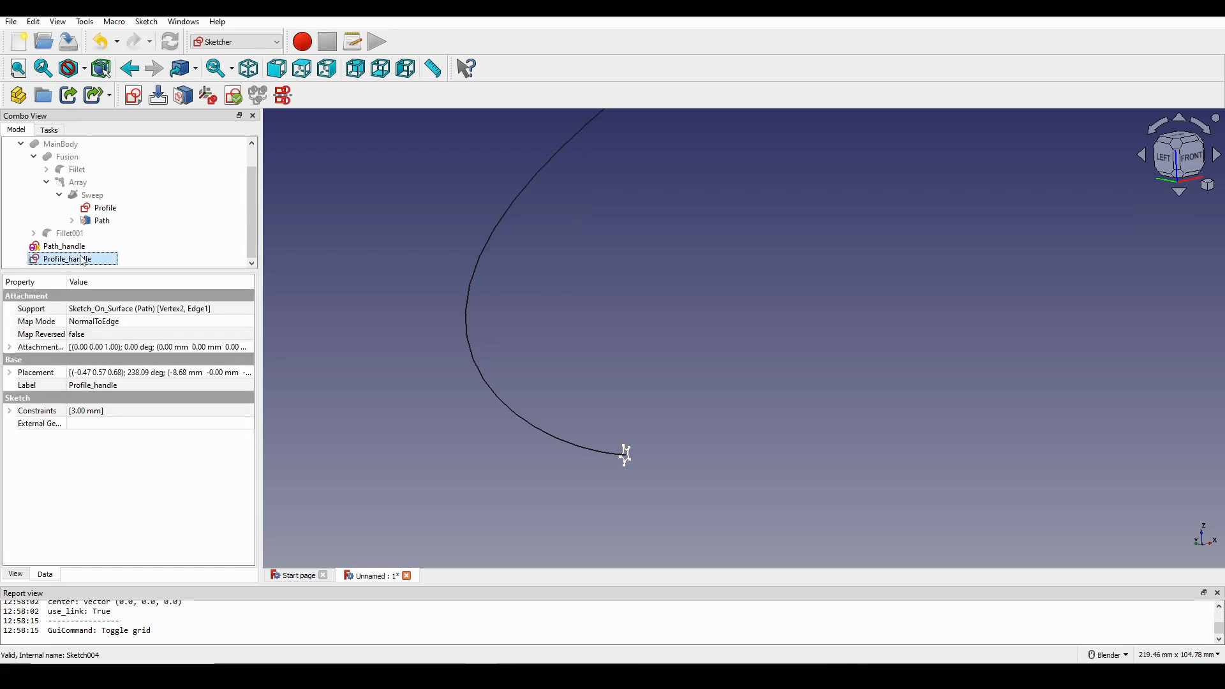
right_click(81, 257)
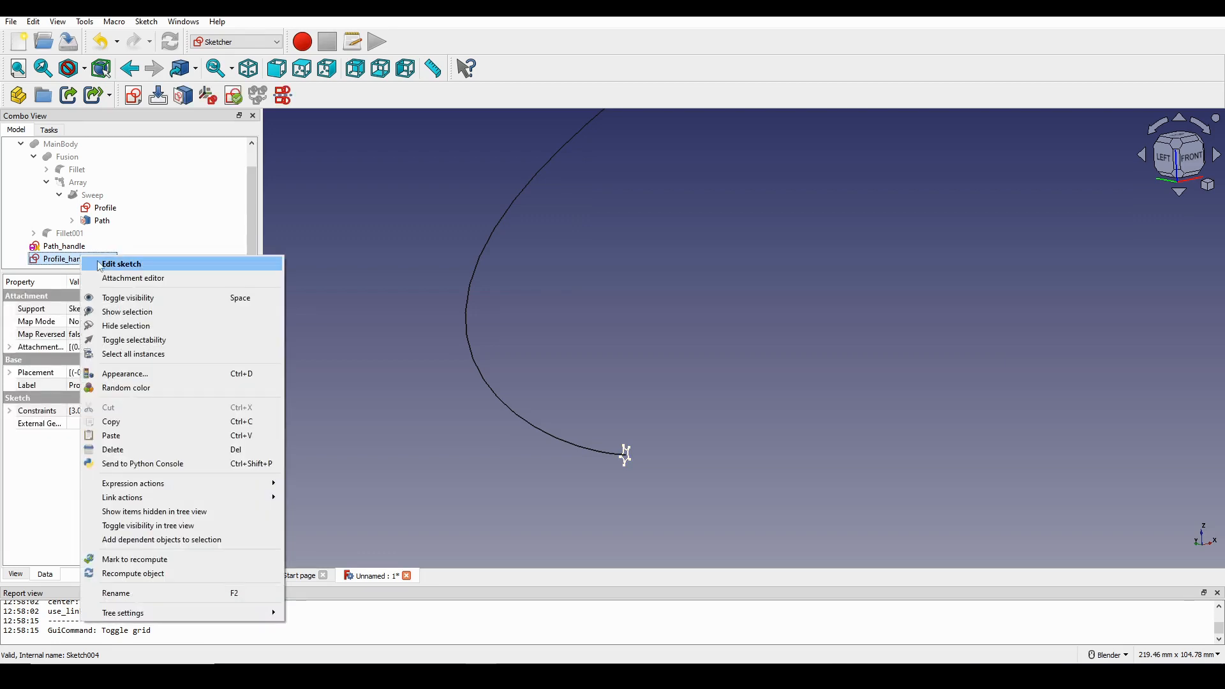
left_click(141, 280)
- Clear the vertex and curve references that attach Profile_handle to the rib's path
scroll(663, 278, "down", 2)
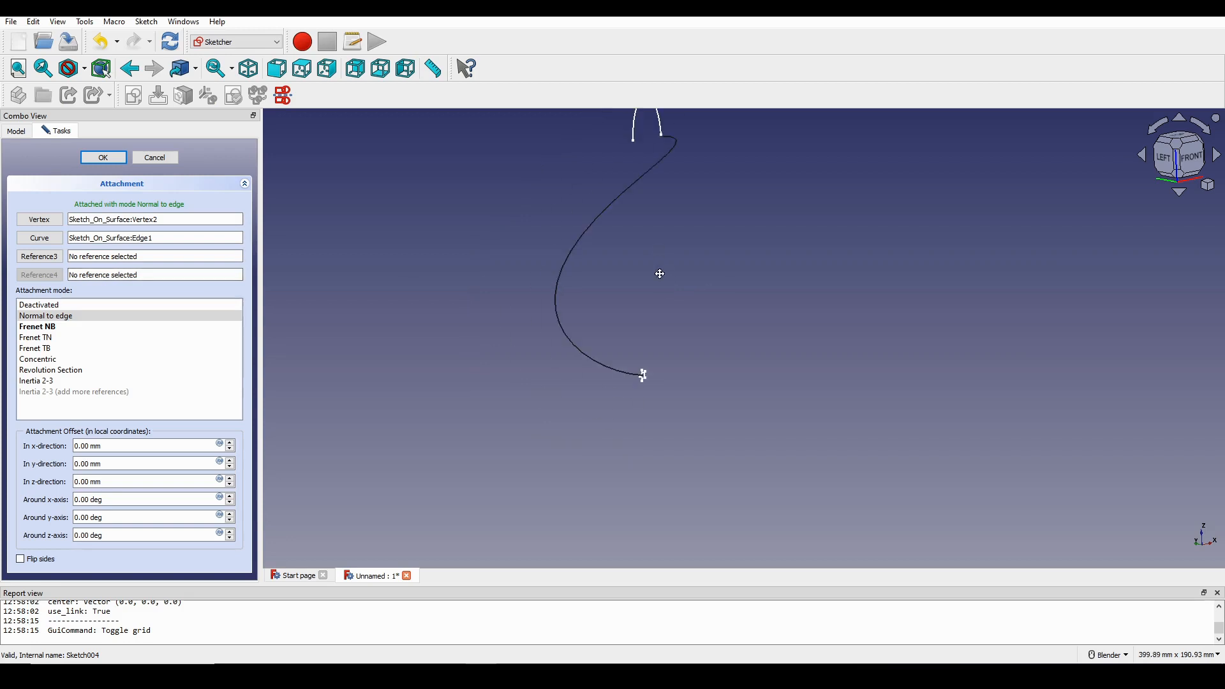
middle_click_drag(660, 274, 623, 382, "shift")
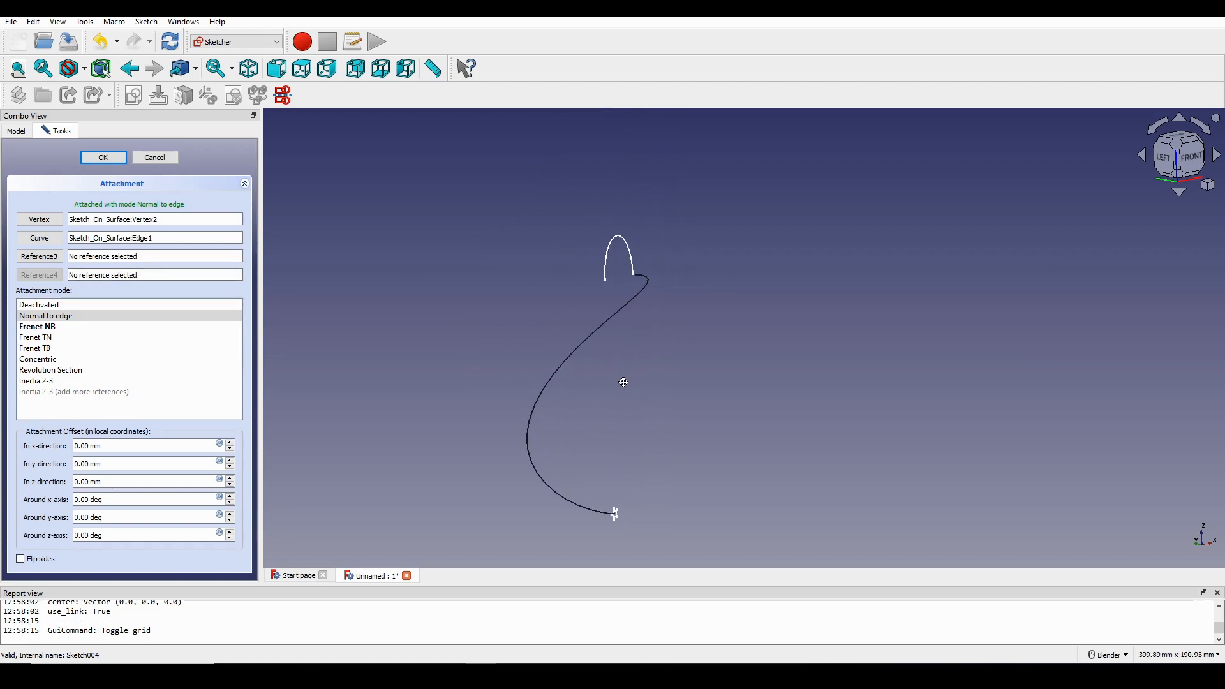
triple_click(116, 224)
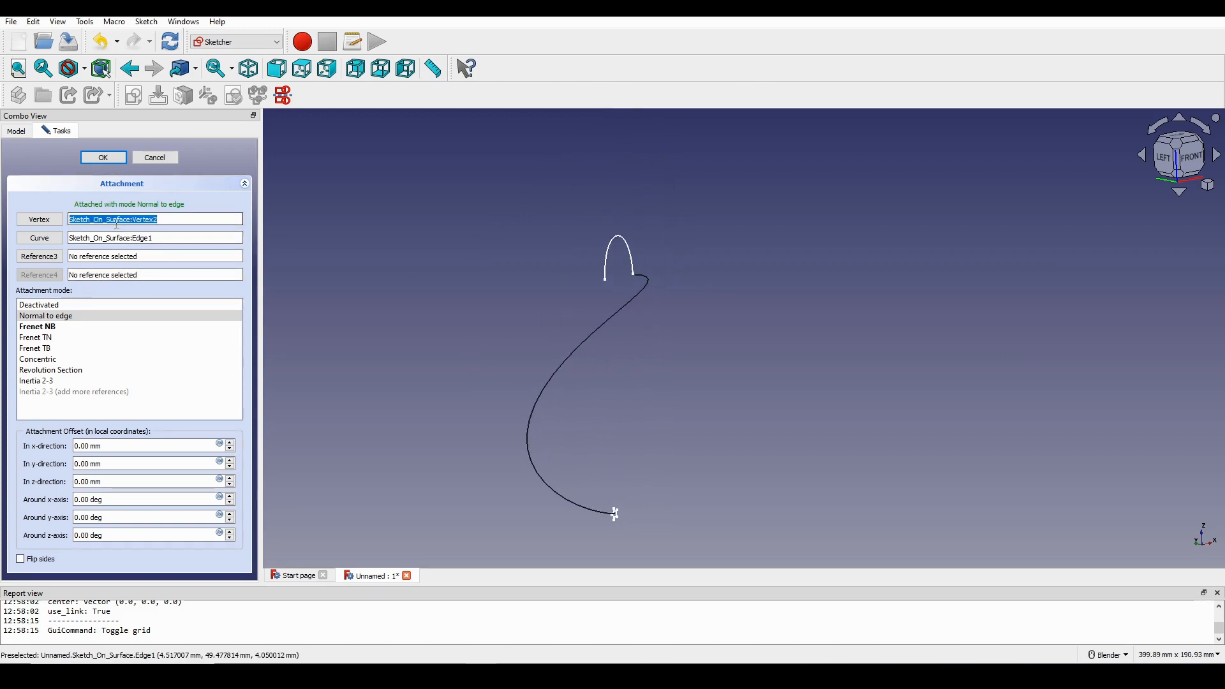
key("Delete")
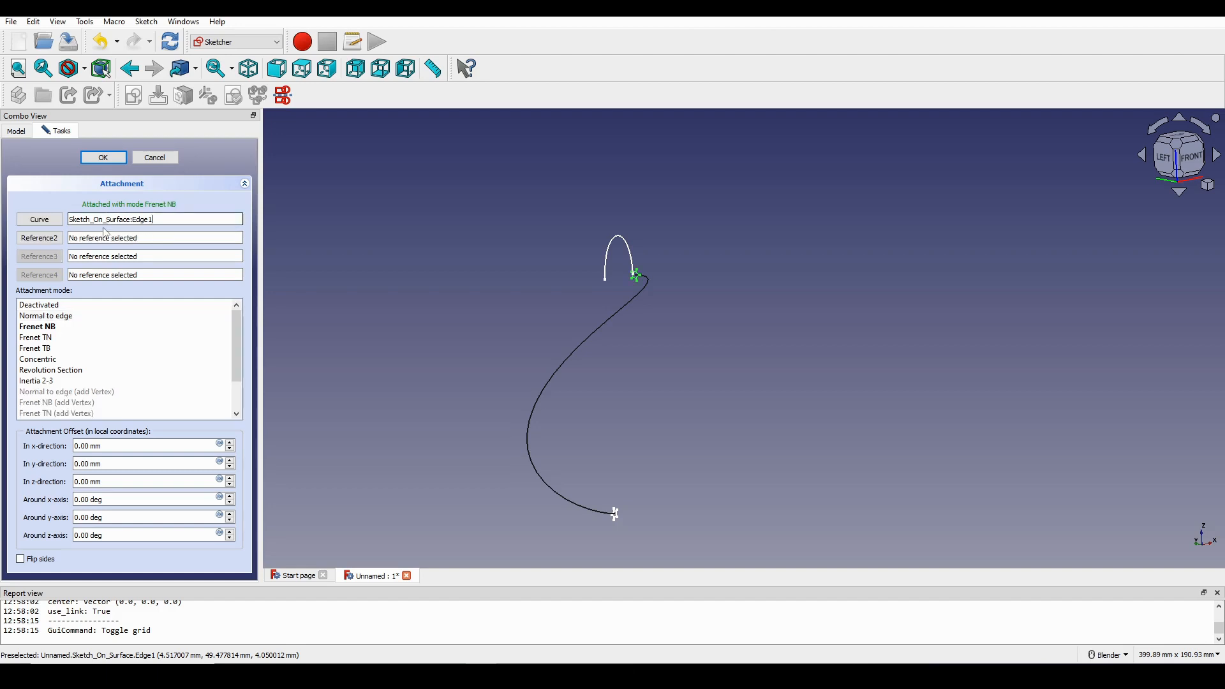
triple_click(120, 219)
key("Delete")
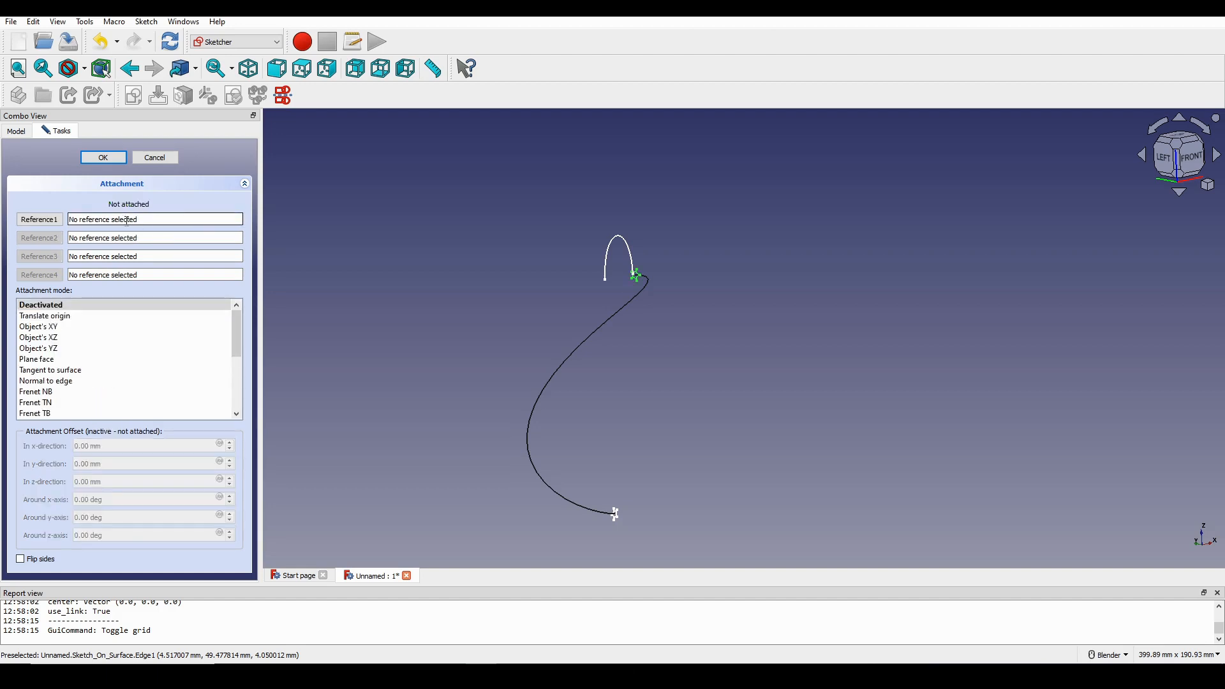
left_click_drag(147, 219, 61, 218)
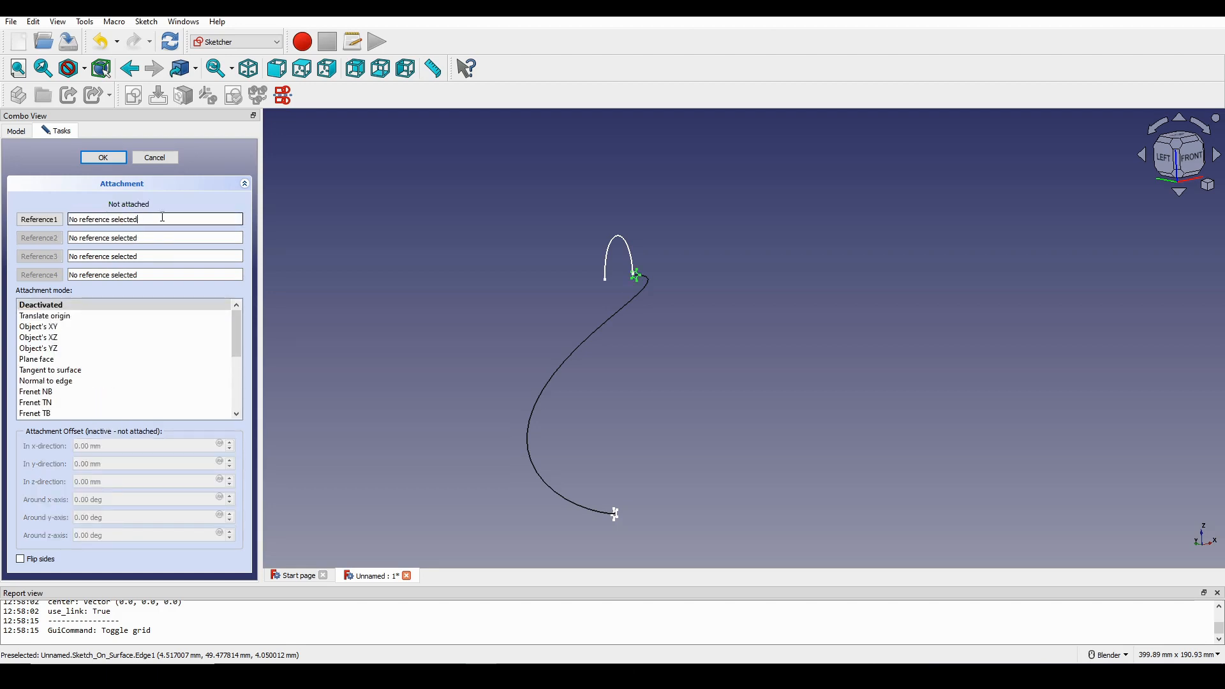
- Attach Profile_handle to the handle arch, with its endpoint Vertex1 as first reference and its curve Edge1 as second
left_click(56, 220)
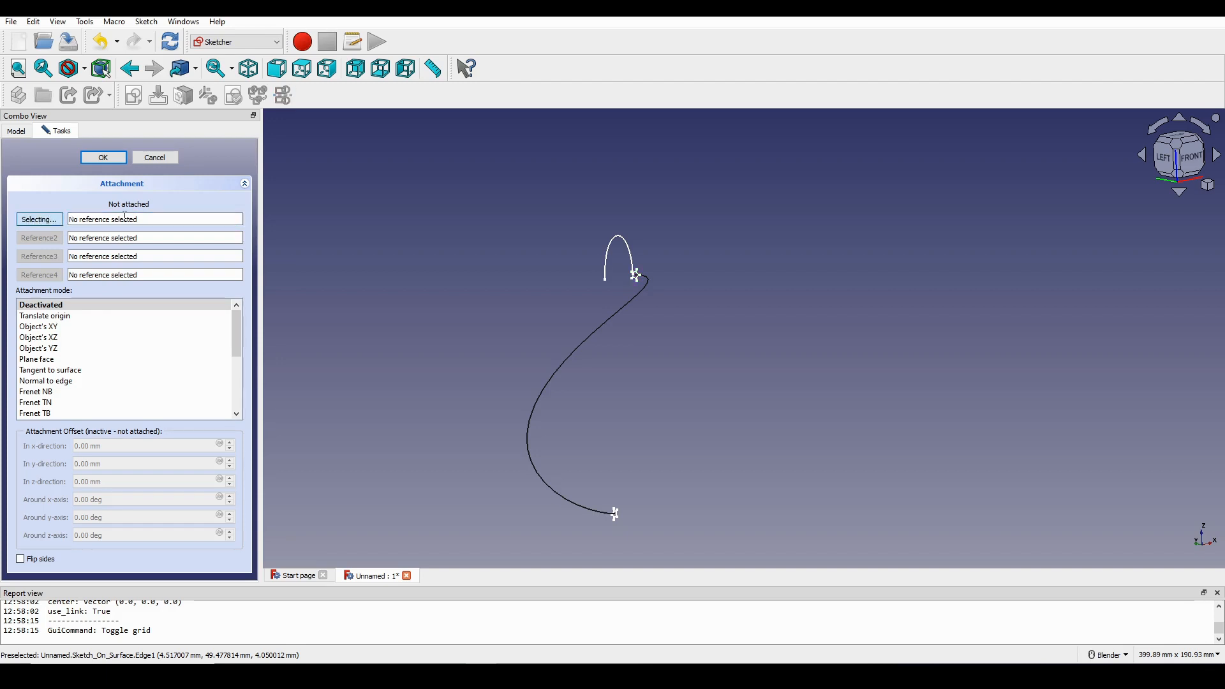
scroll(612, 269, "up", 6)
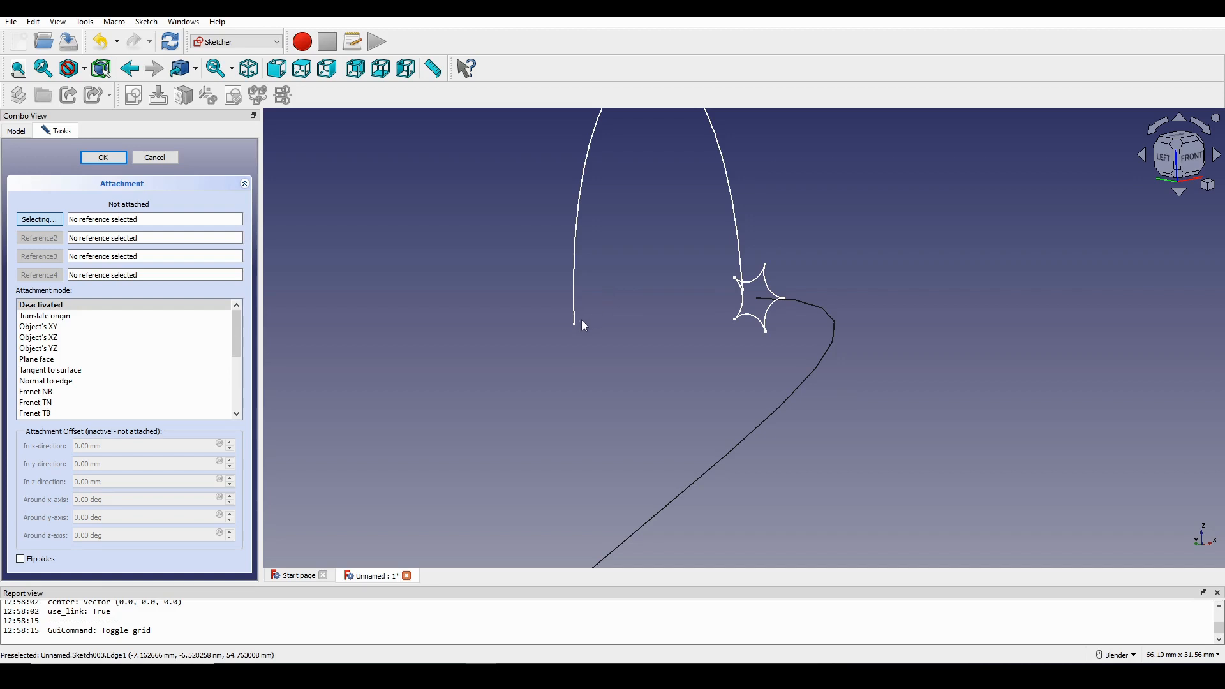
left_click(574, 325)
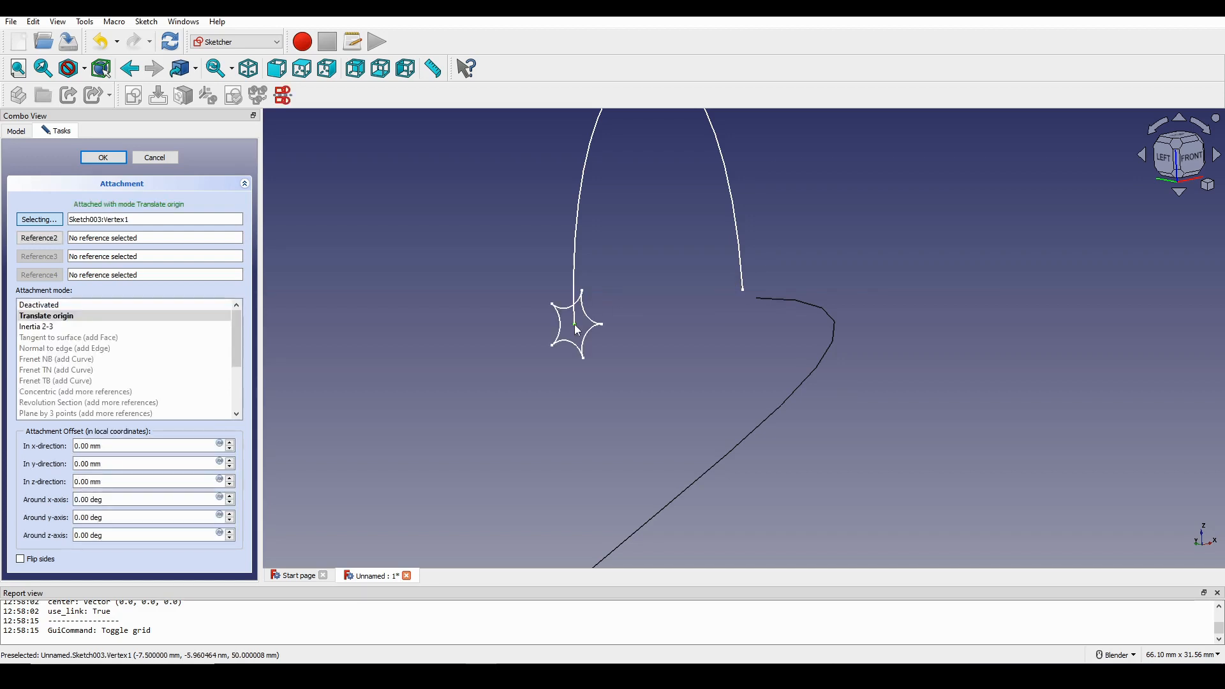
middle_click_drag(663, 306, 624, 452)
scroll(650, 308, "up", 2)
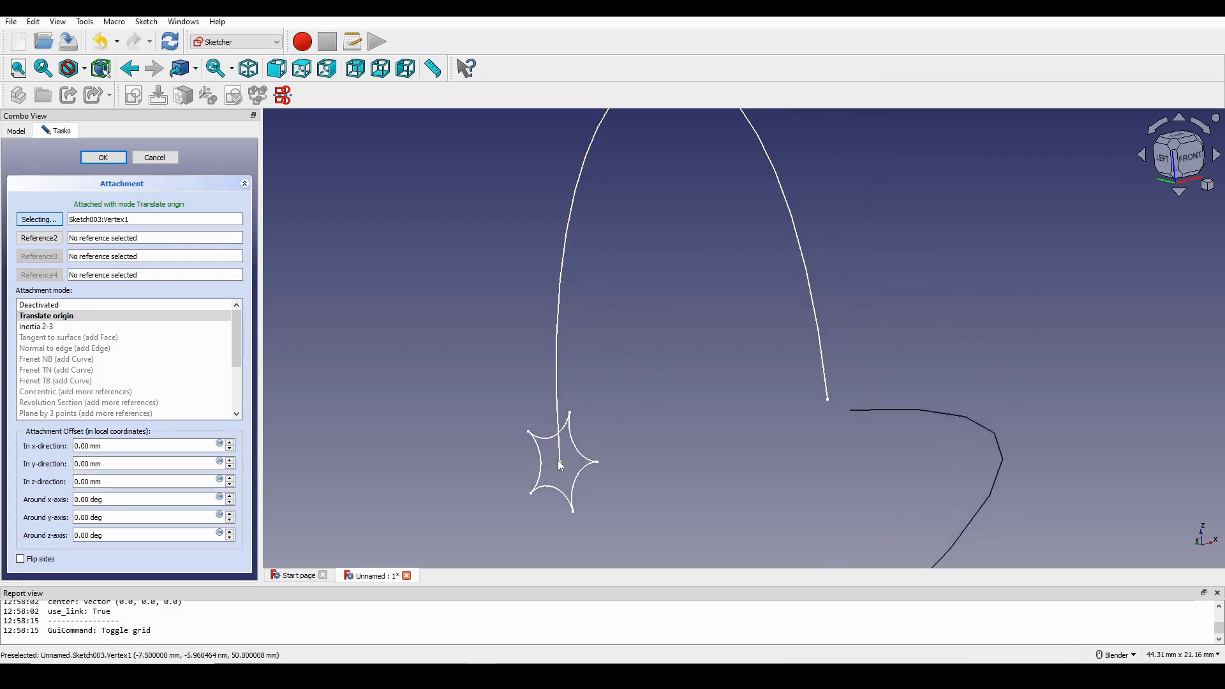
left_click(39, 240)
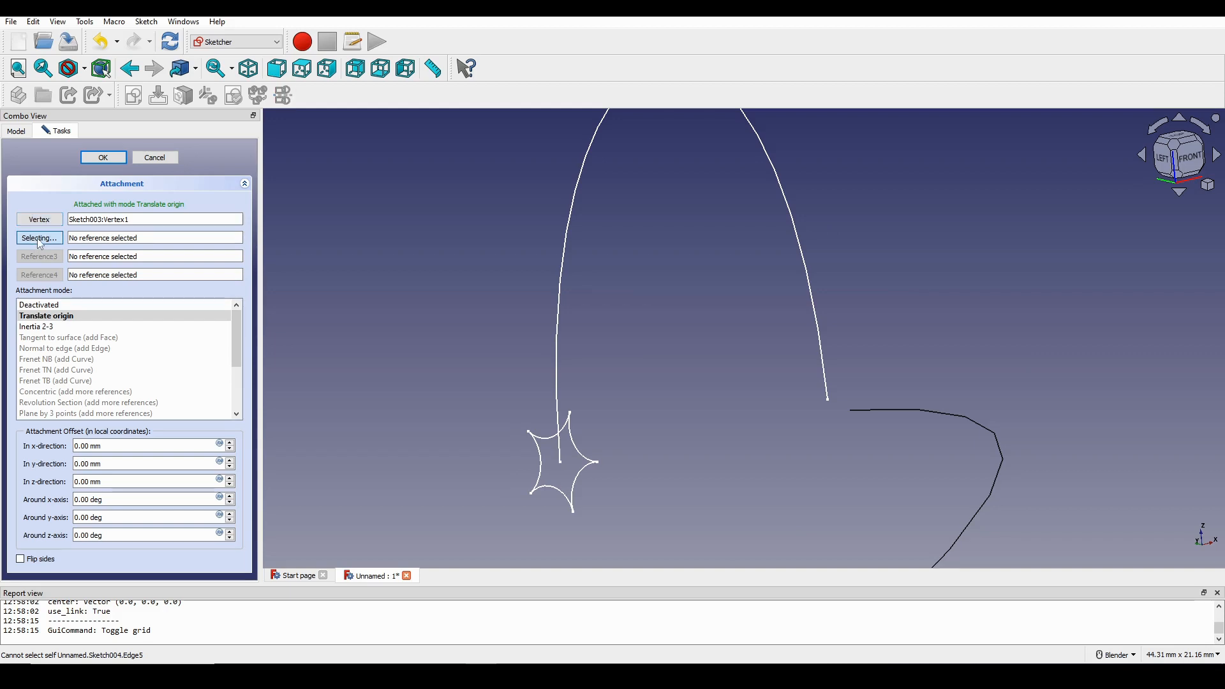
left_click(558, 291)
scroll(631, 300, "down", 5)
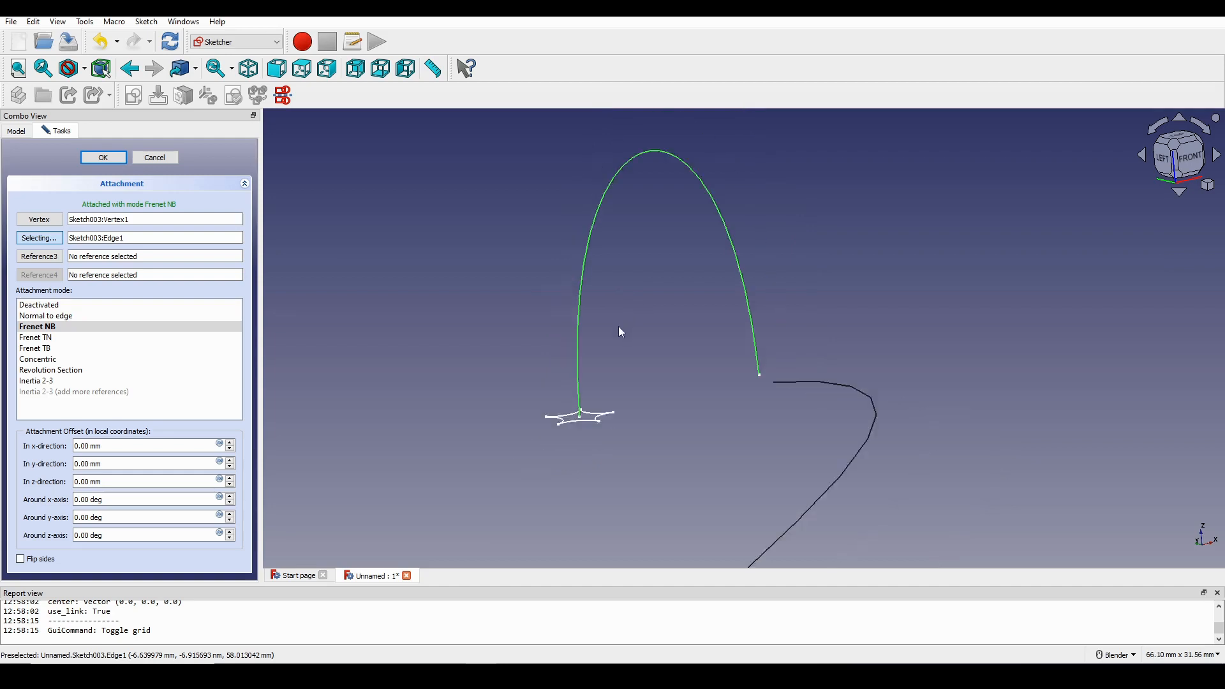
- Check the star profile's orientation at the arch's endpoint, set its attachment mode to Normal to edge, and accept the attachment
middle_click_drag(631, 324, 647, 326)
scroll(637, 331, "up", 1)
middle_click_drag(541, 327, 629, 369, "shift")
scroll(640, 358, "up", 2)
scroll(612, 382, "up", 2)
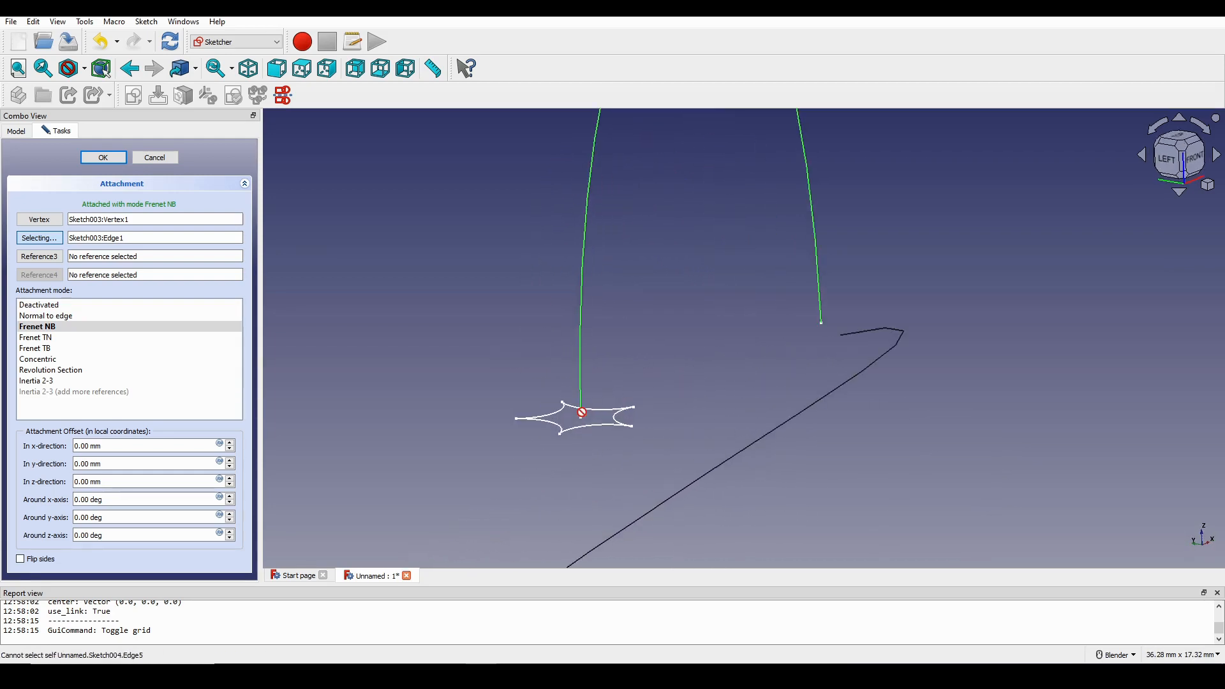
middle_click_drag(582, 413, 587, 425)
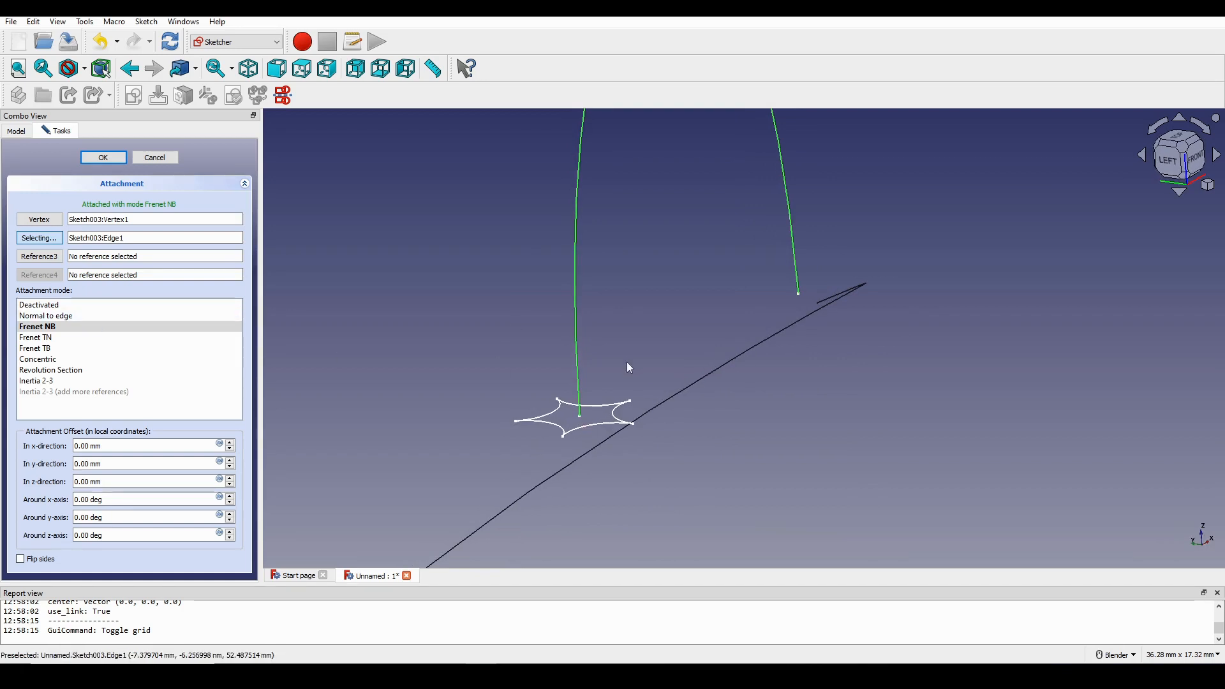
mouse_move(627, 362)
middle_mouse_down()
mouse_move(513, 349)
mouse_move(544, 348)
middle_mouse_up()
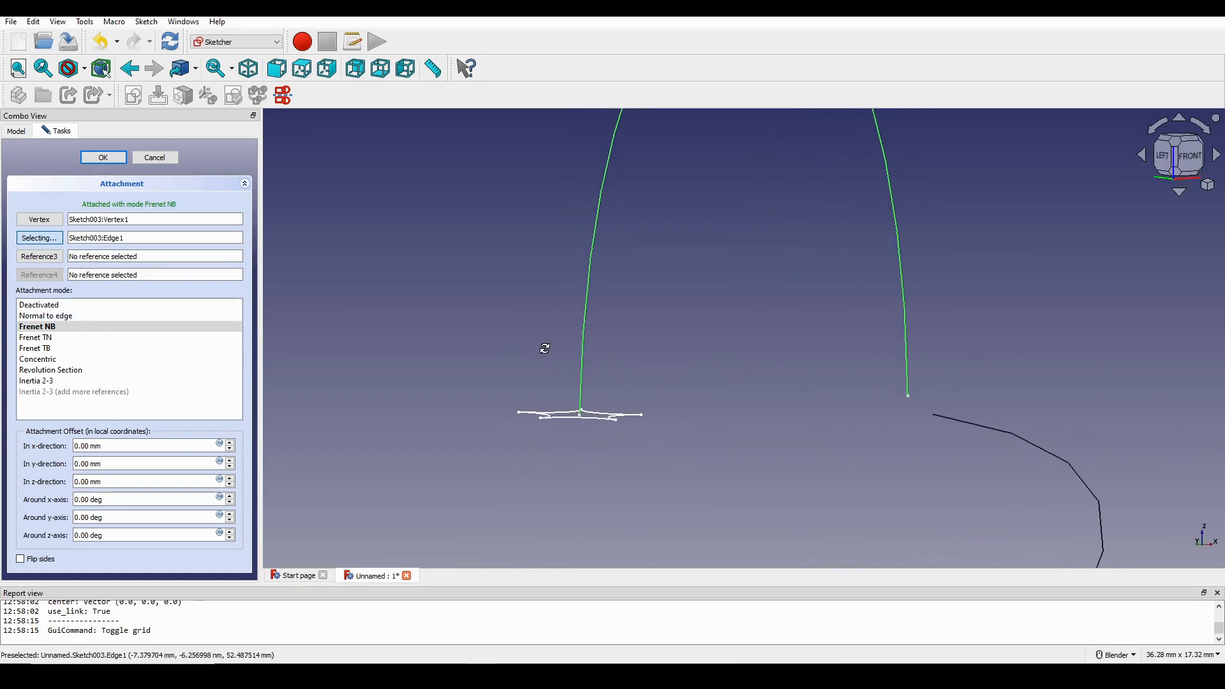
left_click(70, 316)
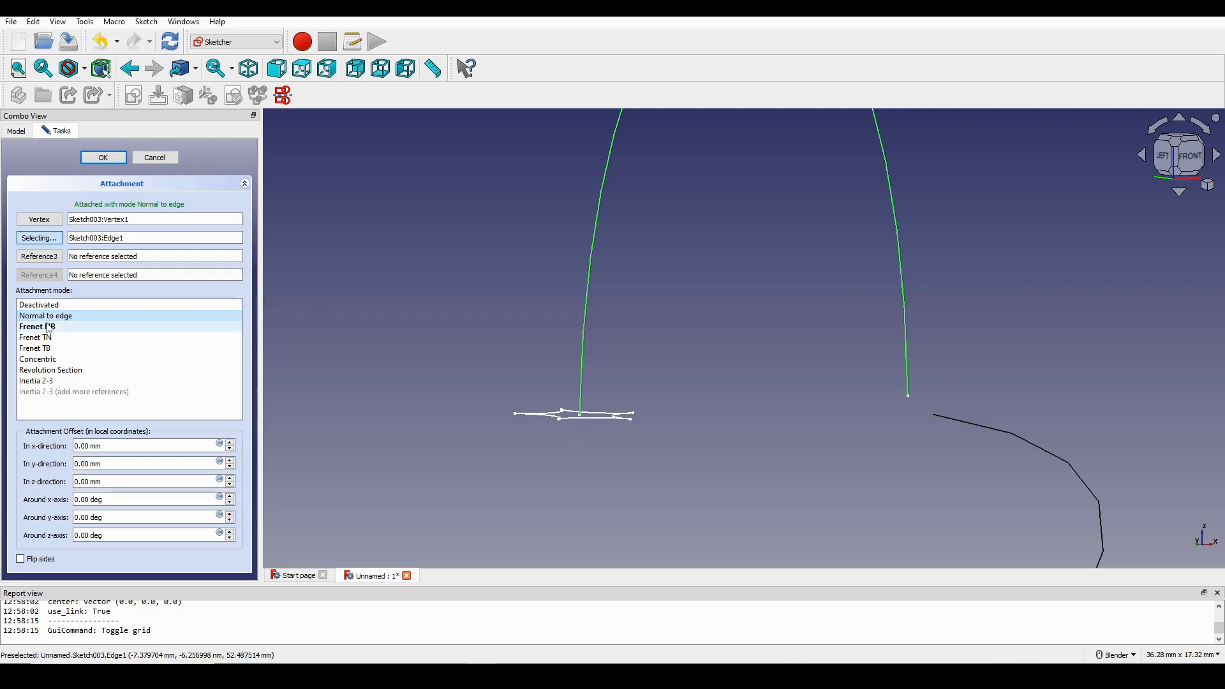
left_click(102, 158)
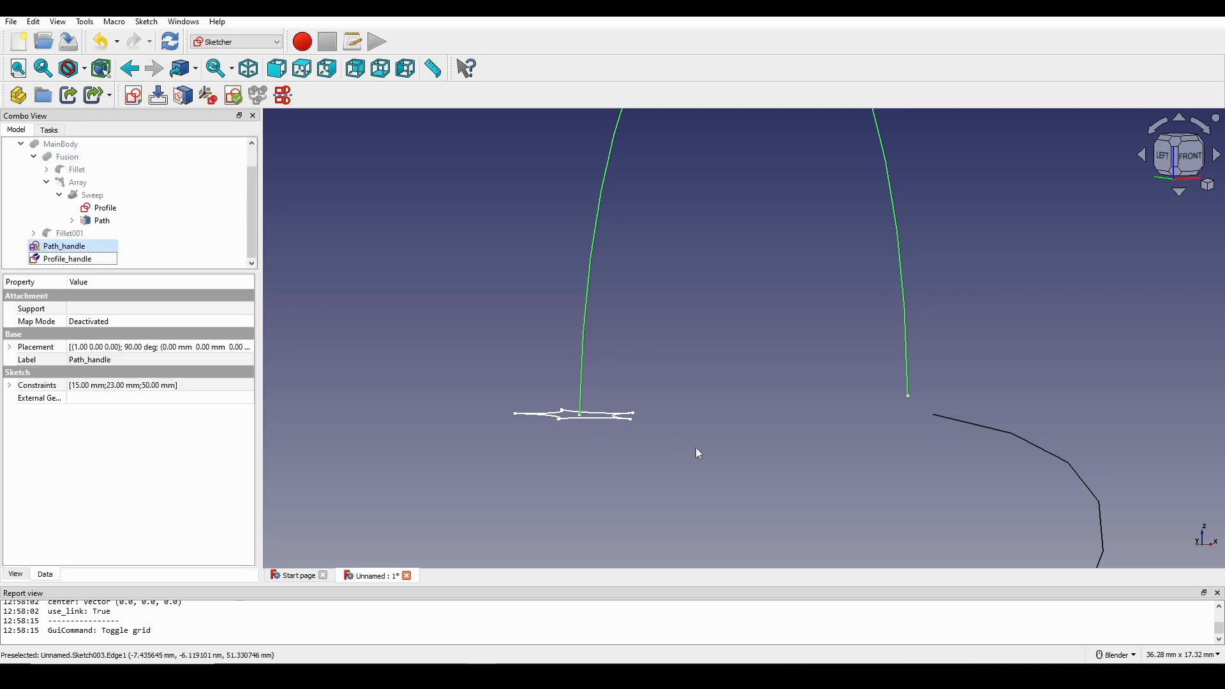
- Switch to the Part workbench and clear the selection of the handle path
middle_click_drag(697, 451, 612, 404)
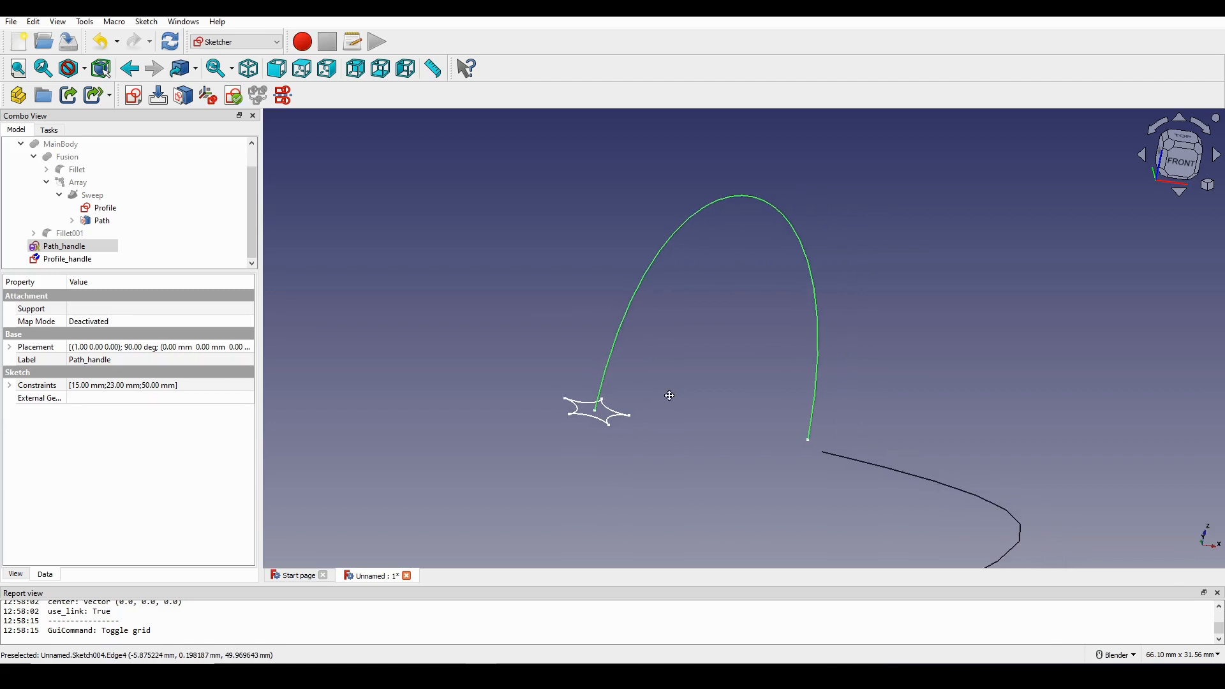
left_click(241, 43)
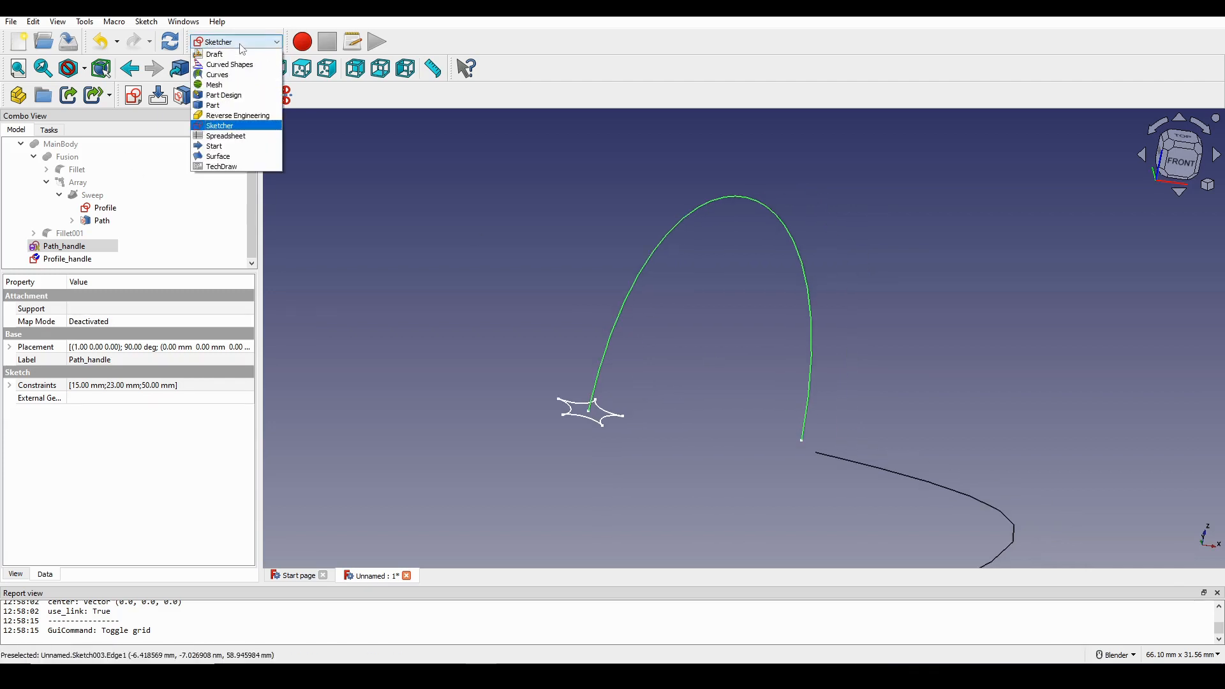
left_click(212, 105)
left_click(495, 235)
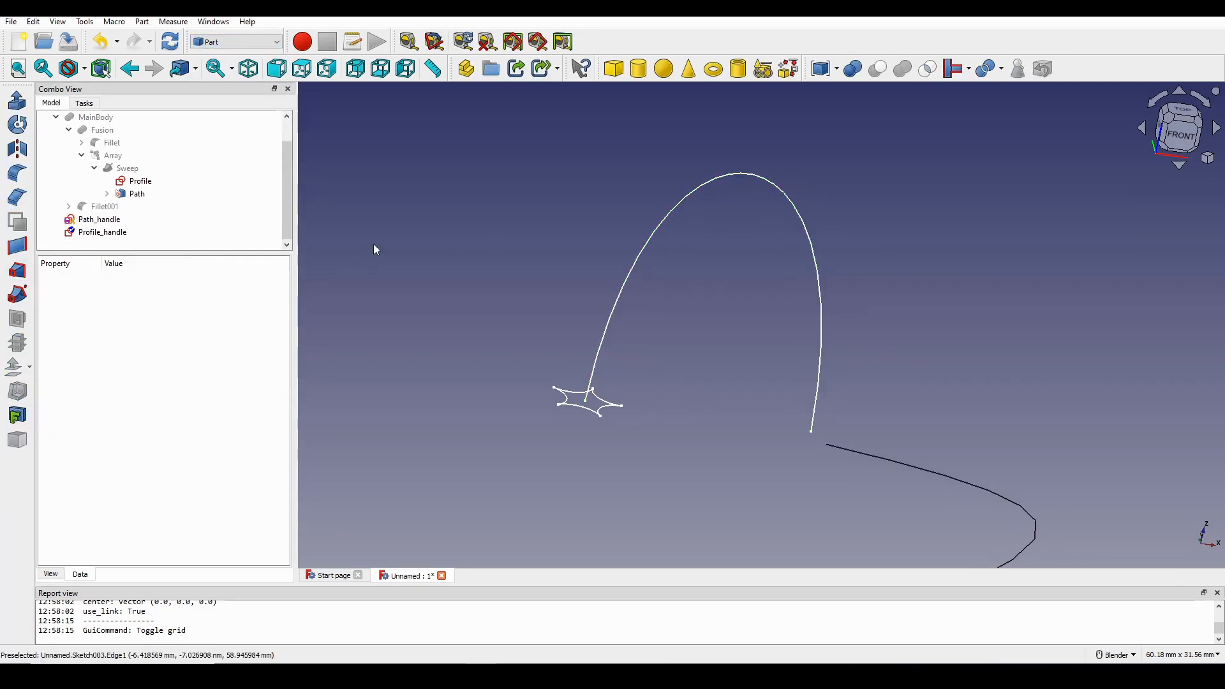
- Sweep Profile_handle along the handle arch's curve as a solid
left_click(17, 293)
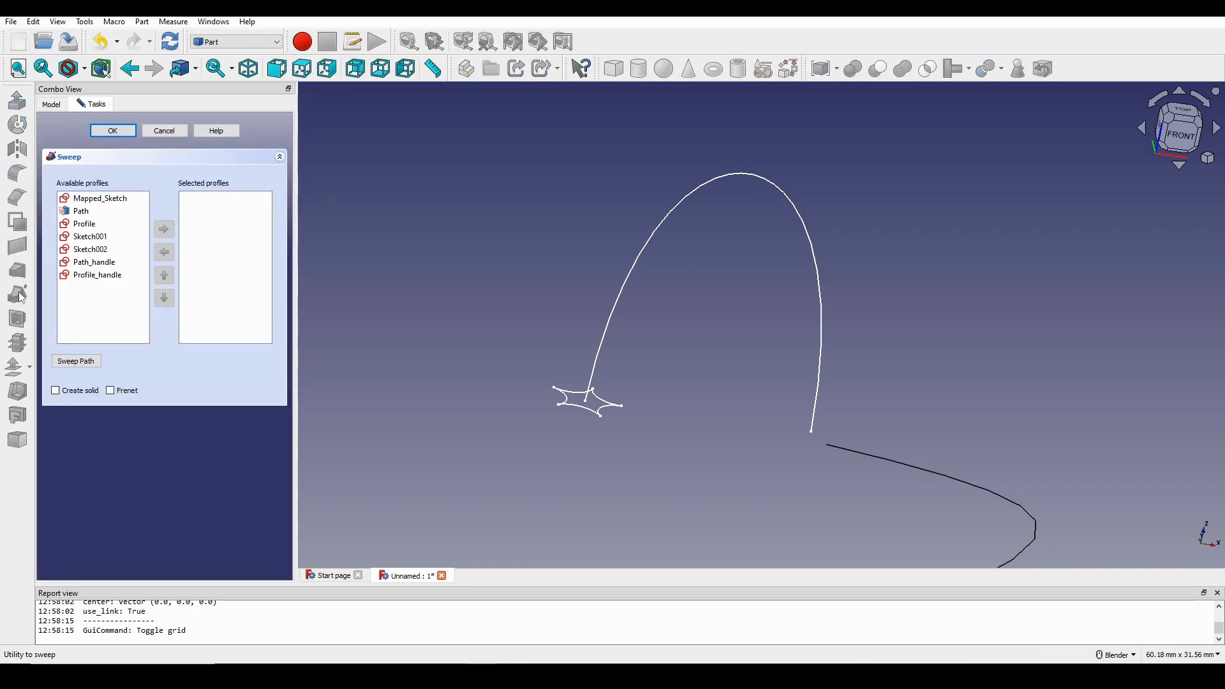
scroll(643, 289, "up", 3)
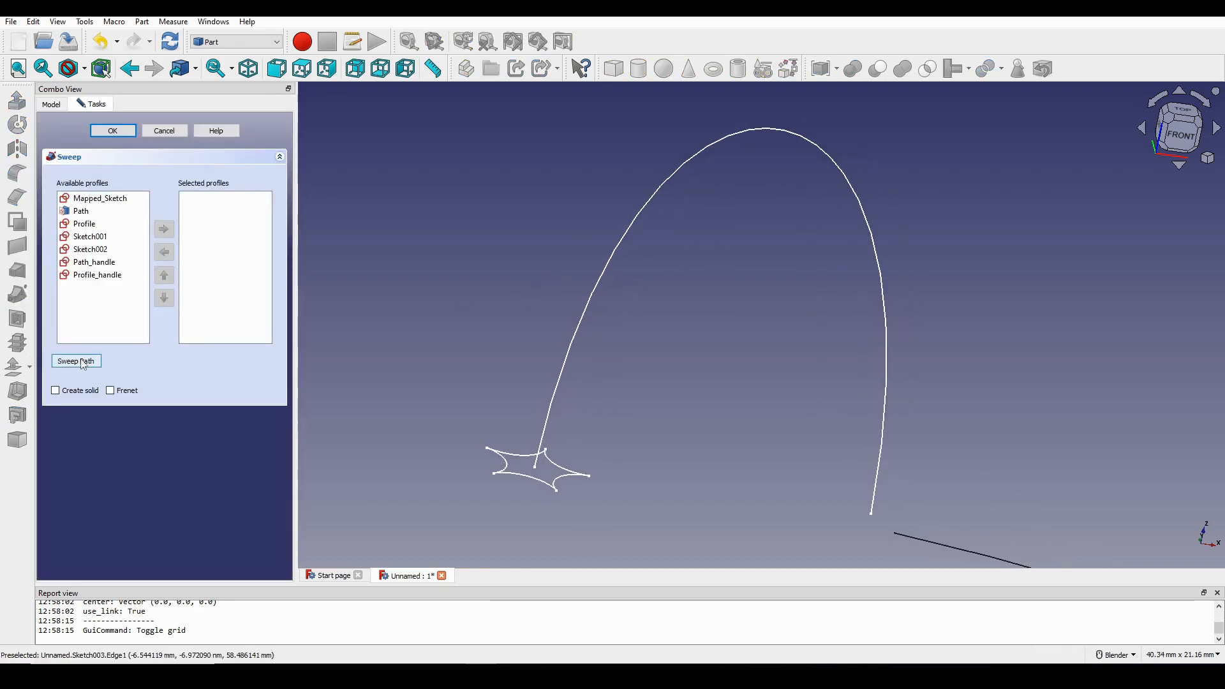
left_click(108, 282)
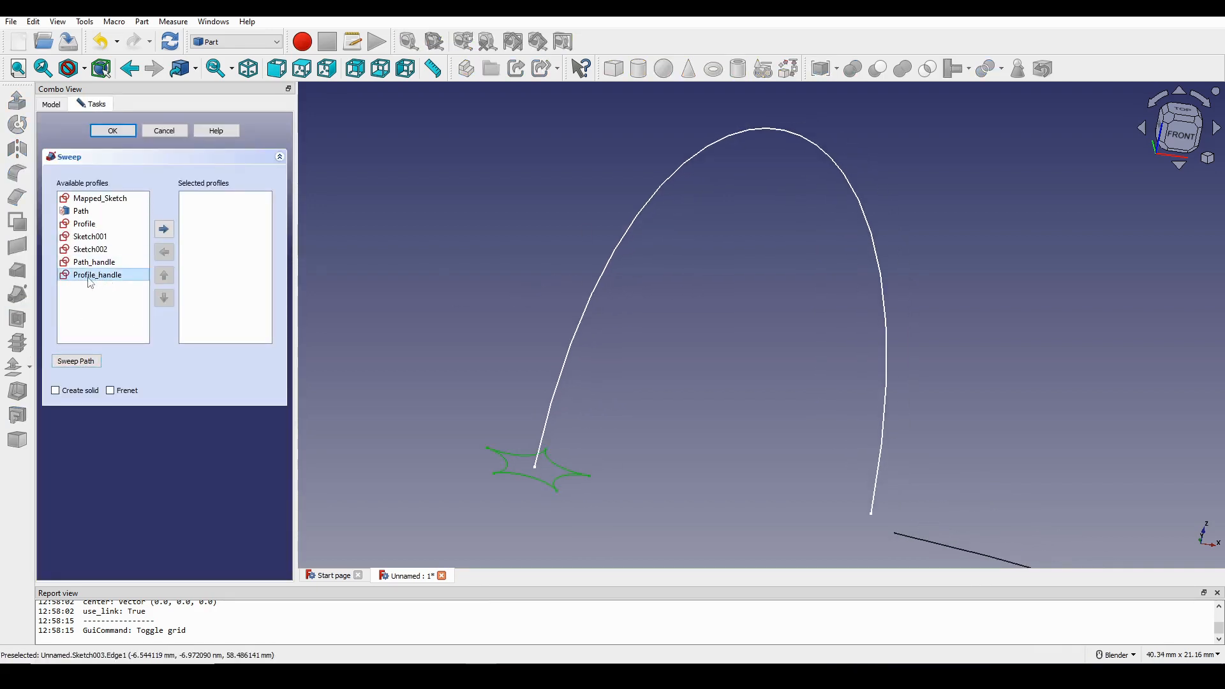
left_click(165, 231)
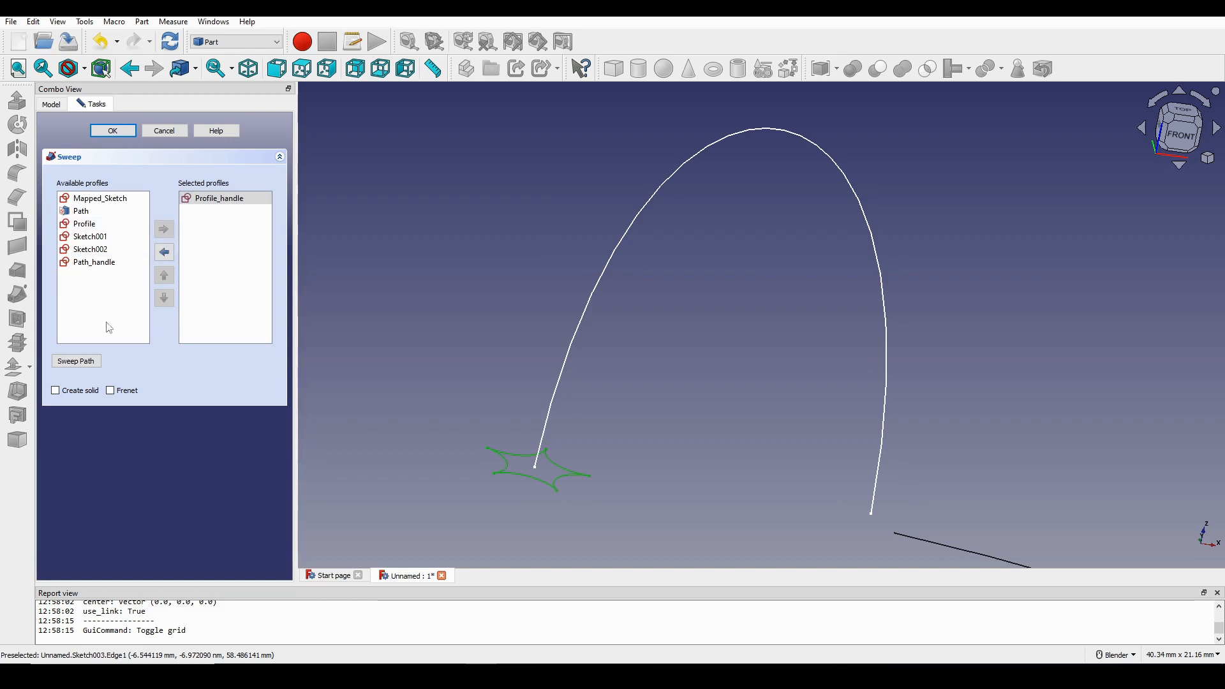
left_click(90, 362)
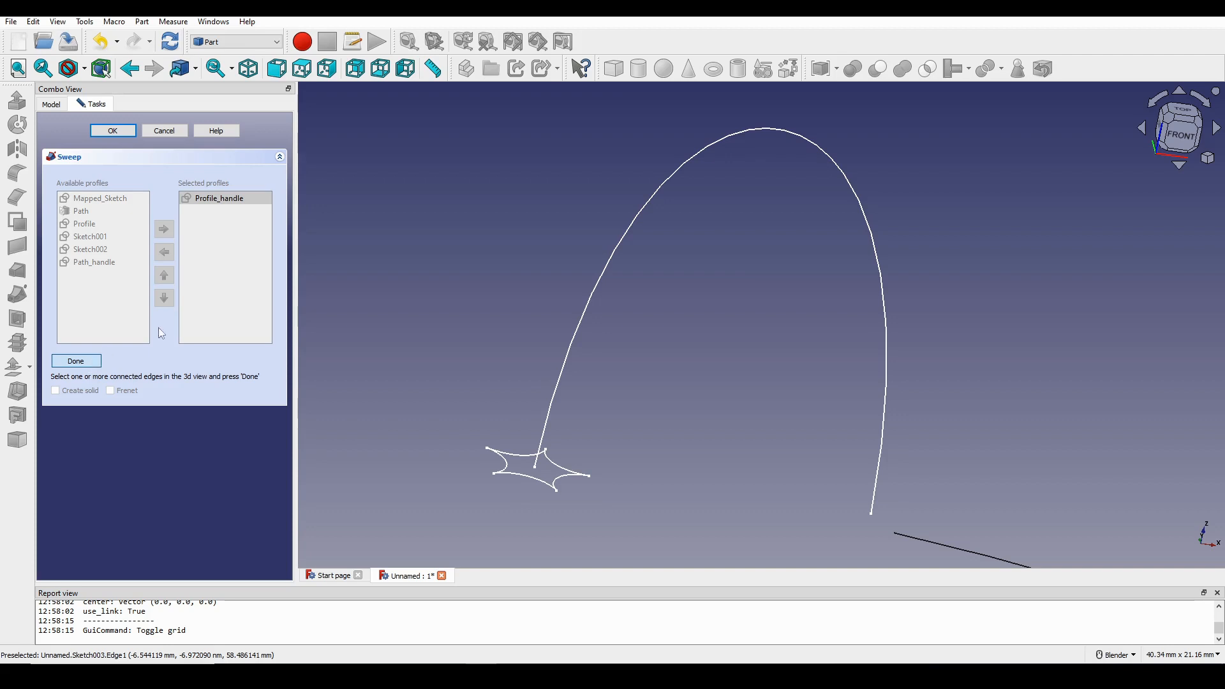
left_click(611, 258)
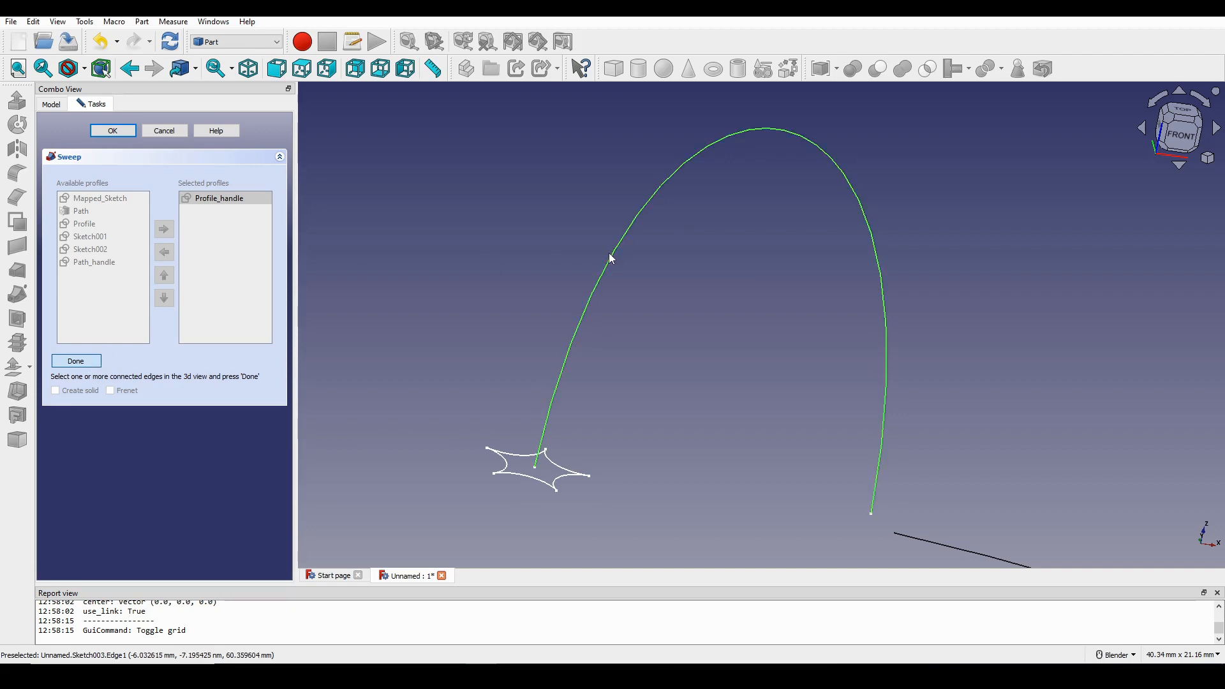
left_click(90, 360)
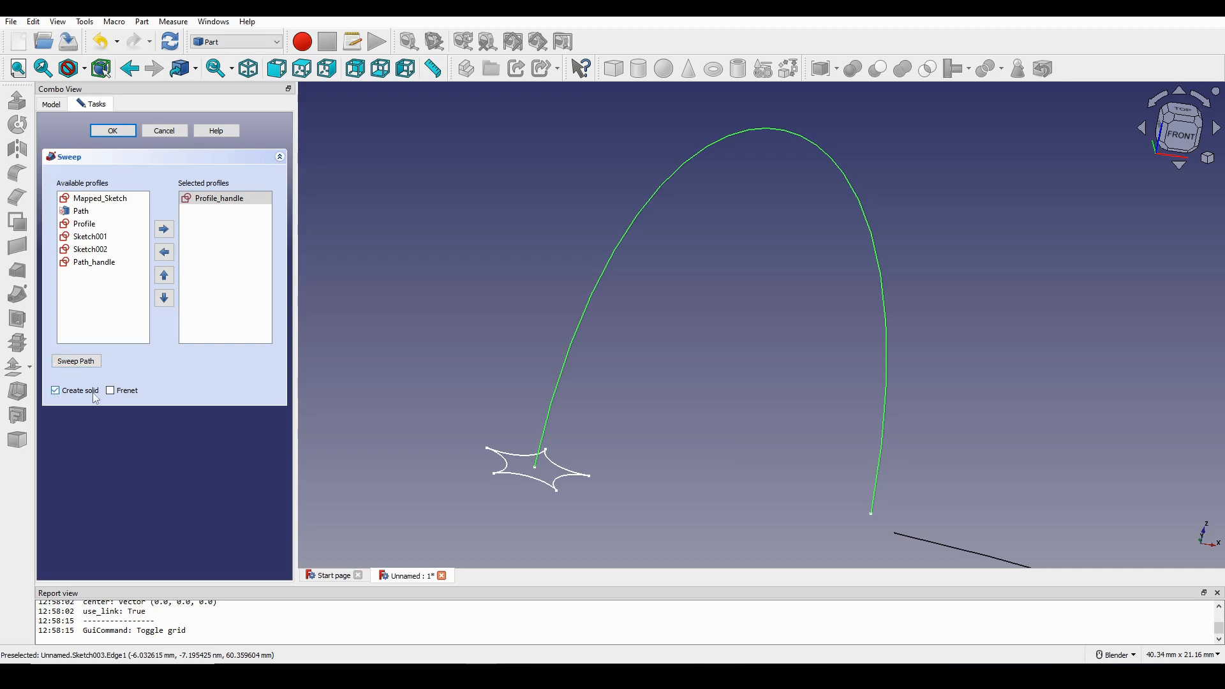
left_click(130, 136)
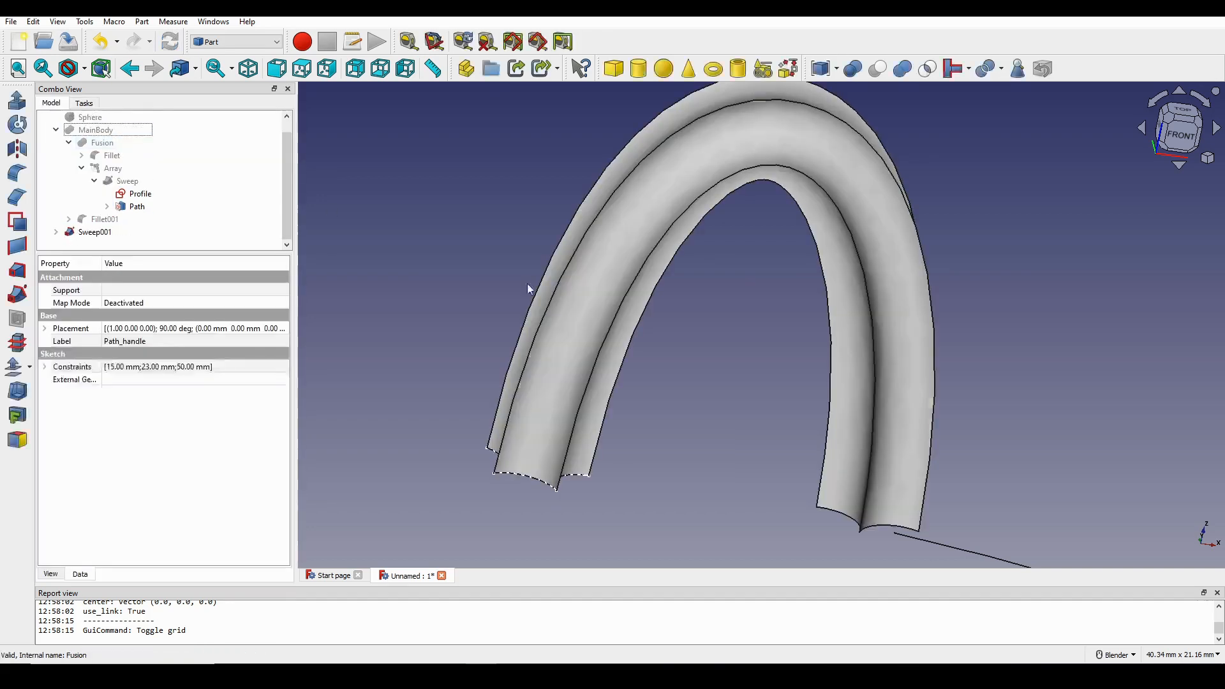
- Show MainBody again together with the swept handle
scroll(698, 379, "down", 6)
middle_click_drag(722, 383, 701, 324, "shift")
scroll(640, 294, "up", 2)
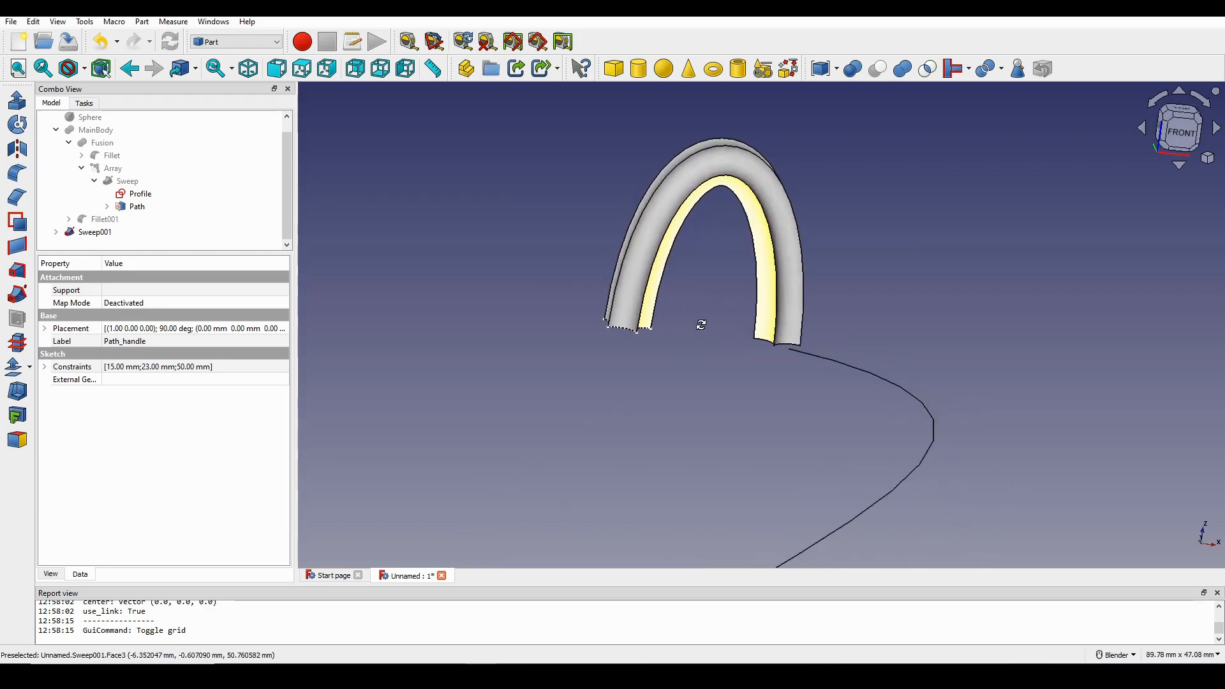
scroll(127, 211, "up", 1)
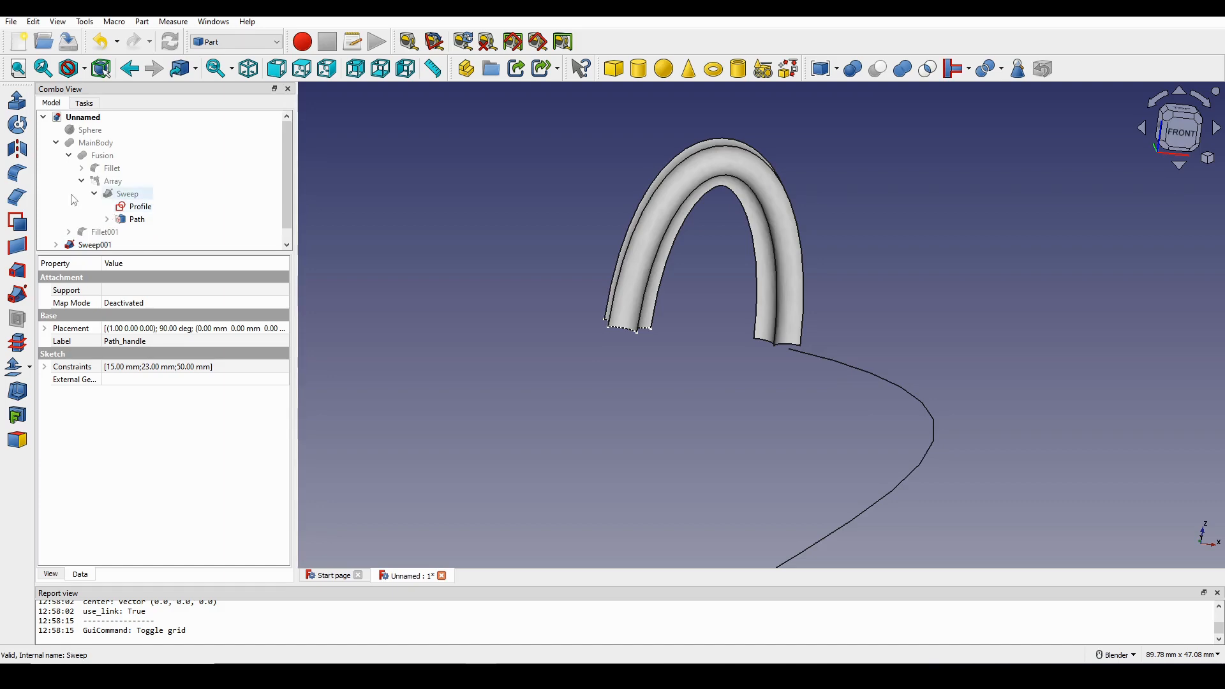
left_click(94, 147)
key("space")
scroll(785, 345, "down", 4)
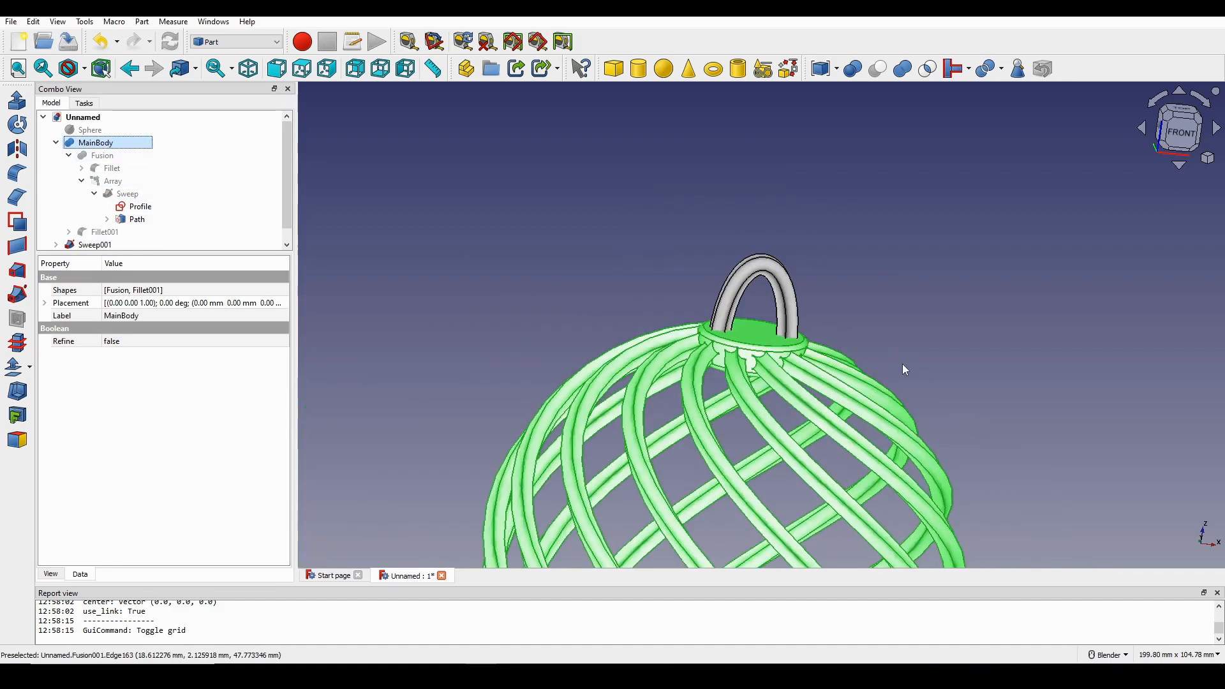
scroll(855, 327, "up", 1)
middle_click_drag(903, 325, 739, 345, "shift")
left_click(845, 321)
- Examine the swept handle's shape and how its two ends meet the top cap
scroll(731, 307, "up", 2)
middle_click_drag(714, 351, 783, 376)
scroll(693, 364, "up", 2)
scroll(721, 363, "up", 1)
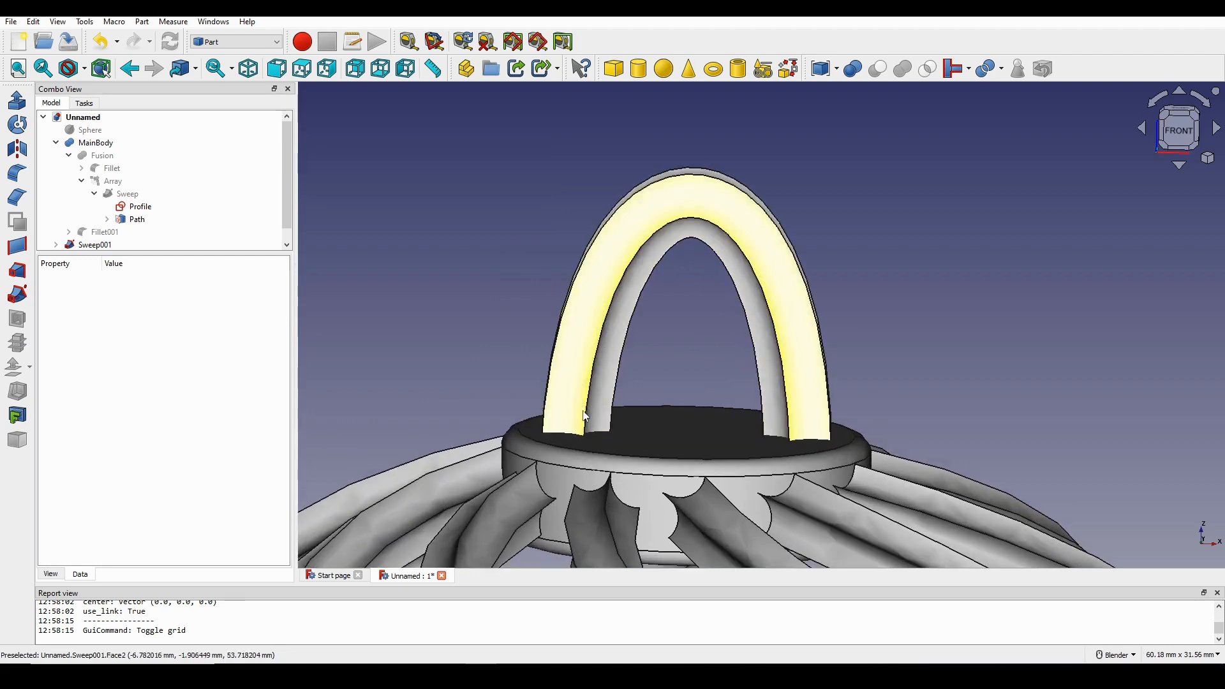
scroll(752, 417, "down", 2)
mouse_move(727, 414)
middle_mouse_down()
mouse_move(802, 423)
mouse_move(718, 430)
middle_mouse_up()
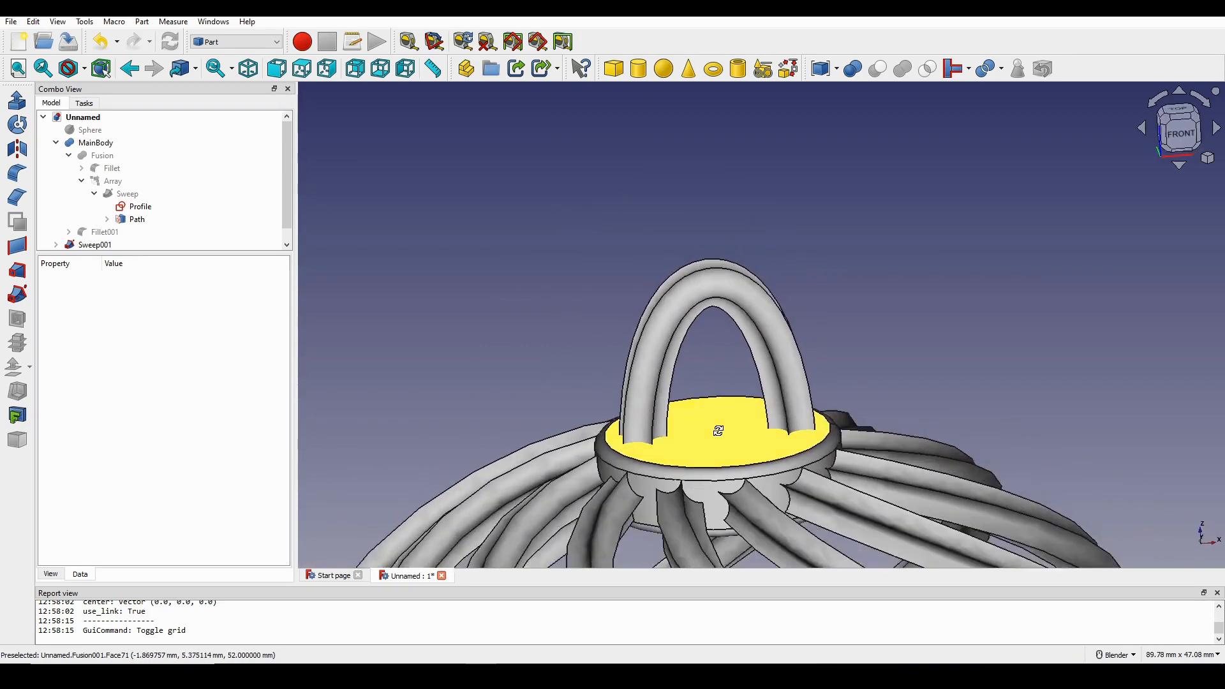
scroll(704, 426, "up", 1)
scroll(708, 421, "up", 2)
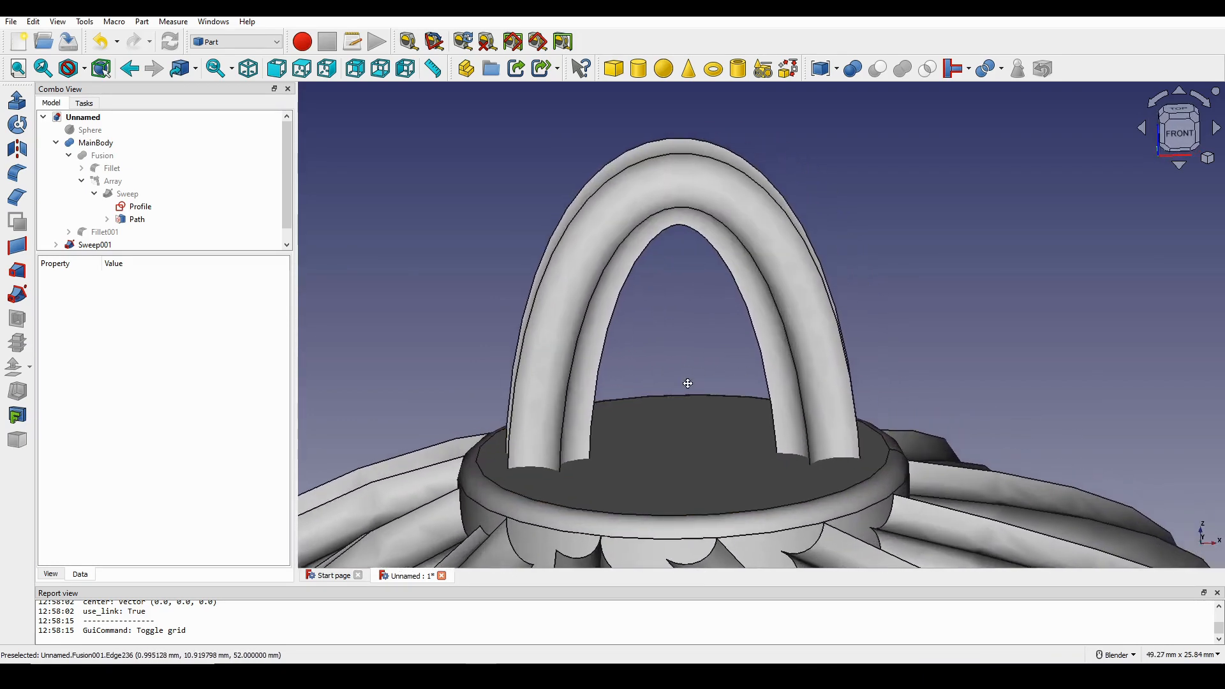
scroll(684, 385, "down", 2)
middle_click_drag(685, 385, 688, 356)
scroll(689, 356, "up", 2)
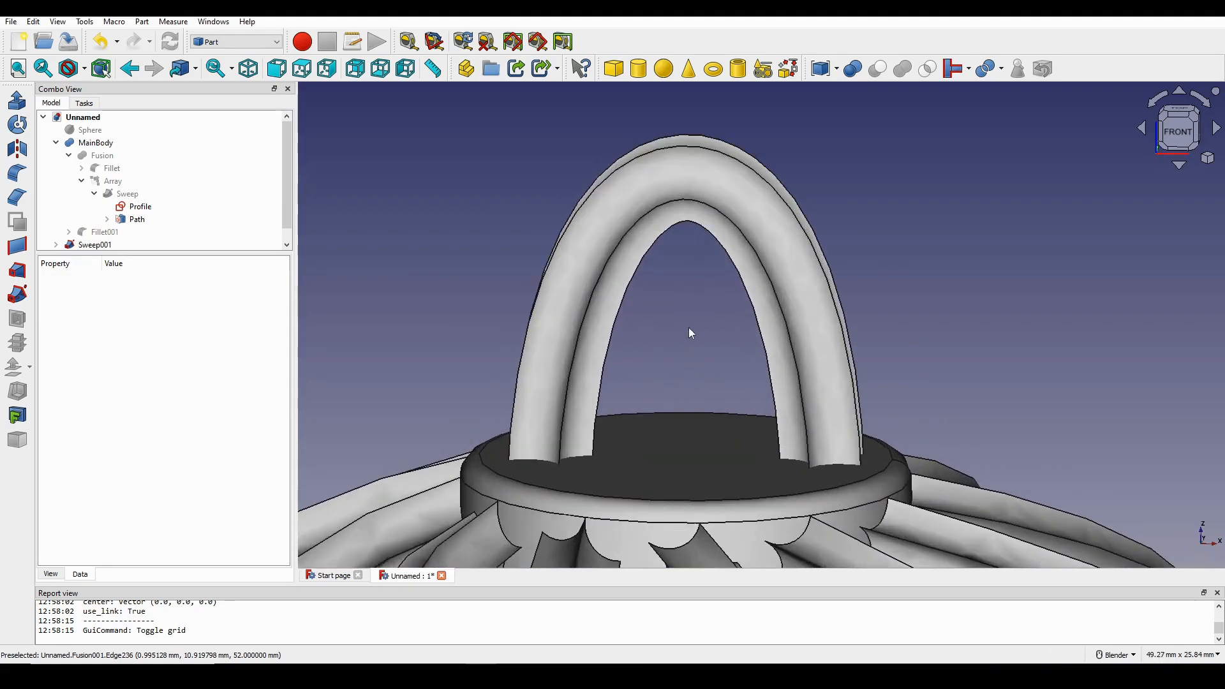
scroll(688, 329, "down", 2)
scroll(703, 345, "up", 1)
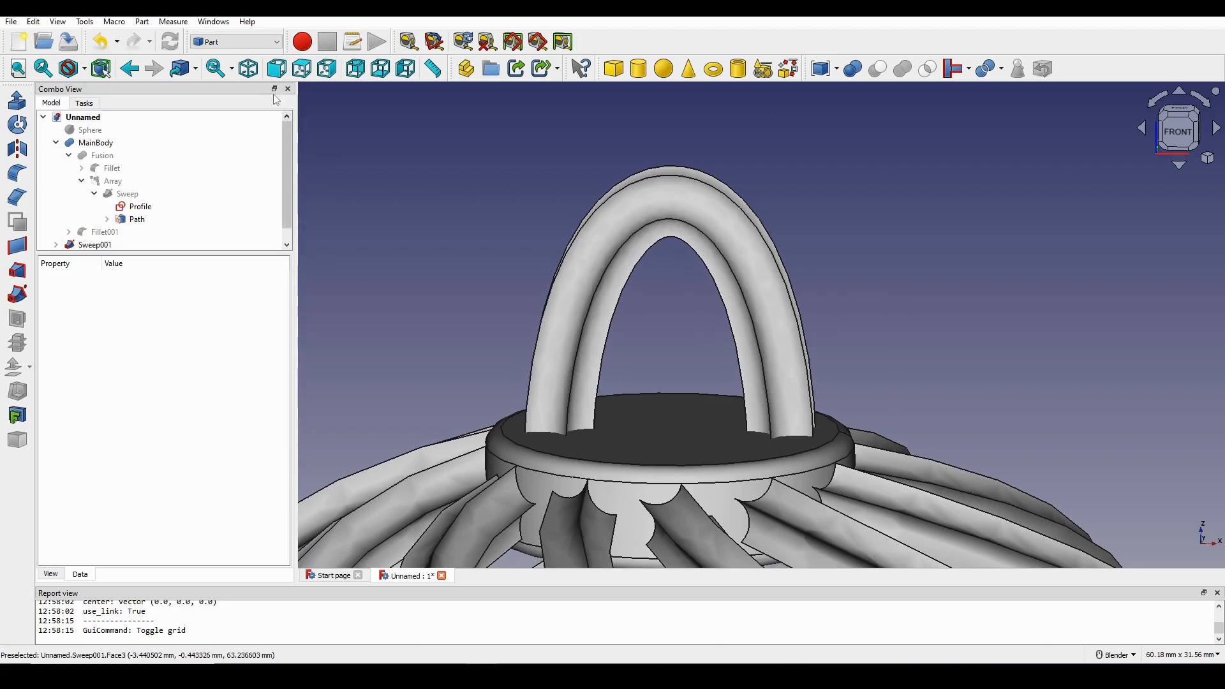
- Create a new sketch on the XZ plane in the Sketcher workbench, with the model shown in section view
left_click(236, 41)
left_click(219, 127)
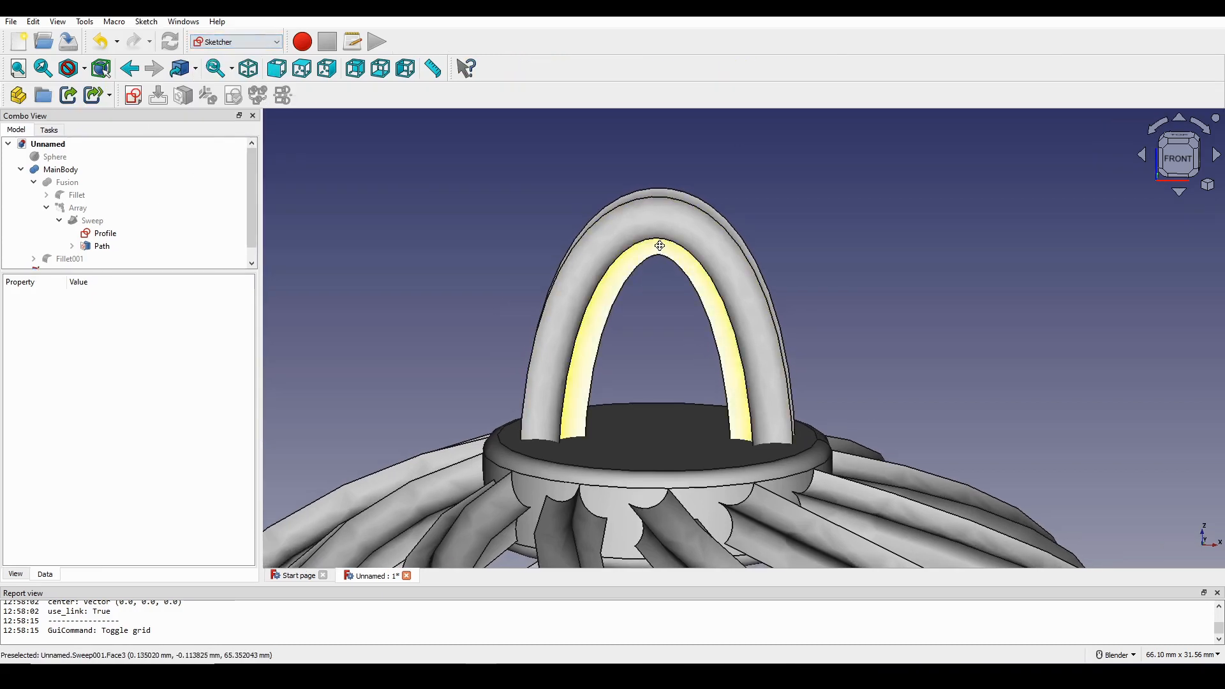
middle_click_drag(660, 245, 653, 237, "shift")
left_click(1179, 158)
middle_click_drag(703, 186, 624, 197, "shift")
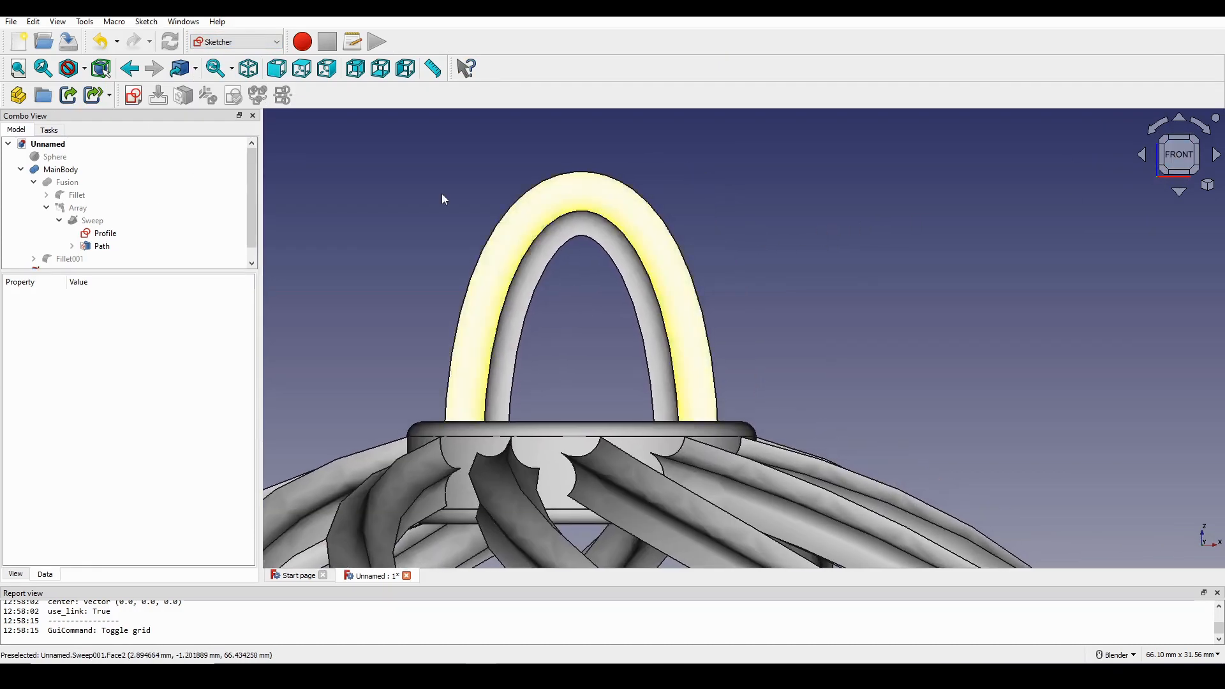
left_click(133, 95)
left_click(581, 321)
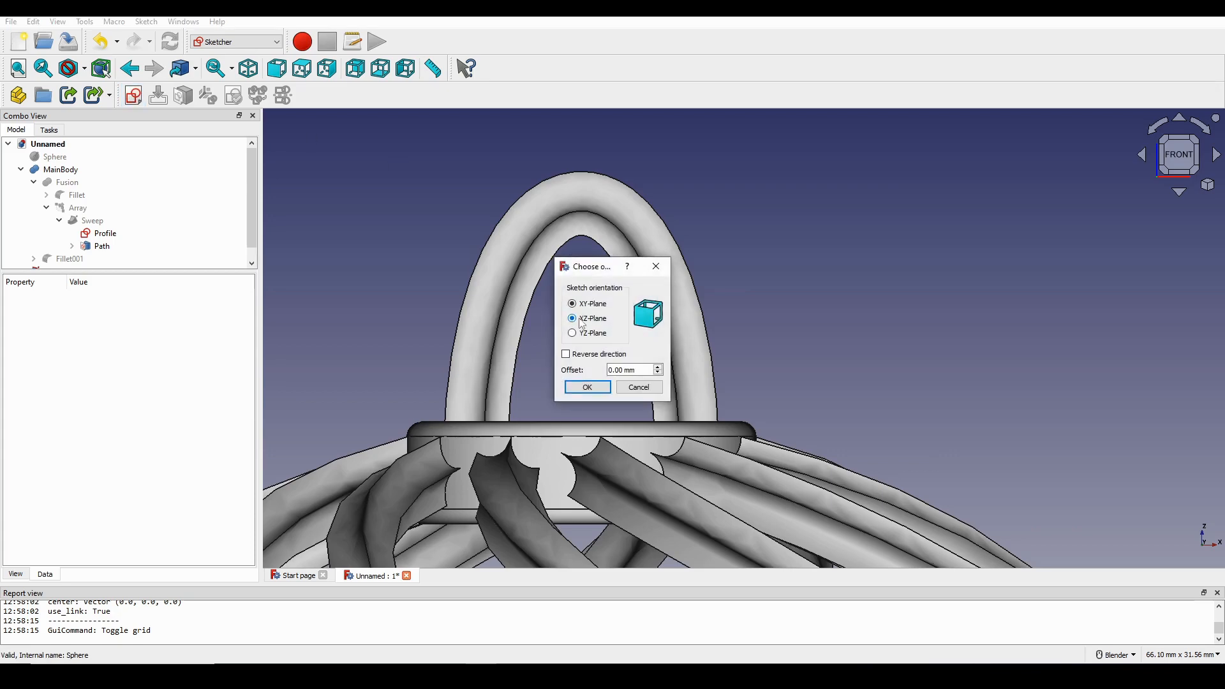
left_click(586, 387)
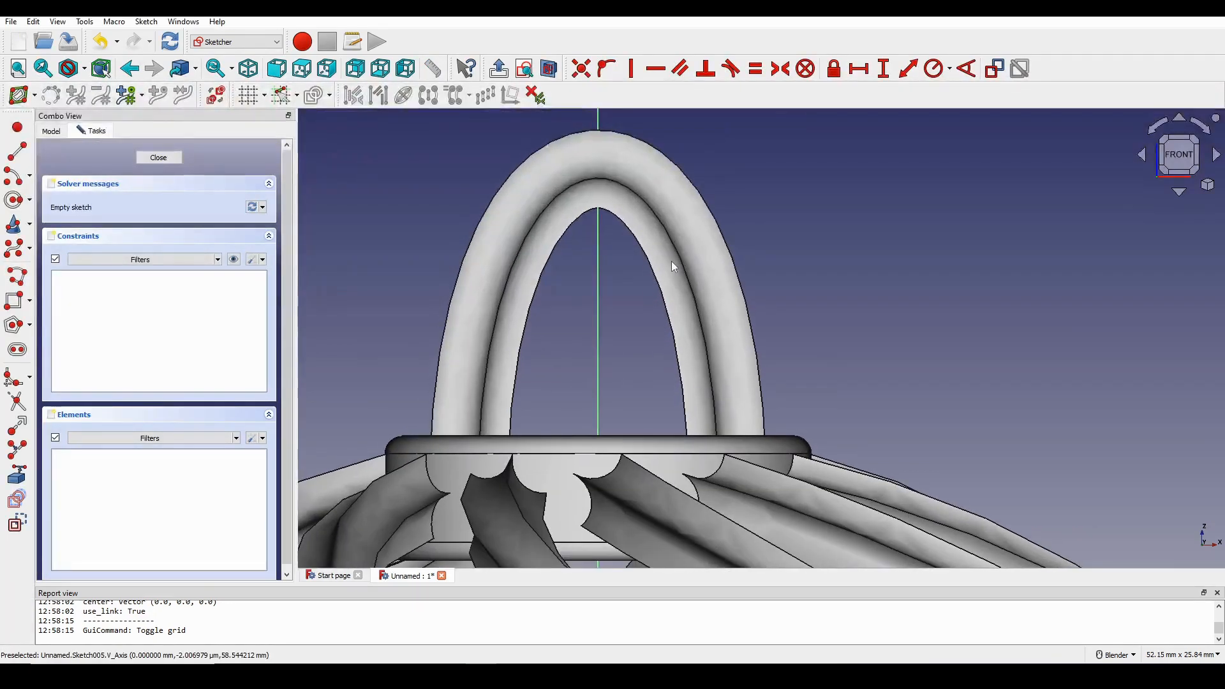
left_click(547, 72)
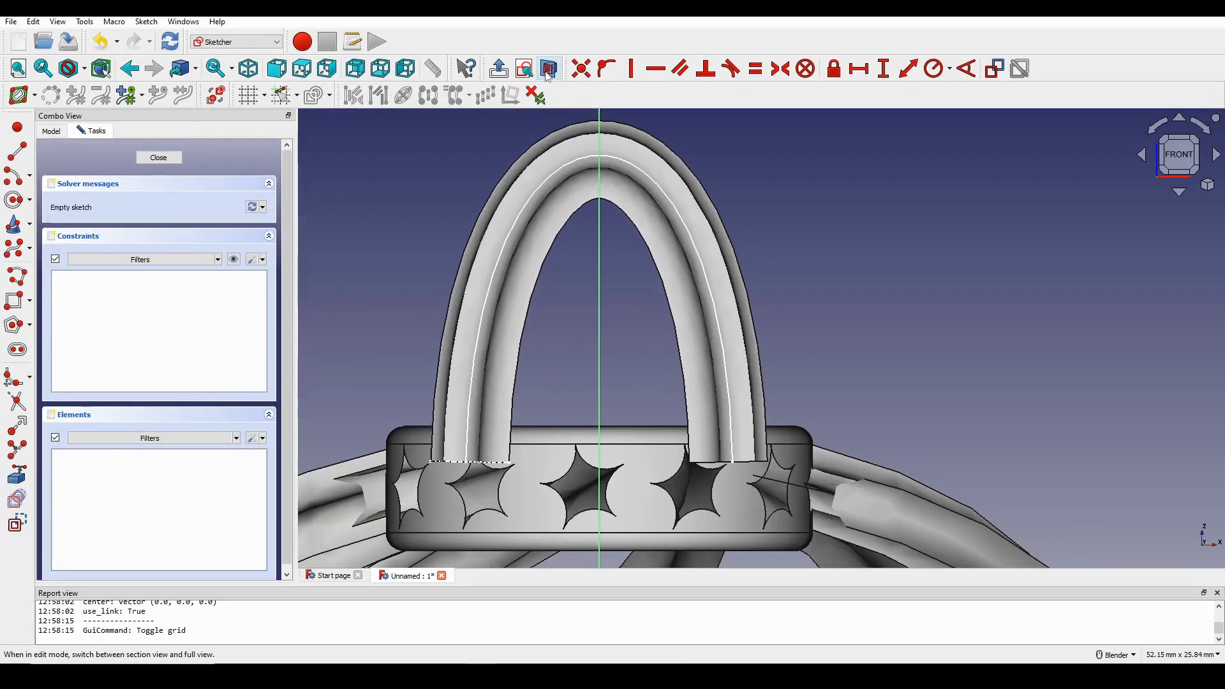
- Sketch a four-control-point B-spline arch inside the handle, about 13 mm wide between its endpoints near the cap
left_click(12, 254)
left_click(475, 435)
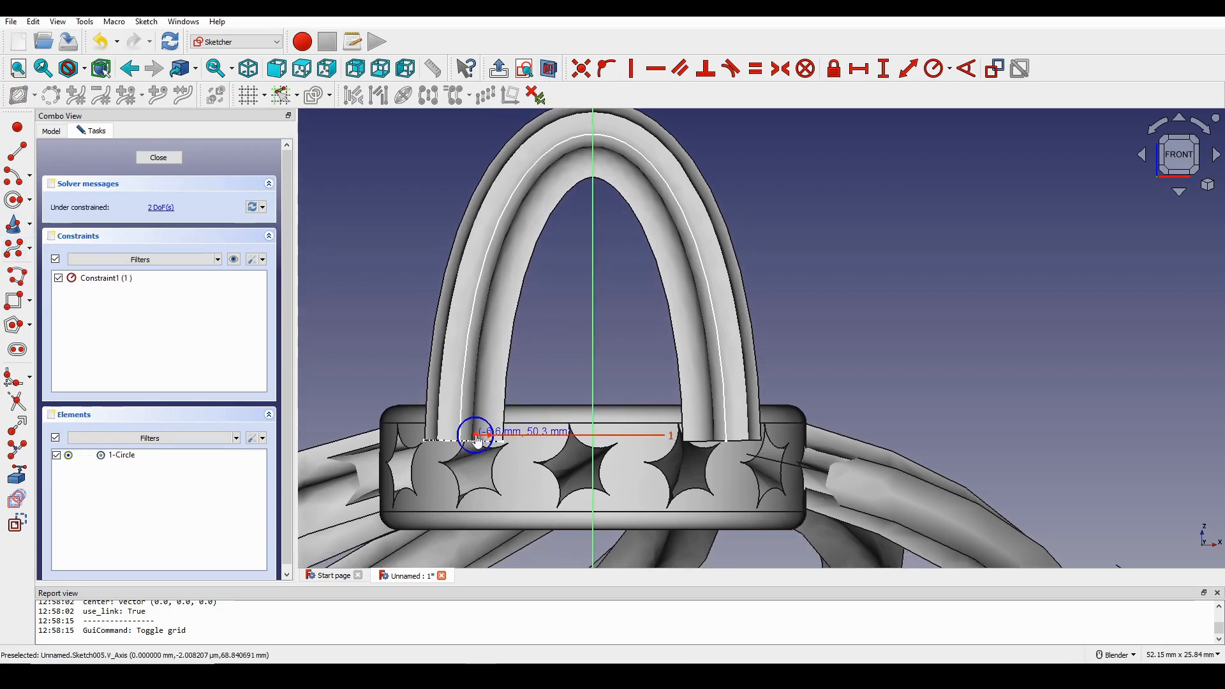
left_click(652, 176)
left_click(709, 440)
right_click(906, 381)
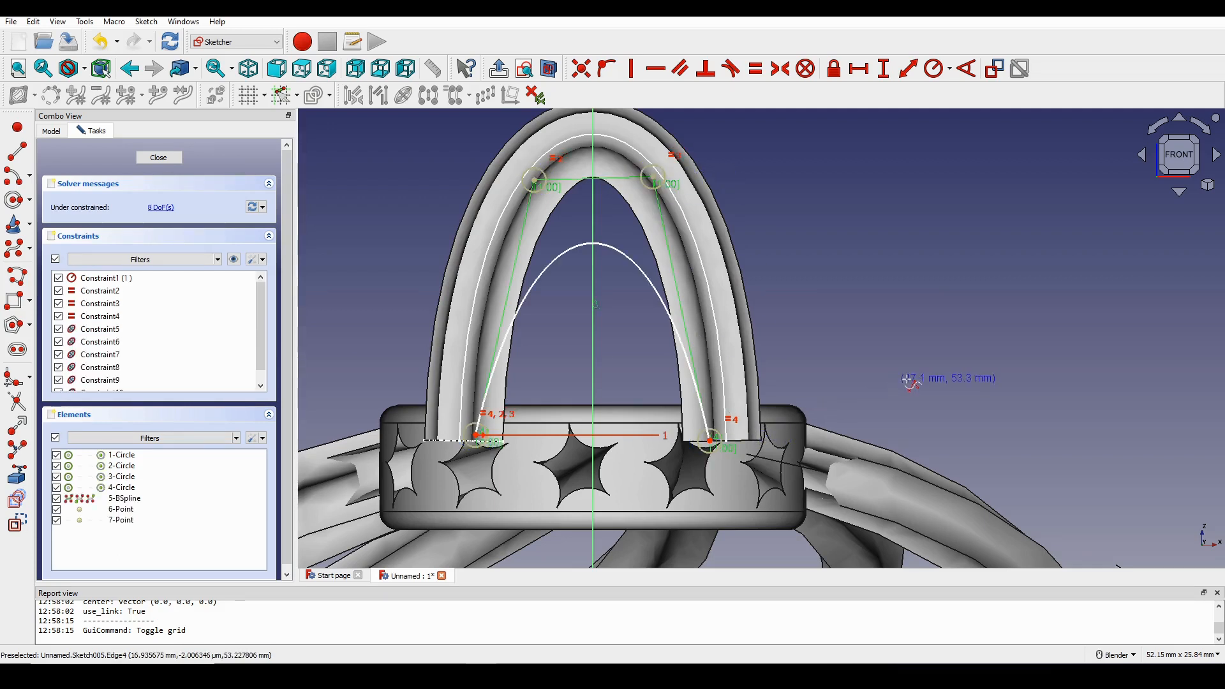
right_click(906, 381)
- Constrain the B-spline's two endpoints to be symmetric about the vertical axis
middle_click_drag(725, 370, 705, 355, "shift")
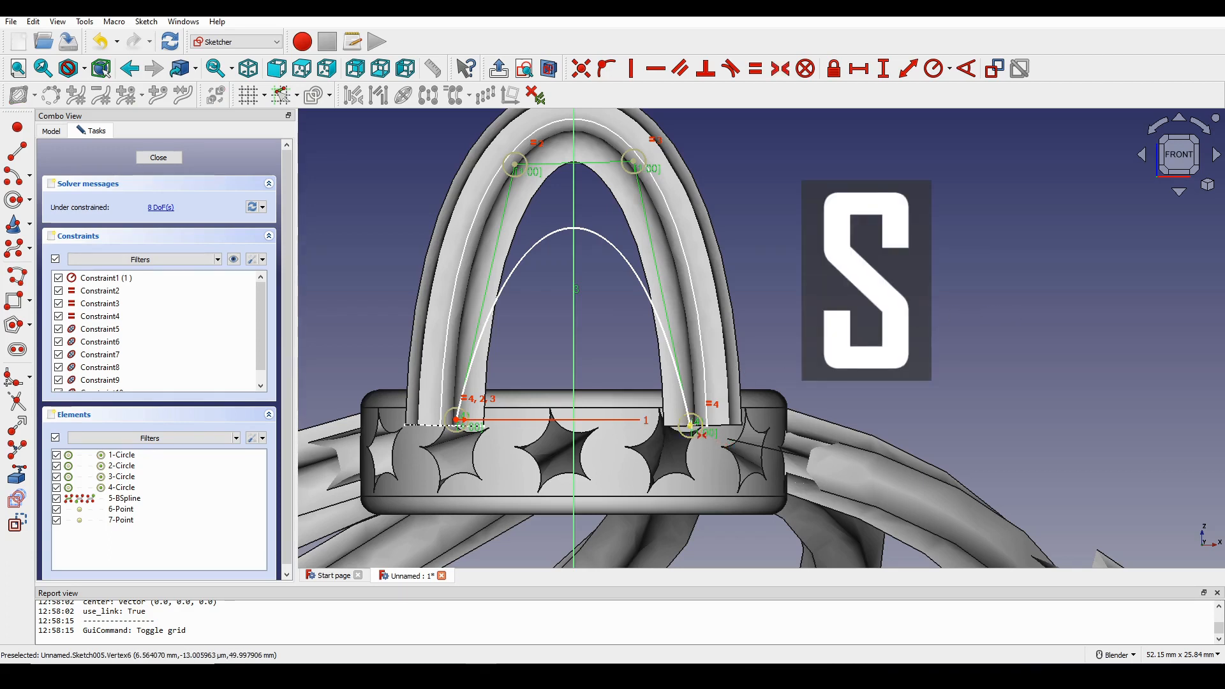
left_click(692, 426)
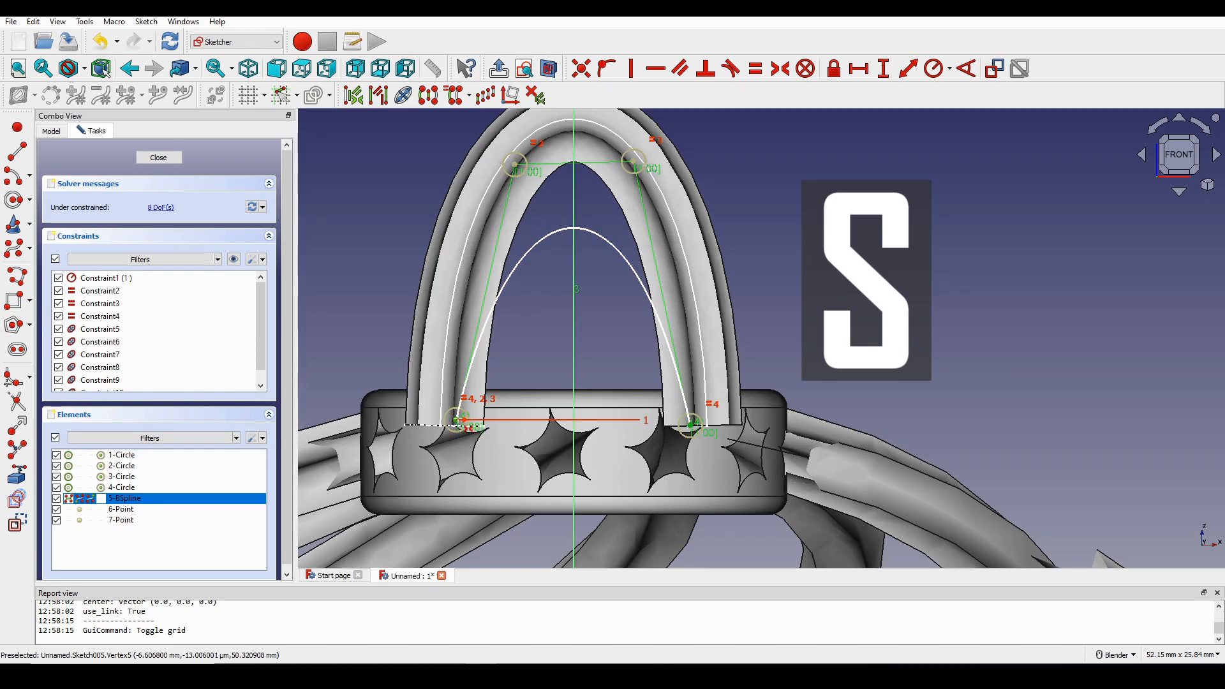
left_click(574, 316)
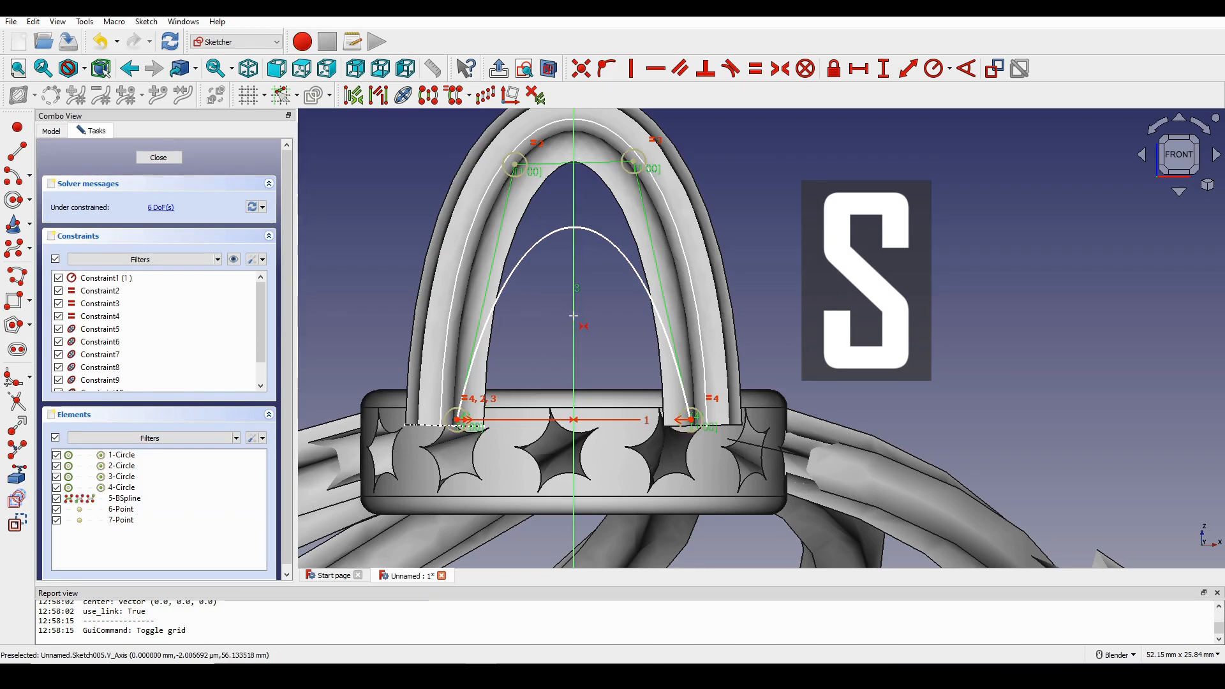
- Constrain the B-spline's two upper control points to be symmetric about the vertical axis
middle_click_drag(620, 249, 606, 354, "shift")
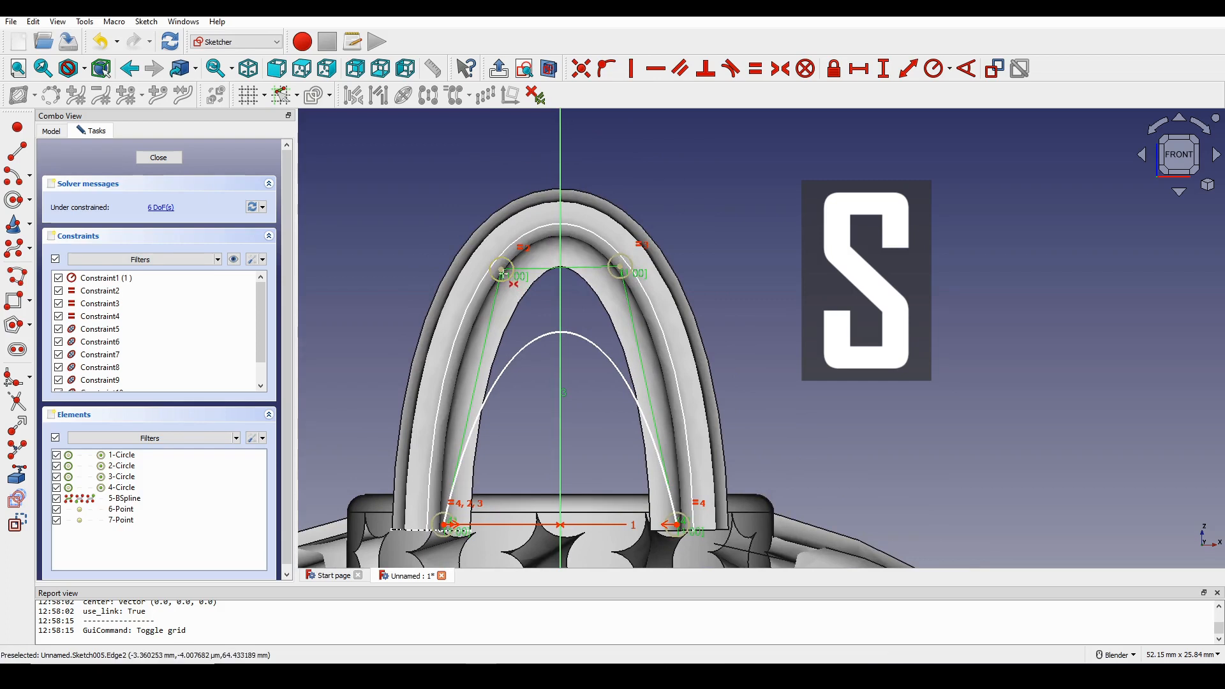
left_click(502, 275)
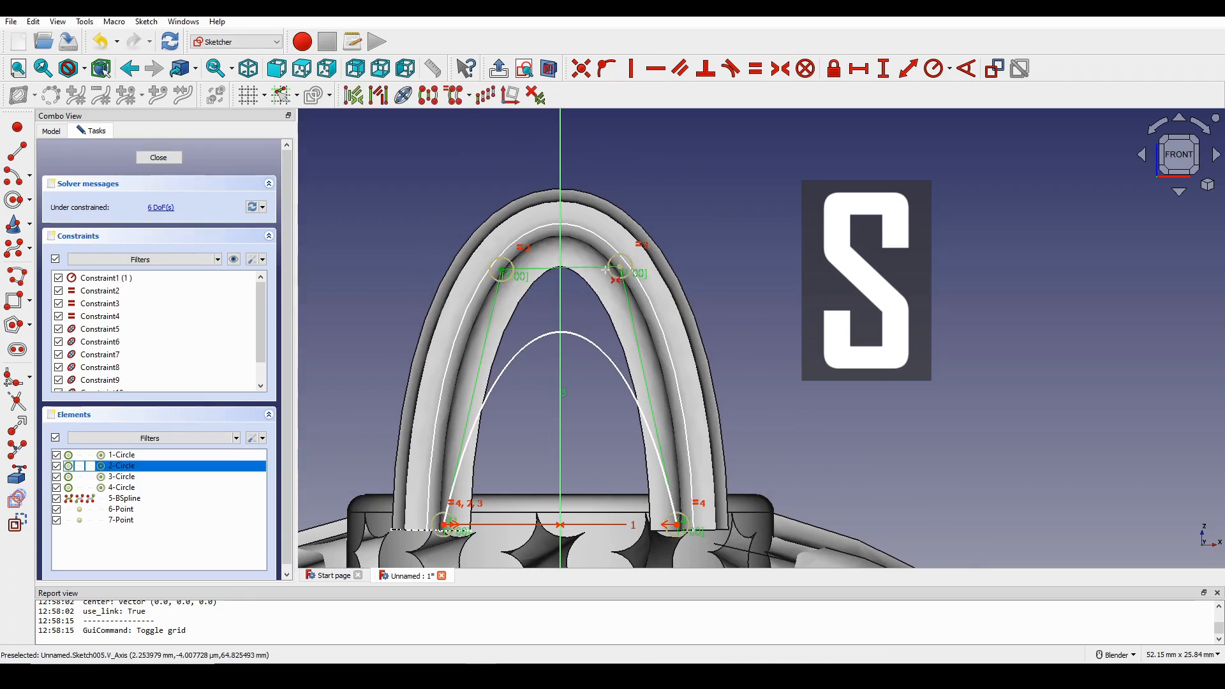
left_click(619, 268)
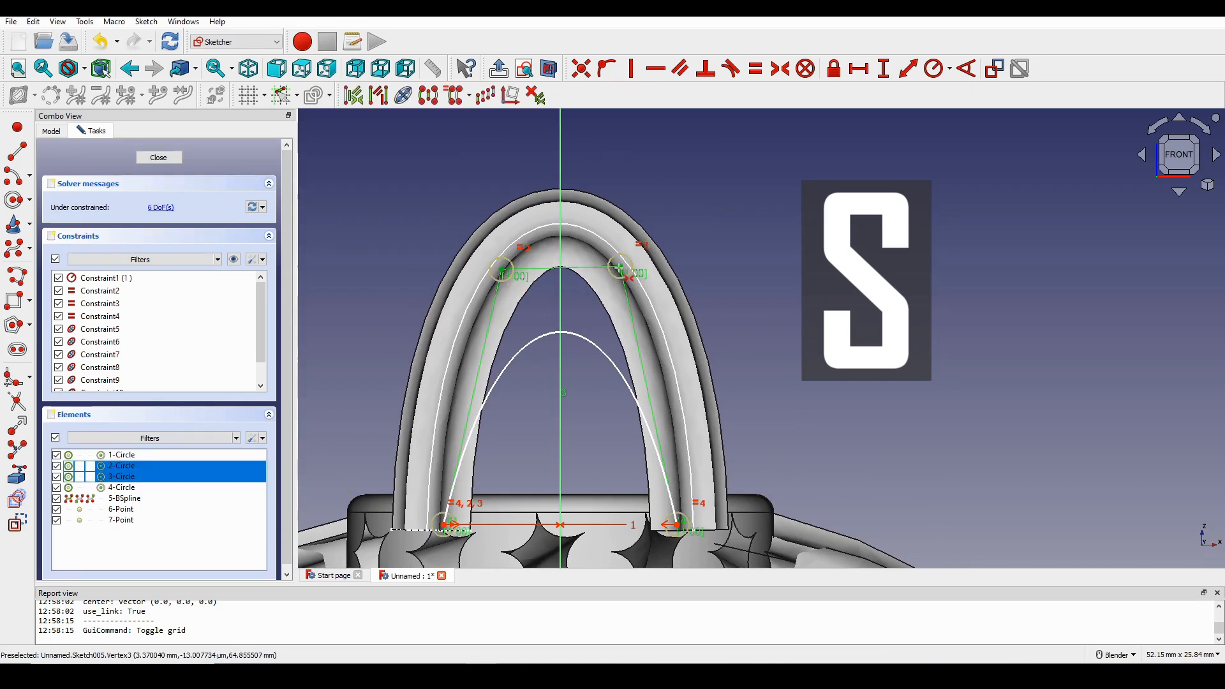
left_click(561, 303)
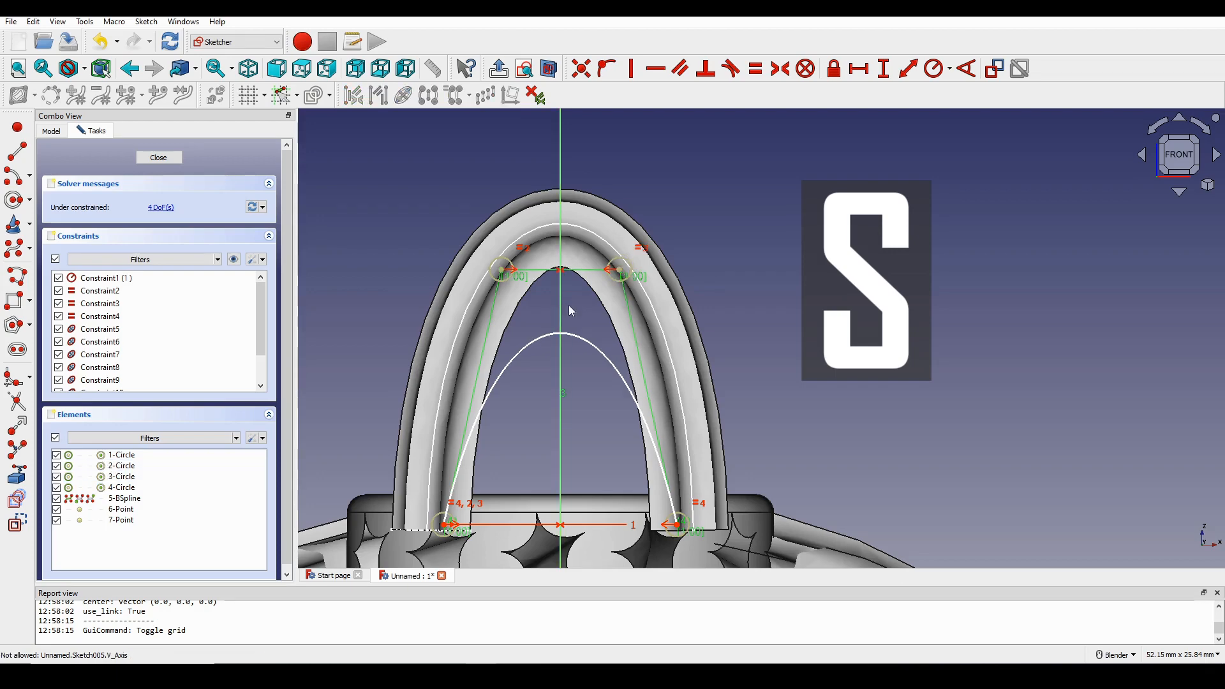
- Constrain the vertical distance from the origin to the B-spline's right endpoint to 50 mm, and place the dimension clear of the model
scroll(596, 321, "down", 4)
left_click_drag(598, 327, 598, 263, "shift")
scroll(598, 263, "up", 2)
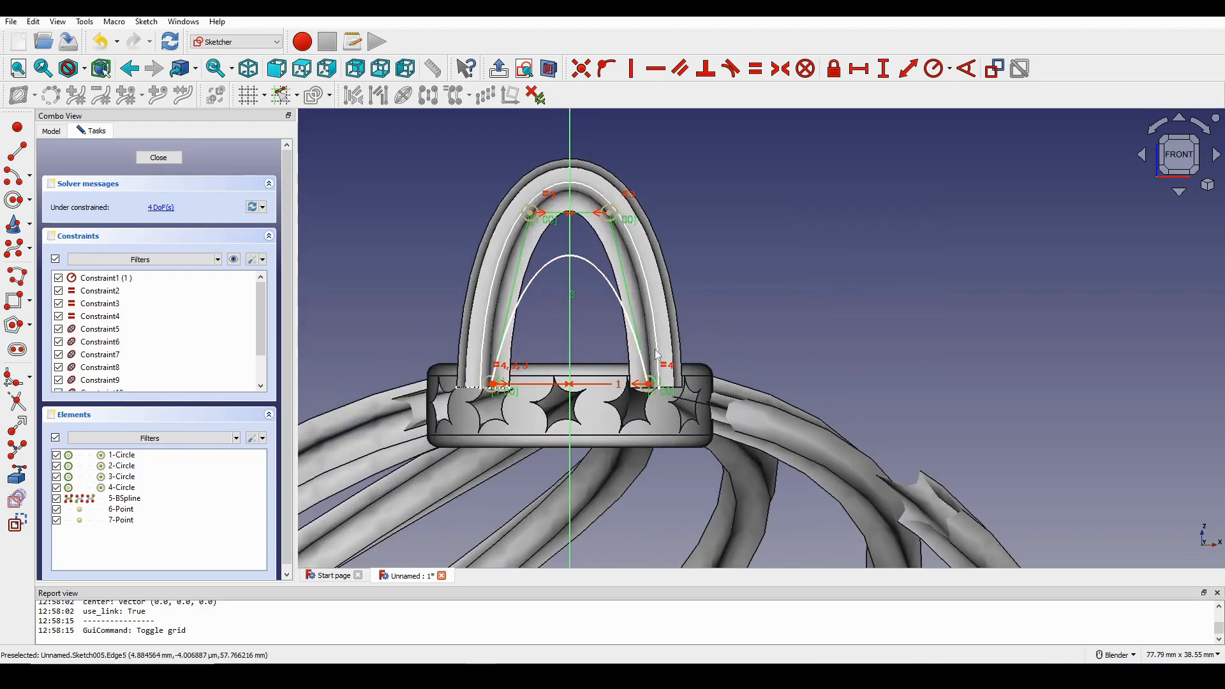
left_click(650, 391)
scroll(683, 397, "down", 5)
middle_click_drag(674, 439, 659, 251, "shift")
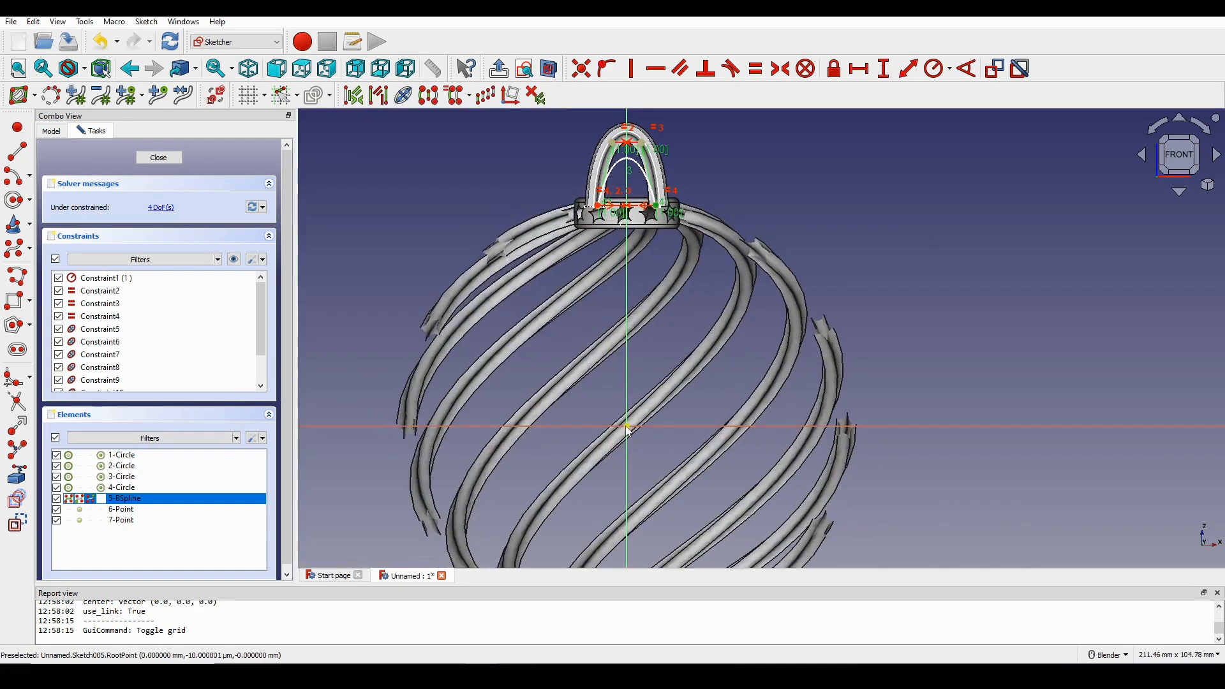
middle_click_drag(669, 333, 634, 381, "shift")
type("i")
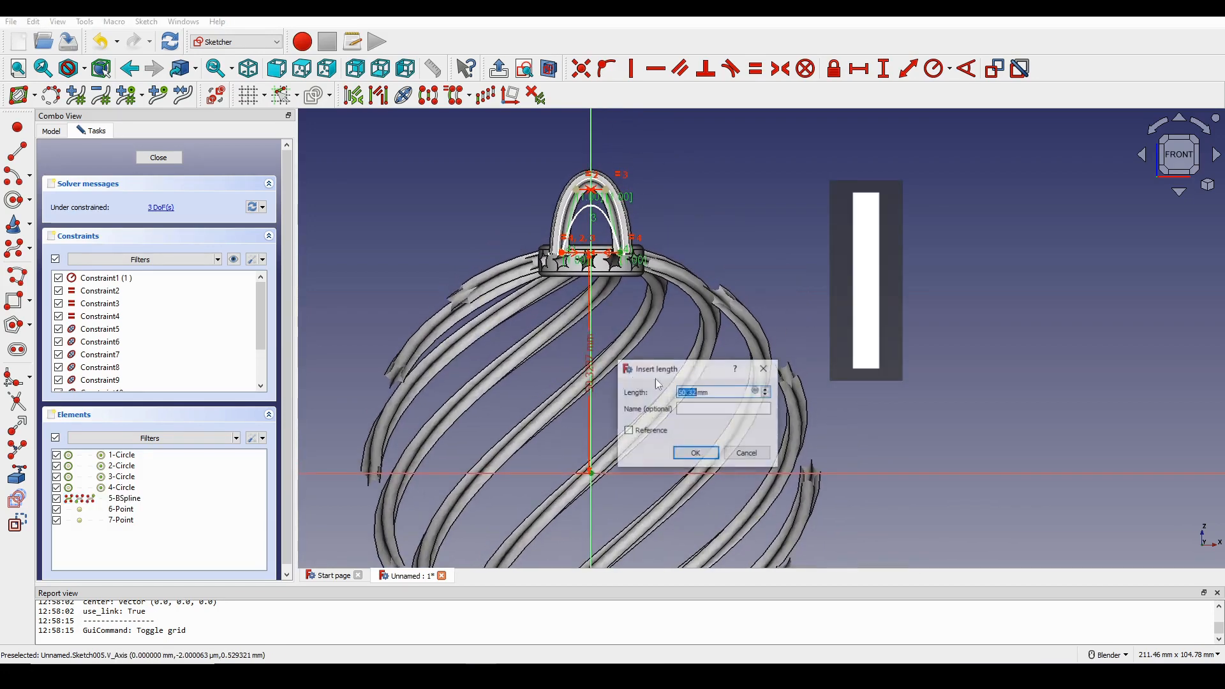
type("50")
key("Return")
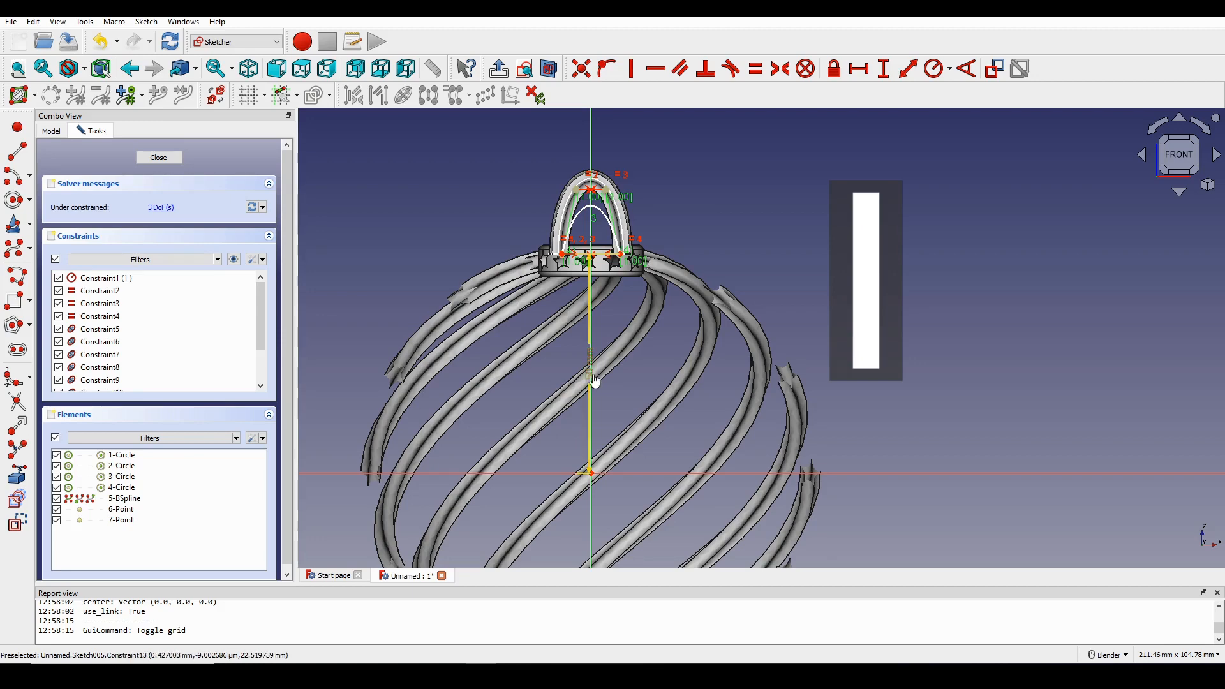
mouse_move(587, 380)
left_mouse_down()
mouse_move(921, 377)
mouse_move(937, 357)
left_mouse_up()
scroll(600, 226, "up", 5)
scroll(600, 226, "up", 3)
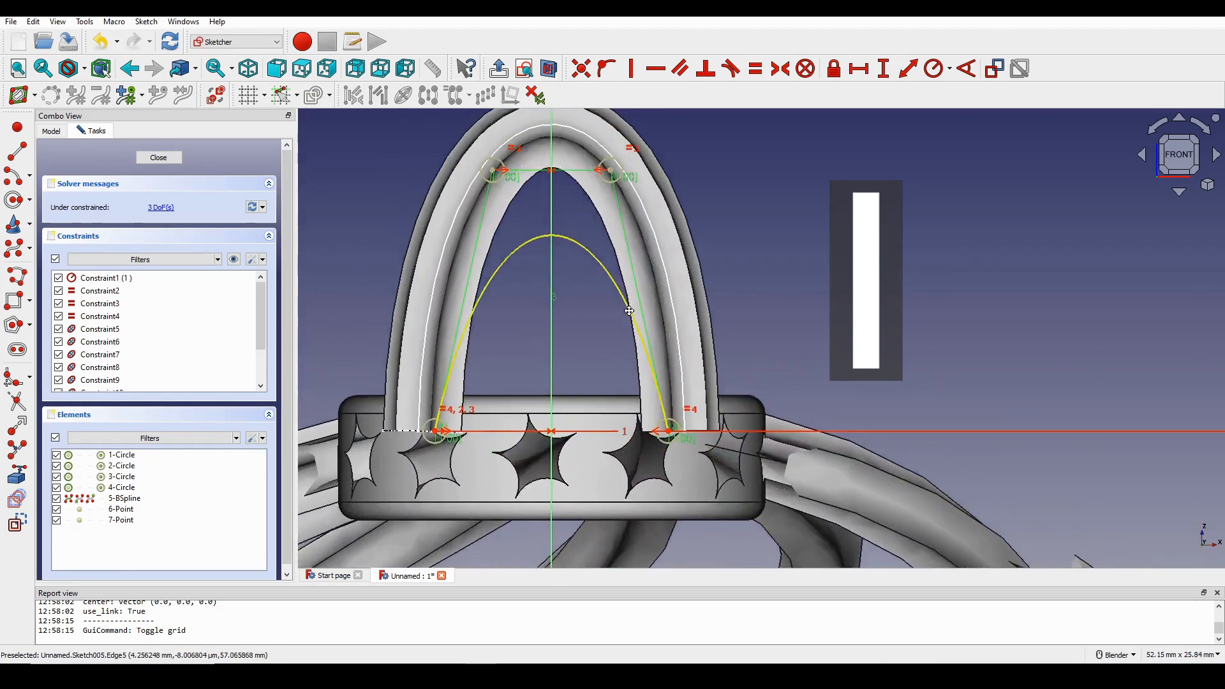
- Constrain the horizontal distance between the B-spline's two endpoints to 13 mm
left_click(675, 445)
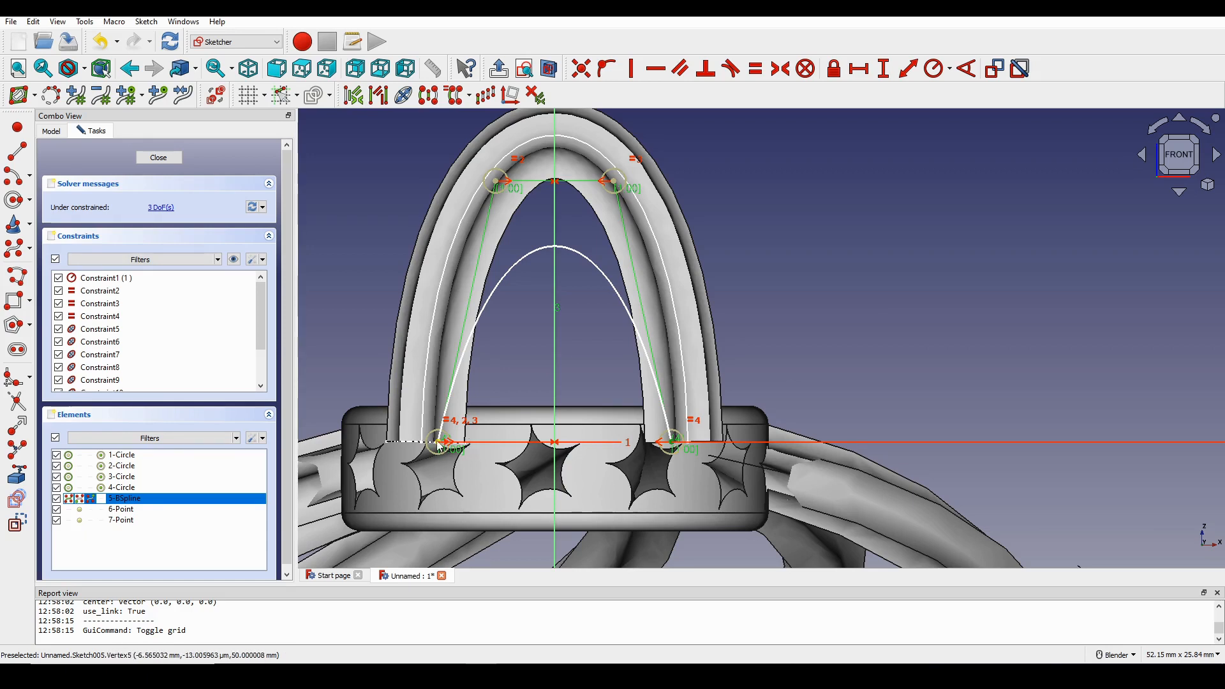
key("l")
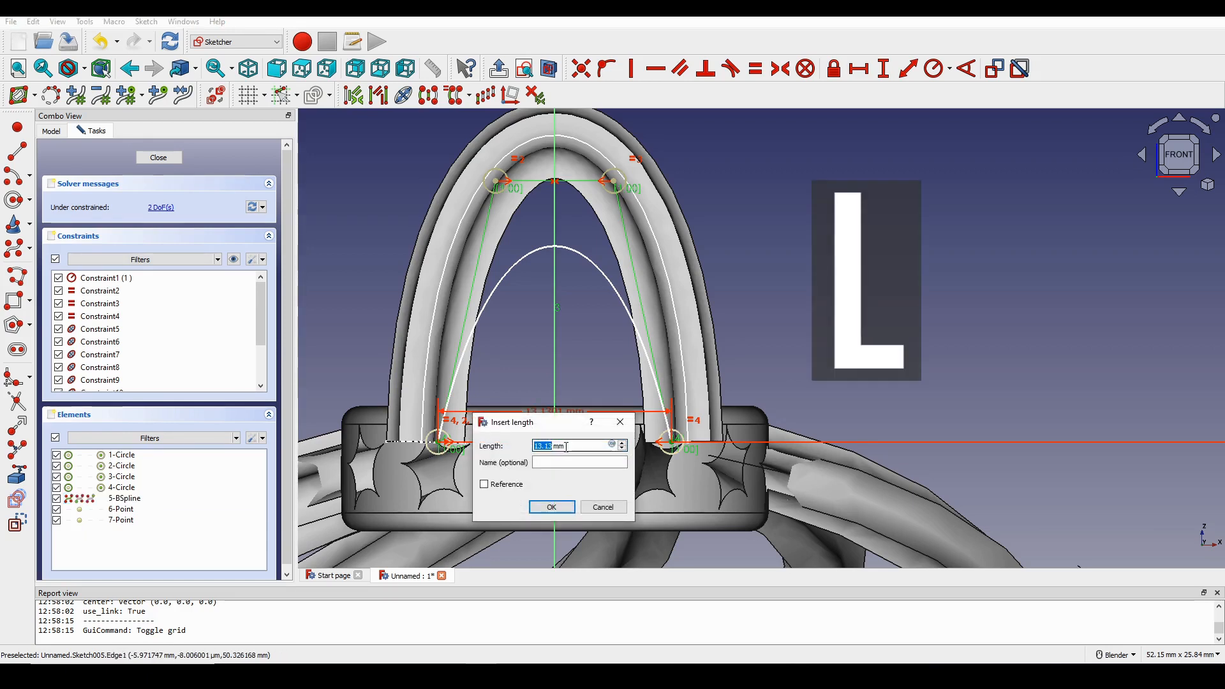
type("1")
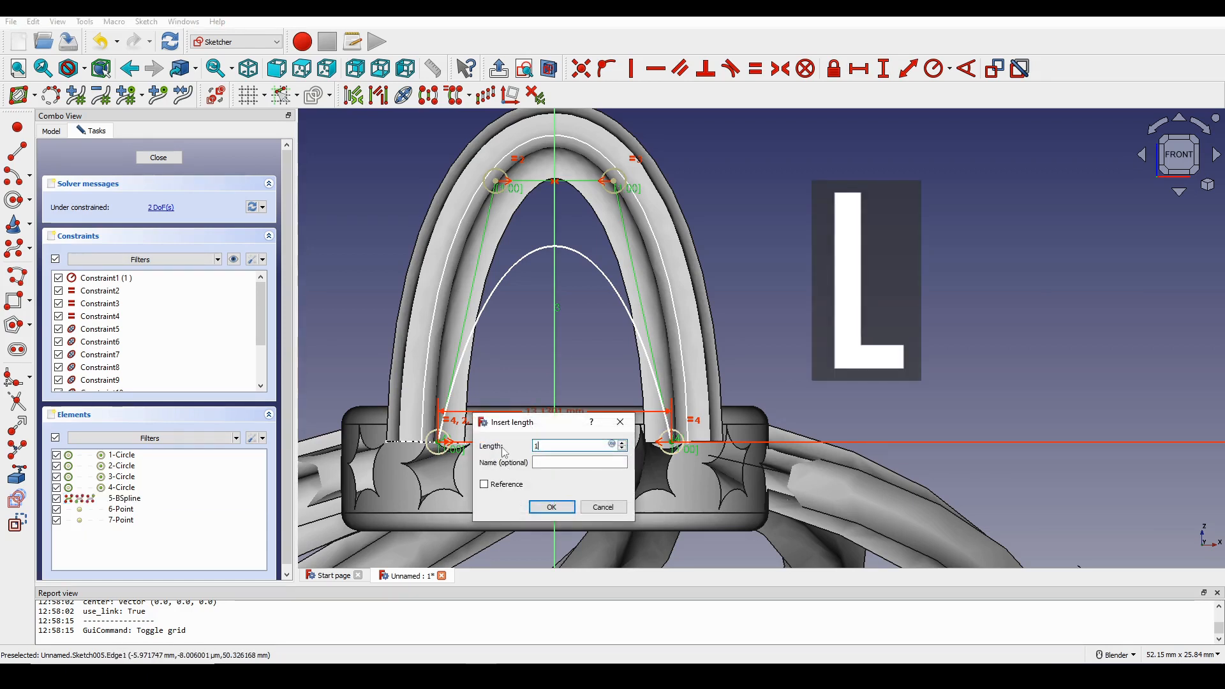
type("3")
key("Return")
right_click(554, 349)
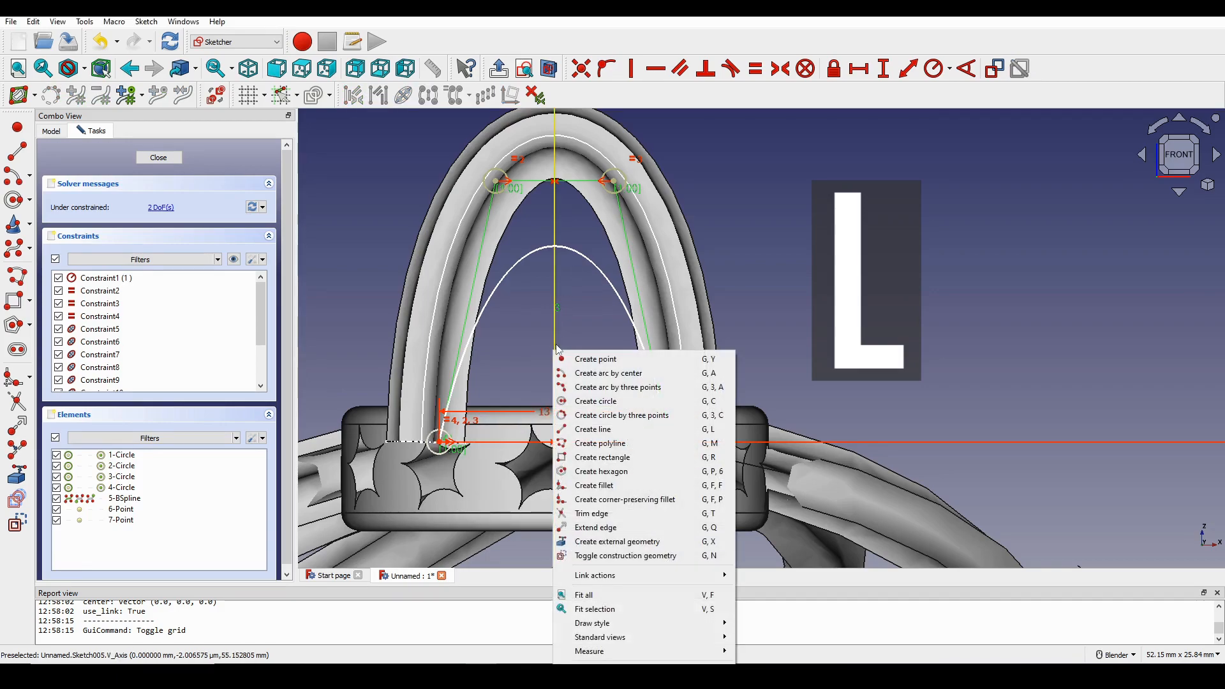
mouse_move(554, 349)
middle_mouse_down()
mouse_move(582, 222)
mouse_move(757, 249)
mouse_move(802, 274)
middle_mouse_up()
middle_click_drag(521, 296, 612, 241, "shift")
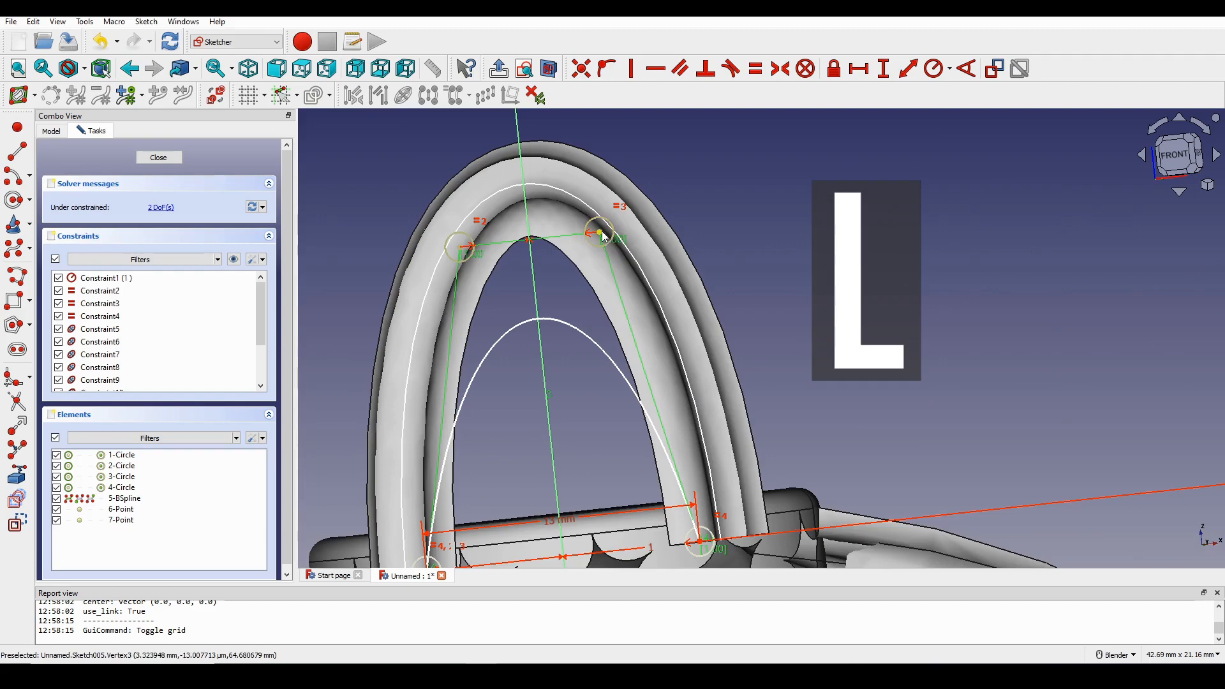
left_click(600, 235)
scroll(630, 317, "down", 2)
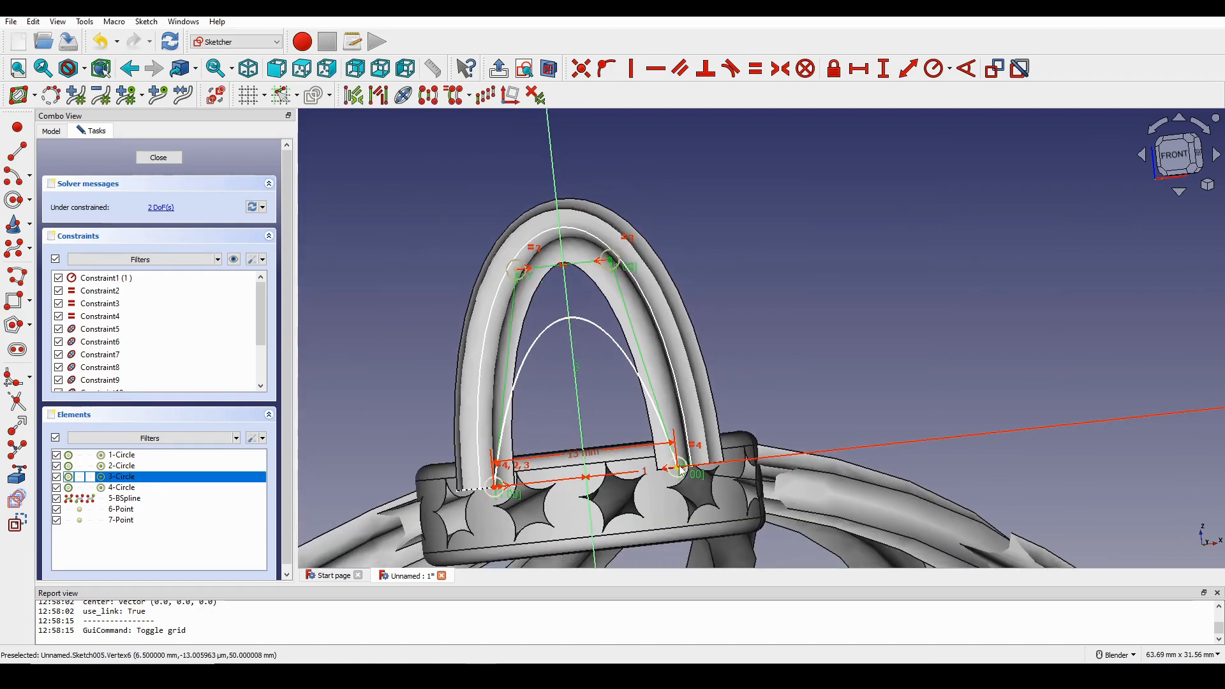
left_click(678, 470)
middle_click_drag(733, 445, 689, 426)
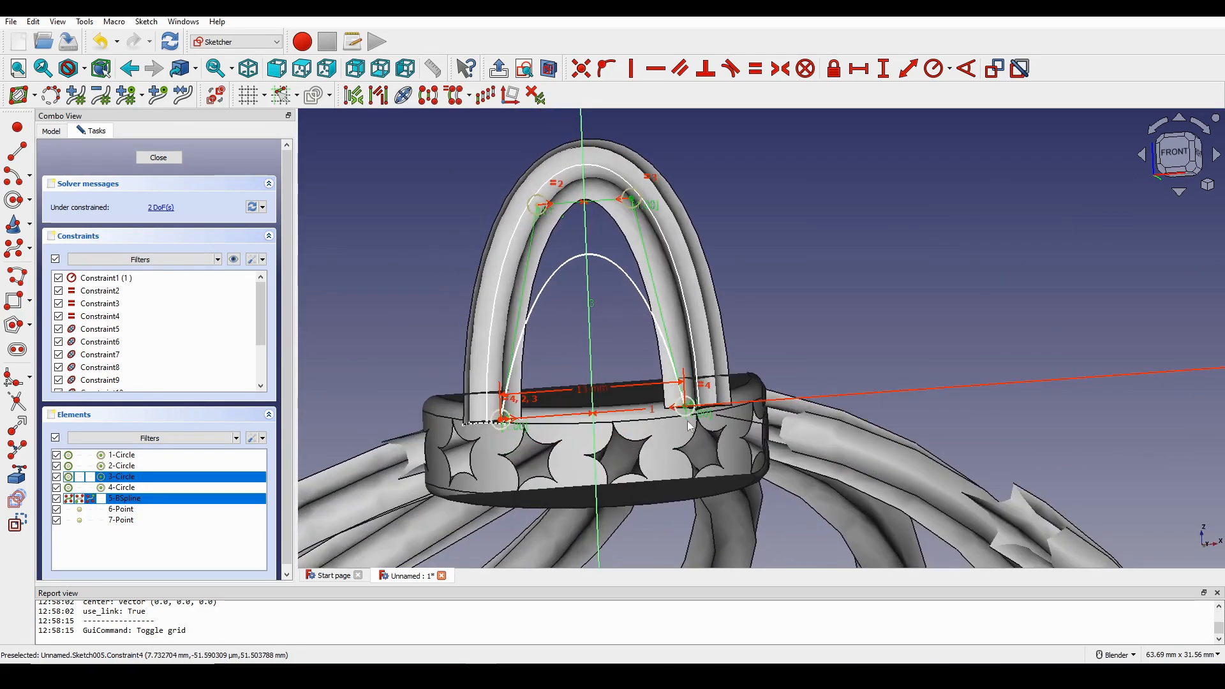
key("i")
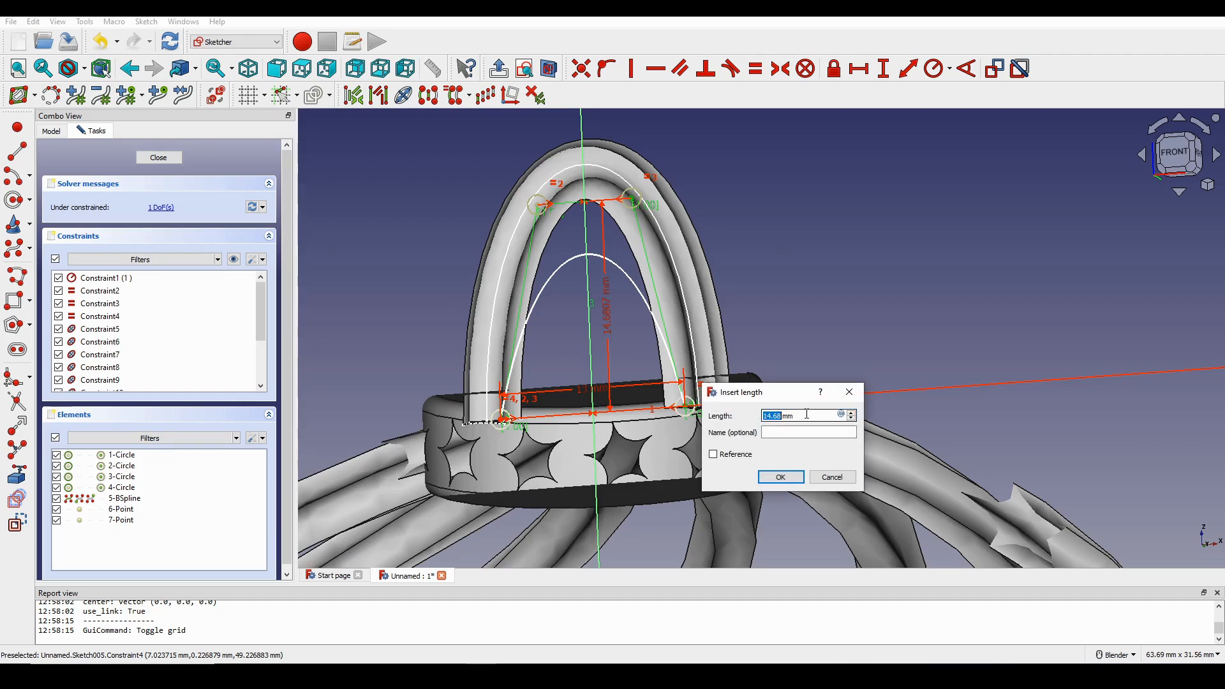
left_click(829, 476)
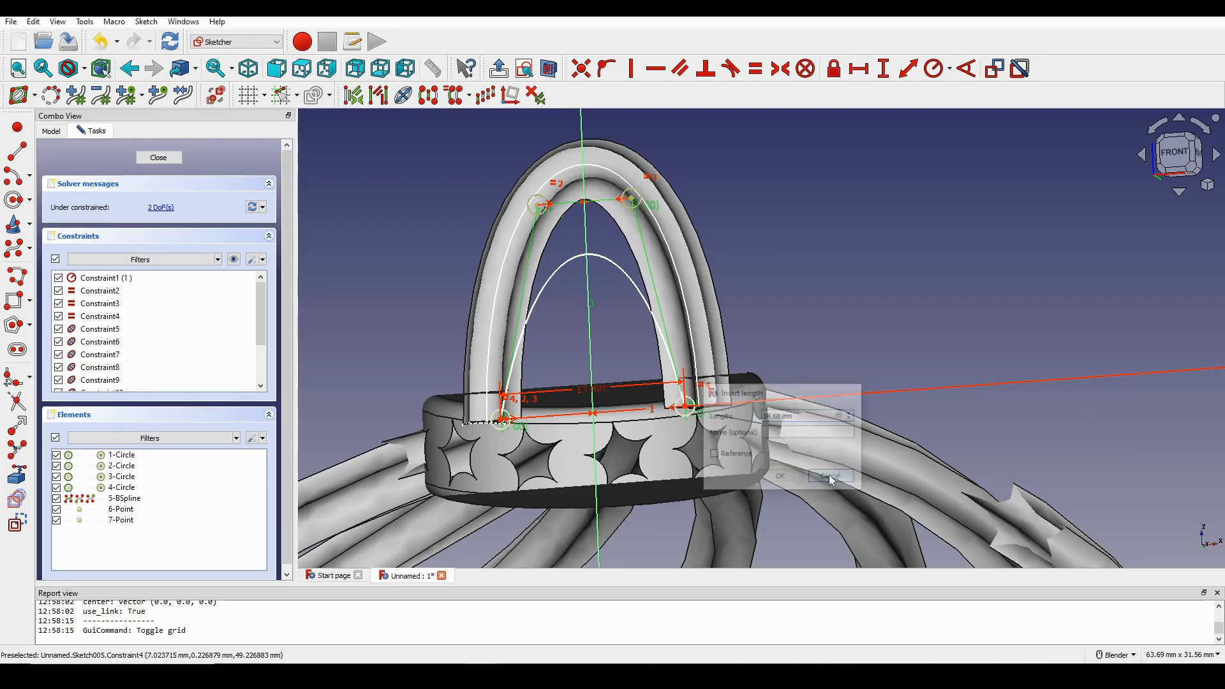
left_click(1169, 167)
- Raise the B-spline's upper right control point above the handle, to a height of about 70.4 mm, so the curve follows the arch
scroll(681, 273, "up", 2)
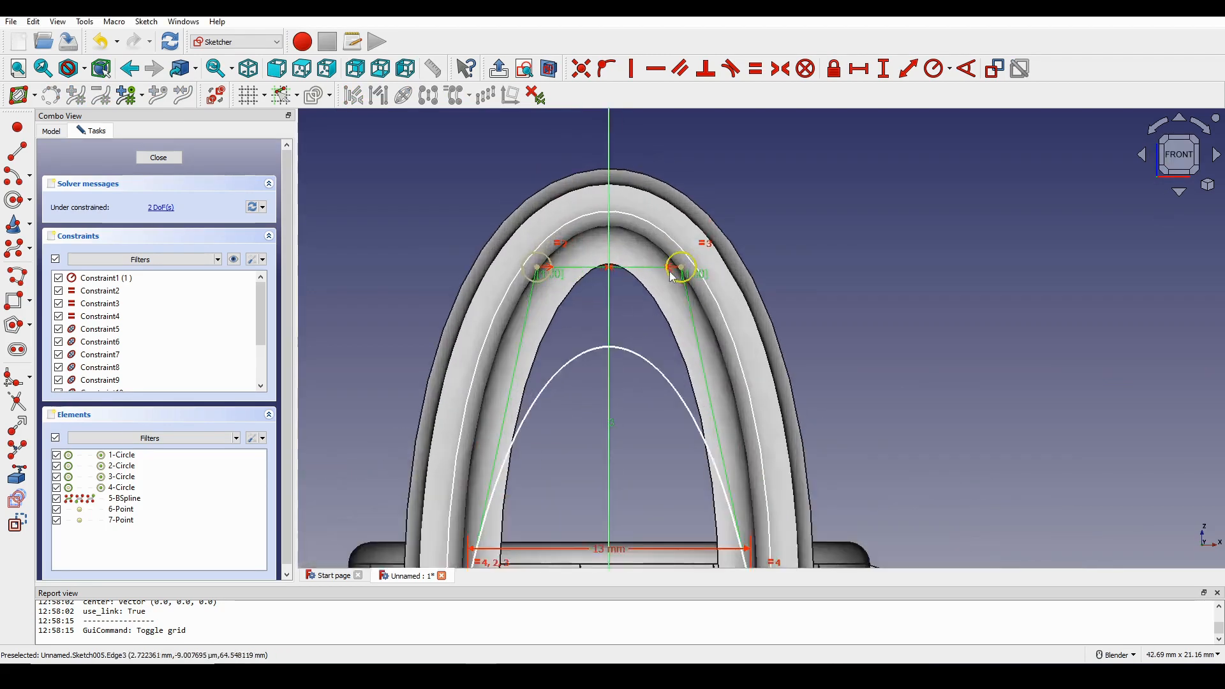
mouse_move(681, 273)
left_mouse_down()
mouse_move(676, 144)
mouse_move(726, 147)
left_mouse_up()
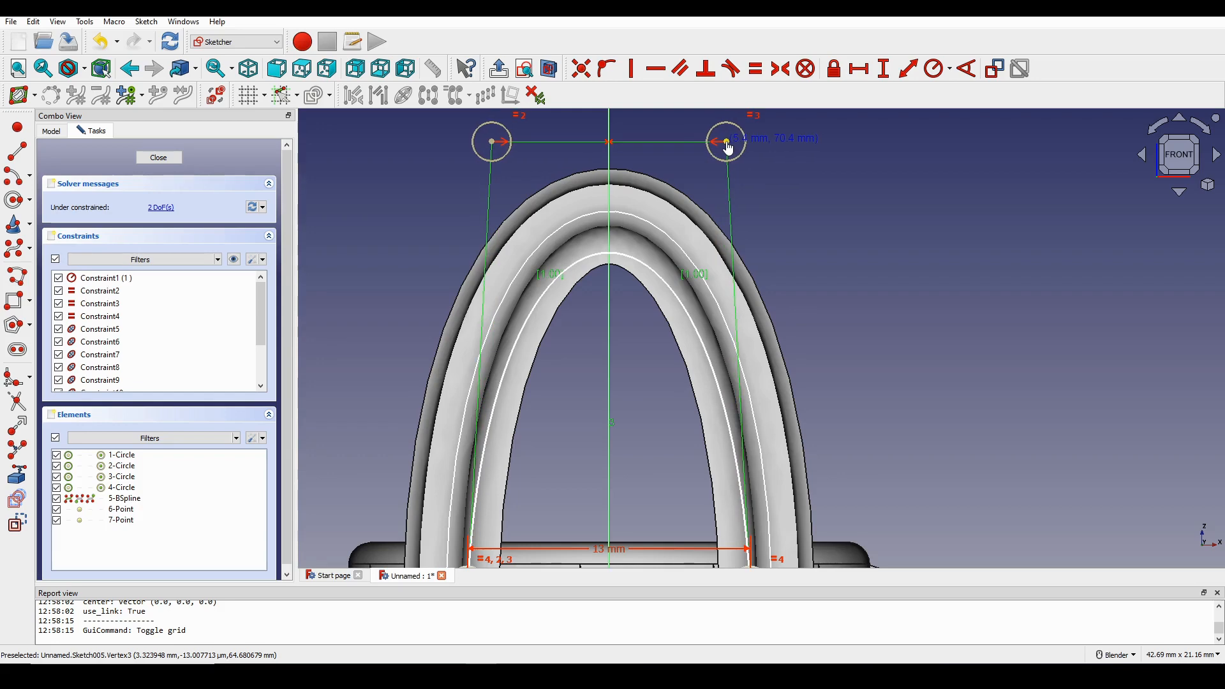
scroll(747, 171, "down", 1)
middle_click_drag(696, 224, 682, 233, "shift")
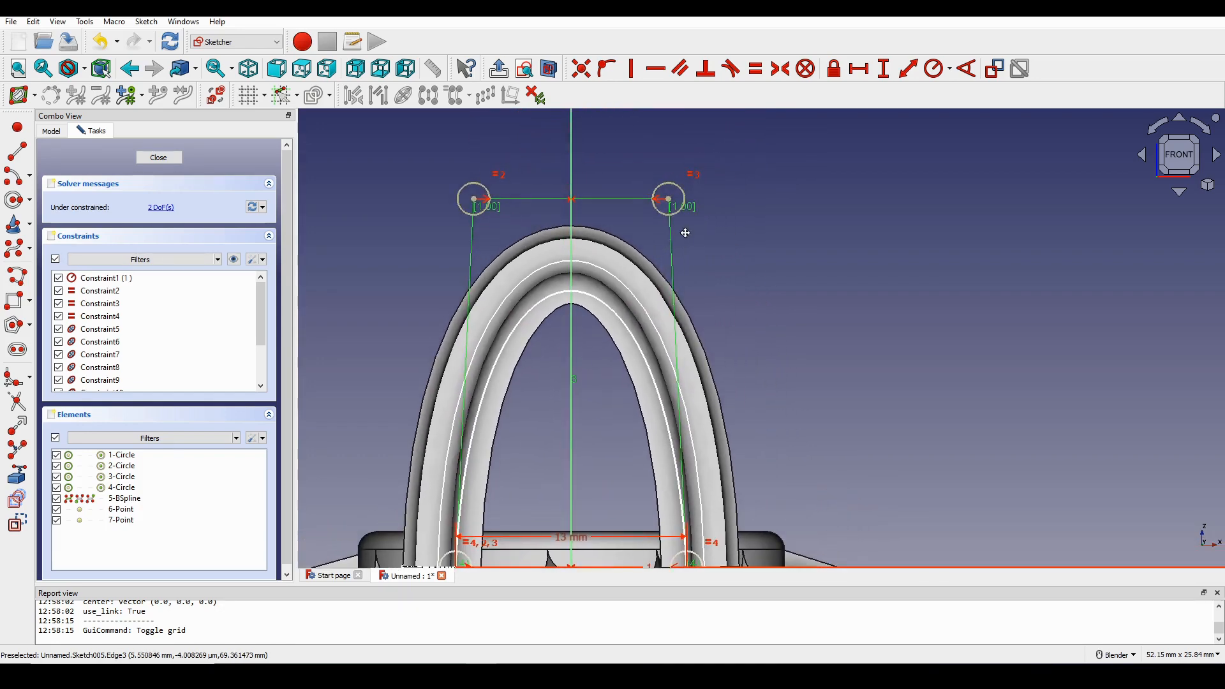
- Constrain the vertical distance between the B-spline's upper right control point and right endpoint to 21 mm, and place the dimension clear of the model
left_click(670, 200)
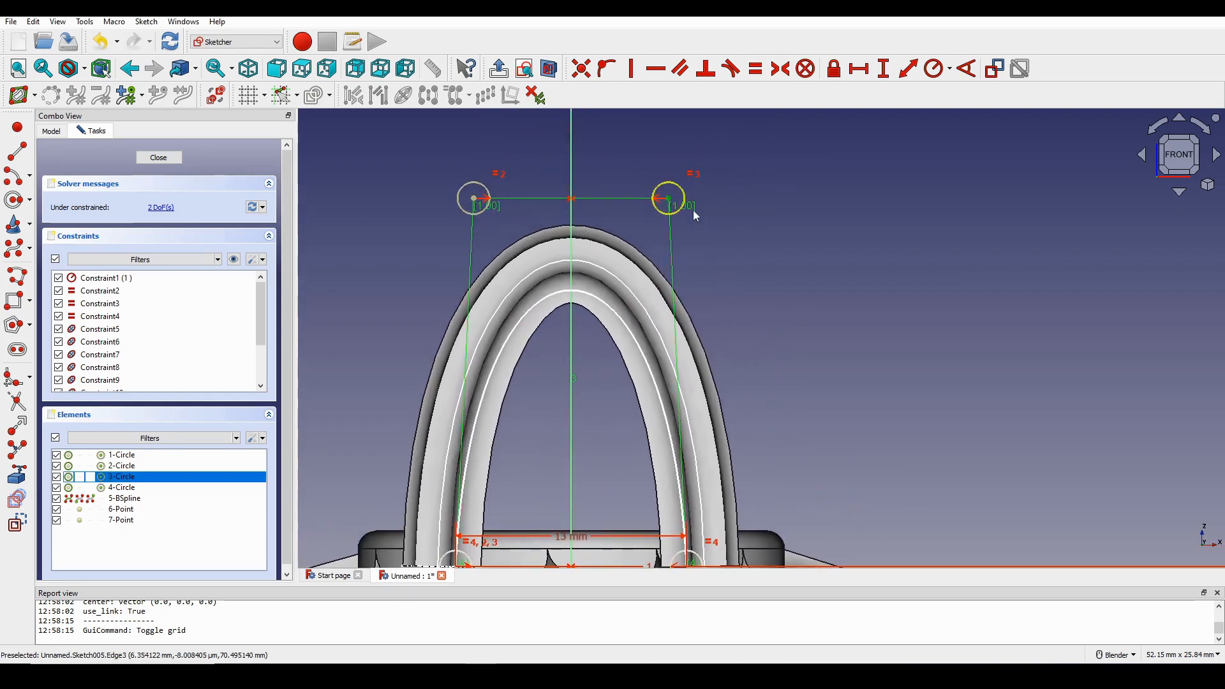
scroll(685, 211, "down", 2)
scroll(682, 230, "up", 1)
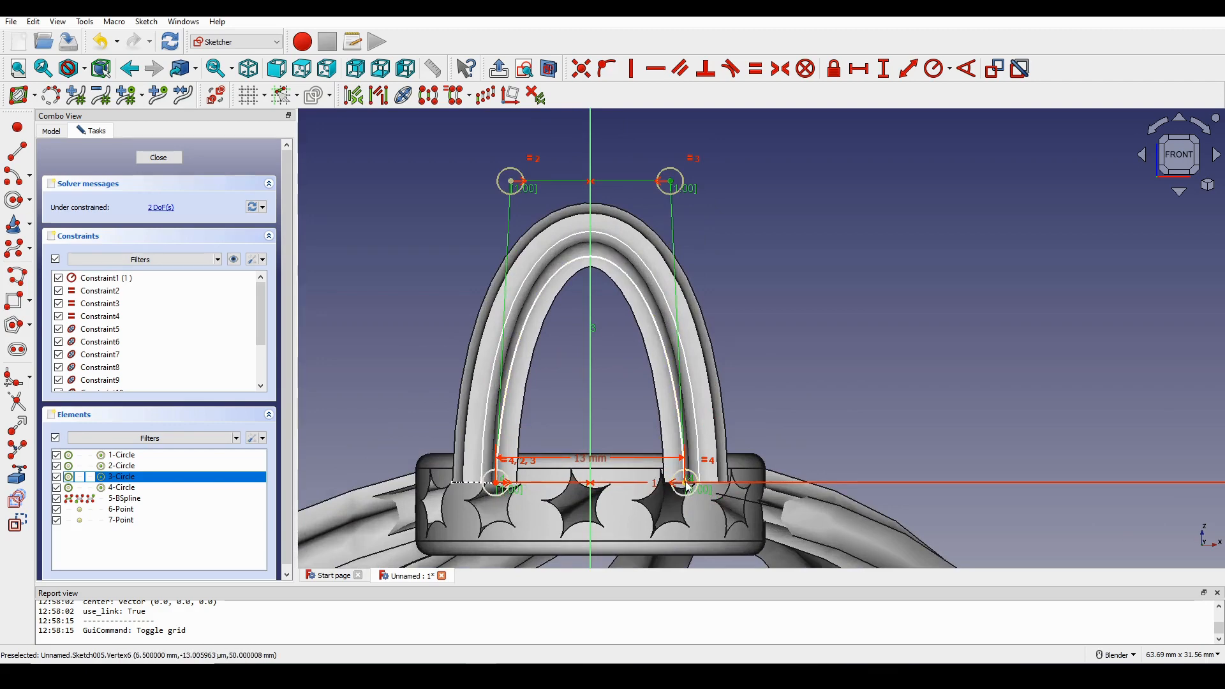
left_click(684, 480)
key("i")
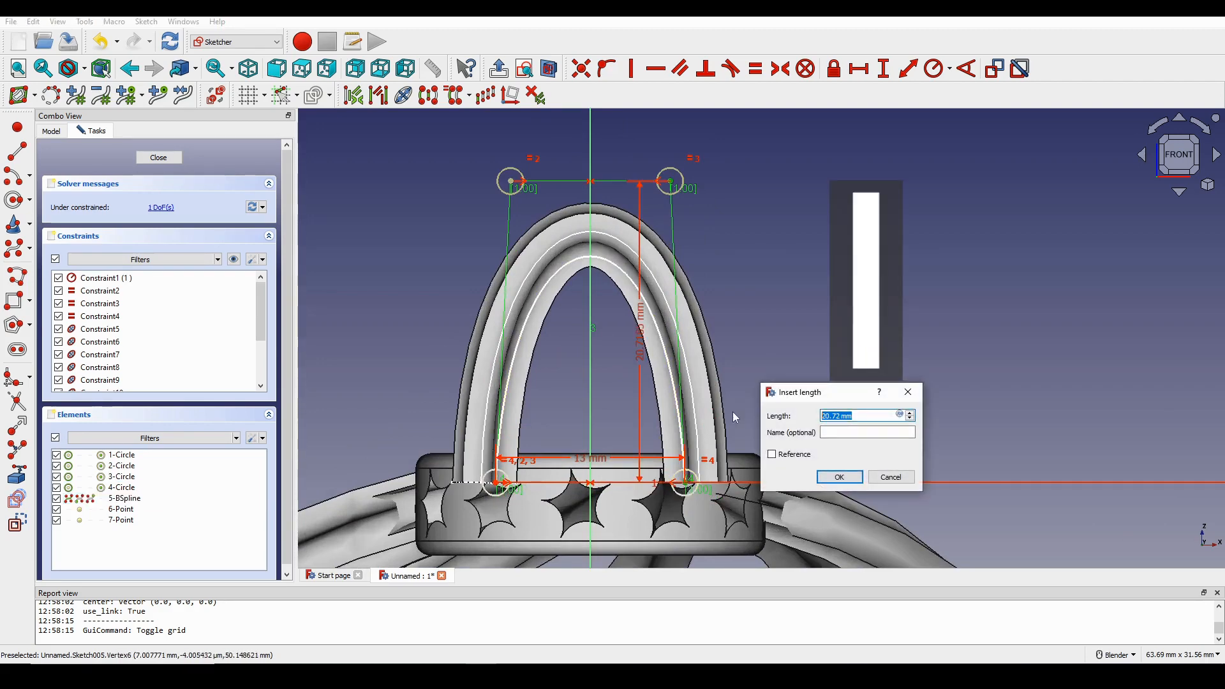
type("21")
key("Return")
middle_click_drag(729, 190, 718, 258, "shift")
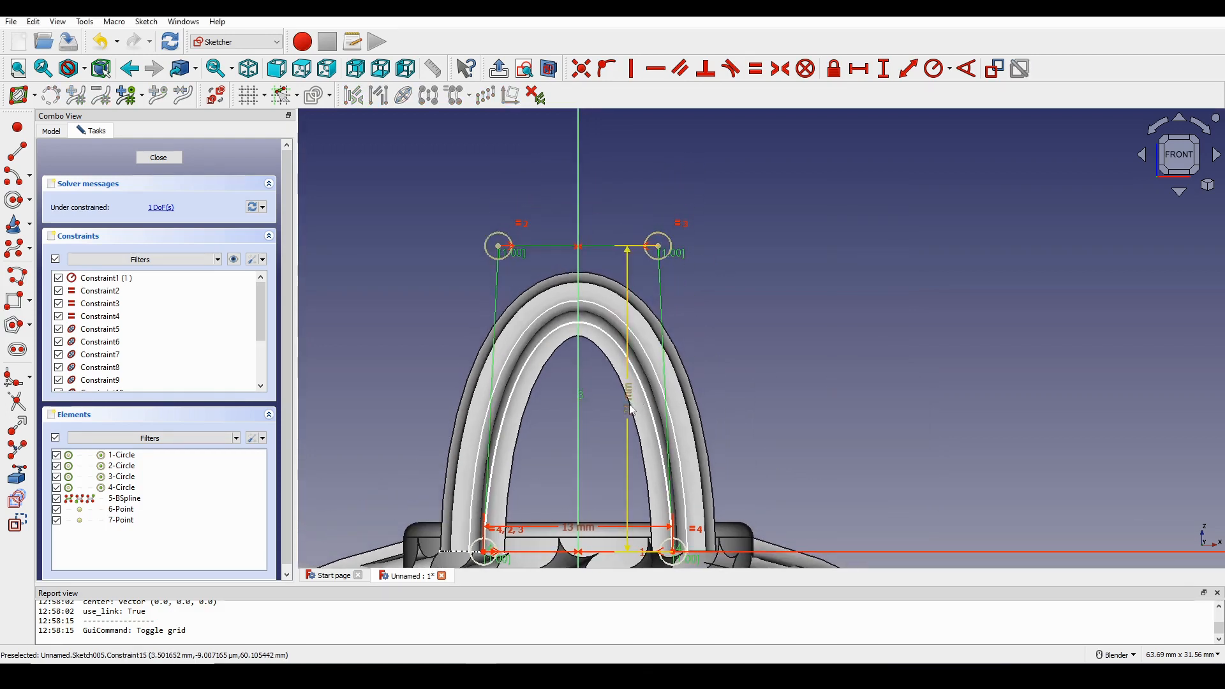
left_click_drag(628, 402, 908, 396)
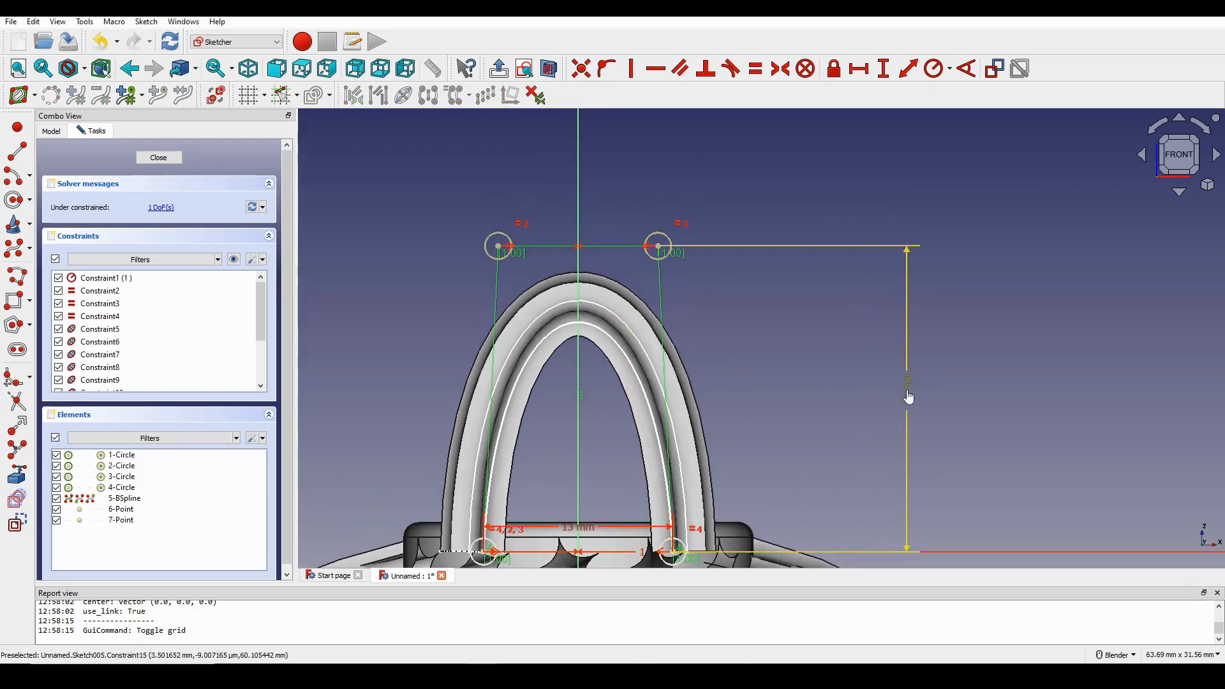
- Constrain the horizontal distance between the B-spline's two upper control points to 10 mm
left_click(660, 252)
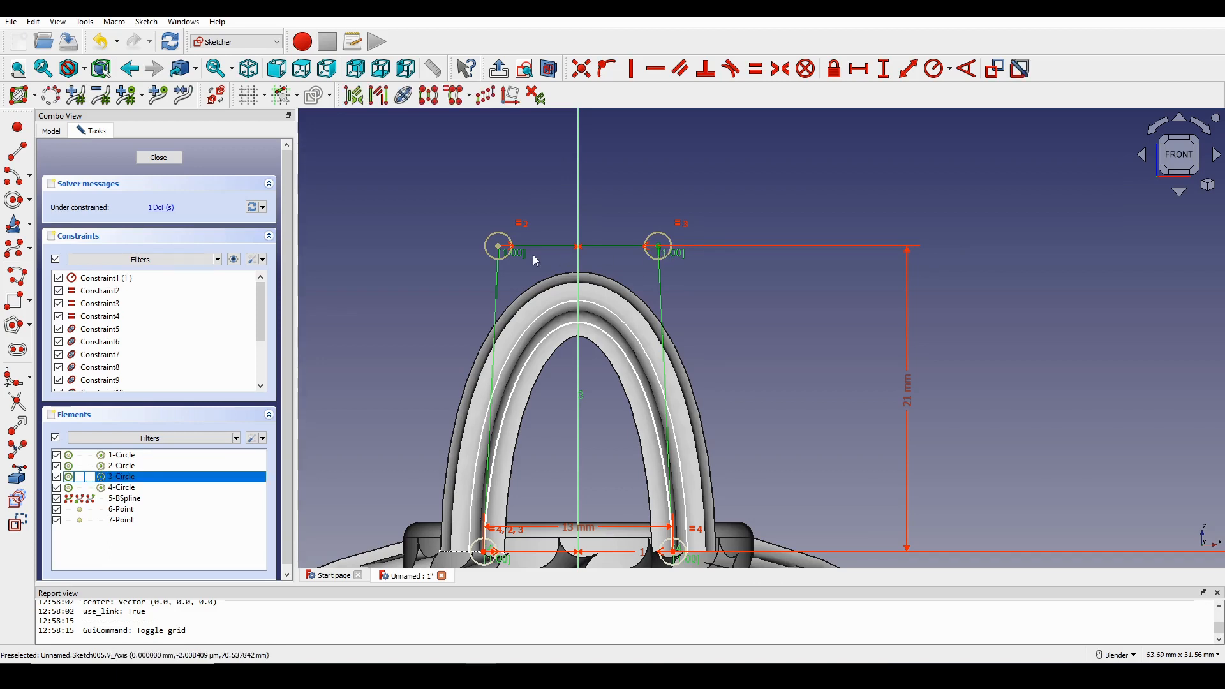
left_click(499, 249)
key("l")
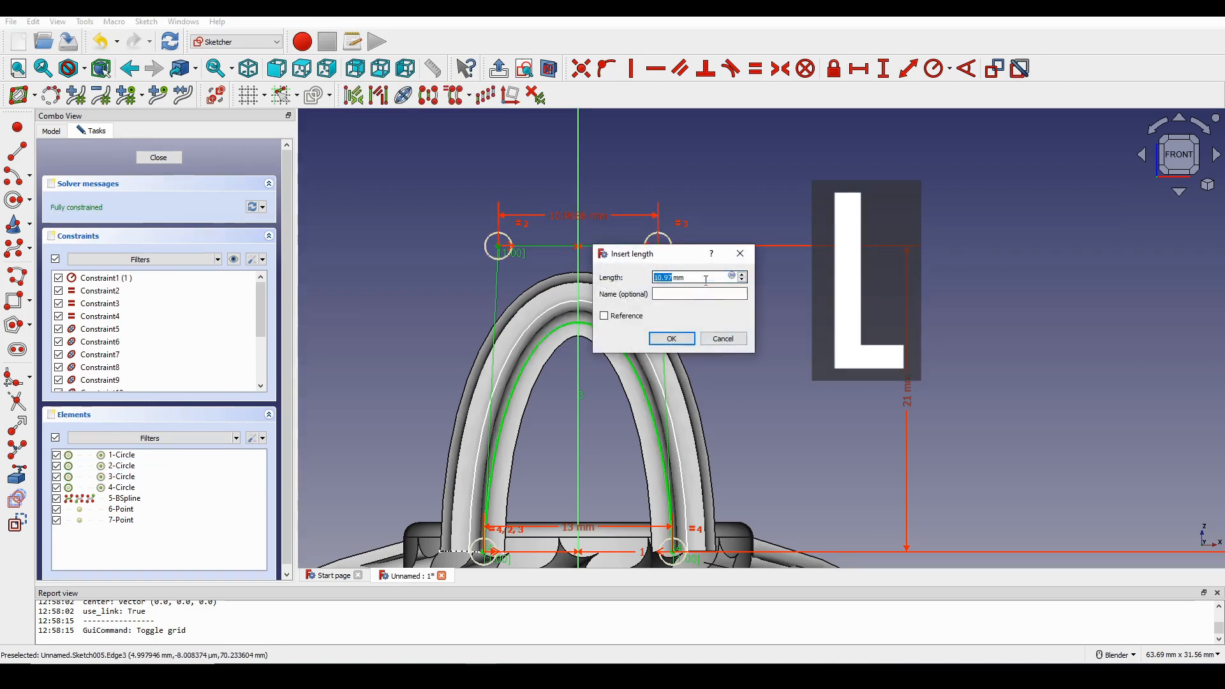
key("Return")
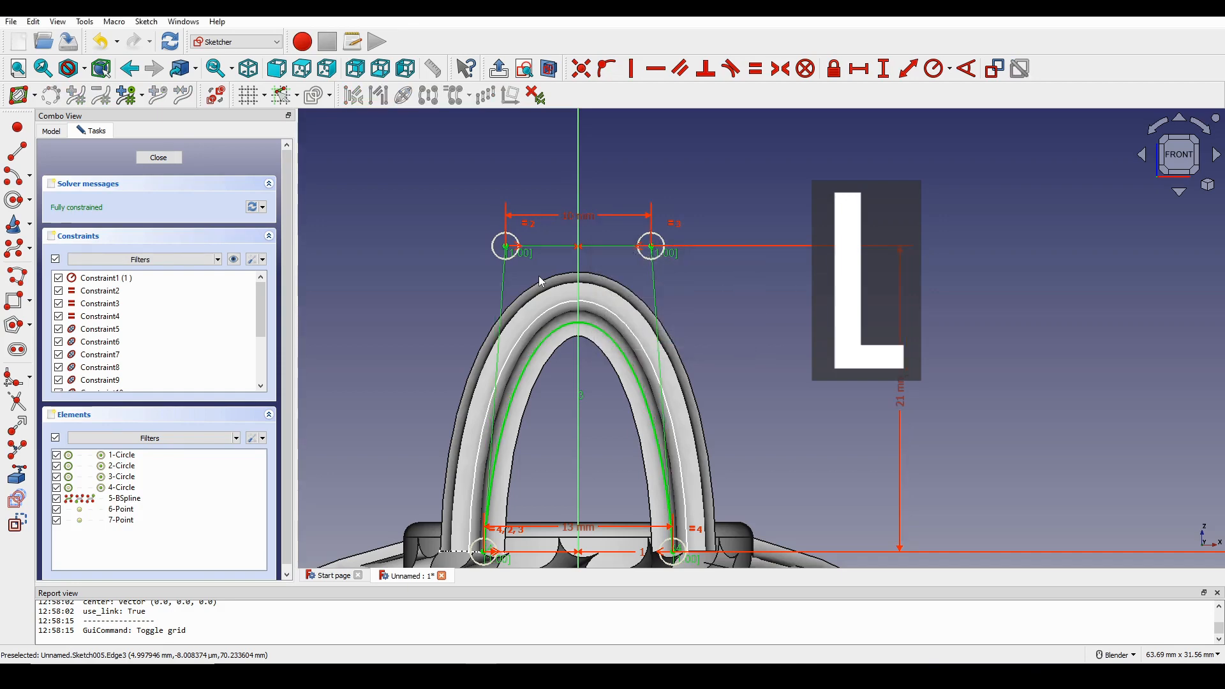
scroll(484, 288, "down", 2)
scroll(537, 289, "up", 2)
middle_click_drag(537, 288, 560, 213, "shift")
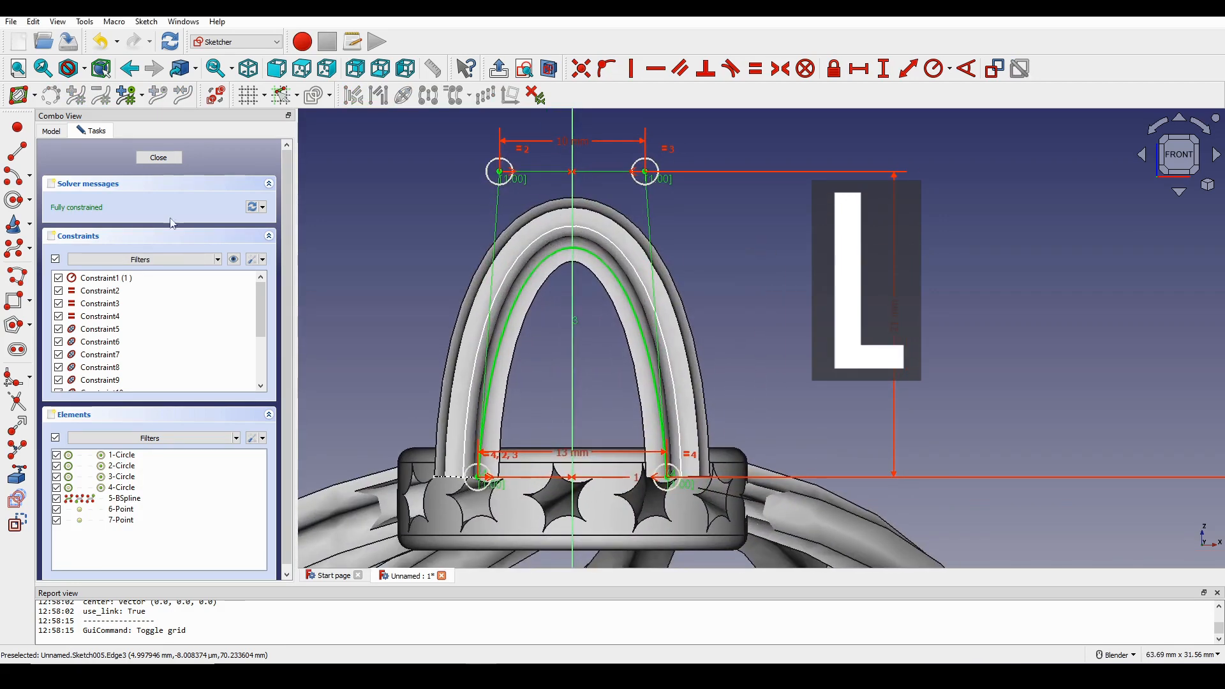
- Close the arch profile with a straight line joining the B-spline's two endpoints
left_click(18, 152)
middle_click_drag(524, 466, 472, 430, "shift")
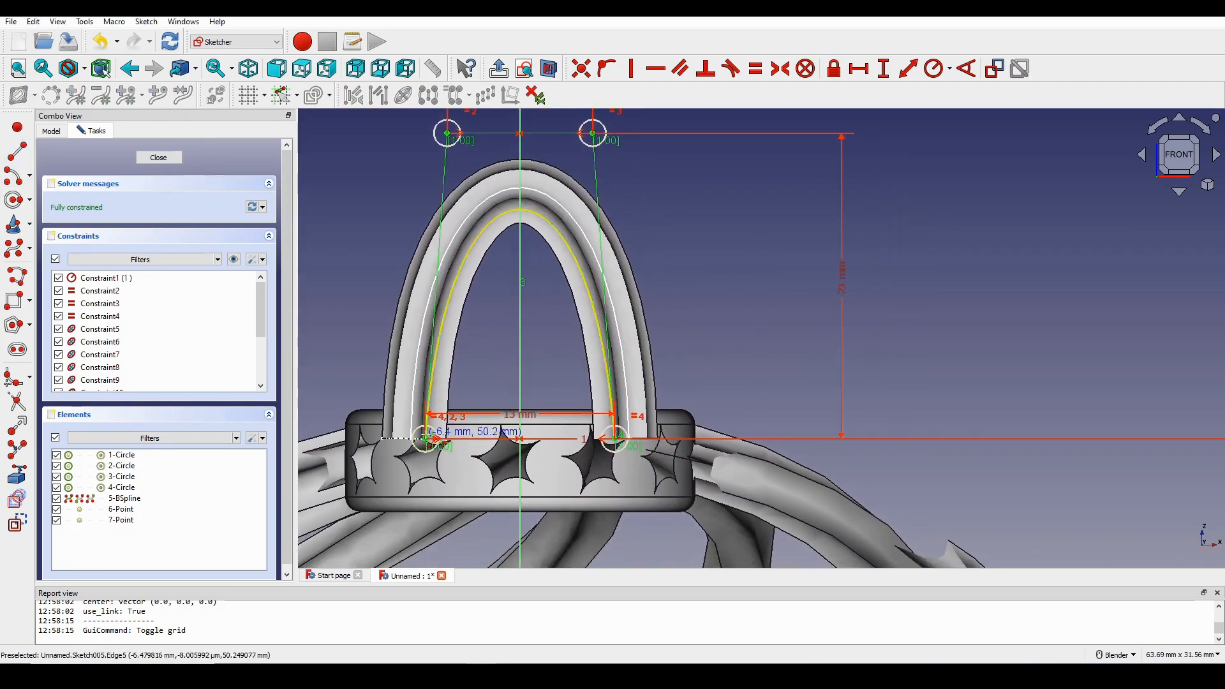
left_click(426, 442)
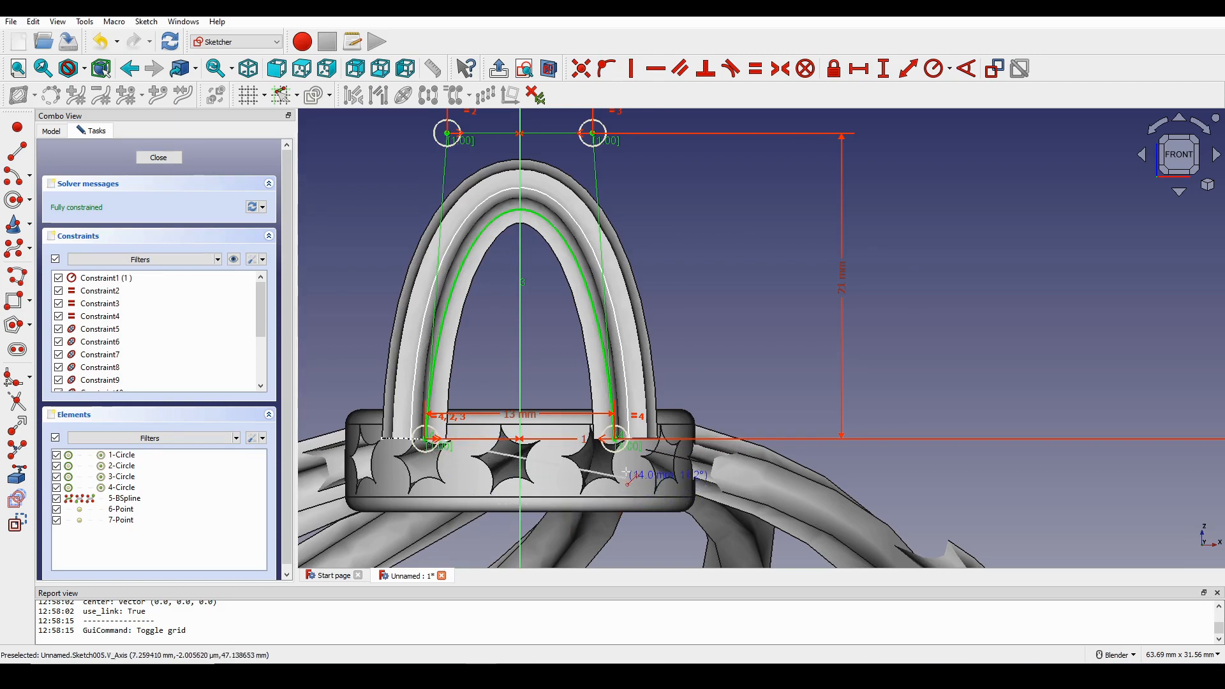
left_click(615, 438)
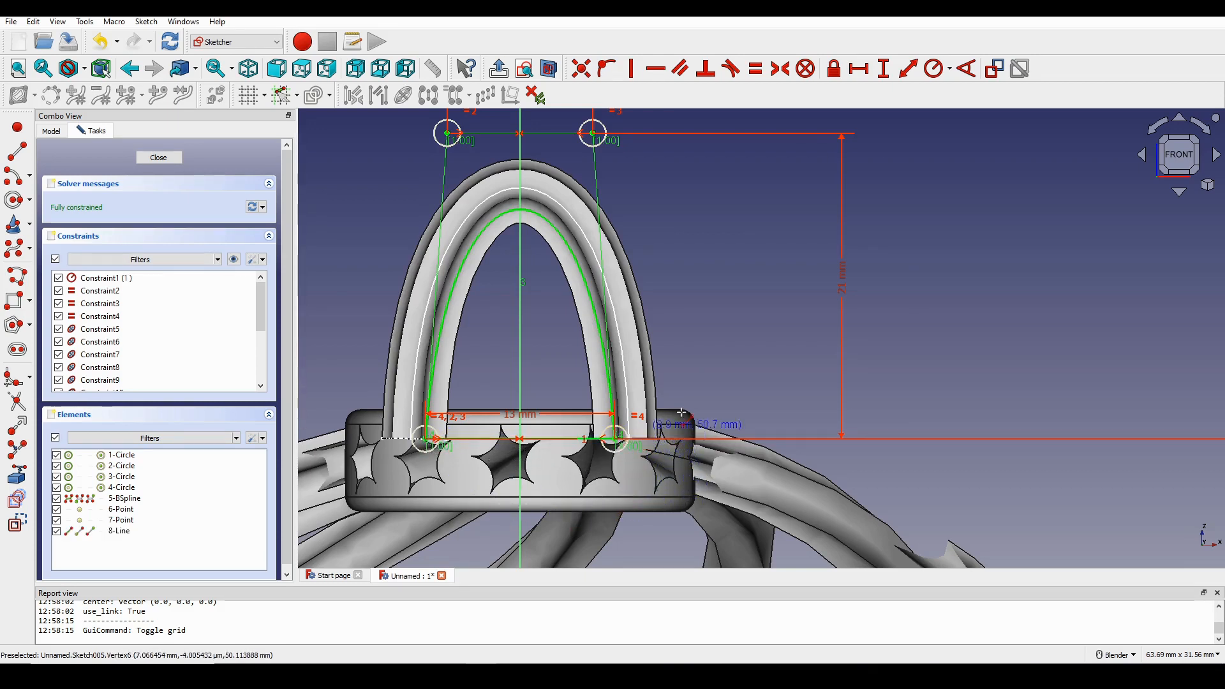
- Sketch an upright ellipse inside the arch, centred on the vertical axis, with a major radius of about 4.8 mm
middle_click_drag(682, 336, 718, 347, "shift")
scroll(615, 291, "up", 1)
mouse_move(615, 292)
middle_mouse_down("shift")
mouse_move(634, 307)
mouse_move(593, 312)
middle_mouse_up("shift")
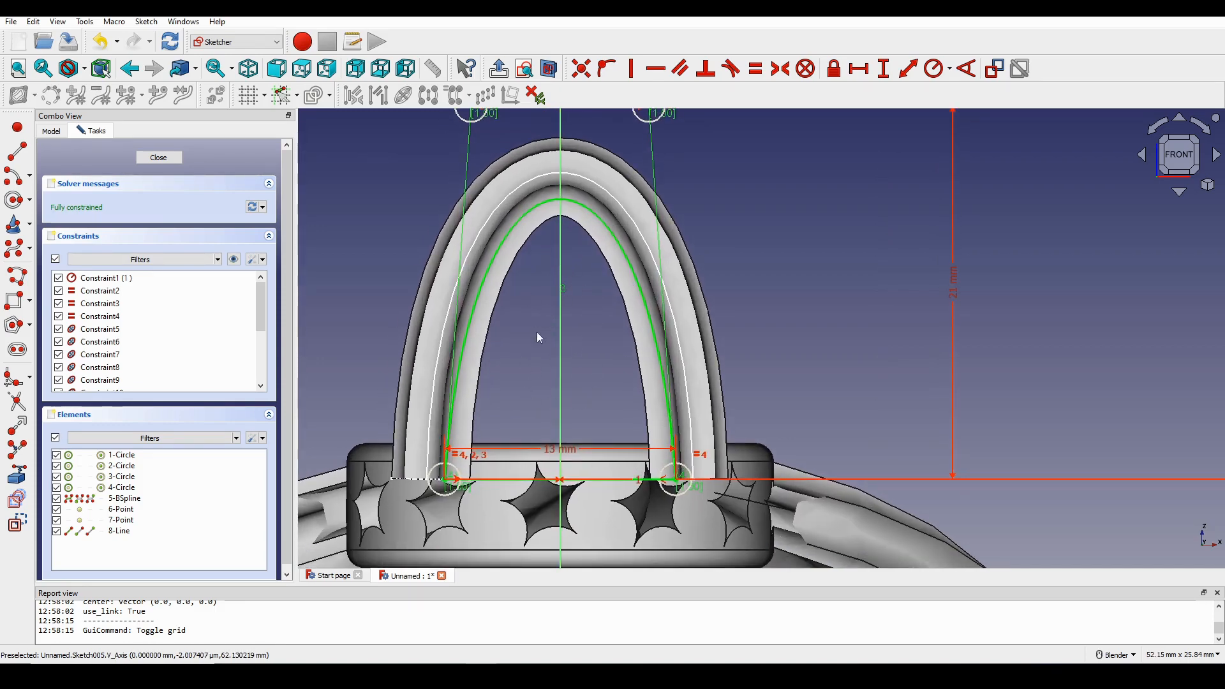
scroll(588, 328, "up", 1)
middle_click_drag(591, 358, 580, 335, "shift")
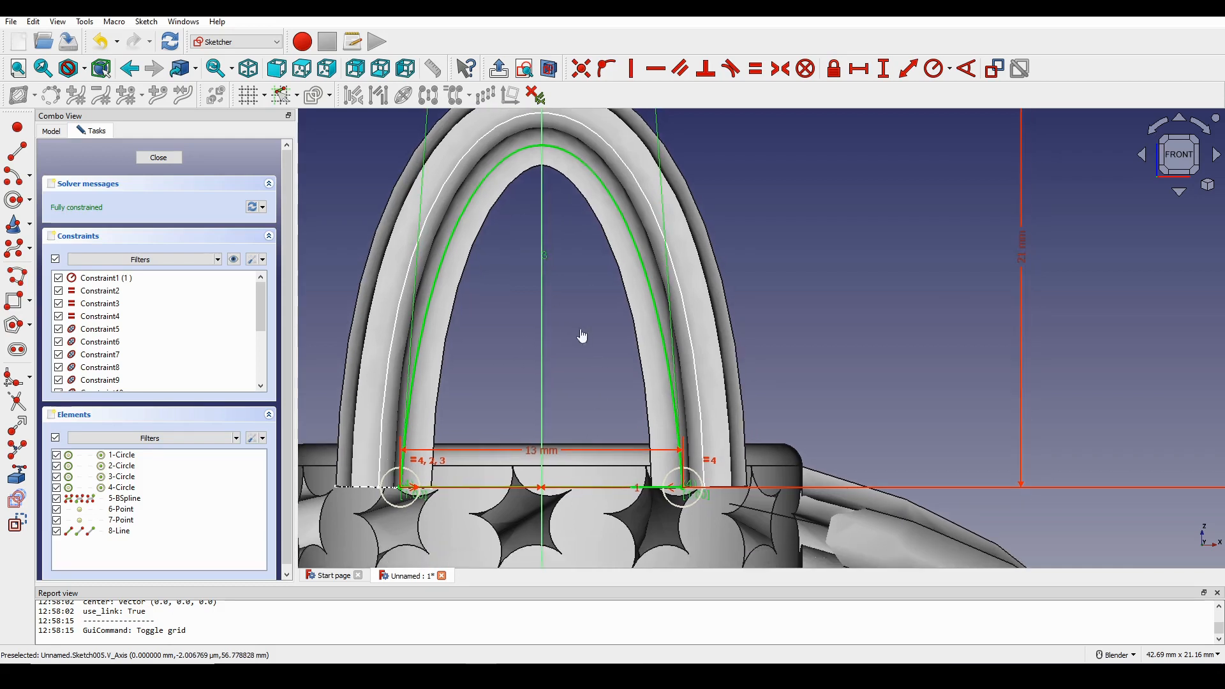
left_click(15, 229)
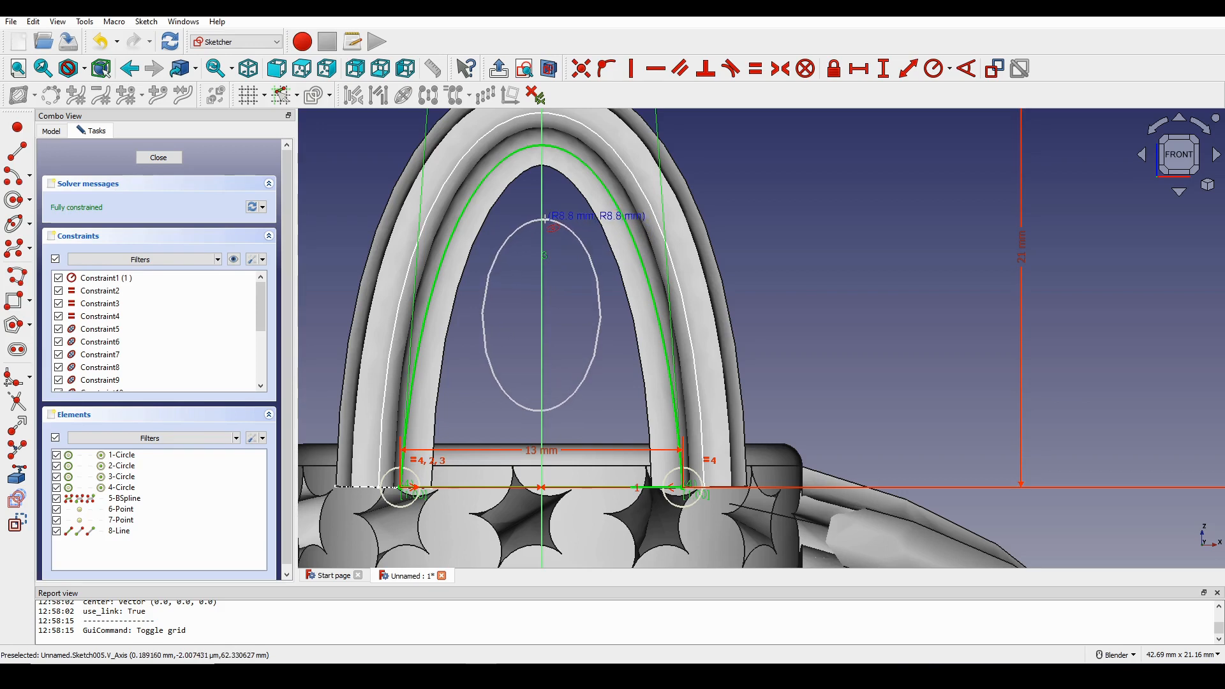
left_click(541, 211)
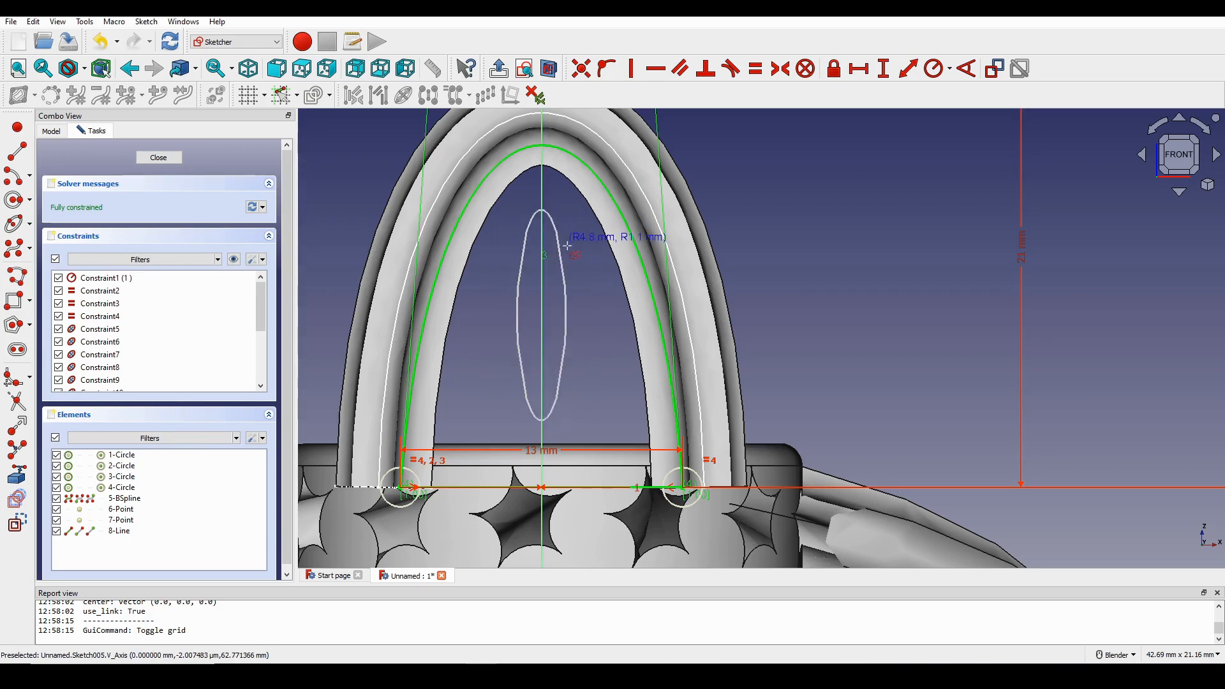
left_click(610, 276)
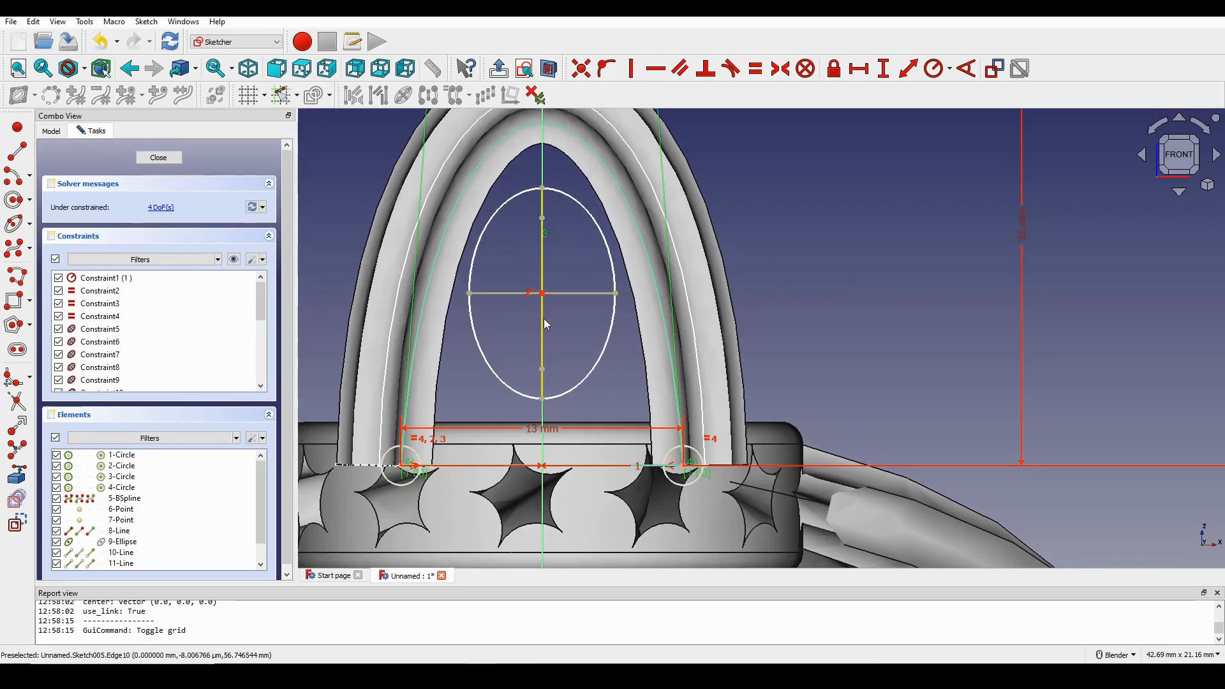
- Constrain the ellipse's major axis to be vertical, and shift the ellipse slightly lower inside the arch
left_click(542, 320)
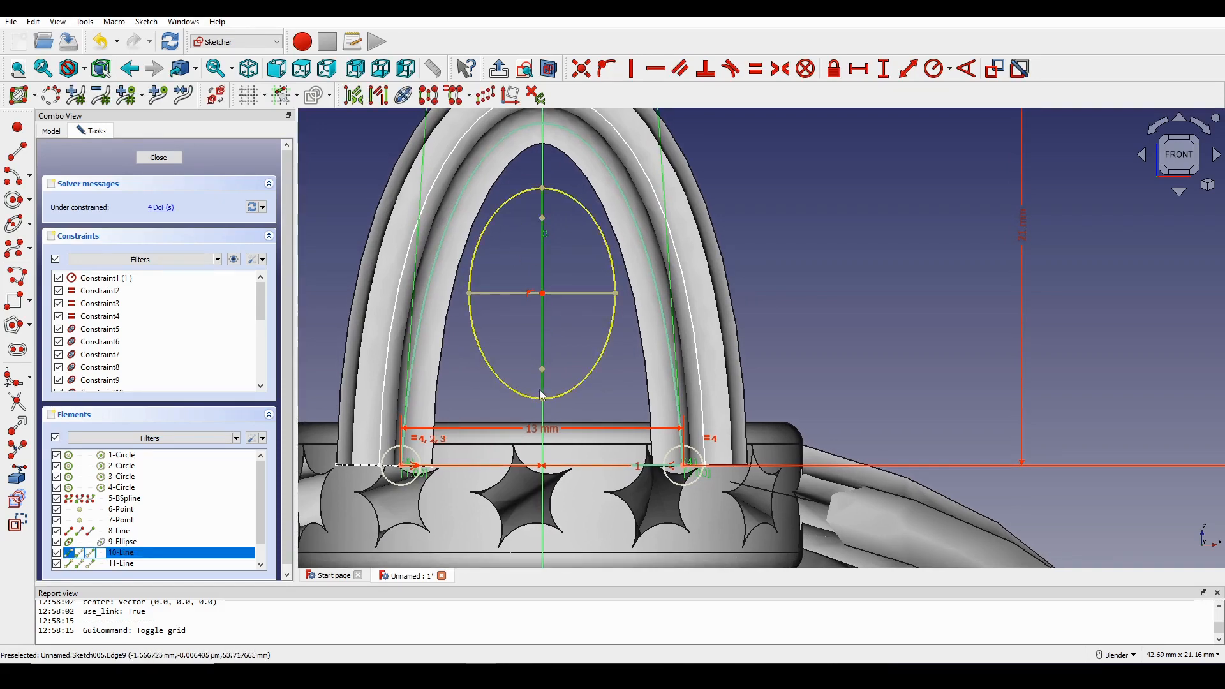
key("v")
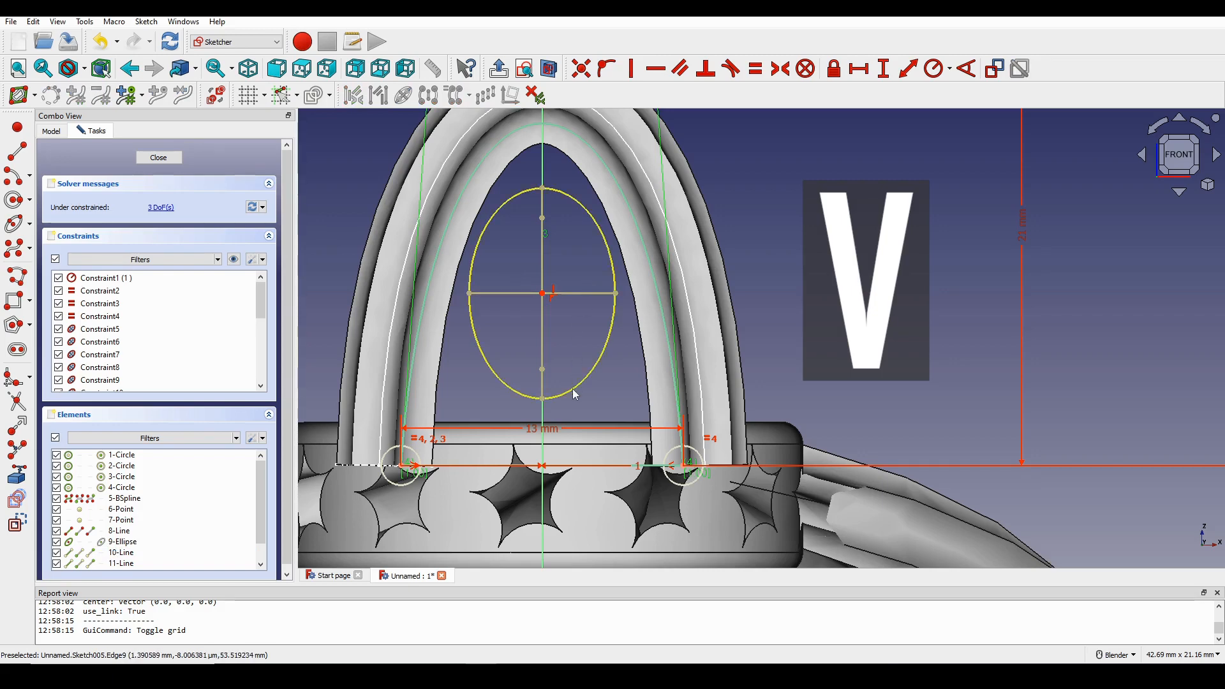
scroll(574, 393, "down", 3)
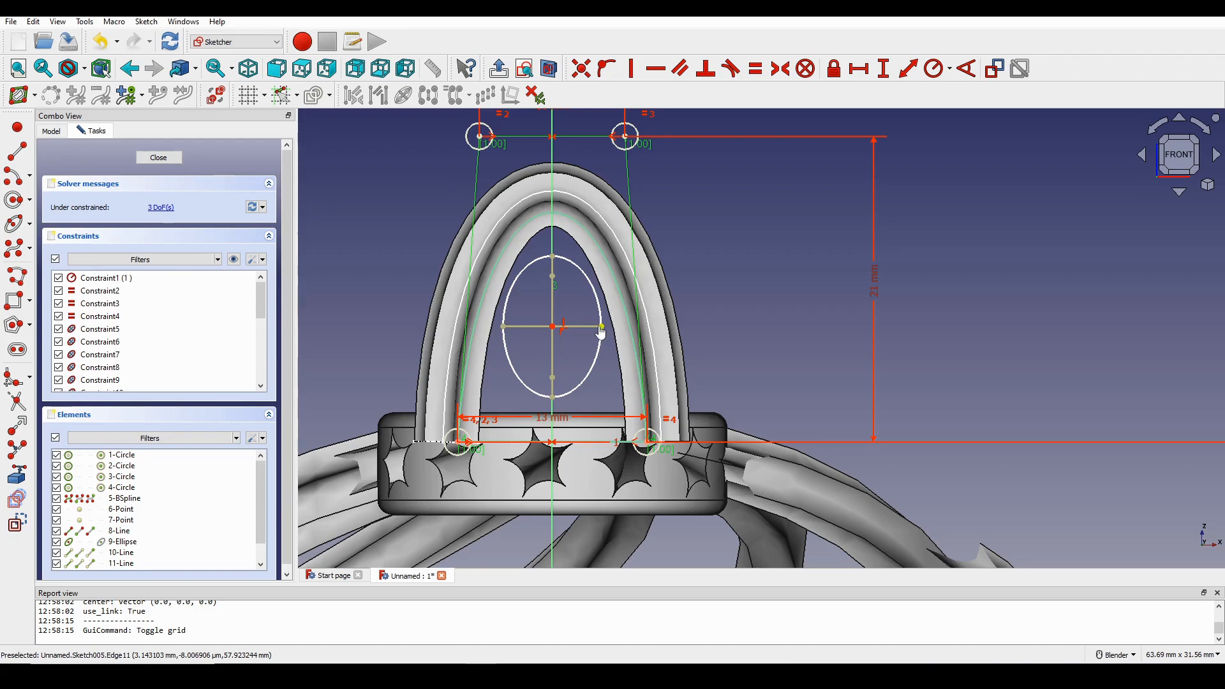
left_click_drag(600, 331, 601, 340)
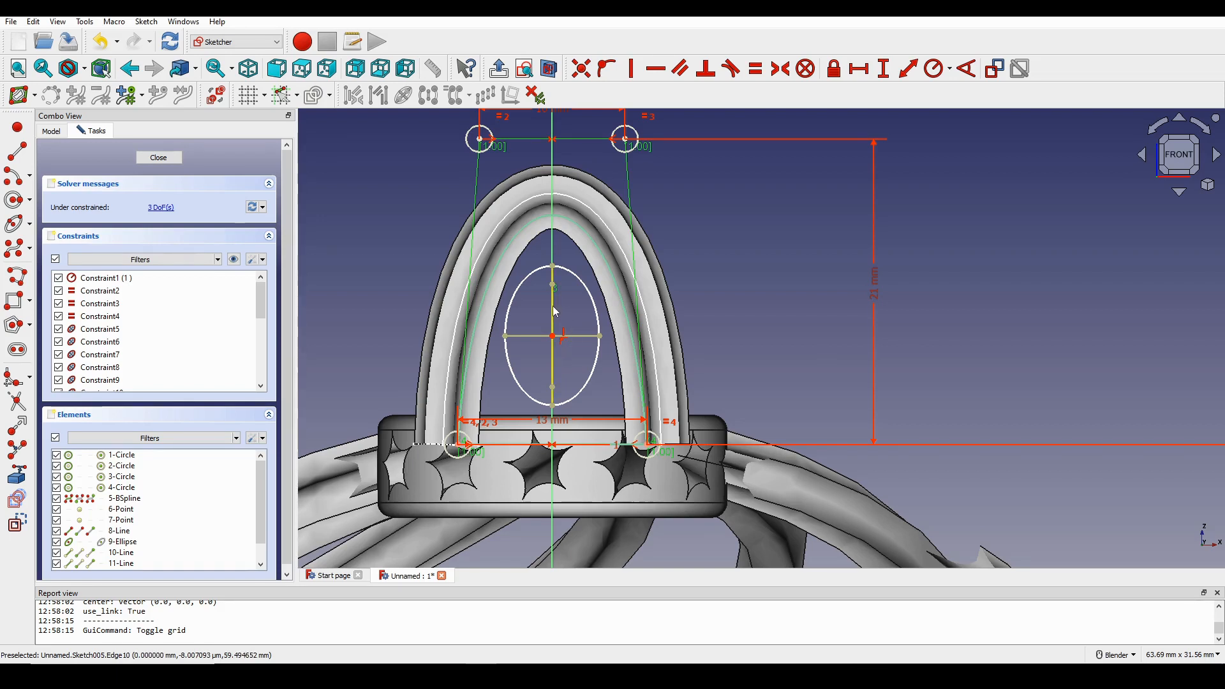
- Constrain the ellipse's horizontal minor axis to a length of 5 mm and finish the sketch
left_click(568, 336)
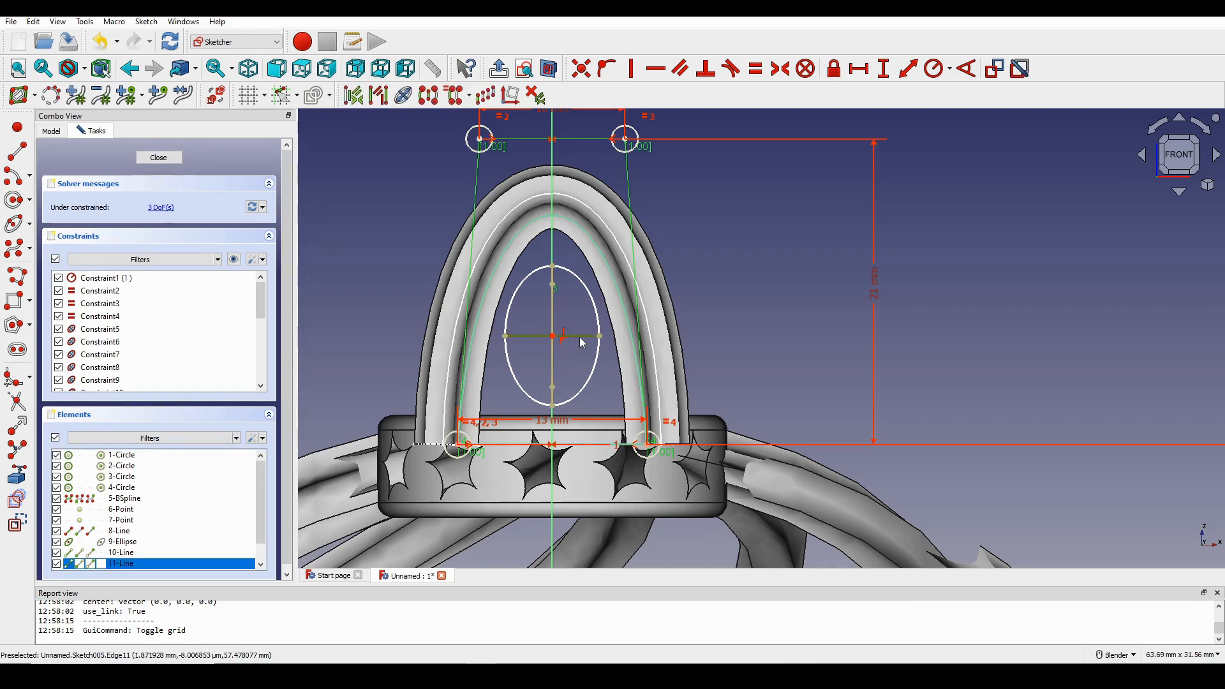
key("l")
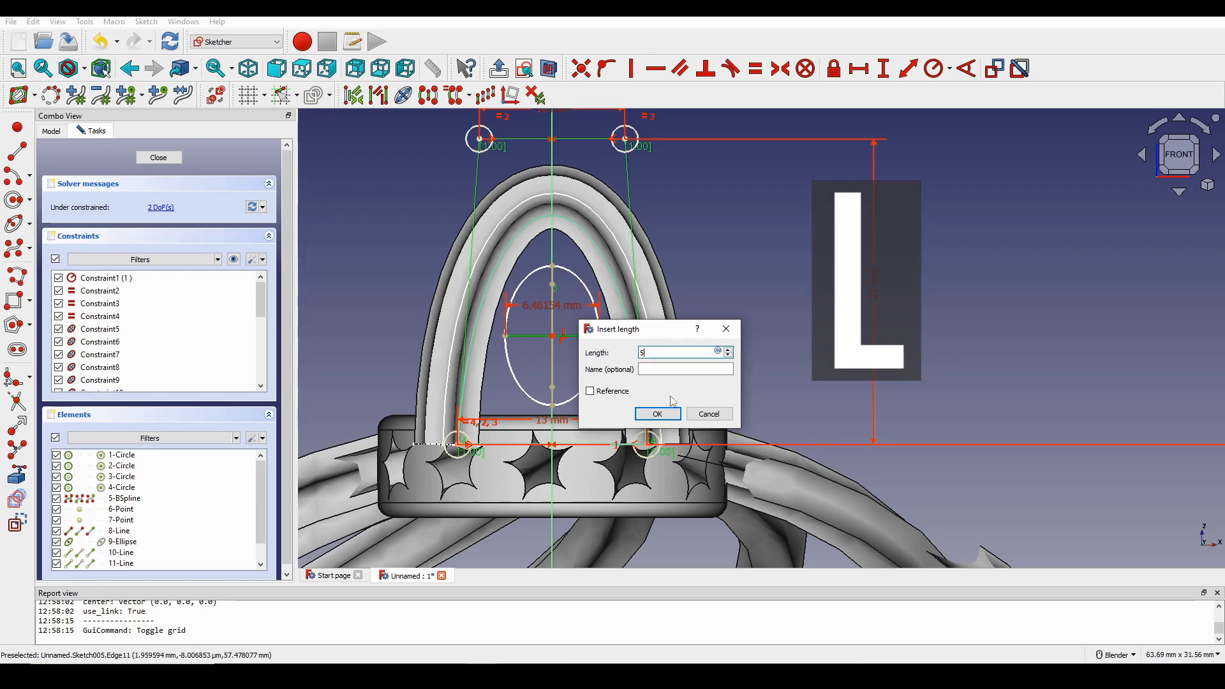
type("5")
left_click(657, 413)
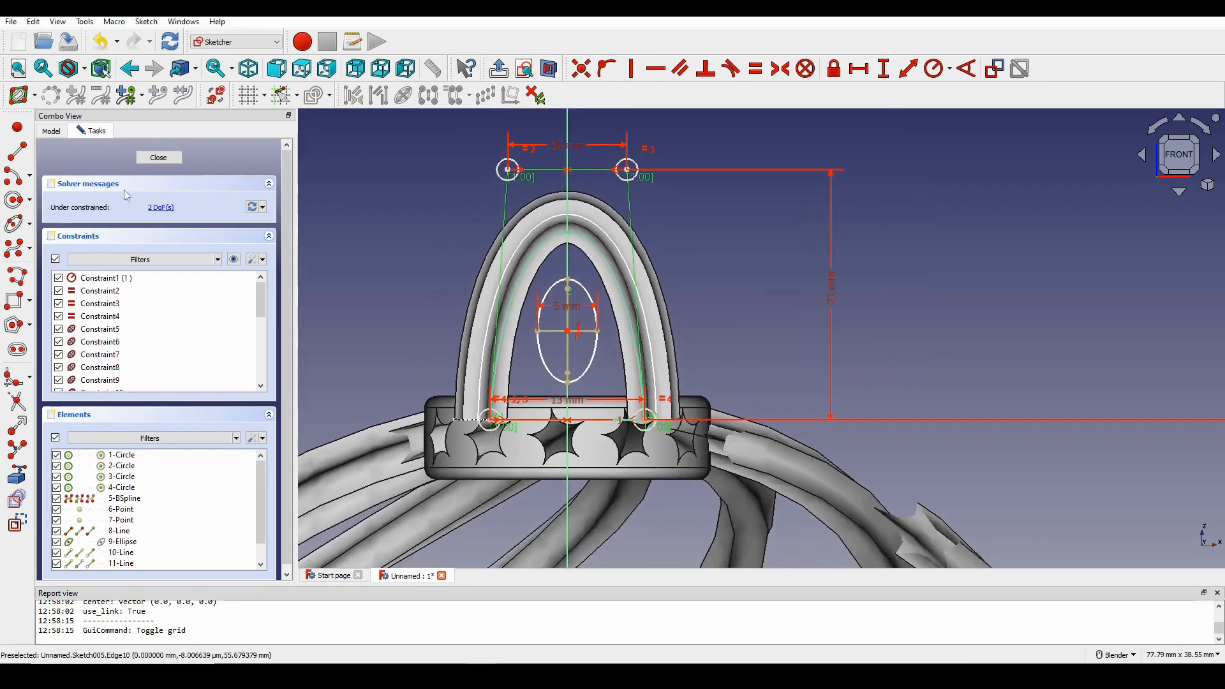
left_click(167, 160)
- In the Part workbench, extrude the arch sketch symmetrically along its normal by 4 mm as a solid
scroll(463, 254, "down", 2)
middle_click_drag(466, 258, 560, 313)
scroll(560, 311, "up", 1)
middle_click_drag(564, 314, 572, 319, "shift")
left_click(44, 261)
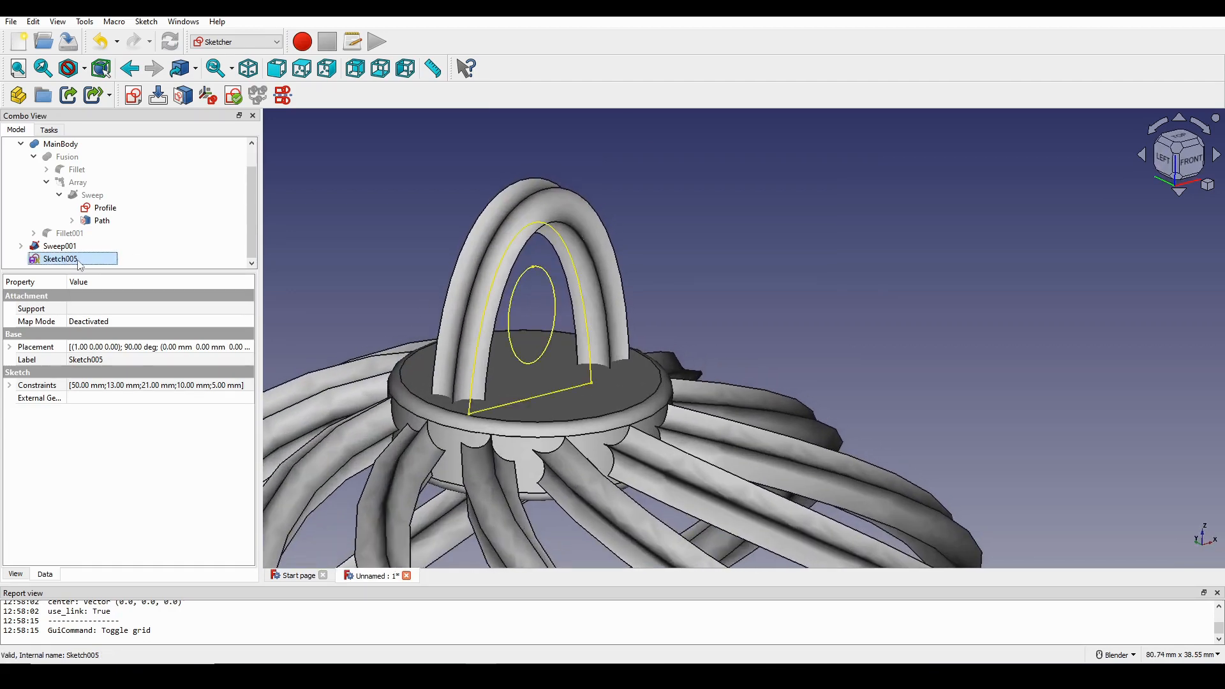
left_click(236, 41)
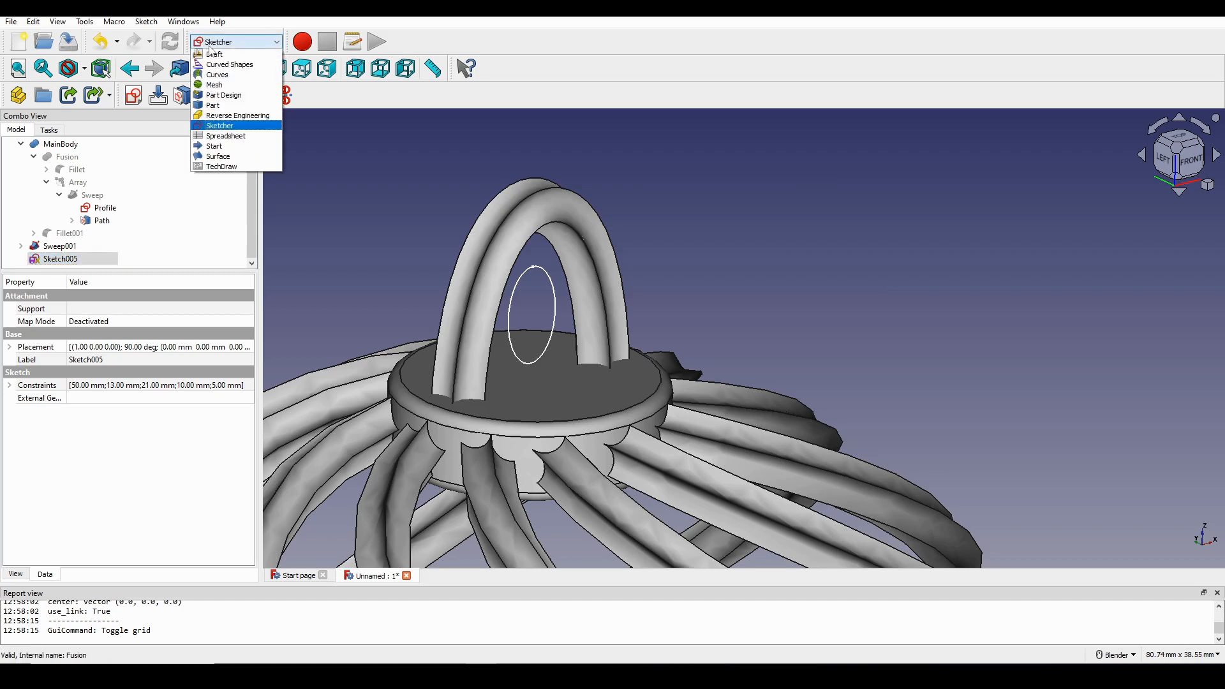
left_click(210, 105)
left_click(17, 102)
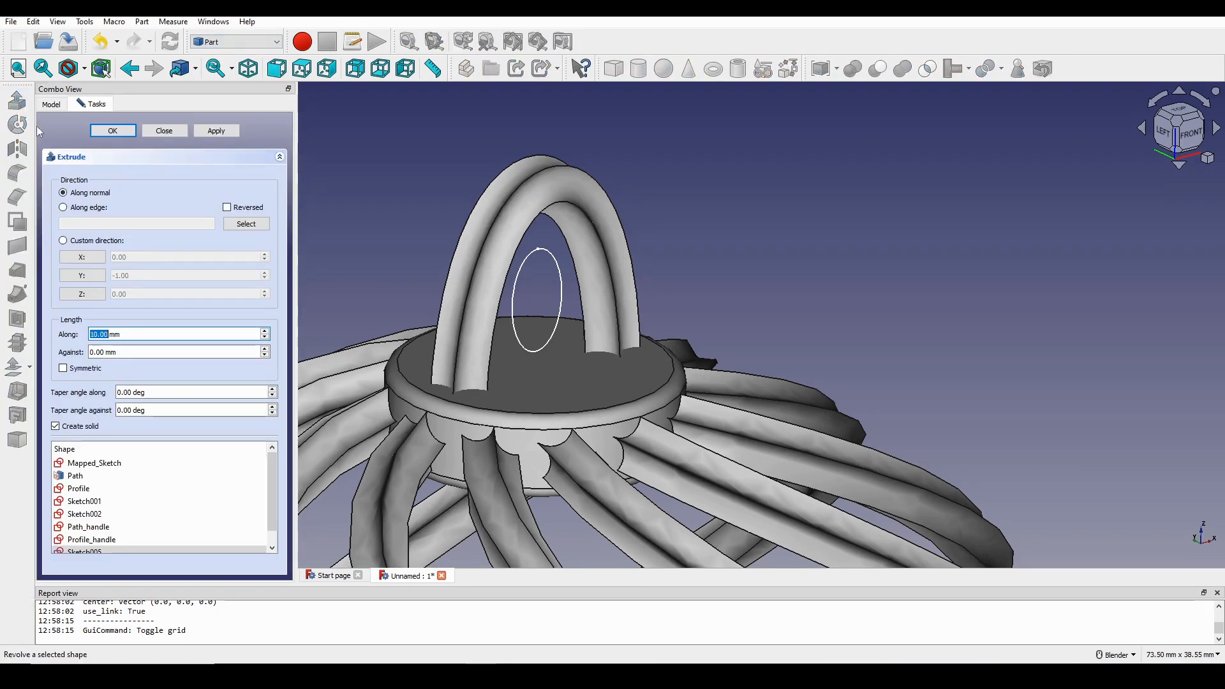
left_click(63, 368)
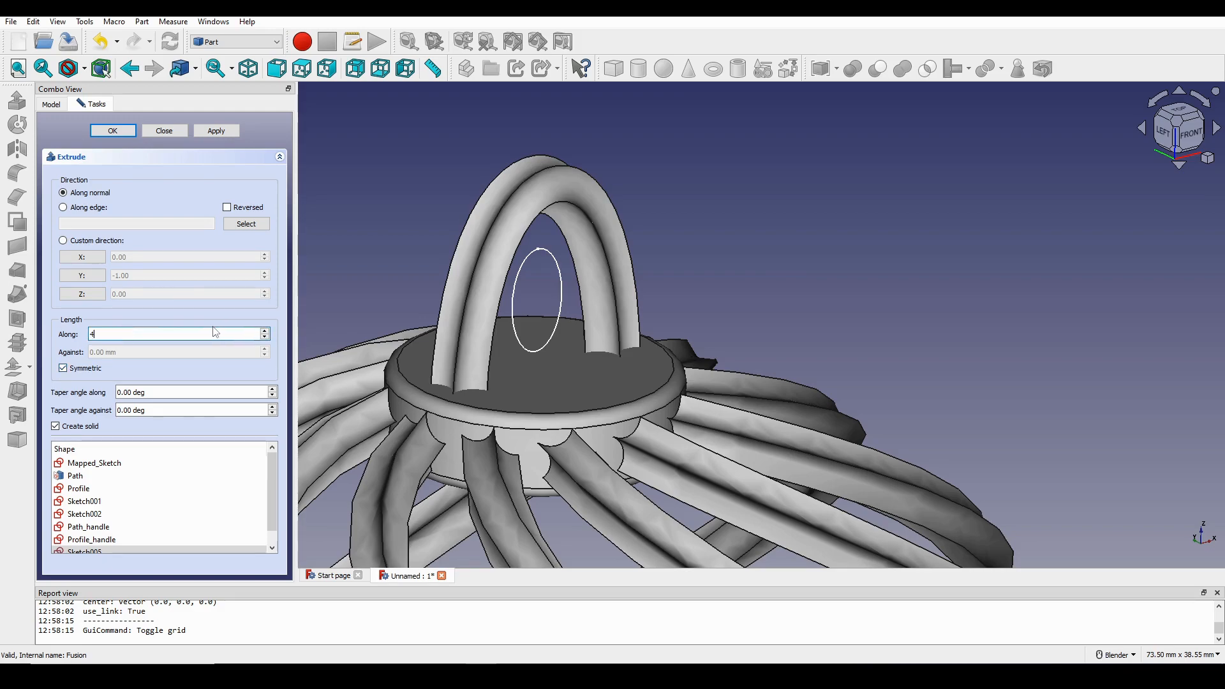
left_click(113, 131)
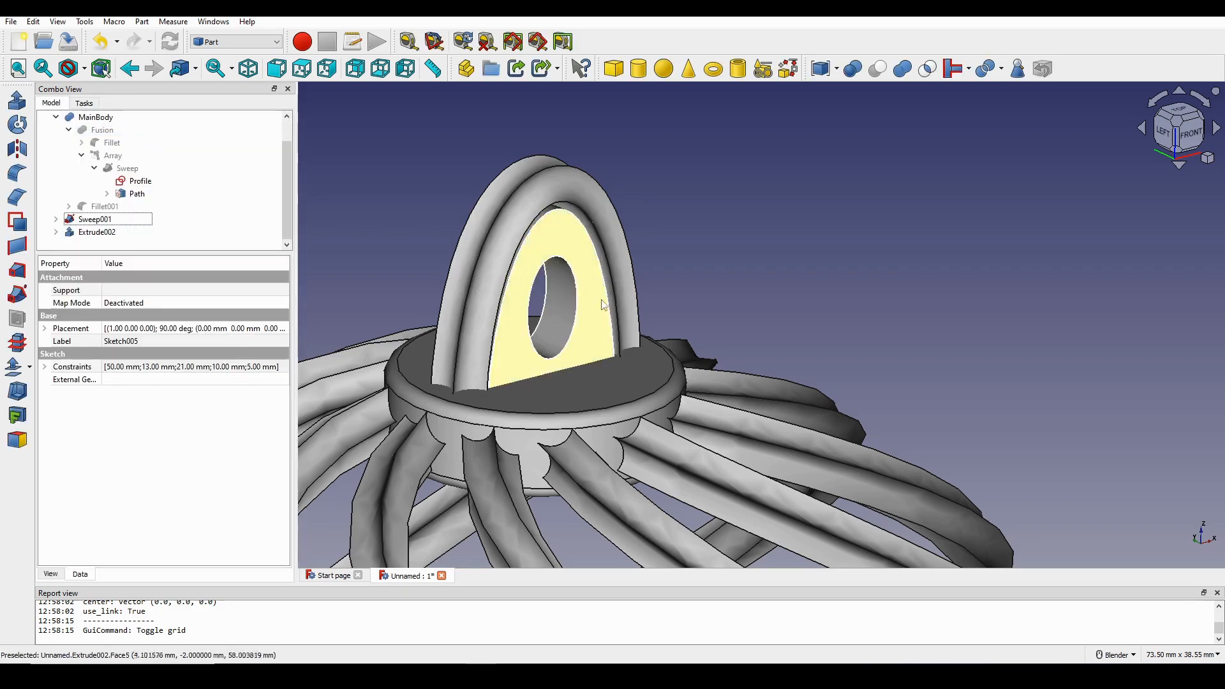
- Fillet the outer arch edges and the elliptical opening's edges on both faces of the extruded plate with a 1 mm radius
middle_click_drag(562, 275, 593, 399)
scroll(502, 273, "up", 2)
scroll(683, 312, "up", 2)
scroll(613, 357, "up", 2)
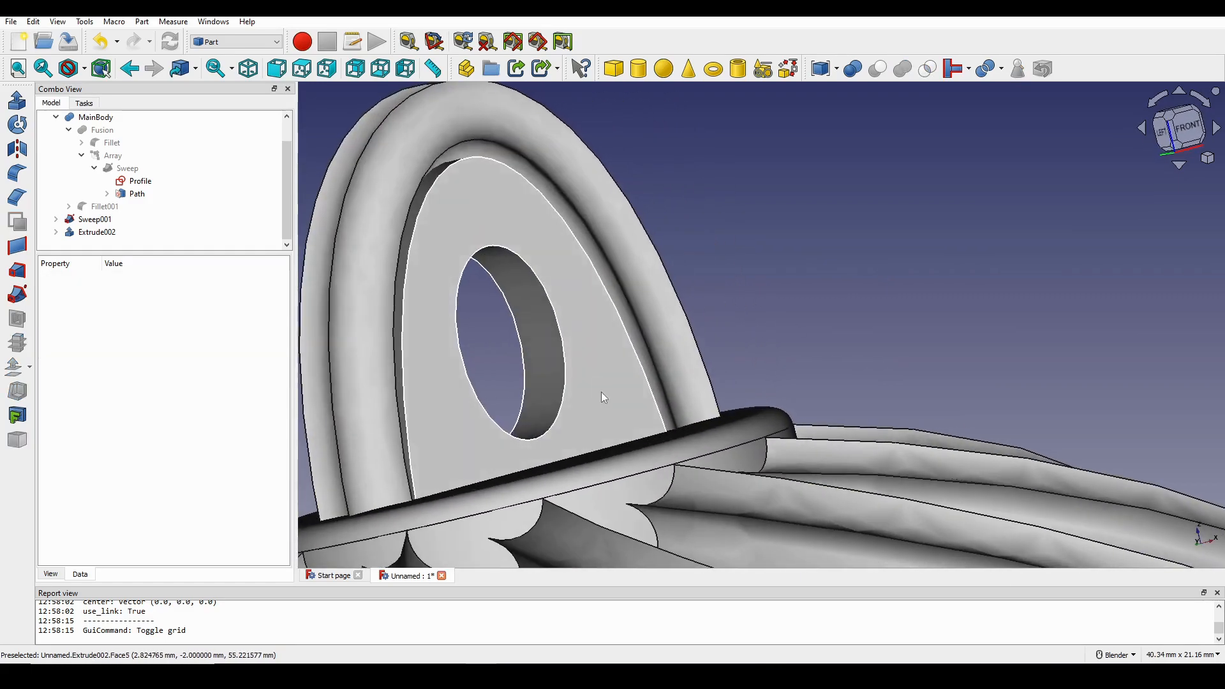
left_click(566, 400)
middle_click_drag(597, 494, 617, 277)
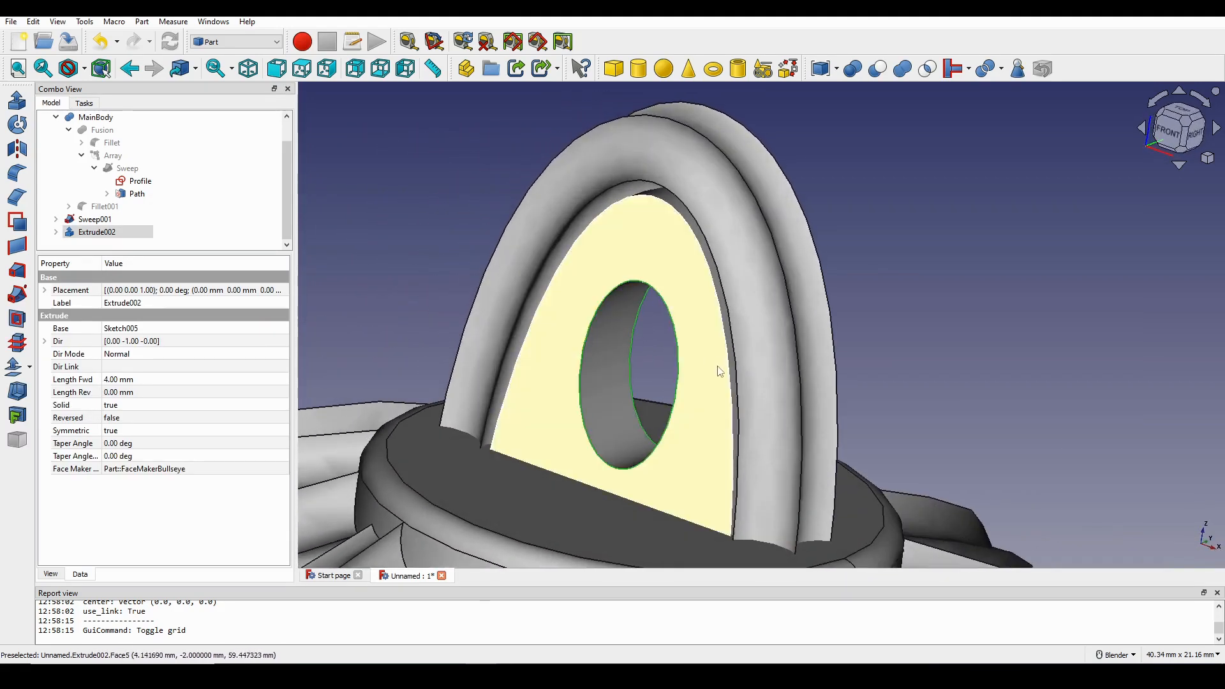
middle_click_drag(730, 380, 458, 342)
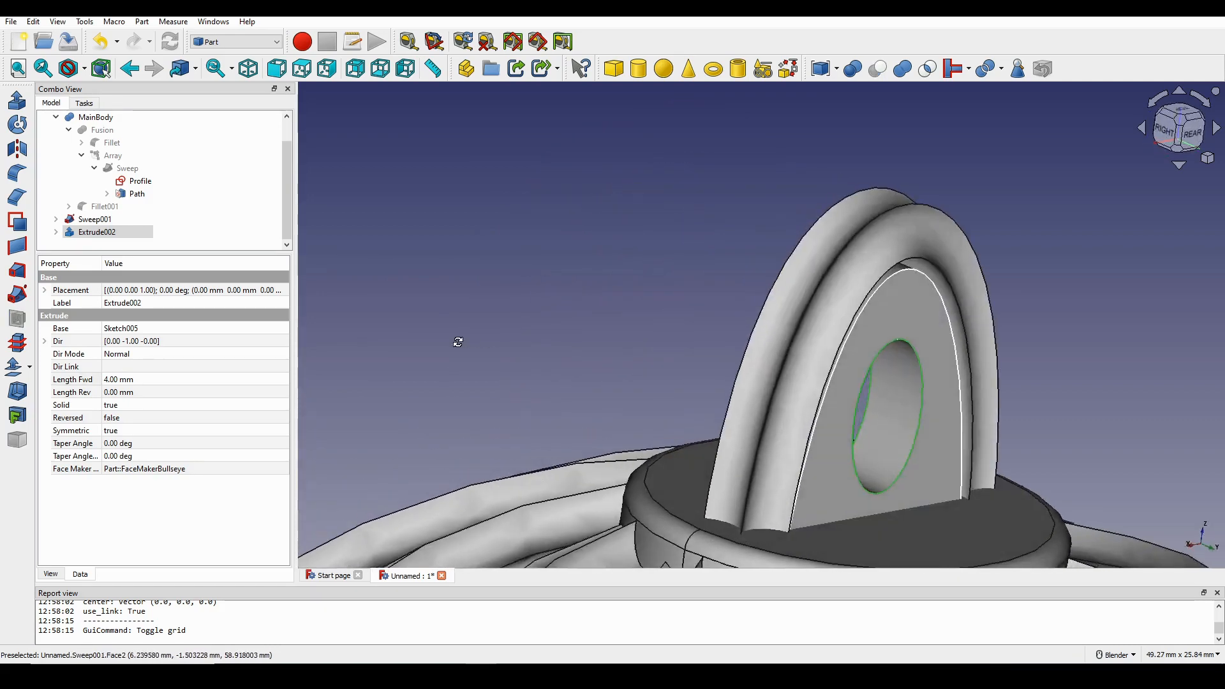
scroll(717, 358, "up", 4)
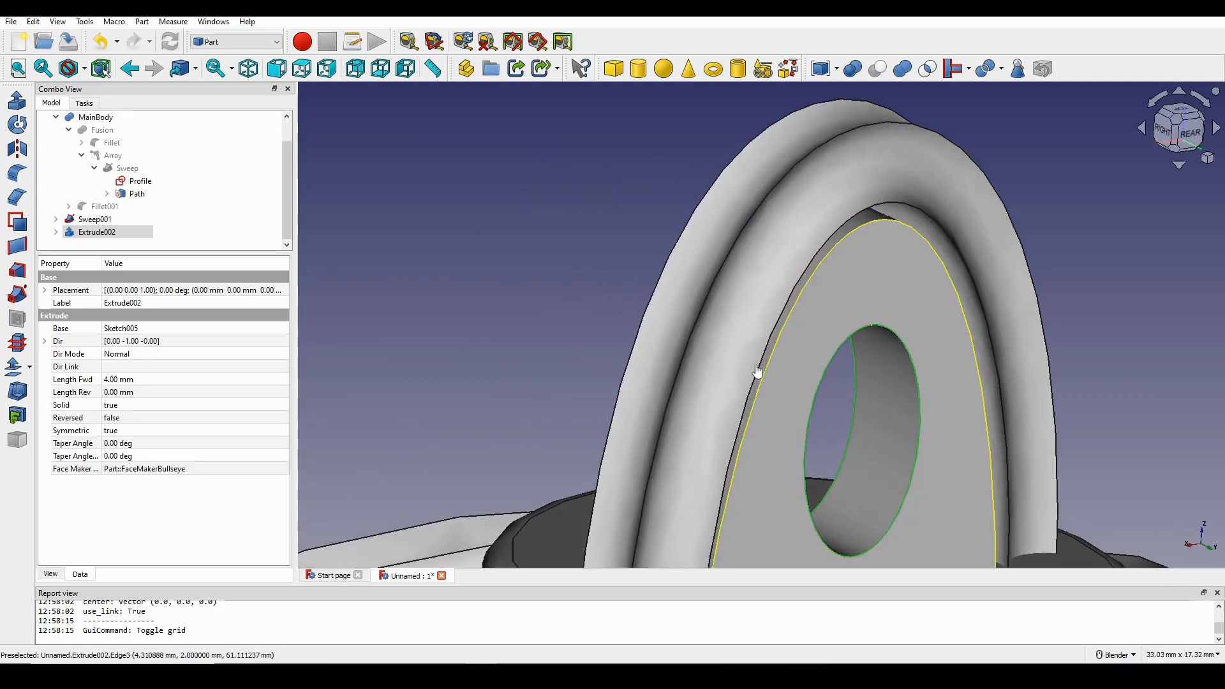
scroll(757, 370, "down", 4)
middle_click_drag(757, 370, 1007, 386)
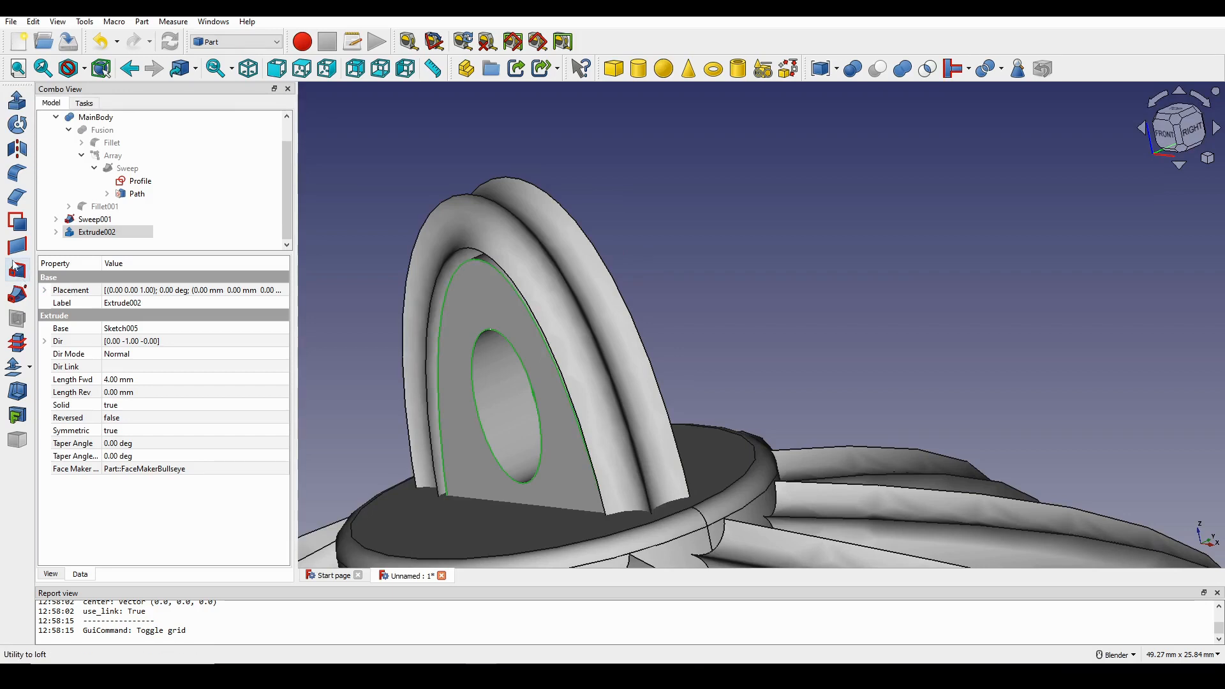
left_click(17, 172)
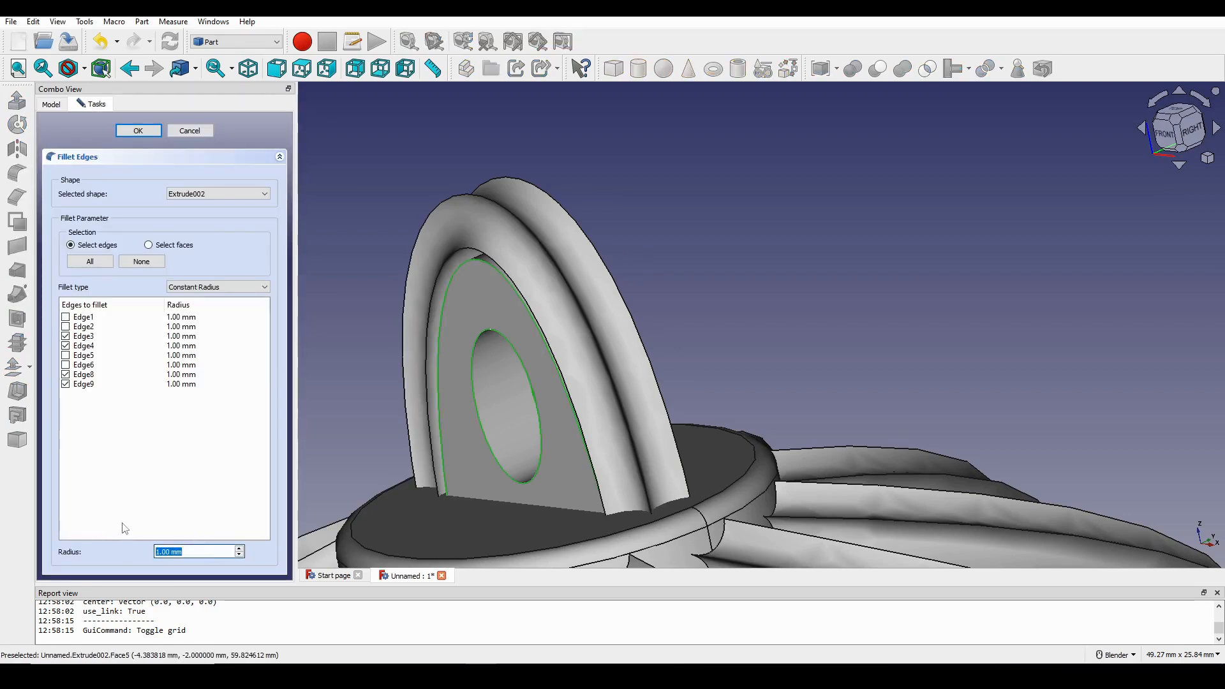
left_click(136, 131)
middle_click_drag(358, 260, 663, 372)
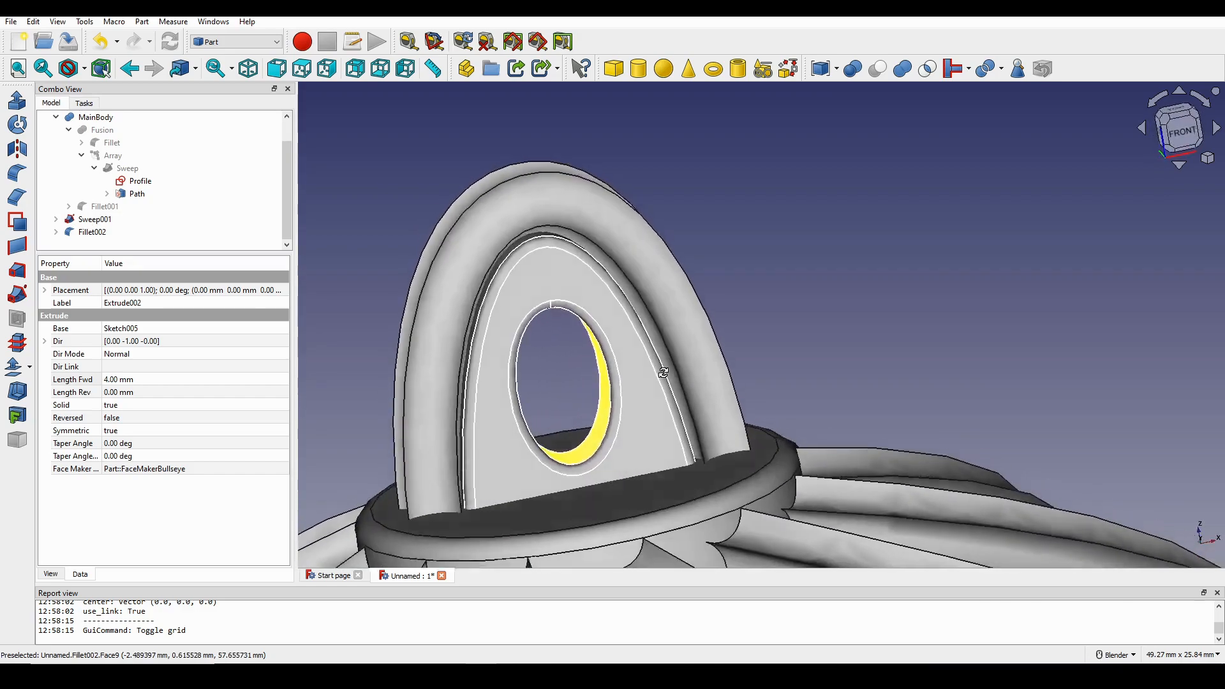
- Rename the filleted inner arch plate as Inner_handle
scroll(663, 373, "down", 8)
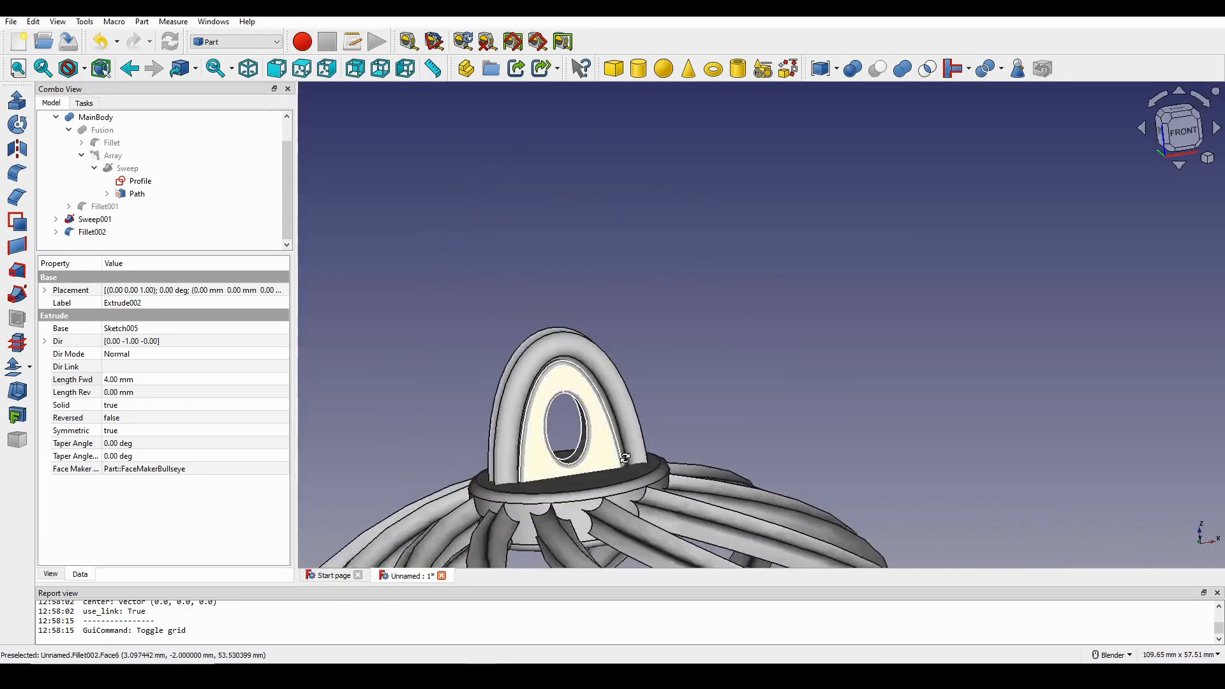
scroll(625, 458, "up", 2)
middle_click_drag(637, 510, 523, 452)
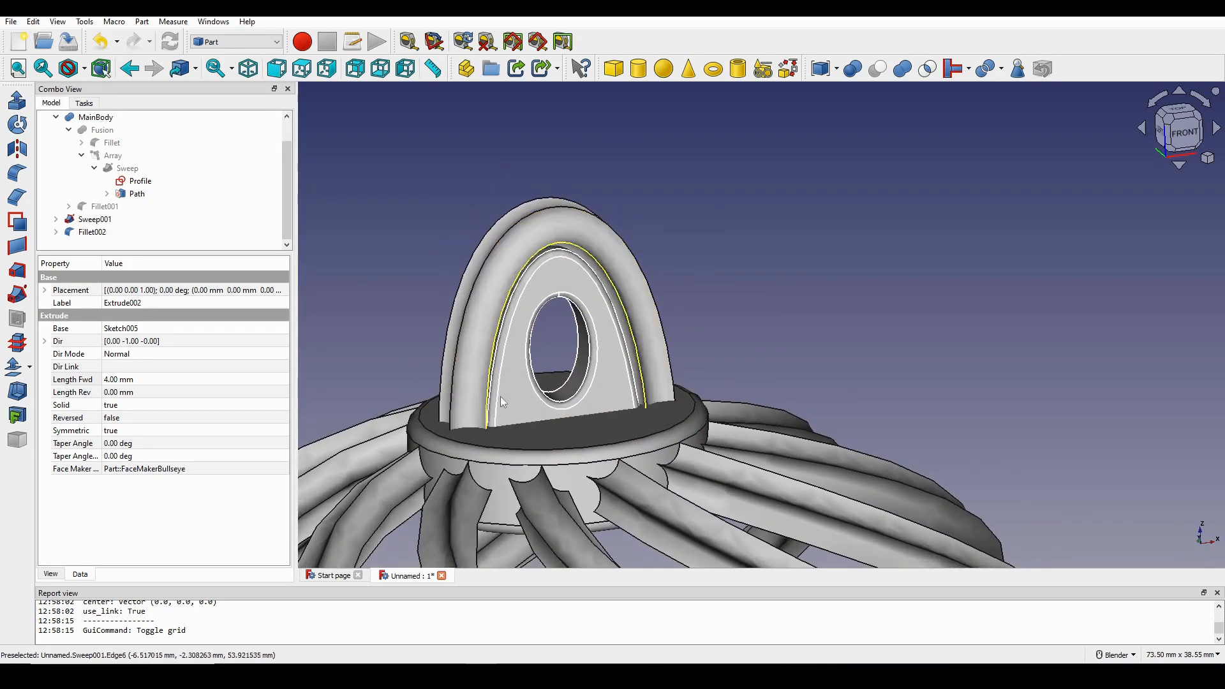
left_click(514, 400)
right_click(101, 233)
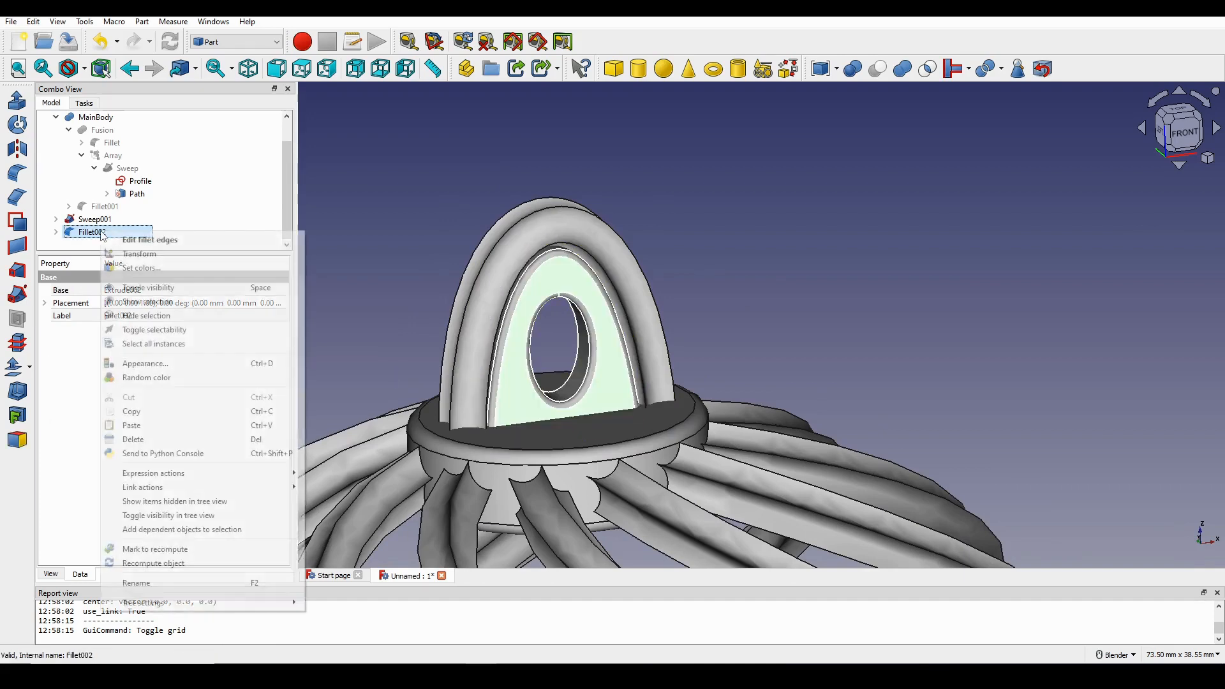
left_click(179, 583)
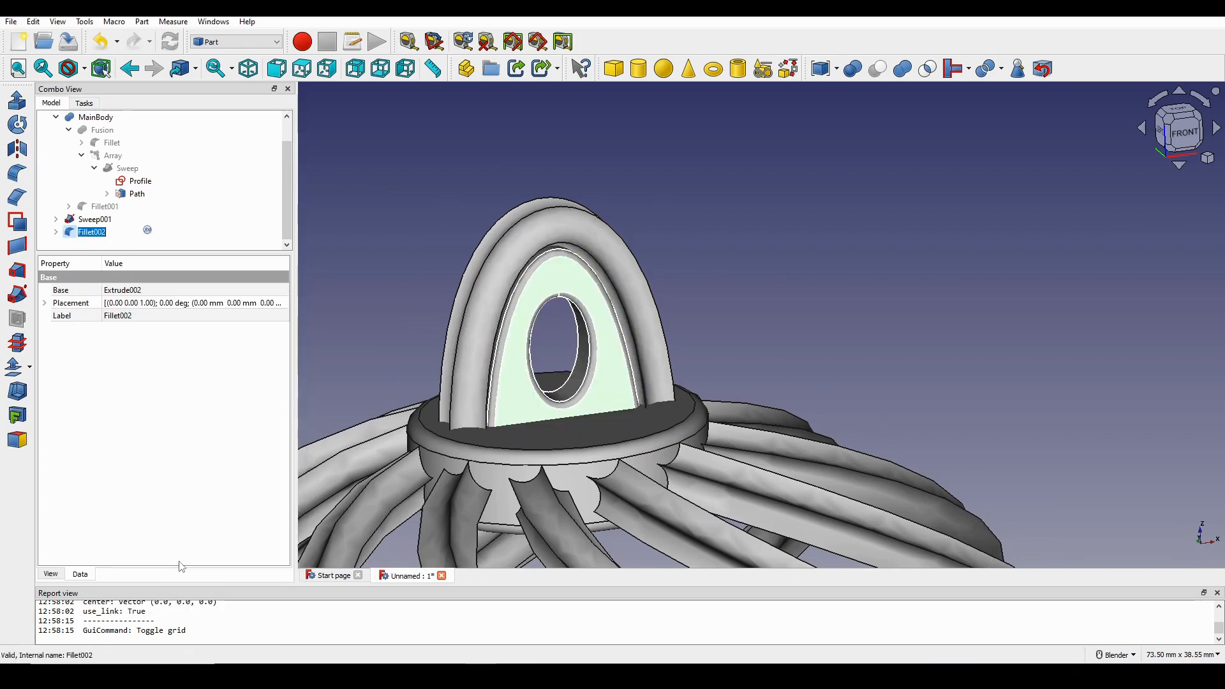
type("Inner")
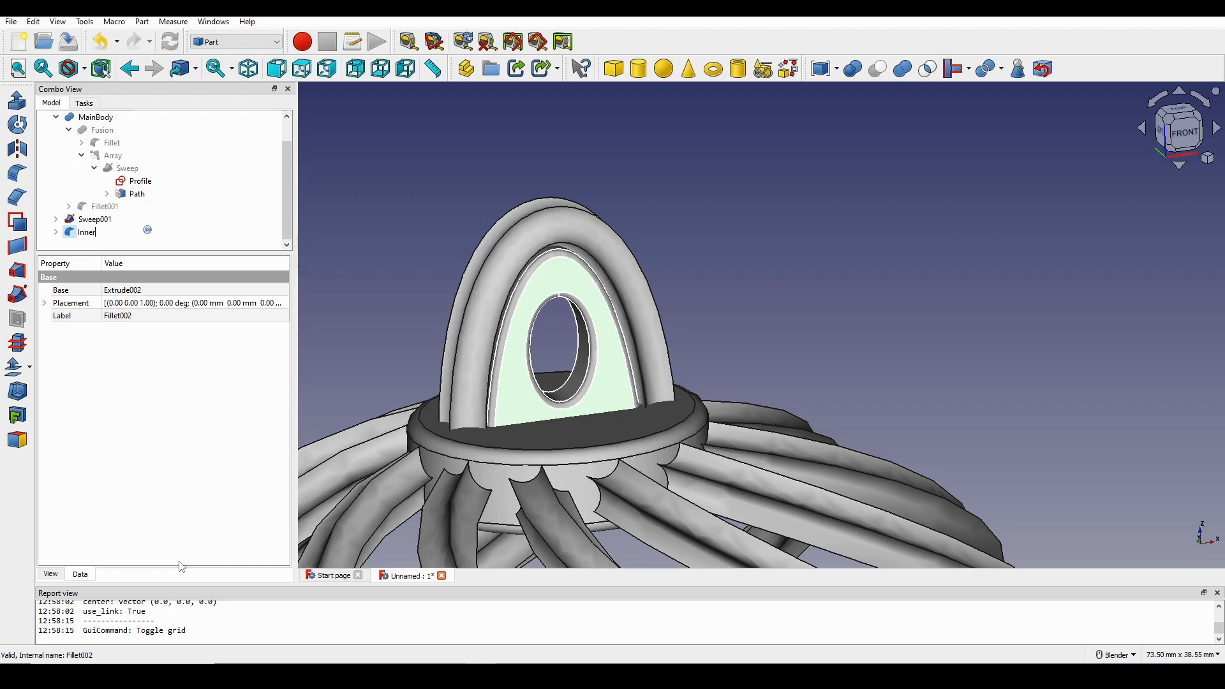
type("Hanndle")
key("Return")
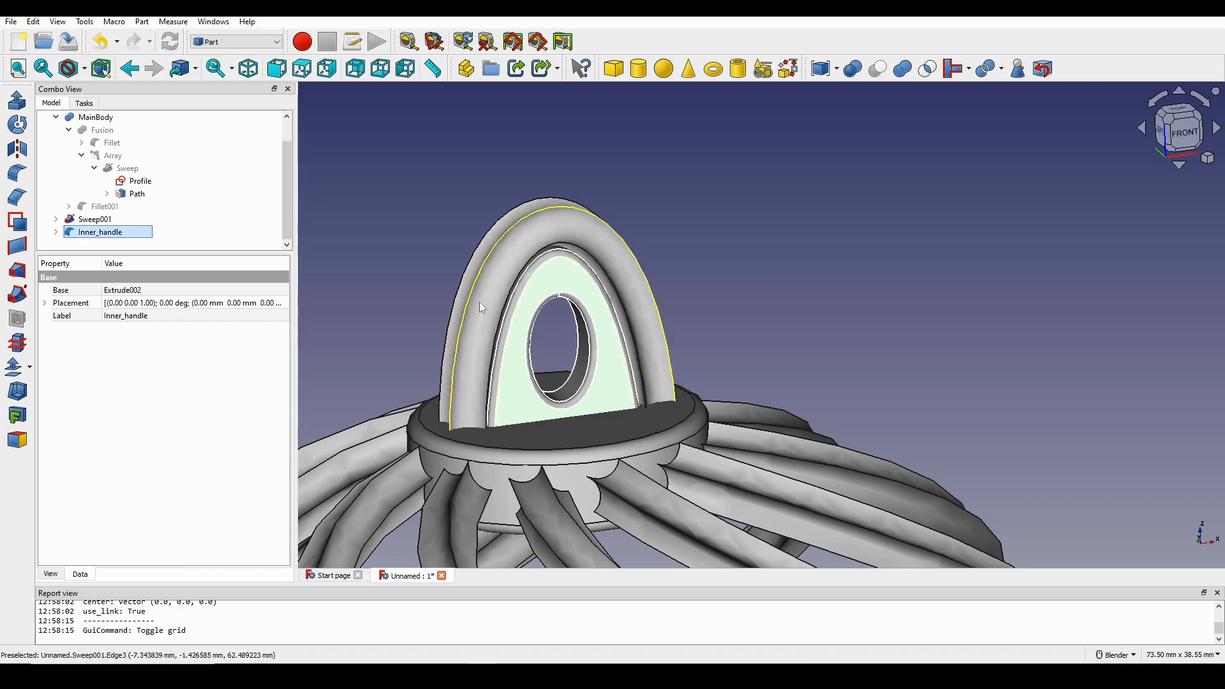
- Rename the swept arch around the plate as Outer_handle
left_click(96, 220)
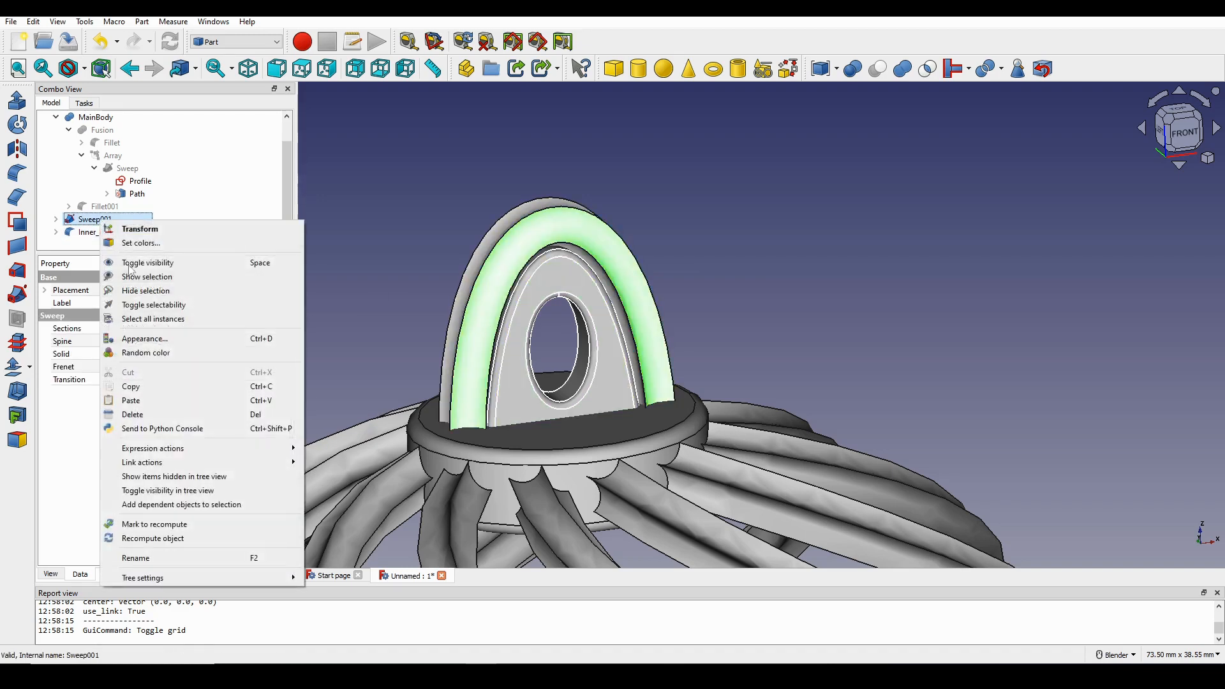
left_click(165, 557)
type("O")
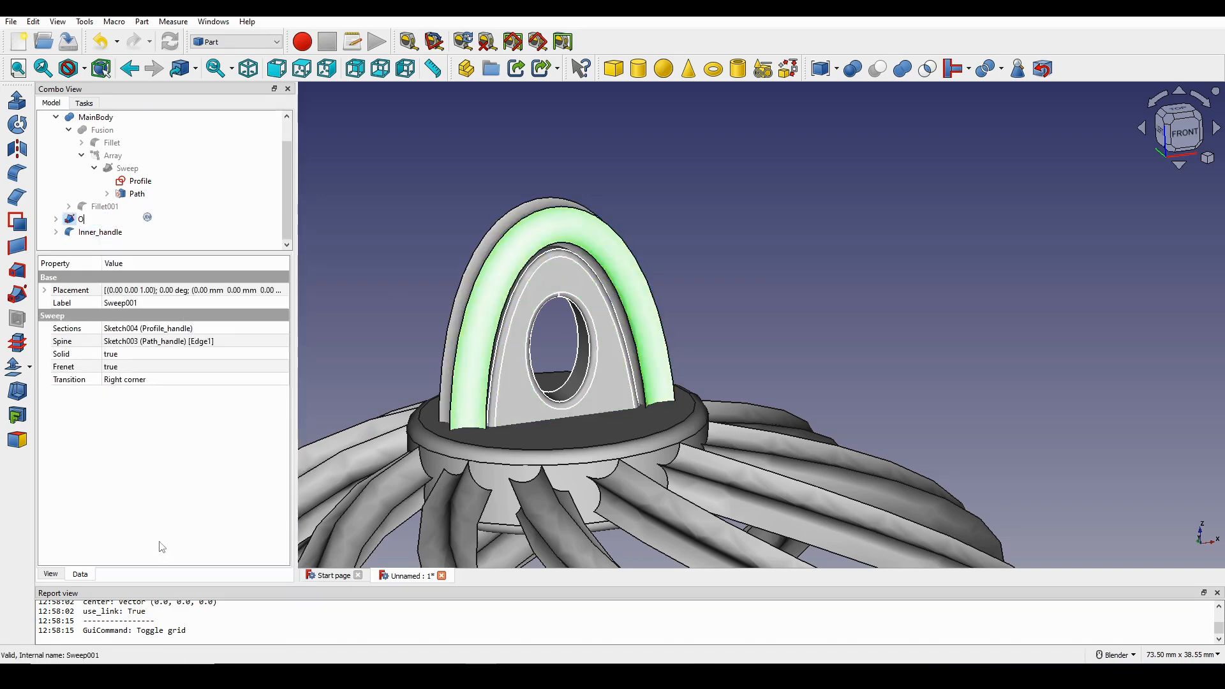
type("uter_")
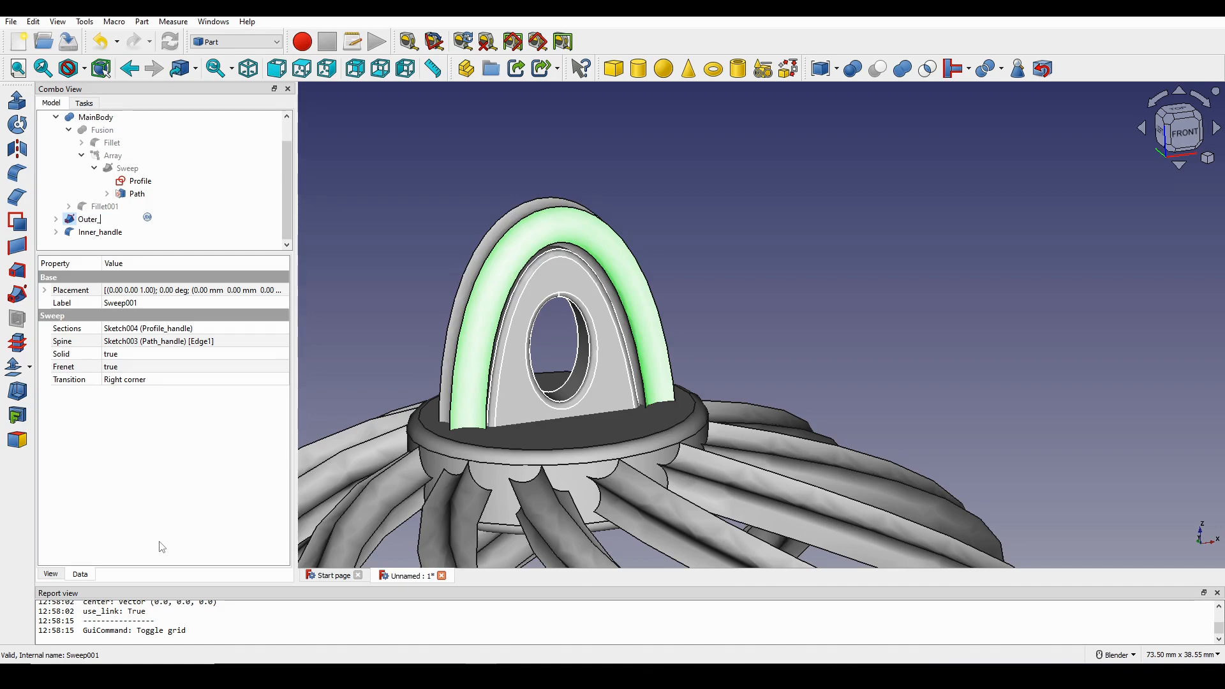
type("handle")
key("Return")
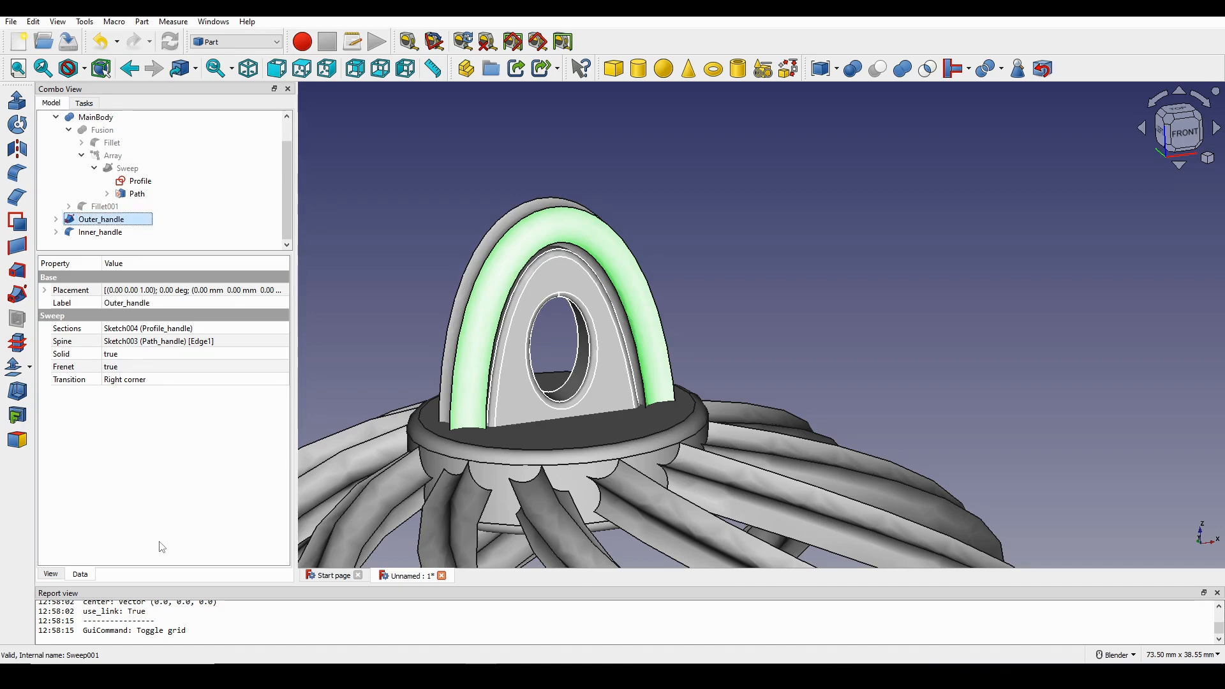
- Fuse MainBody and Outer_handle into one shape with a Boolean union
scroll(673, 332, "down", 4)
scroll(629, 421, "up", 2)
middle_click_drag(623, 360, 615, 394)
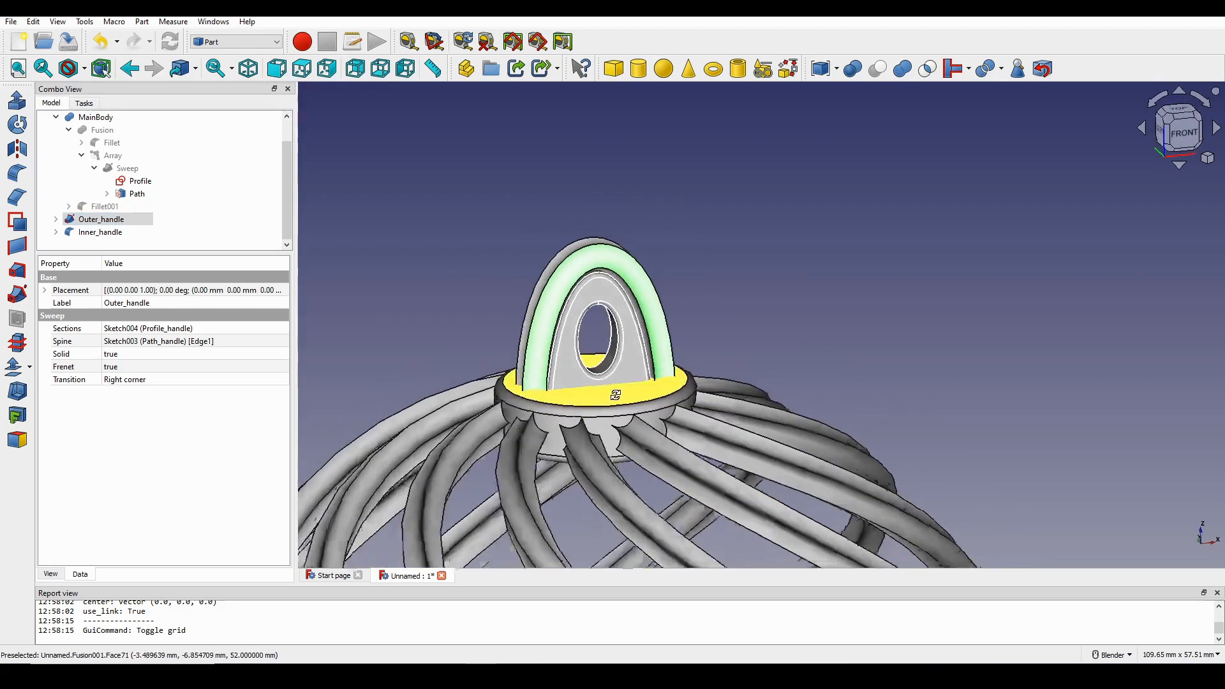
left_click(730, 347)
middle_click_drag(674, 426, 605, 468)
scroll(642, 438, "up", 1)
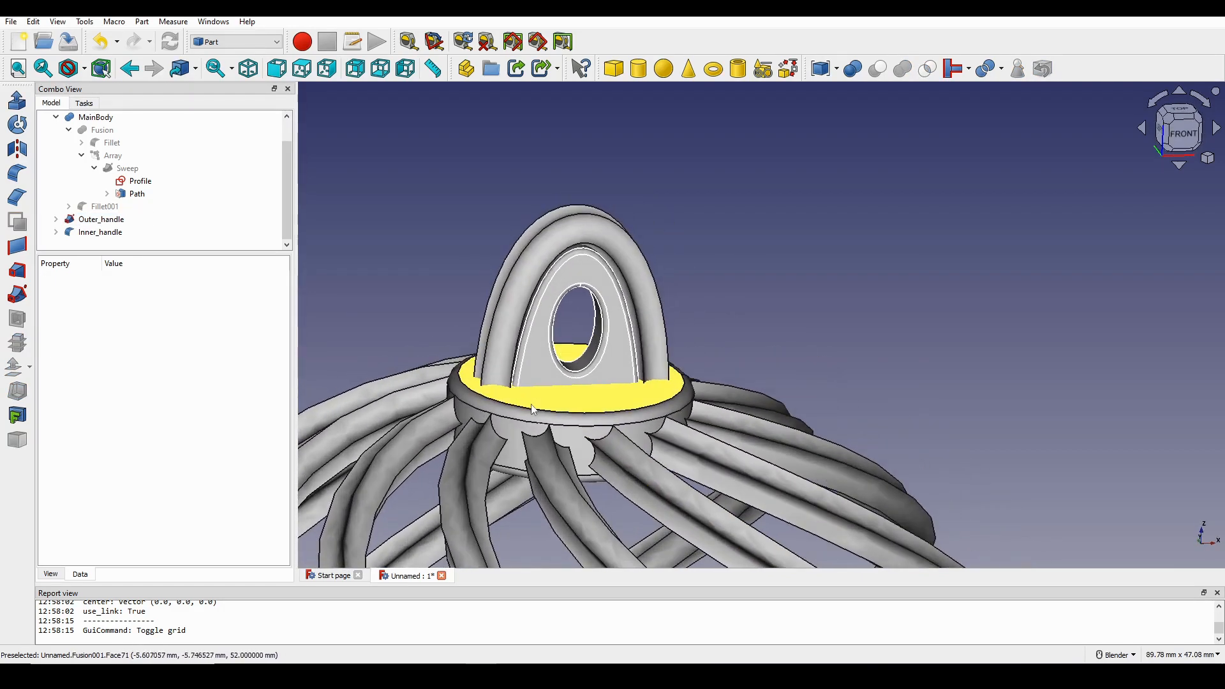
mouse_move(531, 405)
middle_mouse_down()
mouse_move(584, 398)
mouse_move(546, 402)
middle_mouse_up()
left_click(525, 423)
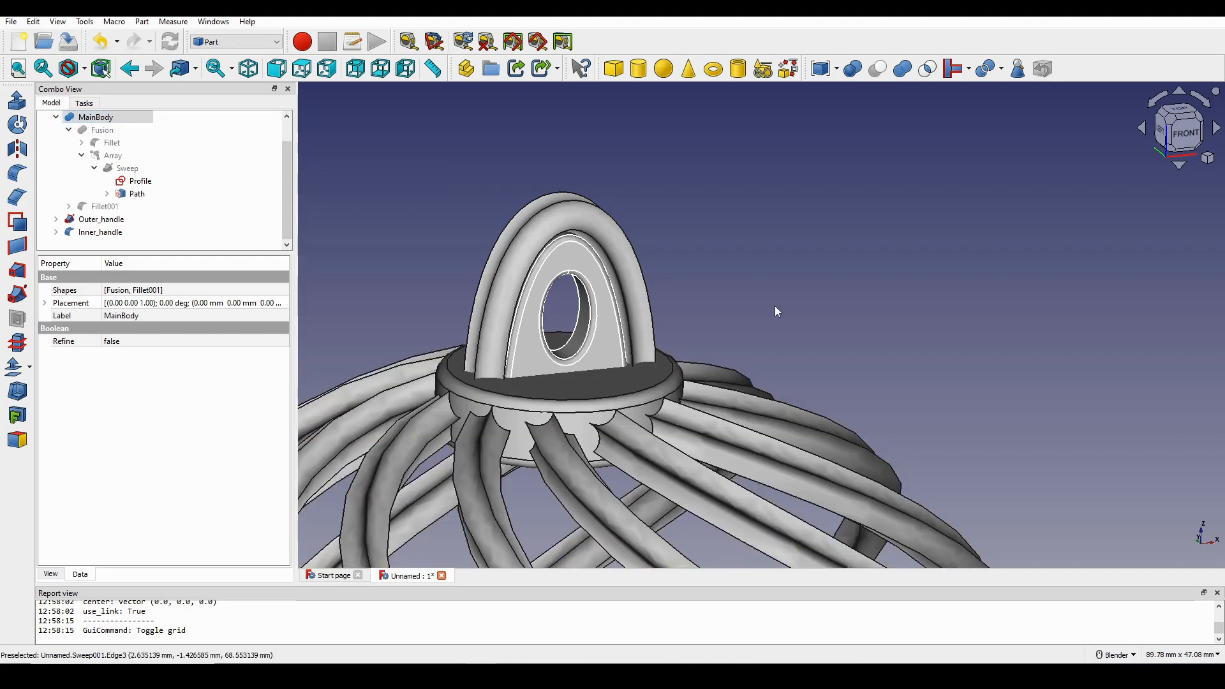
left_click(501, 310, "ctrl")
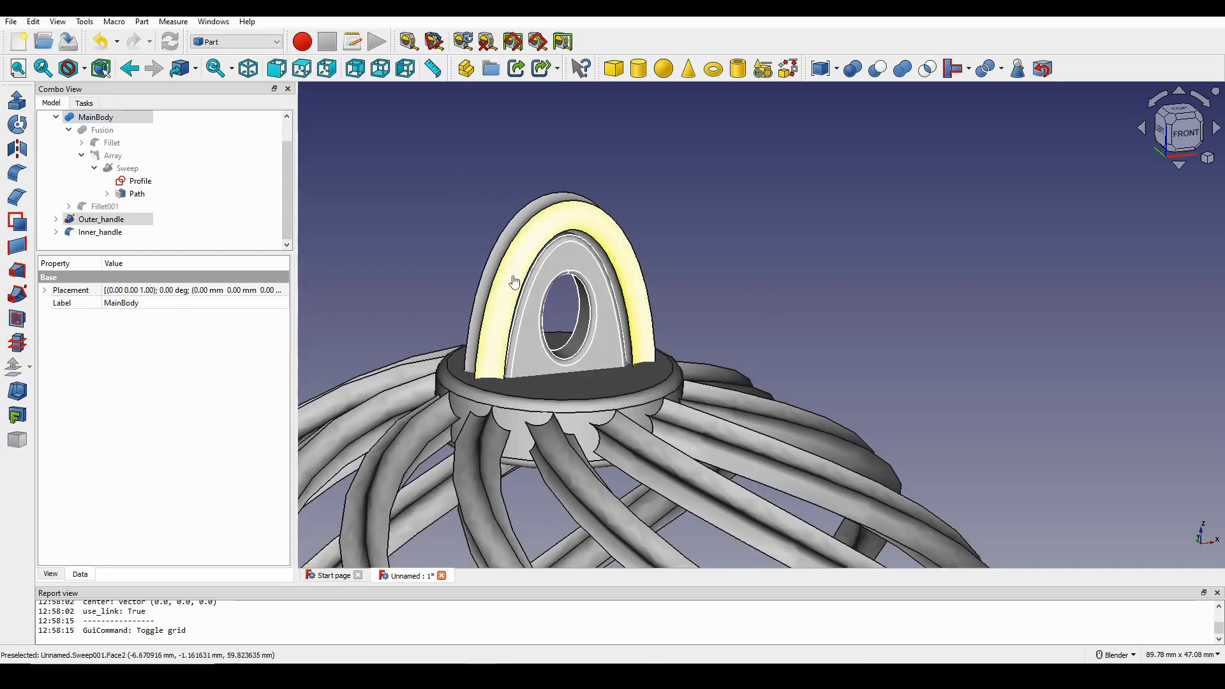
left_click(903, 69)
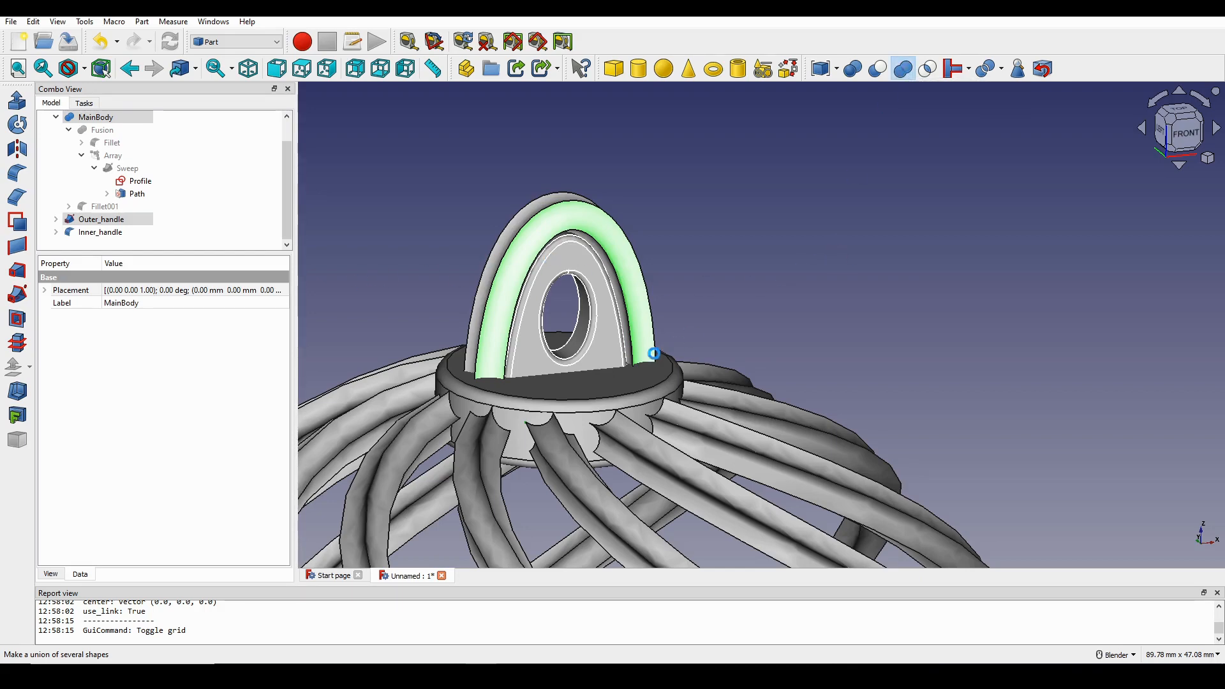
- Fuse Inner_handle with the combined body and outer handle using a Boolean union
scroll(632, 355, "up", 1)
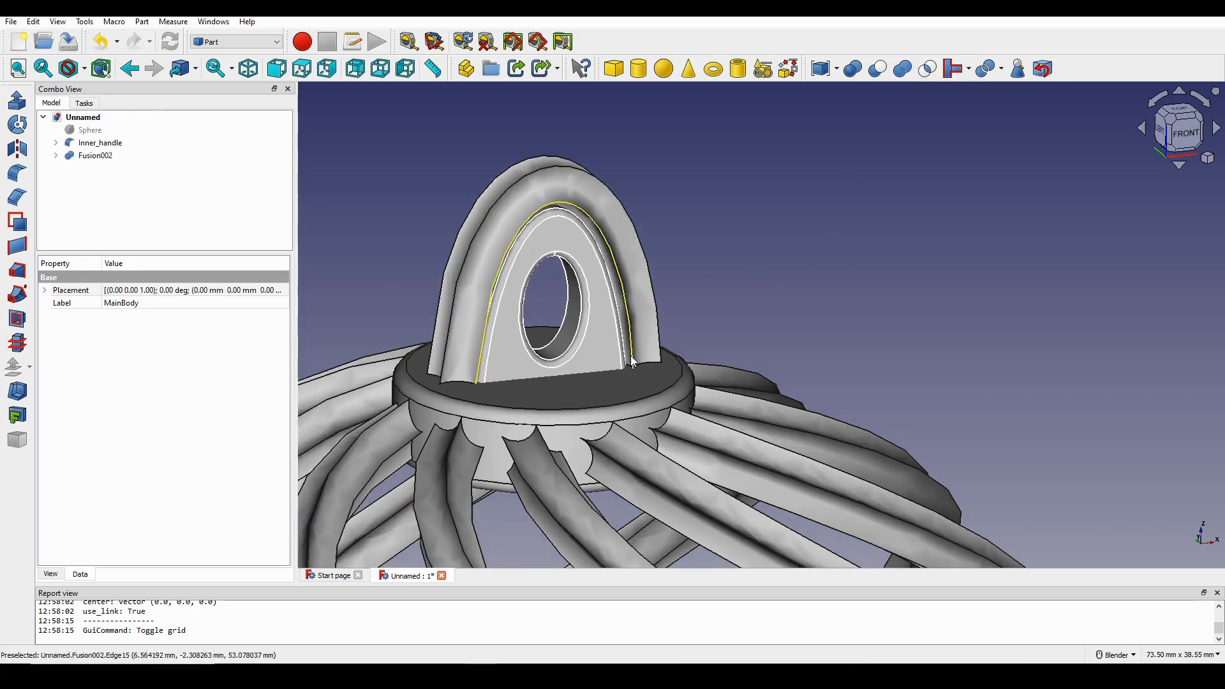
scroll(632, 354, "down", 2)
middle_click_drag(603, 358, 572, 371, "shift")
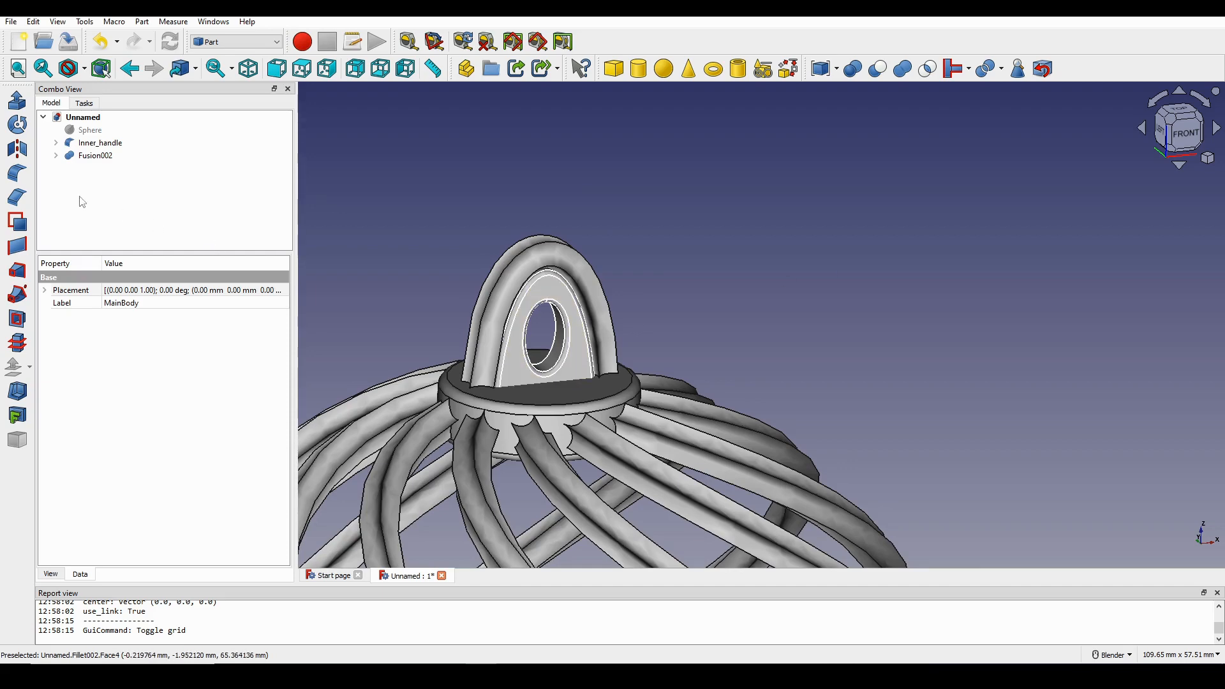
left_click(95, 156)
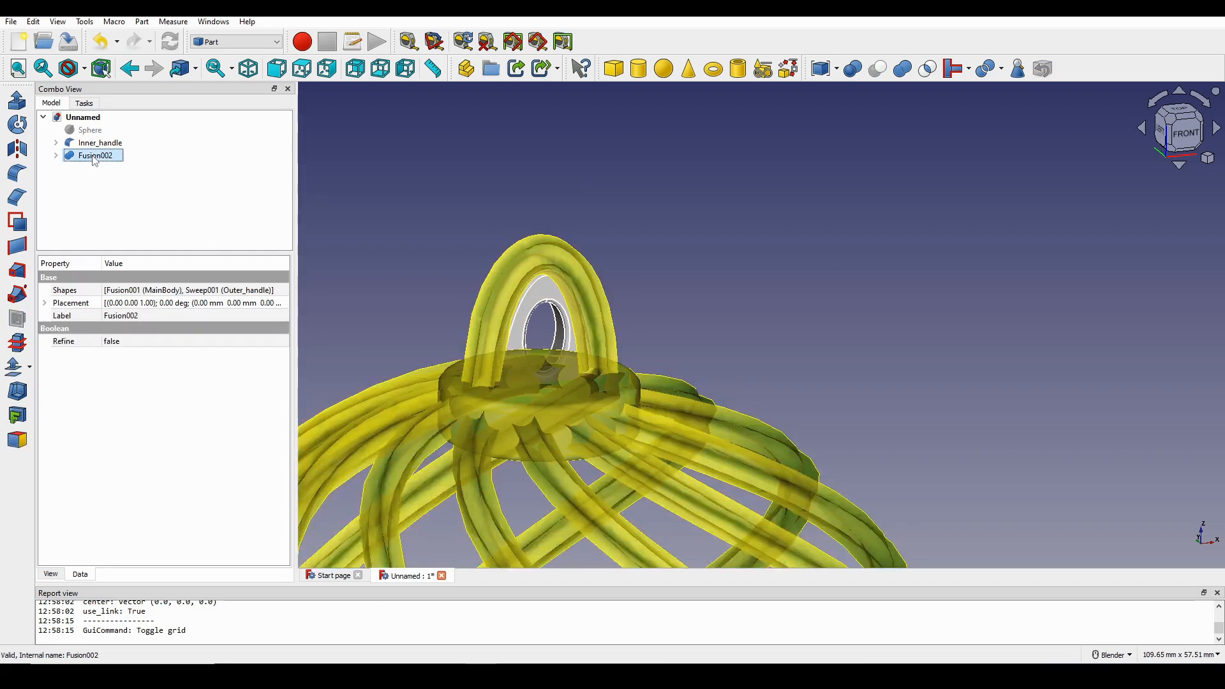
left_click(95, 143, "ctrl")
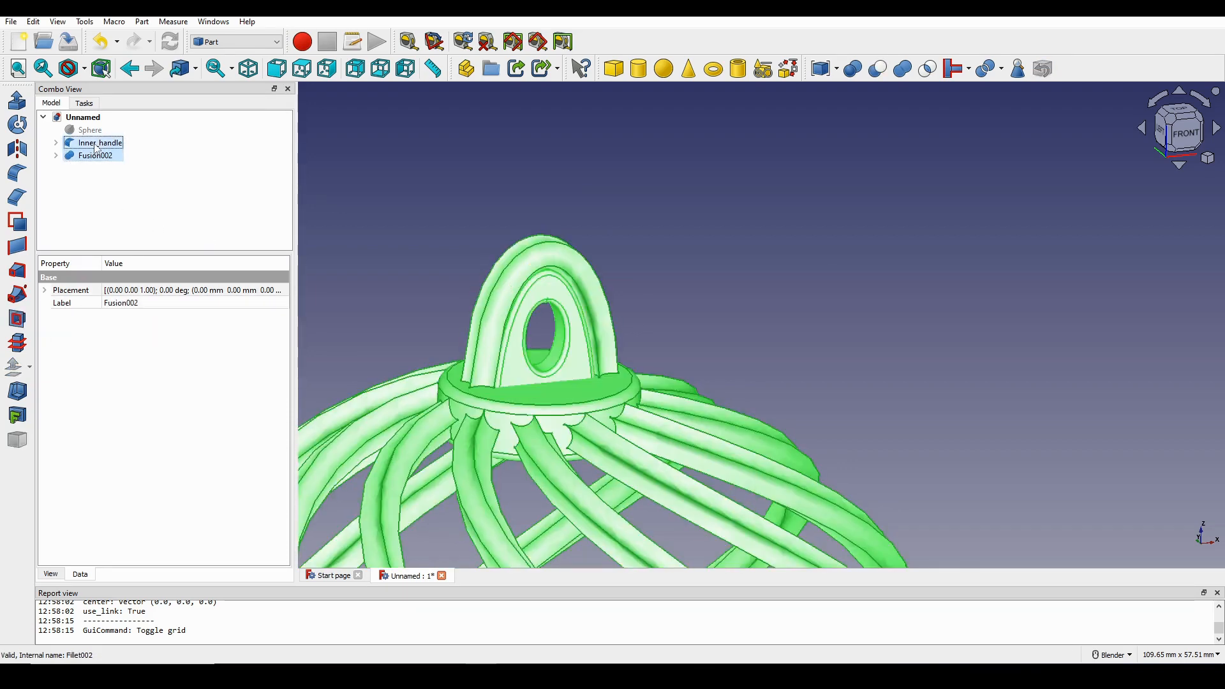
left_click(902, 68)
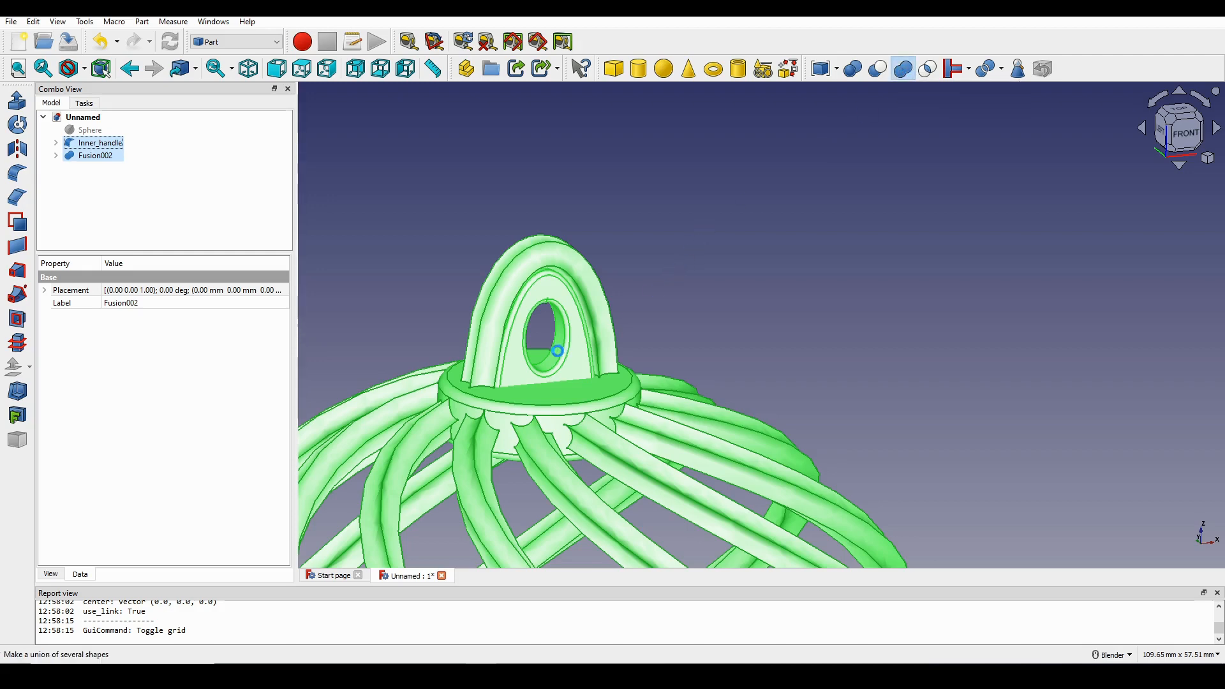
- Rename the final fusion of the ribbed body and both handle parts as LastVersion
scroll(560, 344, "down", 5)
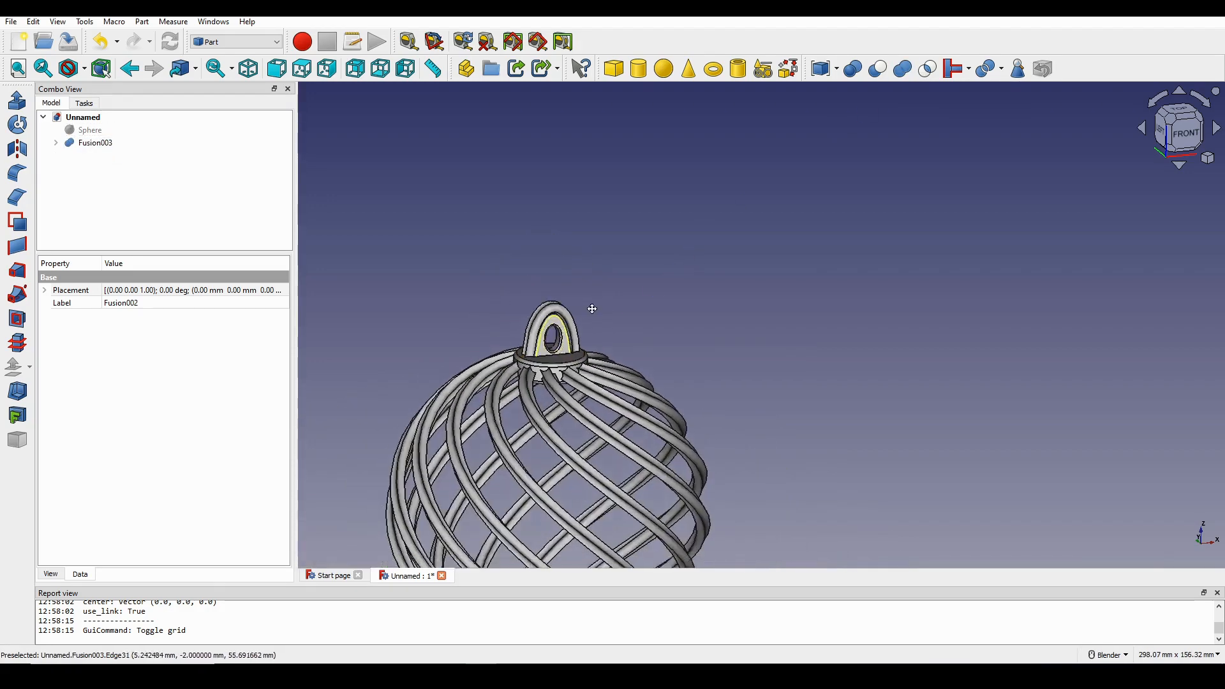
middle_click_drag(591, 309, 609, 313)
scroll(609, 313, "up", 8)
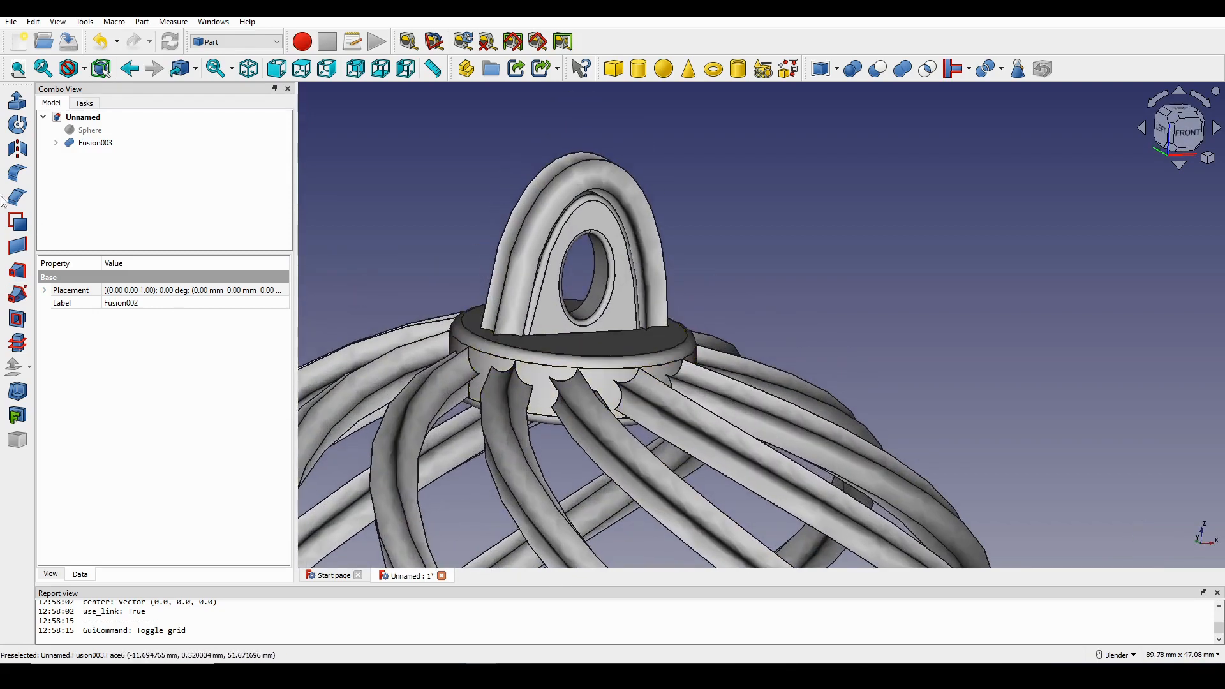
right_click(99, 148)
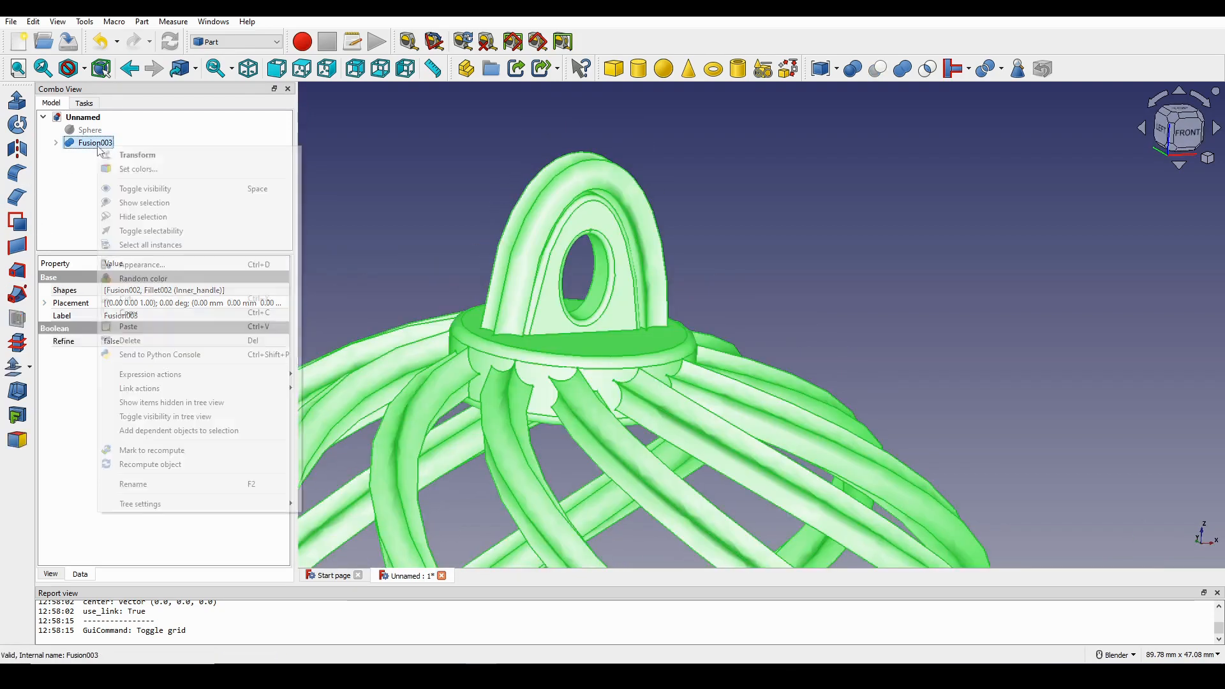
left_click(174, 480)
type("Last")
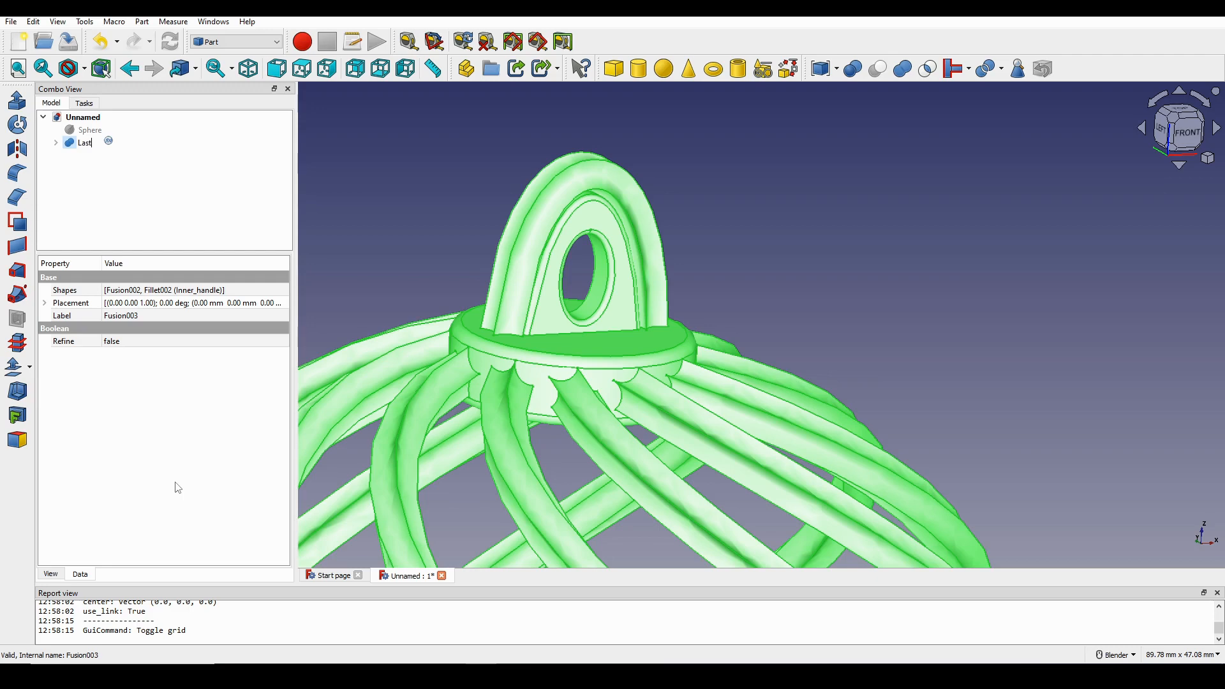
type("Version")
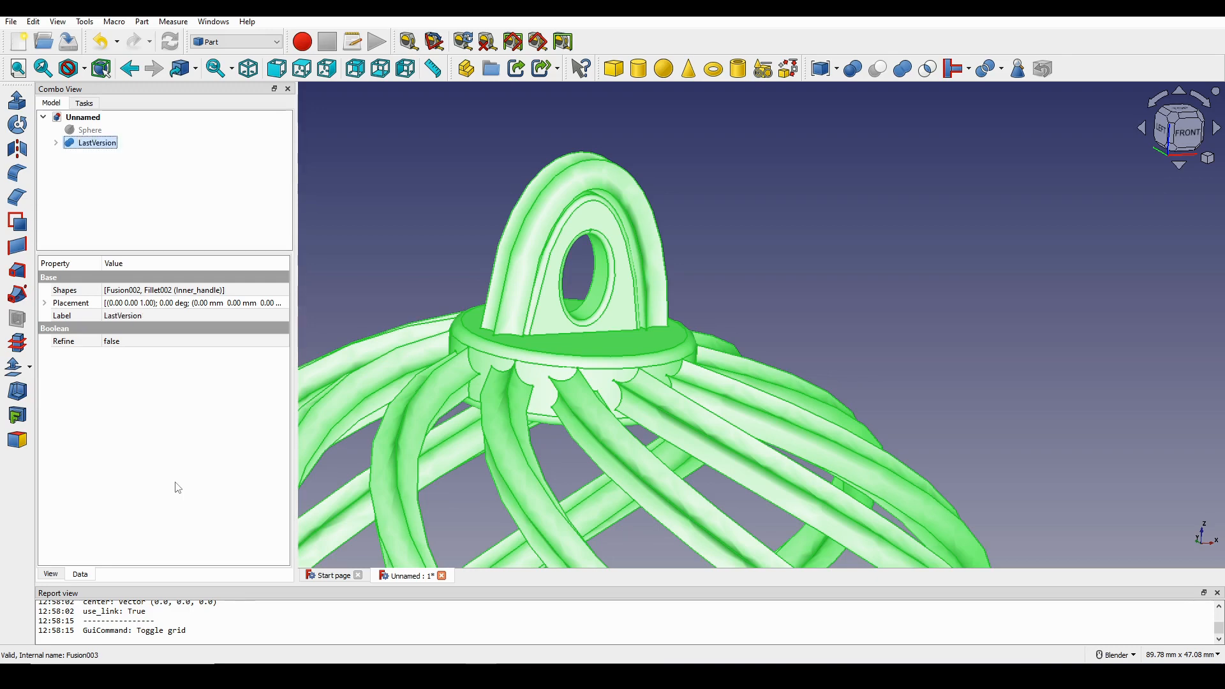
- Set the display deviation of LastVersion to 0.05 for a smoother surface rendering
scroll(778, 417, "down", 5)
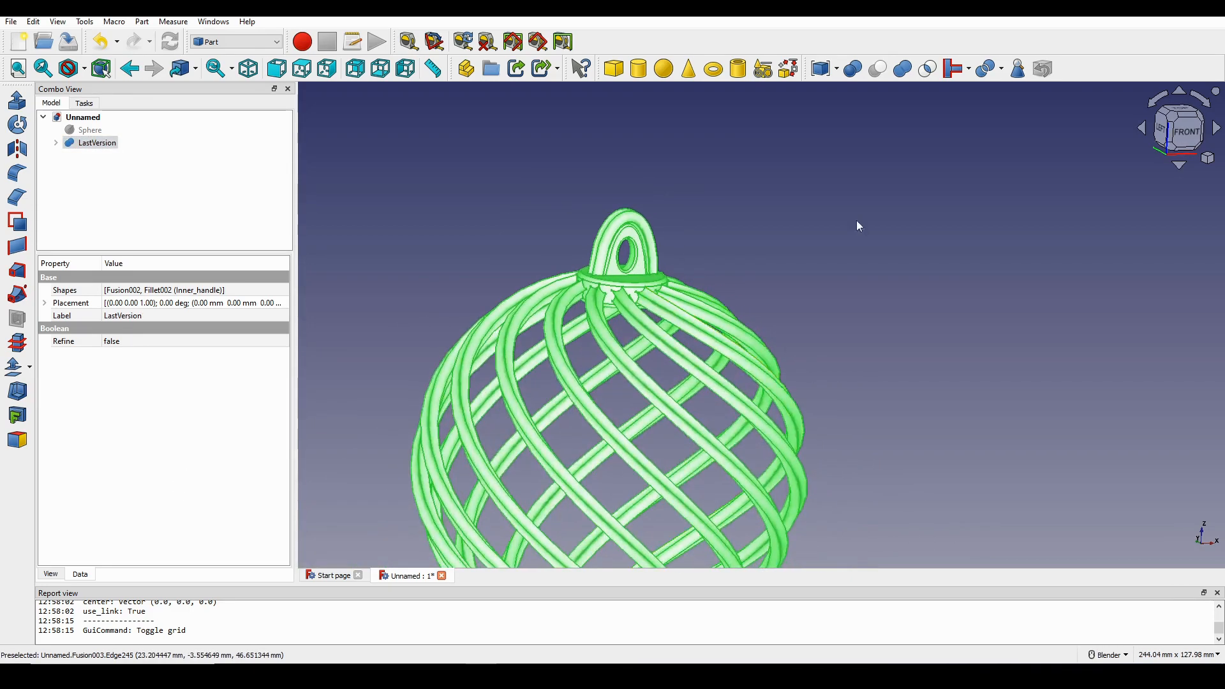
left_click(857, 221)
mouse_move(743, 281)
middle_mouse_down()
mouse_move(753, 285)
mouse_move(730, 293)
middle_mouse_up()
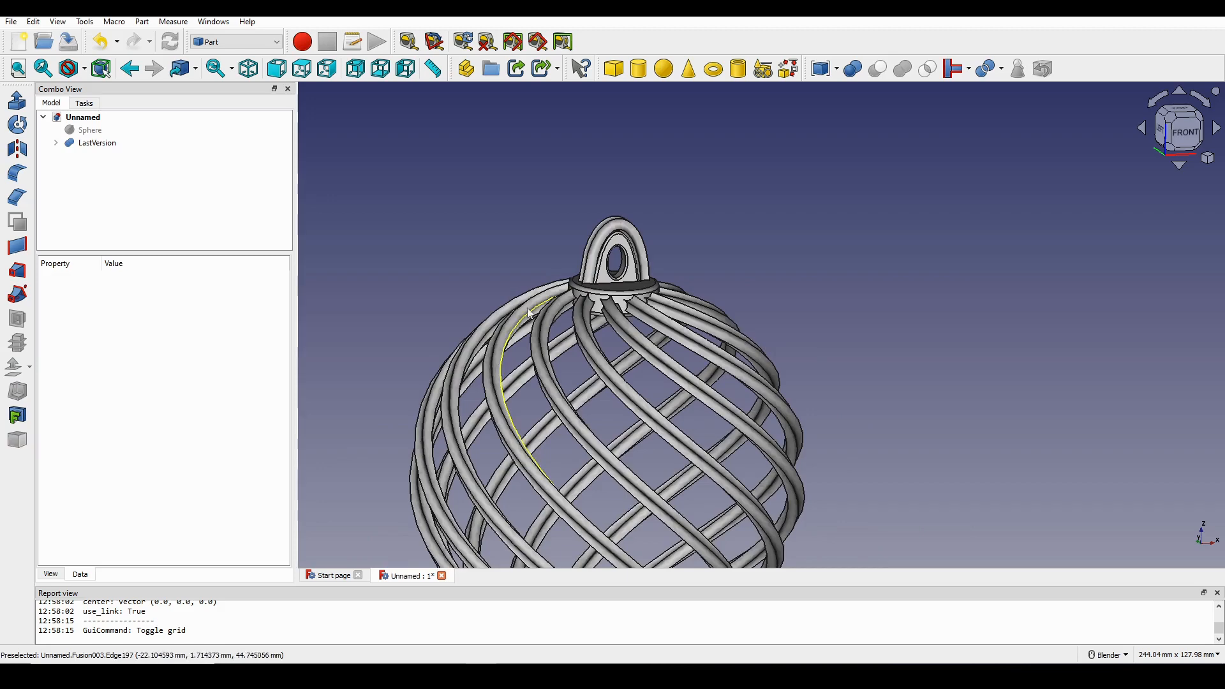
left_click(92, 144)
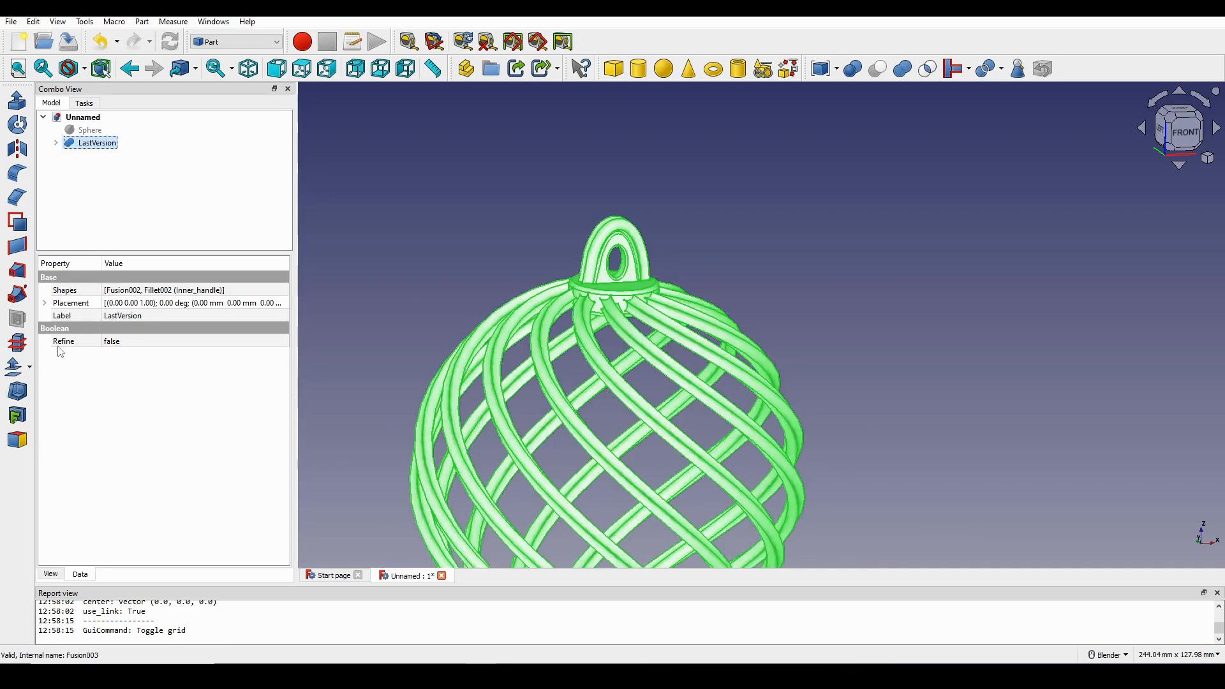
left_click(53, 568)
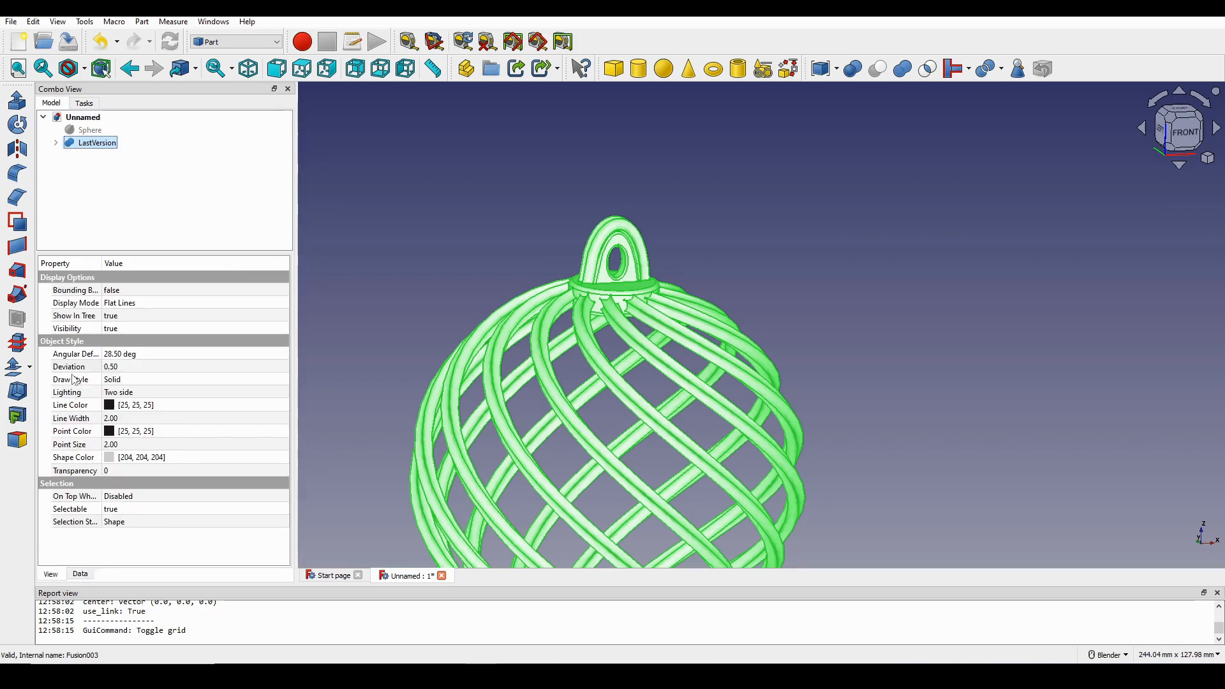
left_click(72, 366)
left_click(168, 368)
type(".")
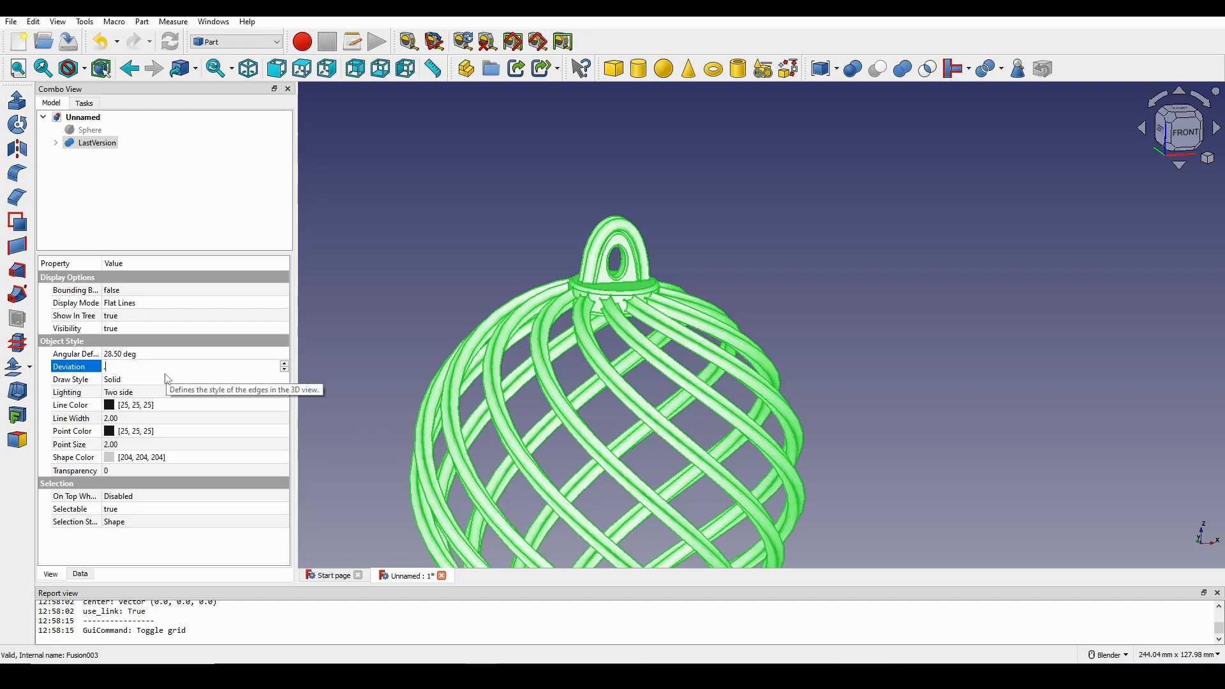
type("05")
key("Return")
scroll(630, 281, "up", 8)
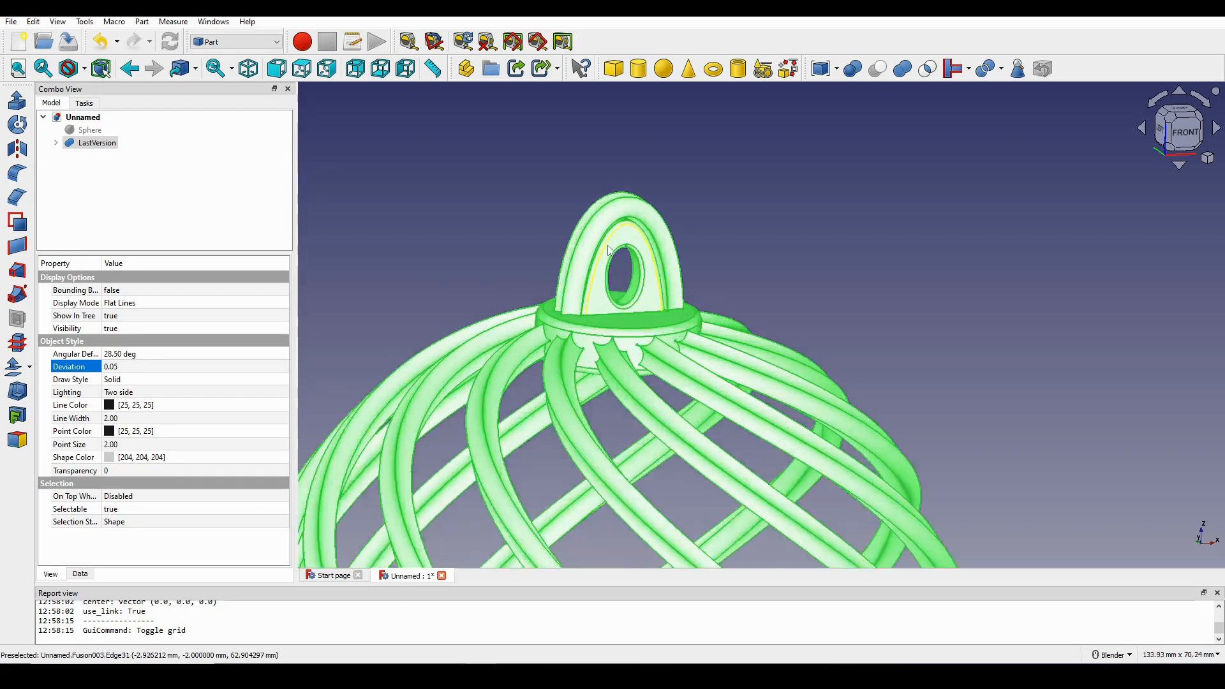
middle_click_drag(661, 310, 665, 299)
left_click(828, 296)
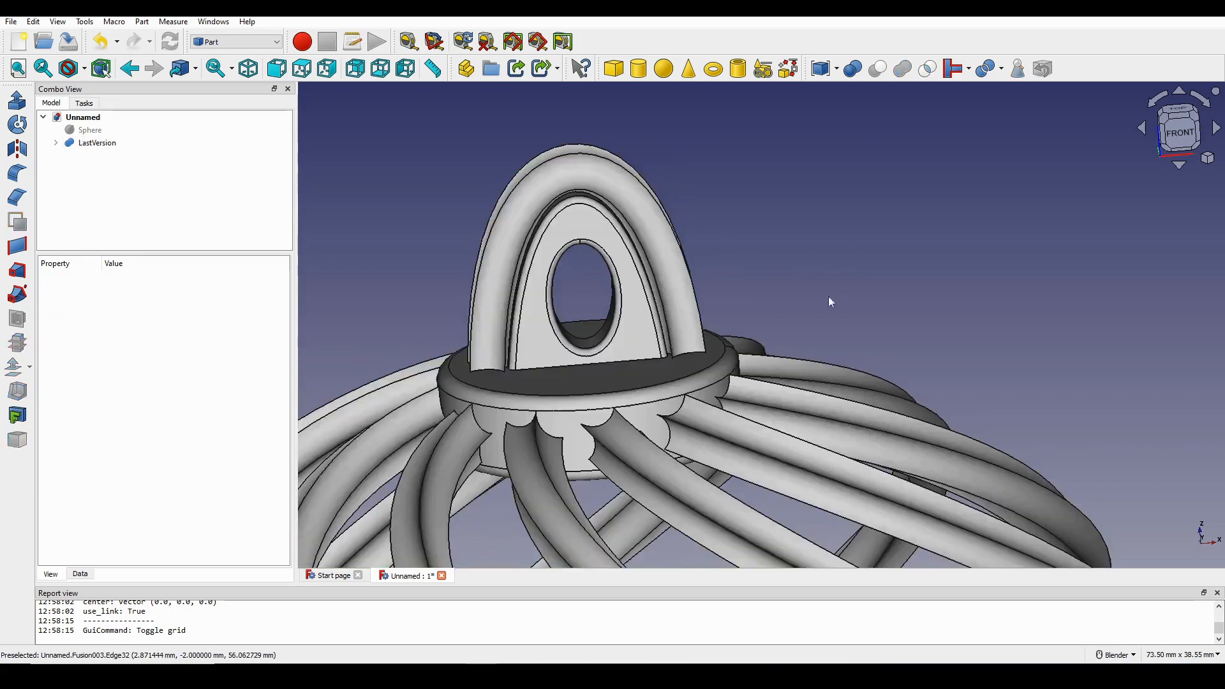
- Set the shape color of the whole ornament to dark green #007f3d in its display properties
scroll(828, 296, "down", 2)
middle_click_drag(670, 348, 698, 249, "shift")
middle_click_drag(734, 287, 624, 279)
left_click(698, 269)
key("ctrl+d")
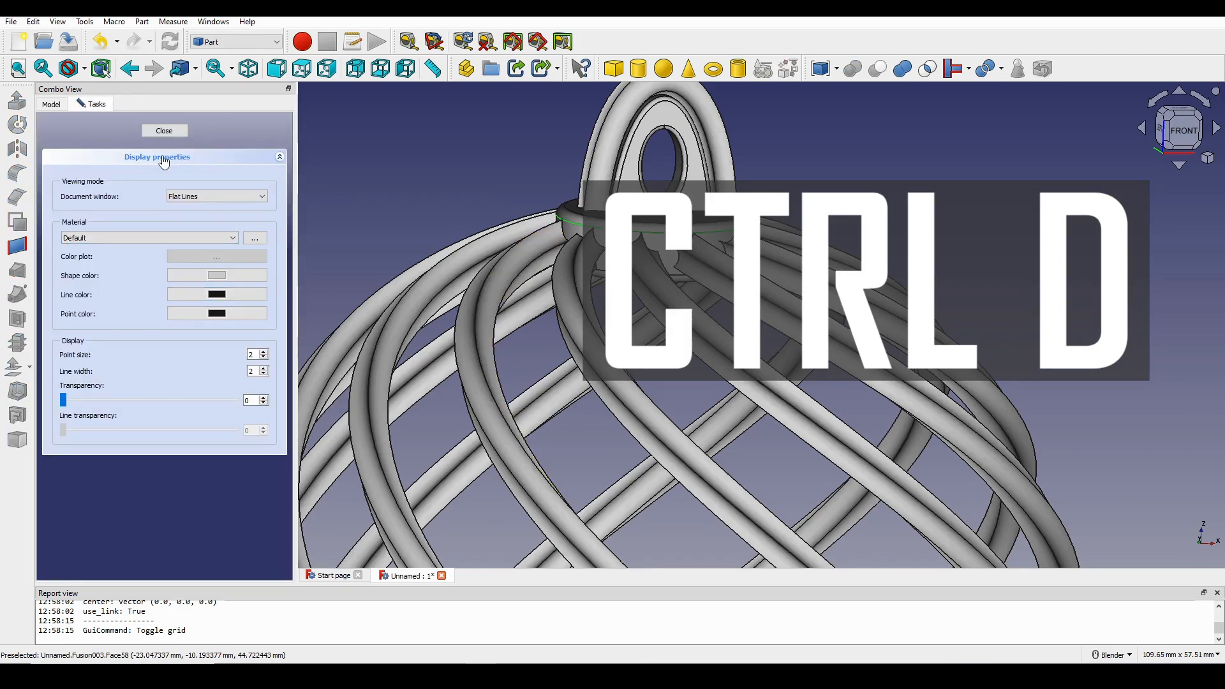
left_click(219, 274)
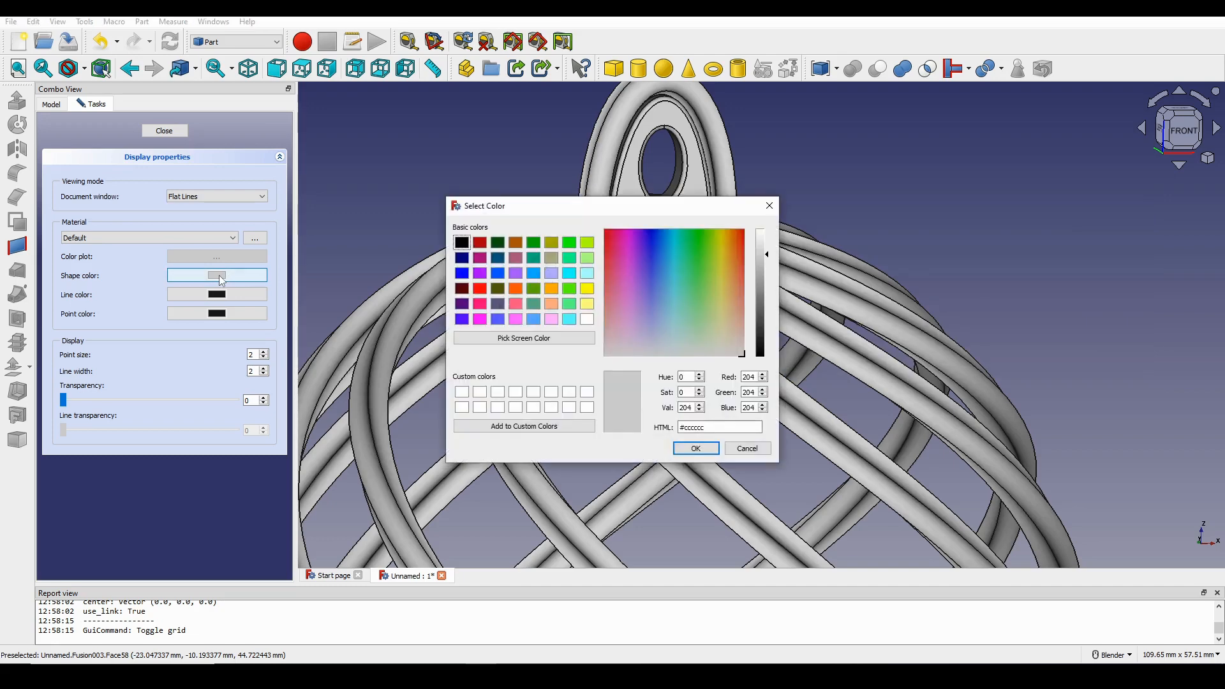
left_click(572, 256)
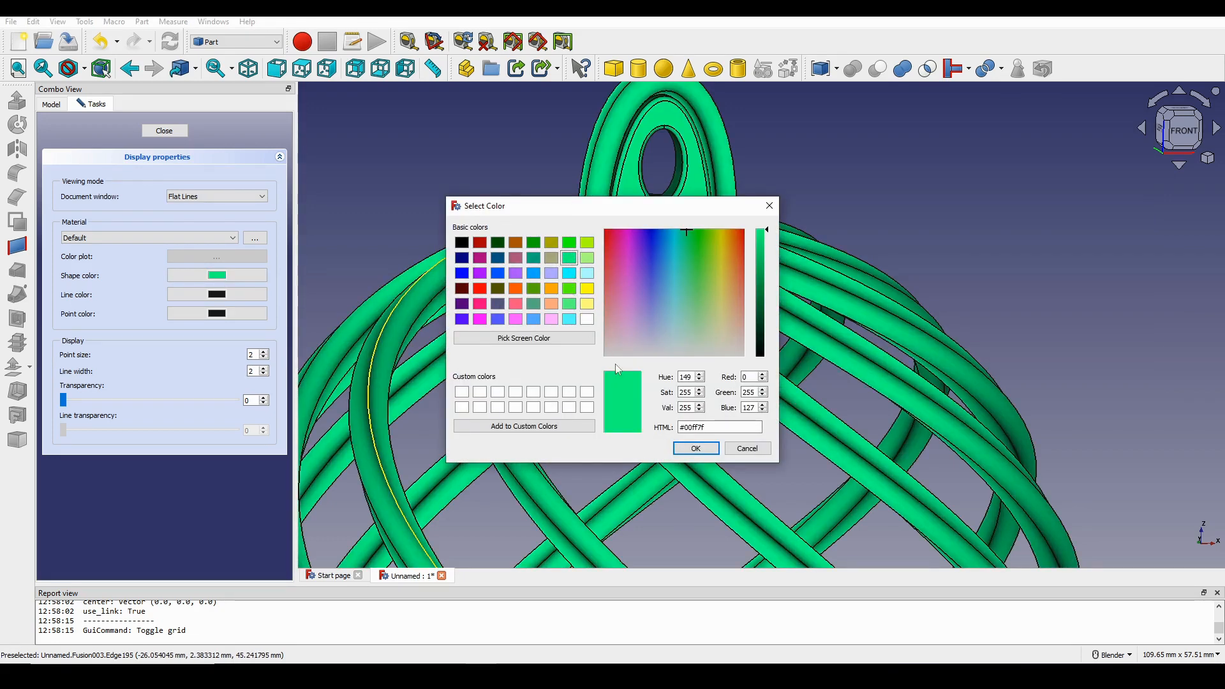
left_click(762, 295)
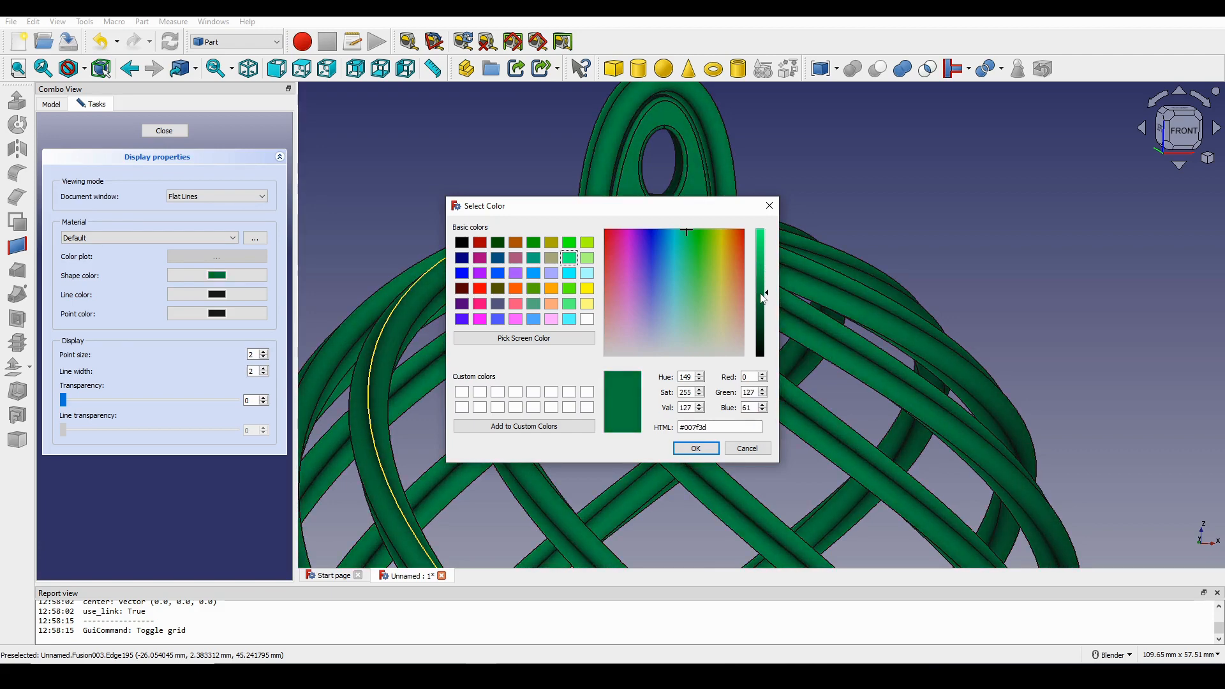
left_click(695, 449)
scroll(710, 389, "down", 6)
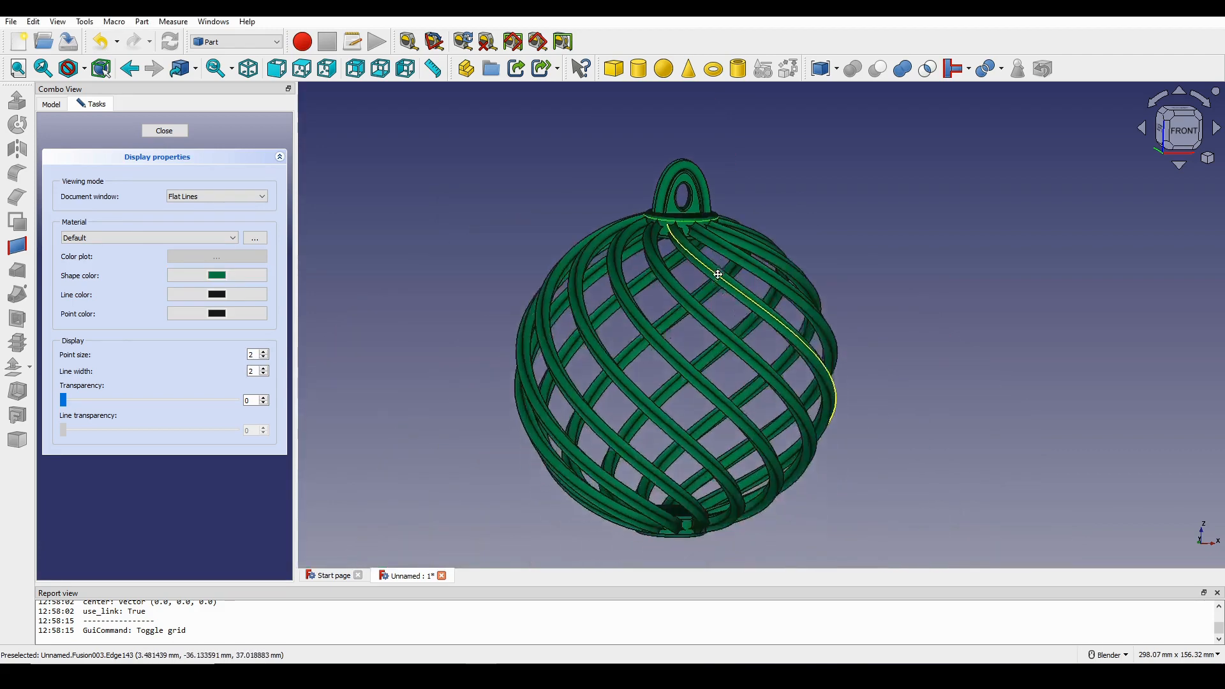
left_click(152, 132)
middle_click_drag(791, 319, 846, 326)
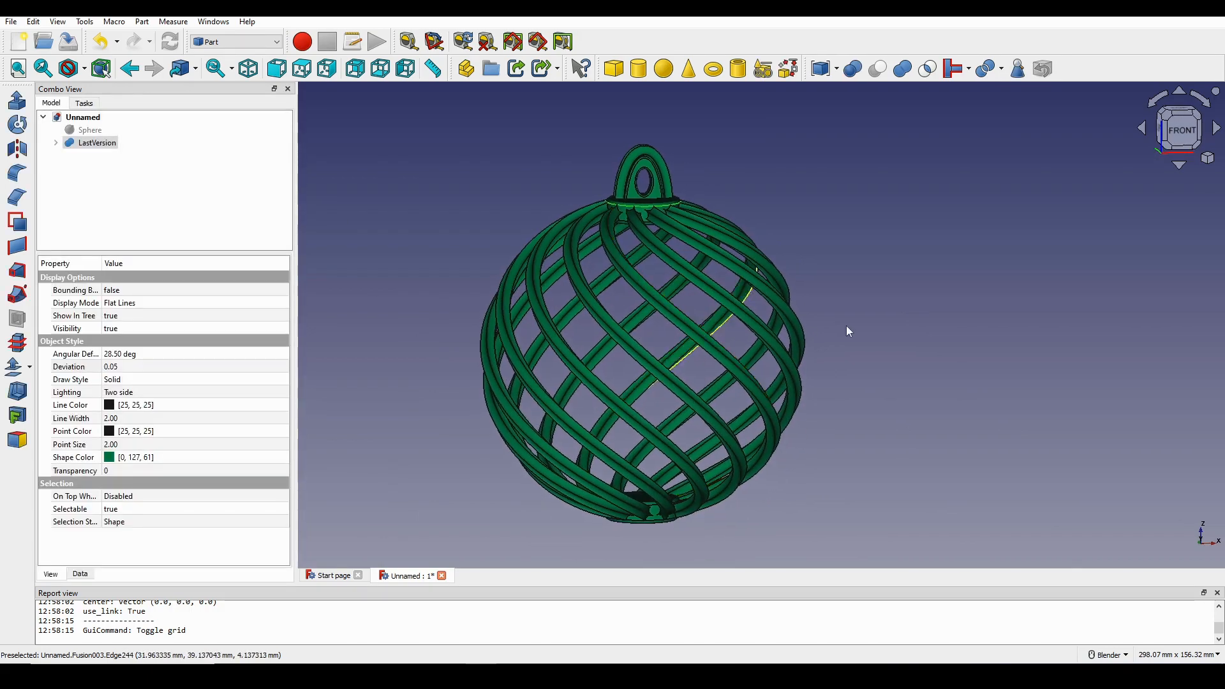
left_click(846, 325)
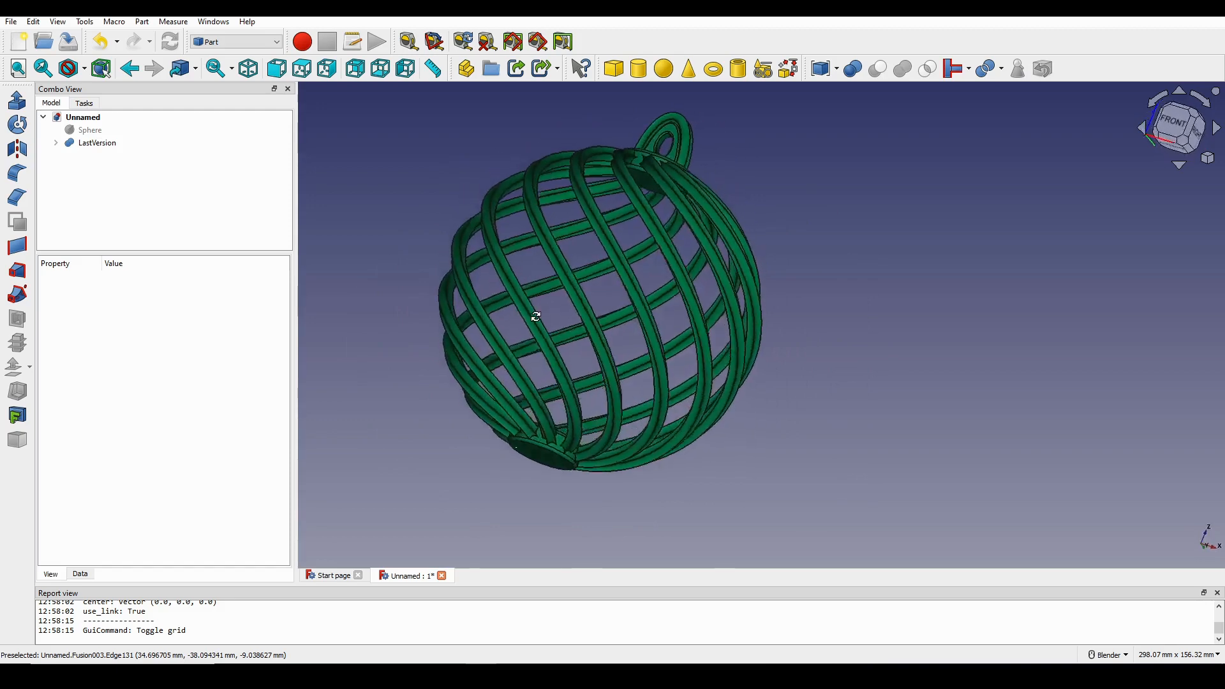
scroll(573, 362, "up", 3)
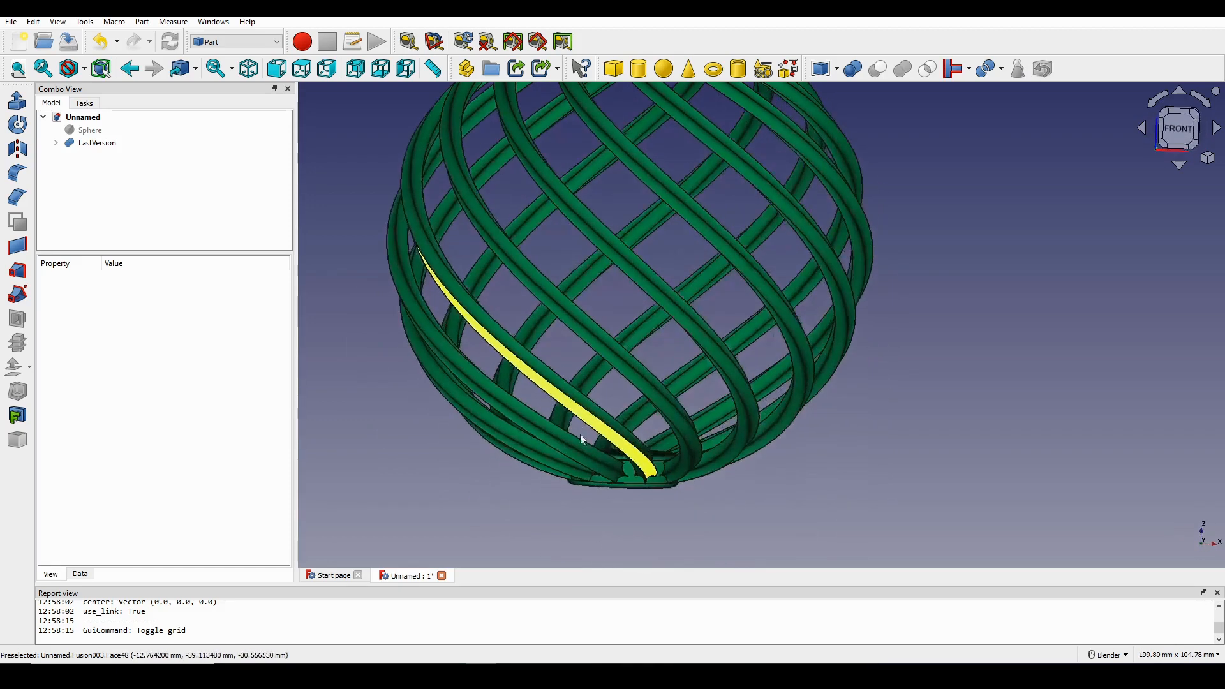